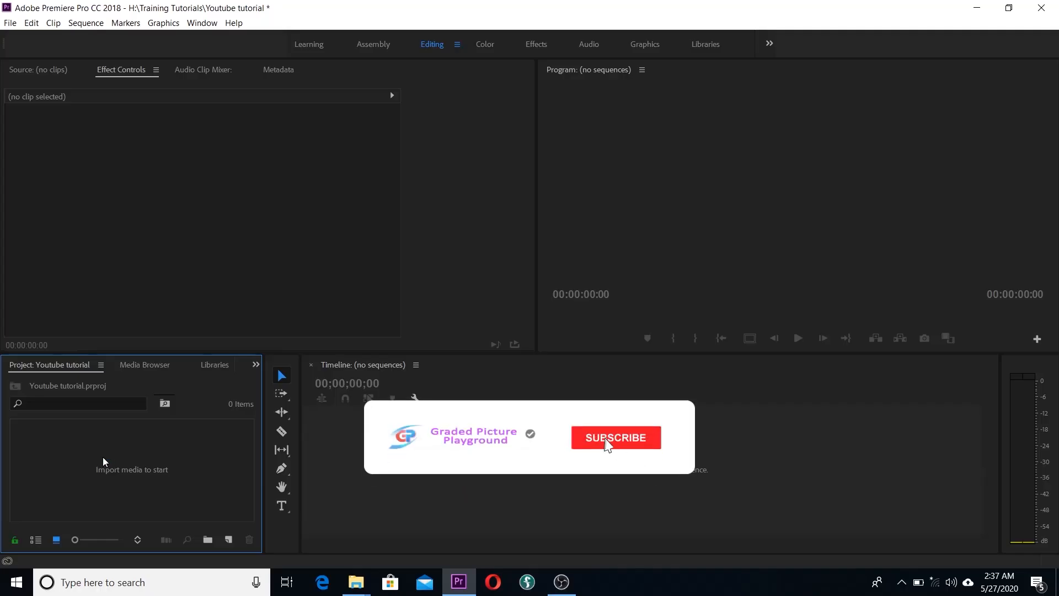
Step: Import collins and girlfriend.mp4 into the empty project through the Import dialog
{"action": "double_click", "coordinate": [103, 458]}
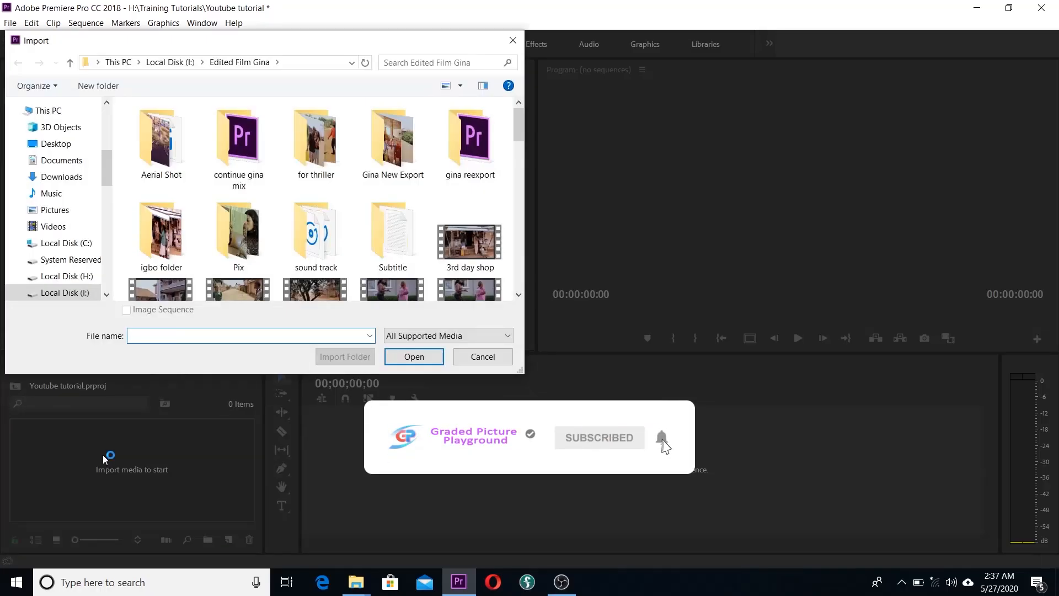
{"action": "scroll", "coordinate": [342, 209], "scroll_direction": "down", "scroll_amount": 10}
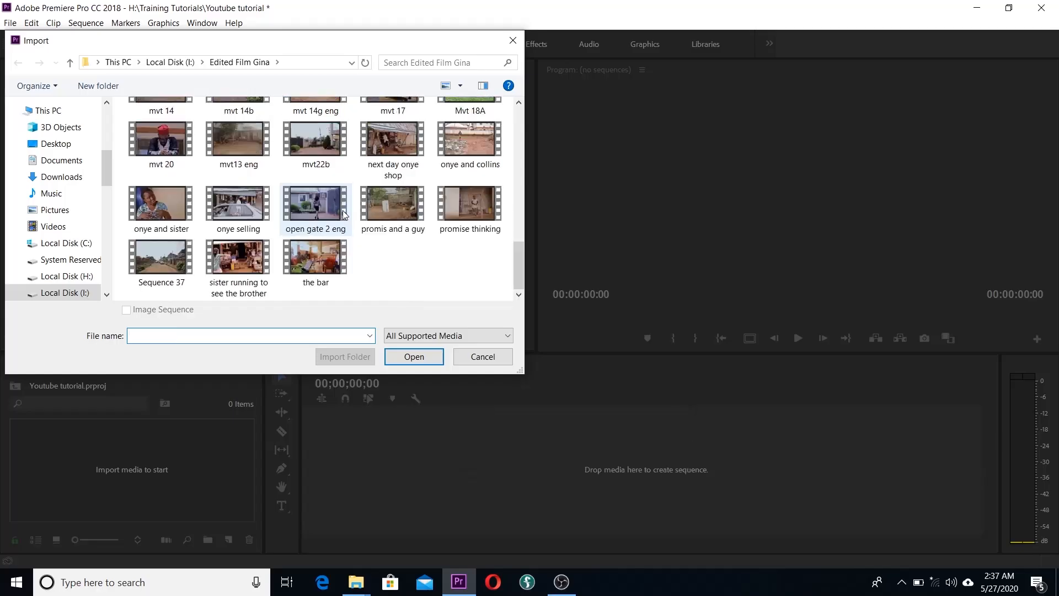
{"action": "scroll", "coordinate": [342, 214], "scroll_direction": "up", "scroll_amount": 10}
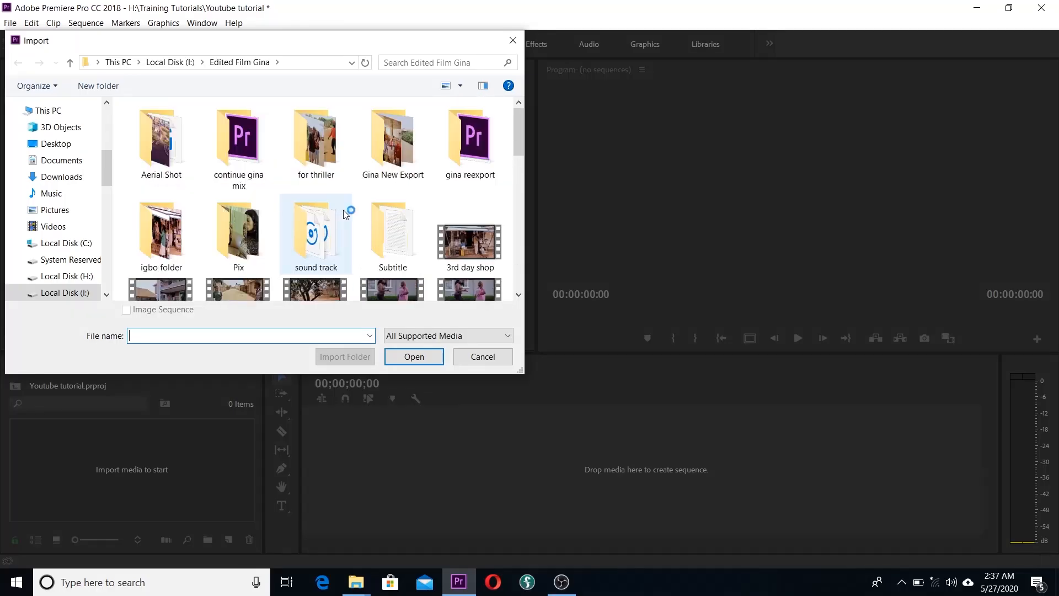
{"action": "scroll", "coordinate": [344, 214], "scroll_direction": "down", "scroll_amount": 6}
{"action": "scroll", "coordinate": [343, 214], "scroll_direction": "down", "scroll_amount": 2}
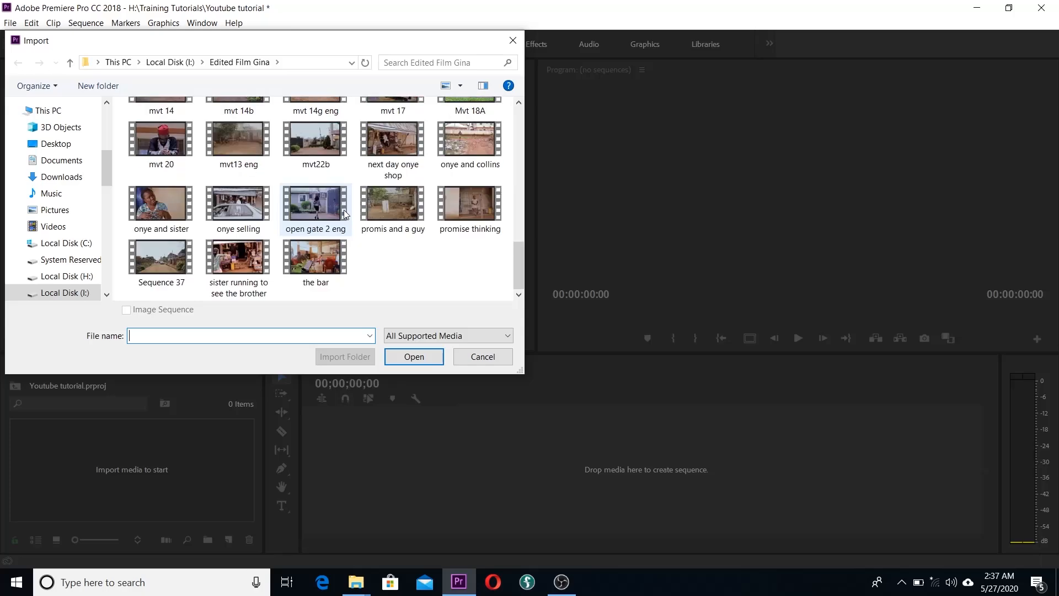
{"action": "scroll", "coordinate": [344, 214], "scroll_direction": "up", "scroll_amount": 8}
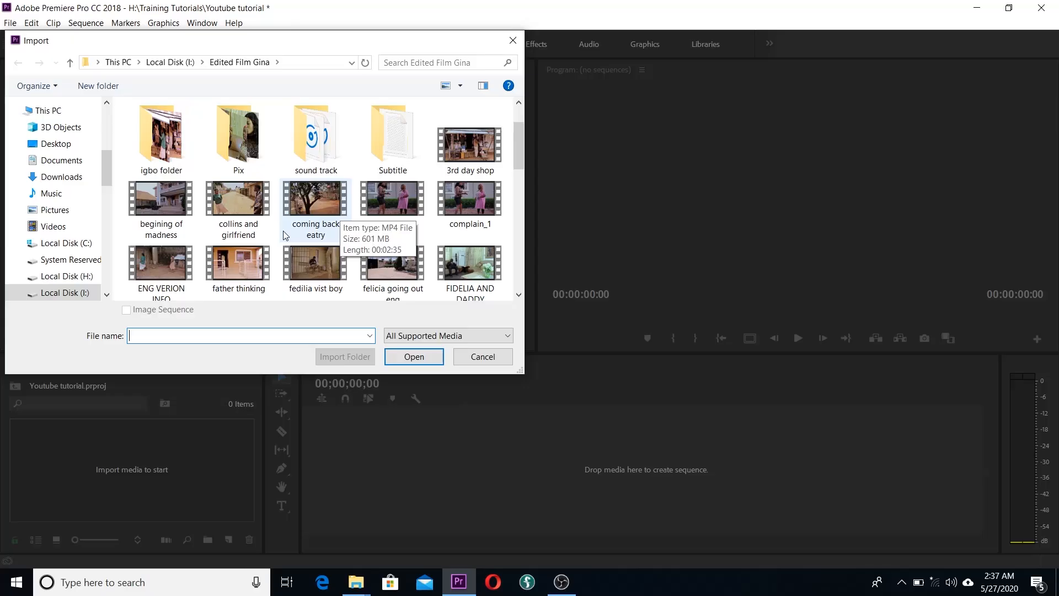
{"action": "left_click", "coordinate": [231, 209]}
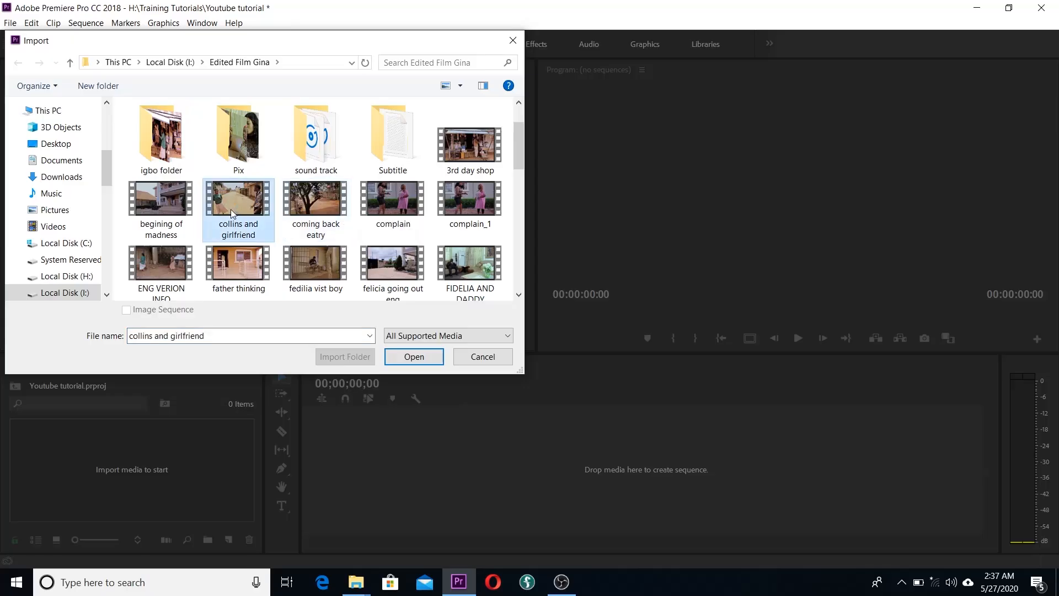
{"action": "left_click", "coordinate": [414, 357]}
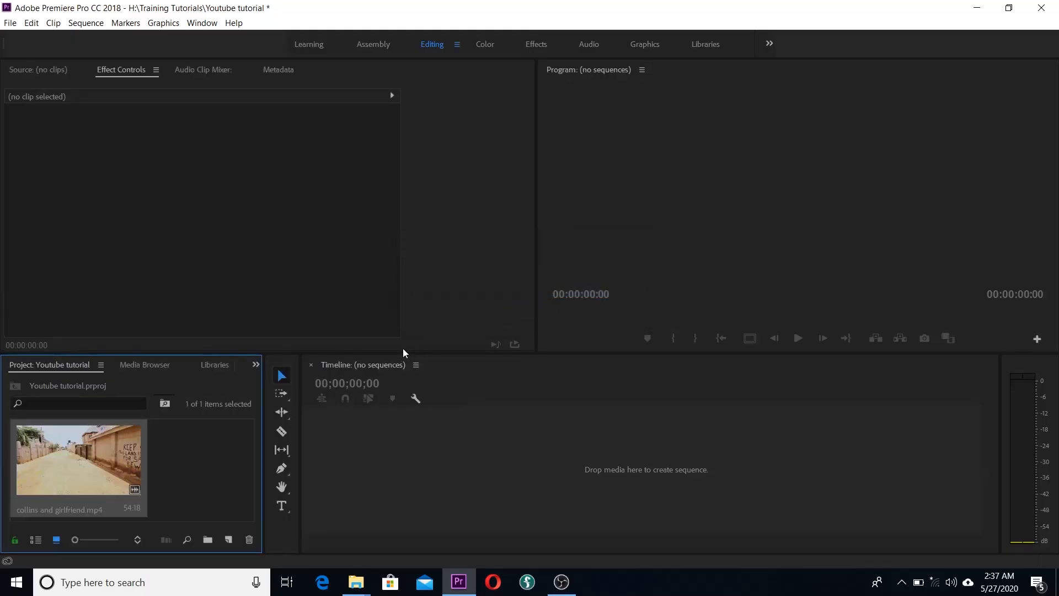
Step: Import the open gate 2 eng.mp4 clip through File > Import
{"action": "left_click", "coordinate": [9, 24]}
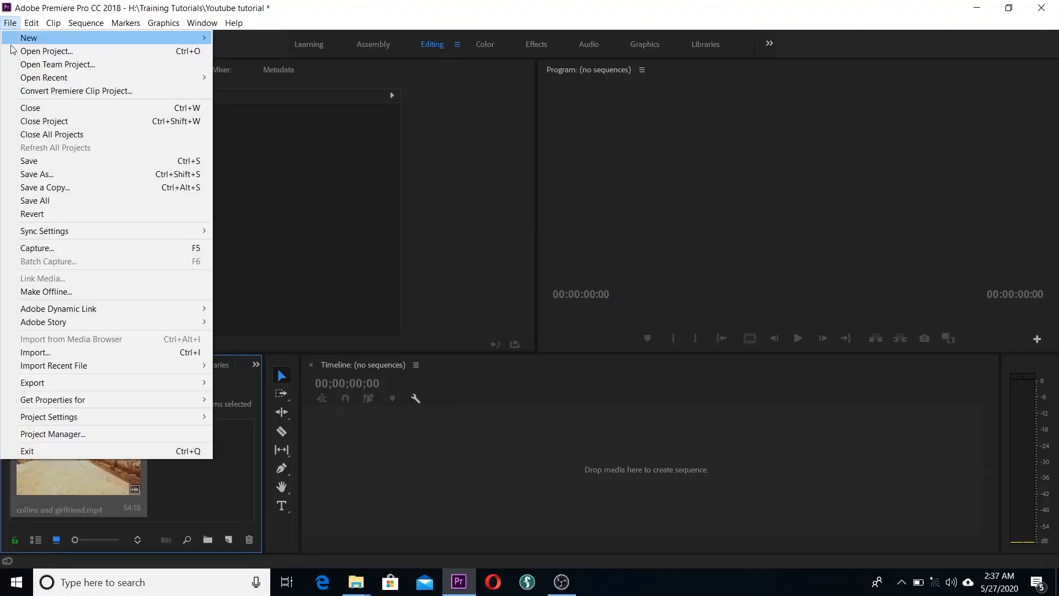
{"action": "left_click", "coordinate": [97, 351]}
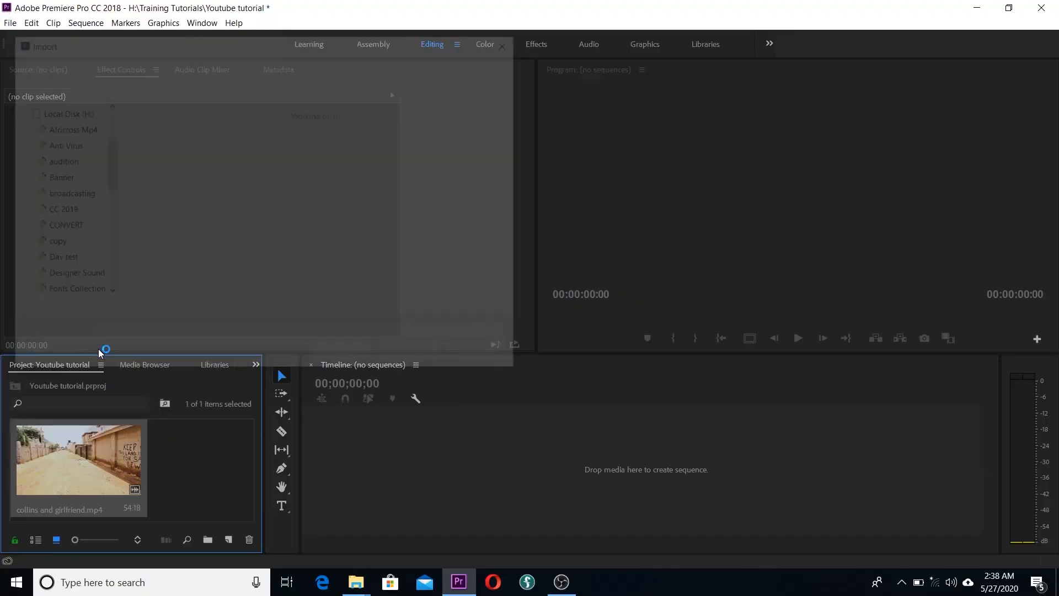
{"action": "scroll", "coordinate": [246, 282], "scroll_direction": "down", "scroll_amount": 10}
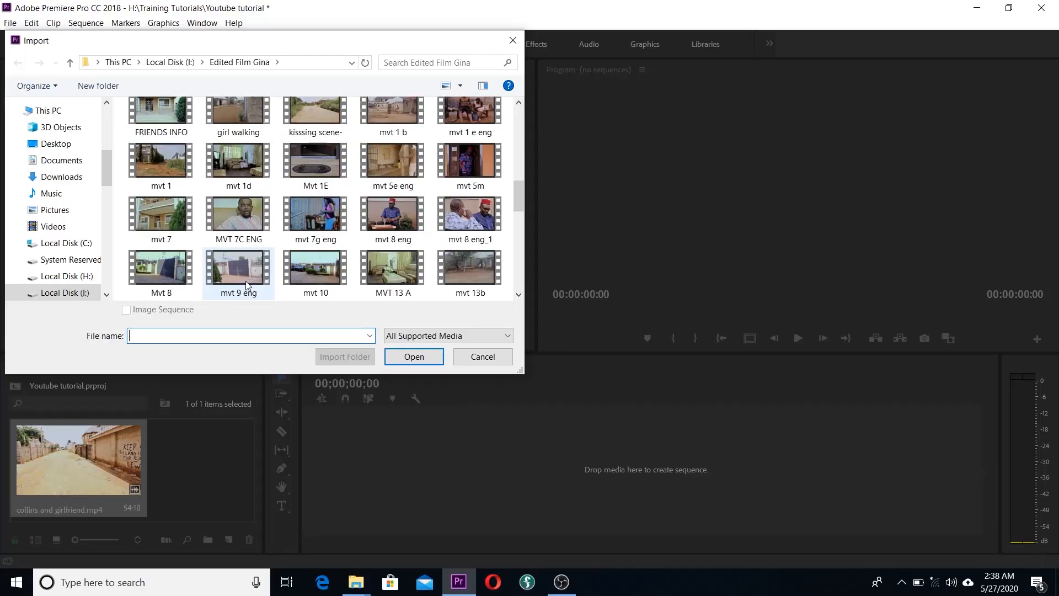
{"action": "left_click", "coordinate": [322, 200]}
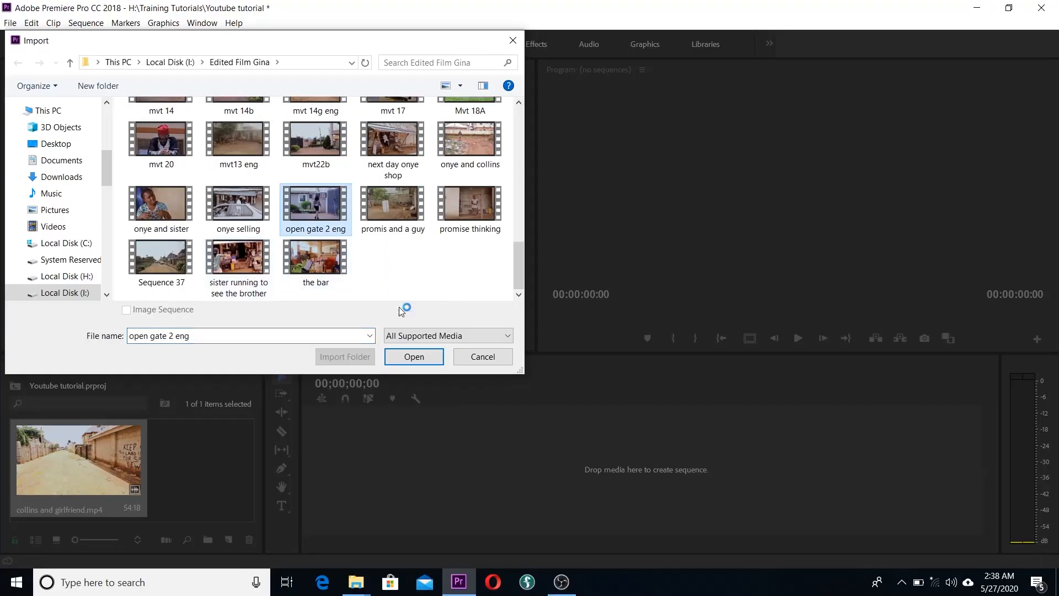
{"action": "left_click", "coordinate": [411, 360]}
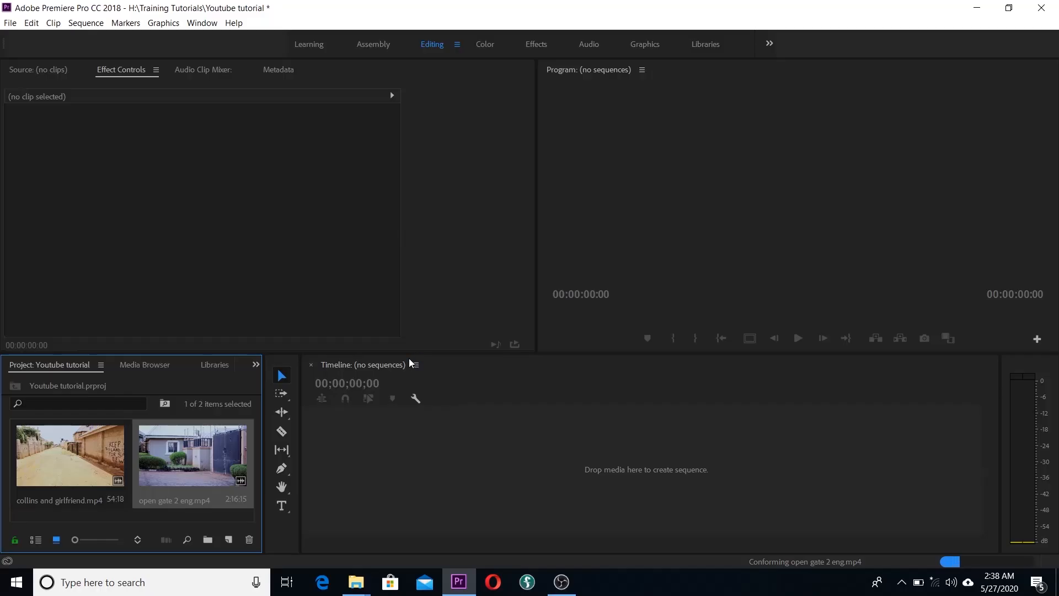
Step: Import the mvt 1 e eng.mp4 clip using Ctrl+I
{"action": "key", "text": "ctrl+i"}
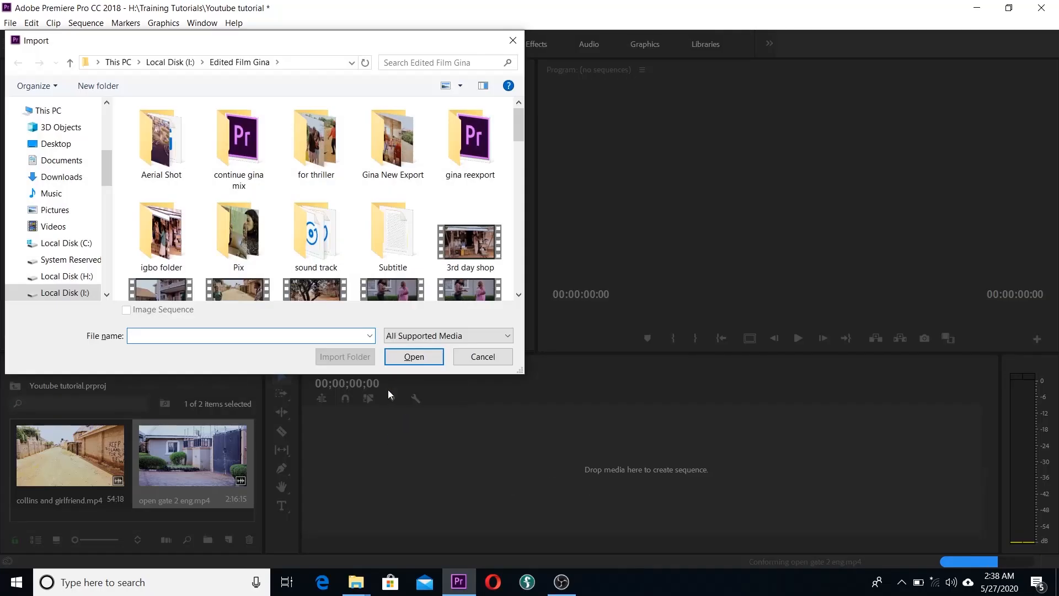
{"action": "scroll", "coordinate": [331, 196], "scroll_direction": "down", "scroll_amount": 5}
{"action": "left_click", "coordinate": [458, 234]}
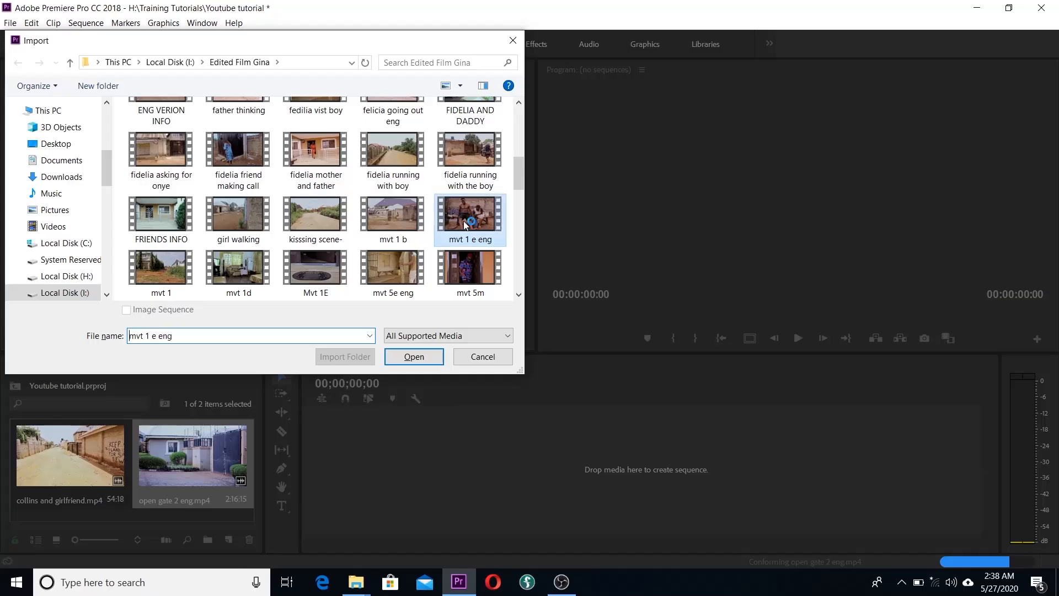
{"action": "left_click", "coordinate": [406, 359]}
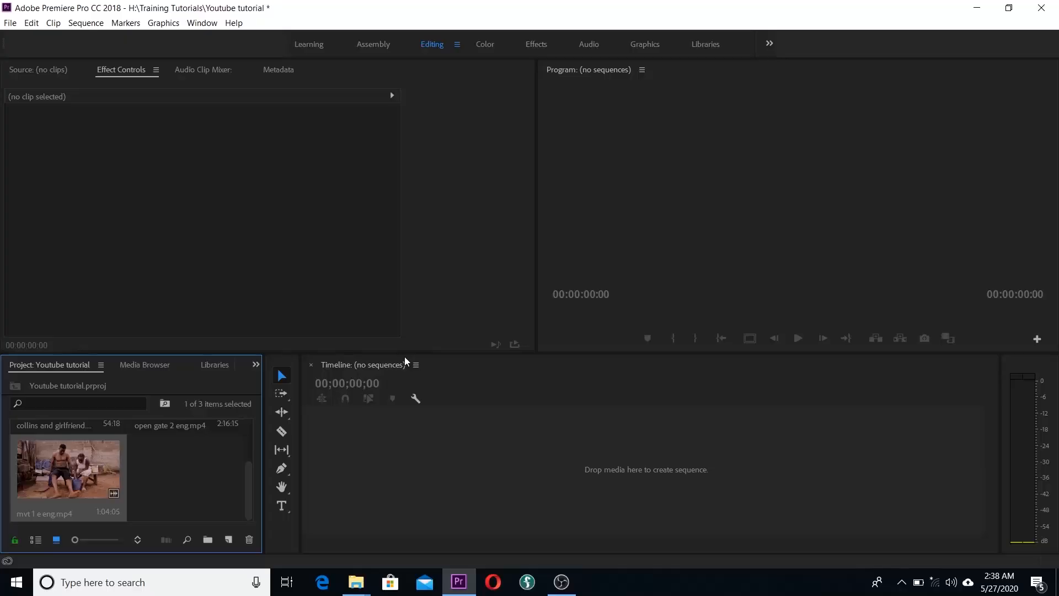
Step: Save the project, create Sequence 02 on the AVCHD 1080p25 preset, and close its timeline
{"action": "key", "text": "ctrl+s"}
{"action": "left_click", "coordinate": [10, 24]}
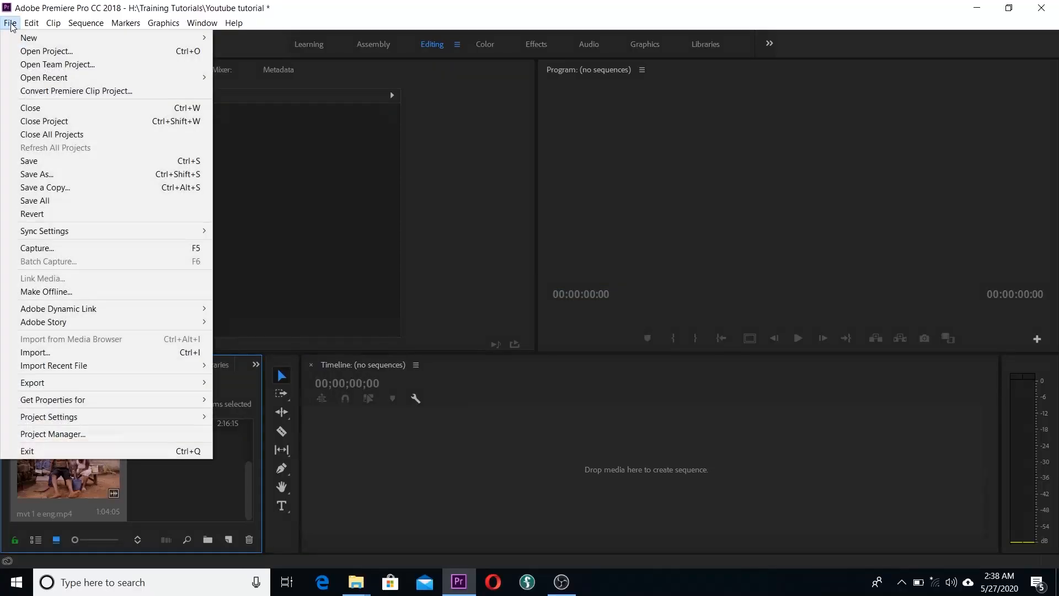
{"action": "mouse_move", "coordinate": [14, 39]}
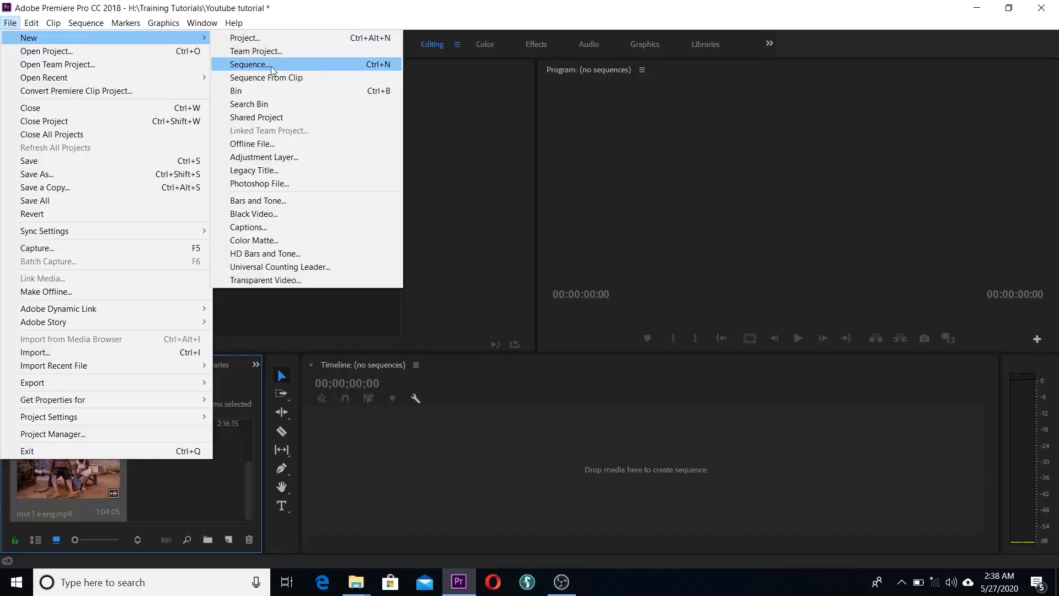
{"action": "left_click", "coordinate": [249, 65]}
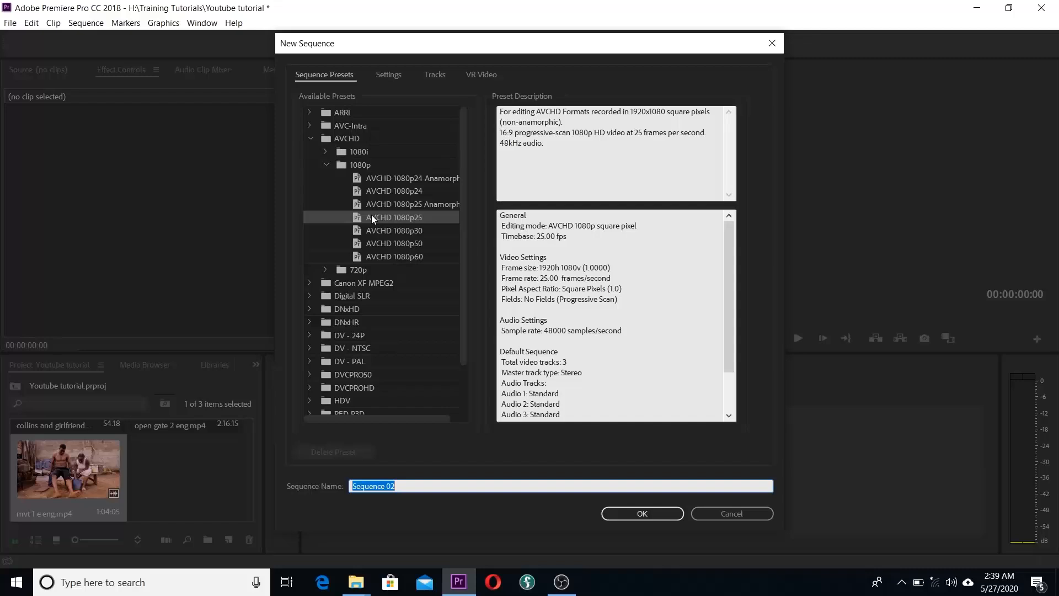
{"action": "left_click", "coordinate": [310, 138]}
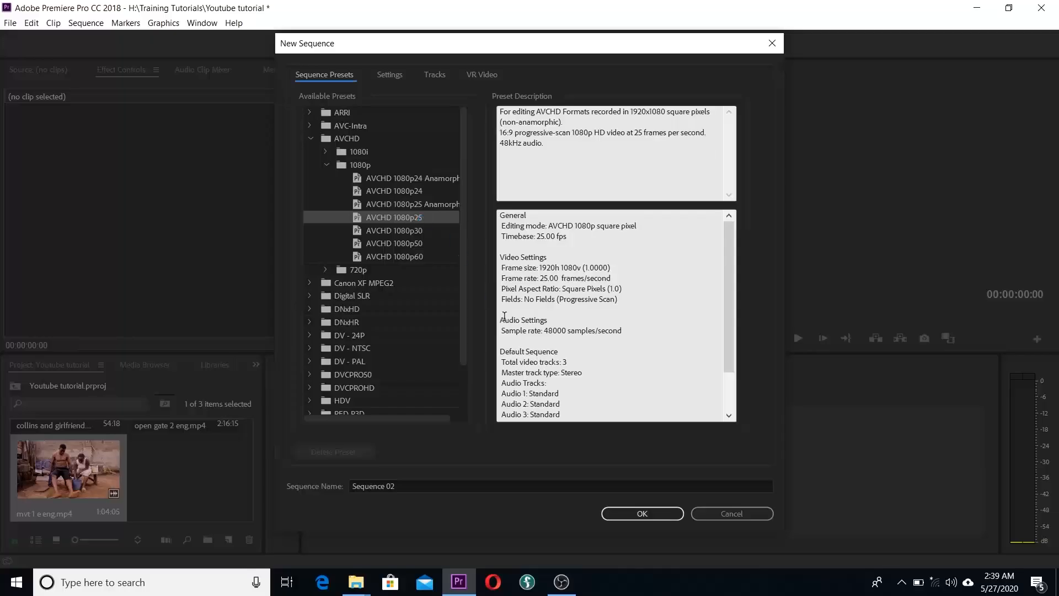
{"action": "left_click", "coordinate": [646, 514]}
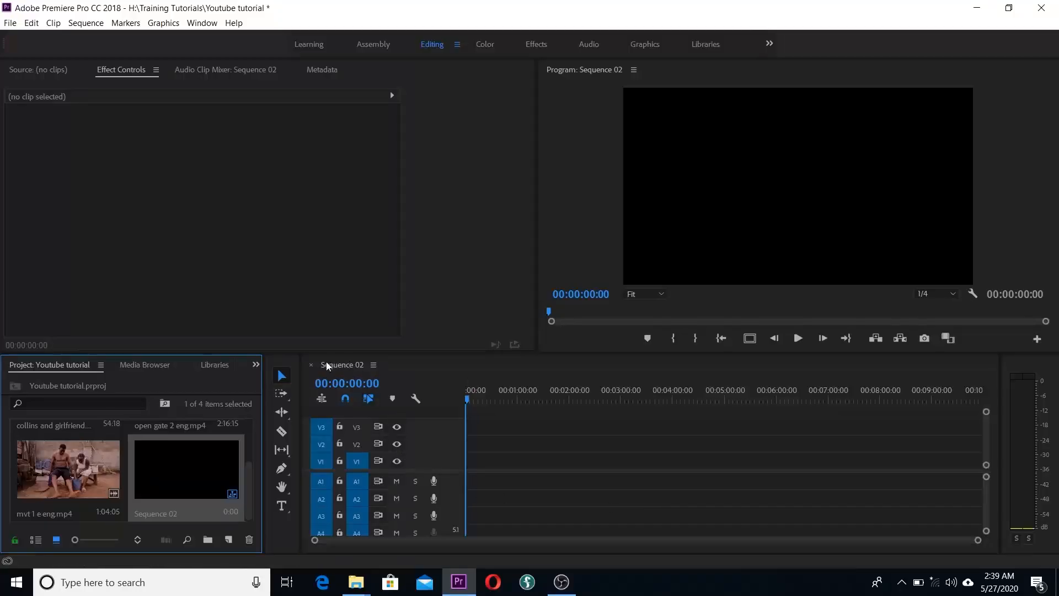
{"action": "left_click", "coordinate": [311, 366]}
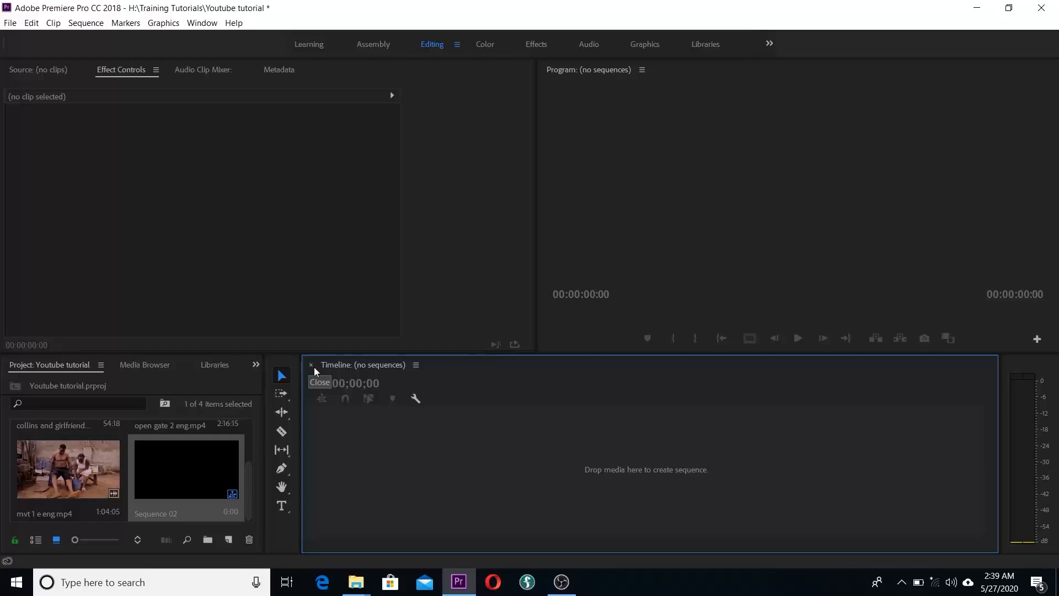
Step: Build the mvt 1 e eng sequence from mvt 1 e eng.mp4 via New Sequence From Clip, then close it
{"action": "left_click", "coordinate": [59, 457]}
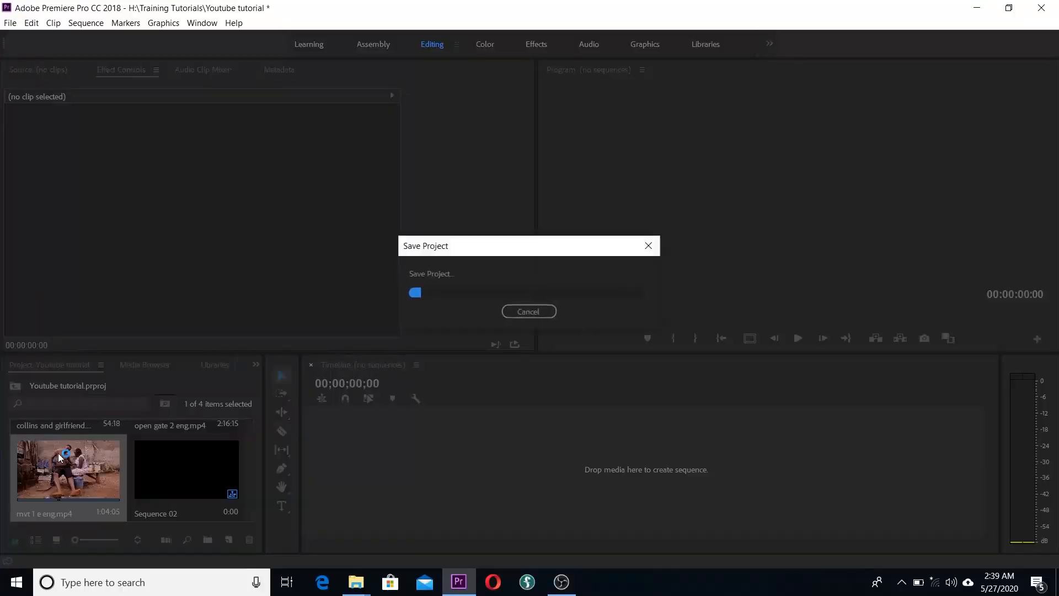
{"action": "right_click", "coordinate": [58, 457]}
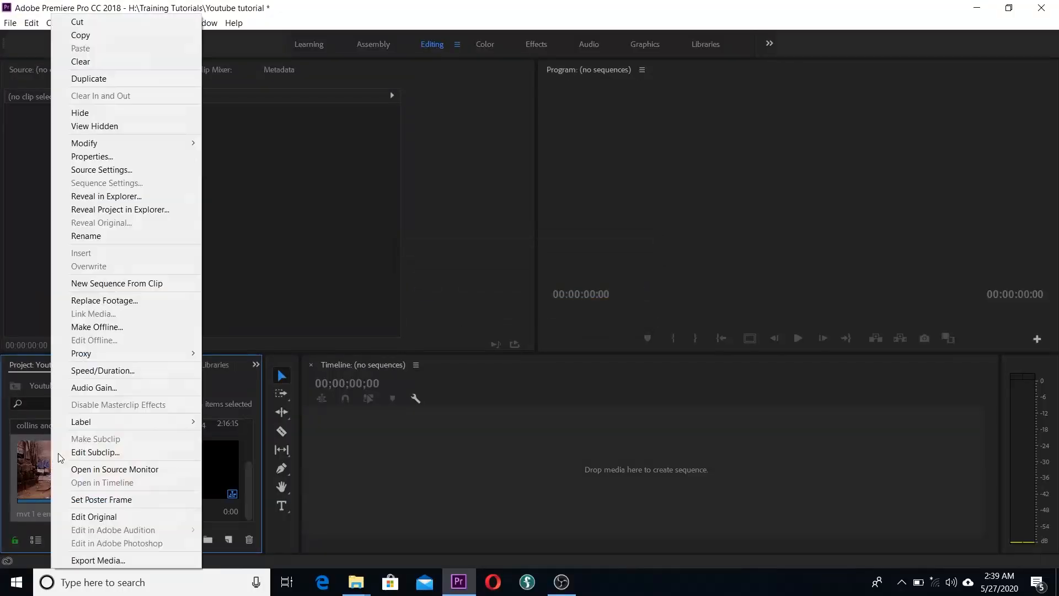
{"action": "left_click", "coordinate": [131, 284]}
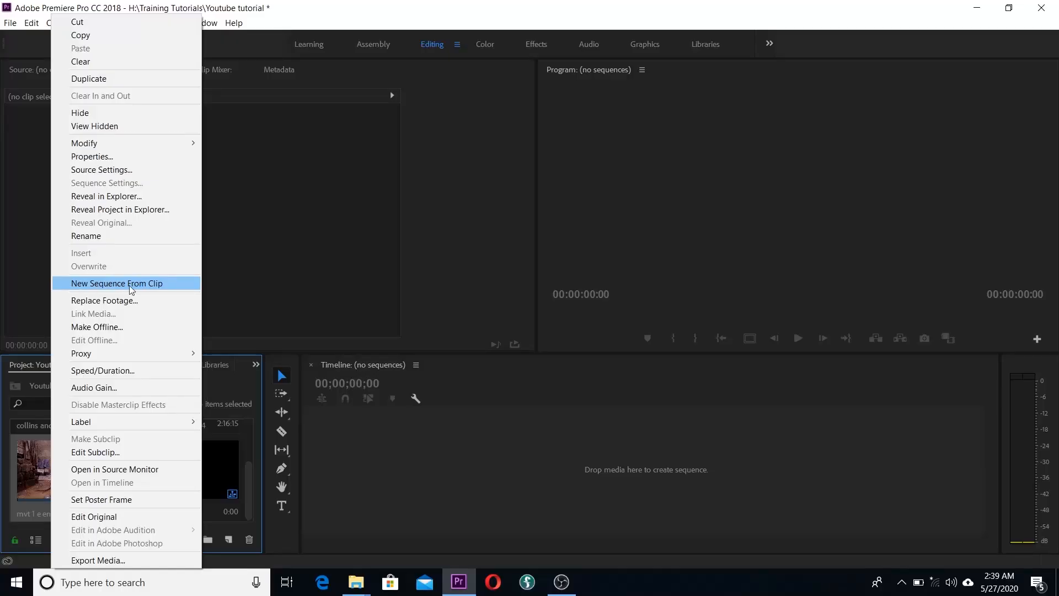
{"action": "left_click", "coordinate": [153, 283]}
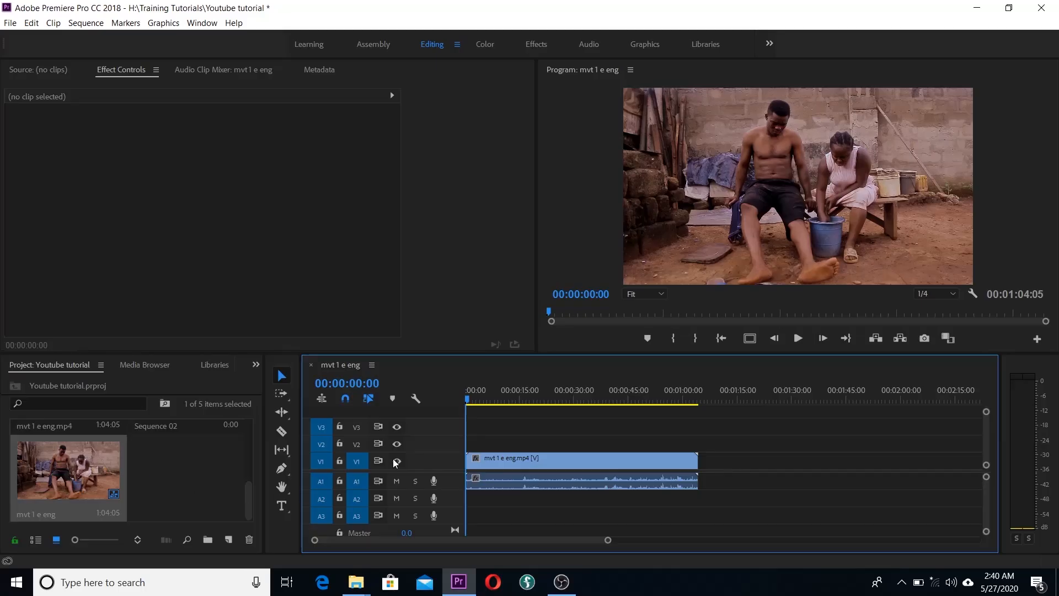
{"action": "left_click", "coordinate": [311, 365]}
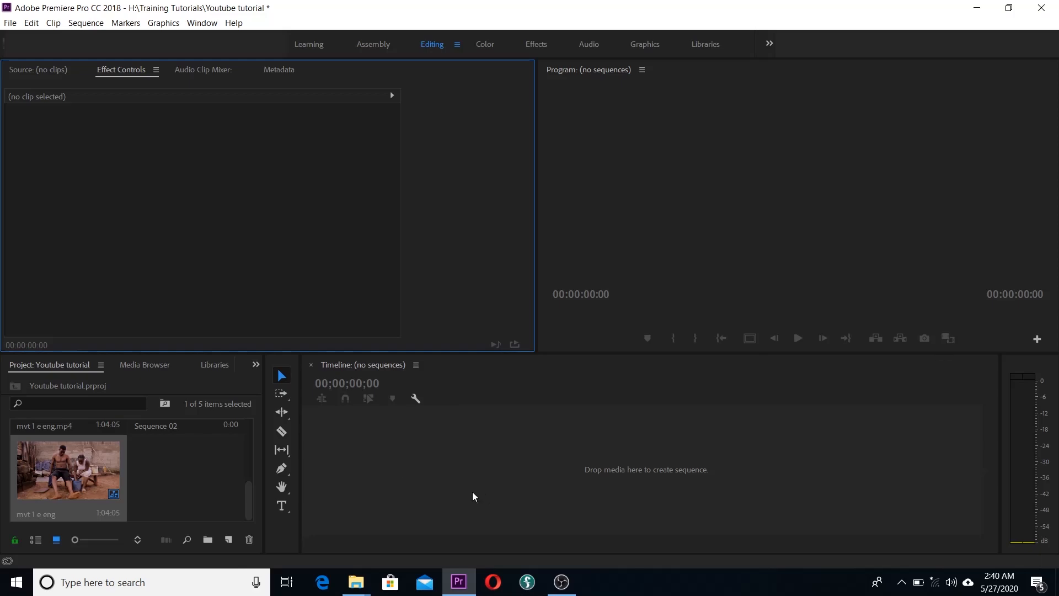
Step: Minimize Premiere, maximize the Edited Film Gina folder, and drag the mvt 5m clip toward Premiere's timeline
{"action": "left_click", "coordinate": [980, 5]}
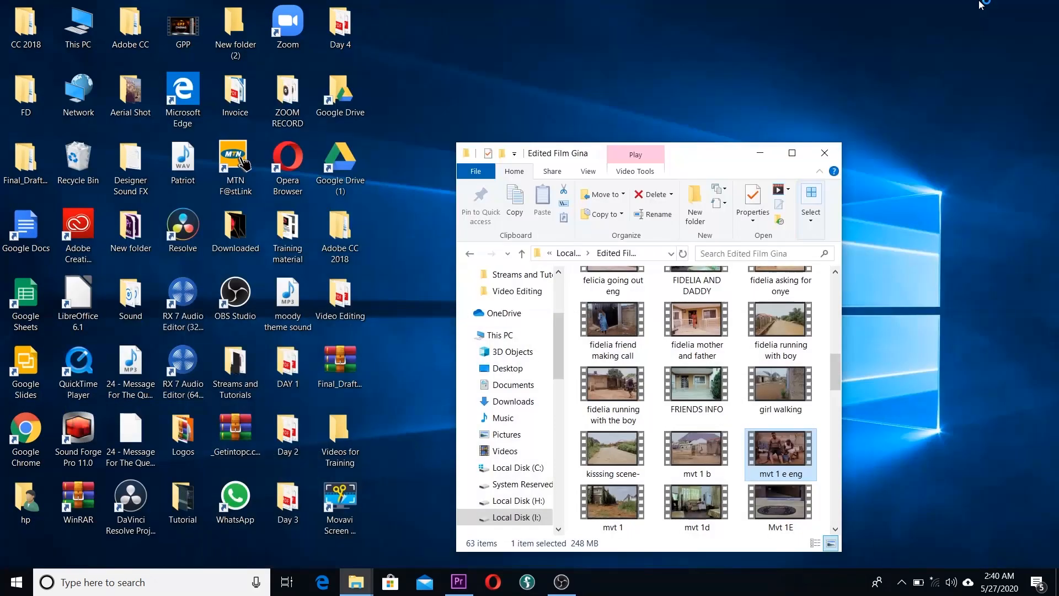
{"action": "left_click", "coordinate": [792, 155]}
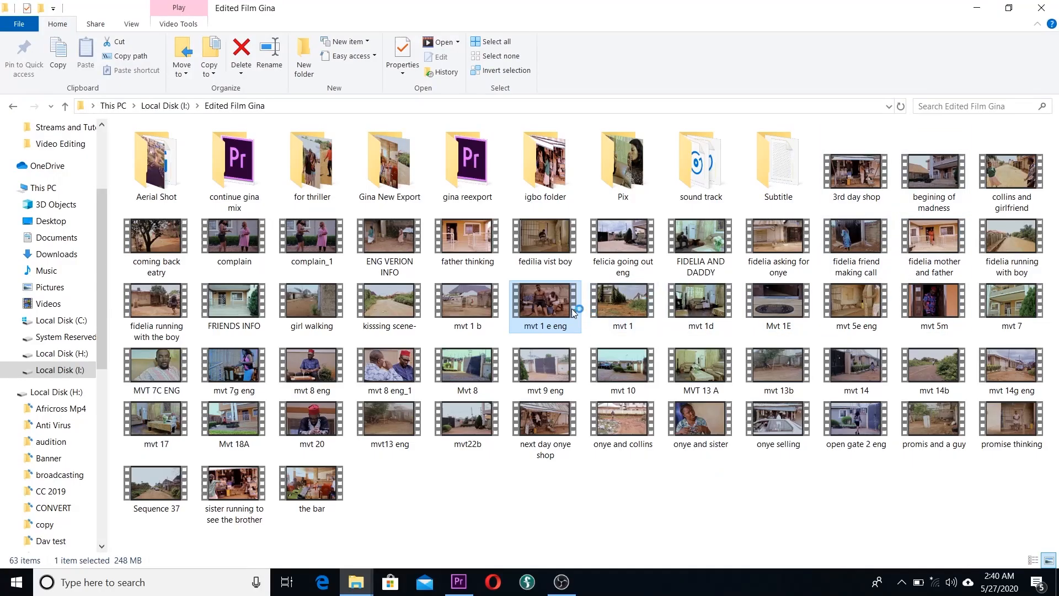
{"action": "left_click_drag", "start_coordinate": [938, 300], "coordinate": [800, 503]}
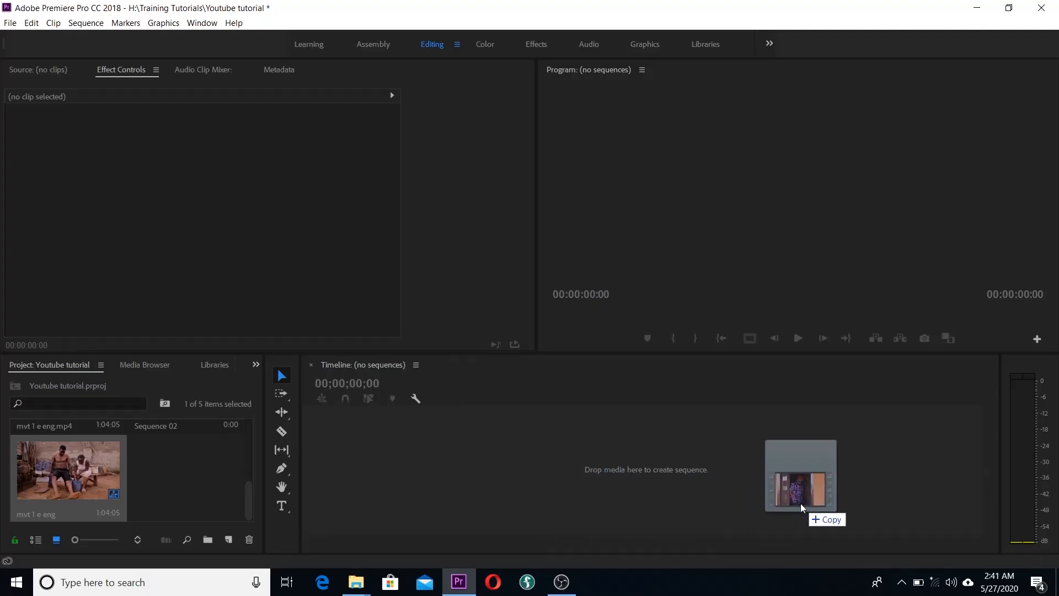
Step: Drop the video clip into the Timeline, leaving the complain sequence open beside mvt 1 e eng
{"action": "left_click_drag", "start_coordinate": [801, 504], "coordinate": [634, 492]}
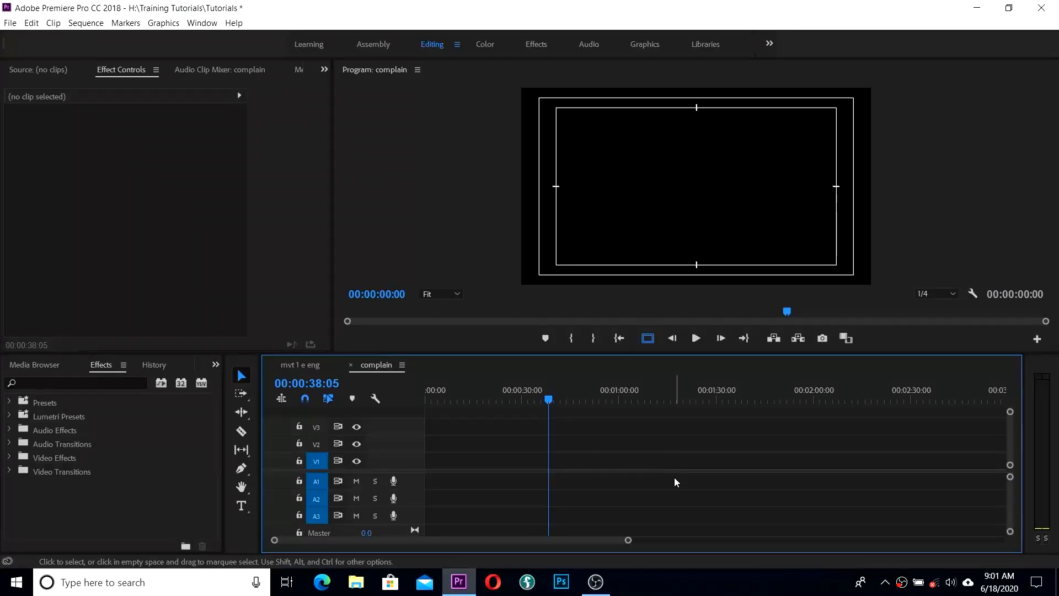
Step: Review the File menu entries such as New and Open Recent
{"action": "left_click", "coordinate": [675, 477]}
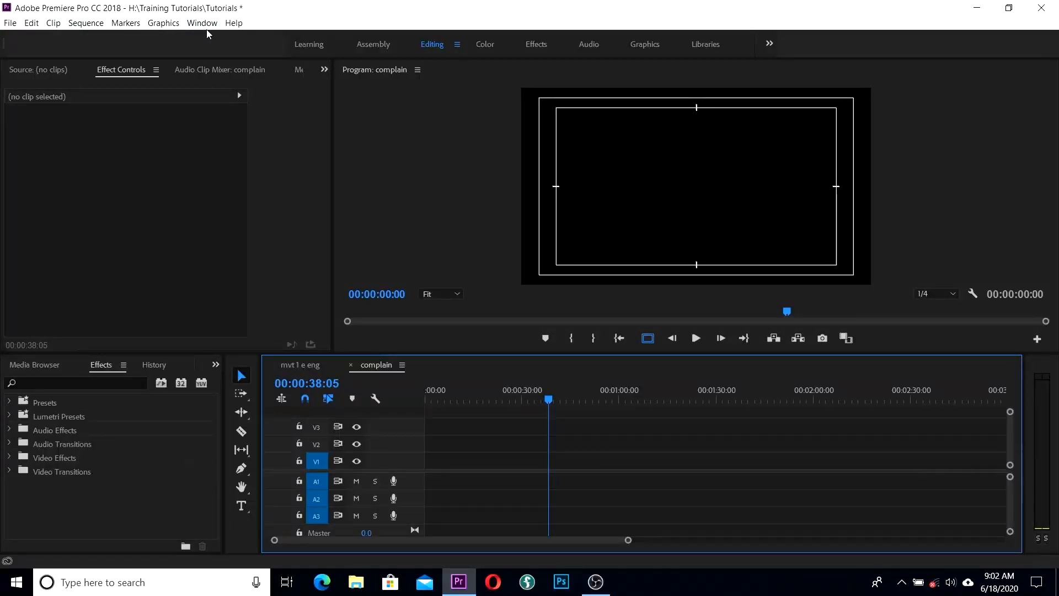
{"action": "left_click", "coordinate": [11, 27]}
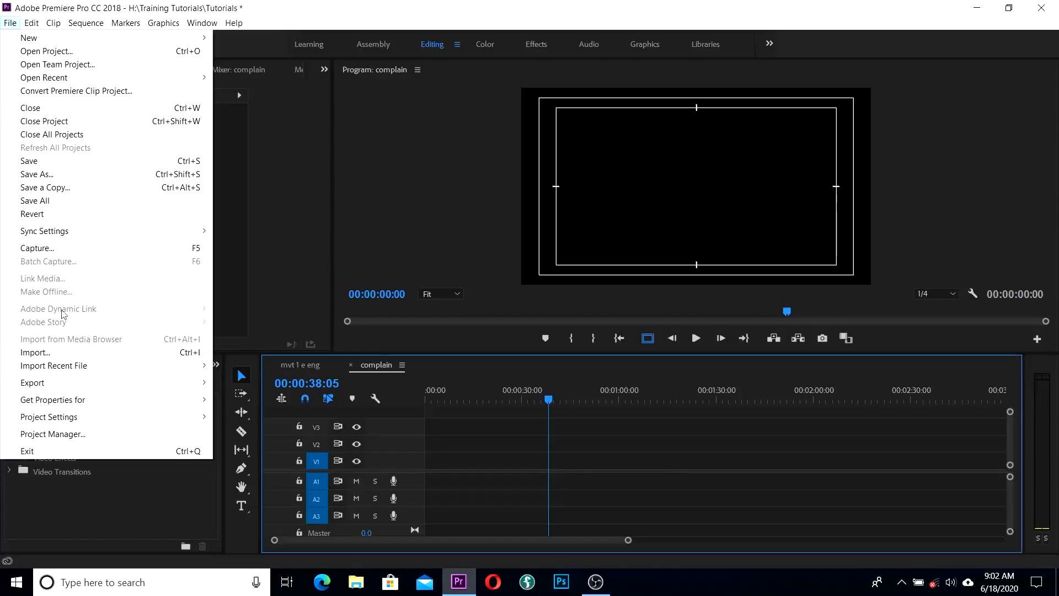
{"action": "mouse_move", "coordinate": [25, 43]}
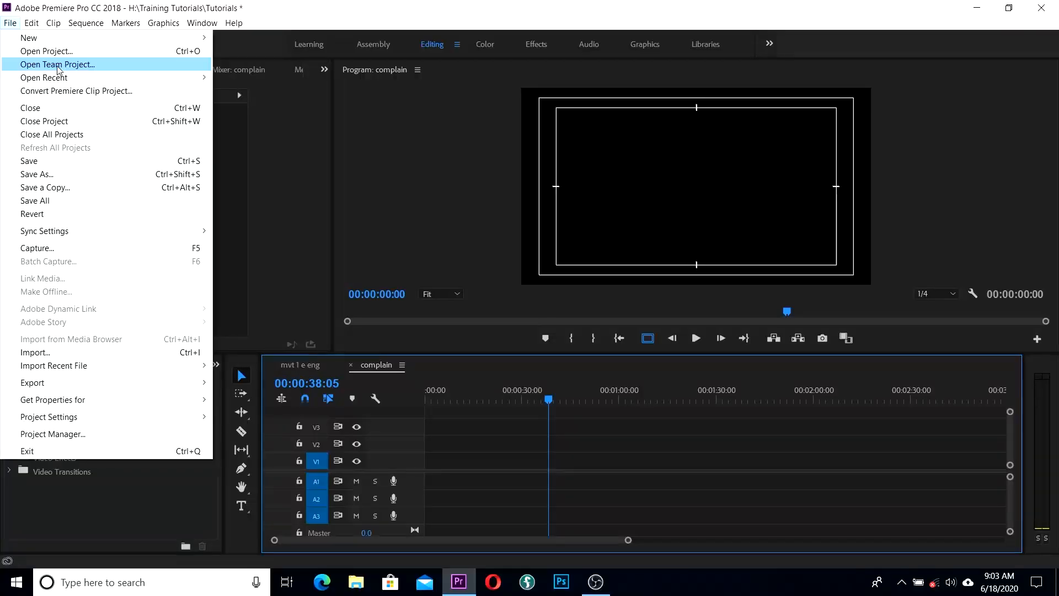
{"action": "mouse_move", "coordinate": [55, 80]}
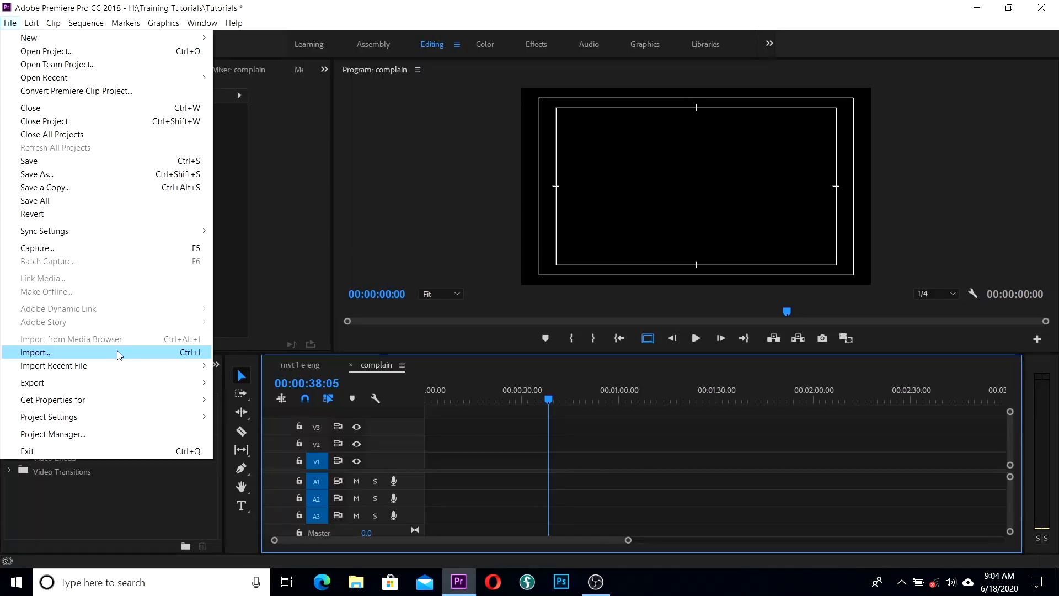
Step: Browse Import Recent File, Get Properties for and Project Settings, then view the Edit menu
{"action": "mouse_move", "coordinate": [83, 369]}
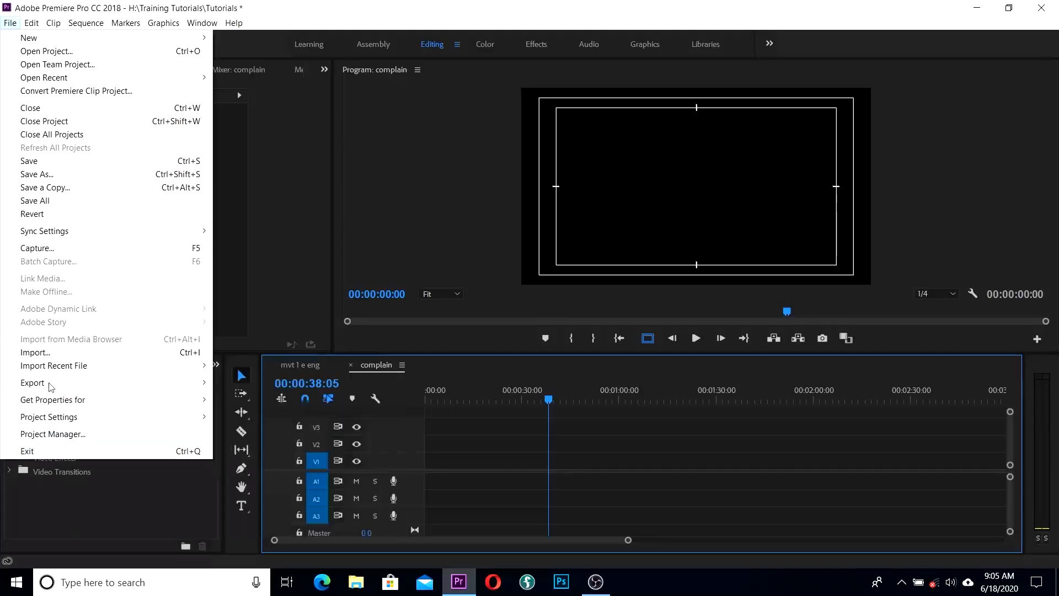
{"action": "mouse_move", "coordinate": [69, 408]}
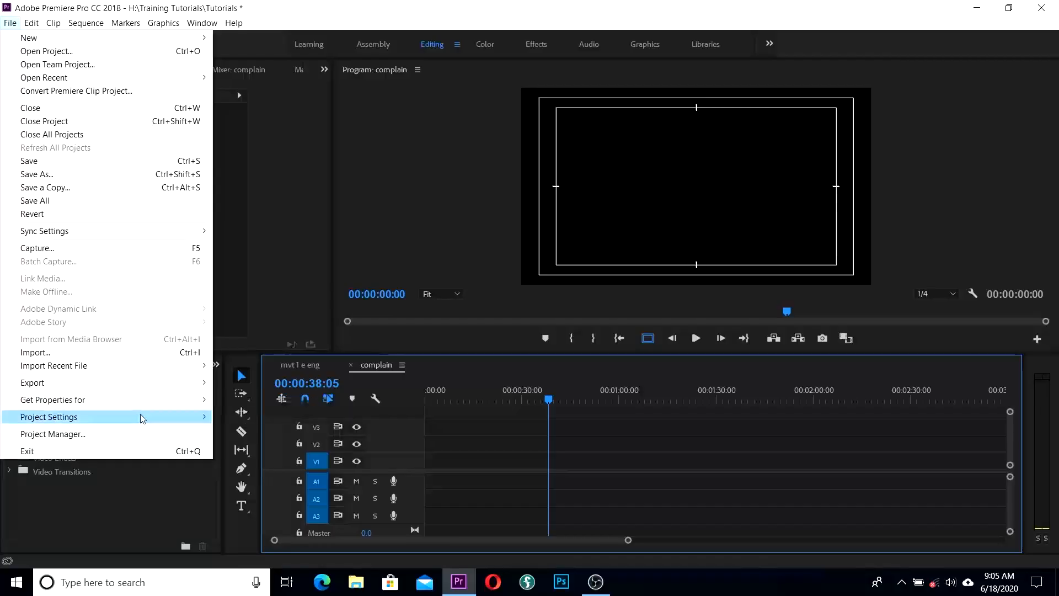
{"action": "mouse_move", "coordinate": [189, 422]}
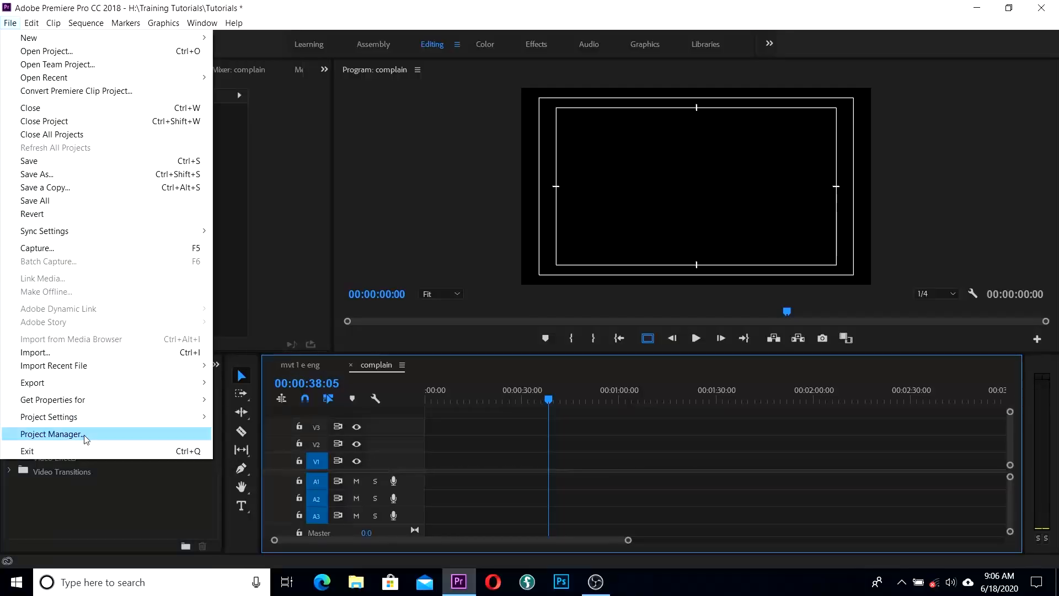
{"action": "mouse_move", "coordinate": [27, 29]}
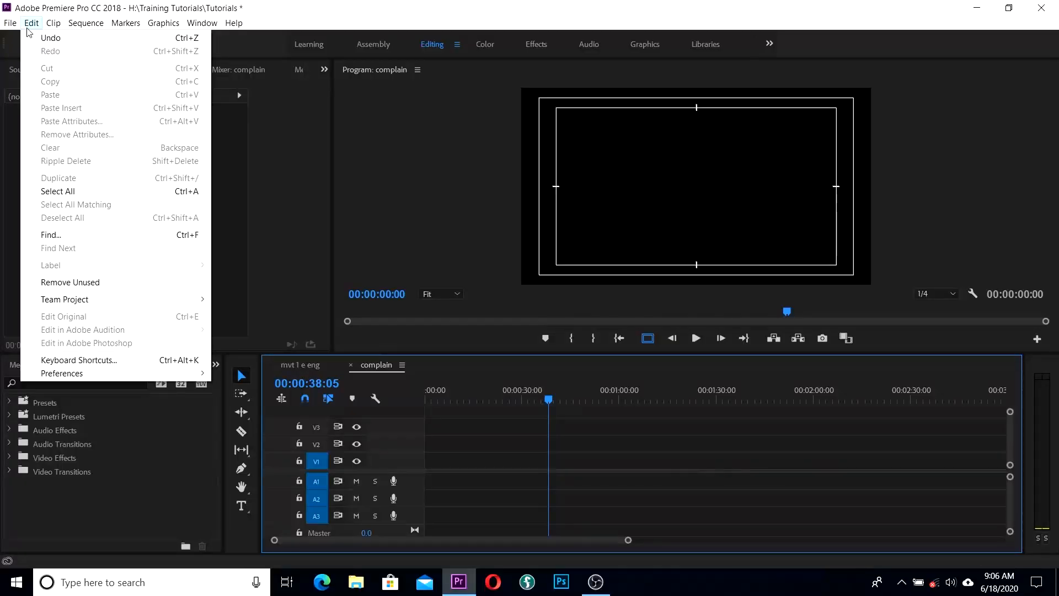
Step: Show the Sequence menu with its Render In to Out and Render Audio commands
{"action": "mouse_move", "coordinate": [86, 22]}
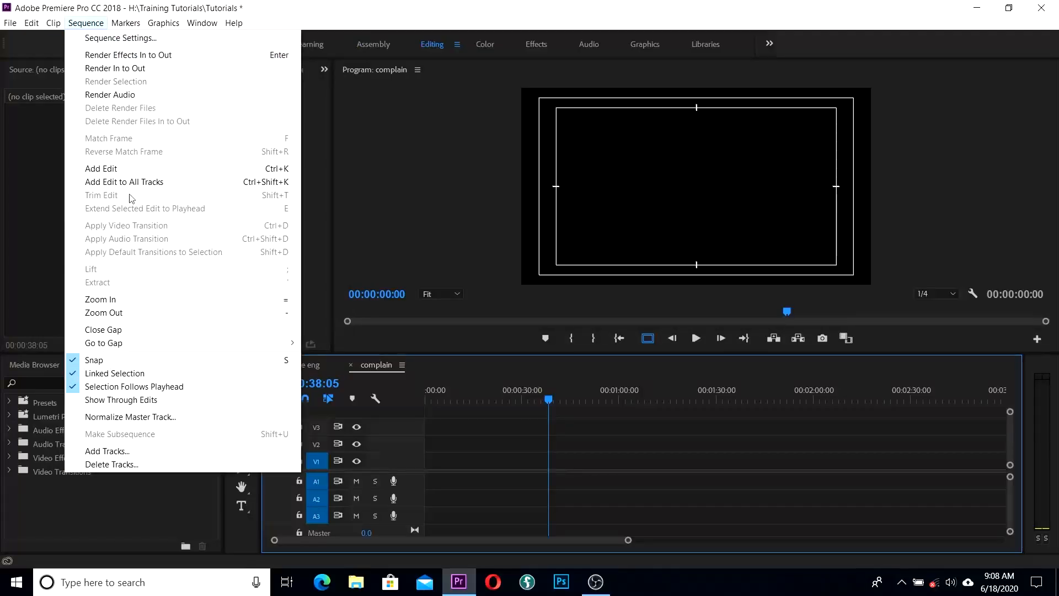
Step: Browse the Markers and Graphics menus, then show the Window menu's panel list
{"action": "mouse_move", "coordinate": [124, 27]}
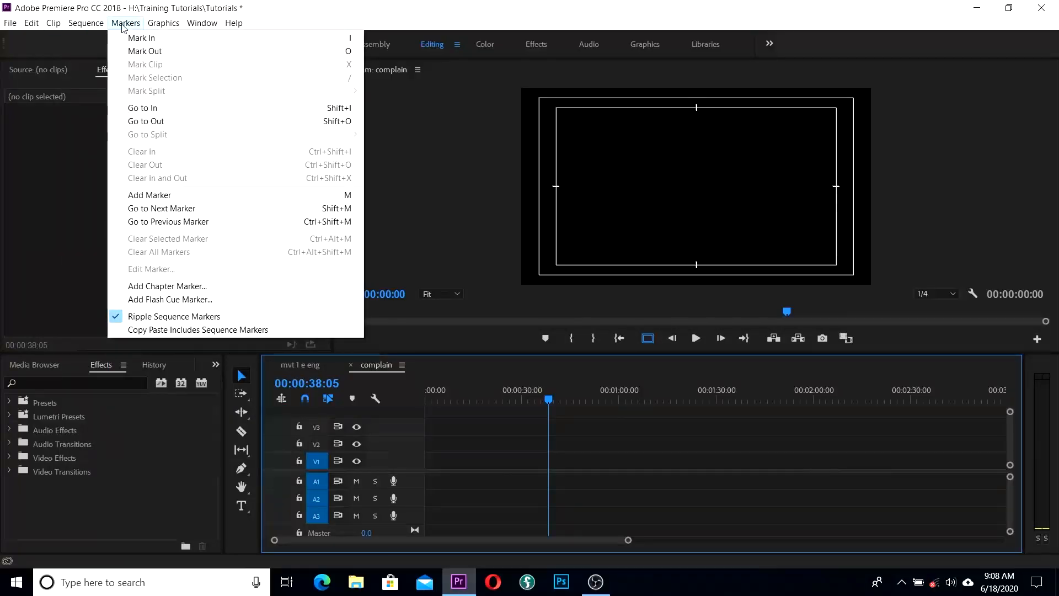
{"action": "mouse_move", "coordinate": [168, 32]}
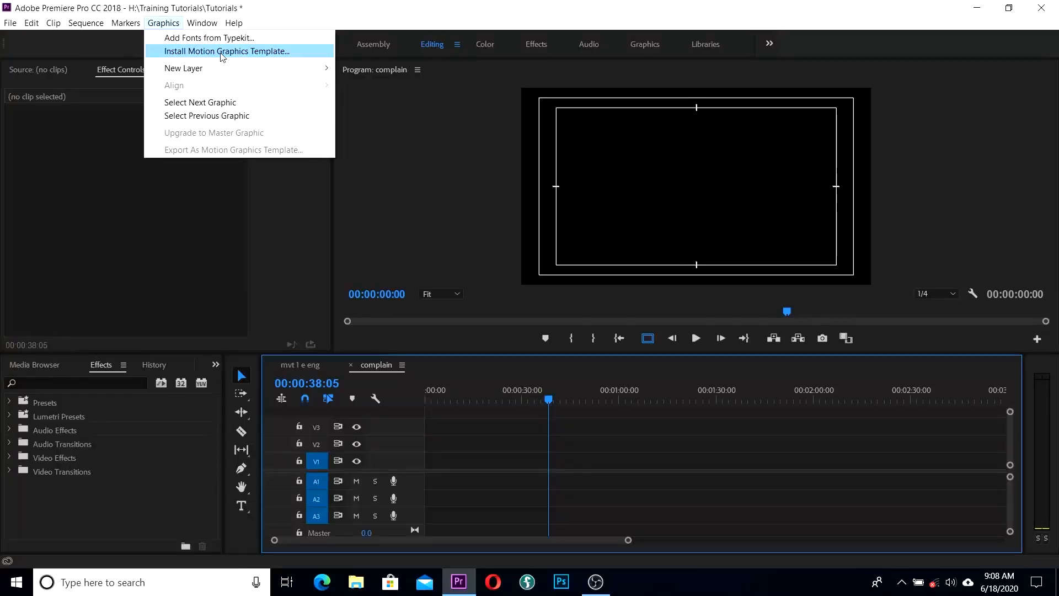
{"action": "left_click", "coordinate": [80, 24]}
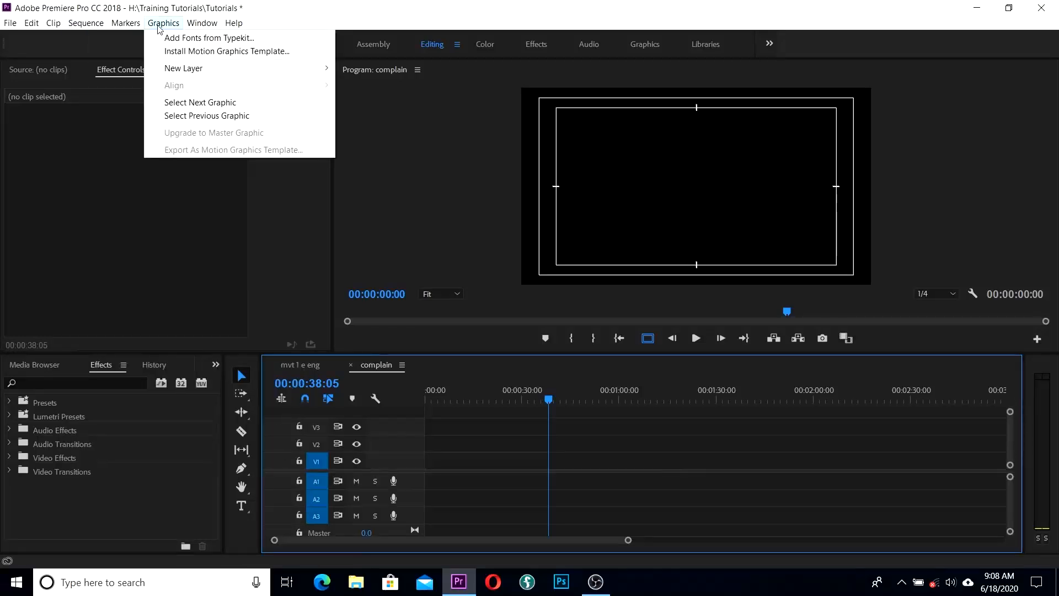
{"action": "mouse_move", "coordinate": [203, 24]}
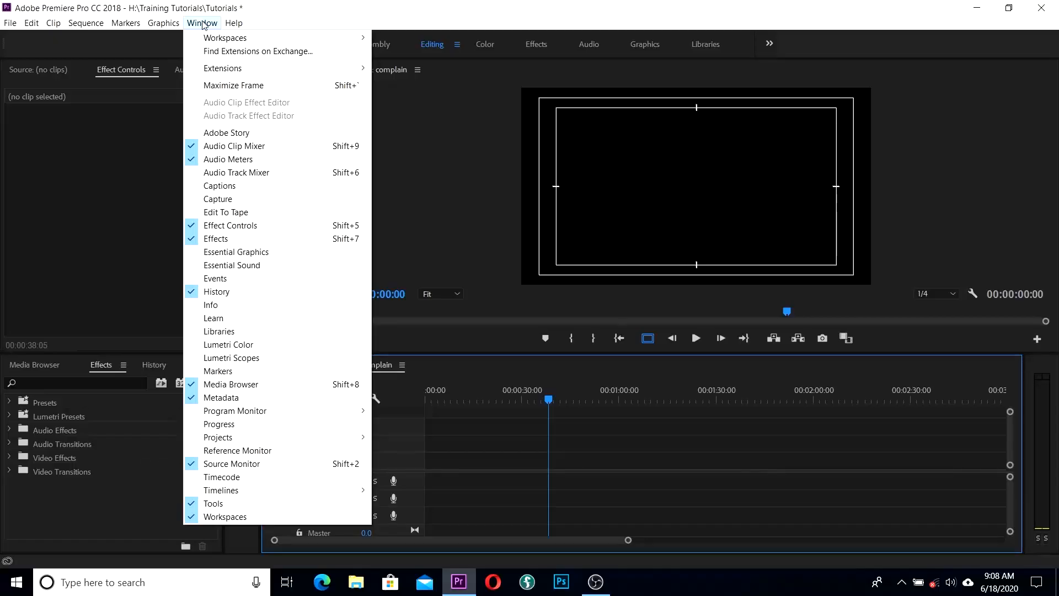
{"action": "mouse_move", "coordinate": [213, 43]}
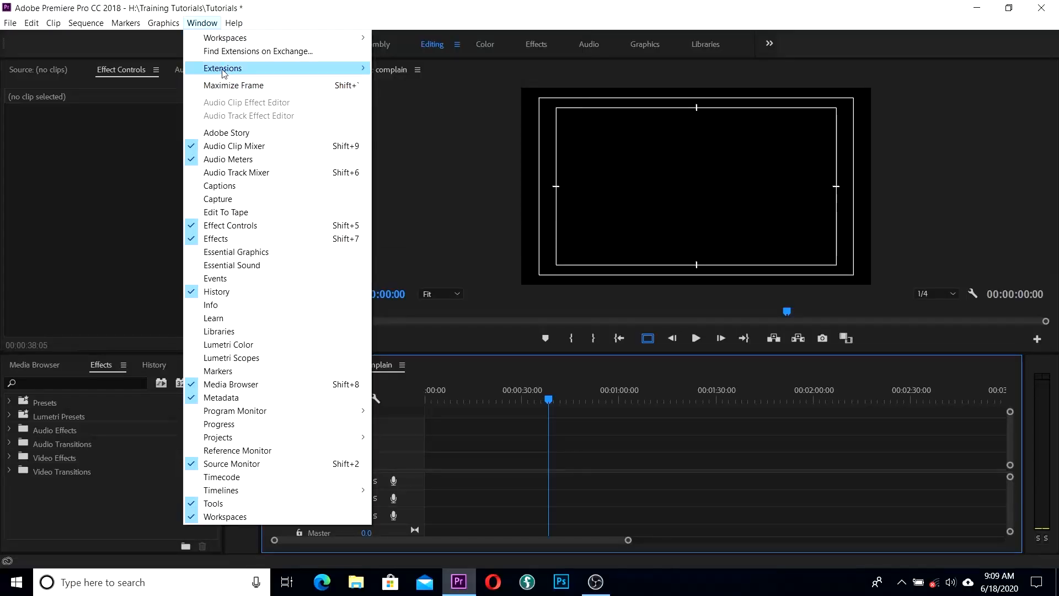
{"action": "mouse_move", "coordinate": [239, 70]}
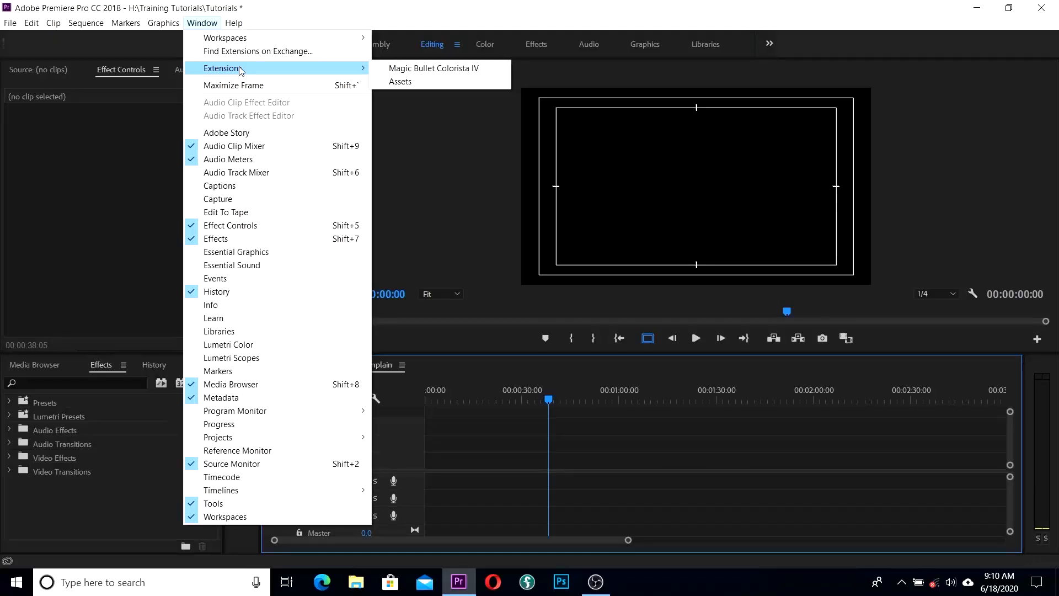
{"action": "mouse_move", "coordinate": [261, 42]}
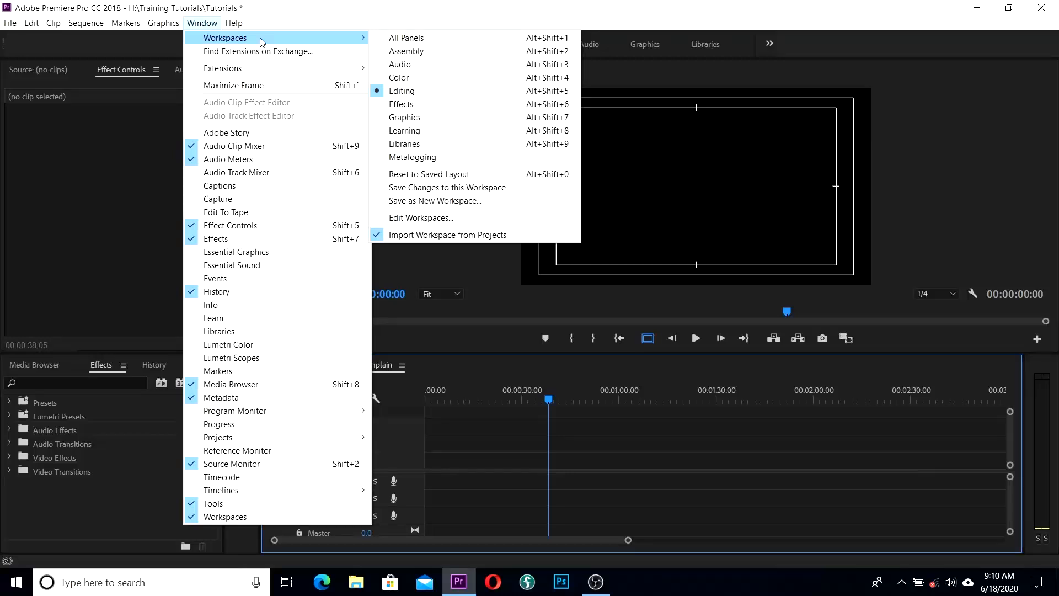
{"action": "mouse_move", "coordinate": [275, 73]}
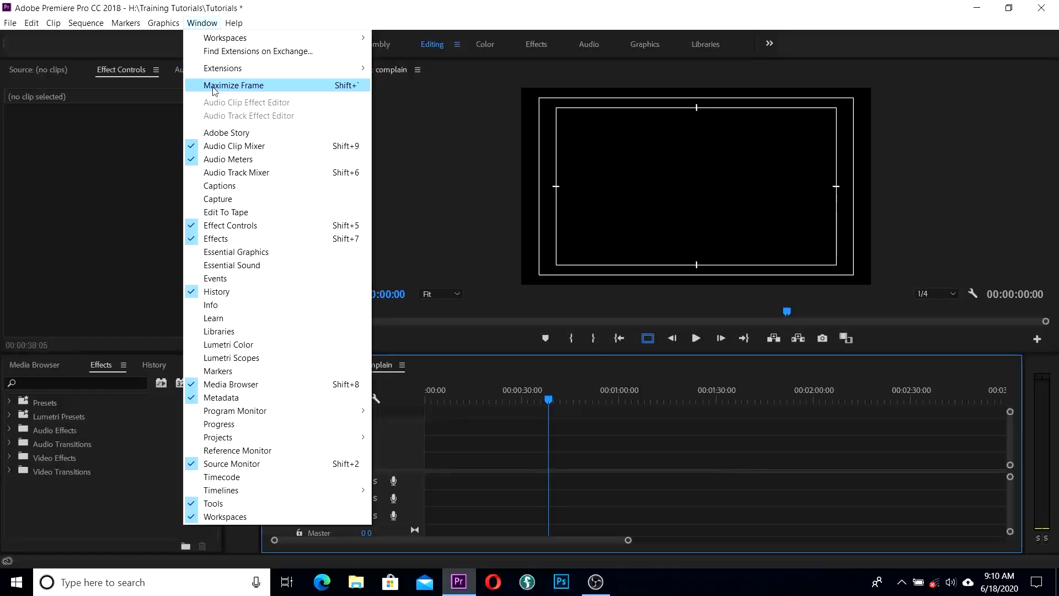
Step: Dismiss the open menu and save the project with Ctrl+S
{"action": "left_click", "coordinate": [605, 127]}
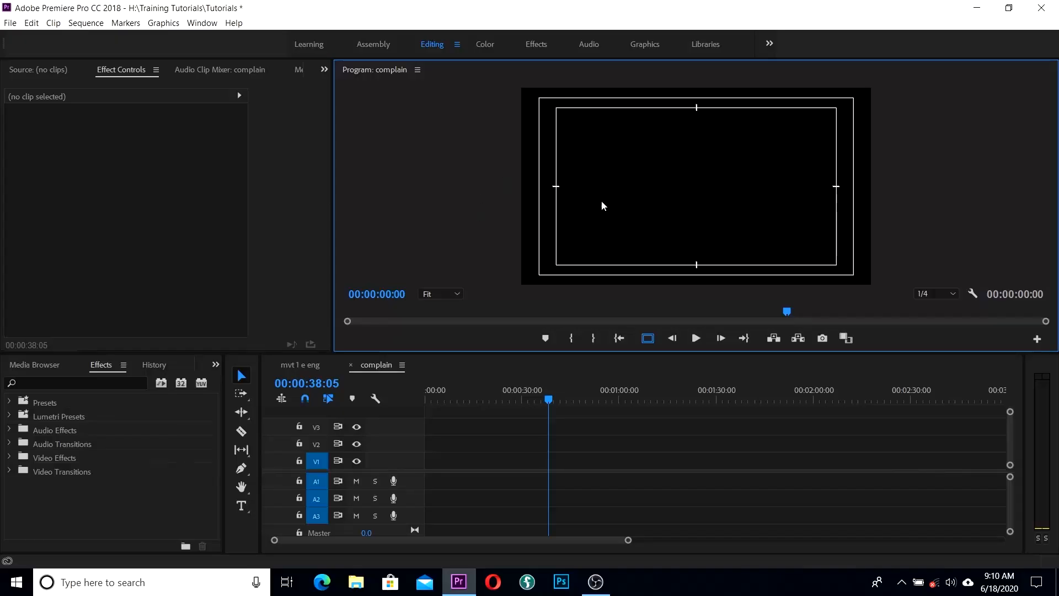
{"action": "key", "text": "ctrl+s"}
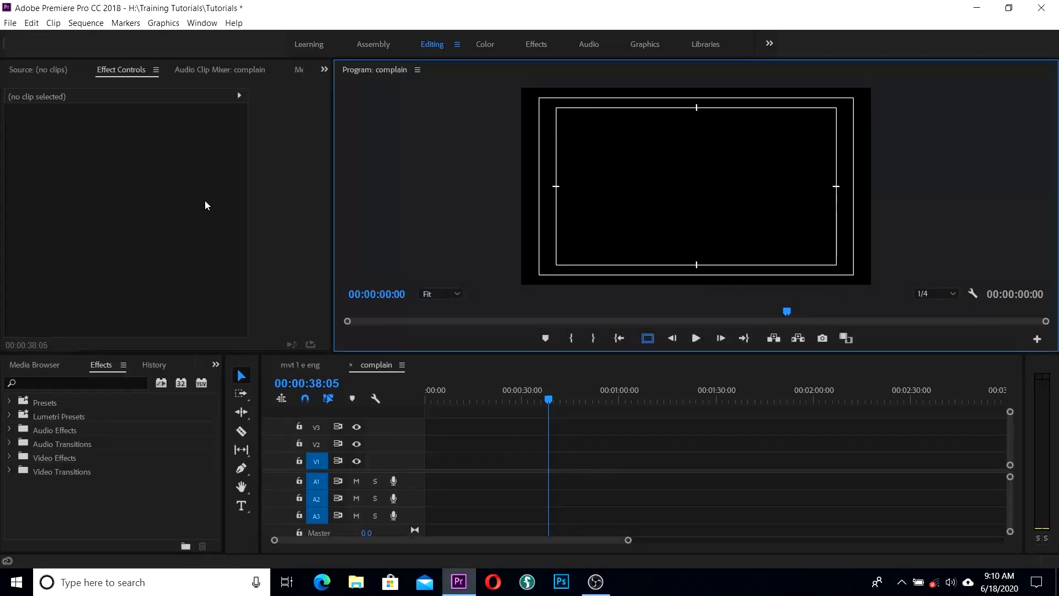
{"action": "left_click", "coordinate": [202, 23]}
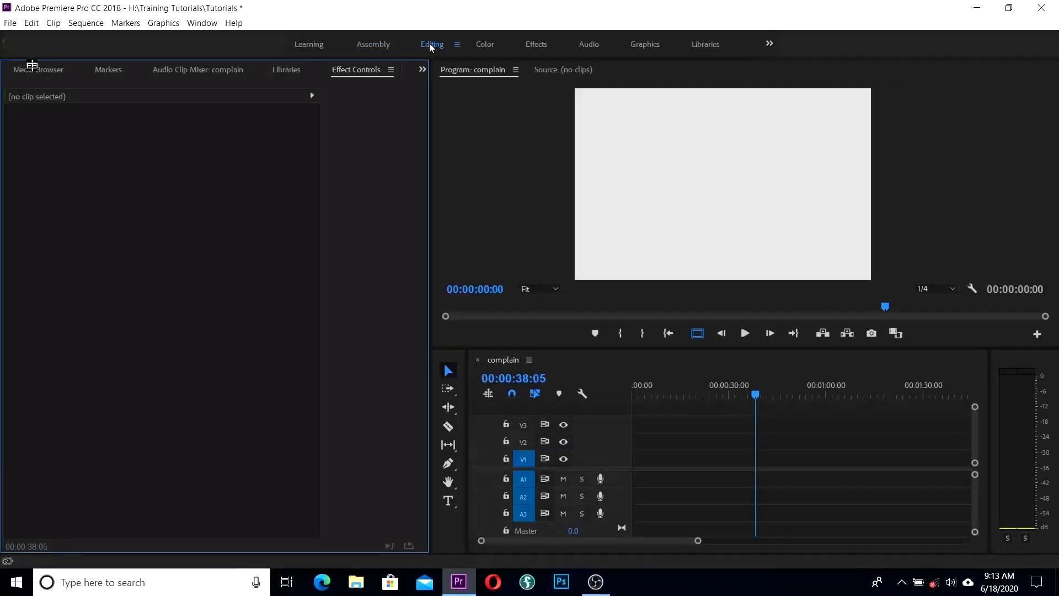
Step: Reset to the Editing workspace, then switch to the Effects workspace
{"action": "left_click", "coordinate": [431, 44]}
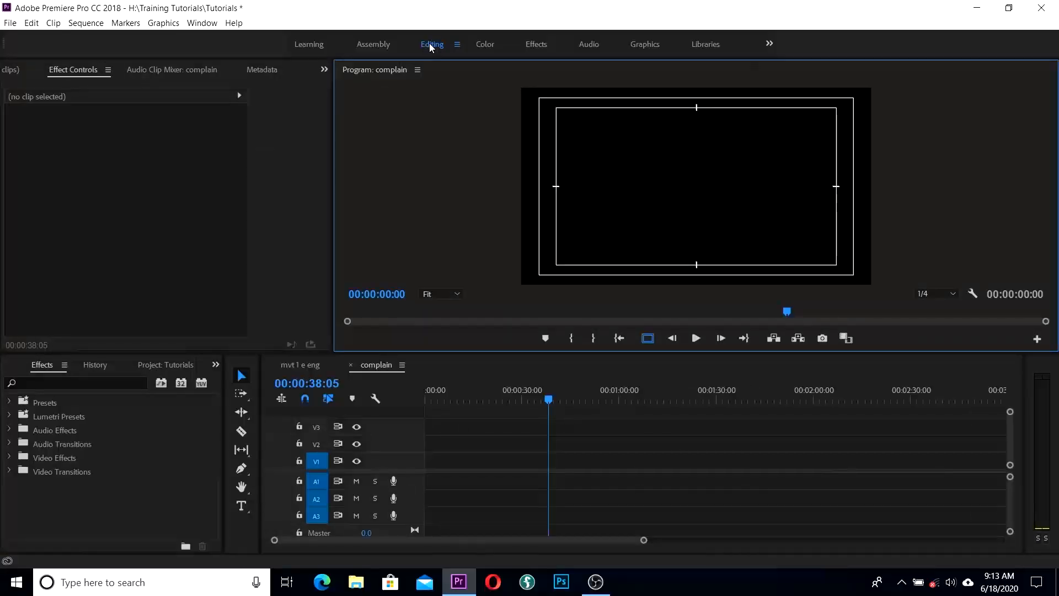
{"action": "left_click", "coordinate": [486, 44]}
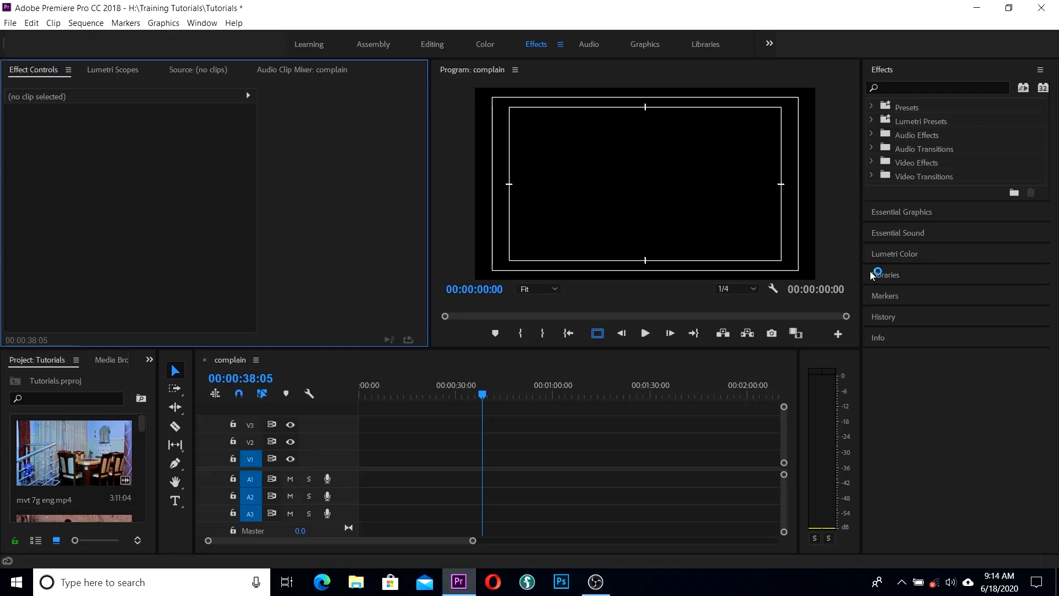
Step: Switch to the Audio workspace, then to the Graphics workspace
{"action": "left_click", "coordinate": [589, 44]}
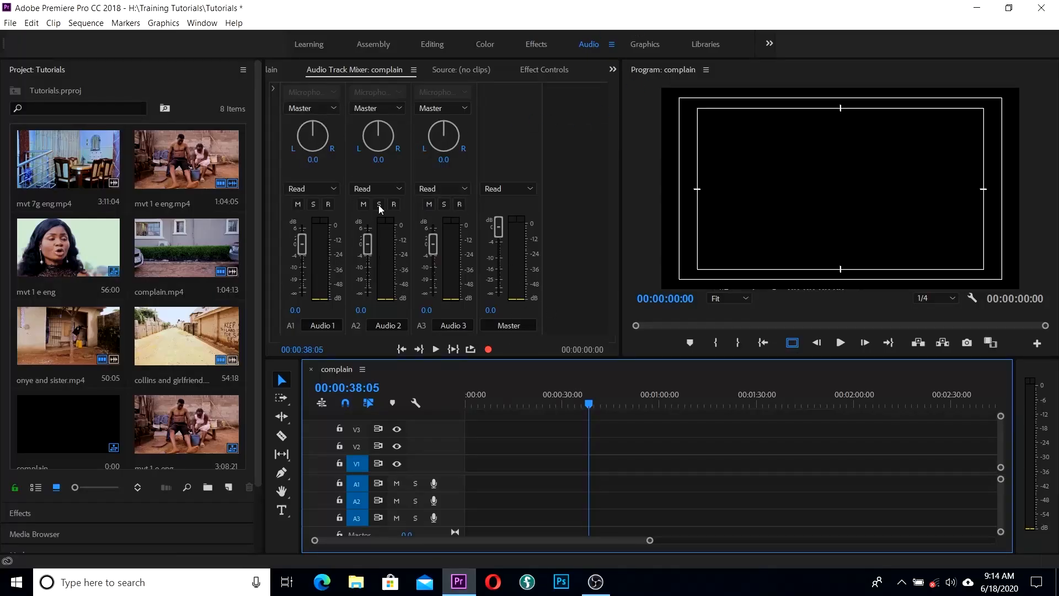
{"action": "left_click", "coordinate": [648, 49]}
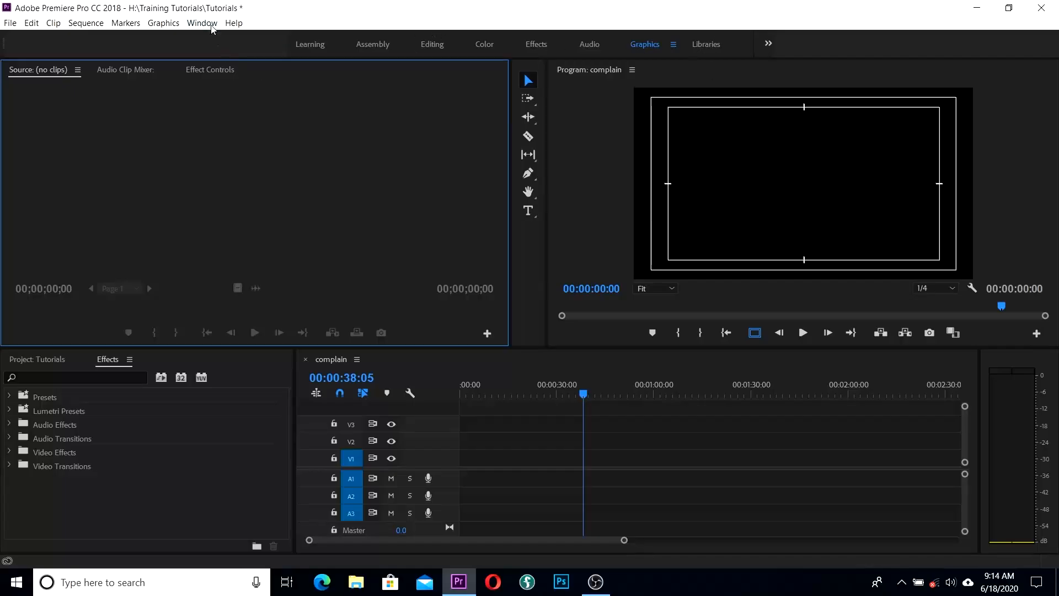
{"action": "left_click", "coordinate": [203, 23]}
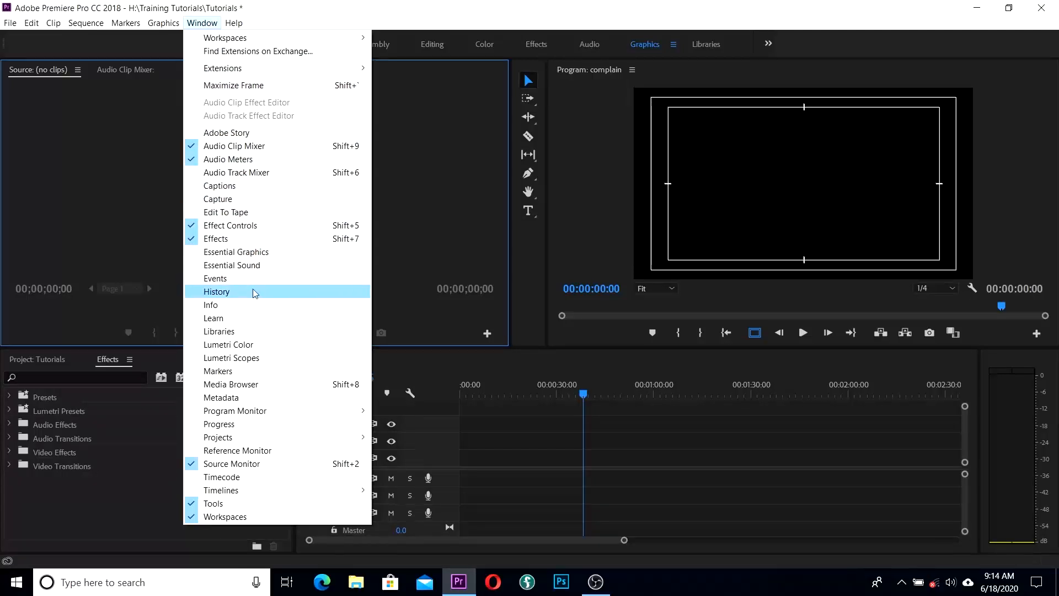
Step: Show the Essential Graphics and Essential Sound panels, then bring Project: Tutorials to the front
{"action": "left_click", "coordinate": [220, 254]}
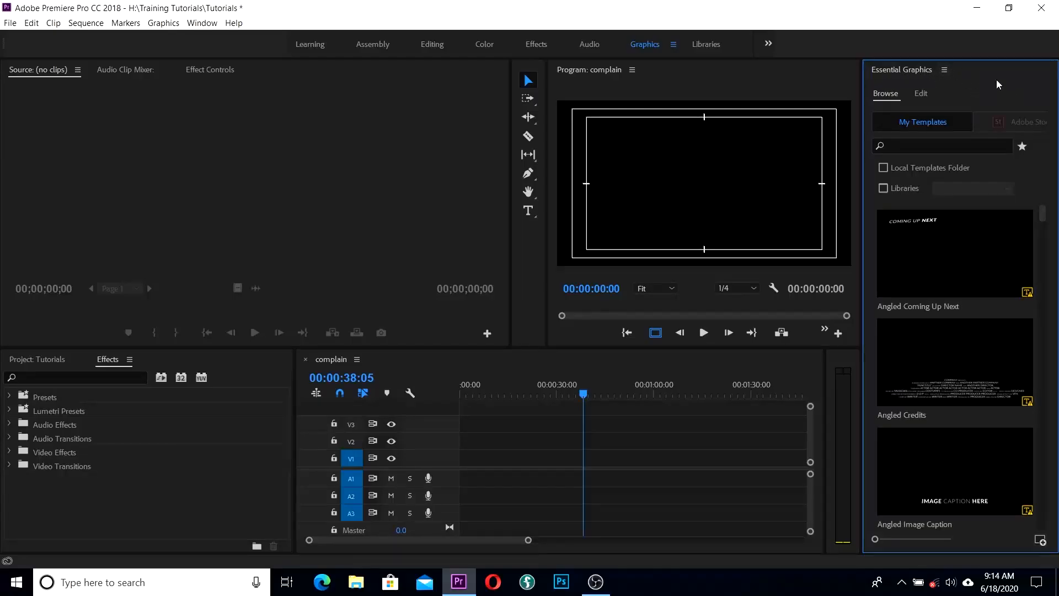
{"action": "left_click", "coordinate": [202, 22]}
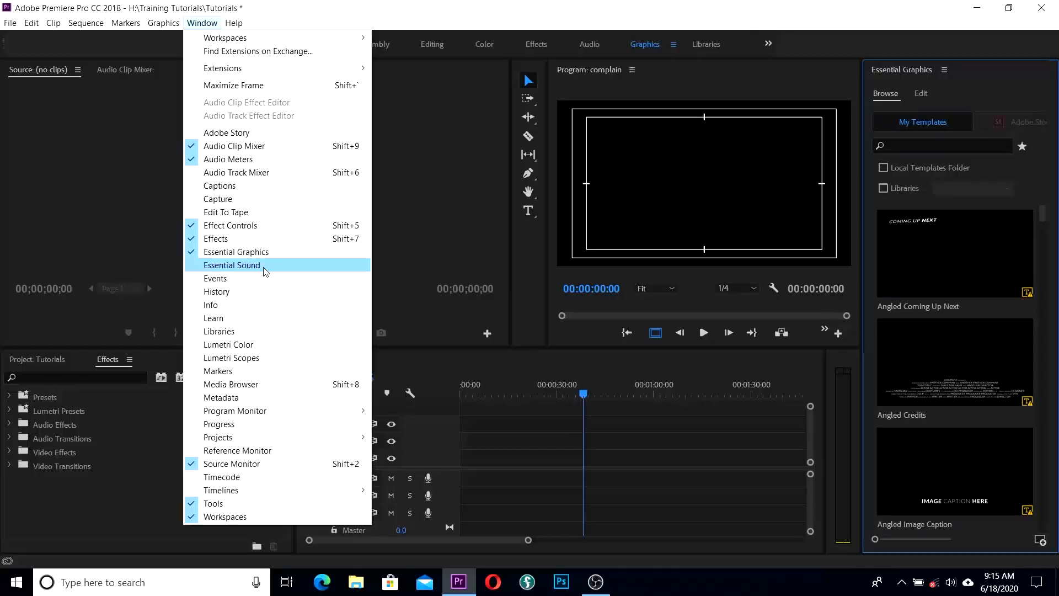
{"action": "left_click", "coordinate": [282, 267]}
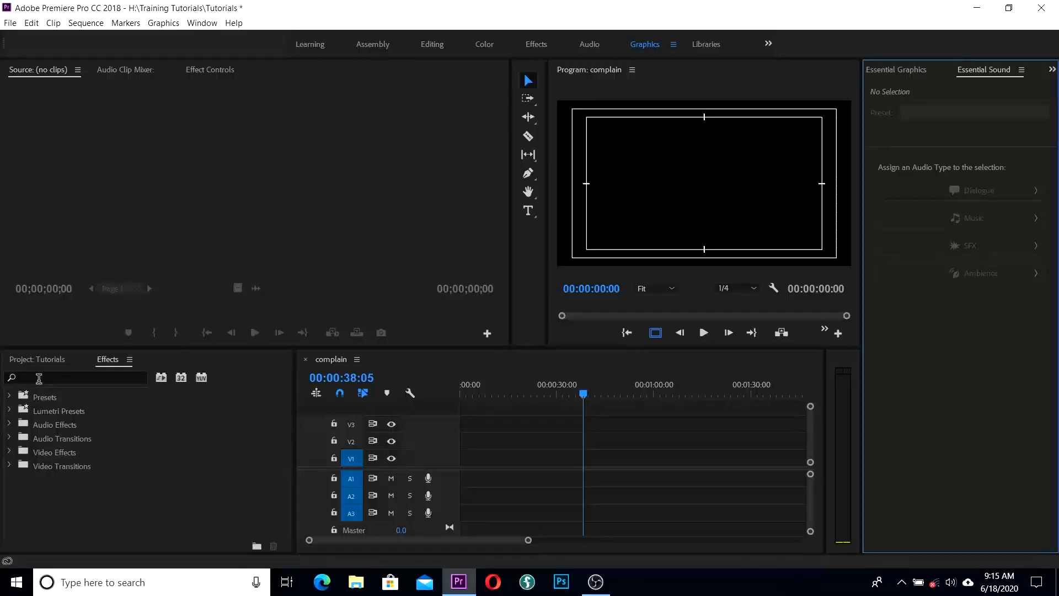
{"action": "left_click", "coordinate": [45, 361]}
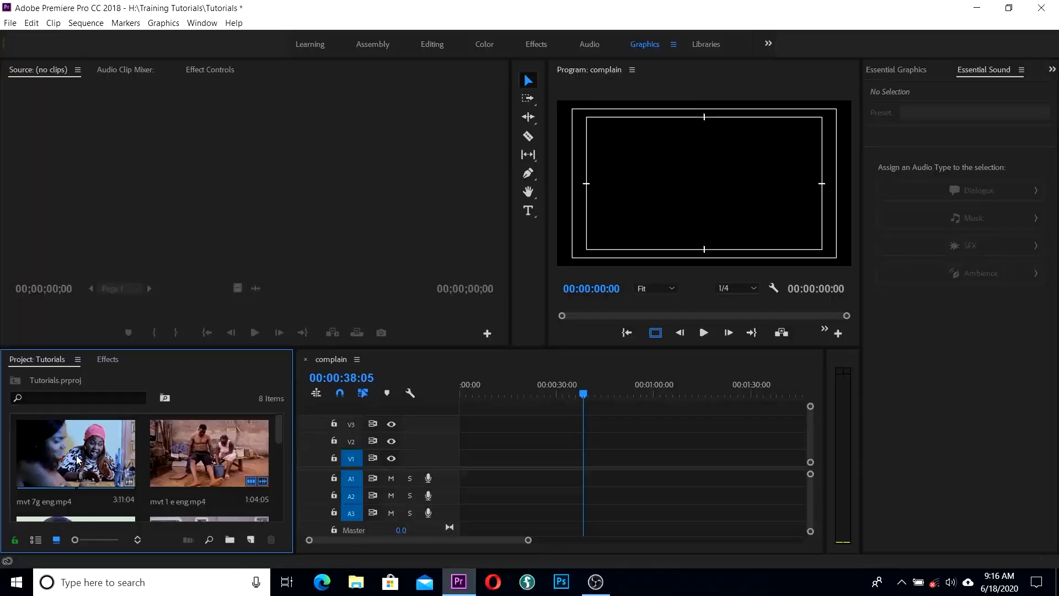
Step: Return to the Editing workspace and close the Metadata and Audio Clip Mixer panels
{"action": "left_click", "coordinate": [436, 50]}
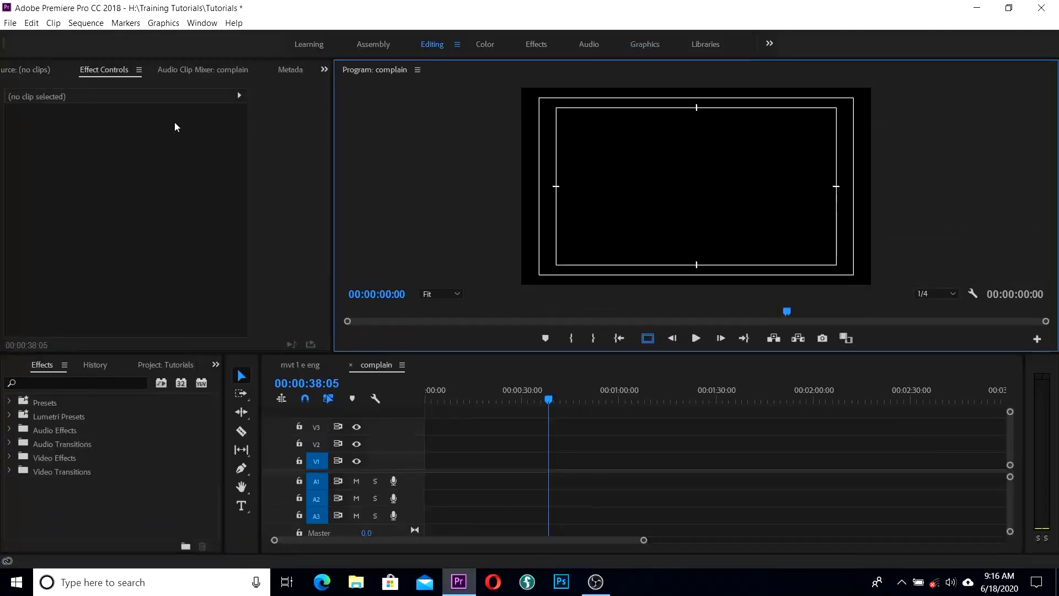
{"action": "left_click", "coordinate": [291, 70]}
{"action": "left_click", "coordinate": [293, 70]}
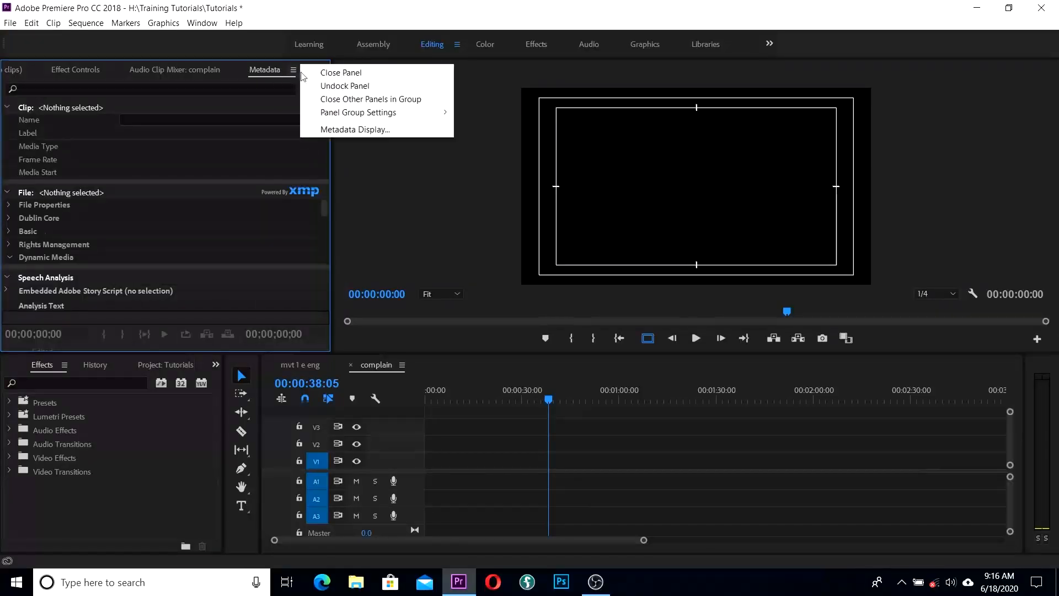
{"action": "left_click", "coordinate": [315, 77]}
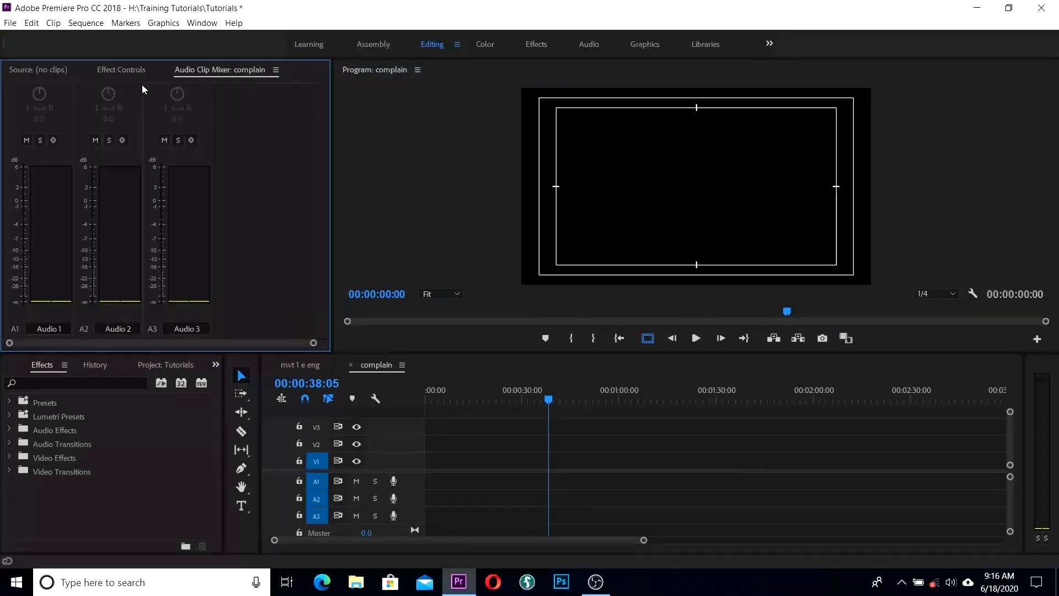
{"action": "left_click", "coordinate": [275, 70]}
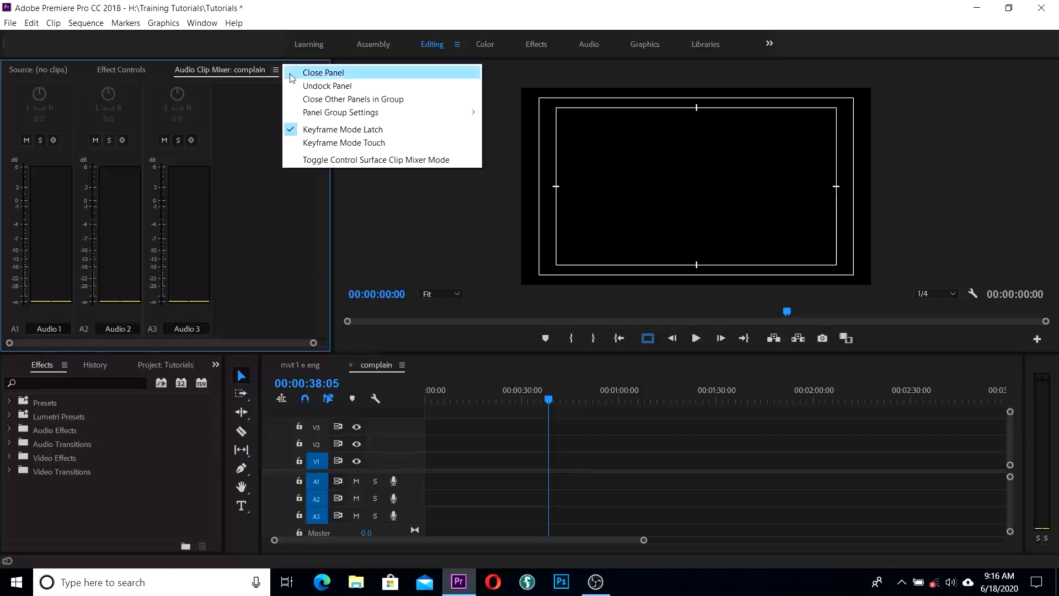
{"action": "left_click", "coordinate": [296, 73]}
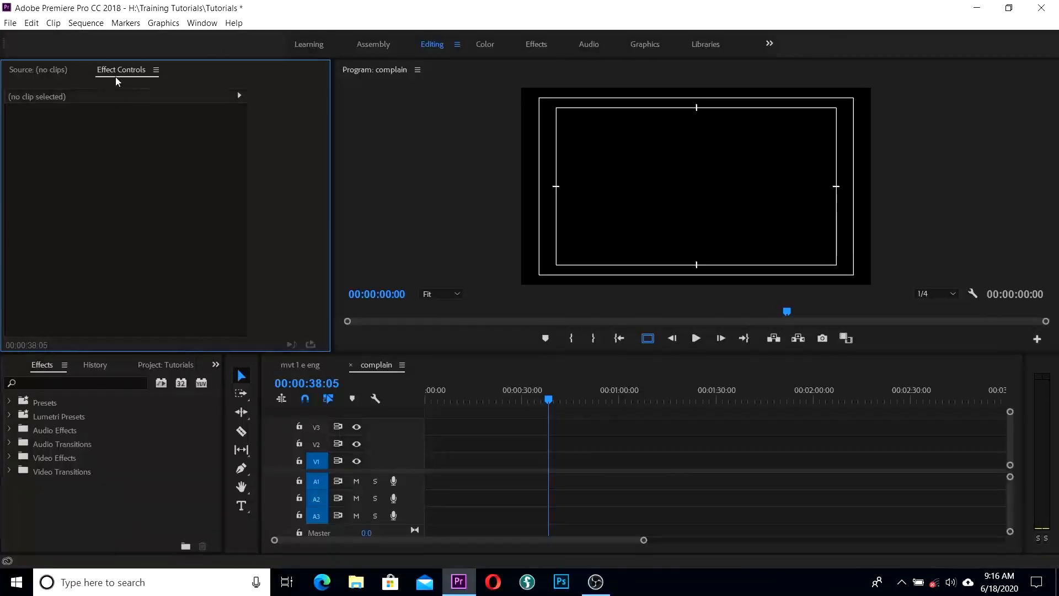
Step: Close the History and Media Browser panels in the lower-left group
{"action": "left_click_drag", "start_coordinate": [118, 72], "coordinate": [253, 66]}
{"action": "left_click_drag", "start_coordinate": [115, 74], "coordinate": [114, 74]}
{"action": "left_click", "coordinate": [90, 366]}
{"action": "left_click", "coordinate": [119, 365]}
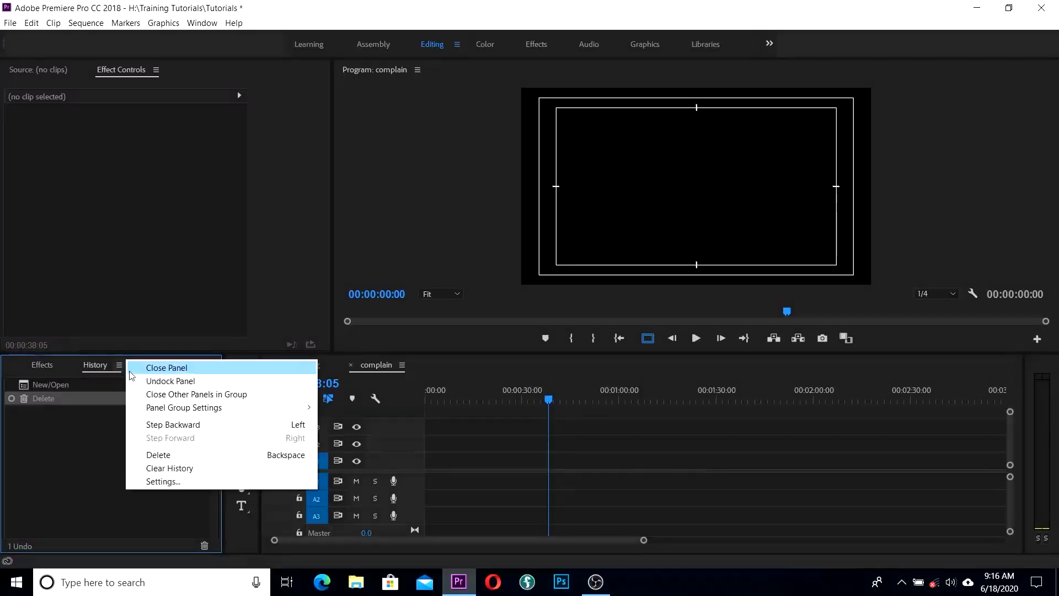
{"action": "left_click", "coordinate": [142, 368]}
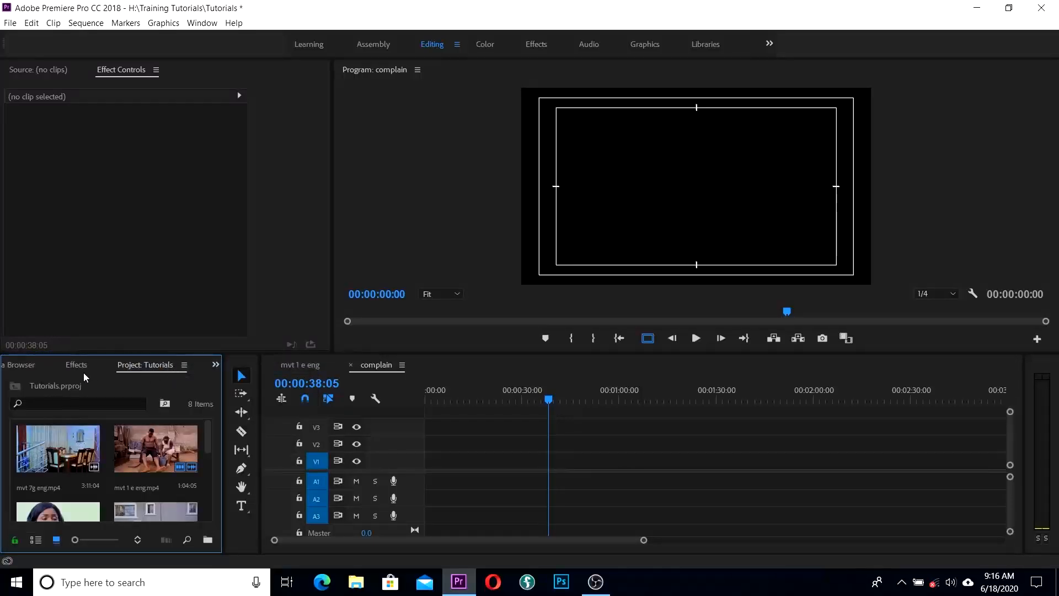
{"action": "left_click", "coordinate": [22, 366]}
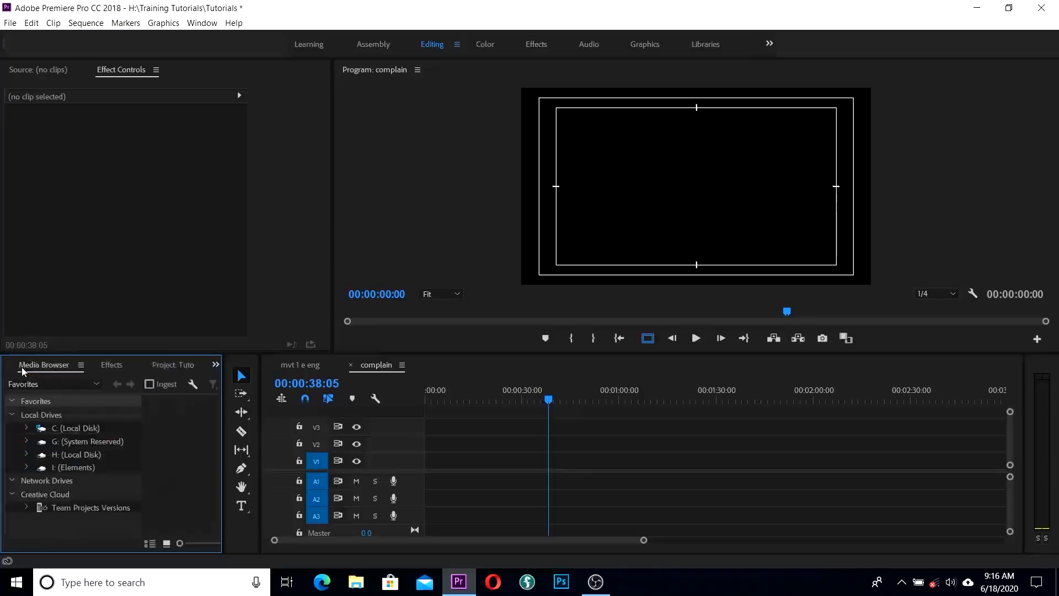
{"action": "left_click", "coordinate": [86, 366]}
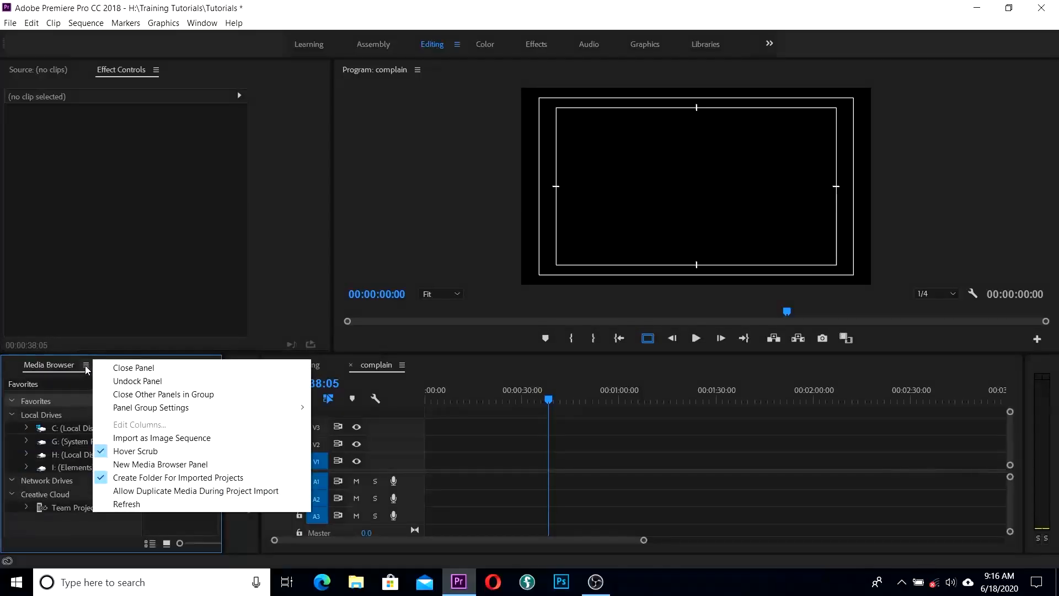
{"action": "left_click", "coordinate": [118, 369]}
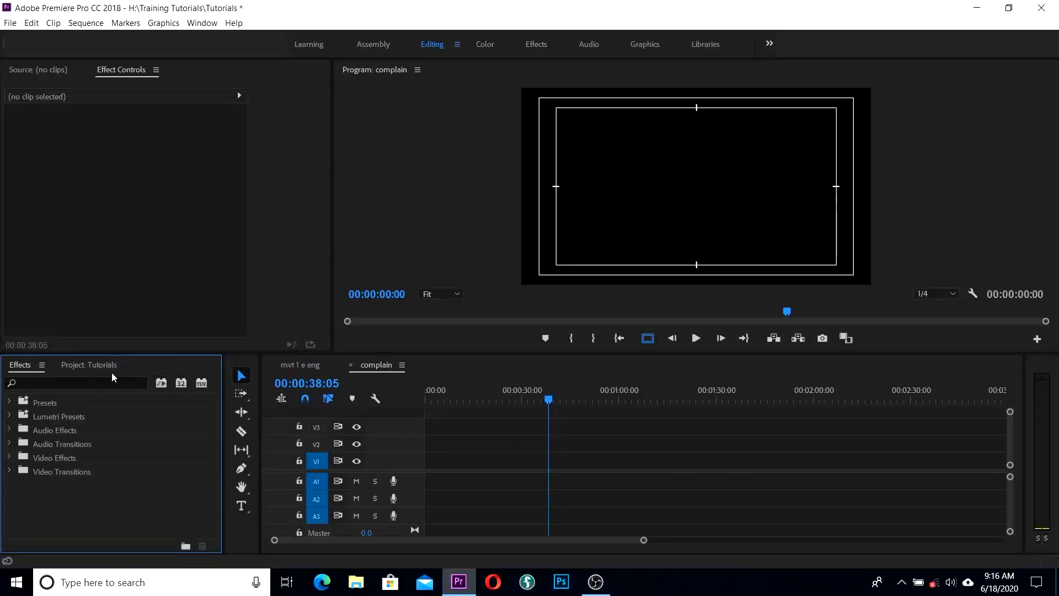
Step: Move the Effects tab so it sits after Project: Tutorials
{"action": "left_click", "coordinate": [77, 365]}
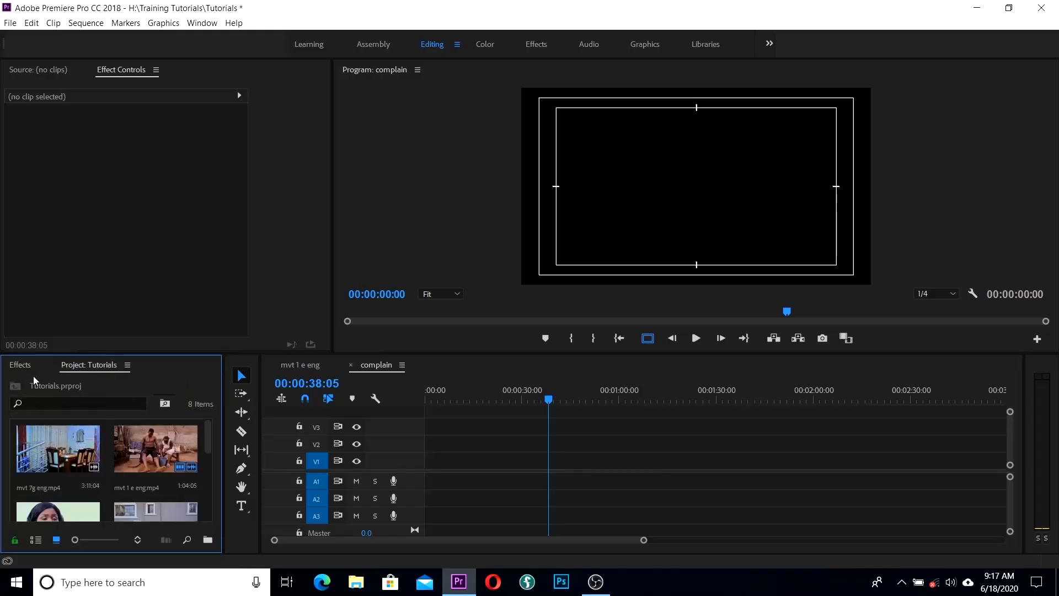
{"action": "left_click_drag", "start_coordinate": [16, 365], "coordinate": [110, 365]}
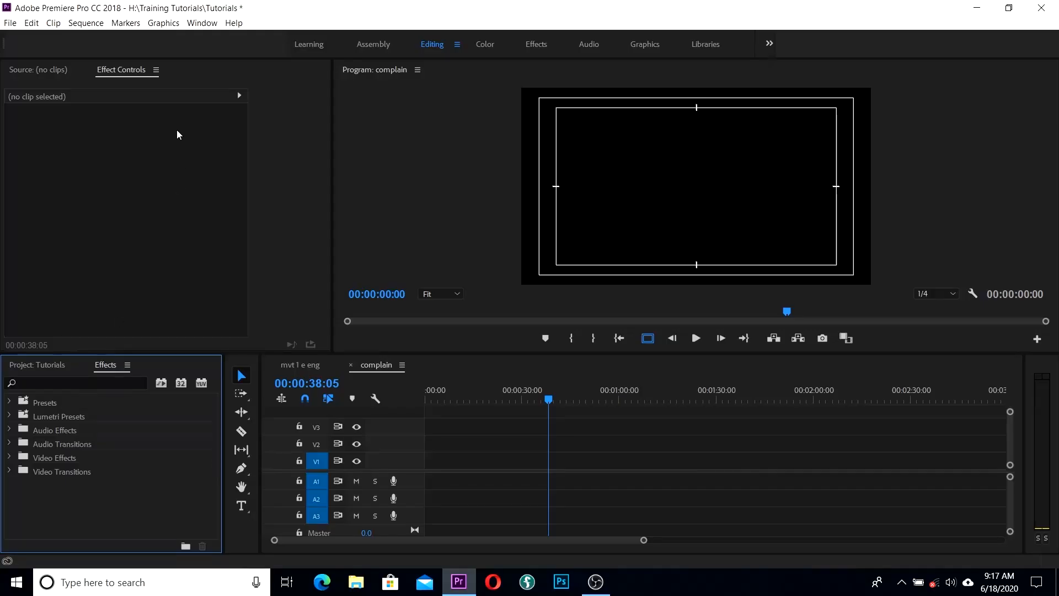
{"action": "left_click", "coordinate": [202, 24]}
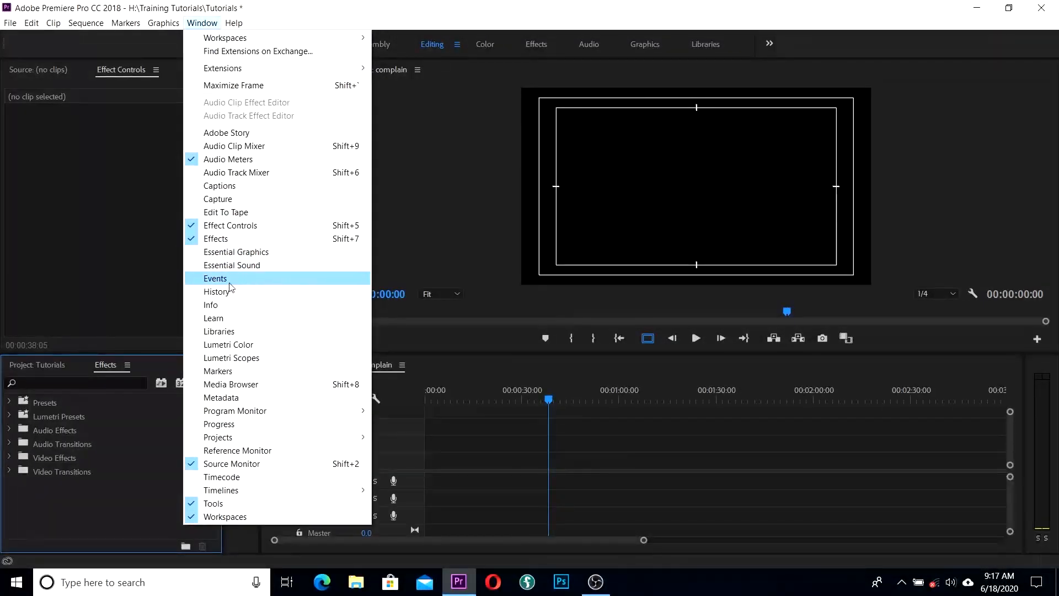
{"action": "left_click", "coordinate": [220, 387]}
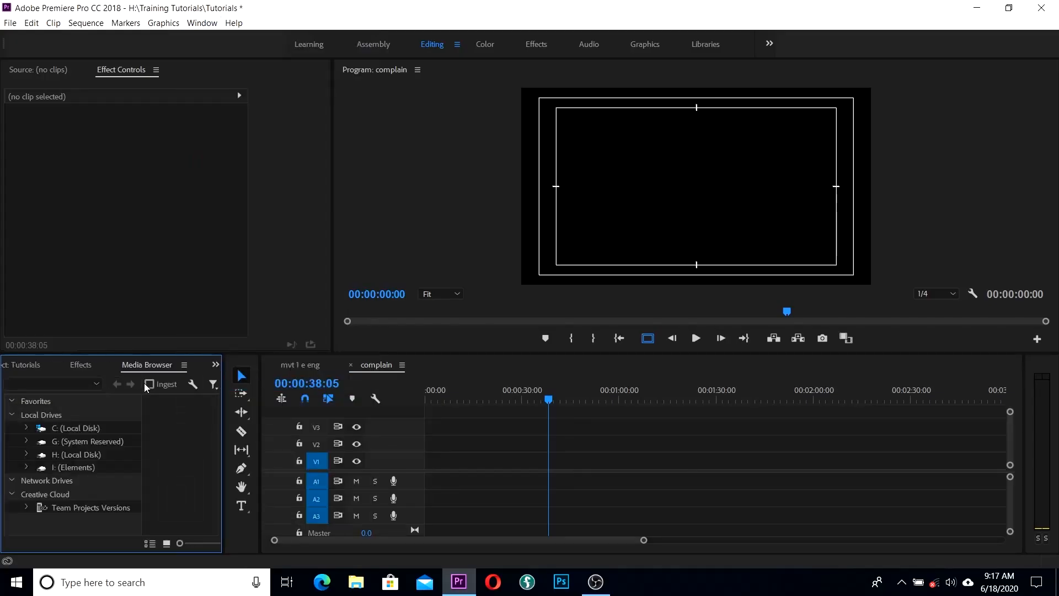
{"action": "left_click", "coordinate": [184, 365]}
{"action": "left_click", "coordinate": [215, 370]}
{"action": "left_click", "coordinate": [202, 24]}
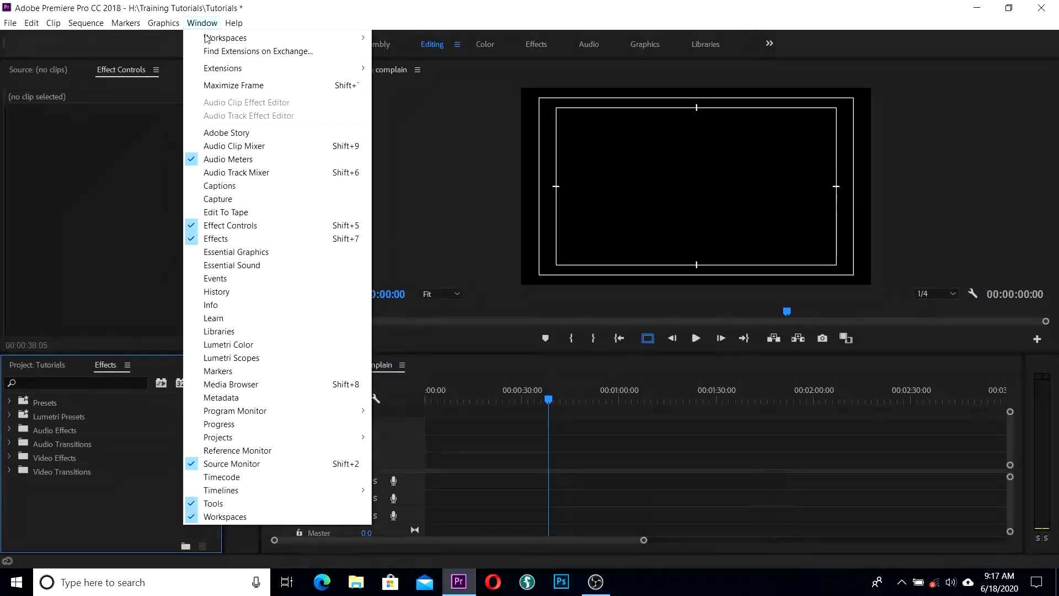
{"action": "left_click", "coordinate": [246, 348]}
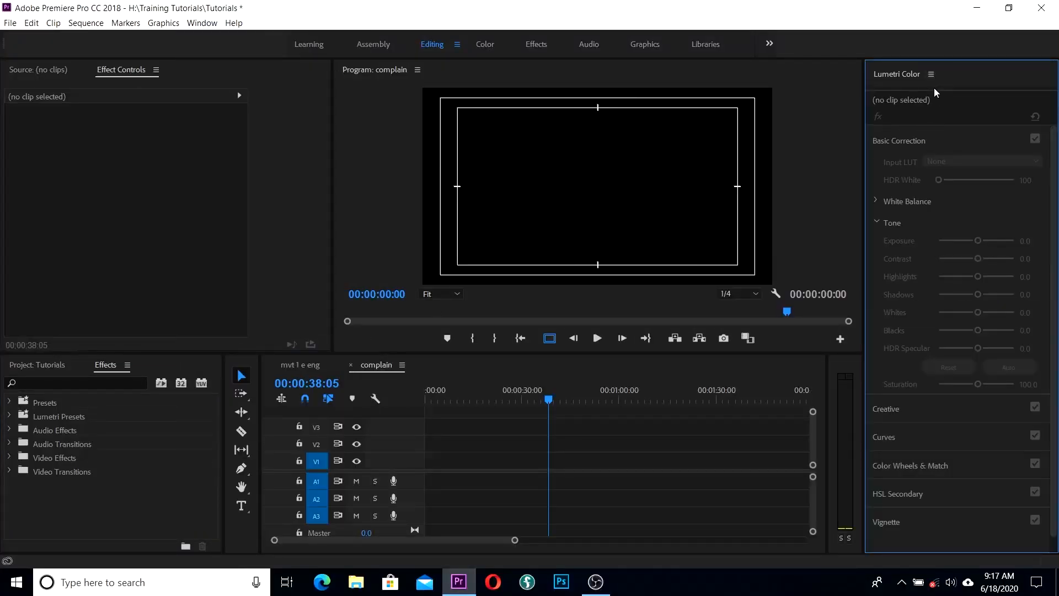
{"action": "left_click", "coordinate": [209, 27]}
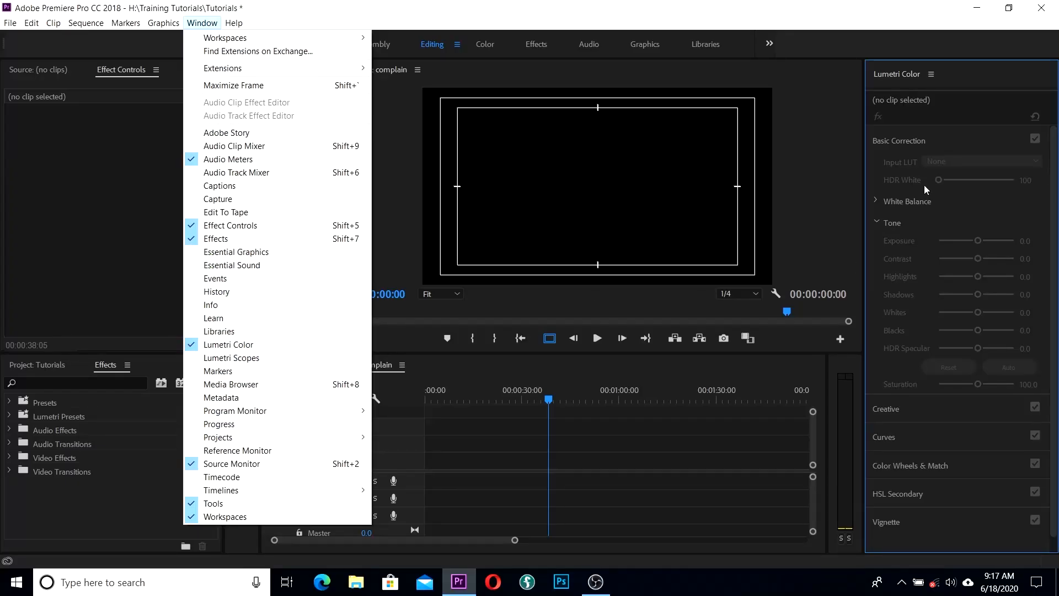
{"action": "left_click", "coordinate": [931, 75]}
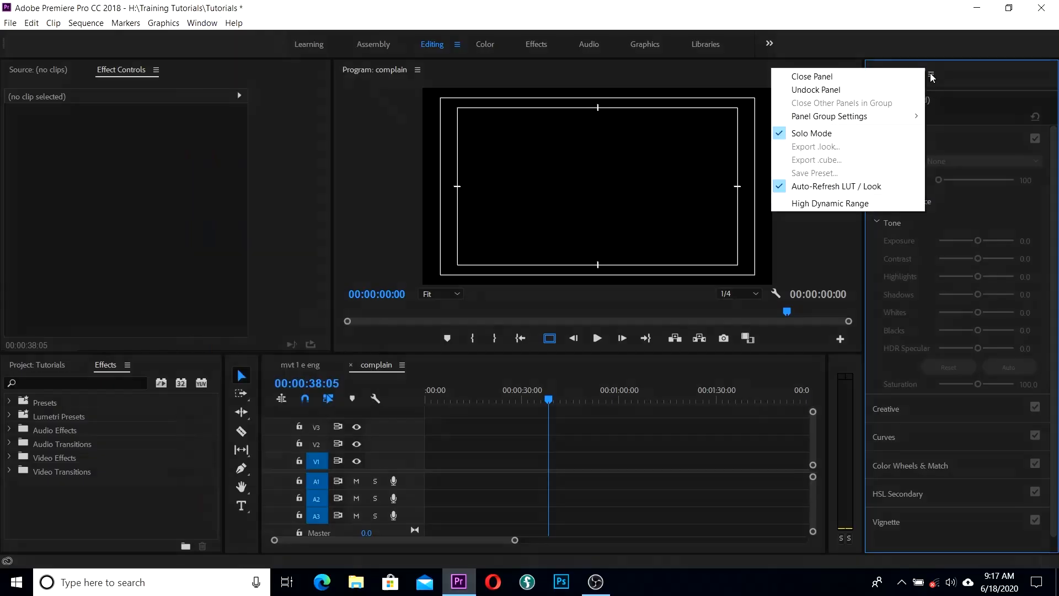
{"action": "left_click", "coordinate": [888, 77]}
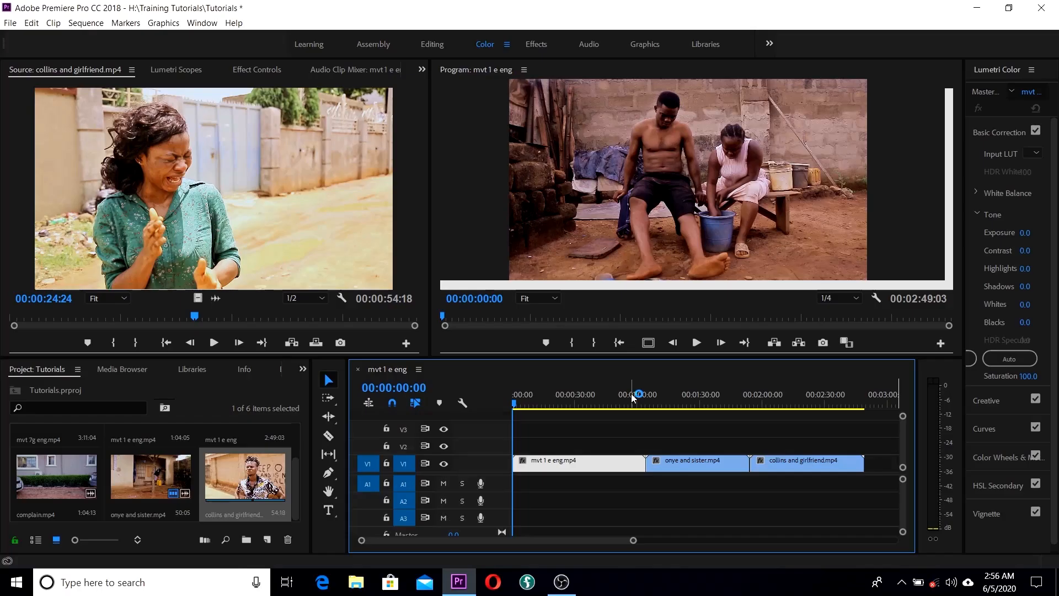
Step: Scrub through the sequence, marquee-select all three V1 clips, then deselect them
{"action": "left_click_drag", "start_coordinate": [515, 407], "coordinate": [589, 425]}
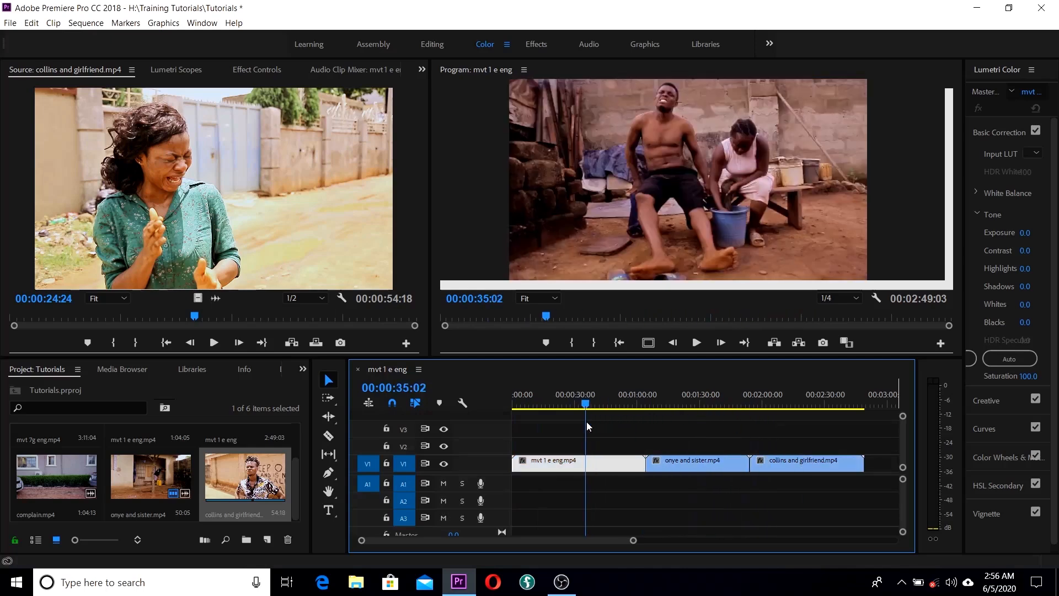
{"action": "left_click_drag", "start_coordinate": [587, 421], "coordinate": [770, 431]}
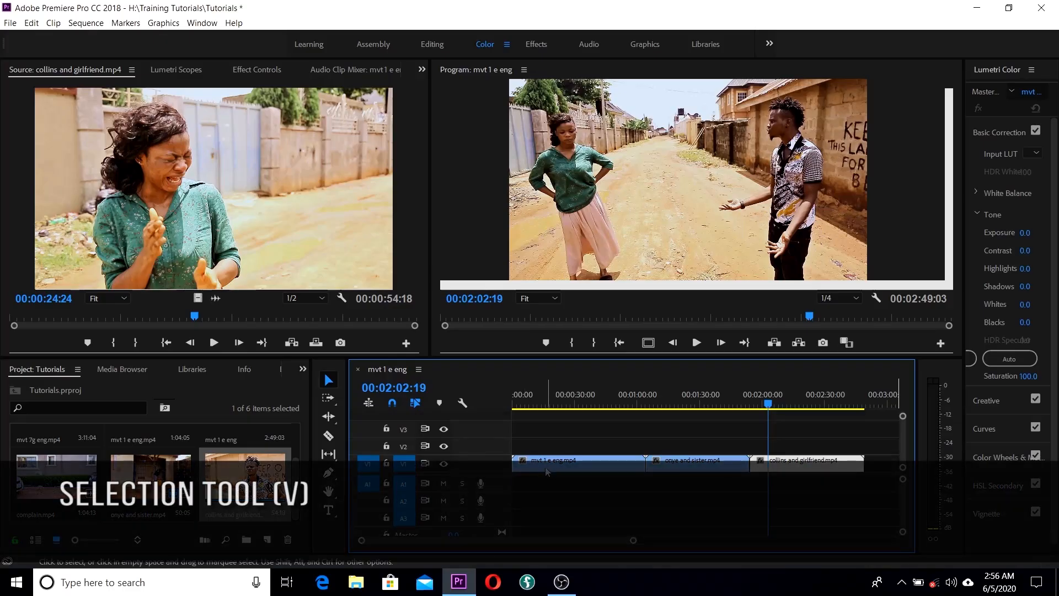
{"action": "left_click_drag", "start_coordinate": [528, 424], "coordinate": [802, 503]}
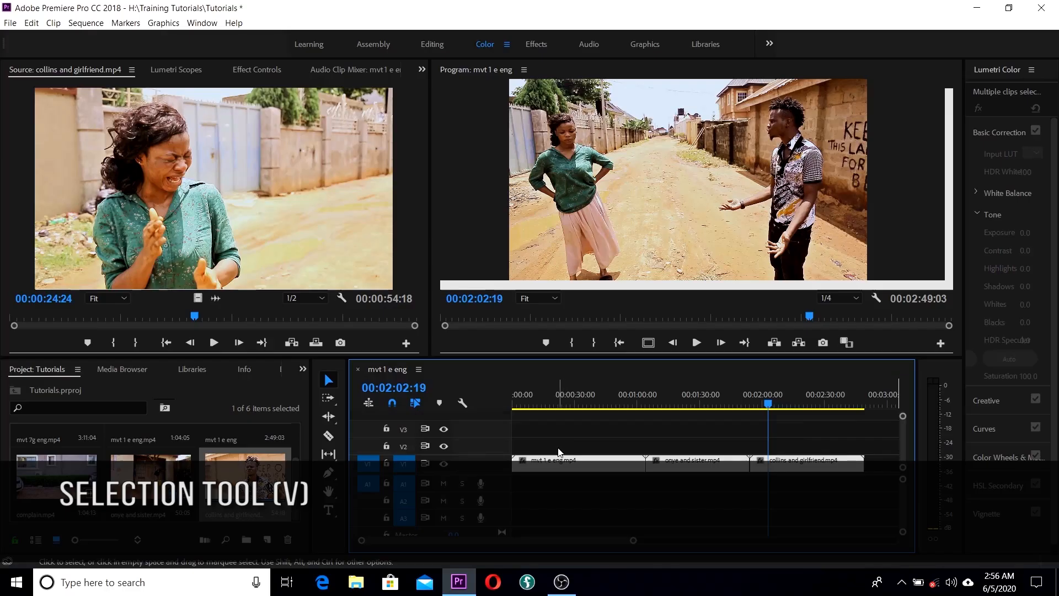
{"action": "mouse_move", "coordinate": [530, 468]}
{"action": "left_mouse_down"}
{"action": "mouse_move", "coordinate": [538, 407]}
{"action": "mouse_move", "coordinate": [539, 472]}
{"action": "mouse_move", "coordinate": [791, 466]}
{"action": "mouse_move", "coordinate": [517, 465]}
{"action": "left_mouse_up"}
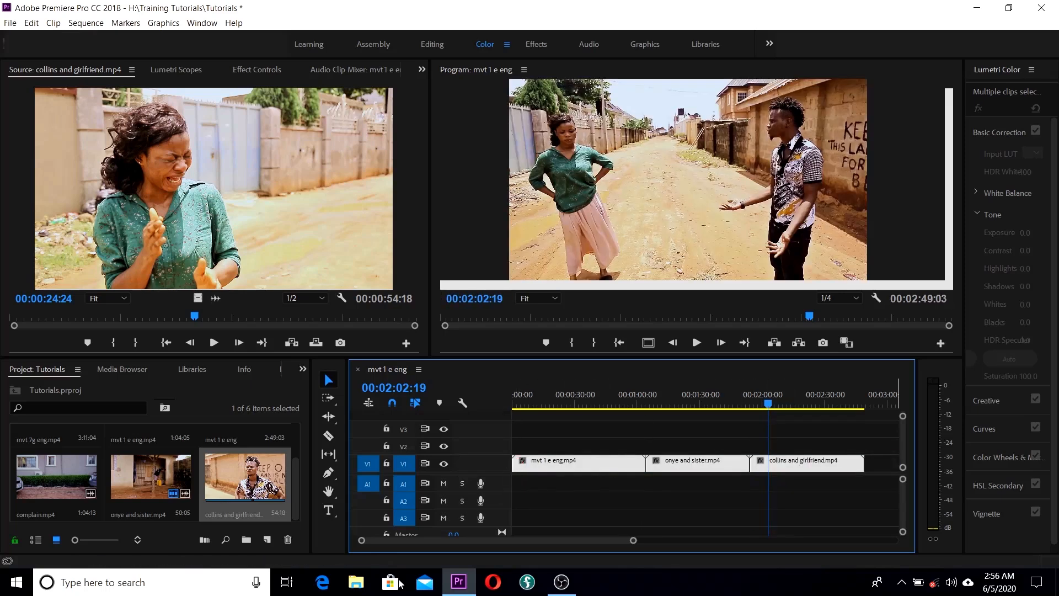
{"action": "left_click", "coordinate": [662, 430]}
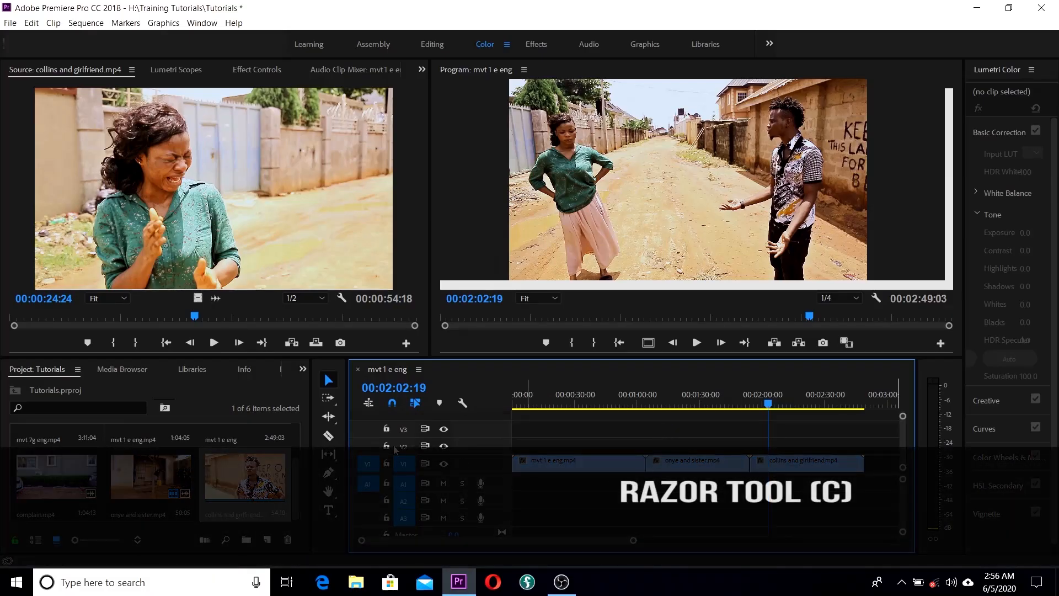
Step: Cut the V1 clips into several pieces with the Razor tool, then undo all the splits
{"action": "left_click", "coordinate": [329, 436]}
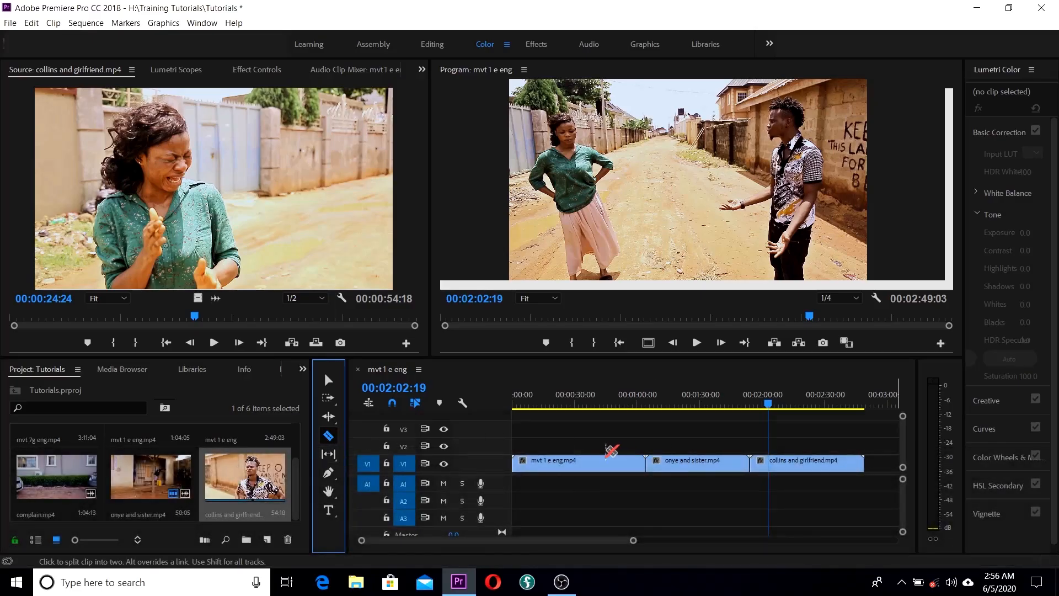
{"action": "left_click", "coordinate": [545, 462]}
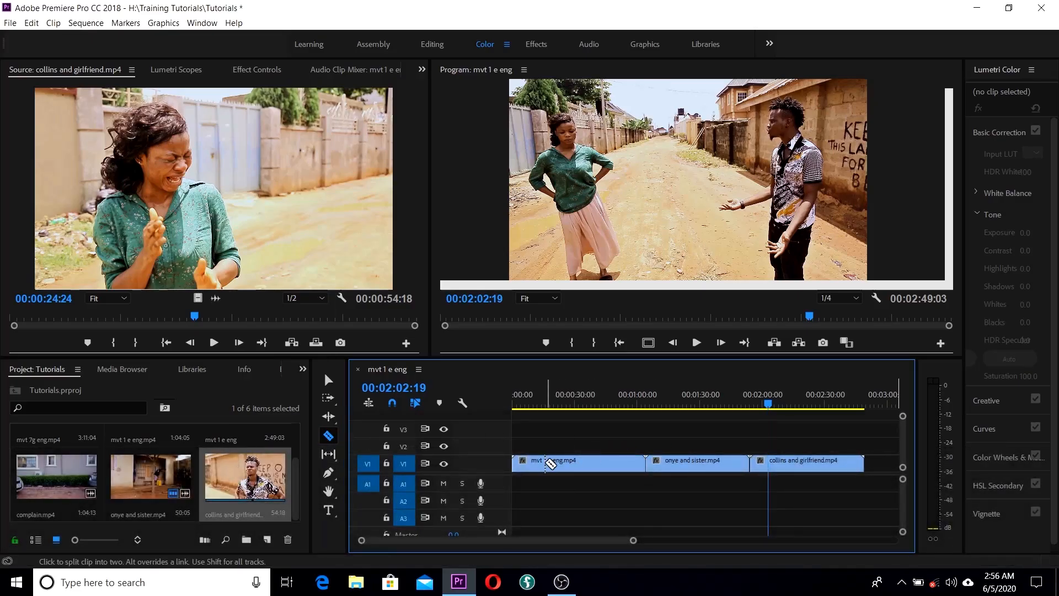
{"action": "left_click", "coordinate": [578, 463]}
{"action": "left_click", "coordinate": [602, 463]}
{"action": "left_click", "coordinate": [619, 464]}
{"action": "left_click", "coordinate": [637, 463]}
{"action": "left_click", "coordinate": [684, 463]}
{"action": "left_click", "coordinate": [724, 463]}
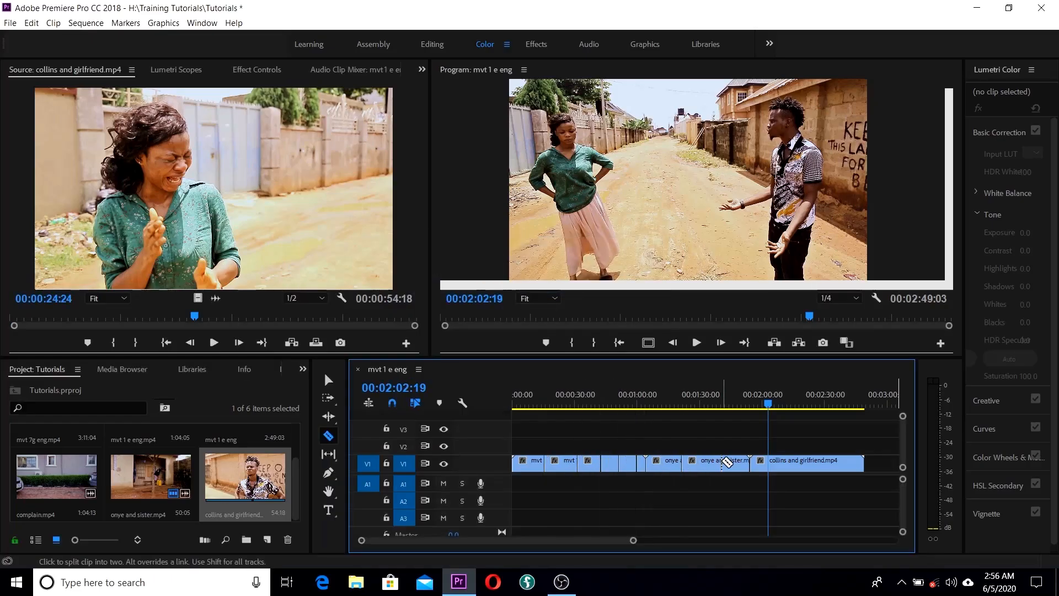
{"action": "left_click", "coordinate": [786, 463]}
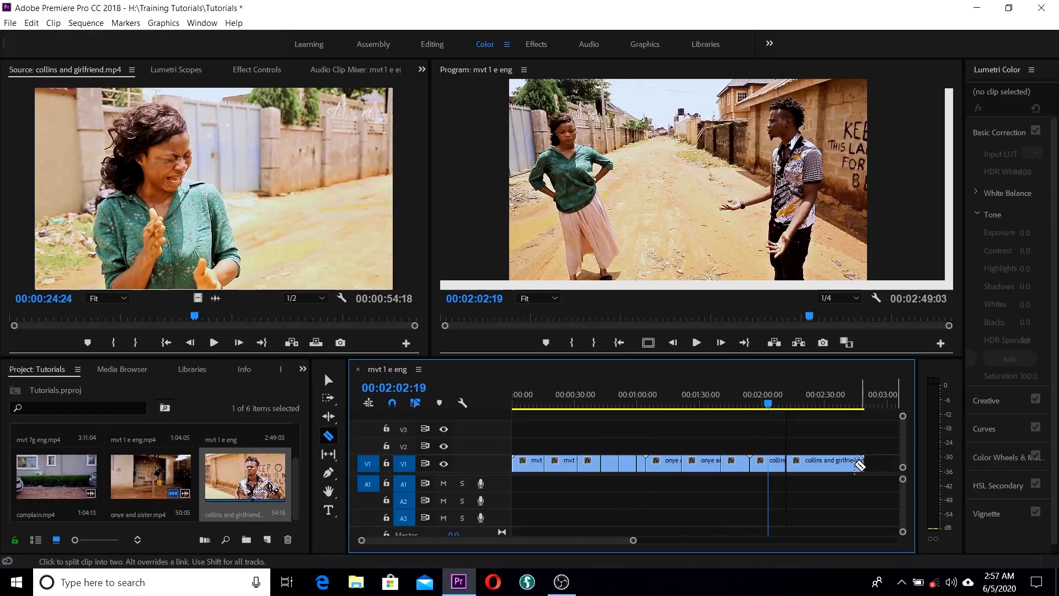
{"action": "key", "text": "ctrl+z"}
{"action": "key", "text": "ctrl+z"}
{"action": "key", "text": "ctrl+z"}
{"action": "key", "text": "ctrl+z"}
{"action": "key", "text": "ctrl+z"}
{"action": "key", "text": "ctrl+z"}
{"action": "key", "text": "ctrl+z"}
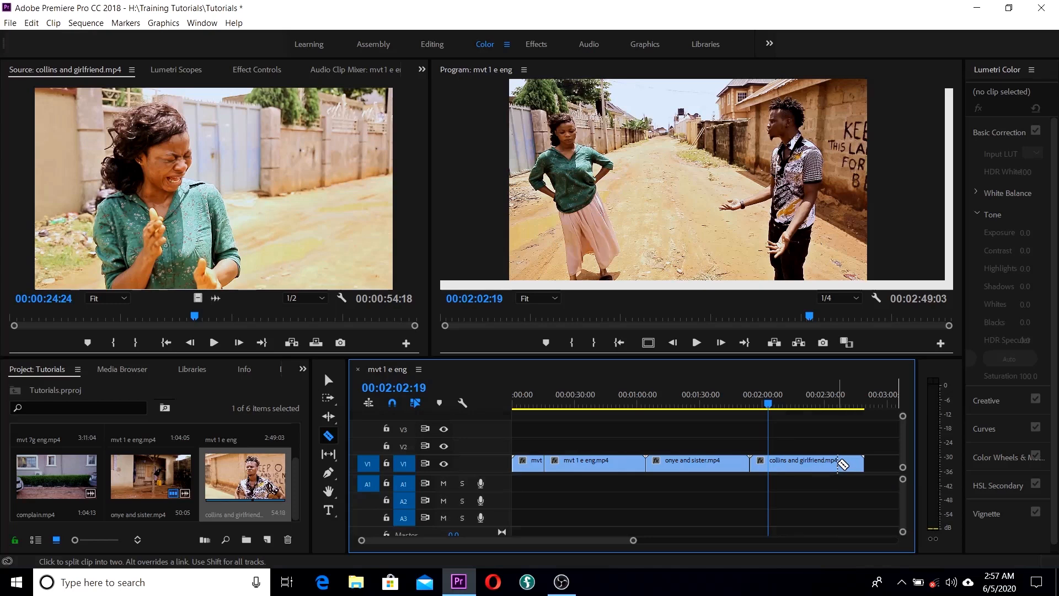
{"action": "key", "text": "ctrl+z"}
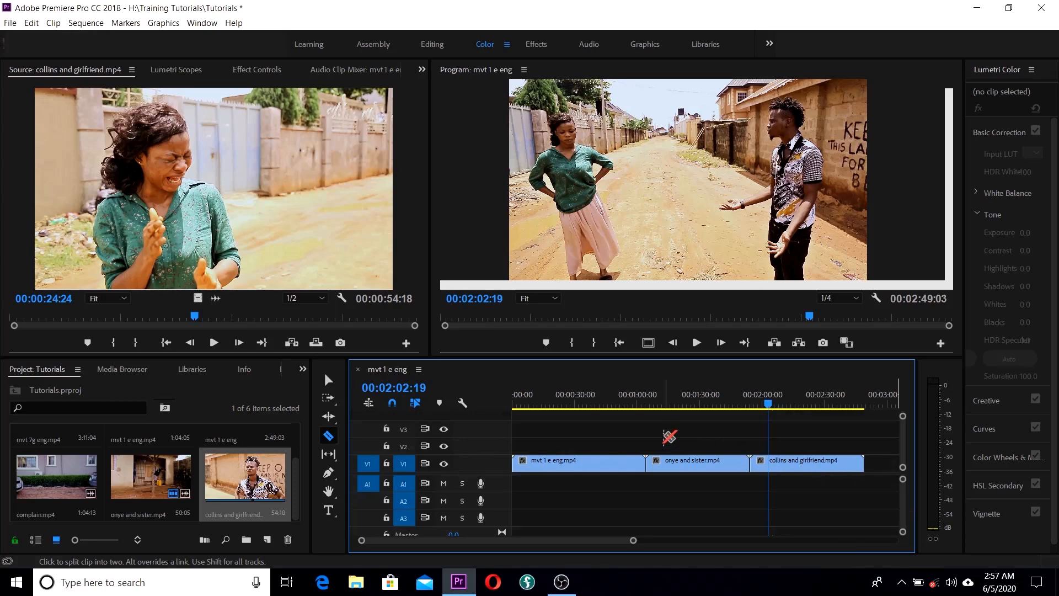
Step: Ripple-trim the end of the first clip to about 0:46
{"action": "left_click", "coordinate": [333, 420]}
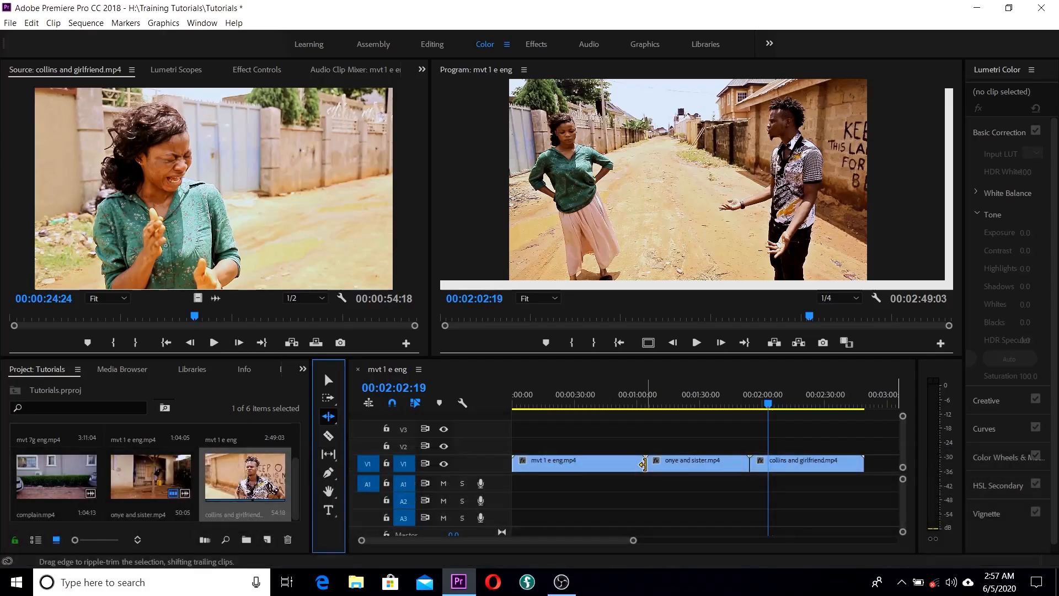
{"action": "left_click_drag", "start_coordinate": [768, 407], "coordinate": [608, 414]}
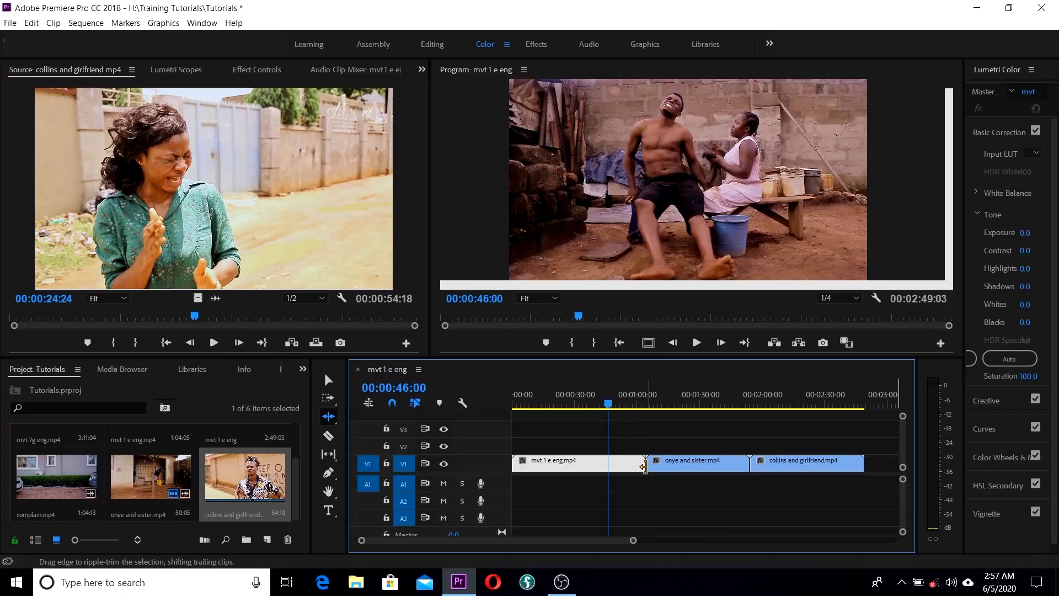
{"action": "mouse_move", "coordinate": [641, 463]}
{"action": "left_mouse_down"}
{"action": "mouse_move", "coordinate": [630, 463]}
{"action": "mouse_move", "coordinate": [644, 463]}
{"action": "left_mouse_up"}
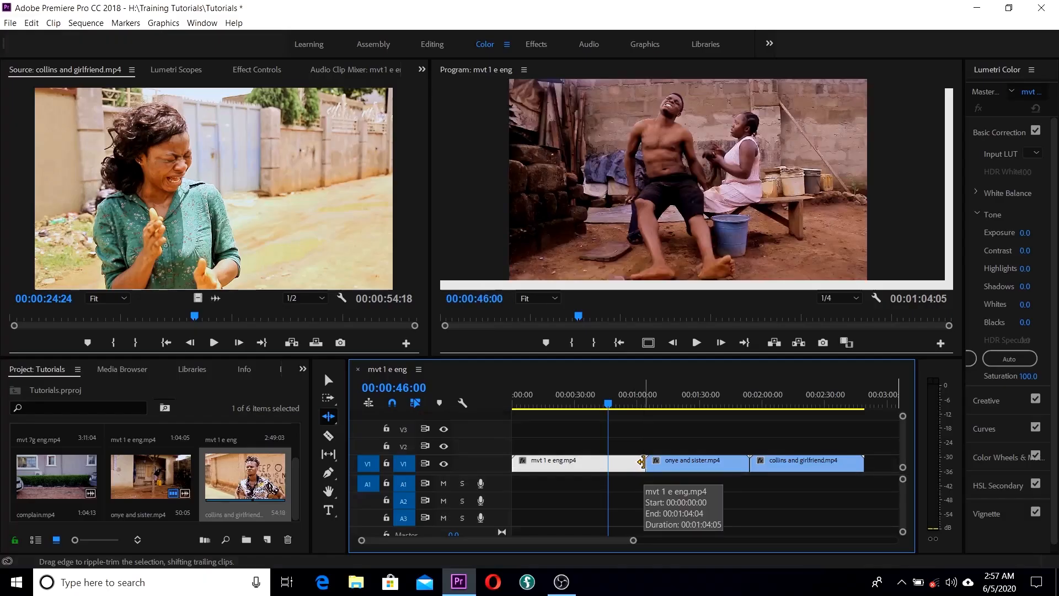
{"action": "left_click_drag", "start_coordinate": [642, 463], "coordinate": [608, 464]}
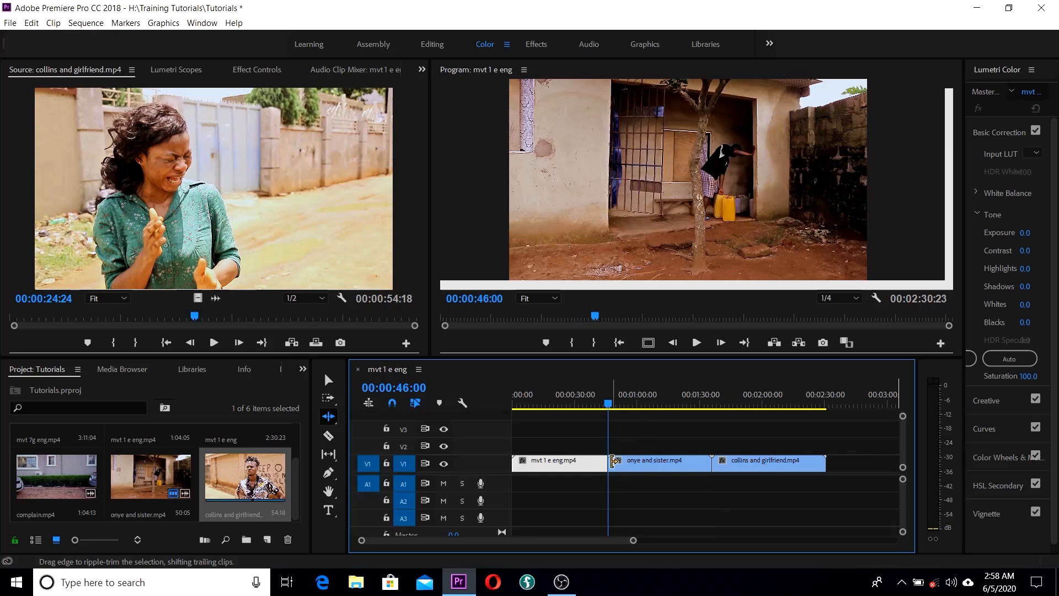
Step: Ripple-trim the starts of onye and sister and collins and girlfriend, leaving 00:01:45:13
{"action": "left_click_drag", "start_coordinate": [618, 462], "coordinate": [644, 463]}
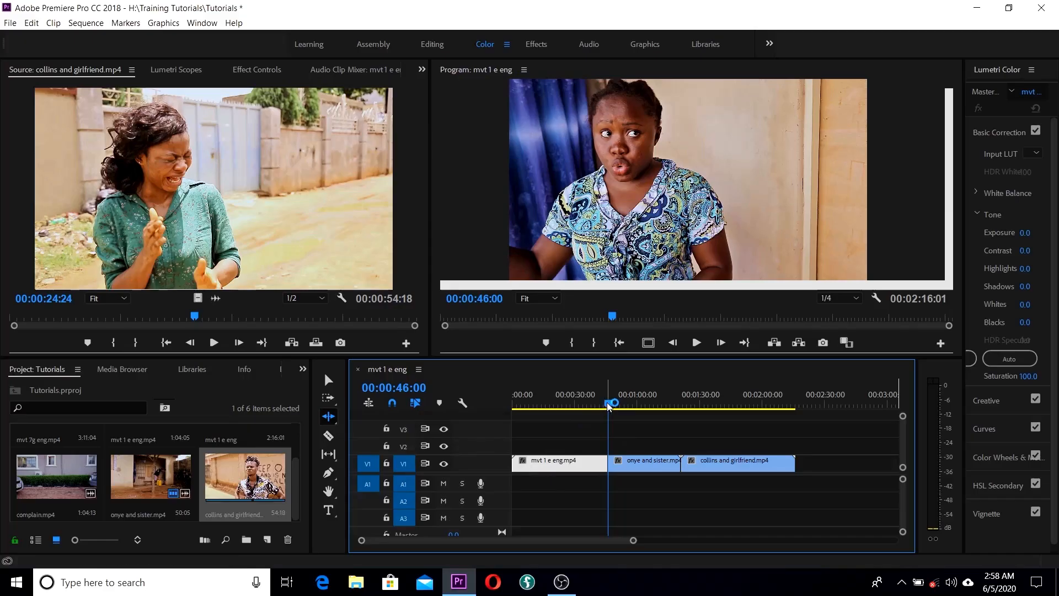
{"action": "left_click_drag", "start_coordinate": [610, 407], "coordinate": [747, 412]}
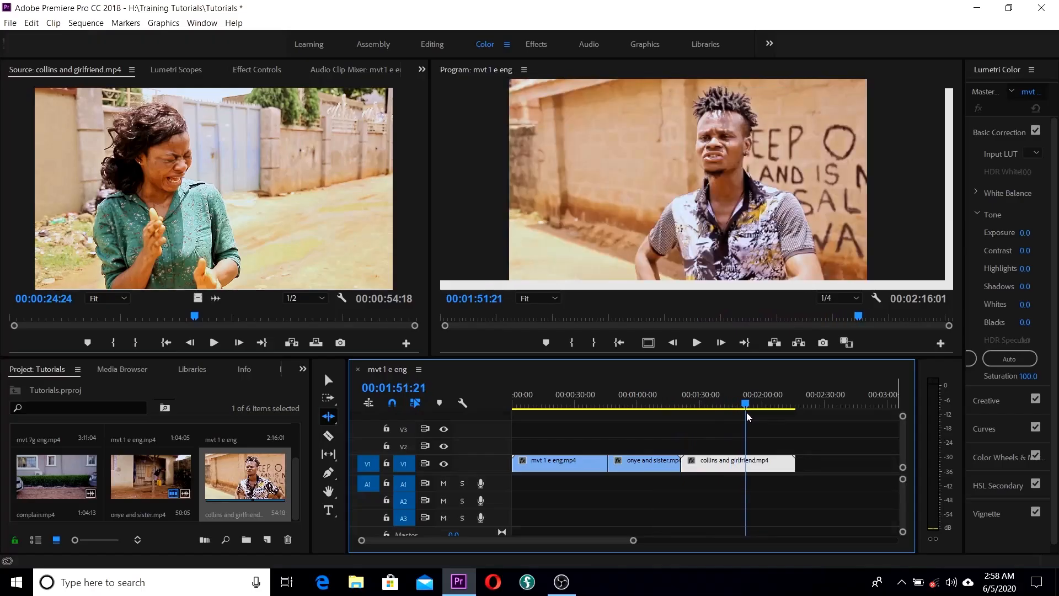
{"action": "left_click_drag", "start_coordinate": [684, 464], "coordinate": [748, 464]}
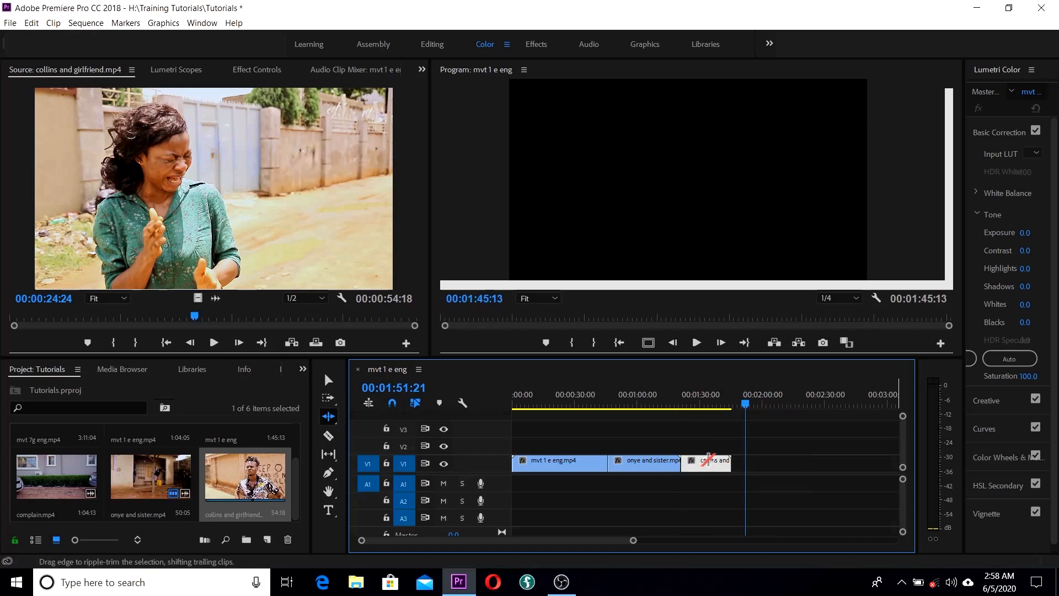
{"action": "left_click_drag", "start_coordinate": [747, 406], "coordinate": [682, 411]}
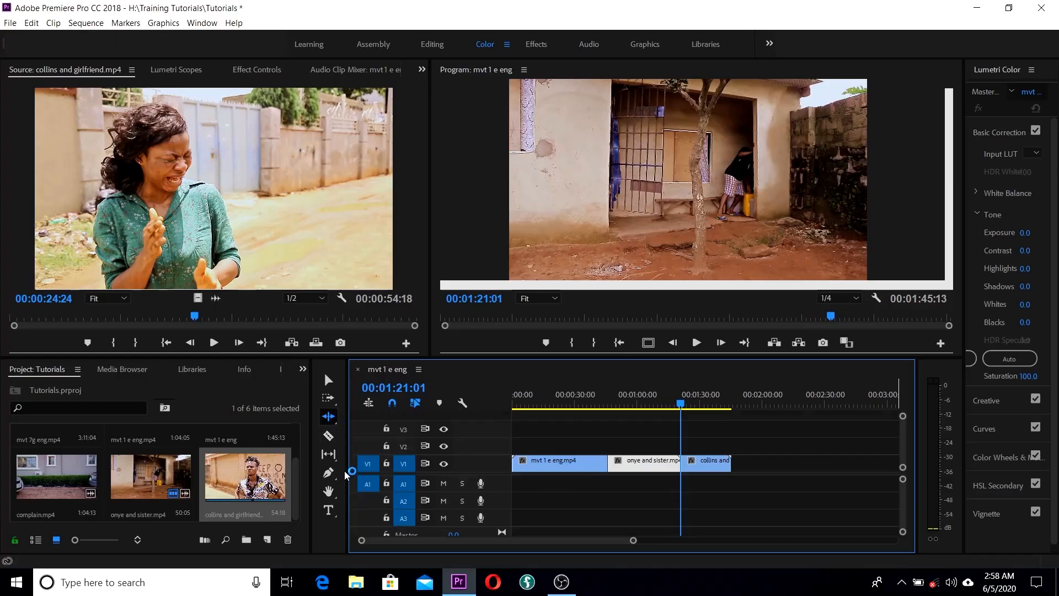
Step: Pan along the timeline with the Hand tool, then scroll back to 00:00
{"action": "left_click", "coordinate": [328, 490]}
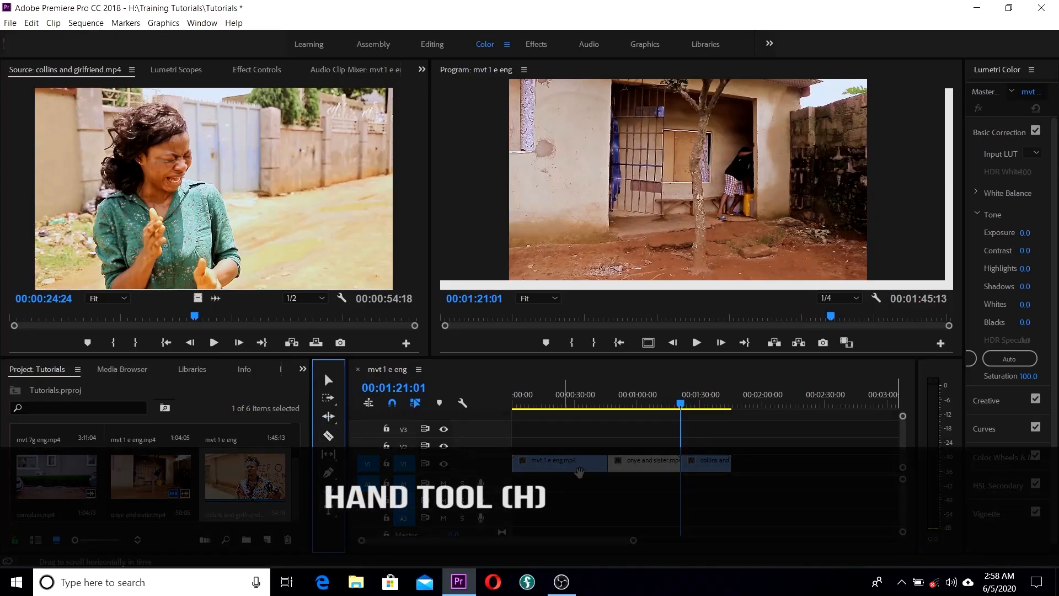
{"action": "left_click", "coordinate": [544, 457]}
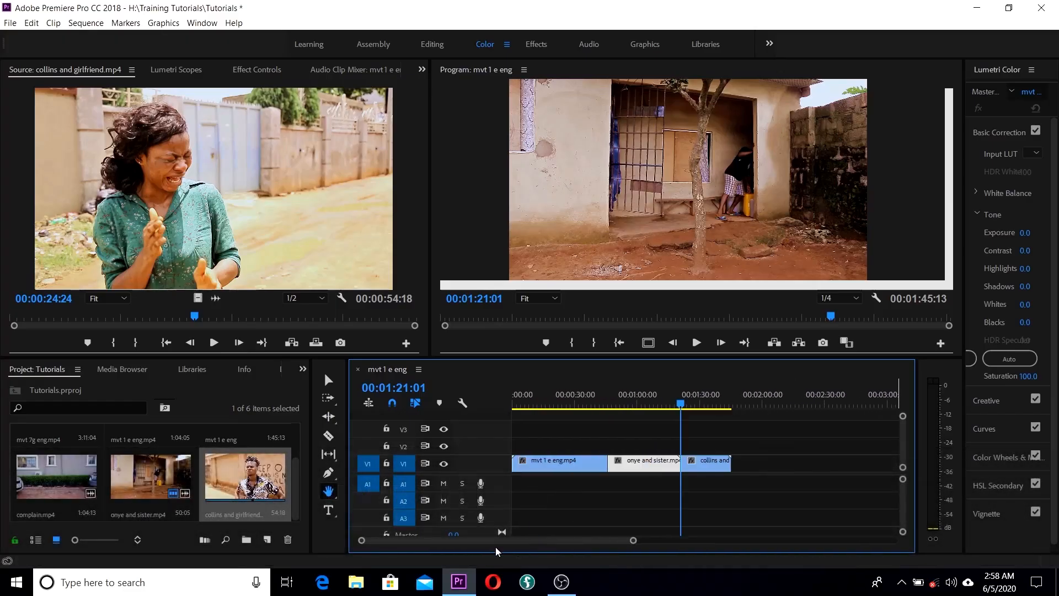
{"action": "left_click_drag", "start_coordinate": [681, 430], "coordinate": [502, 429]}
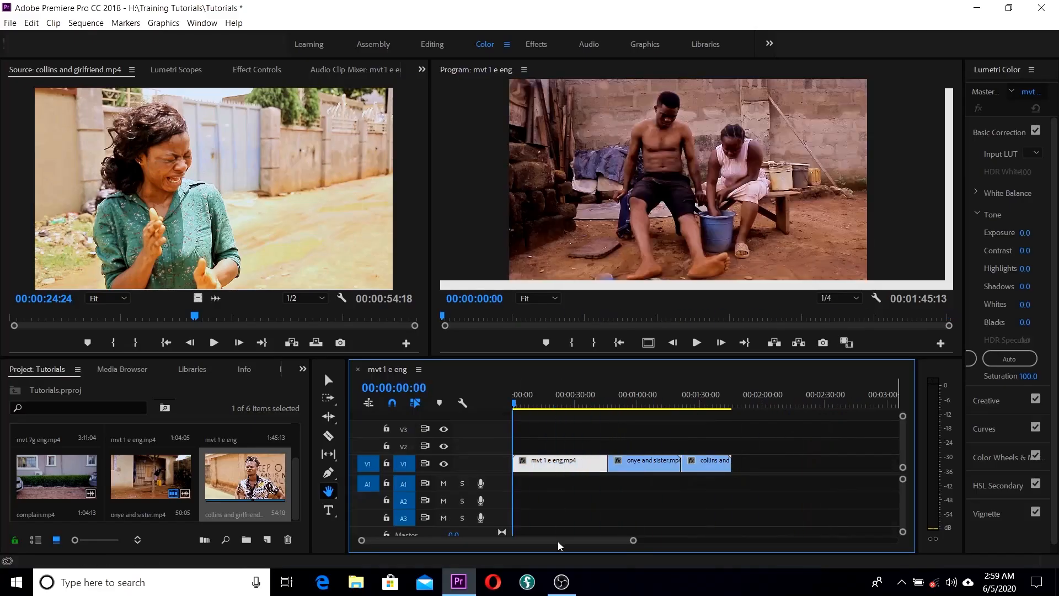
{"action": "left_click_drag", "start_coordinate": [557, 538], "coordinate": [698, 541]}
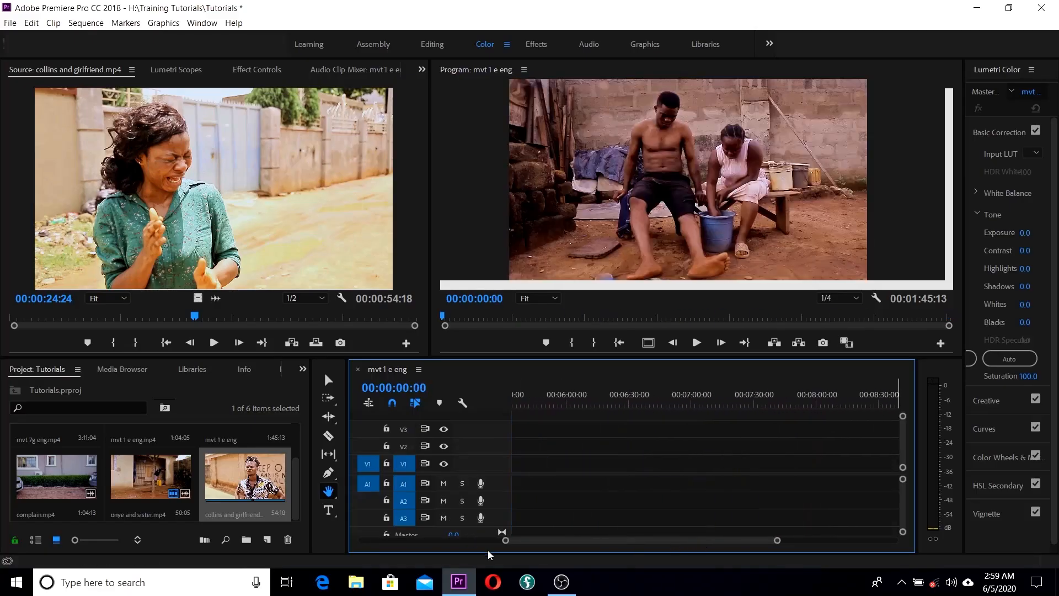
{"action": "left_click_drag", "start_coordinate": [589, 485], "coordinate": [411, 457]}
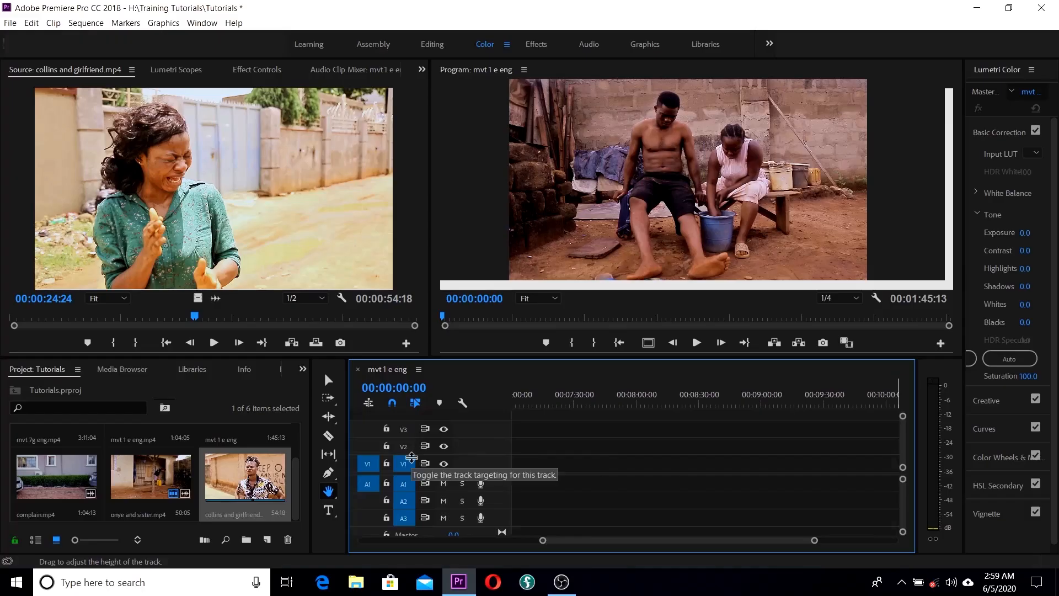
{"action": "left_click_drag", "start_coordinate": [566, 541], "coordinate": [368, 544]}
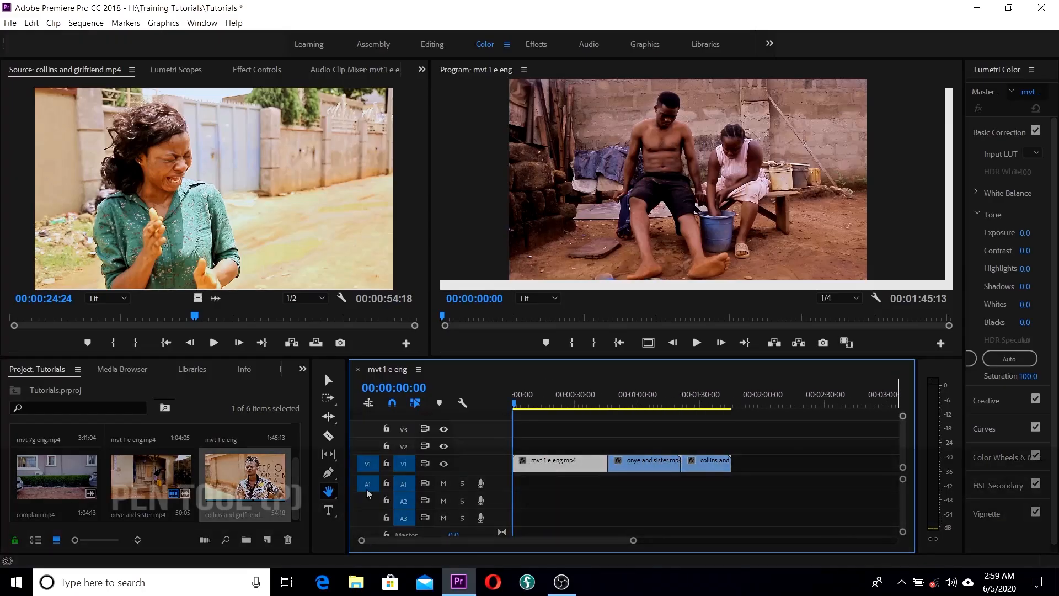
Step: Pick the Pen tool, then bring focus to the mvt 1 e eng sequence timeline
{"action": "left_click", "coordinate": [329, 474]}
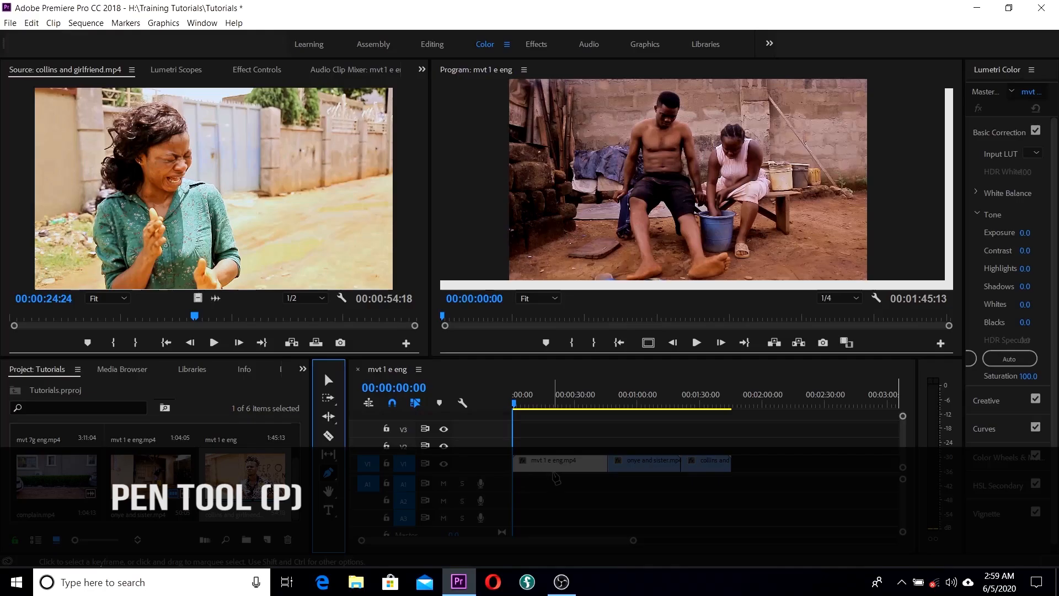
{"action": "left_click", "coordinate": [561, 444]}
{"action": "left_click", "coordinate": [559, 468]}
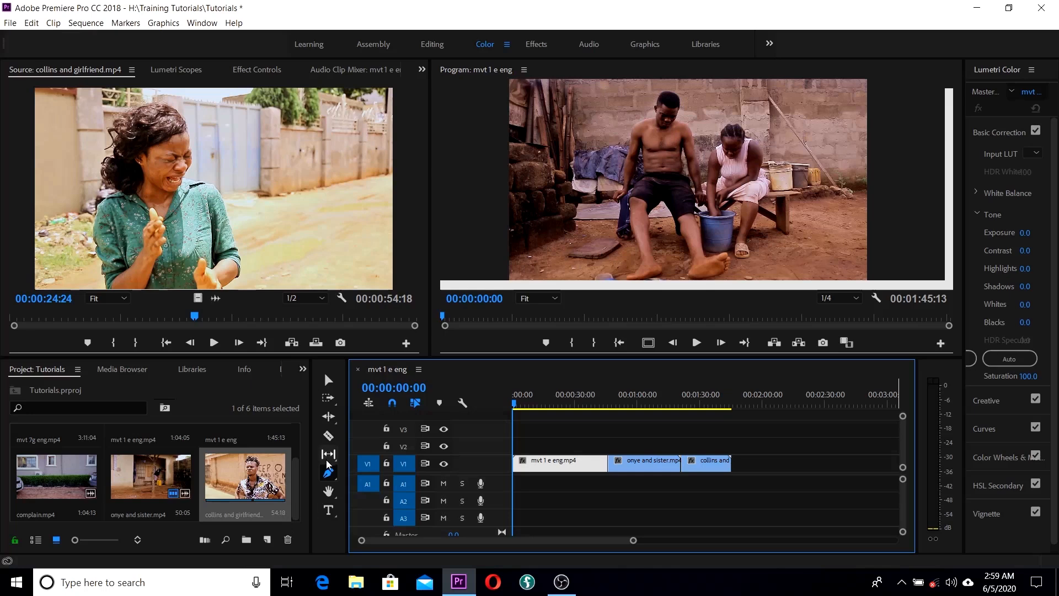
Step: Choose the Rate Stretch Tool from the Ripple Edit tool flyout
{"action": "left_click", "coordinate": [335, 422]}
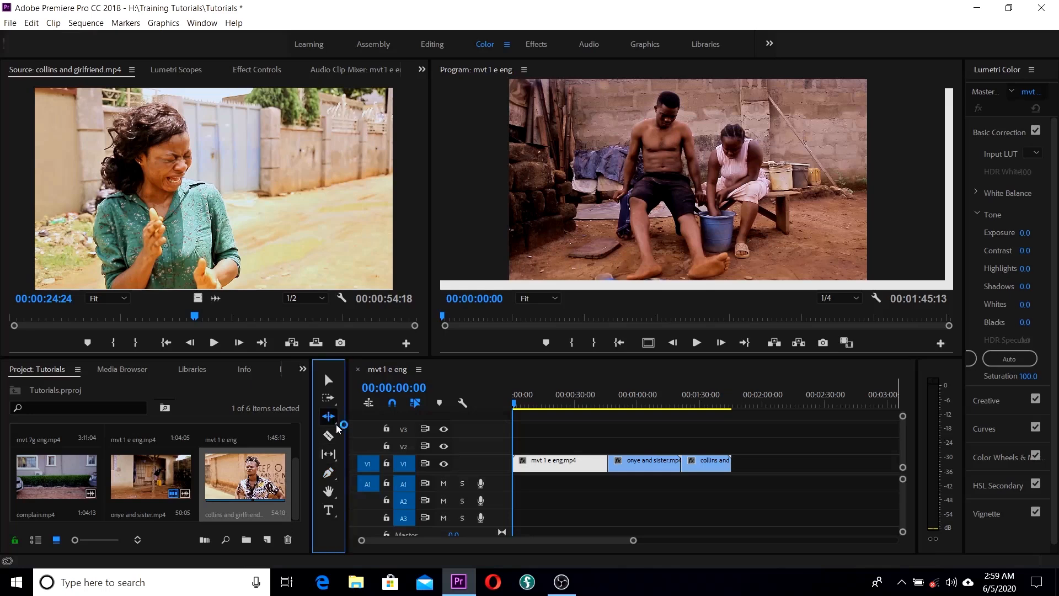
{"action": "left_click", "coordinate": [335, 423]}
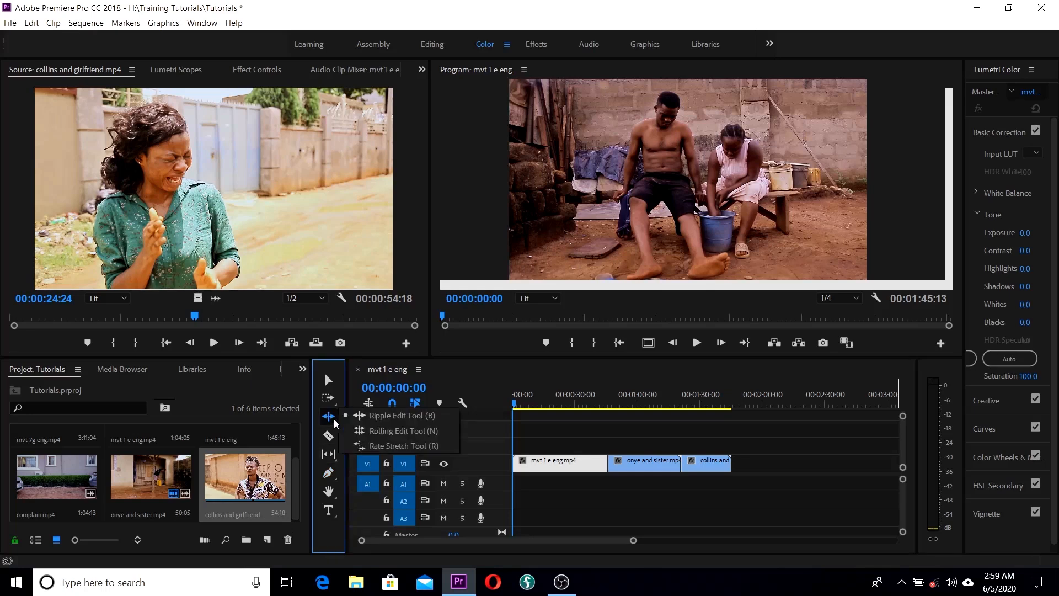
{"action": "left_click", "coordinate": [395, 447]}
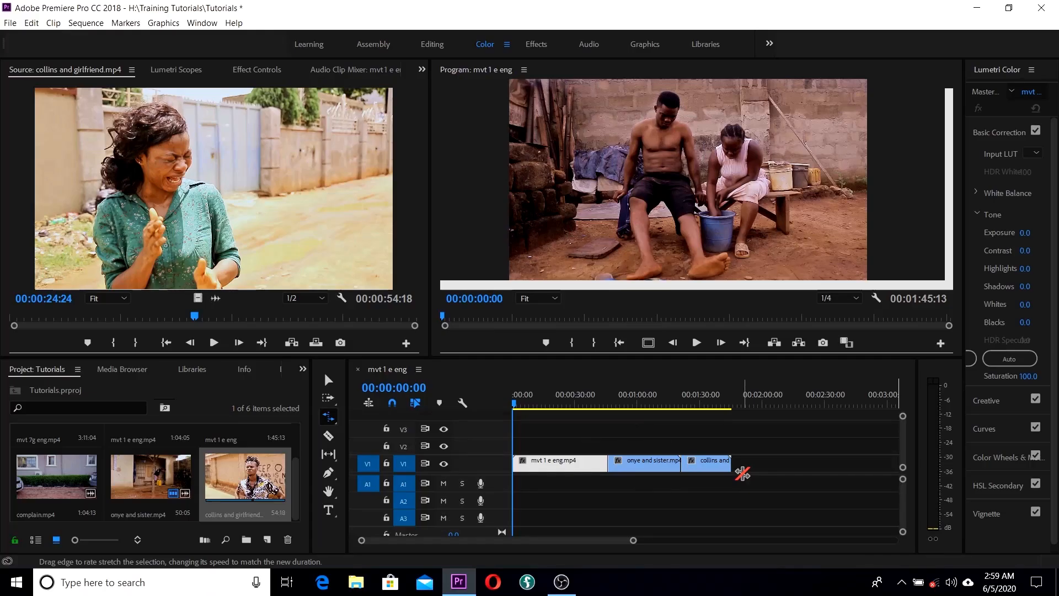
Step: With the Selection tool, drag the collins and girlfriend clip far right on V1
{"action": "left_click_drag", "start_coordinate": [624, 404], "coordinate": [715, 400]}
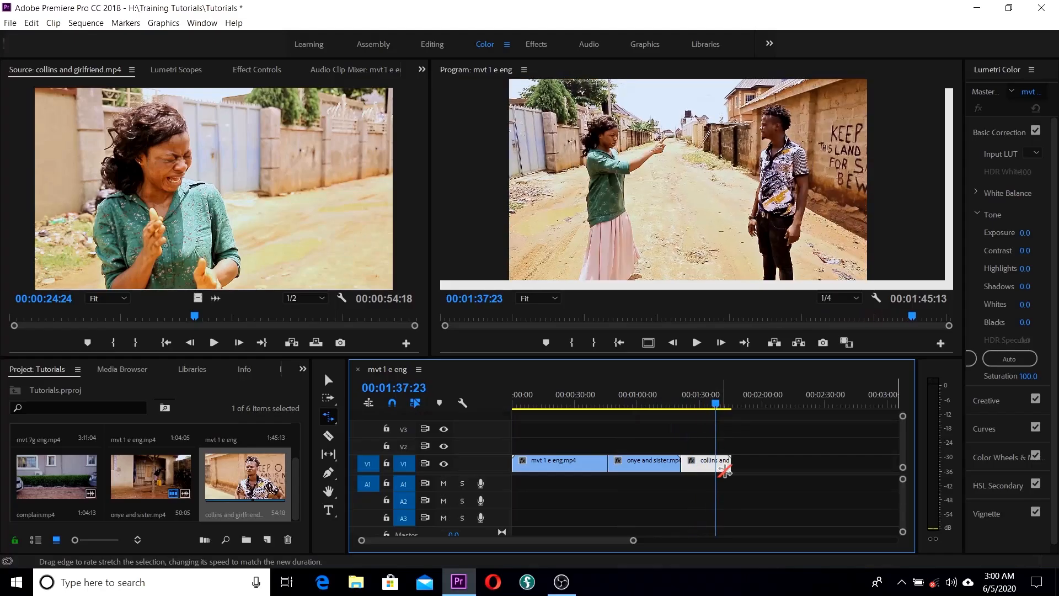
{"action": "key", "text": "v"}
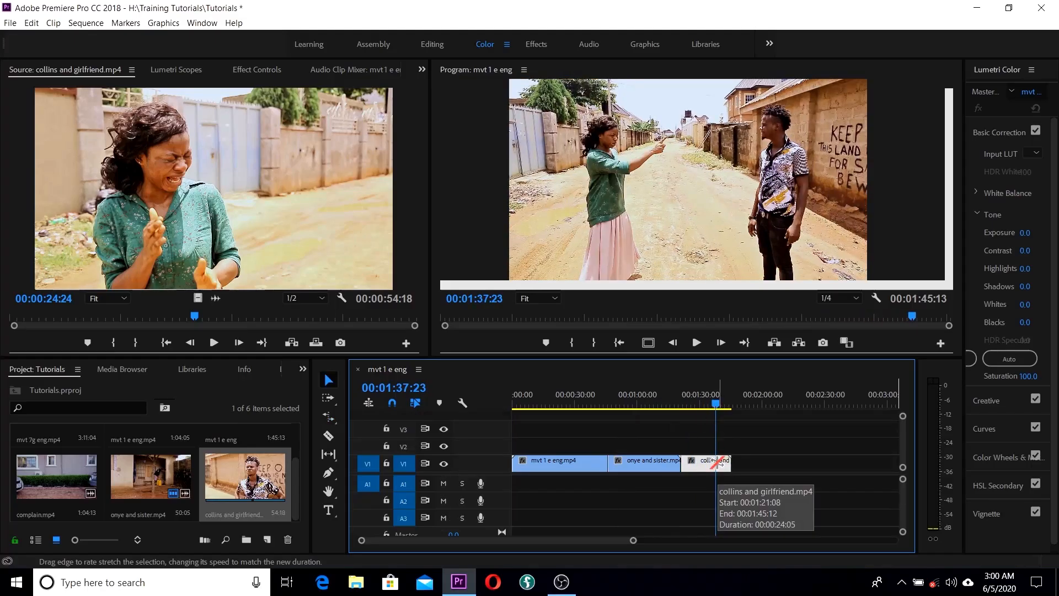
{"action": "left_click_drag", "start_coordinate": [709, 464], "coordinate": [892, 464]}
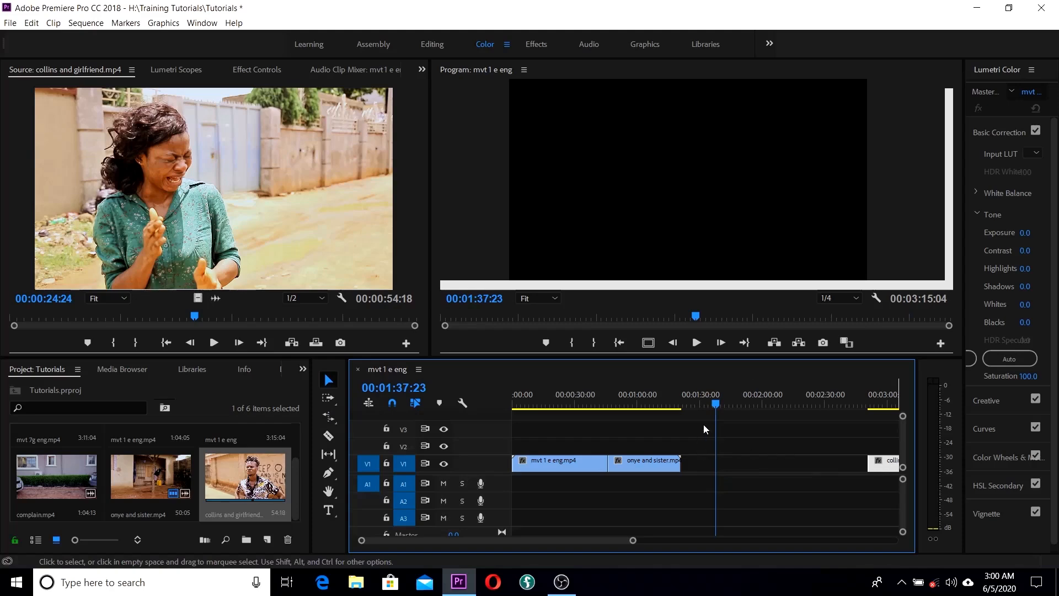
Step: Park the playhead at 00:01:07:04 in onye and sister and pick Rate Stretch
{"action": "right_click", "coordinate": [647, 466]}
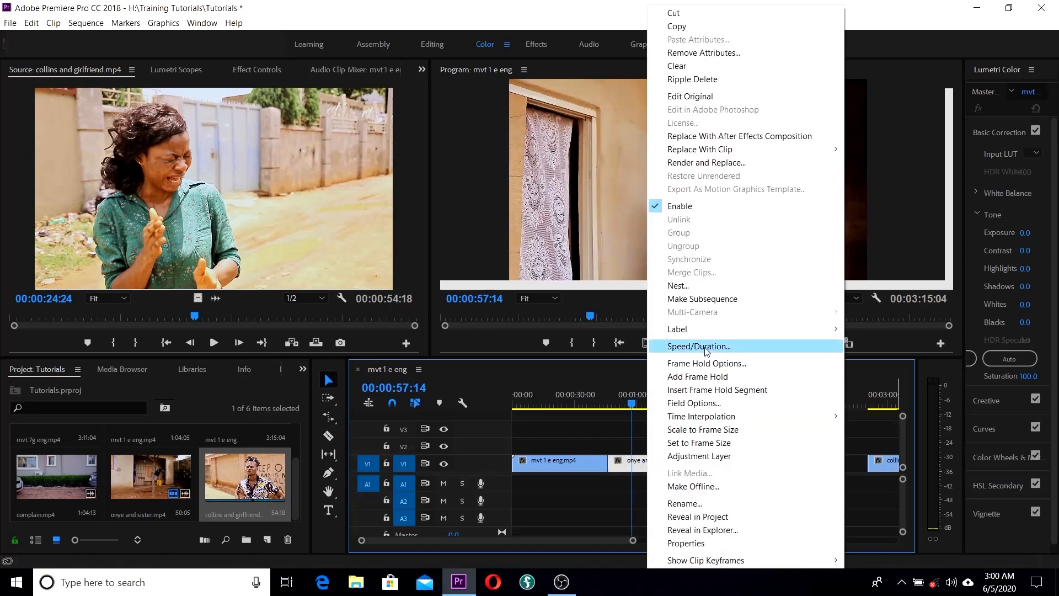
{"action": "left_click", "coordinate": [620, 431]}
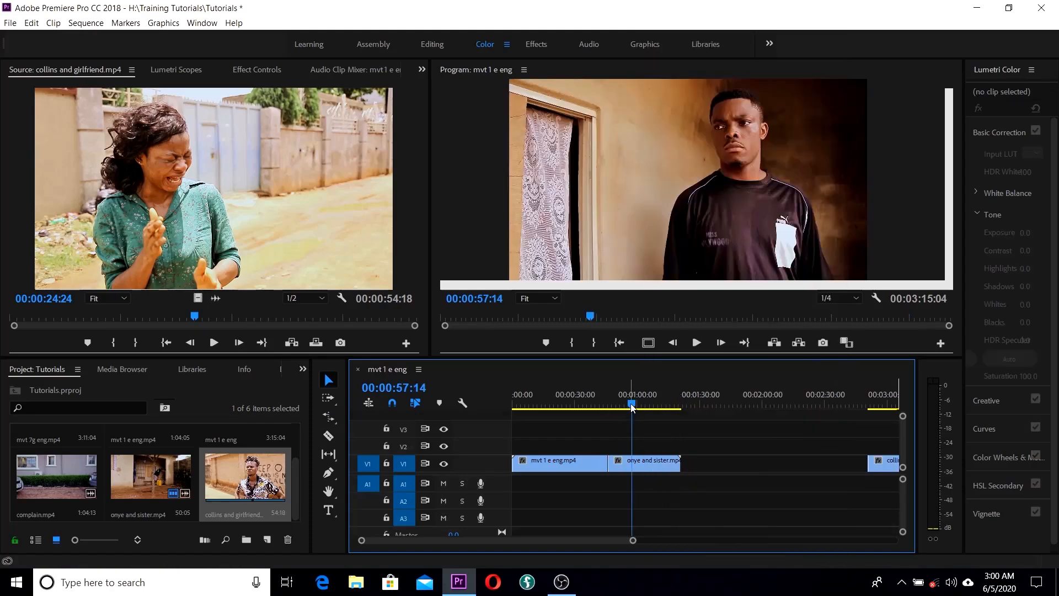
{"action": "left_click_drag", "start_coordinate": [633, 429], "coordinate": [634, 432]}
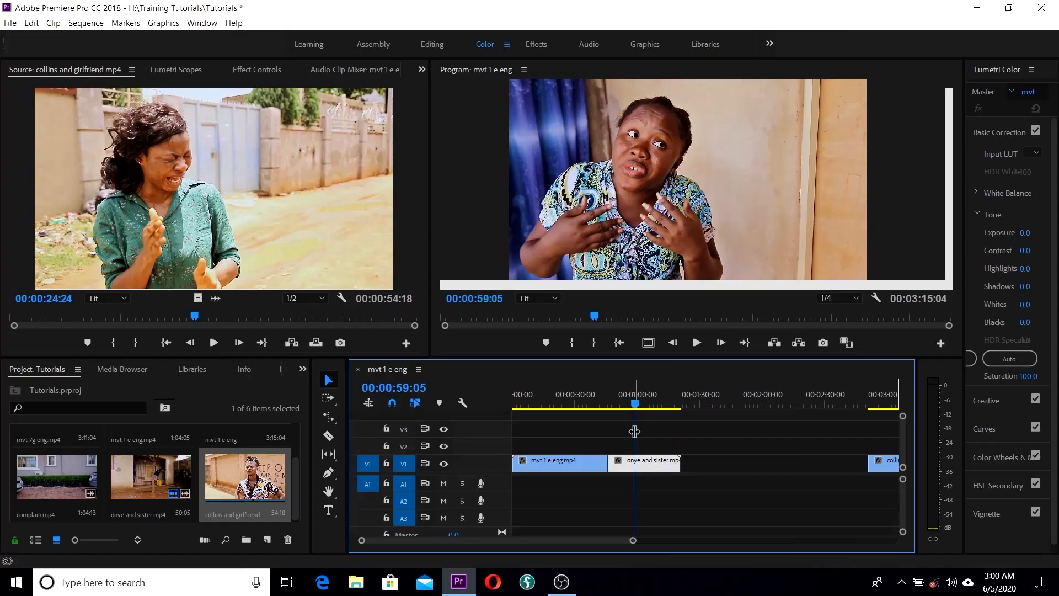
{"action": "left_click_drag", "start_coordinate": [635, 404], "coordinate": [652, 404]}
{"action": "left_click", "coordinate": [328, 417]}
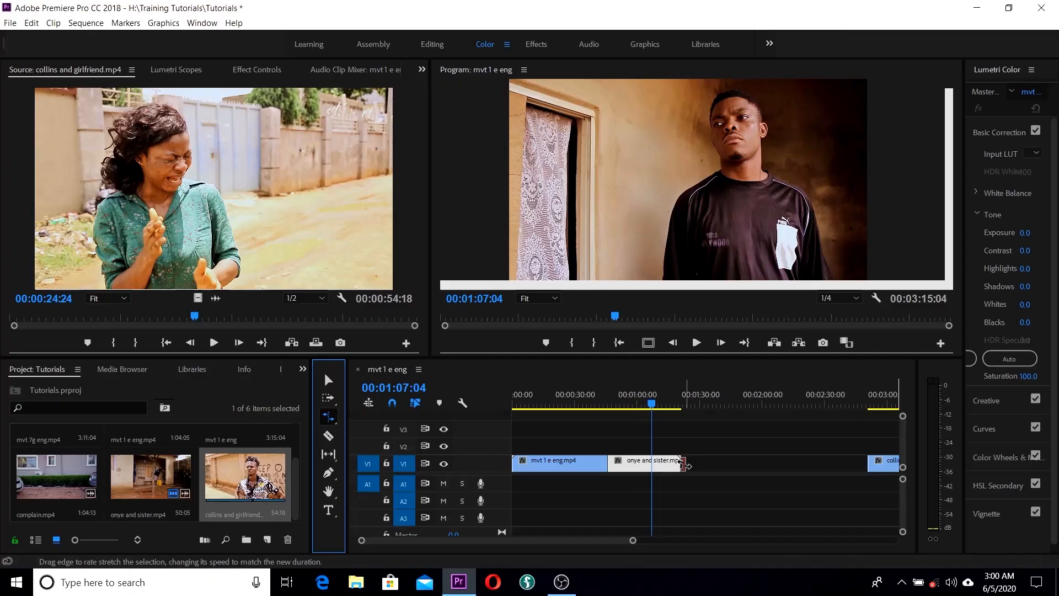
{"action": "key", "text": "ctrl+z"}
Step: Rate-stretch onye and sister to 153.03% speed (00:00:23:02) and preview the playback
{"action": "left_click_drag", "start_coordinate": [689, 463], "coordinate": [638, 463]}
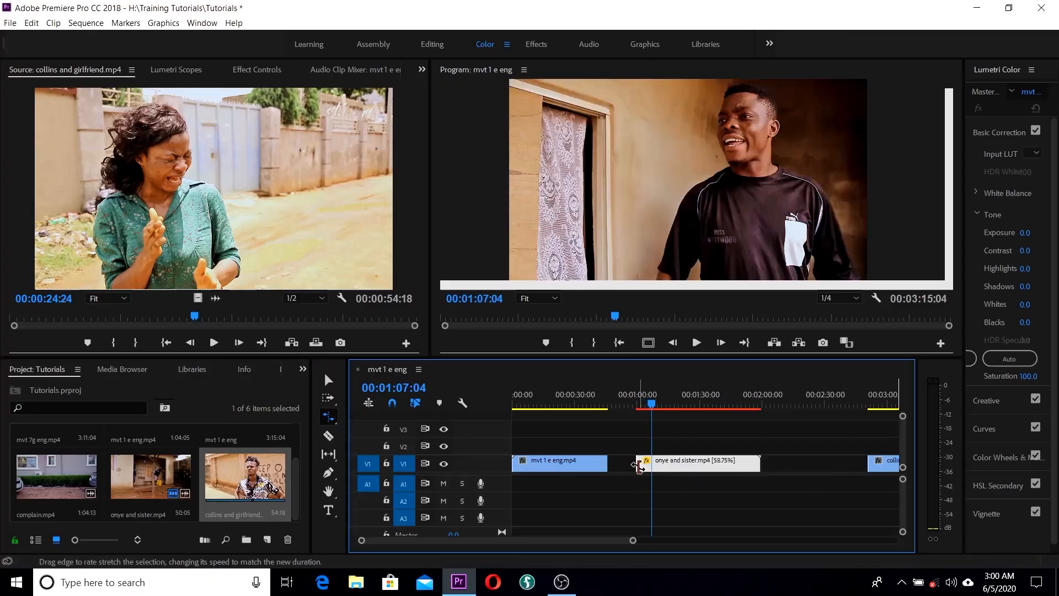
{"action": "mouse_move", "coordinate": [652, 403]}
{"action": "left_mouse_down"}
{"action": "mouse_move", "coordinate": [680, 405]}
{"action": "mouse_move", "coordinate": [663, 412]}
{"action": "left_mouse_up"}
{"action": "key", "text": "space"}
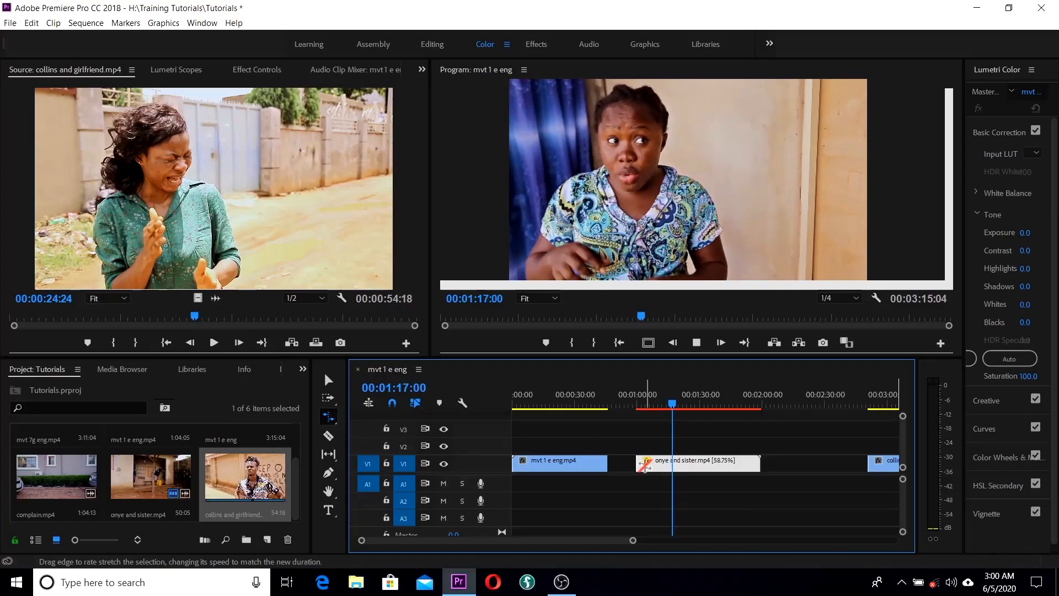
{"action": "left_click_drag", "start_coordinate": [639, 463], "coordinate": [715, 462]}
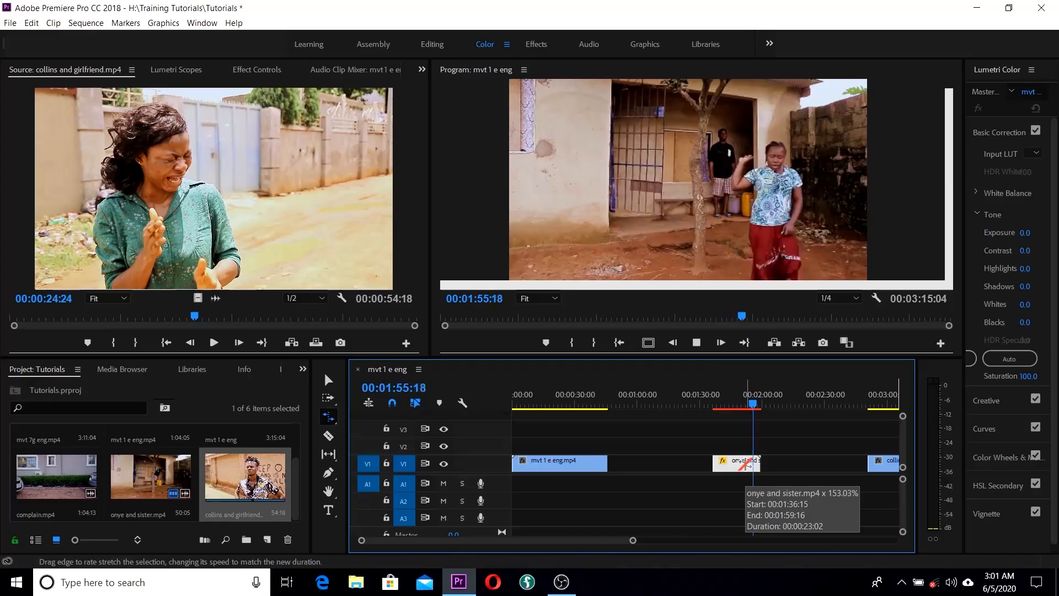
{"action": "key", "text": "space"}
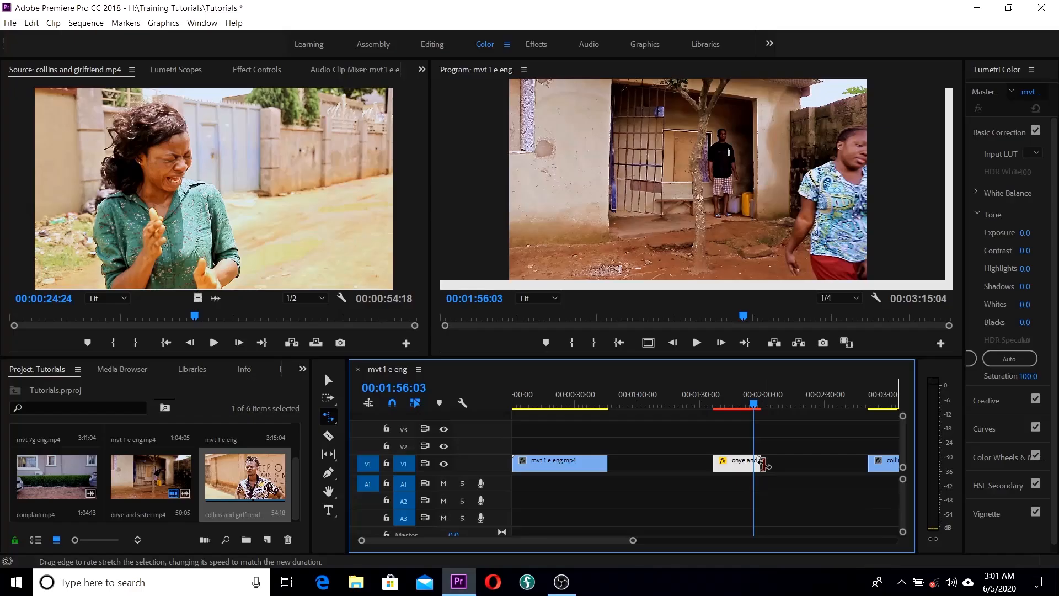
{"action": "left_click_drag", "start_coordinate": [756, 405], "coordinate": [531, 421]}
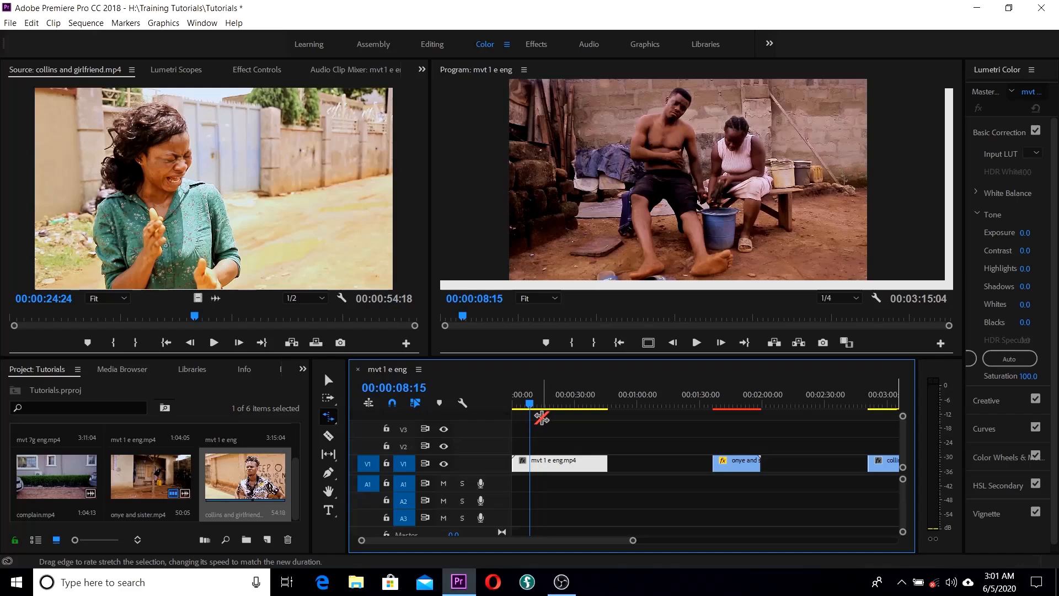
Step: Return to the Selection tool, check the Ripple Edit flyout, and save the project
{"action": "key", "text": "v"}
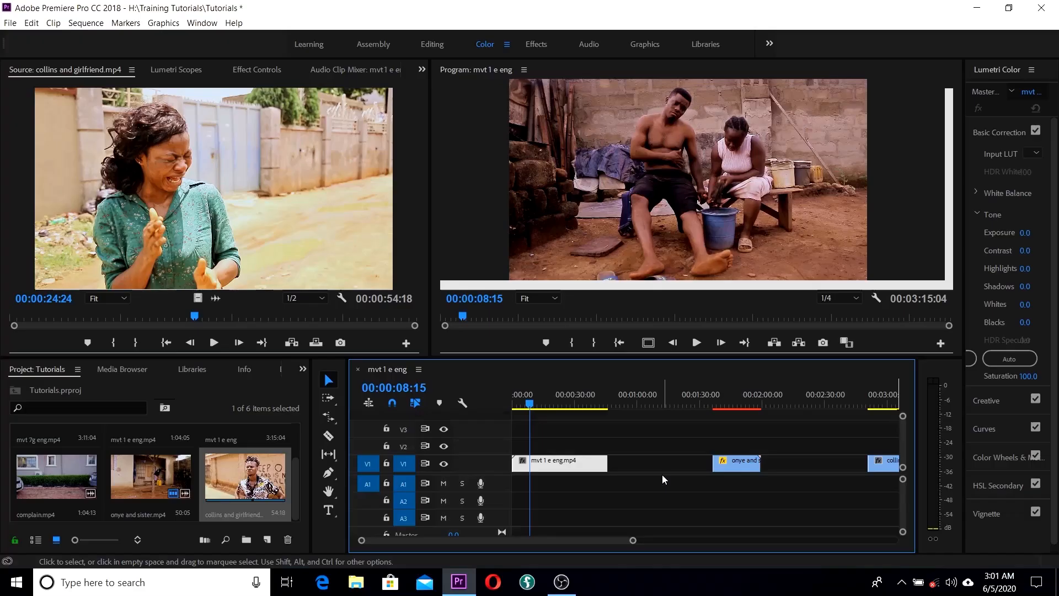
{"action": "left_click", "coordinate": [335, 422]}
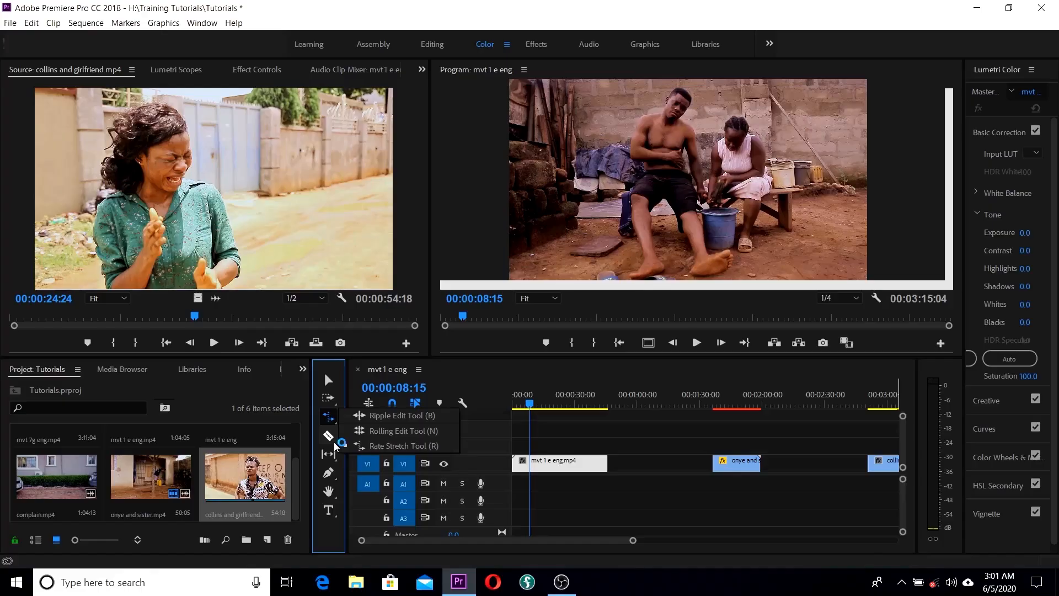
{"action": "key", "text": "ctrl+s"}
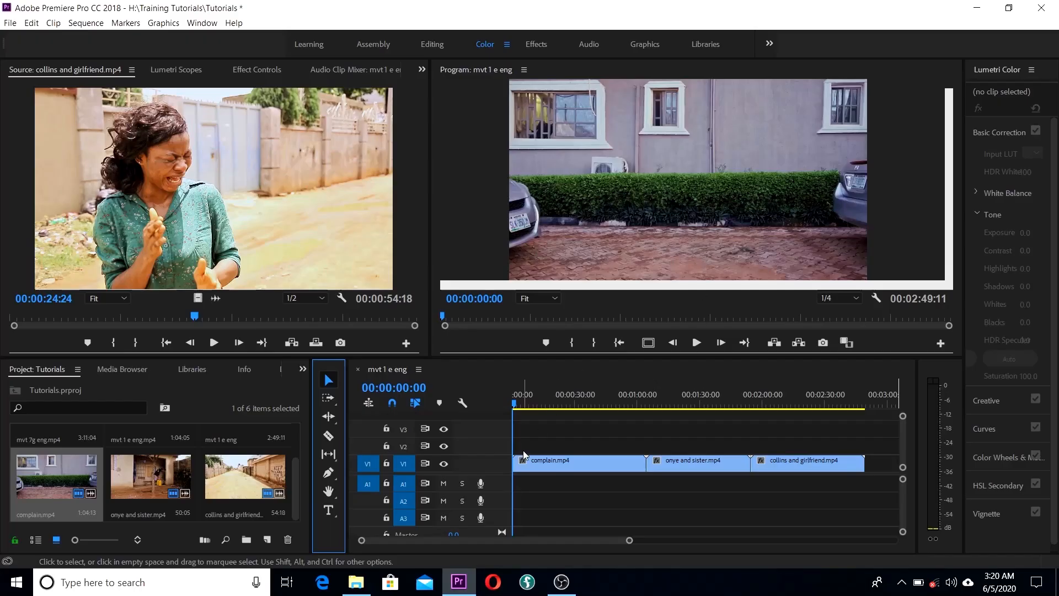
Step: Step the playhead frame by frame through complain.mp4 until it reads 00:00:12:05
{"action": "left_click_drag", "start_coordinate": [514, 403], "coordinate": [549, 409]}
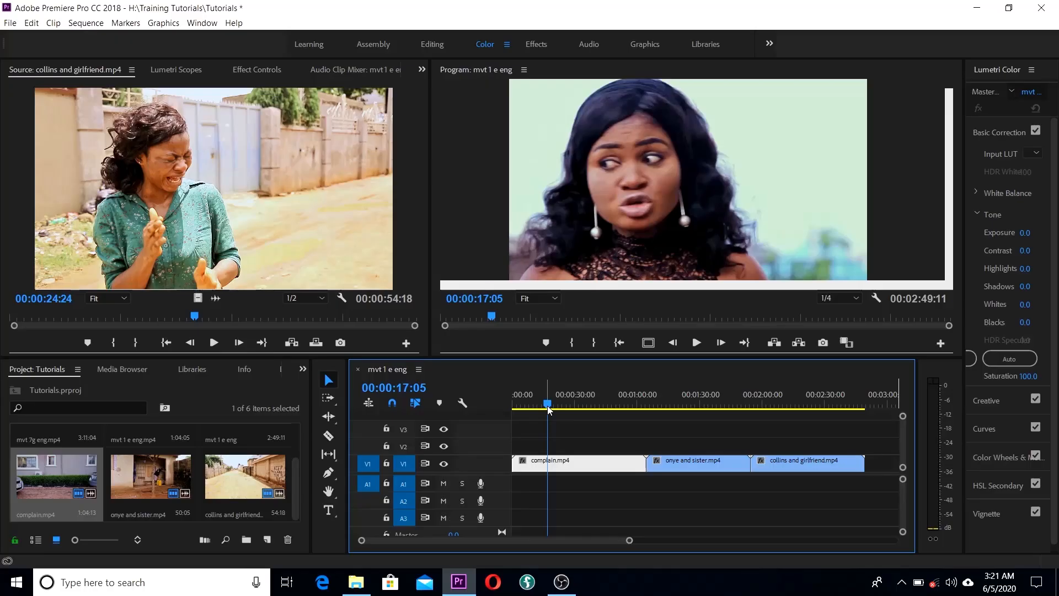
{"action": "key", "text": "Left"}
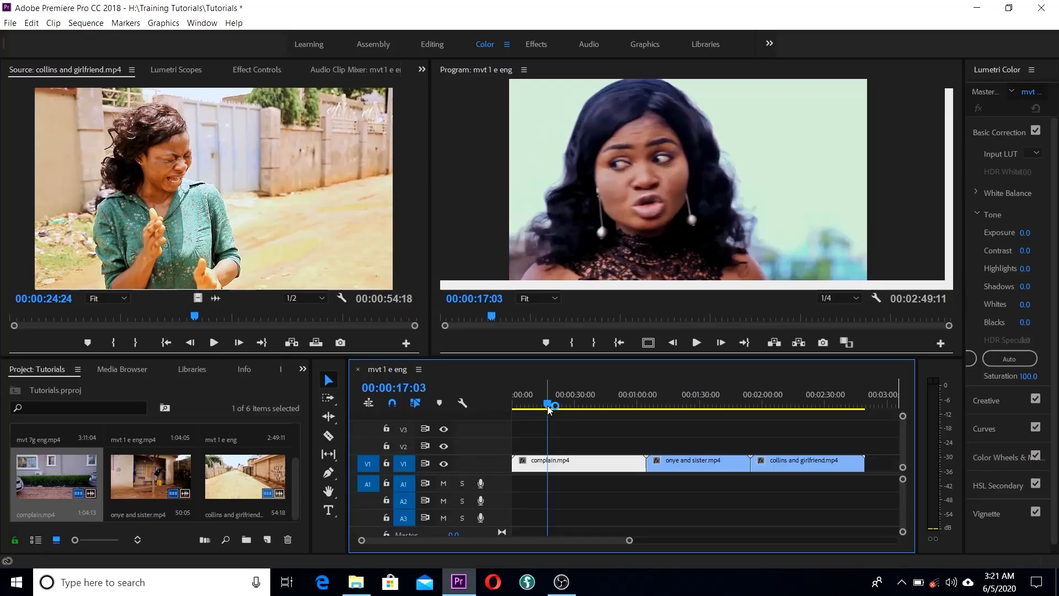
{"action": "key", "text": "Left"}
{"action": "key", "text": "Left"}
{"action": "key", "text": "Left"}
{"action": "key", "text": "Left"}
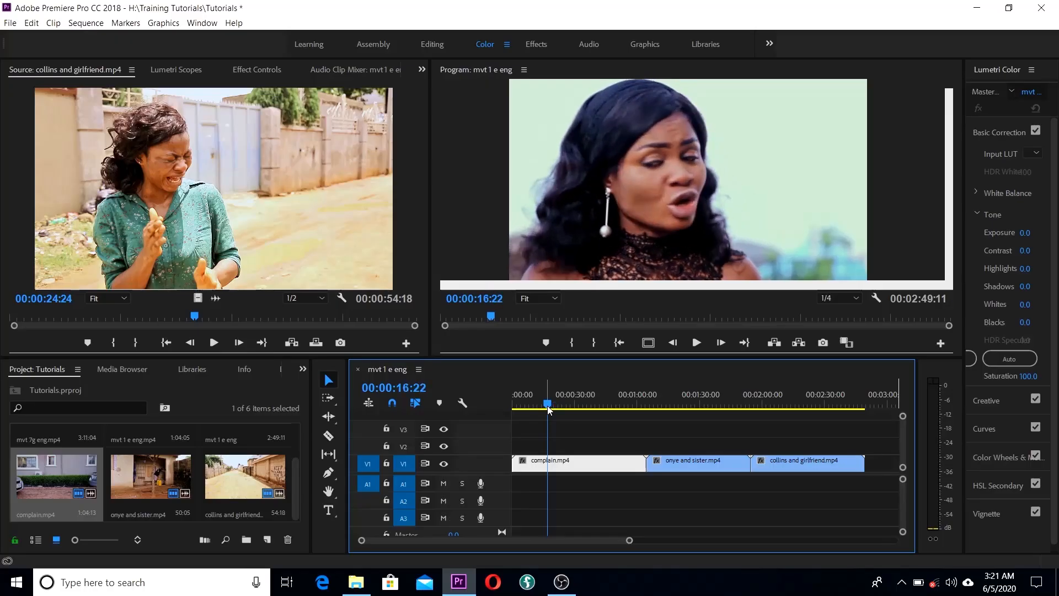
{"action": "key", "text": "Left"}
{"action": "key", "text": "Left"}
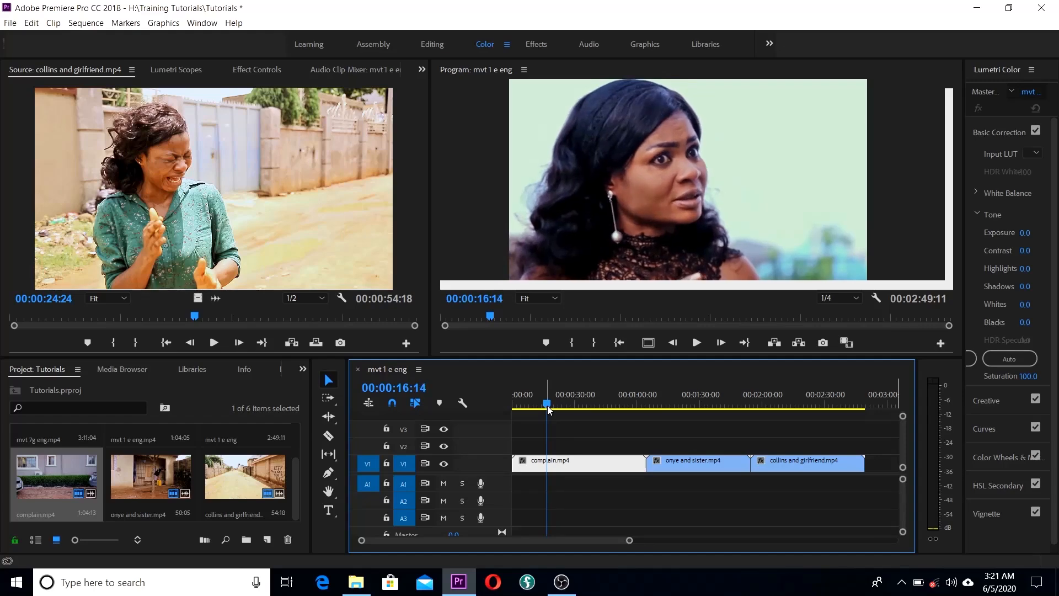
{"action": "key", "text": "Left"}
{"action": "key", "text": "Left"}
{"action": "key", "text": "Left"}
{"action": "key", "text": "Left"}
{"action": "key", "text": "Left"}
{"action": "key", "text": "Left"}
{"action": "key", "text": "Left"}
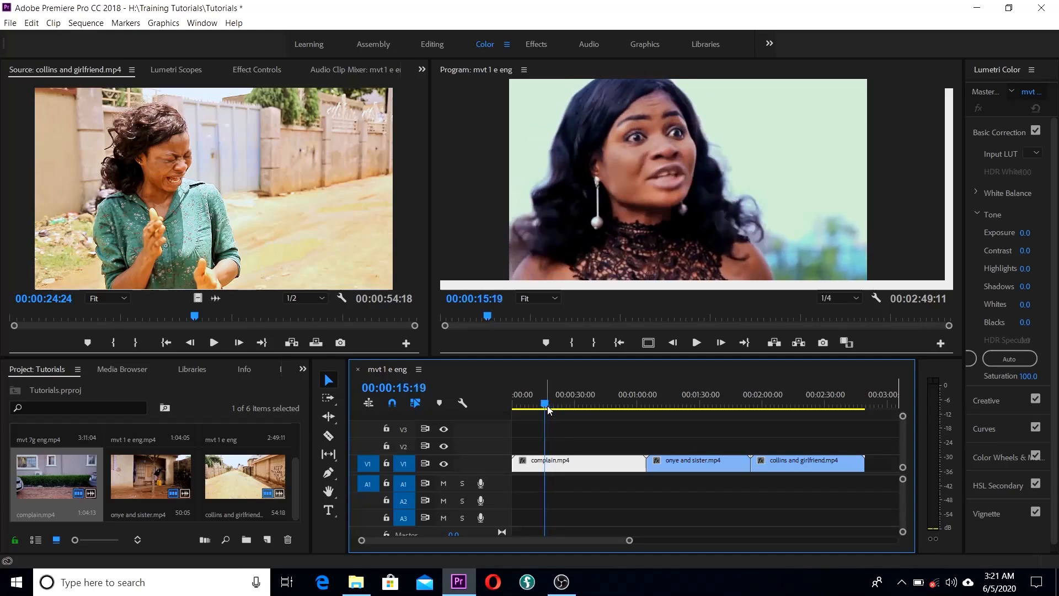
{"action": "key", "text": "Left"}
{"action": "key", "text": "Left"}
{"action": "key", "text": "Left"}
{"action": "key", "text": "Left"}
{"action": "key", "text": "Left"}
{"action": "key", "text": "Left"}
{"action": "key", "text": "Left"}
{"action": "key", "text": "Left"}
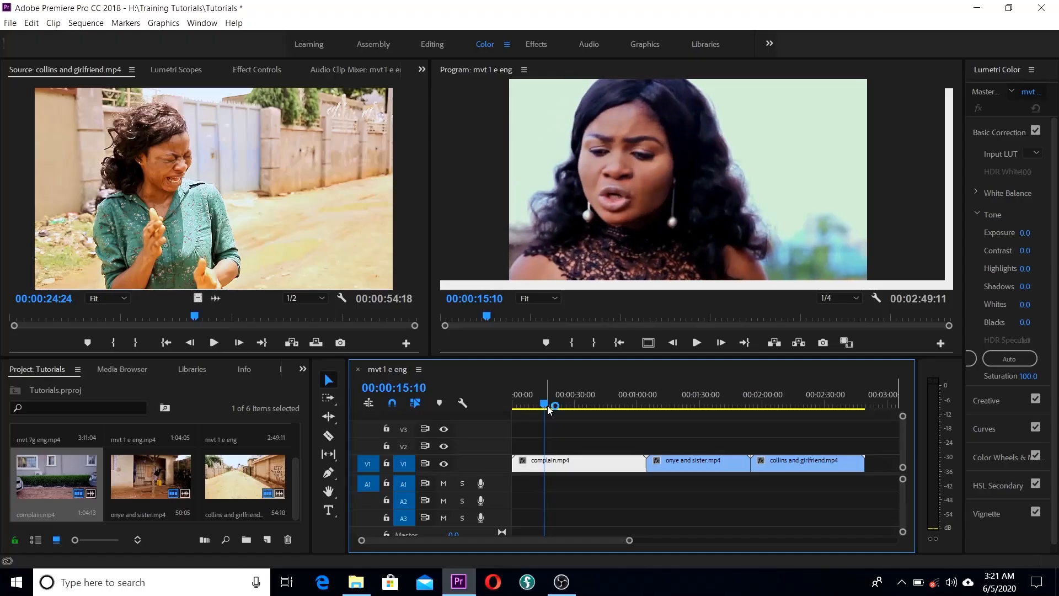
{"action": "key", "text": "Left"}
{"action": "key", "text": "Left"}
{"action": "key", "text": "Left"}
{"action": "key", "text": "Left"}
{"action": "key", "text": "Left"}
{"action": "key", "text": "Left"}
{"action": "key", "text": "Left"}
{"action": "key", "text": "Left"}
{"action": "key", "text": "Left"}
{"action": "key", "text": "Left"}
{"action": "key", "text": "Left"}
{"action": "key", "text": "Left"}
{"action": "key", "text": "Left"}
{"action": "key", "text": "Left"}
{"action": "key", "text": "Left"}
{"action": "key", "text": "Left"}
{"action": "key", "text": "Left"}
{"action": "key", "text": "Left"}
{"action": "key", "text": "Left"}
{"action": "key", "text": "Left"}
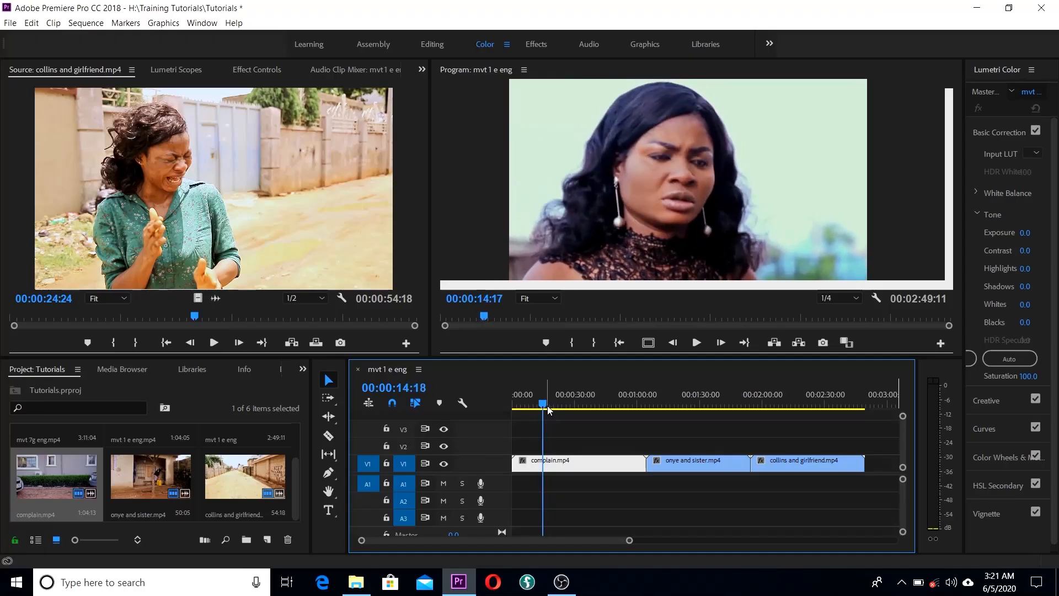
{"action": "key", "text": "Left"}
{"action": "key", "text": "Left"}
{"action": "key", "text": "Left"}
{"action": "key", "text": "Left"}
{"action": "key", "text": "Left"}
{"action": "key", "text": "Left"}
{"action": "key", "text": "Left"}
{"action": "key", "text": "Left"}
{"action": "key", "text": "Left"}
{"action": "key", "text": "Left"}
{"action": "key", "text": "Left"}
{"action": "key", "text": "Left"}
{"action": "key", "text": "Left"}
{"action": "key", "text": "Left"}
{"action": "key", "text": "Left"}
{"action": "key", "text": "Left"}
{"action": "key", "text": "Left"}
{"action": "key", "text": "Left"}
{"action": "key", "text": "Left"}
{"action": "key", "text": "Left"}
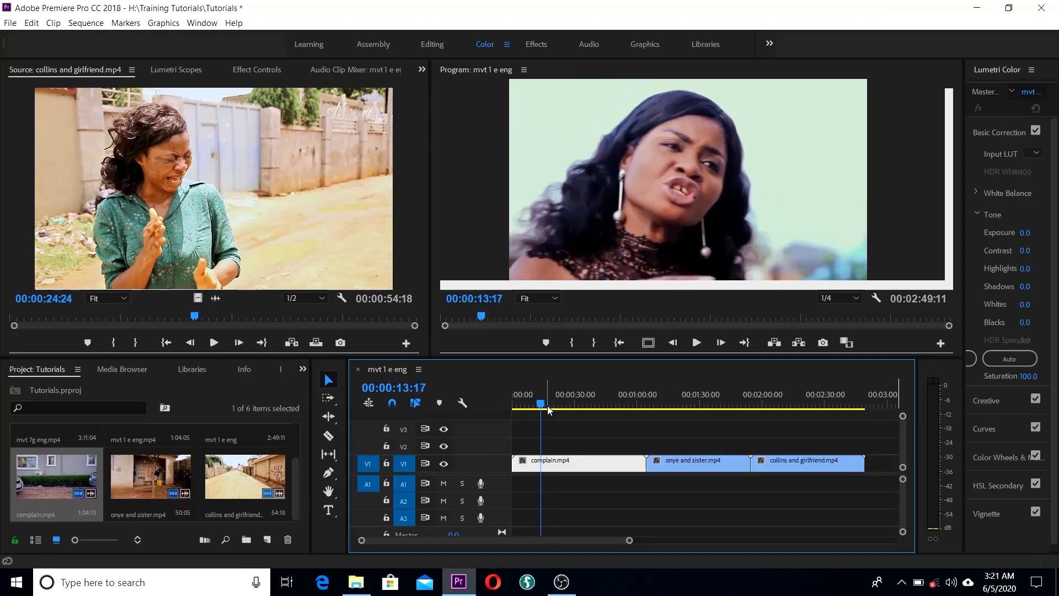
{"action": "key", "text": "Left"}
{"action": "key", "text": "Left"}
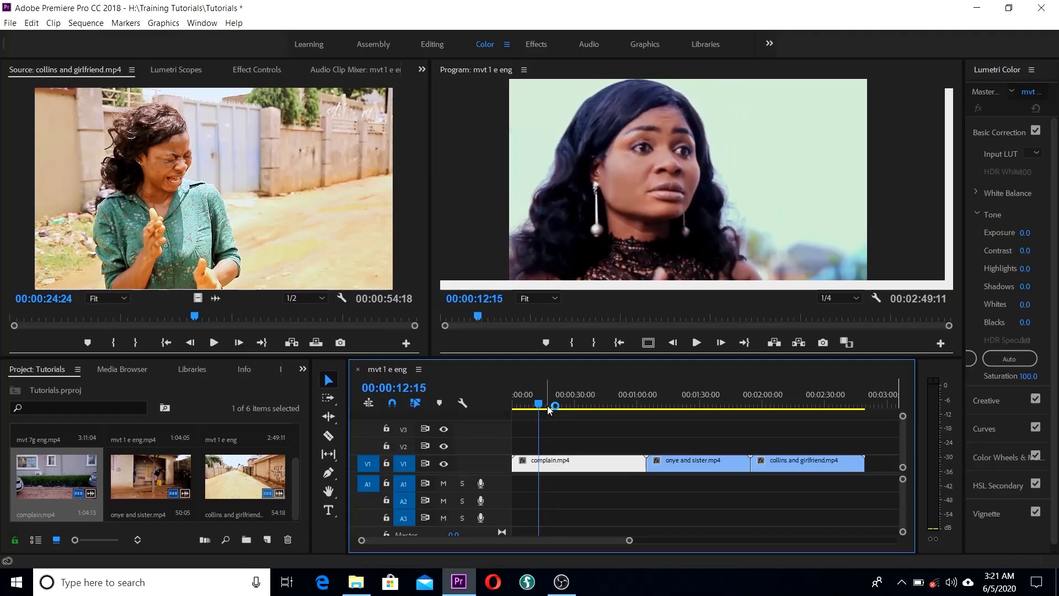
{"action": "key", "text": "Left"}
{"action": "key", "text": "Left"}
{"action": "key", "text": "Left"}
{"action": "key", "text": "Left"}
{"action": "key", "text": "Left"}
{"action": "key", "text": "Left"}
{"action": "key", "text": "Left"}
{"action": "key", "text": "Left"}
{"action": "key", "text": "Left"}
{"action": "key", "text": "Left"}
{"action": "key", "text": "Left"}
{"action": "key", "text": "Left"}
{"action": "key", "text": "Left"}
{"action": "key", "text": "Left"}
{"action": "key", "text": "Left"}
{"action": "key", "text": "Left"}
{"action": "key", "text": "Left"}
{"action": "key", "text": "Left"}
{"action": "key", "text": "Left"}
{"action": "key", "text": "Left"}
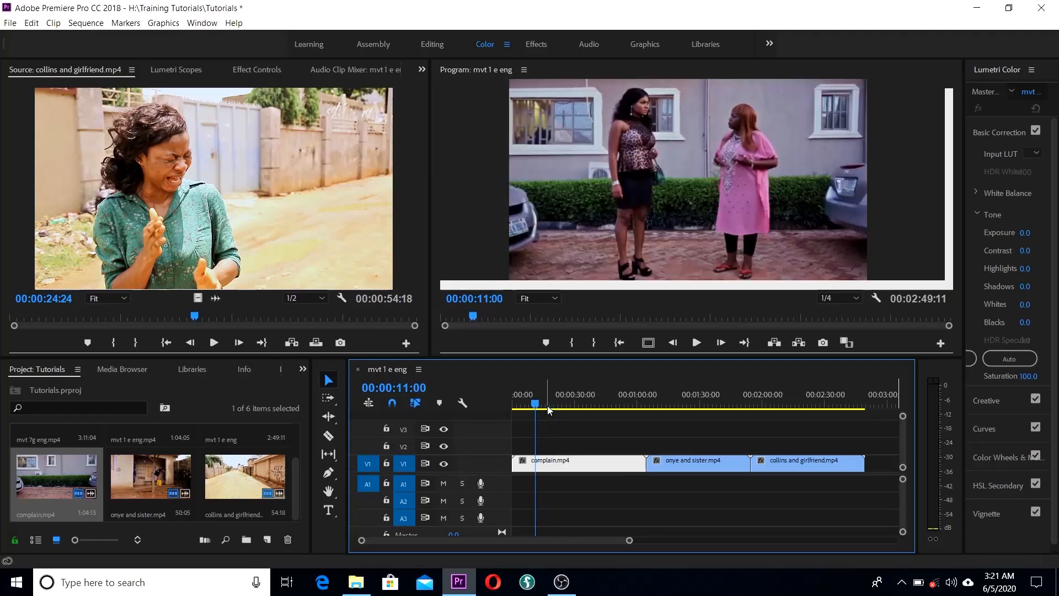
{"action": "key", "text": "Right"}
{"action": "key", "text": "Right"}
{"action": "key", "text": "Right"}
{"action": "key", "text": "Right"}
{"action": "key", "text": "Right"}
{"action": "key", "text": "Right"}
{"action": "key", "text": "Right"}
{"action": "key", "text": "Right"}
{"action": "key", "text": "Right"}
{"action": "key", "text": "Right"}
{"action": "key", "text": "Right"}
{"action": "key", "text": "Right"}
{"action": "key", "text": "Right"}
{"action": "key", "text": "Right"}
{"action": "key", "text": "Right"}
{"action": "key", "text": "Right"}
{"action": "key", "text": "Right"}
{"action": "key", "text": "Right"}
{"action": "key", "text": "Right"}
{"action": "key", "text": "Right"}
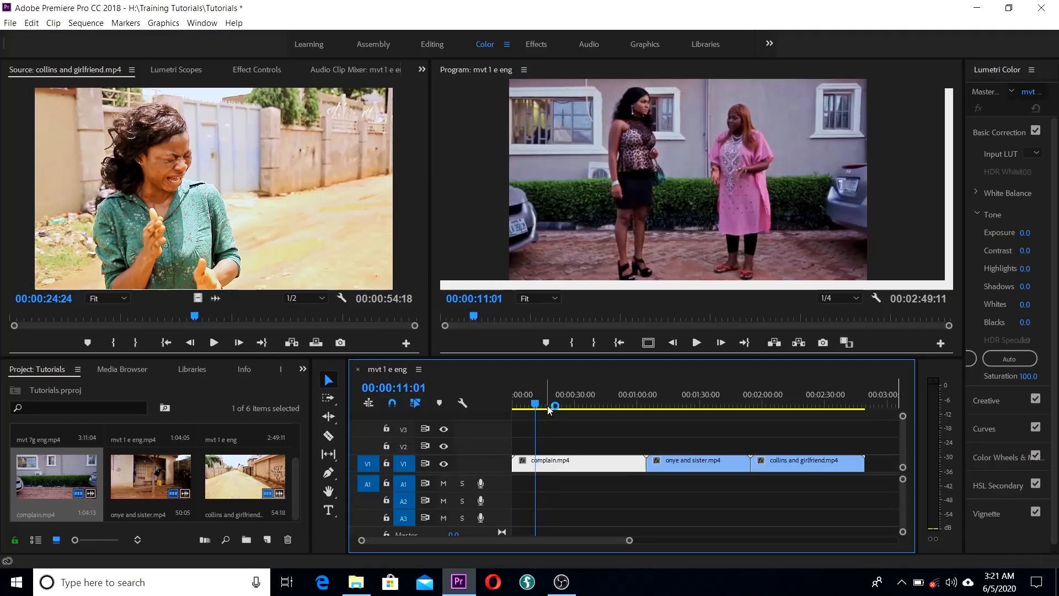
{"action": "key", "text": "Right"}
{"action": "key", "text": "Right"}
{"action": "key", "text": "Right"}
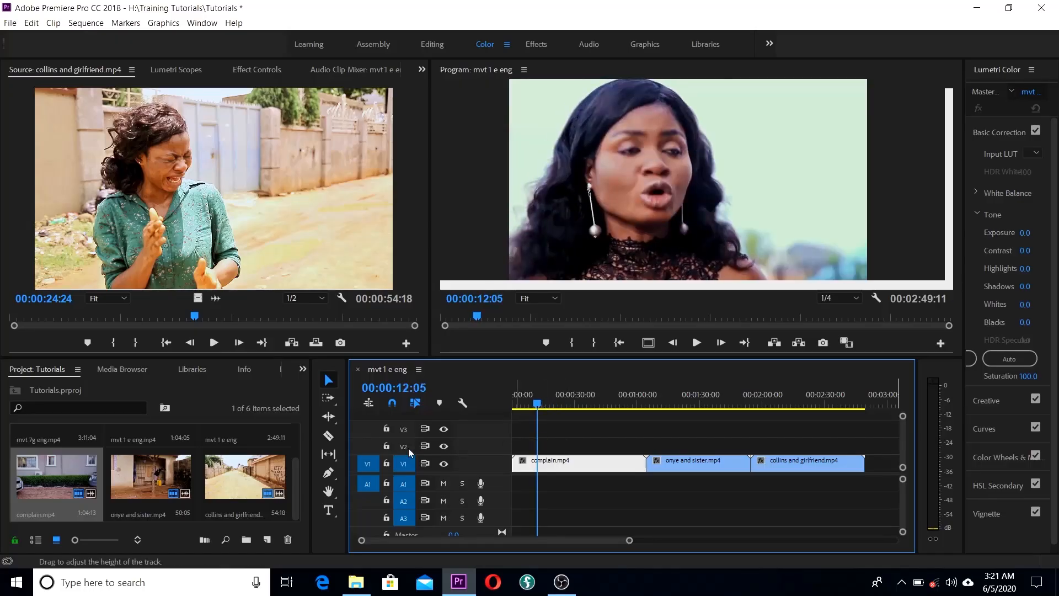
Step: Razor complain.mp4 at 00:00:12:05, save, and delete the leading piece
{"action": "left_click", "coordinate": [328, 436]}
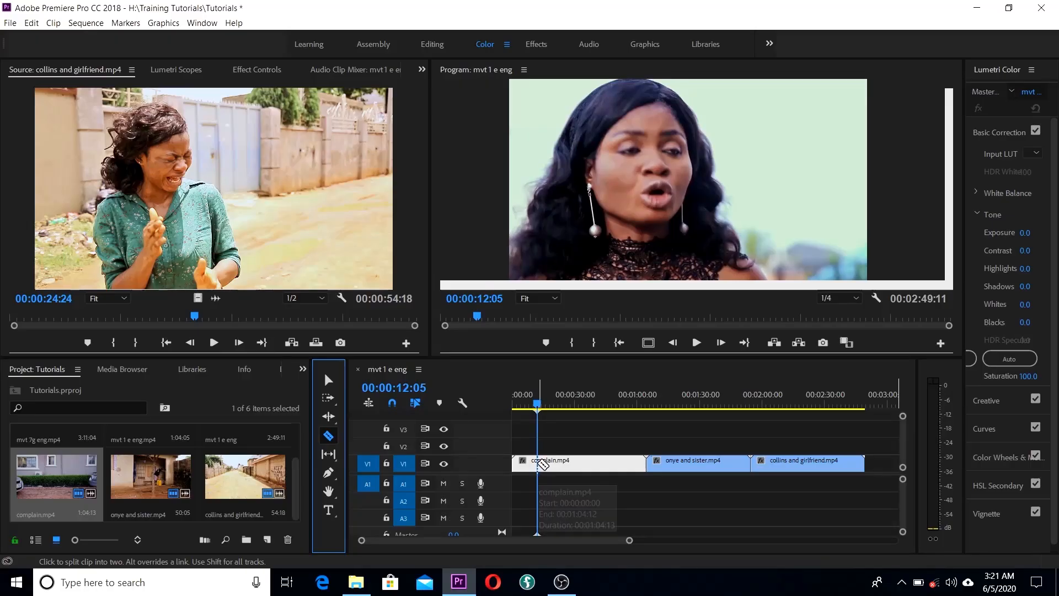
{"action": "left_click", "coordinate": [539, 462]}
{"action": "key", "text": "ctrl+s"}
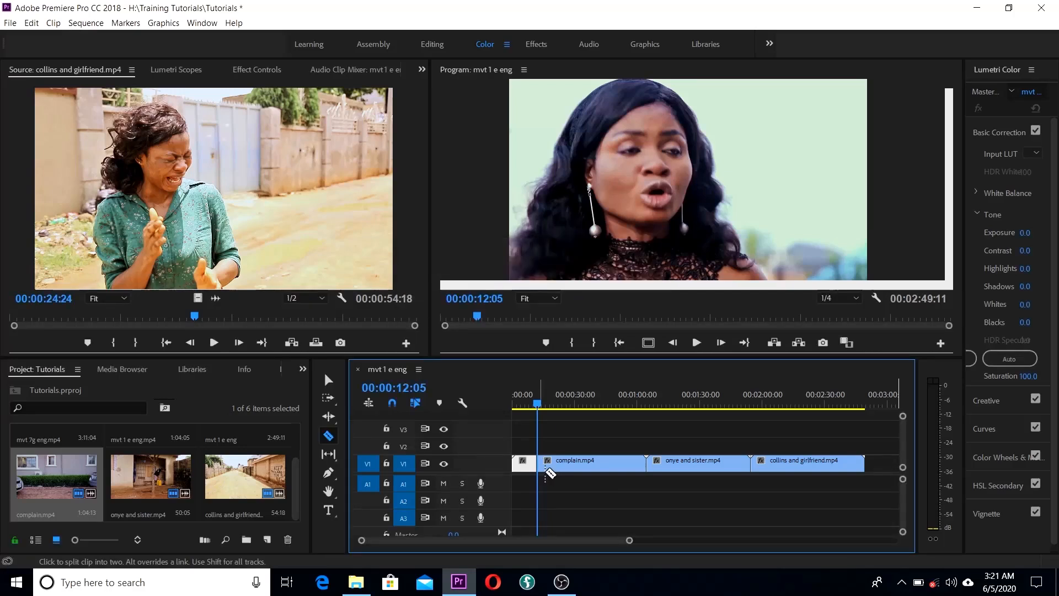
{"action": "key", "text": "v"}
{"action": "left_click", "coordinate": [521, 469]}
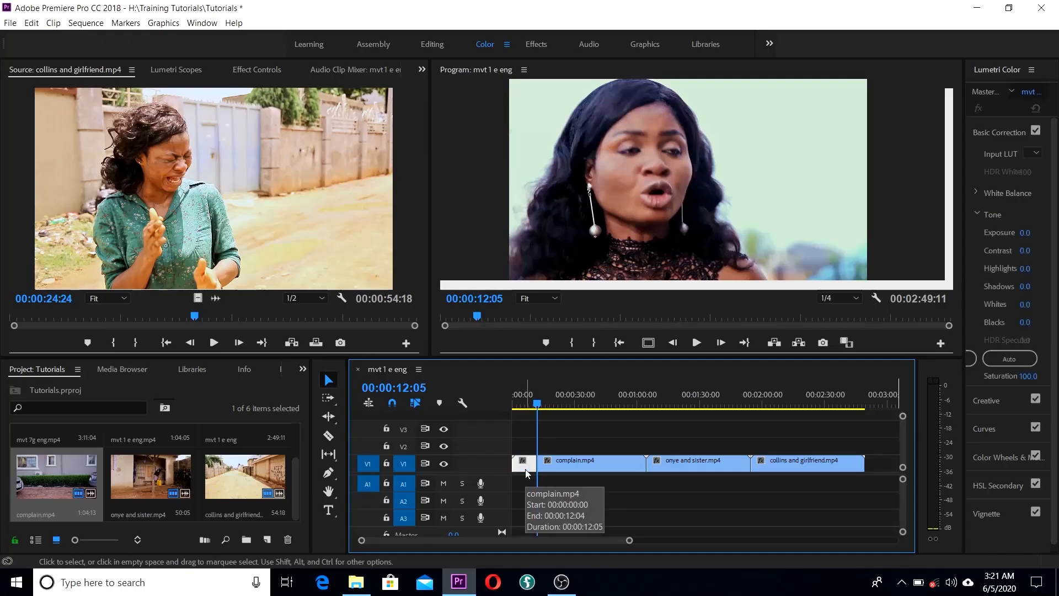
{"action": "key", "text": "Delete"}
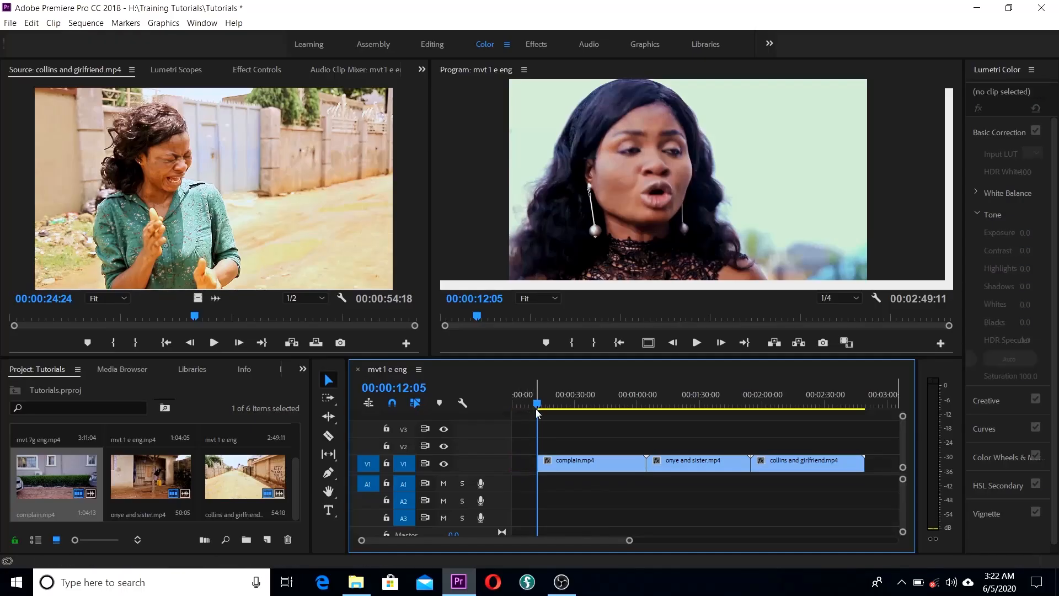
Step: Razor complain.mp4 at 00:00:16:14 and delete the remainder after that cut
{"action": "left_click_drag", "start_coordinate": [536, 403], "coordinate": [548, 408]}
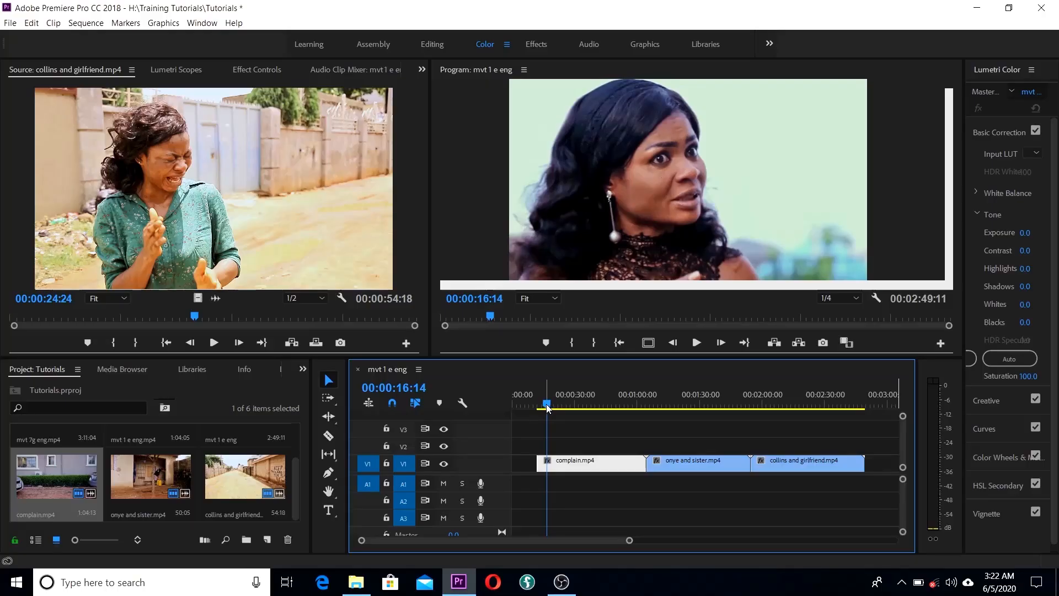
{"action": "key", "text": "c"}
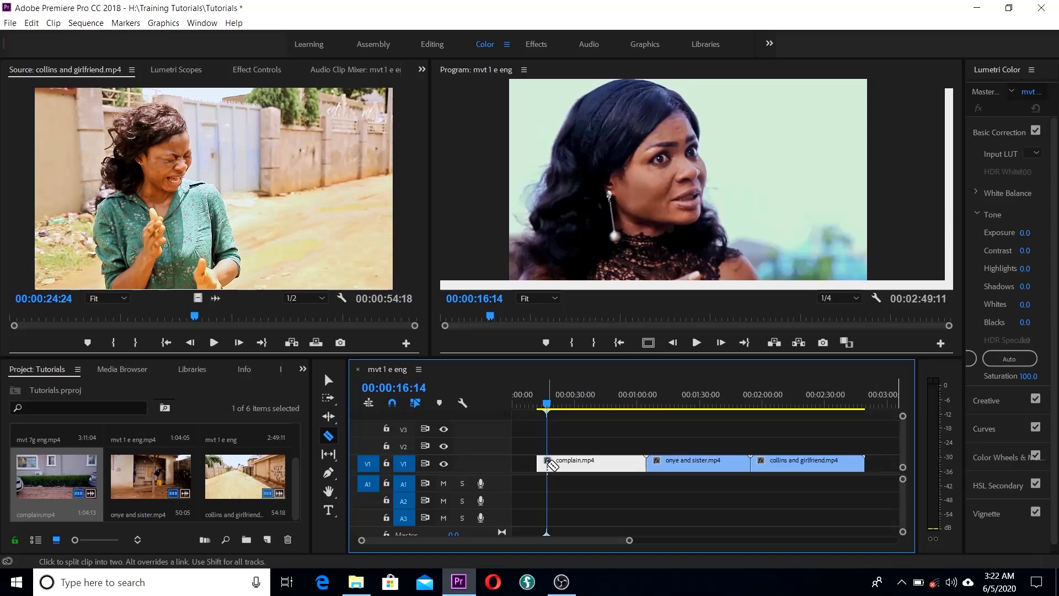
{"action": "left_click", "coordinate": [546, 464]}
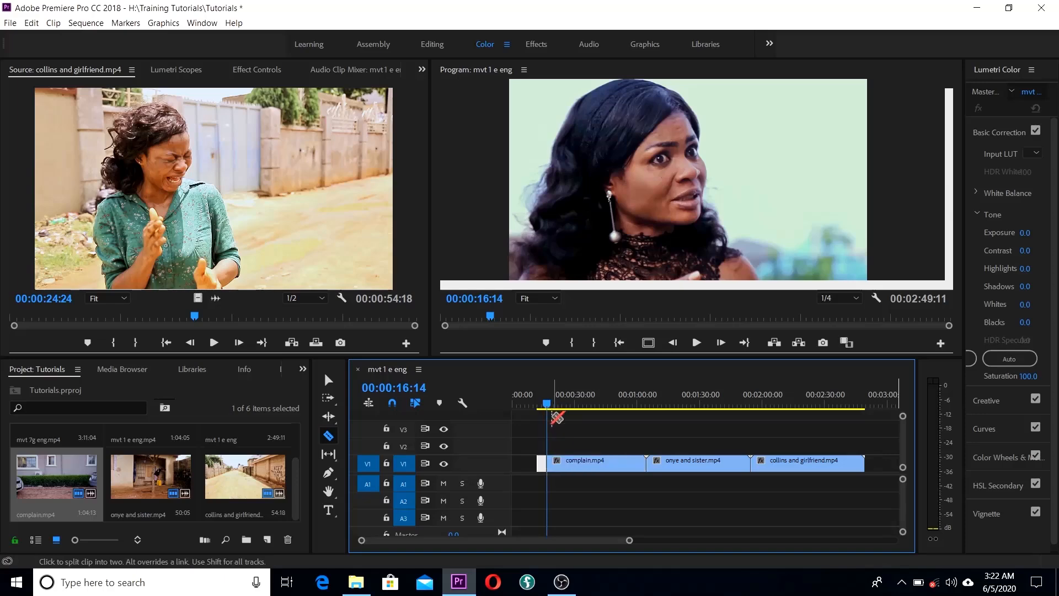
{"action": "key", "text": "v"}
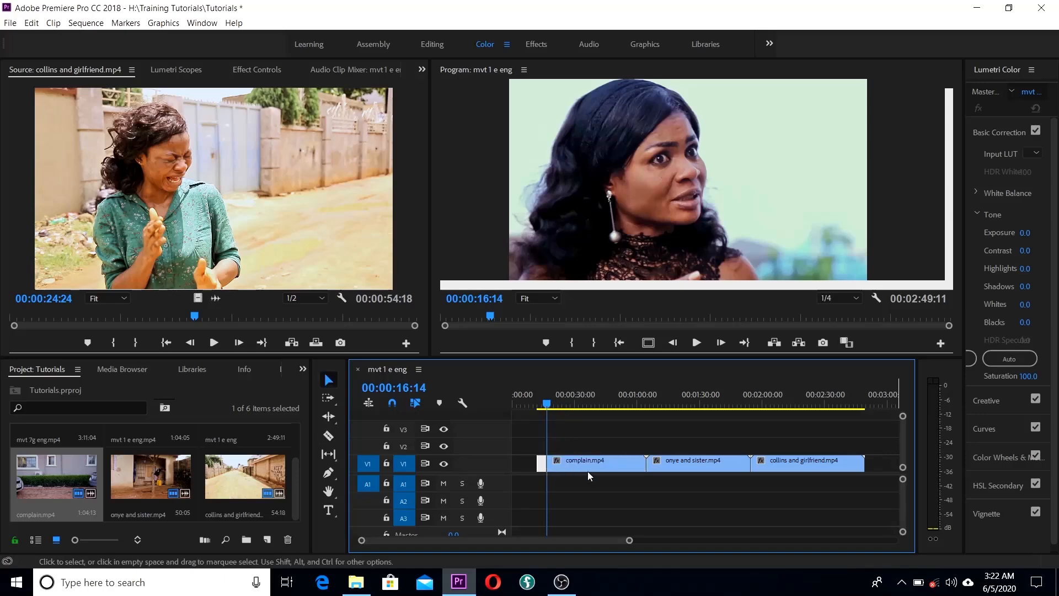
{"action": "left_click", "coordinate": [592, 469]}
{"action": "key", "text": "Home"}
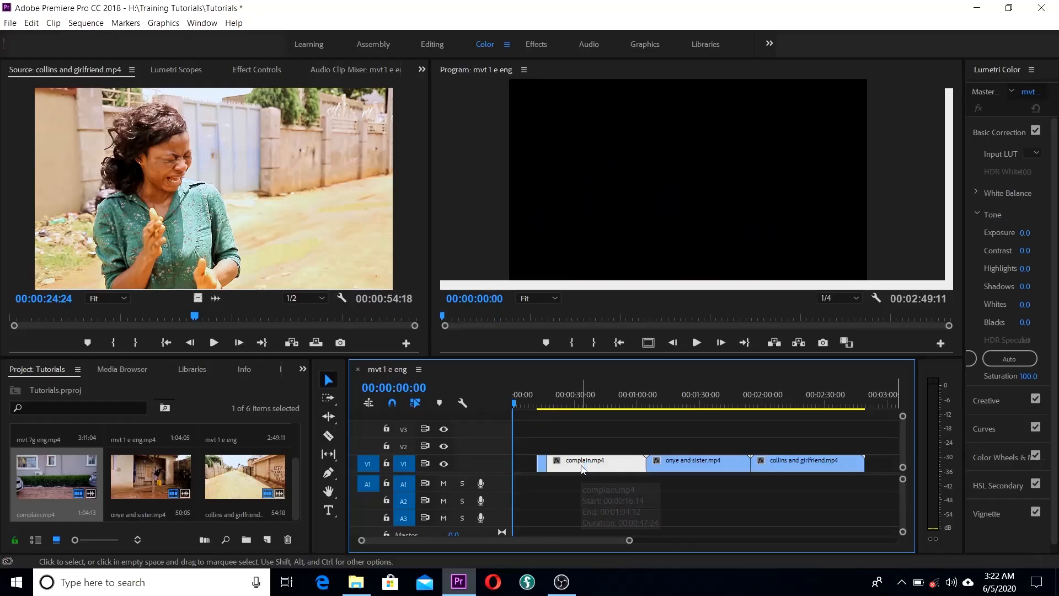
{"action": "key", "text": "Delete"}
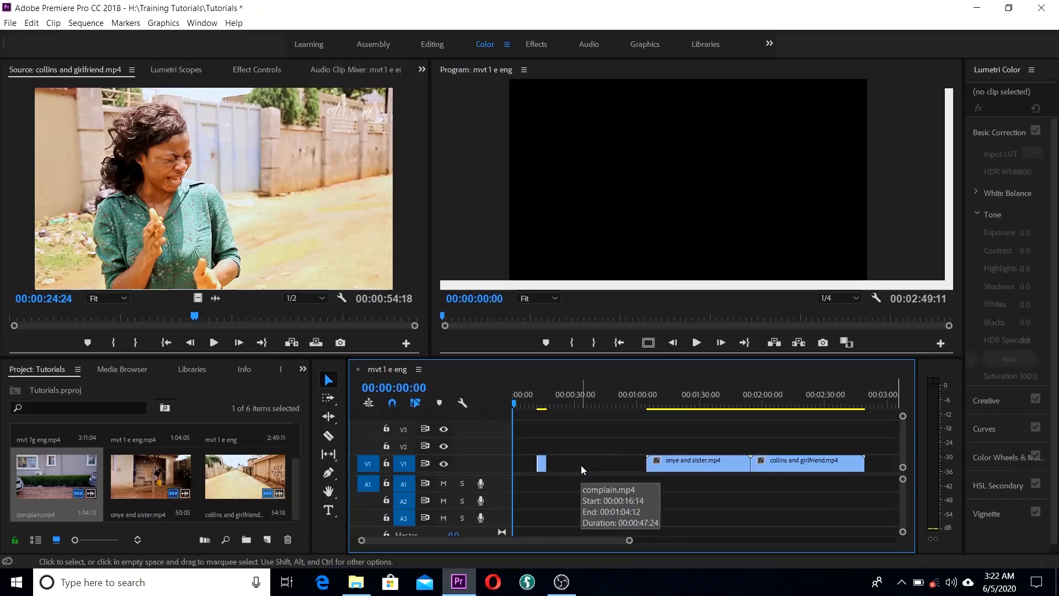
Step: Ripple Delete the leading gap so the sequence runs 00:02:37:06
{"action": "right_click", "coordinate": [521, 468]}
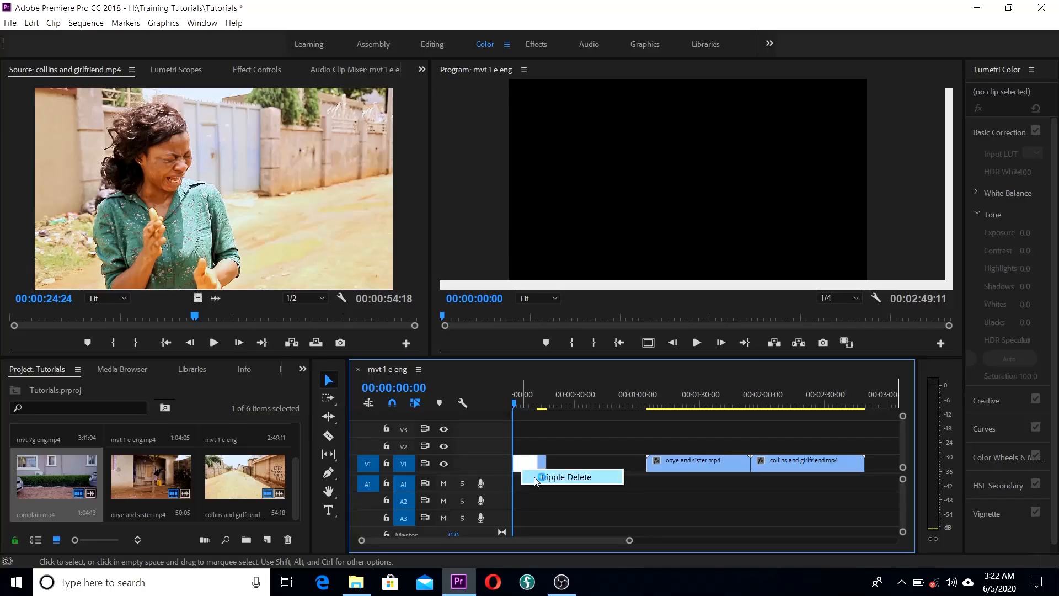
{"action": "left_click", "coordinate": [534, 477]}
{"action": "left_click_drag", "start_coordinate": [516, 408], "coordinate": [656, 416]}
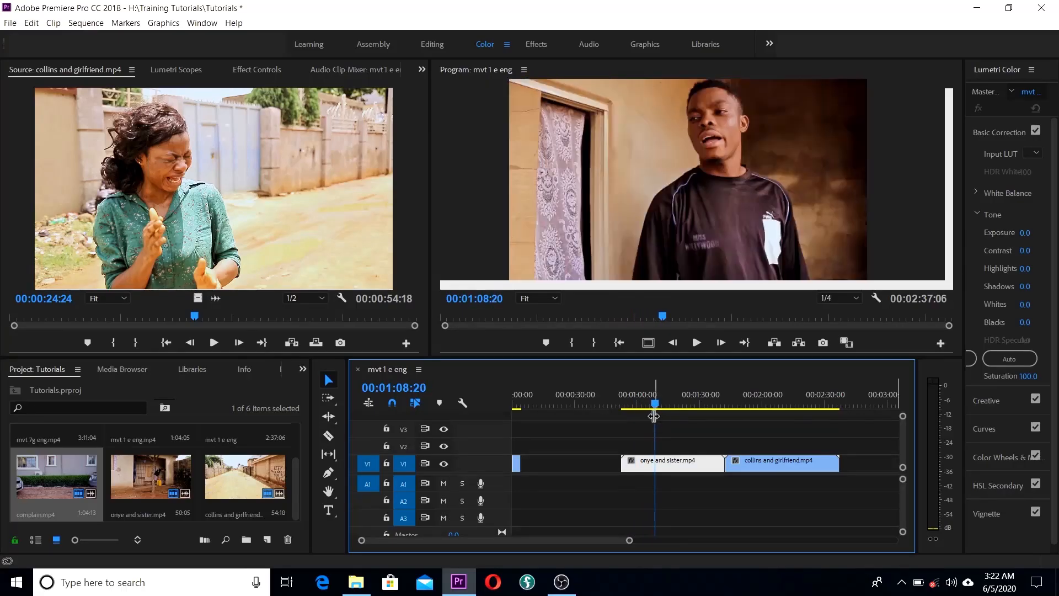
Step: Razor onye and sister.mp4 at 00:01:08:20 and 00:01:14:11
{"action": "key", "text": "c"}
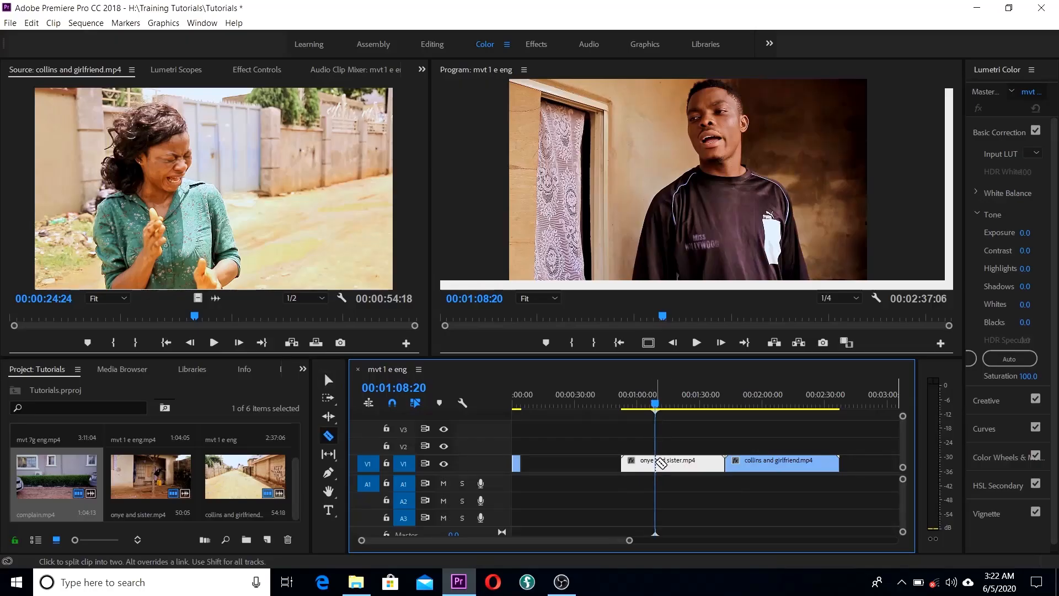
{"action": "left_click", "coordinate": [657, 464]}
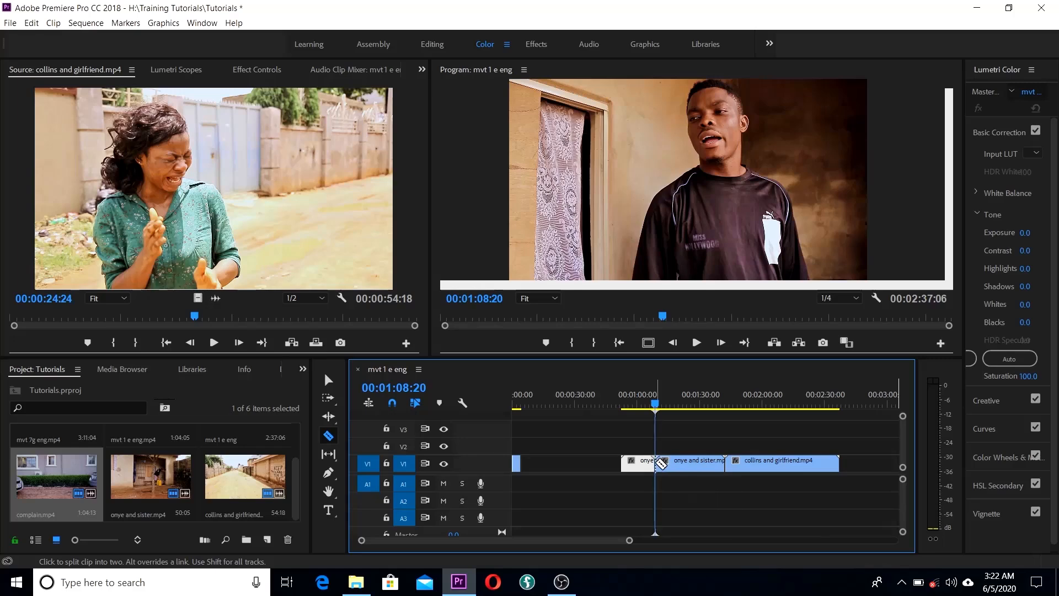
{"action": "left_click", "coordinate": [657, 406]}
{"action": "left_click_drag", "start_coordinate": [657, 408], "coordinate": [668, 411]}
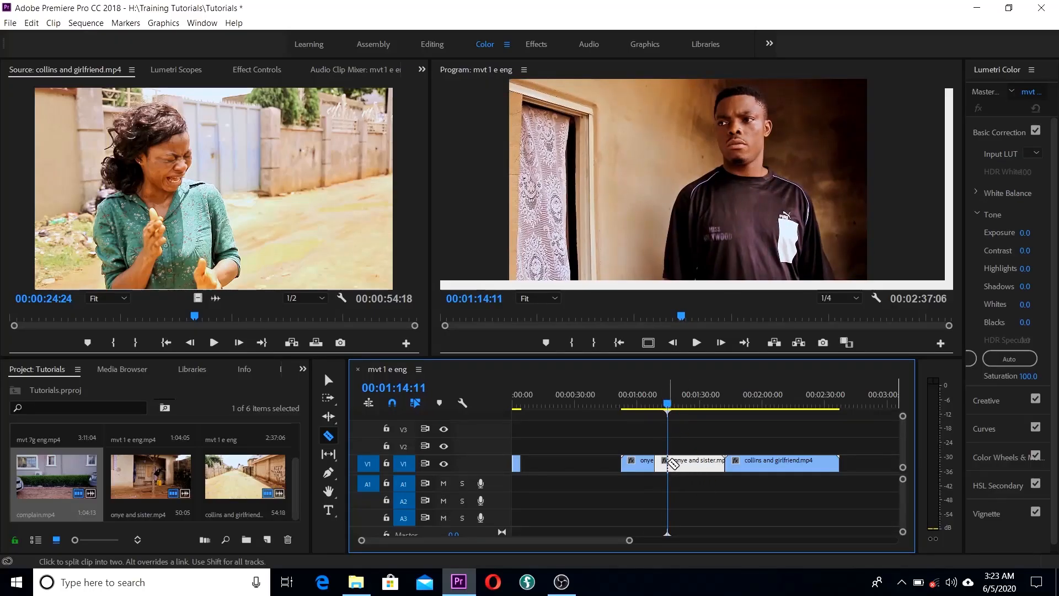
{"action": "left_click", "coordinate": [669, 464]}
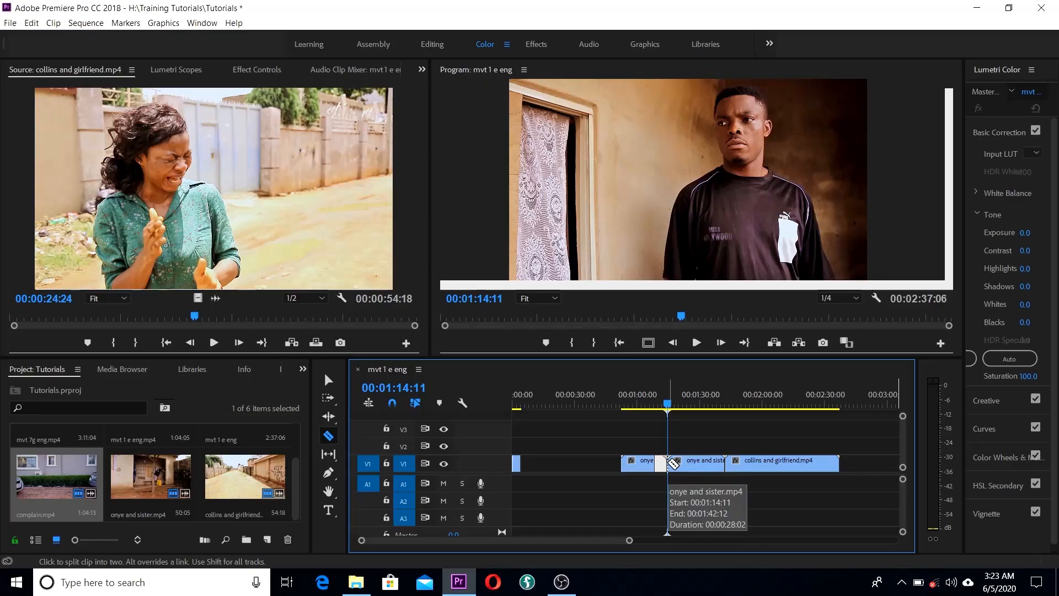
Step: Delete the onye and sister pieces outside the cuts and Ripple Delete the gap
{"action": "key", "text": "v"}
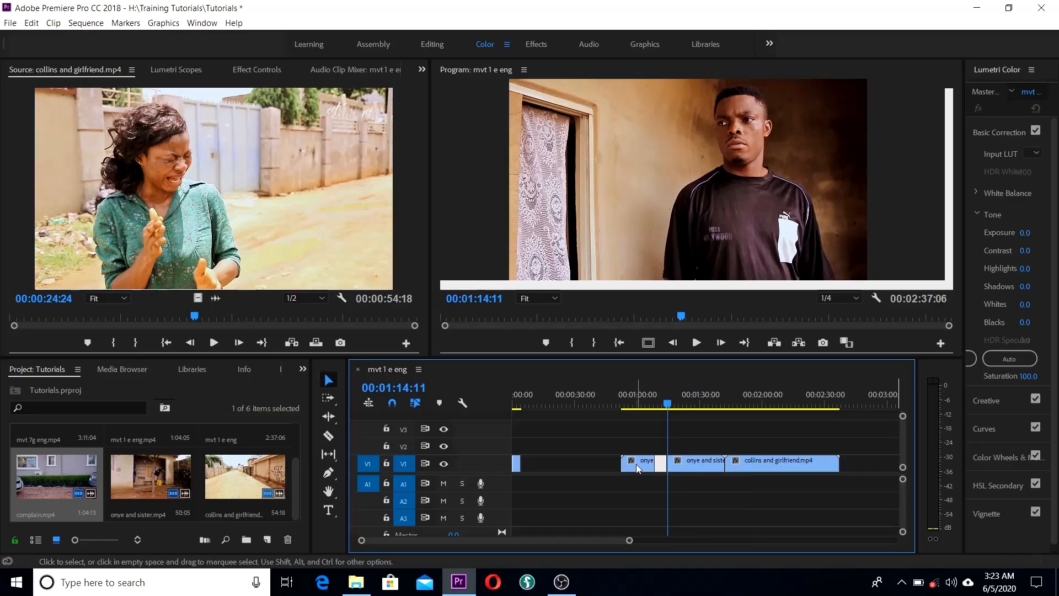
{"action": "left_click", "coordinate": [636, 465]}
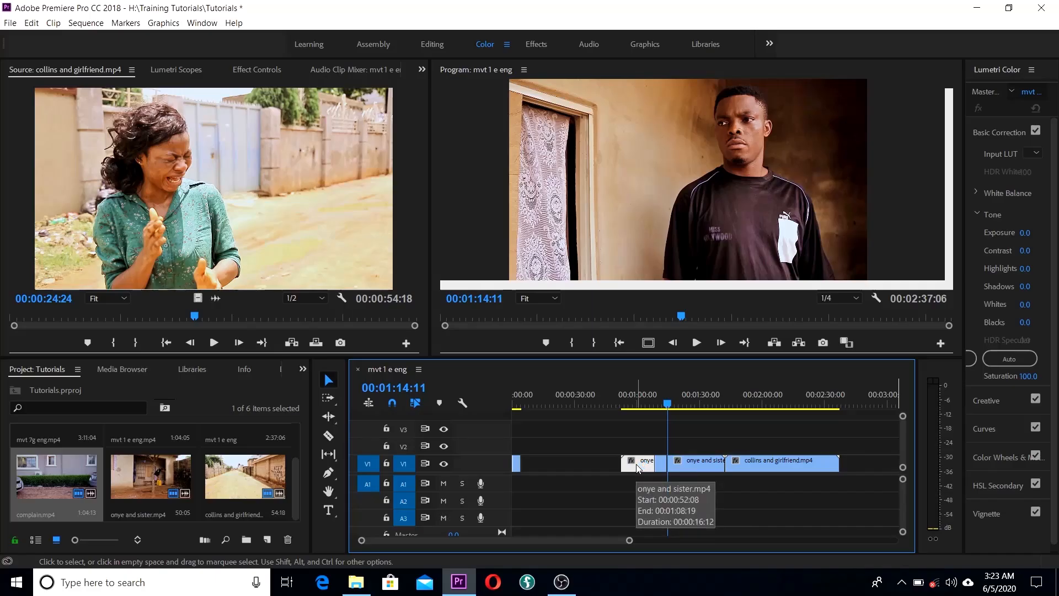
{"action": "key", "text": "Delete"}
{"action": "left_click", "coordinate": [694, 464]}
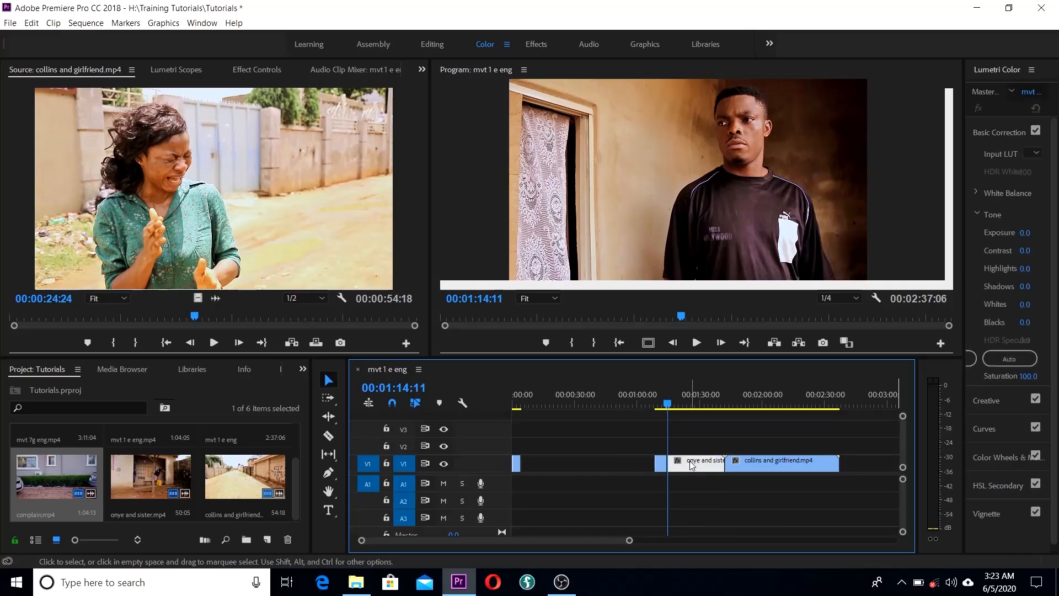
{"action": "key", "text": "Delete"}
{"action": "right_click", "coordinate": [625, 468]}
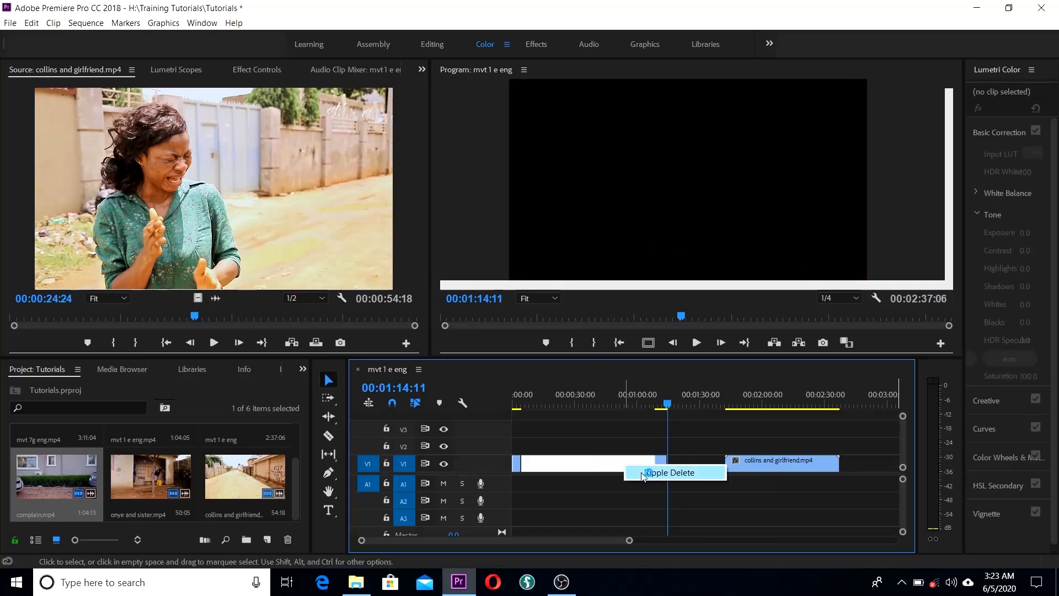
{"action": "left_click", "coordinate": [649, 472]}
{"action": "left_click", "coordinate": [522, 404]}
Step: Scrub the playhead through collins and girlfriend.mp4 to stop at 00:00:52:23
{"action": "left_click_drag", "start_coordinate": [522, 405], "coordinate": [611, 407]}
{"action": "left_click_drag", "start_coordinate": [616, 407], "coordinate": [663, 409]}
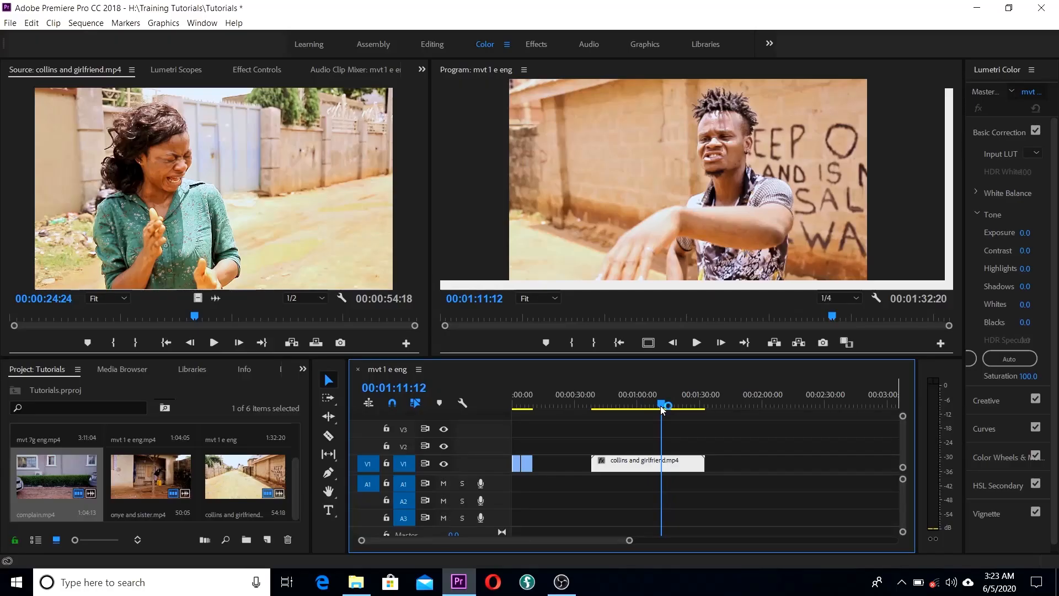
{"action": "mouse_move", "coordinate": [663, 409]}
{"action": "left_mouse_down"}
{"action": "mouse_move", "coordinate": [674, 409]}
{"action": "mouse_move", "coordinate": [652, 409]}
{"action": "left_mouse_up"}
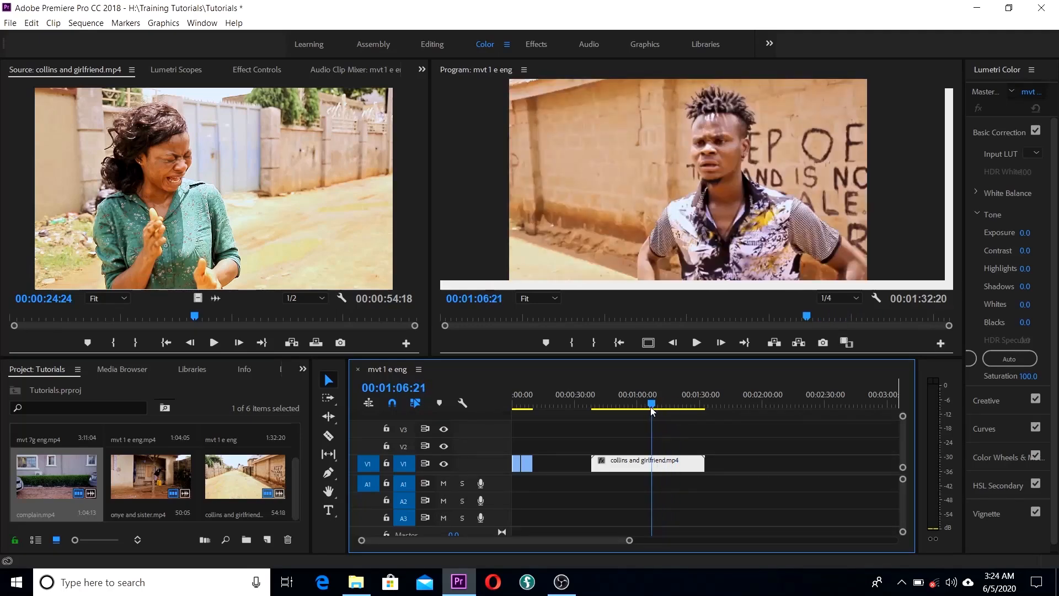
{"action": "left_click_drag", "start_coordinate": [651, 411], "coordinate": [622, 421]}
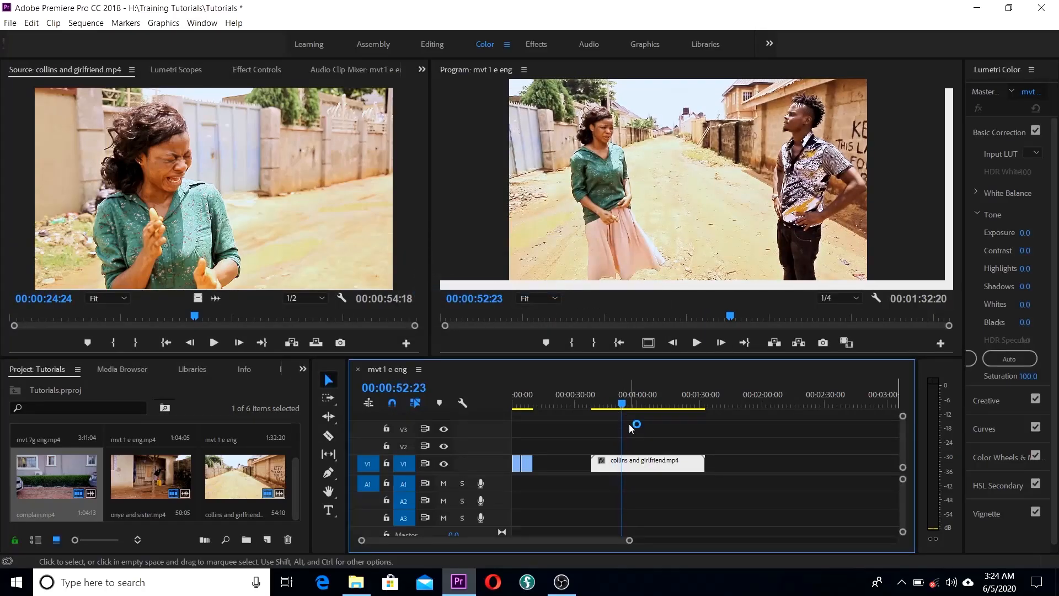
Step: Razor the collins and girlfriend clip at 00:00:52:23 and 00:01:02:09
{"action": "key", "text": "c"}
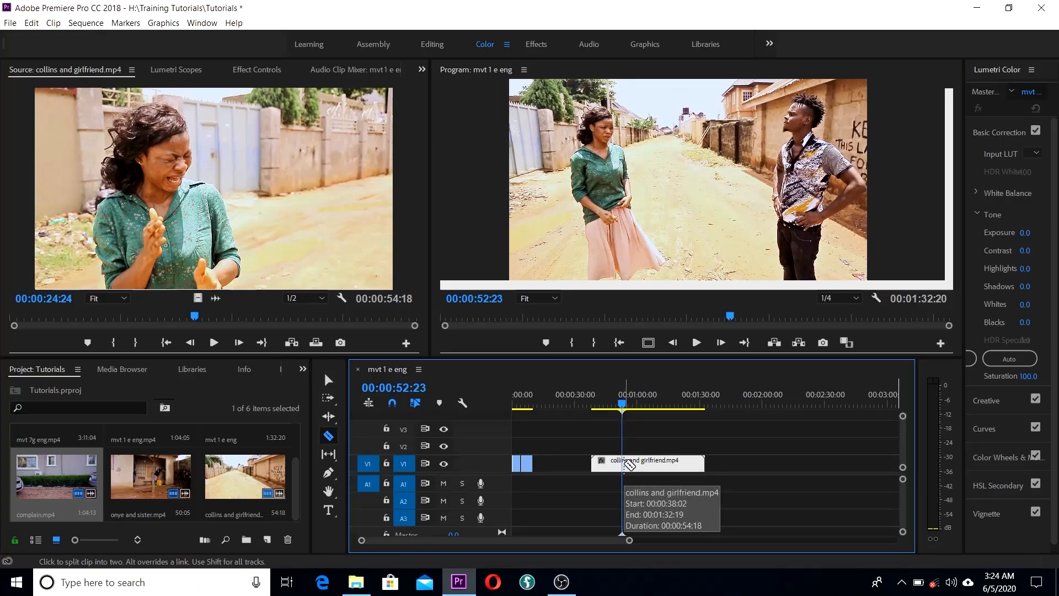
{"action": "left_click", "coordinate": [627, 464]}
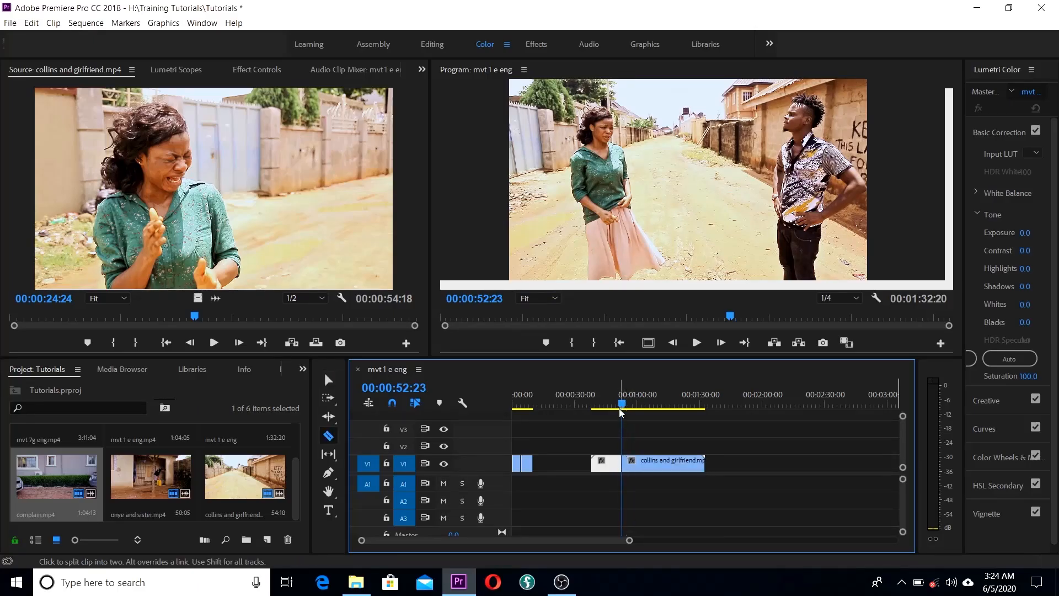
{"action": "left_click_drag", "start_coordinate": [622, 406], "coordinate": [644, 409]}
{"action": "left_click", "coordinate": [644, 463]}
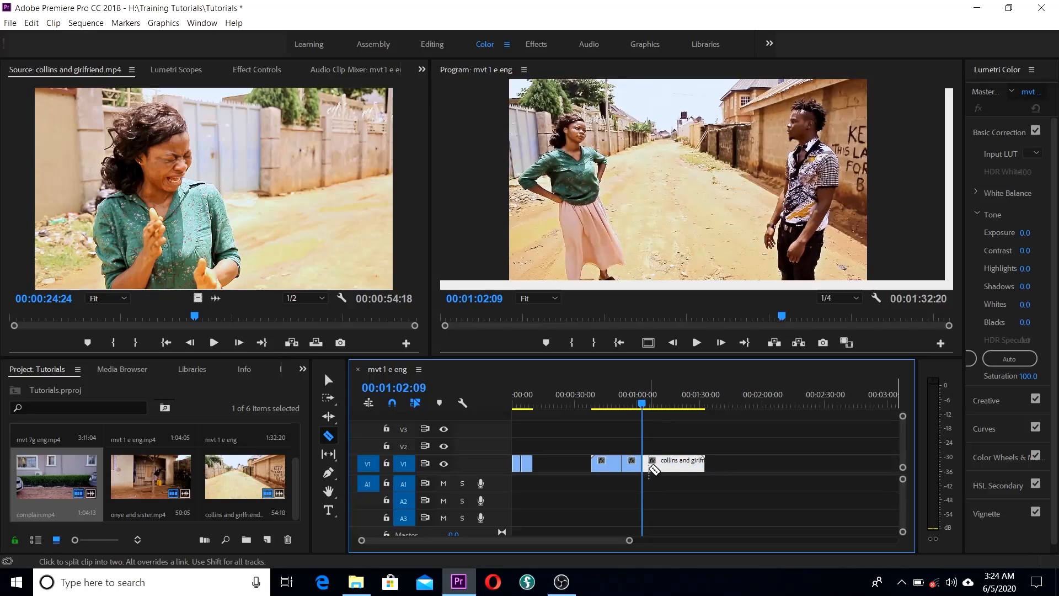
Step: Delete the unwanted pieces before and after the two cuts
{"action": "key", "text": "v"}
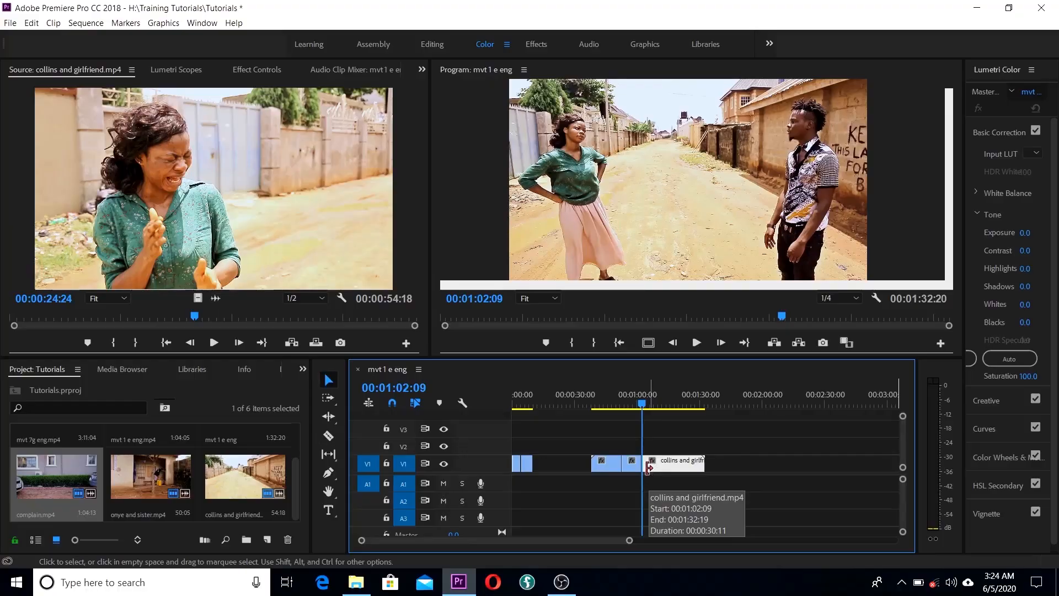
{"action": "left_click", "coordinate": [611, 466]}
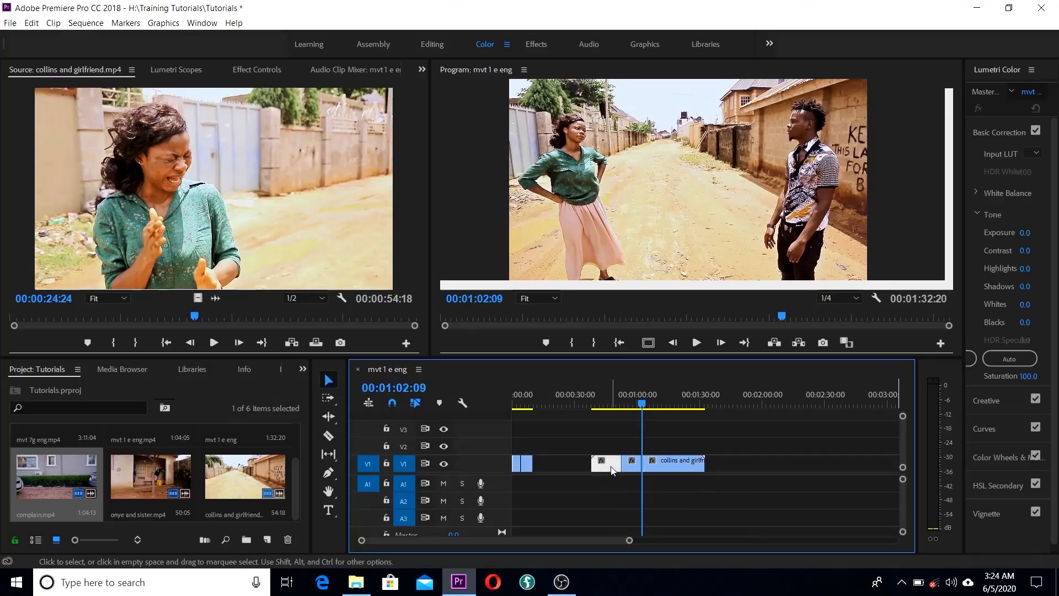
{"action": "key", "text": "Delete"}
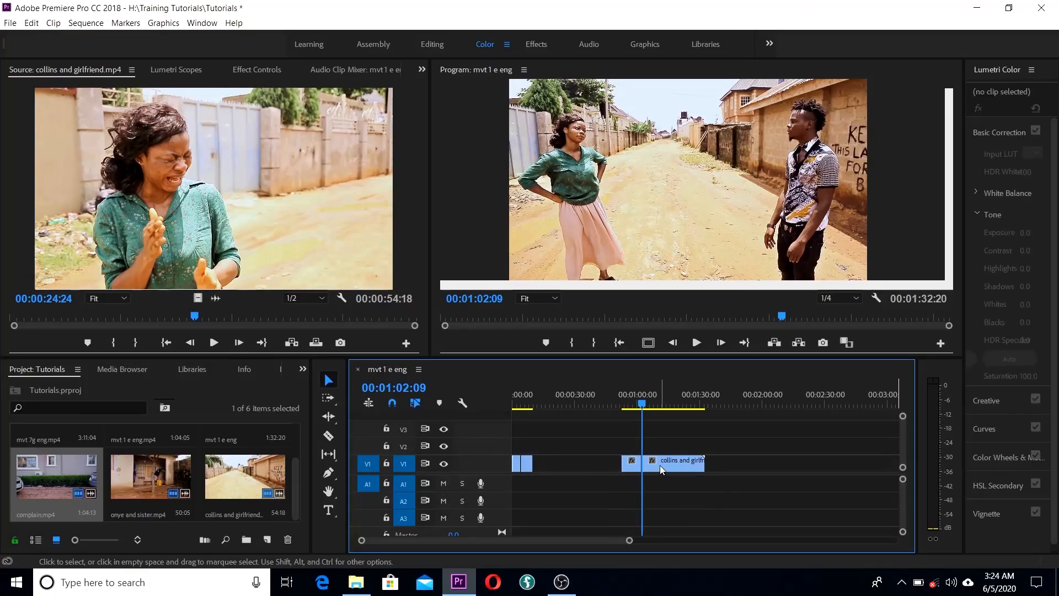
{"action": "left_click", "coordinate": [660, 465]}
{"action": "key", "text": "Delete"}
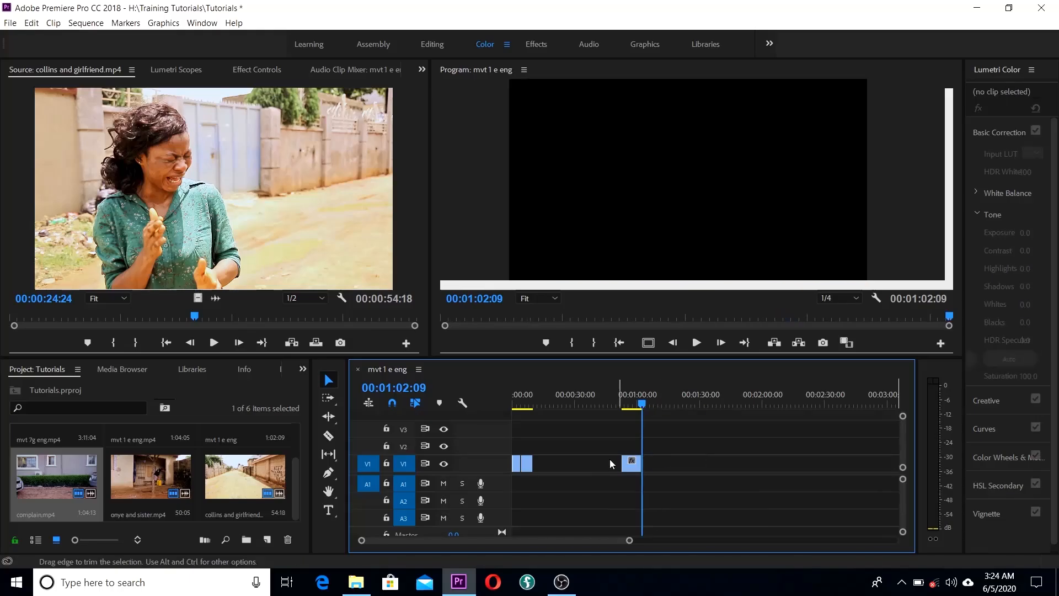
Step: Ripple Delete the gap so the sequence runs 00:00:19:11 back to back
{"action": "right_click", "coordinate": [576, 466]}
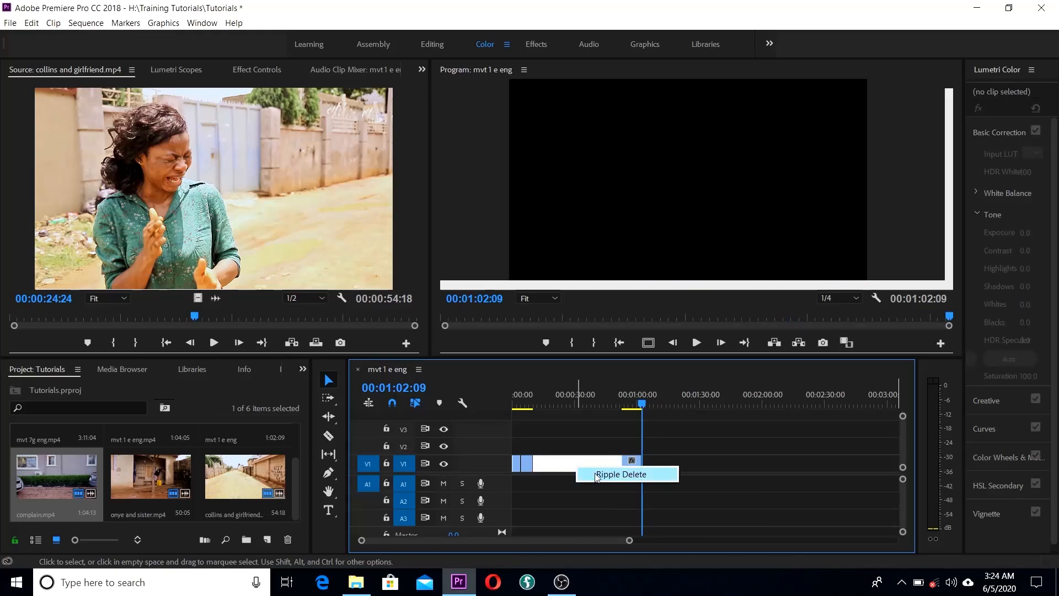
{"action": "left_click", "coordinate": [620, 474]}
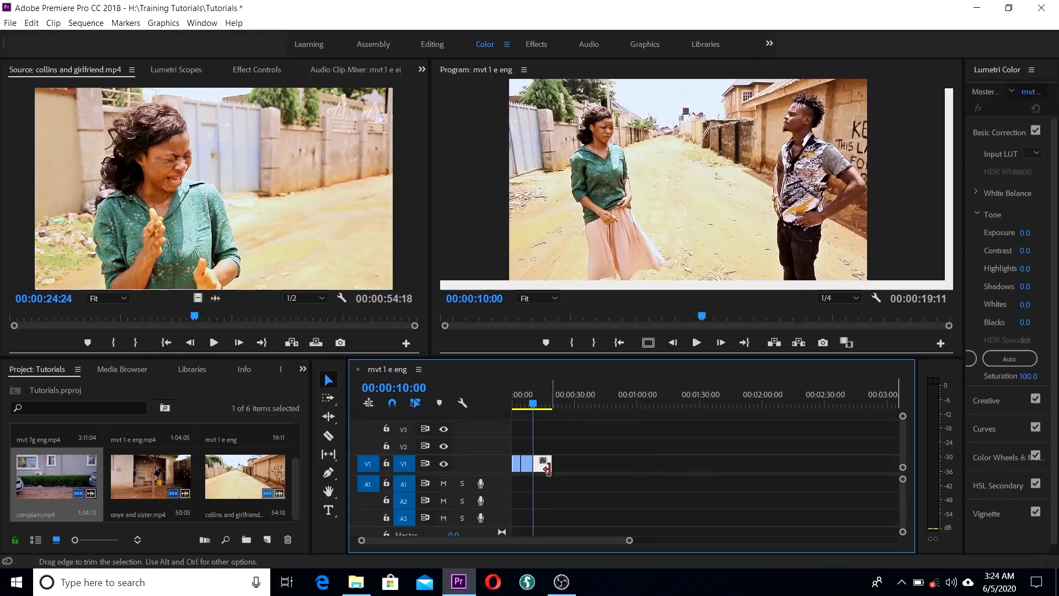
{"action": "key", "text": "ctrl+z"}
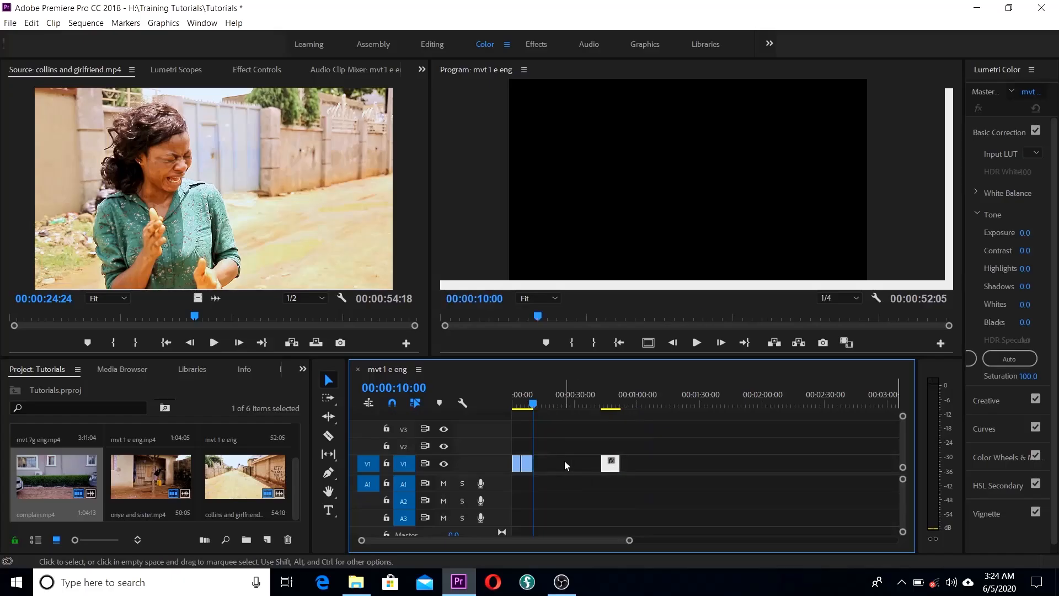
{"action": "right_click", "coordinate": [564, 465]}
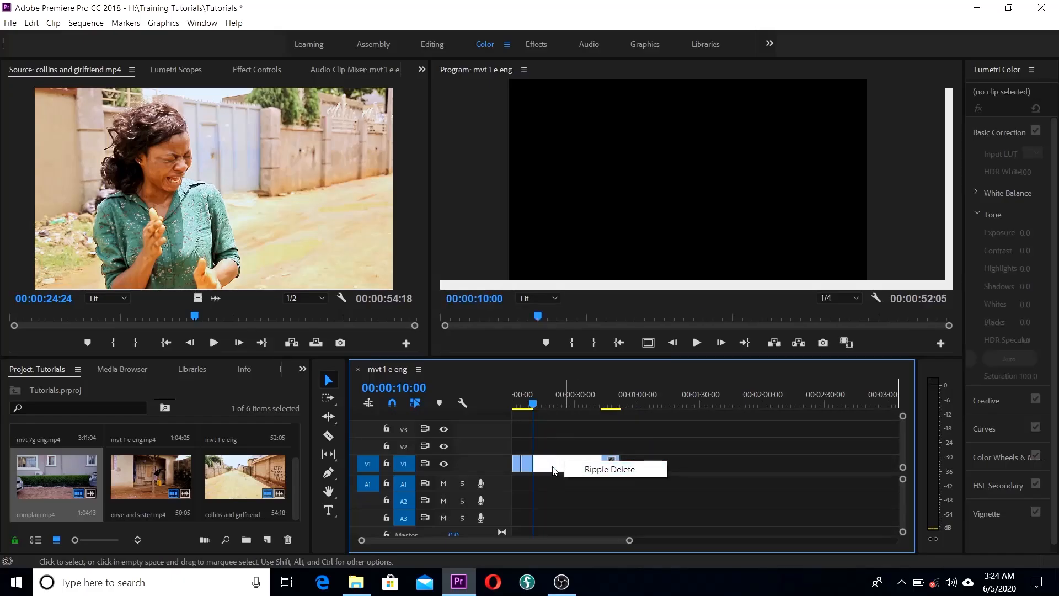
{"action": "left_click", "coordinate": [593, 469]}
{"action": "left_click_drag", "start_coordinate": [533, 406], "coordinate": [510, 409]}
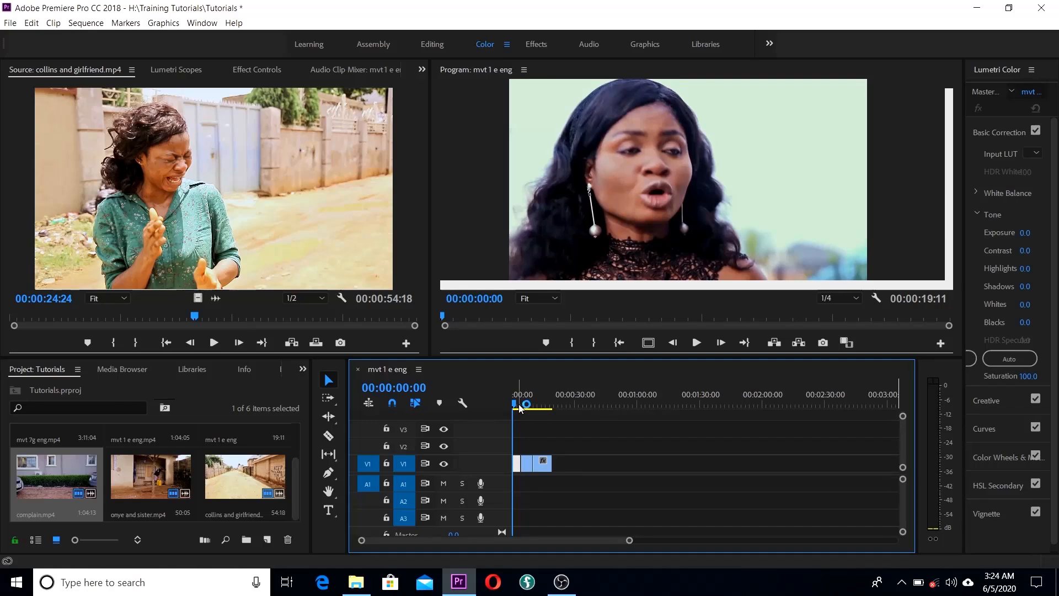
{"action": "mouse_move", "coordinate": [516, 408]}
{"action": "left_mouse_down"}
{"action": "mouse_move", "coordinate": [540, 408]}
{"action": "mouse_move", "coordinate": [498, 410]}
{"action": "left_mouse_up"}
{"action": "left_click_drag", "start_coordinate": [515, 408], "coordinate": [505, 409]}
{"action": "key", "text": "space"}
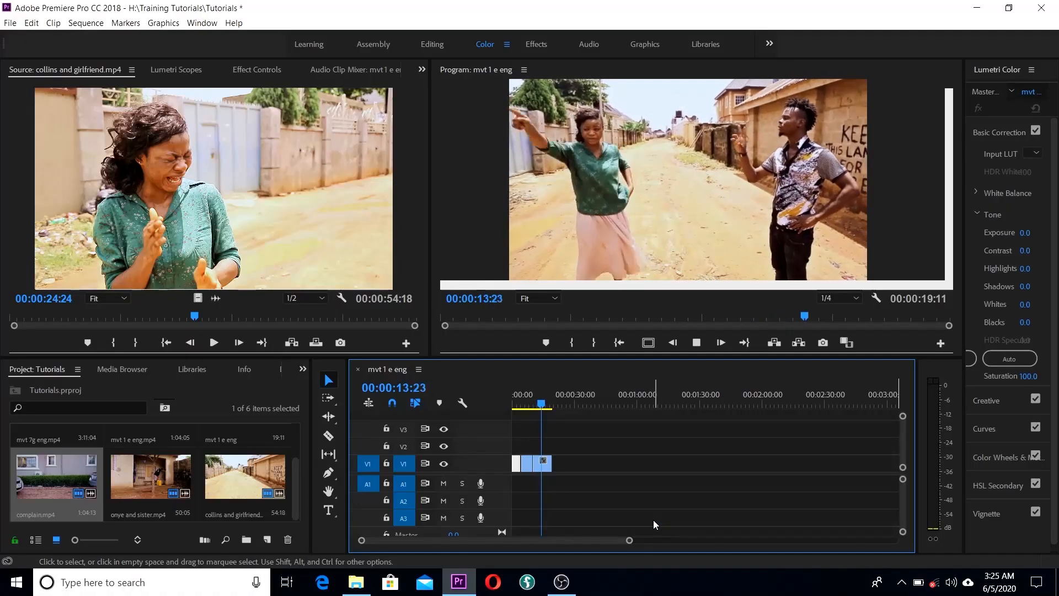
{"action": "key", "text": "space"}
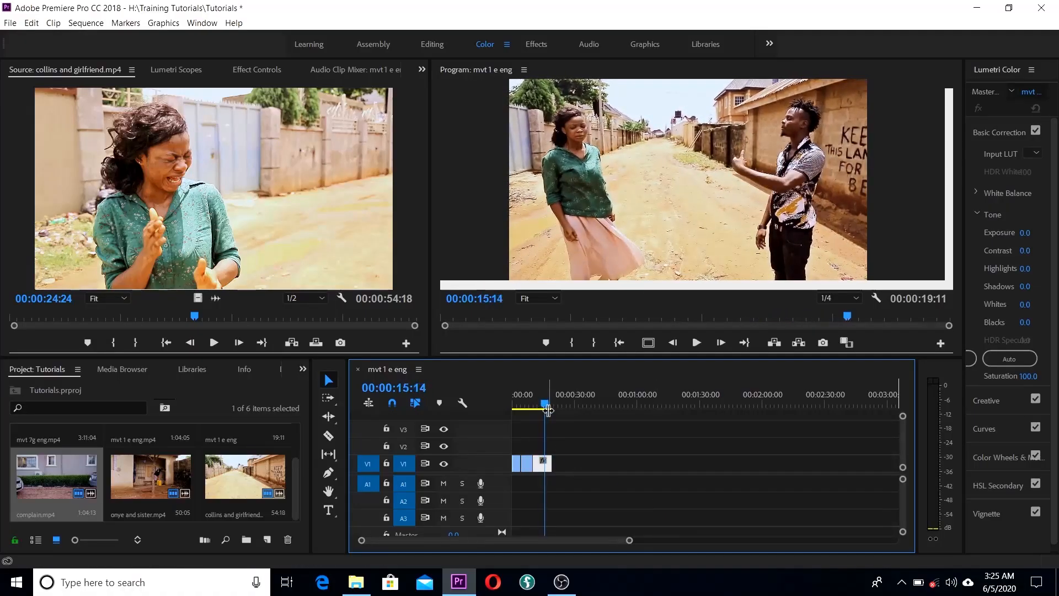
{"action": "left_click_drag", "start_coordinate": [544, 404], "coordinate": [491, 404]}
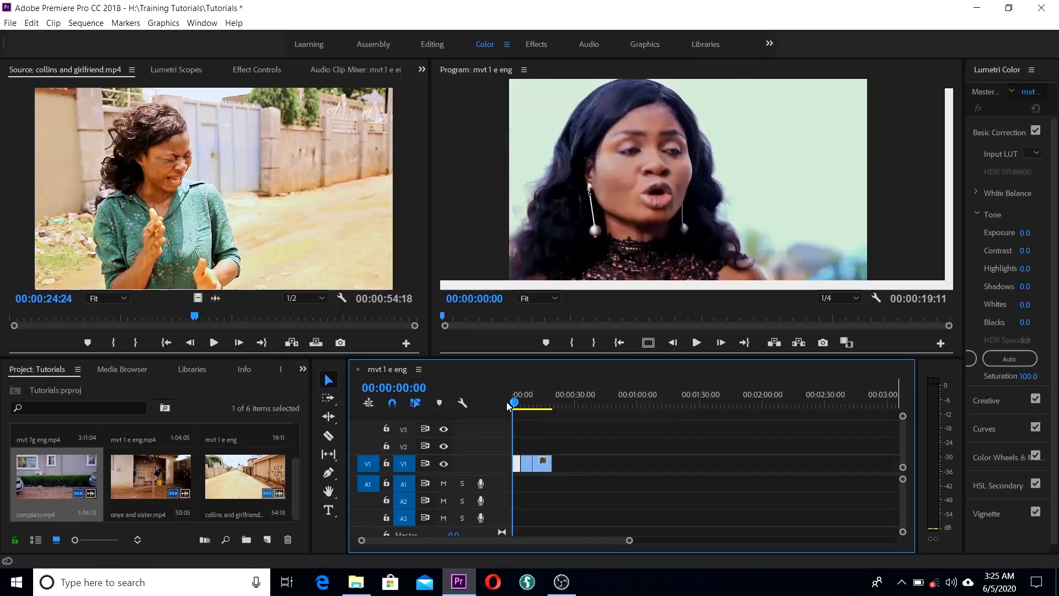
{"action": "left_click_drag", "start_coordinate": [514, 406], "coordinate": [528, 408]}
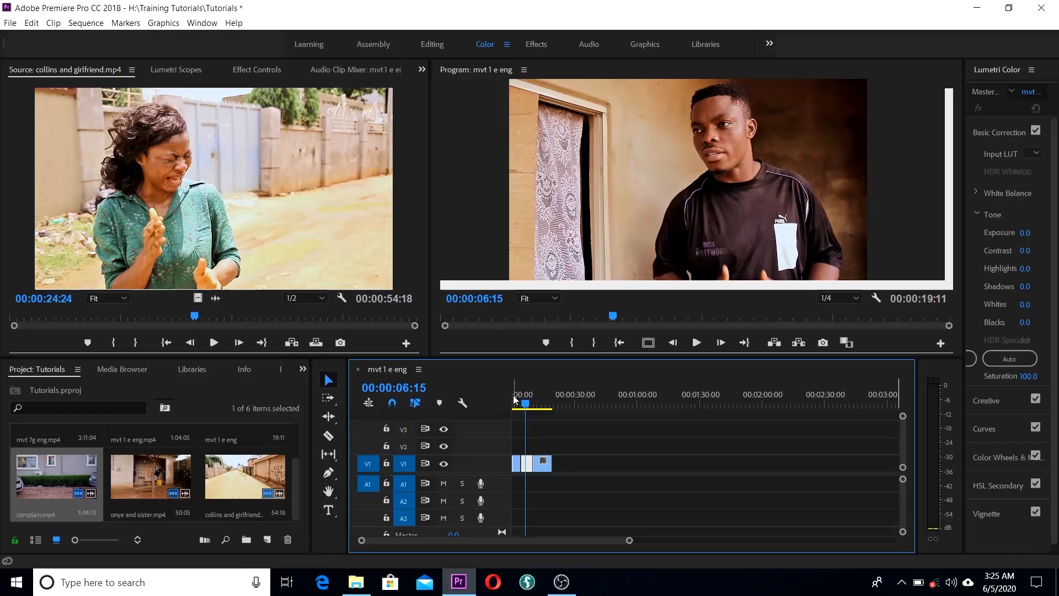
{"action": "left_click_drag", "start_coordinate": [528, 408], "coordinate": [494, 403]}
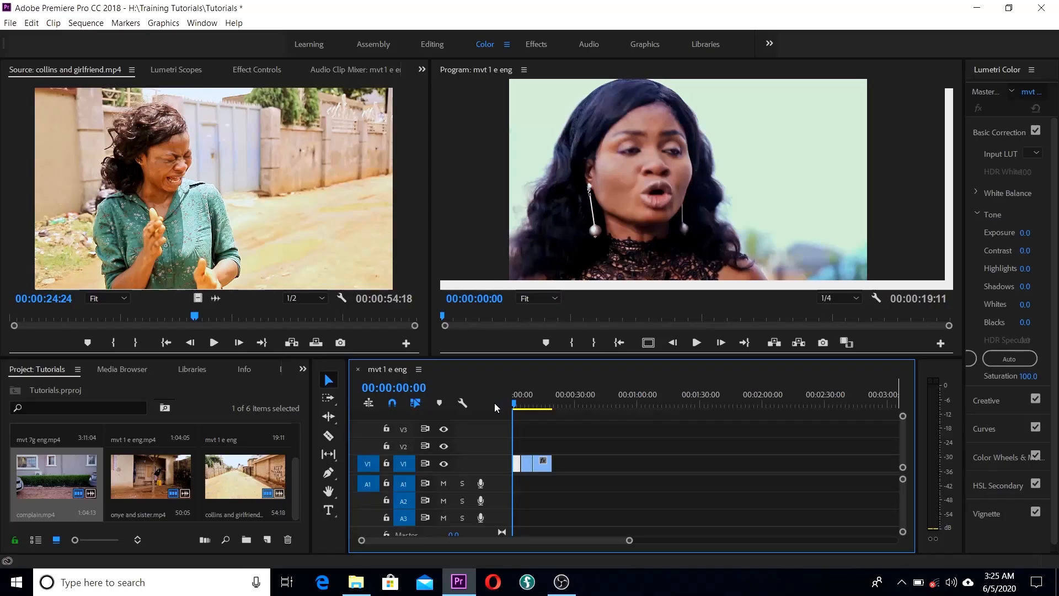
Step: Scrub through the first V1 clip and park the playhead at 00:00:08:15
{"action": "left_click_drag", "start_coordinate": [517, 408], "coordinate": [484, 407]}
{"action": "left_click", "coordinate": [528, 407]}
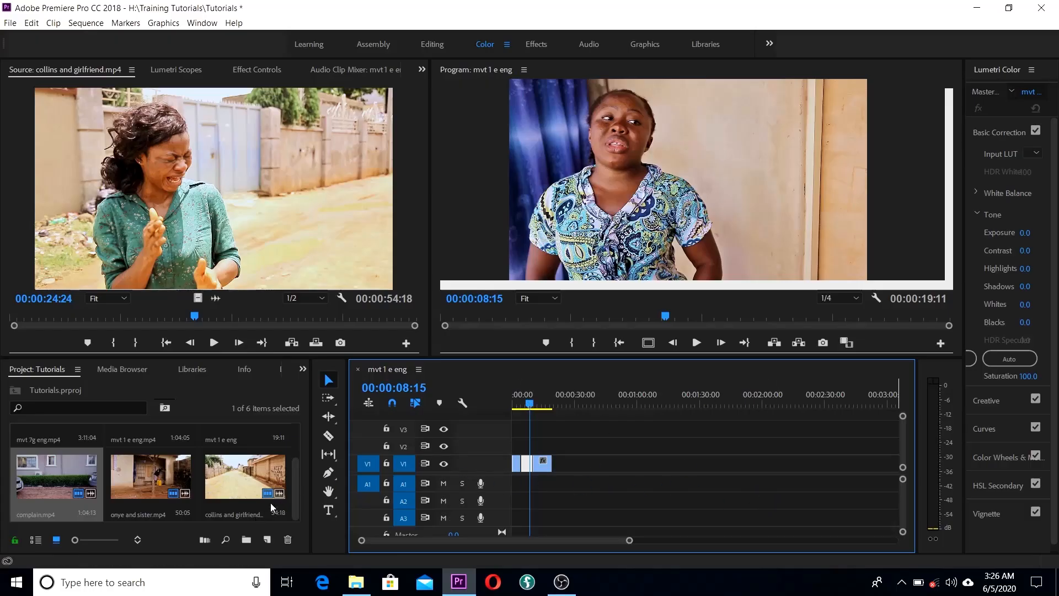
{"action": "mouse_move", "coordinate": [297, 475]}
{"action": "left_mouse_down"}
{"action": "mouse_move", "coordinate": [298, 437]}
{"action": "mouse_move", "coordinate": [303, 483]}
{"action": "left_mouse_up"}
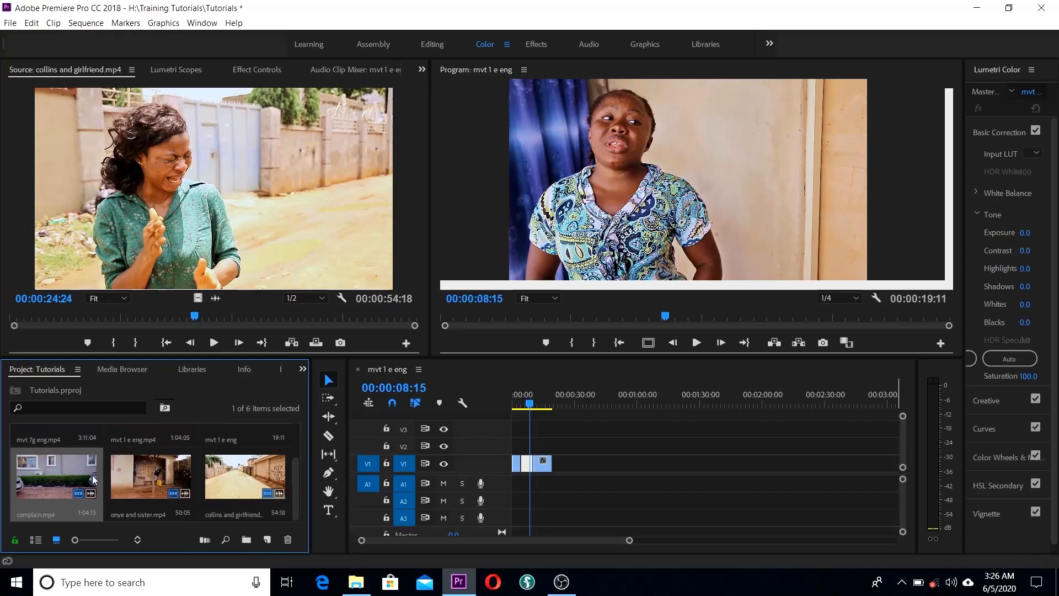
Step: Place complain.mp4 on V1, unlink it and delete its audio
{"action": "left_click_drag", "start_coordinate": [53, 475], "coordinate": [589, 469]}
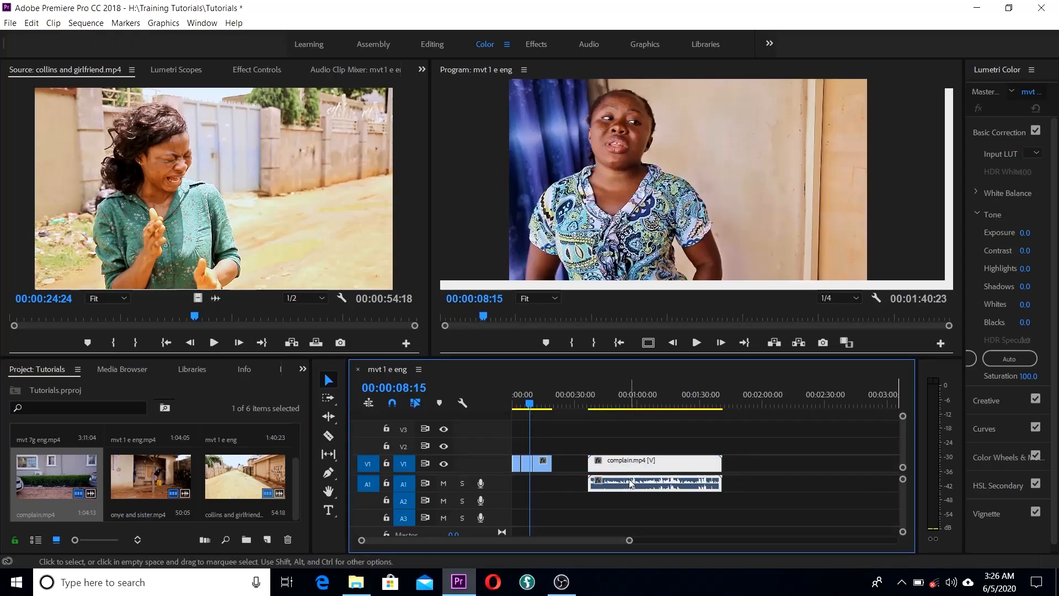
{"action": "right_click", "coordinate": [630, 484]}
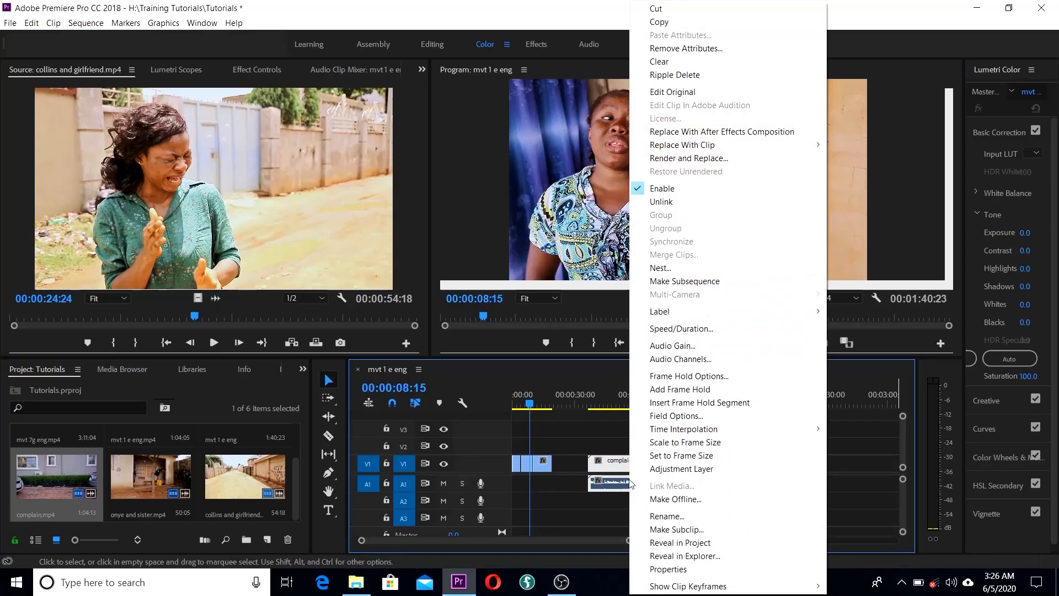
{"action": "left_click", "coordinate": [713, 202]}
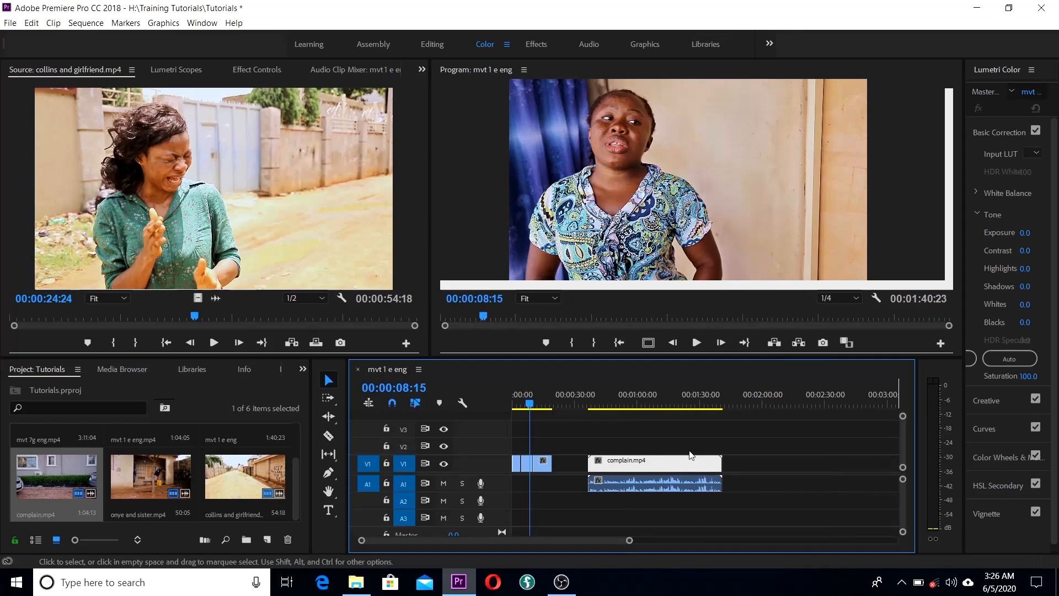
{"action": "left_click", "coordinate": [675, 485]}
{"action": "key", "text": "Delete"}
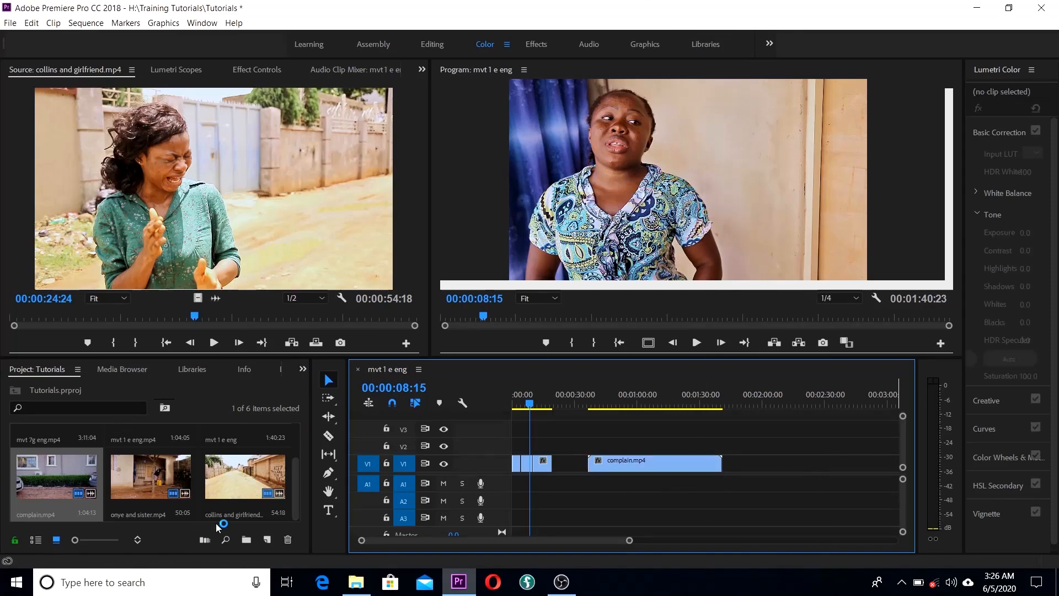
Step: Append onye and sister.mp4 and collins and girlfriend.mp4 after complain.mp4 and save the project
{"action": "left_click_drag", "start_coordinate": [141, 479], "coordinate": [724, 473]}
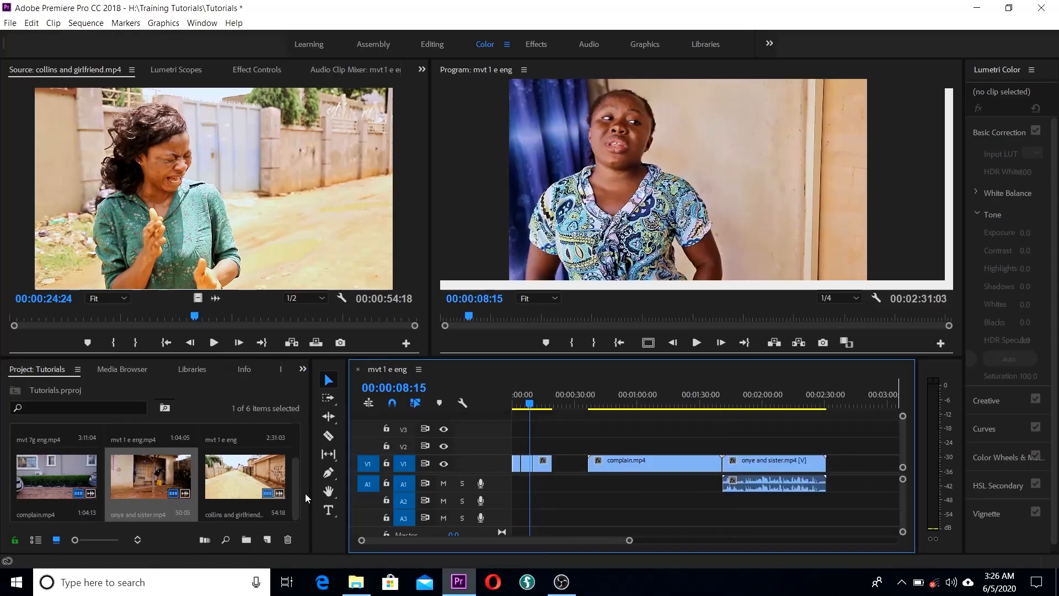
{"action": "mouse_move", "coordinate": [296, 488]}
{"action": "left_mouse_down"}
{"action": "mouse_move", "coordinate": [299, 456]}
{"action": "mouse_move", "coordinate": [297, 490]}
{"action": "left_mouse_up"}
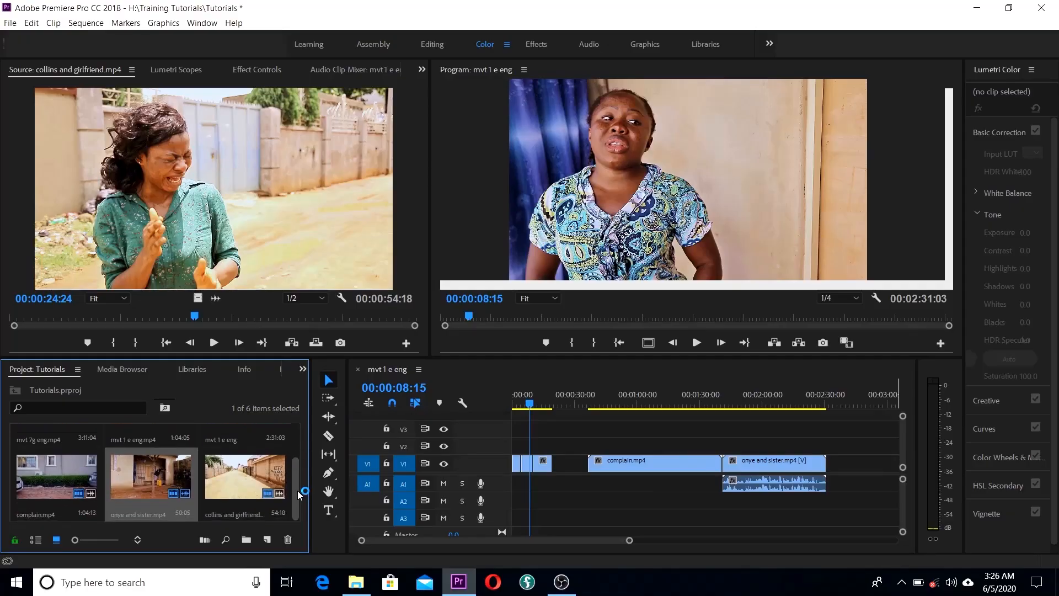
{"action": "left_click_drag", "start_coordinate": [233, 471], "coordinate": [826, 483]}
{"action": "key", "text": "ctrl+s"}
Step: Unlink onye and sister.mp4 and delete its audio clip
{"action": "right_click", "coordinate": [786, 465]}
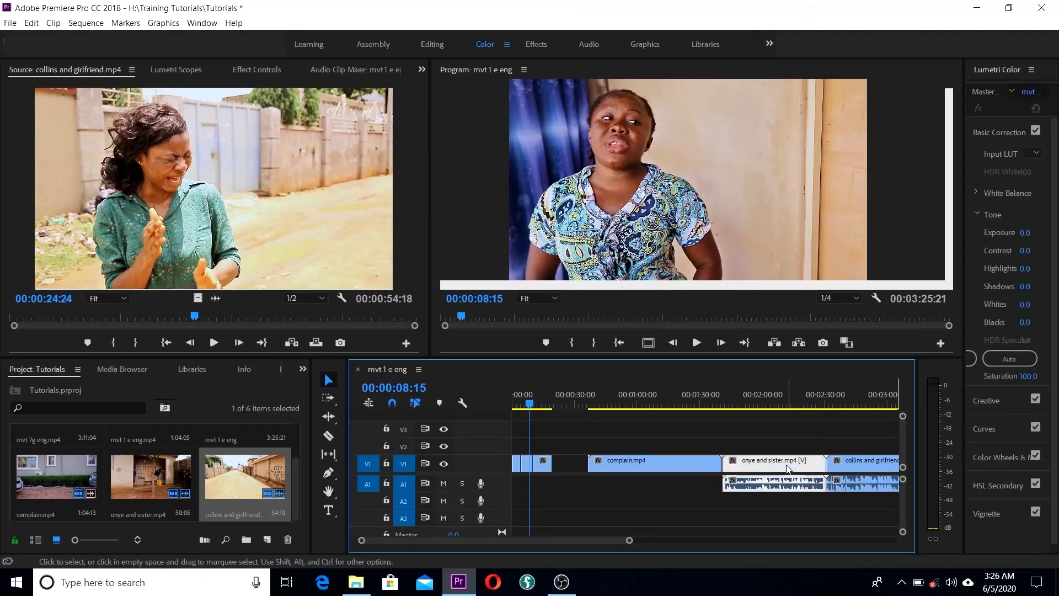
{"action": "left_click", "coordinate": [815, 199]}
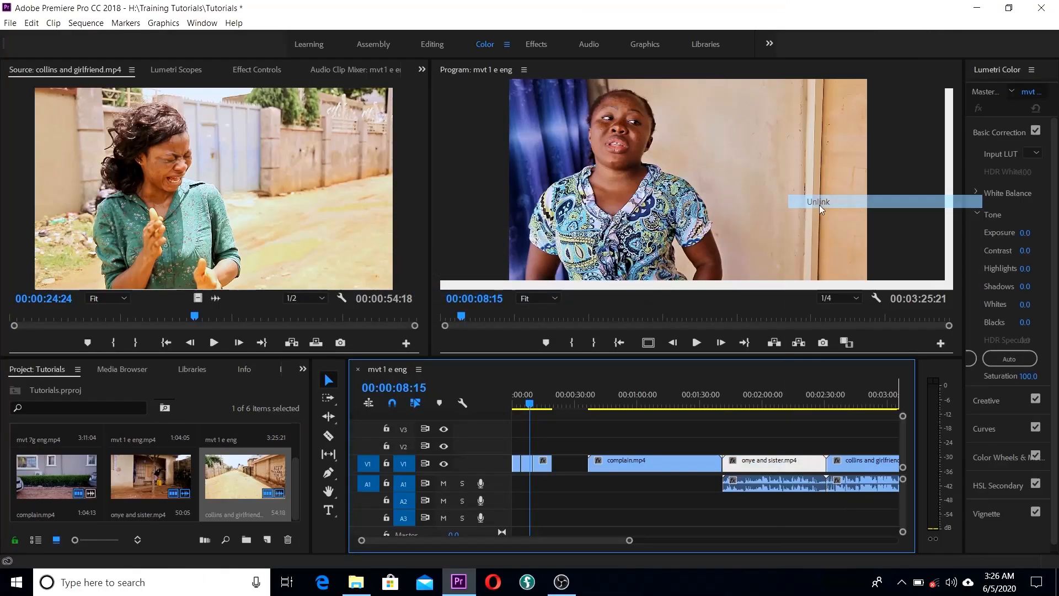
{"action": "left_click", "coordinate": [795, 484]}
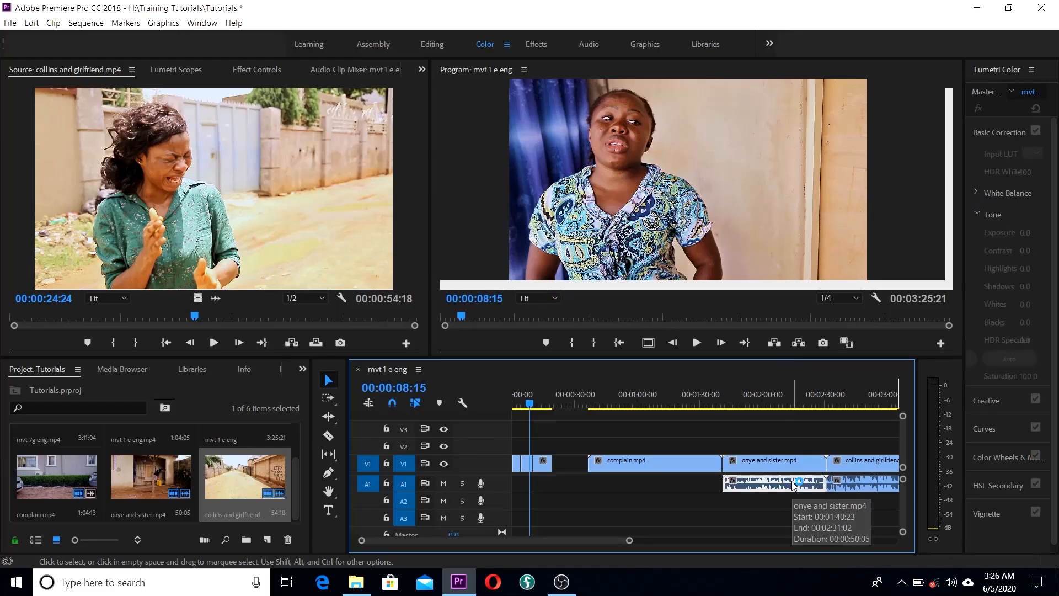
{"action": "key", "text": "Delete"}
Step: Unlink collins and girlfriend.mp4 and delete its audio clip
{"action": "left_click", "coordinate": [865, 486]}
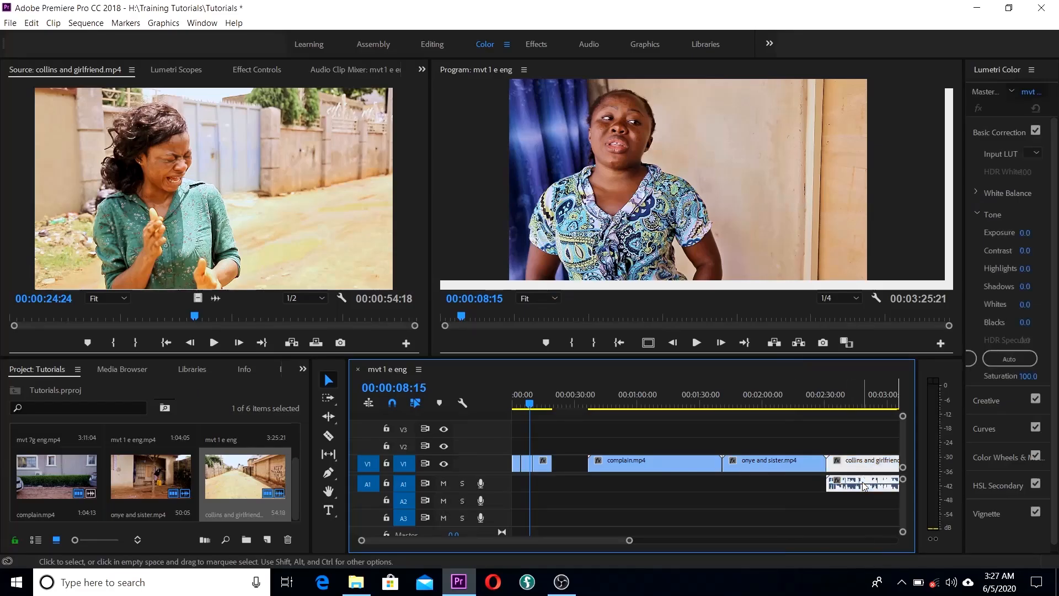
{"action": "right_click", "coordinate": [865, 487]}
{"action": "left_click", "coordinate": [925, 203]}
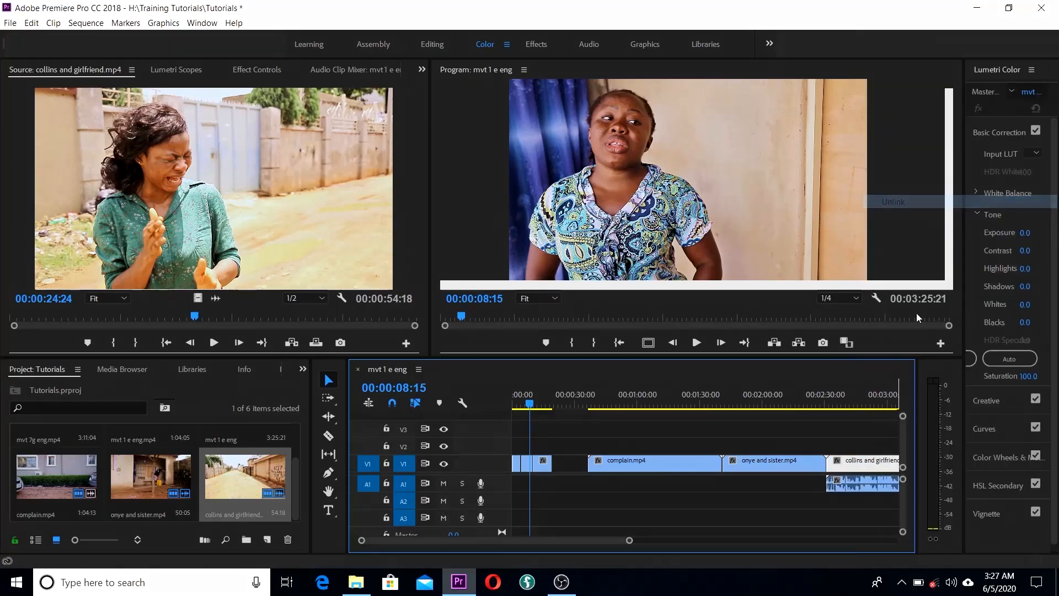
{"action": "left_click", "coordinate": [850, 482]}
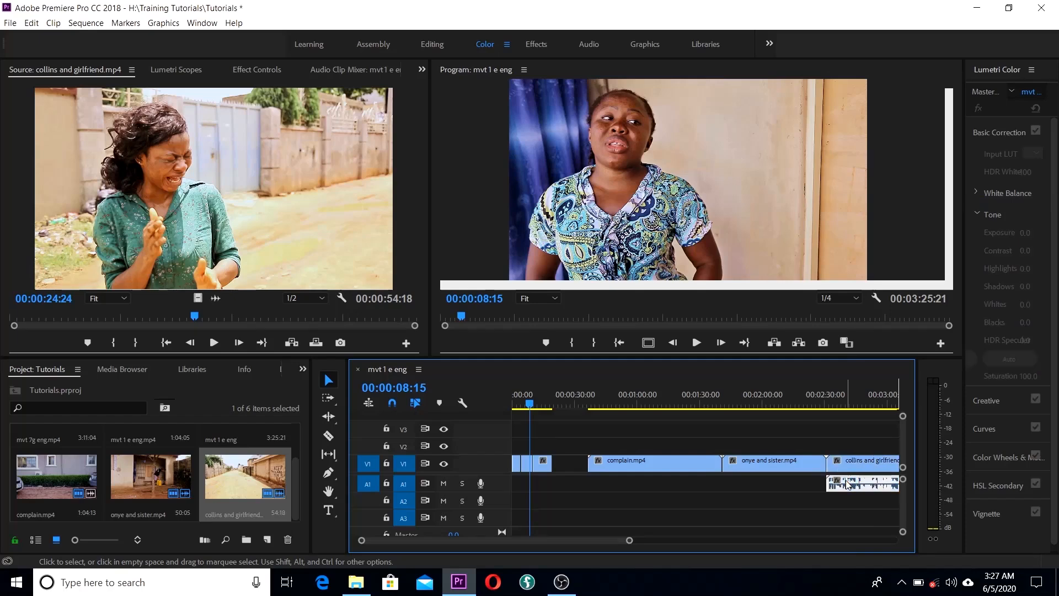
{"action": "key", "text": "Delete"}
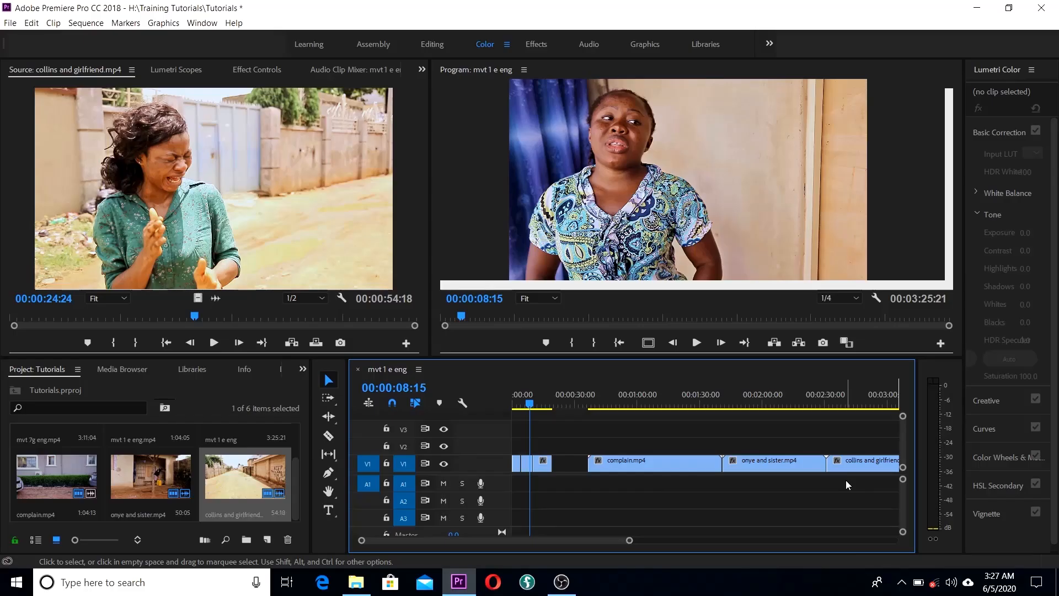
{"action": "key", "text": "minus"}
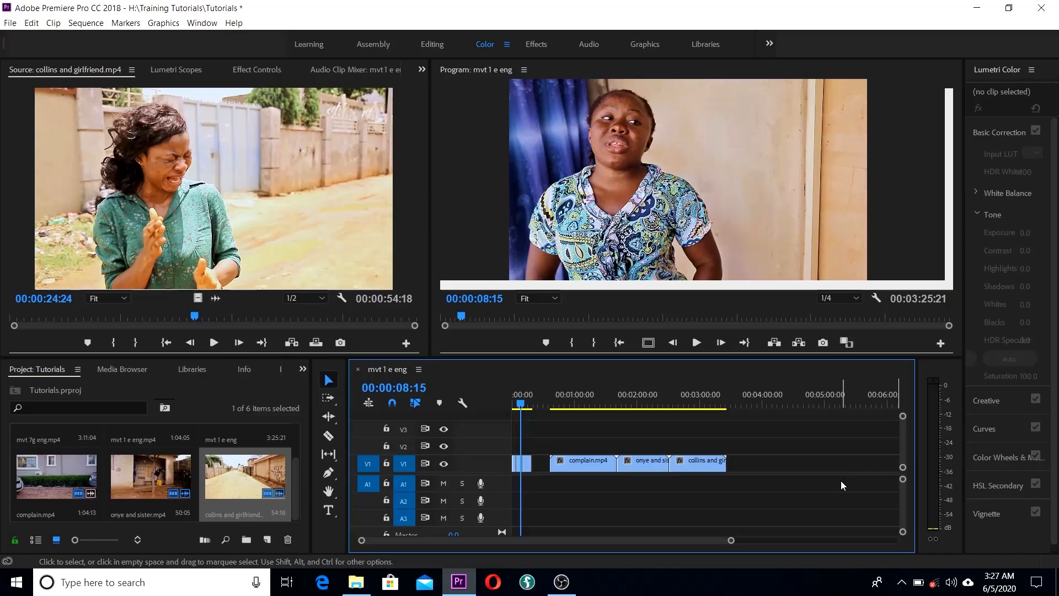
Step: Trim complain.mp4's head to the playhead at 00:00:48:24, then switch to the Ripple Edit tool
{"action": "left_click_drag", "start_coordinate": [523, 407], "coordinate": [579, 413]}
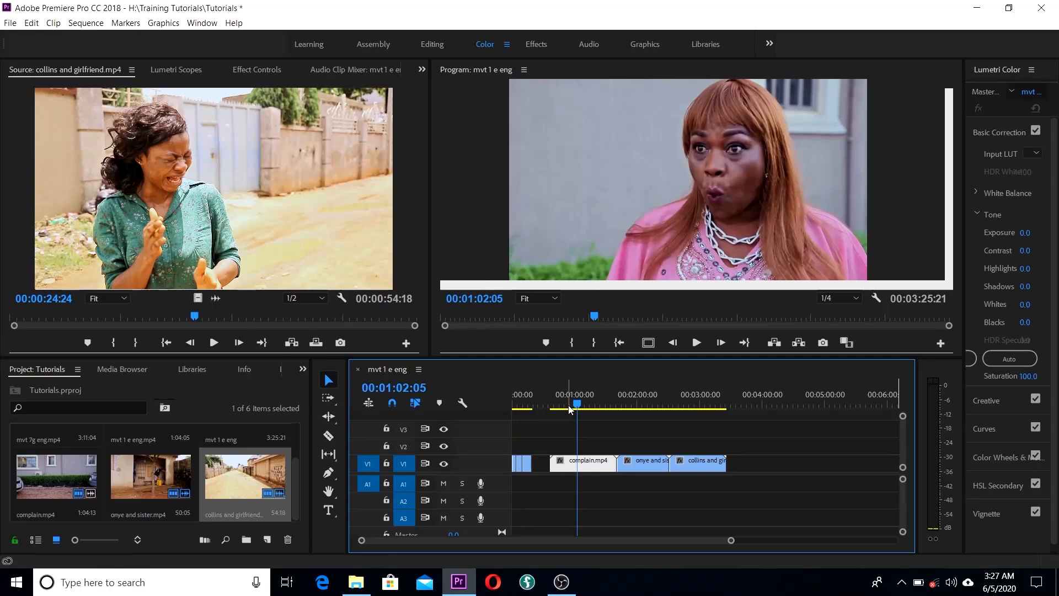
{"action": "mouse_move", "coordinate": [578, 407]}
{"action": "left_mouse_down"}
{"action": "mouse_move", "coordinate": [553, 407]}
{"action": "mouse_move", "coordinate": [563, 408]}
{"action": "left_mouse_up"}
{"action": "left_click_drag", "start_coordinate": [551, 464], "coordinate": [563, 465]}
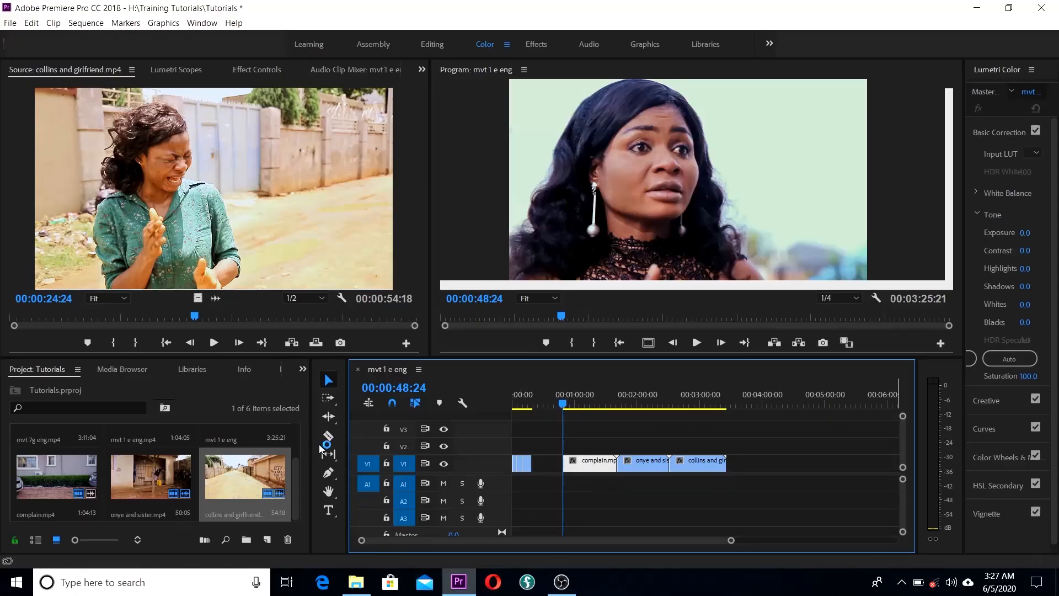
{"action": "left_click", "coordinate": [329, 419]}
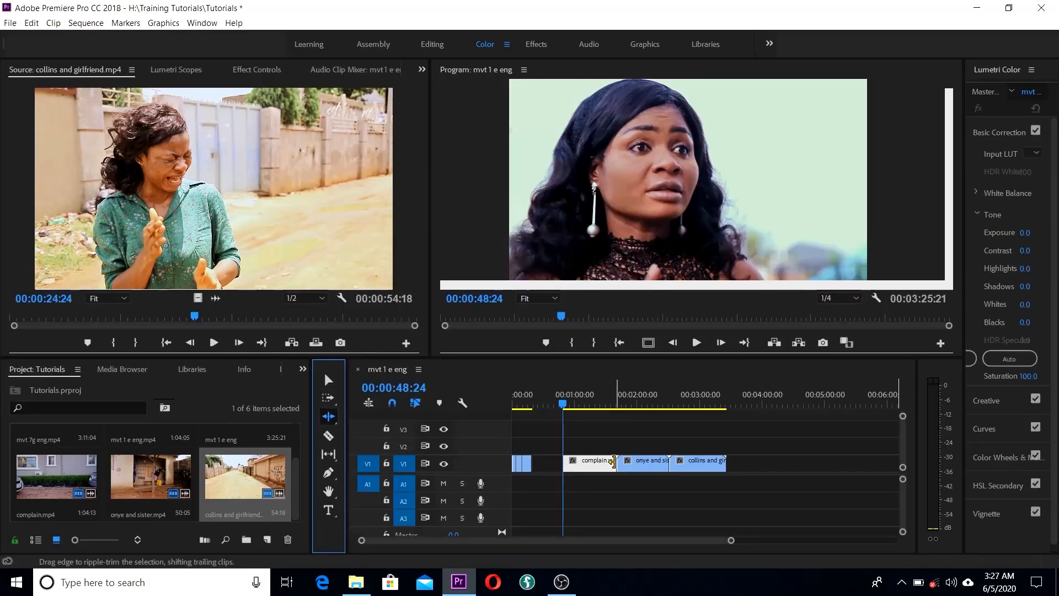
Step: Ripple-trim complain.mp4's end down to 00:00:12:23, pulling the later clips earlier
{"action": "left_click_drag", "start_coordinate": [614, 461], "coordinate": [587, 466]}
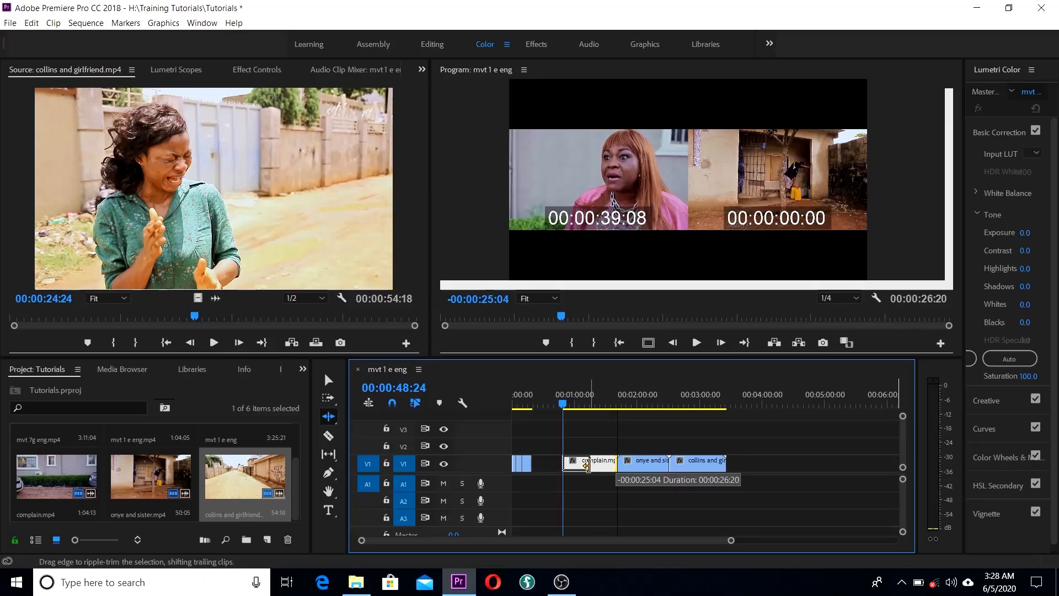
{"action": "left_click_drag", "start_coordinate": [587, 466], "coordinate": [571, 470]}
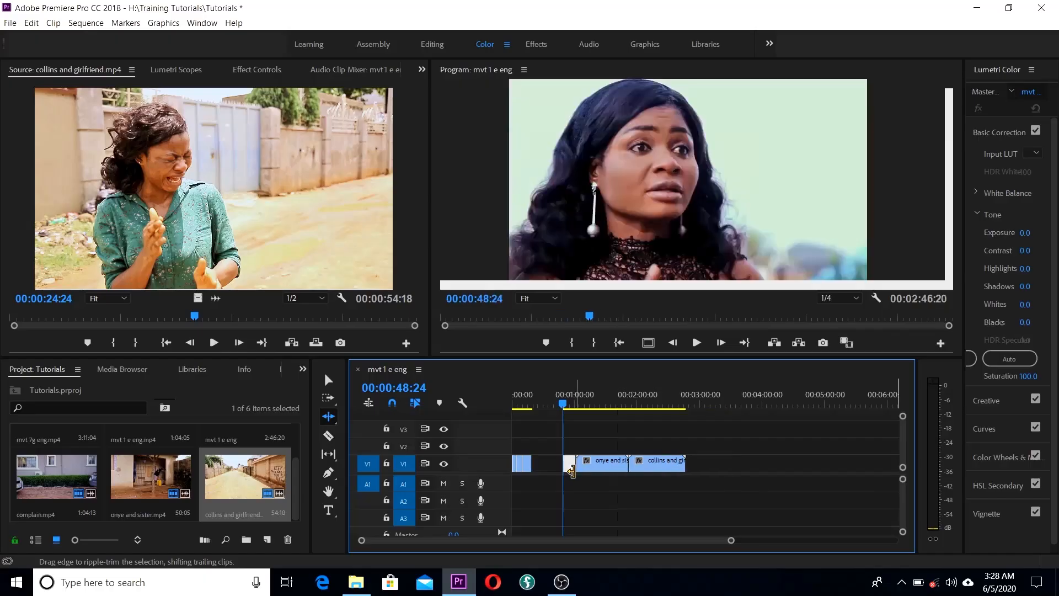
Step: Ripple-trim complain.mp4's out-point further so onye and sister.mp4 follows right after it
{"action": "left_click", "coordinate": [569, 407]}
{"action": "left_click_drag", "start_coordinate": [567, 405], "coordinate": [565, 408]}
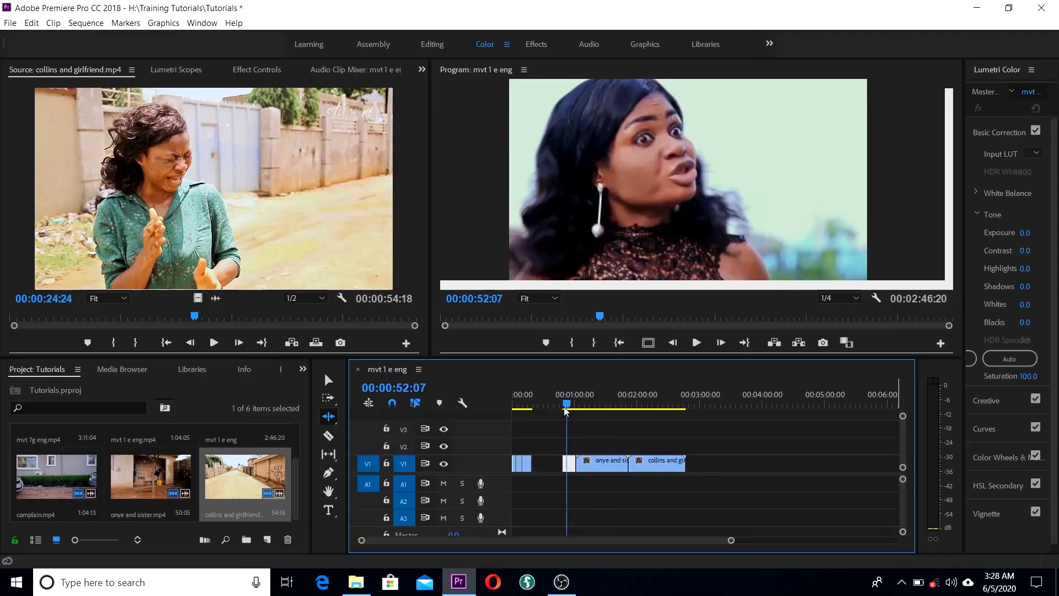
{"action": "left_click_drag", "start_coordinate": [568, 466], "coordinate": [571, 466]}
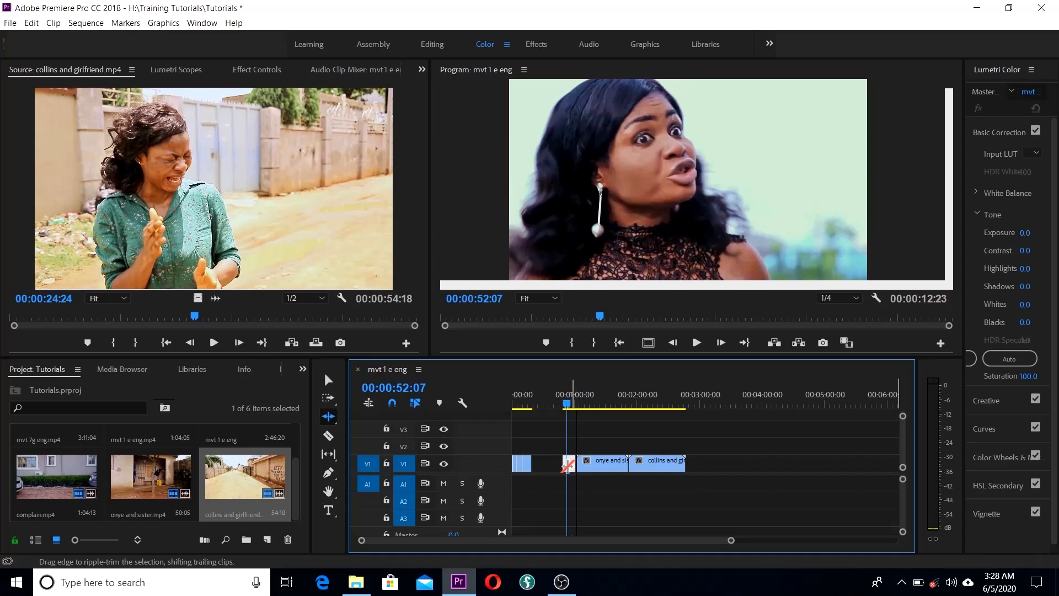
{"action": "key", "text": "equal"}
{"action": "key", "text": "equal"}
{"action": "key", "text": "equal"}
{"action": "key", "text": "equal"}
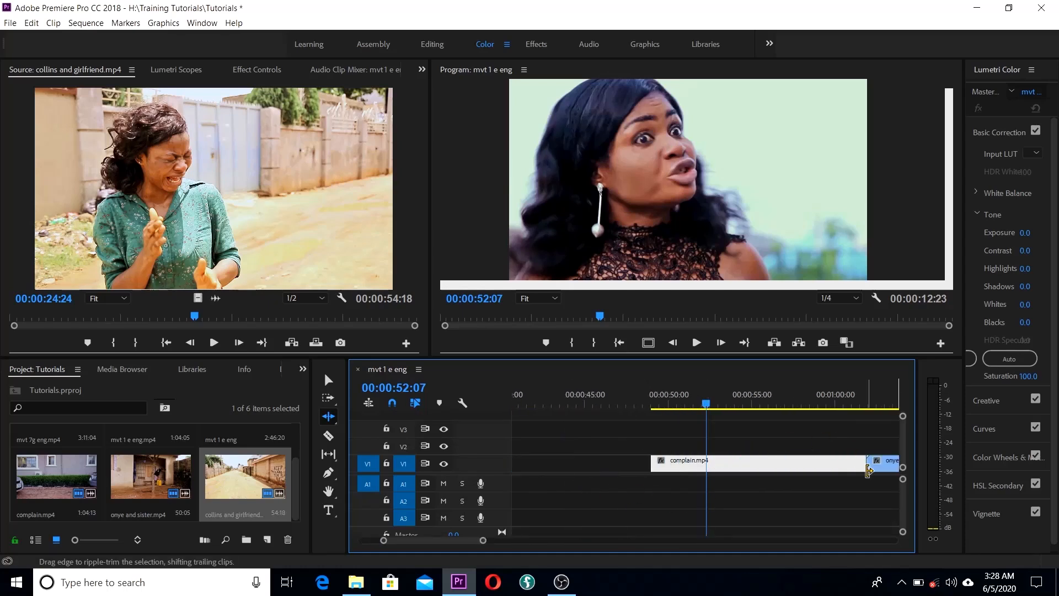
{"action": "left_click_drag", "start_coordinate": [861, 465], "coordinate": [702, 478]}
{"action": "left_click_drag", "start_coordinate": [704, 406], "coordinate": [665, 430]}
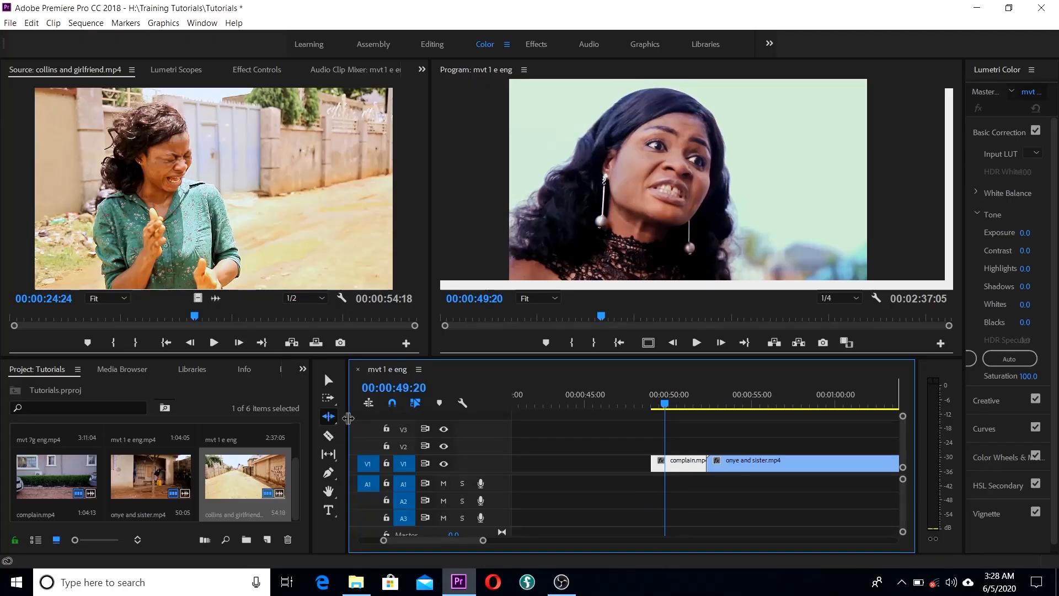
{"action": "left_click_drag", "start_coordinate": [657, 408], "coordinate": [743, 438]}
{"action": "scroll", "coordinate": [745, 438], "scroll_direction": "down", "scroll_amount": 5}
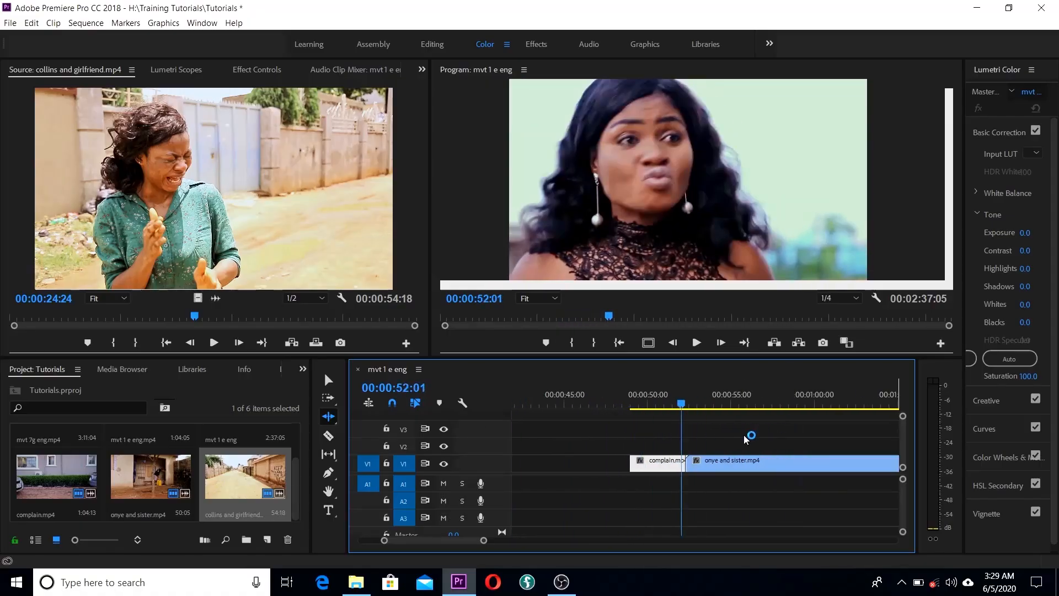
Step: Ripple-trim about five seconds off the start of onye and sister.mp4
{"action": "left_click_drag", "start_coordinate": [561, 411], "coordinate": [653, 411]}
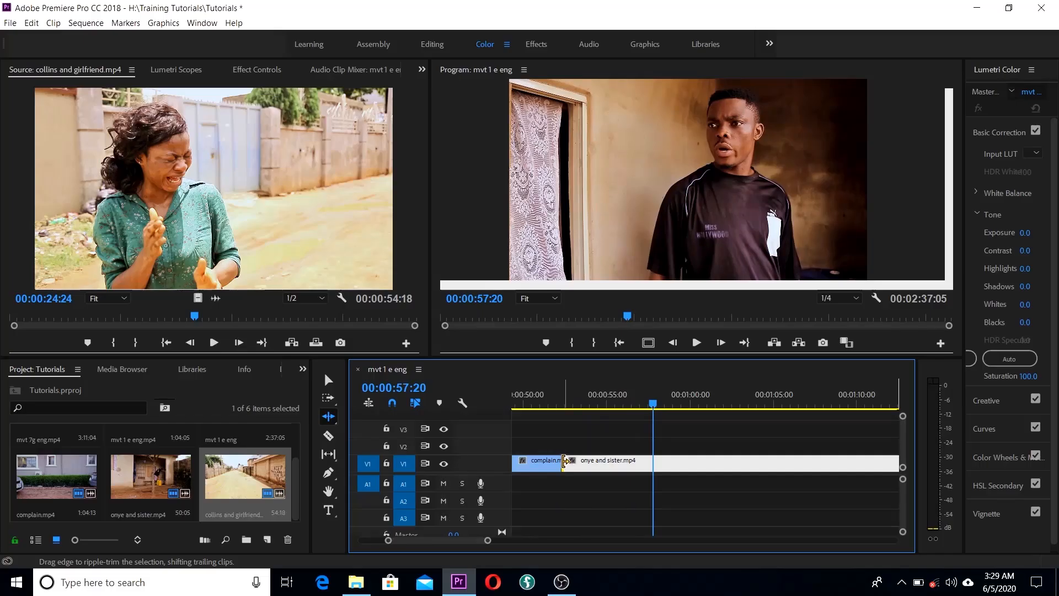
{"action": "left_click_drag", "start_coordinate": [564, 461], "coordinate": [571, 461]}
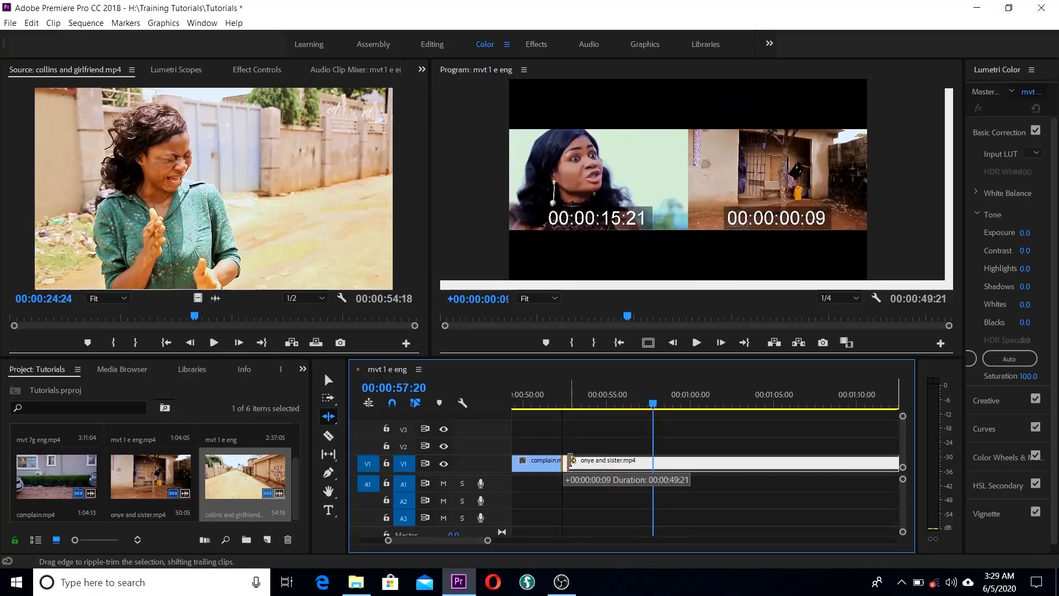
{"action": "left_click_drag", "start_coordinate": [572, 462], "coordinate": [653, 464]}
Step: Save, then ripple-trim onye and sister.mp4's tail to the playhead at 00:00:52:06
{"action": "key", "text": "ctrl+s"}
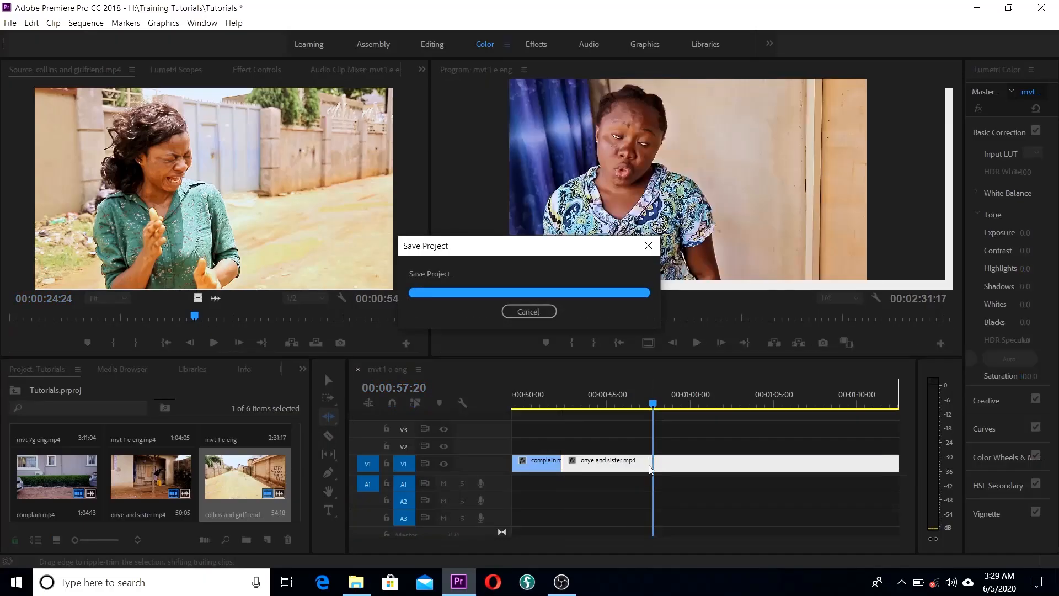
{"action": "left_click", "coordinate": [547, 403]}
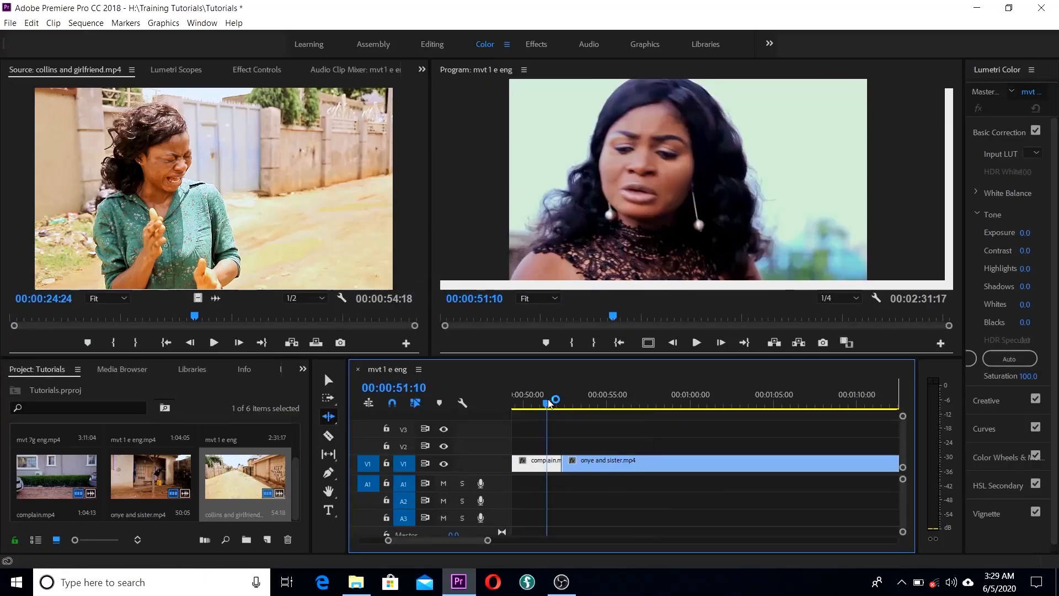
{"action": "left_click_drag", "start_coordinate": [548, 404], "coordinate": [582, 411]}
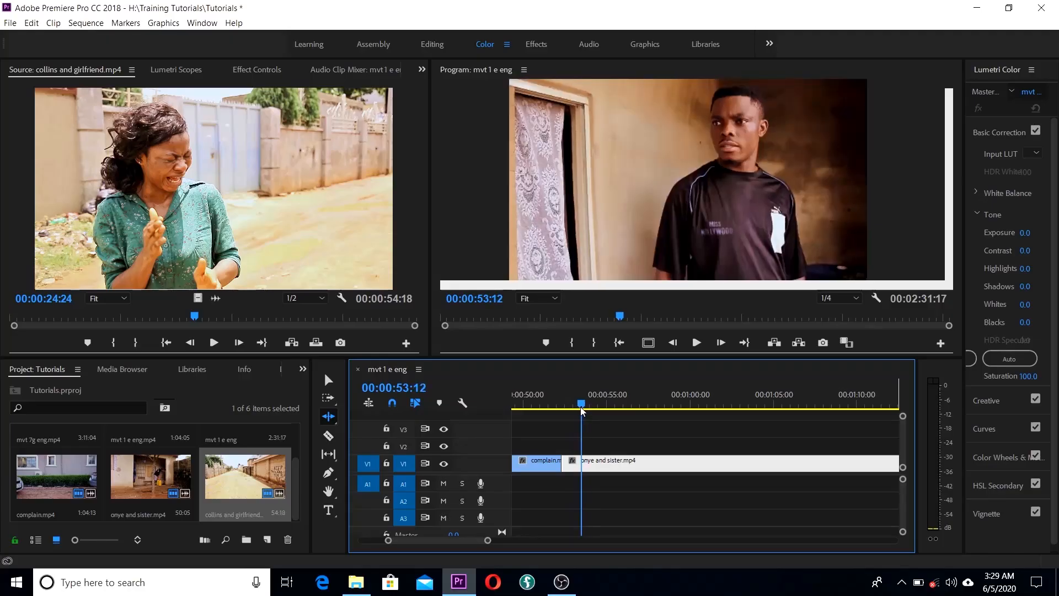
{"action": "scroll", "coordinate": [676, 483], "scroll_direction": "down", "scroll_amount": 1}
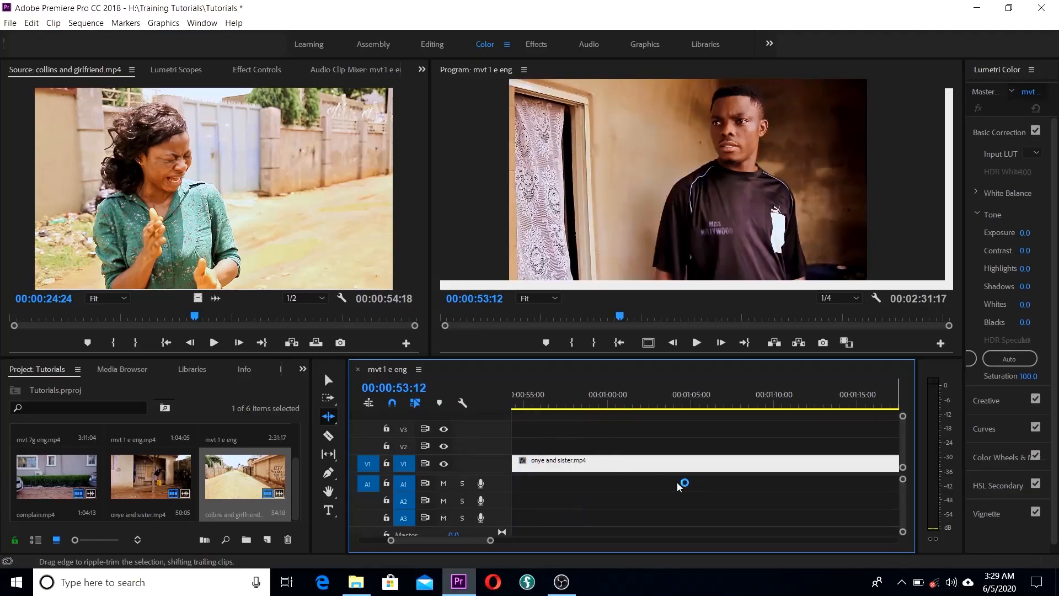
{"action": "key", "text": "minus"}
{"action": "key", "text": "minus"}
{"action": "key", "text": "minus"}
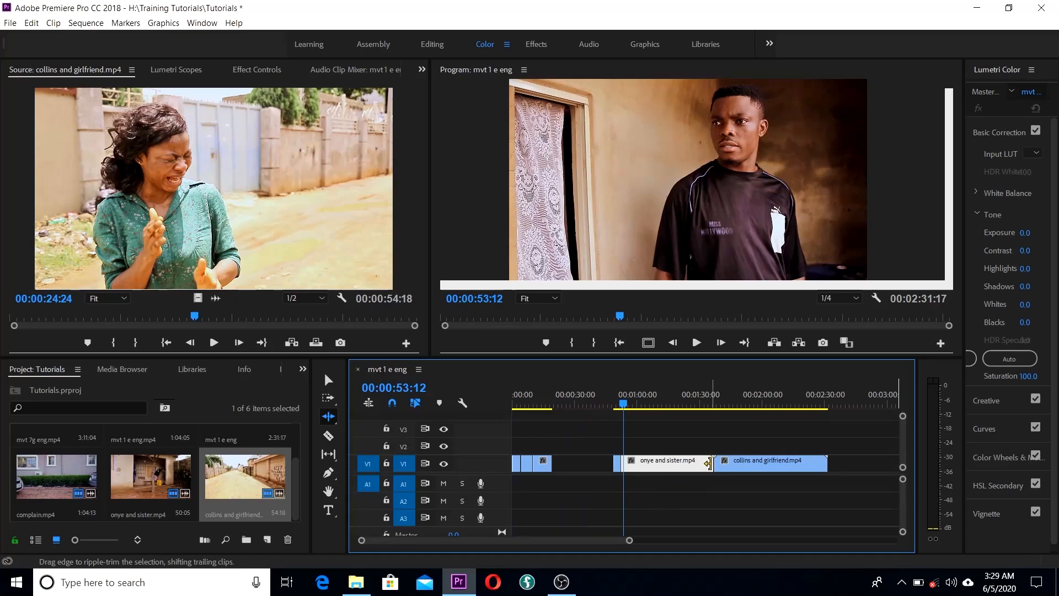
{"action": "left_click_drag", "start_coordinate": [707, 463], "coordinate": [621, 475]}
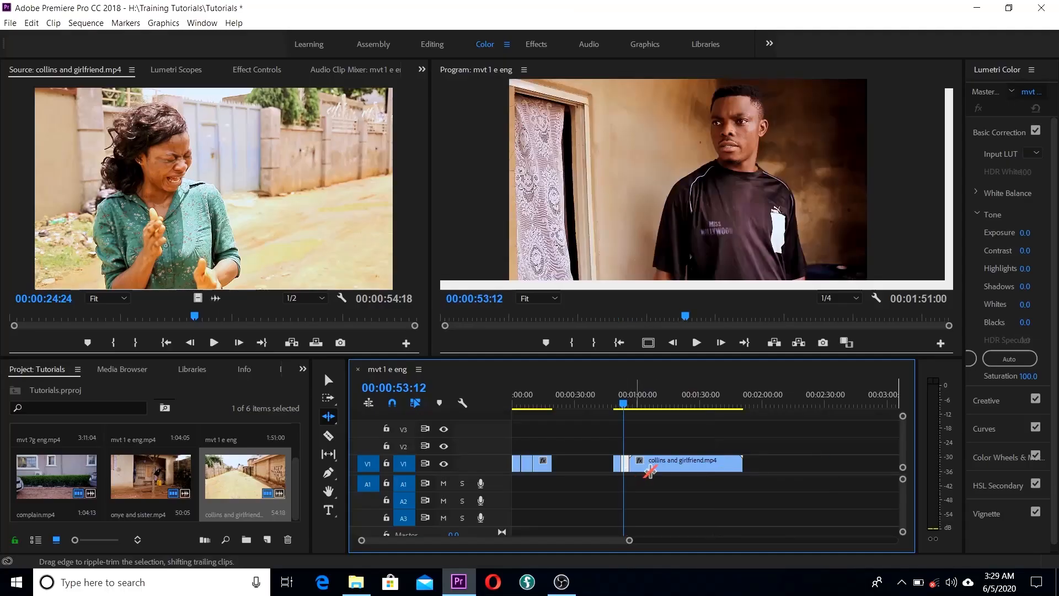
{"action": "left_click_drag", "start_coordinate": [619, 404], "coordinate": [626, 414]}
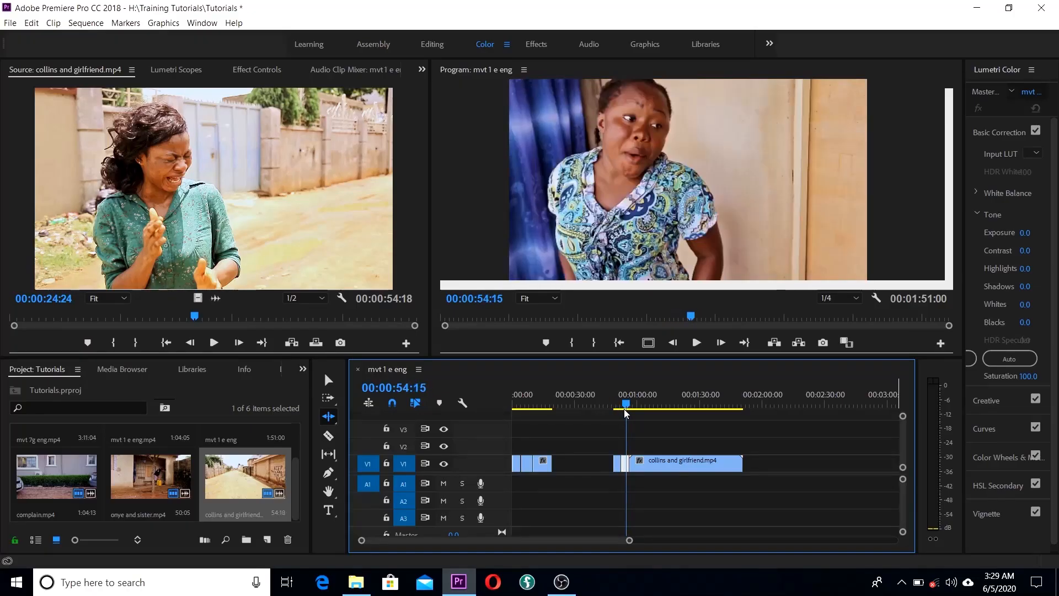
{"action": "key", "text": "equal"}
{"action": "key", "text": "equal"}
{"action": "key", "text": "equal"}
{"action": "key", "text": "equal"}
{"action": "key", "text": "equal"}
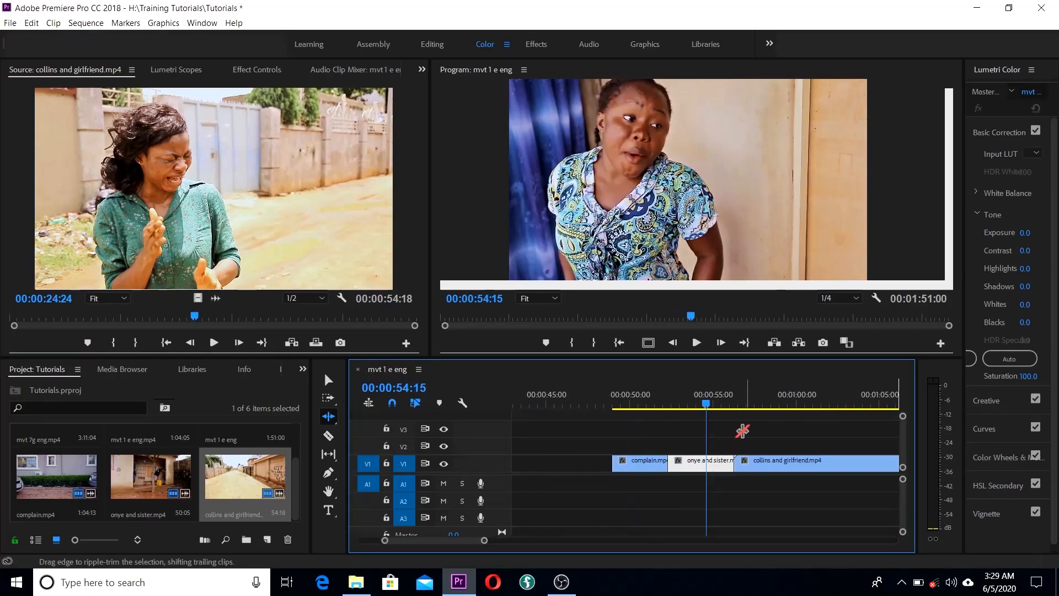
{"action": "left_click_drag", "start_coordinate": [710, 414], "coordinate": [624, 419]}
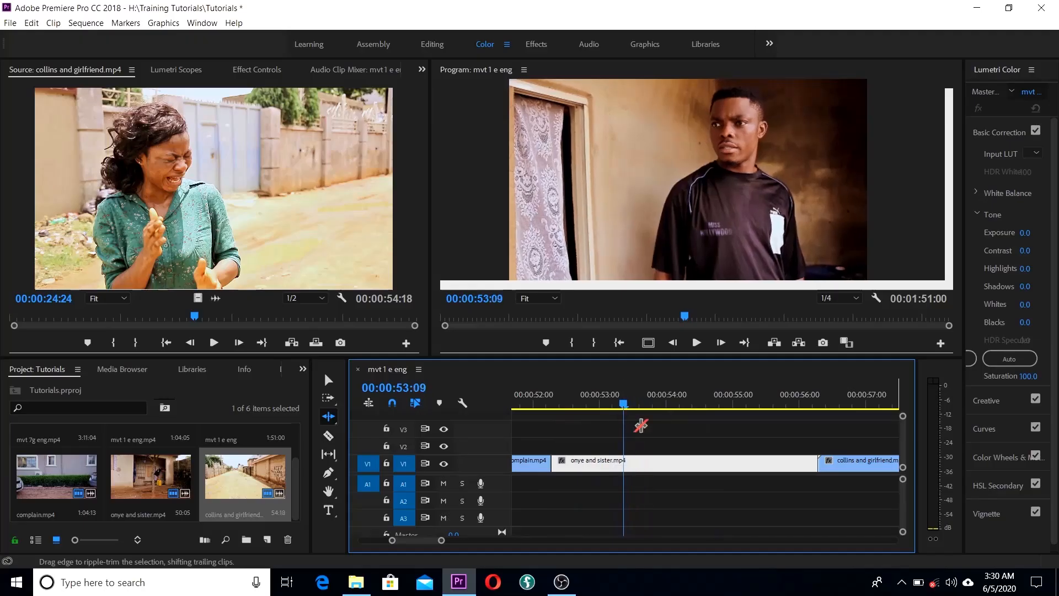
{"action": "mouse_move", "coordinate": [822, 461]}
{"action": "left_mouse_down"}
{"action": "mouse_move", "coordinate": [626, 411]}
{"action": "mouse_move", "coordinate": [529, 426]}
{"action": "mouse_move", "coordinate": [815, 450]}
{"action": "left_mouse_up"}
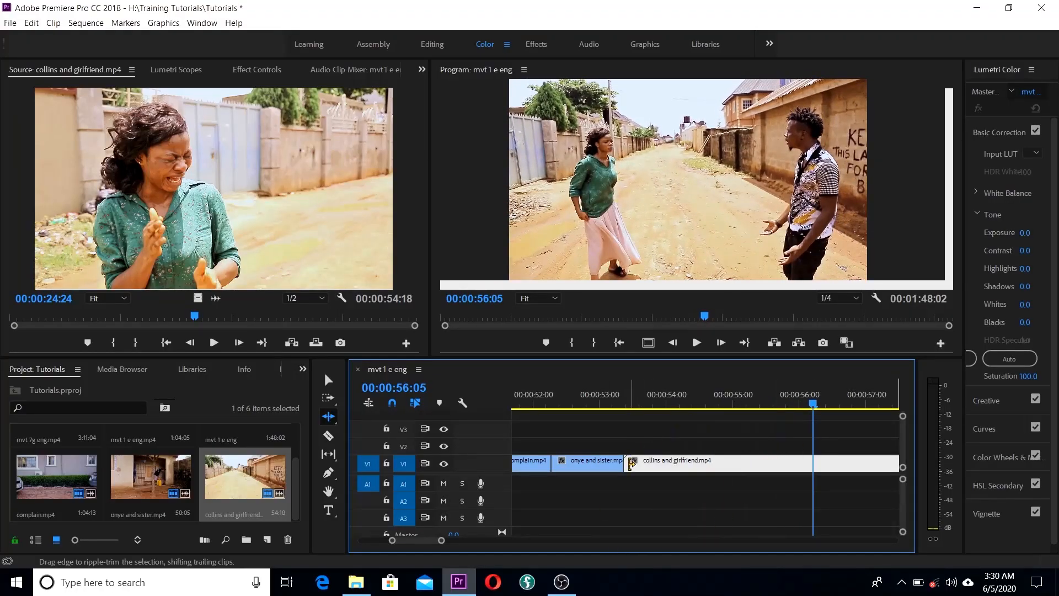
Step: Ripple-trim both edges of collins and girlfriend.mp4 so the sequence ends at 00:00:56:00
{"action": "left_click_drag", "start_coordinate": [628, 465], "coordinate": [815, 483]}
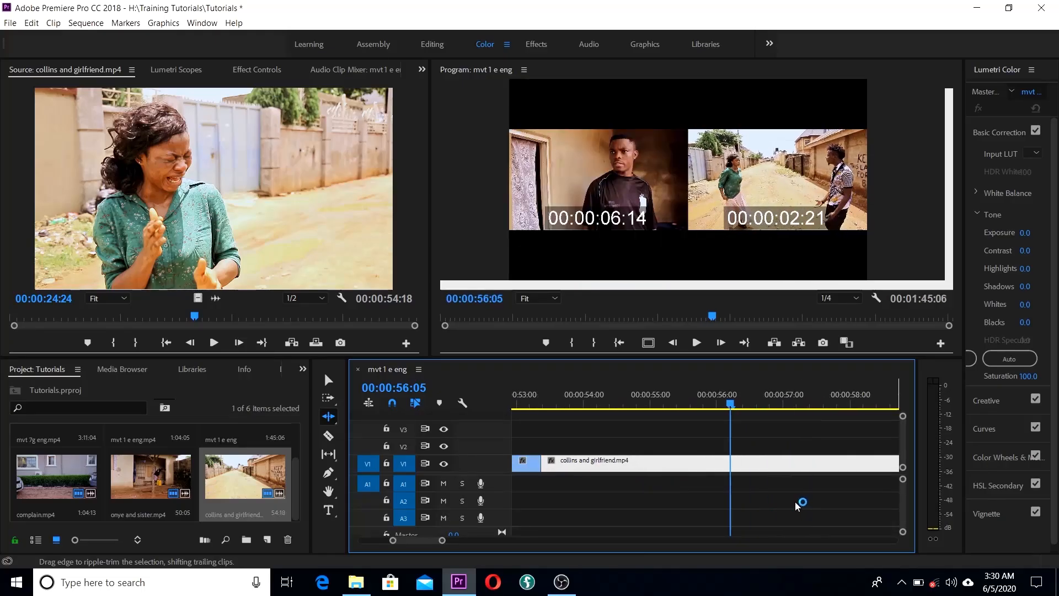
{"action": "left_click_drag", "start_coordinate": [710, 407], "coordinate": [709, 430]}
{"action": "scroll", "coordinate": [698, 490], "scroll_direction": "down", "scroll_amount": 3}
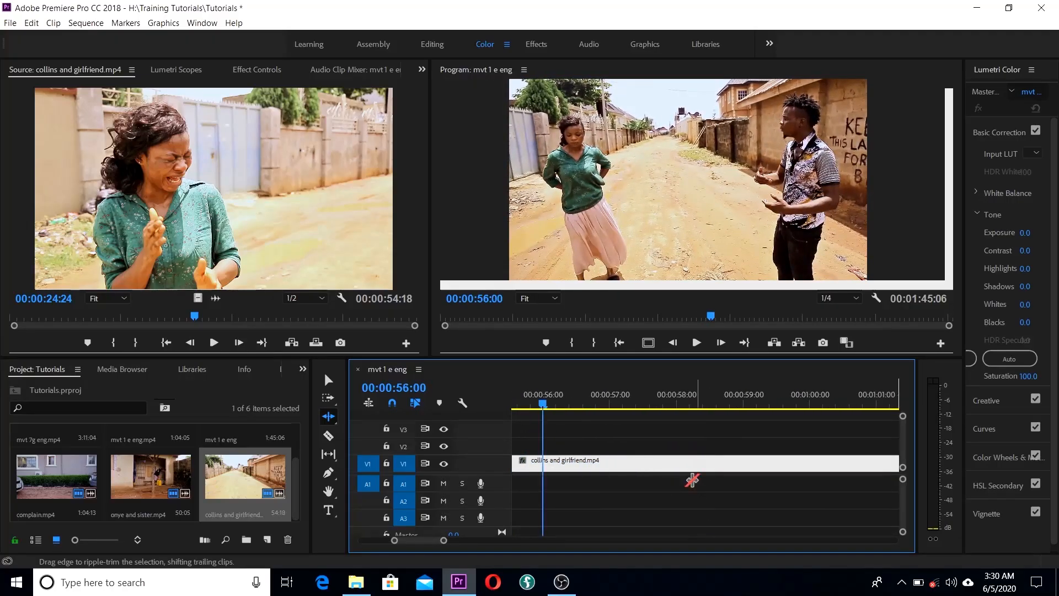
{"action": "scroll", "coordinate": [696, 480], "scroll_direction": "down", "scroll_amount": 5}
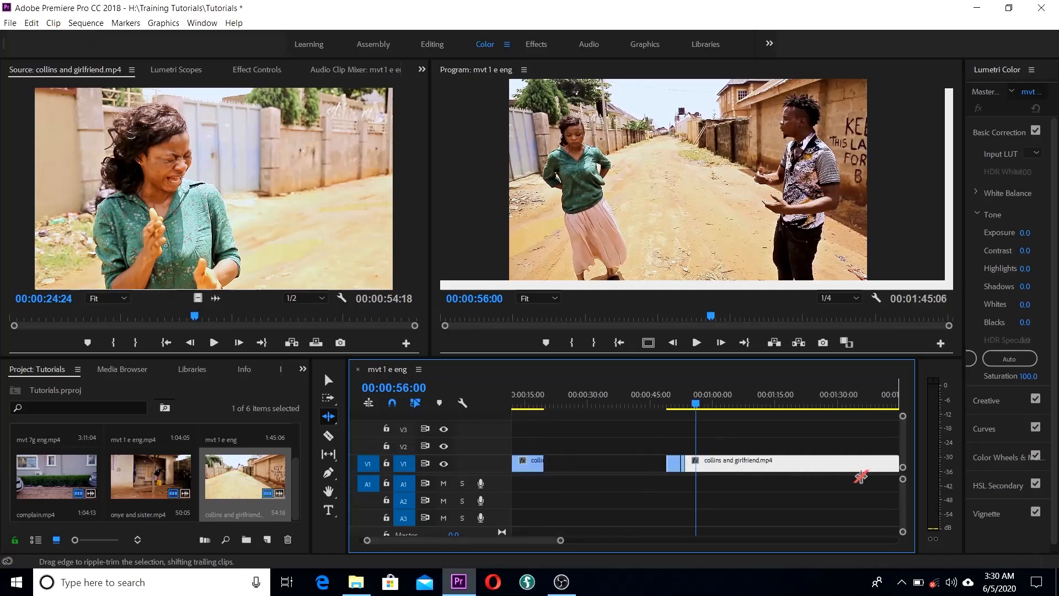
{"action": "scroll", "coordinate": [862, 478], "scroll_direction": "down", "scroll_amount": 2}
{"action": "left_click_drag", "start_coordinate": [730, 462], "coordinate": [628, 463]}
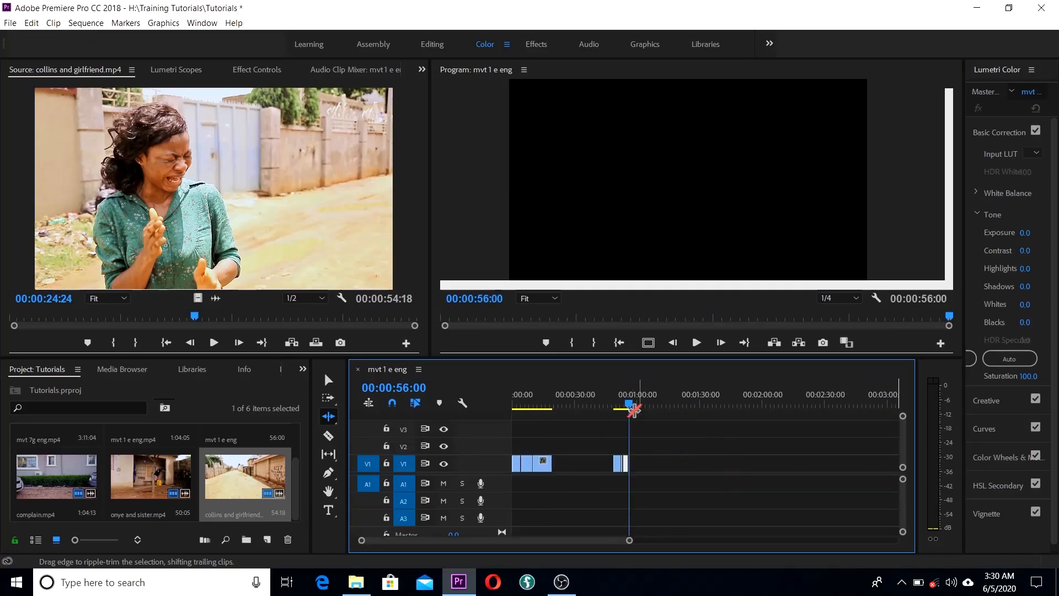
Step: Scrub back through the trimmed edit toward the start of the sequence
{"action": "left_click_drag", "start_coordinate": [634, 406], "coordinate": [568, 420]}
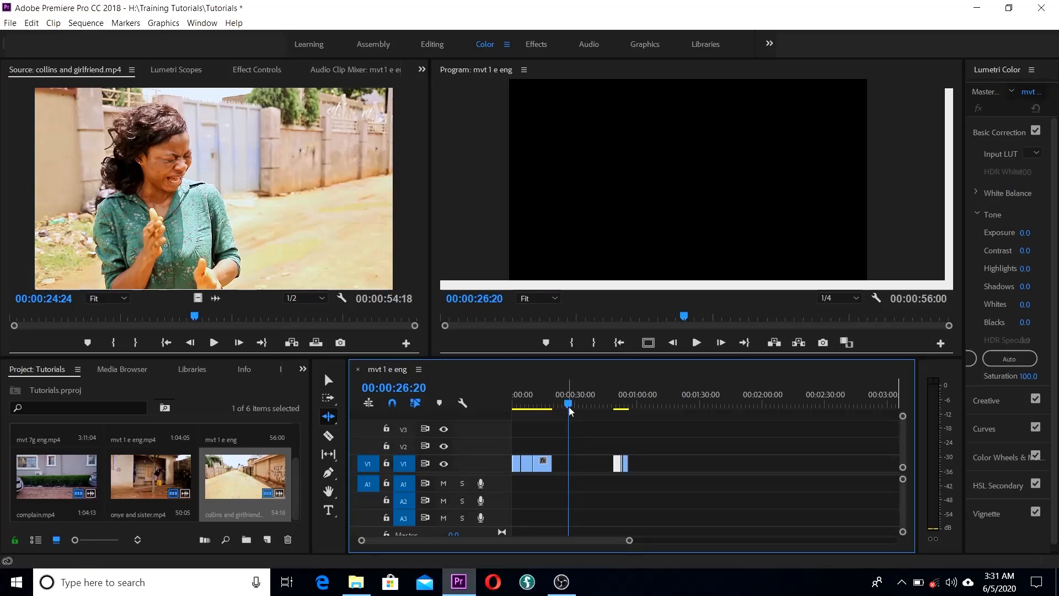
{"action": "left_click_drag", "start_coordinate": [570, 404], "coordinate": [492, 441]}
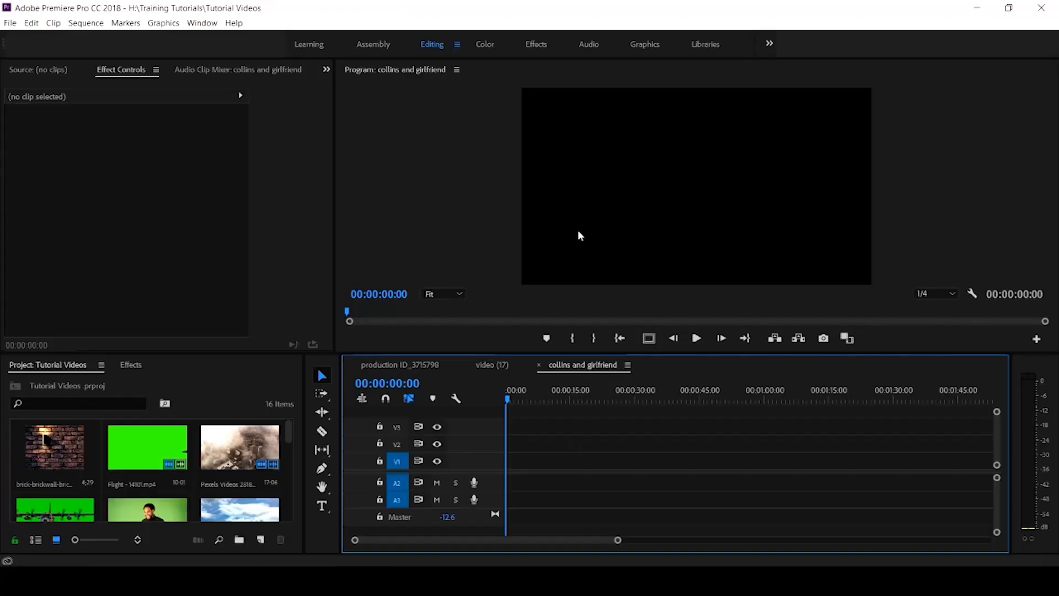
Step: Switch to the Audio workspace and drag collins and girlfriend.mp4 onto the empty sequence
{"action": "left_click", "coordinate": [586, 43]}
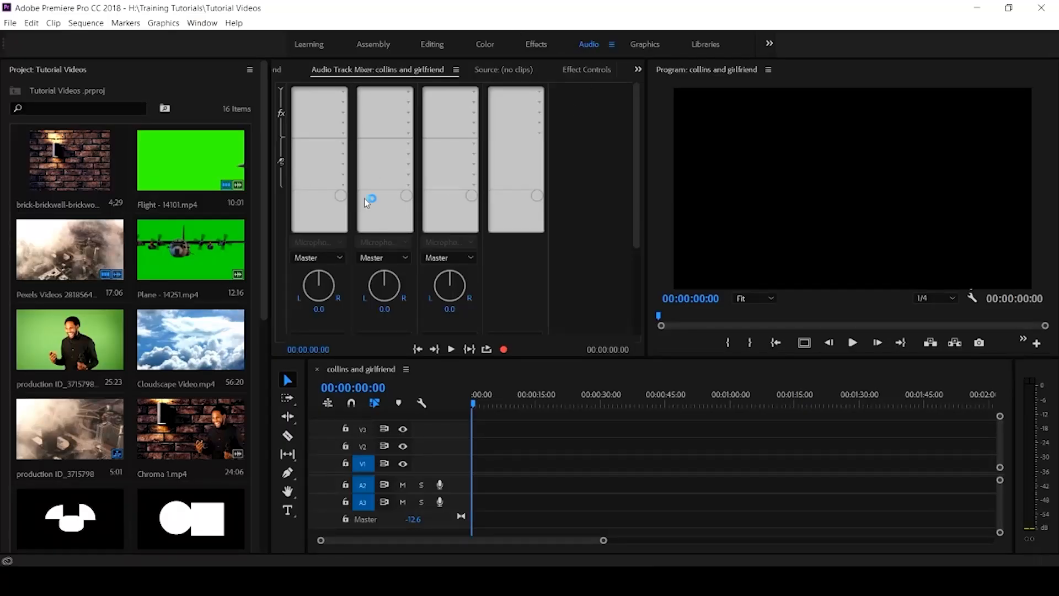
{"action": "left_click", "coordinate": [281, 92]}
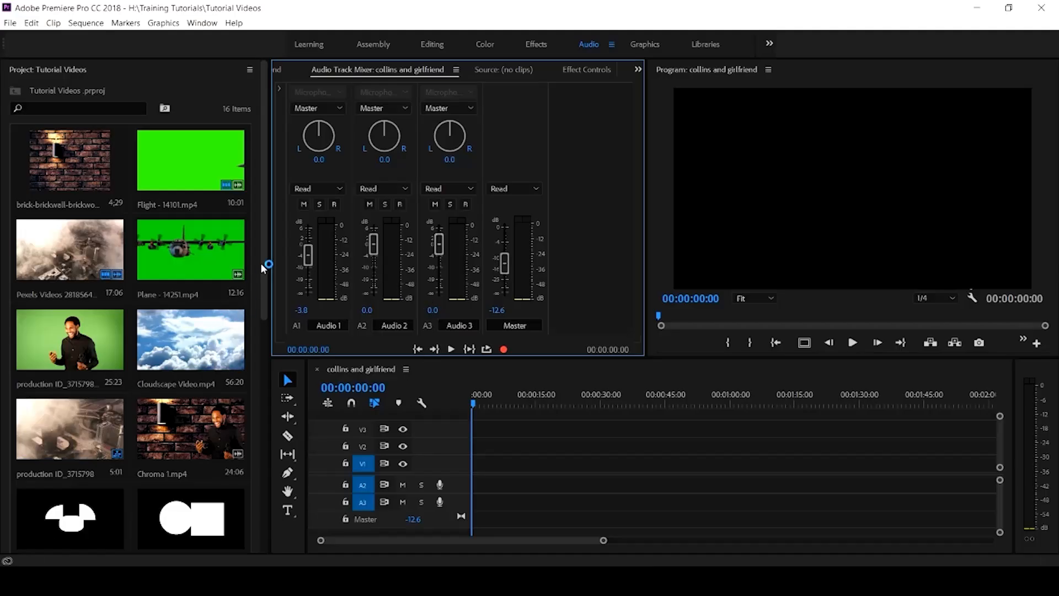
{"action": "left_click_drag", "start_coordinate": [263, 269], "coordinate": [253, 398]}
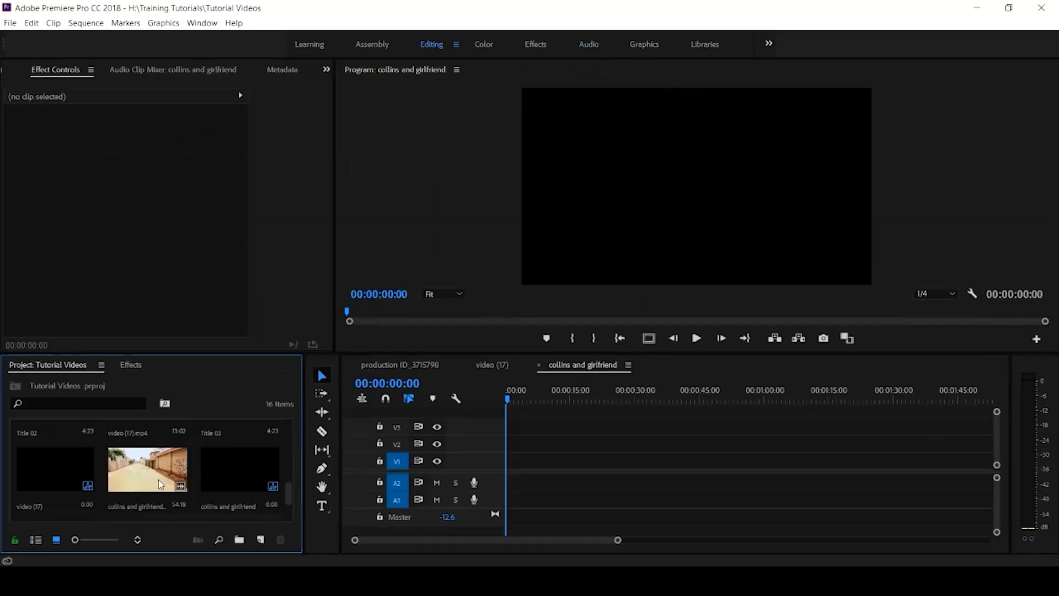
{"action": "left_click_drag", "start_coordinate": [157, 478], "coordinate": [486, 476]}
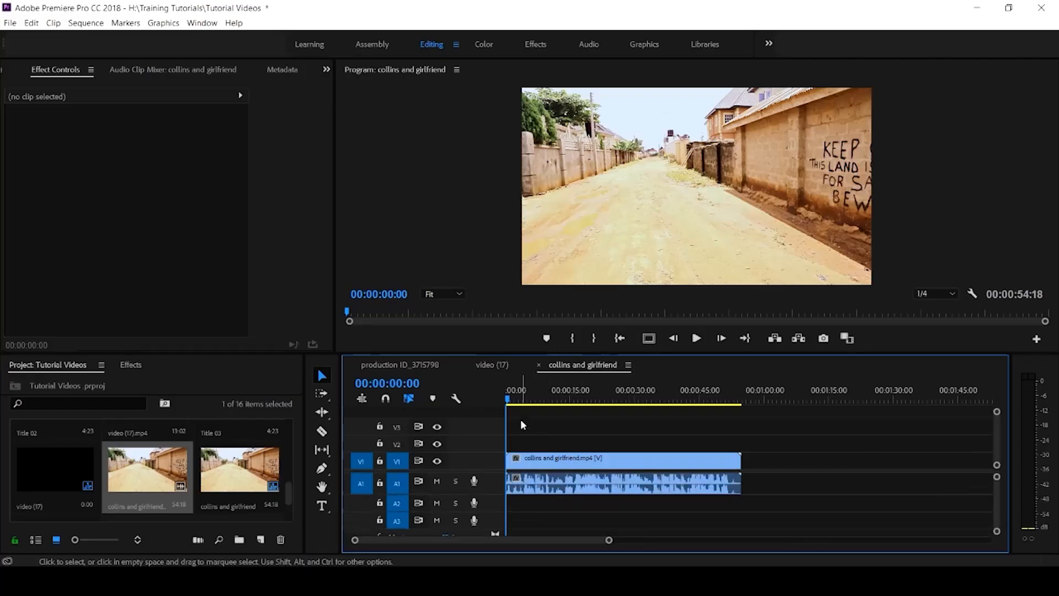
Step: Play and scrub the collins and girlfriend clip, switch to the Audio workspace, and replay from the start
{"action": "key", "text": "space"}
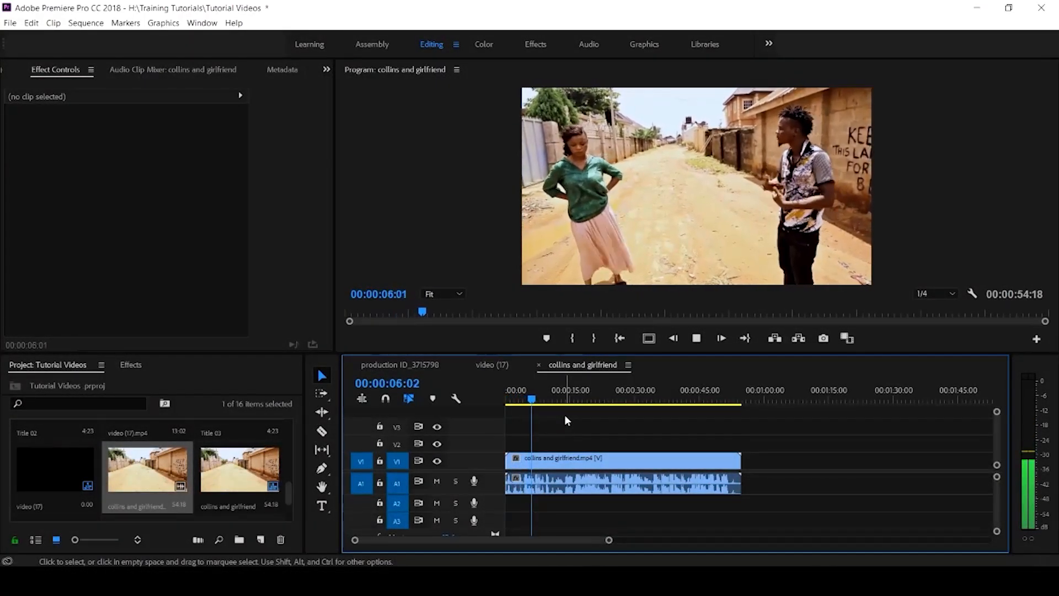
{"action": "key", "text": "space"}
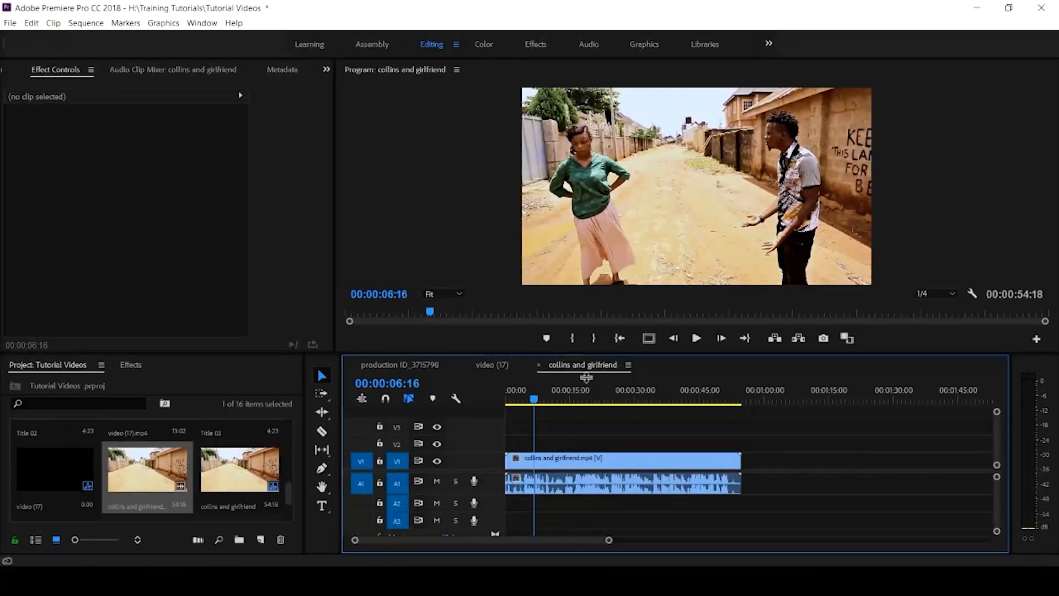
{"action": "mouse_move", "coordinate": [541, 403]}
{"action": "left_mouse_down"}
{"action": "mouse_move", "coordinate": [556, 414]}
{"action": "mouse_move", "coordinate": [546, 403]}
{"action": "left_mouse_up"}
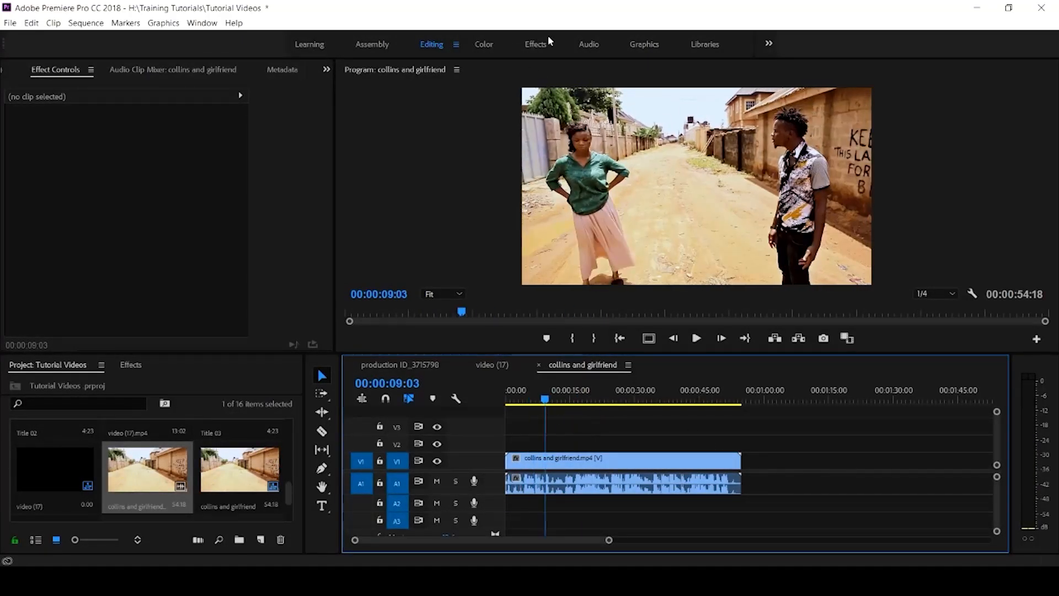
{"action": "left_click", "coordinate": [591, 45]}
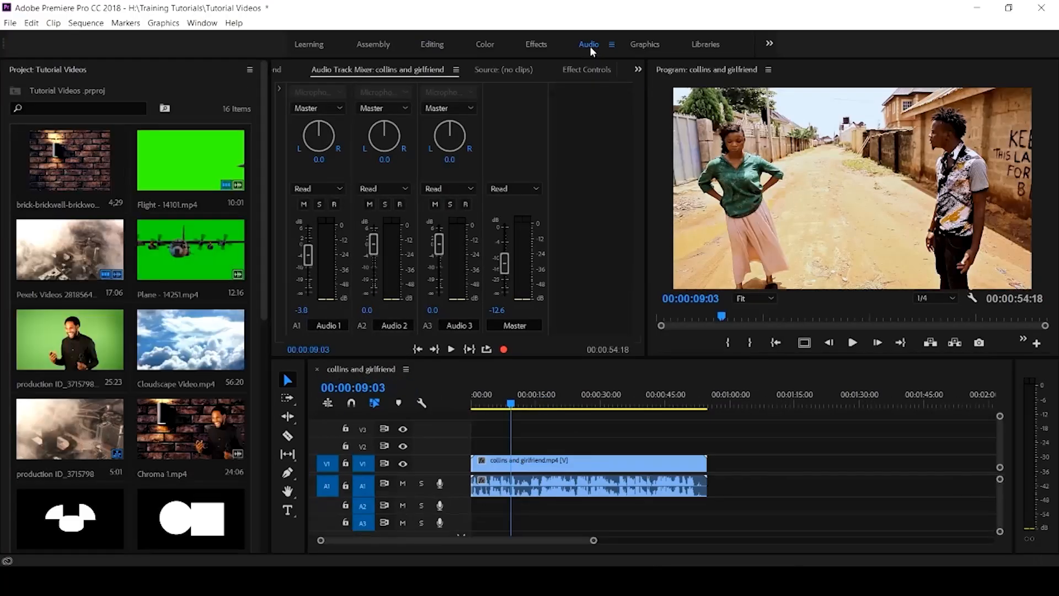
{"action": "left_click_drag", "start_coordinate": [511, 402], "coordinate": [430, 404]}
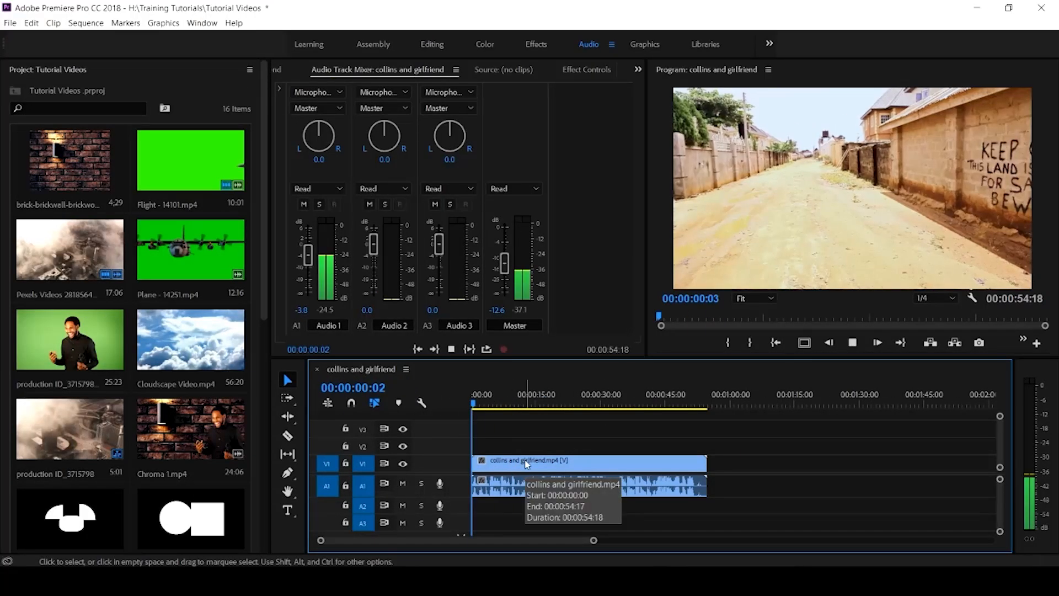
{"action": "key", "text": "space"}
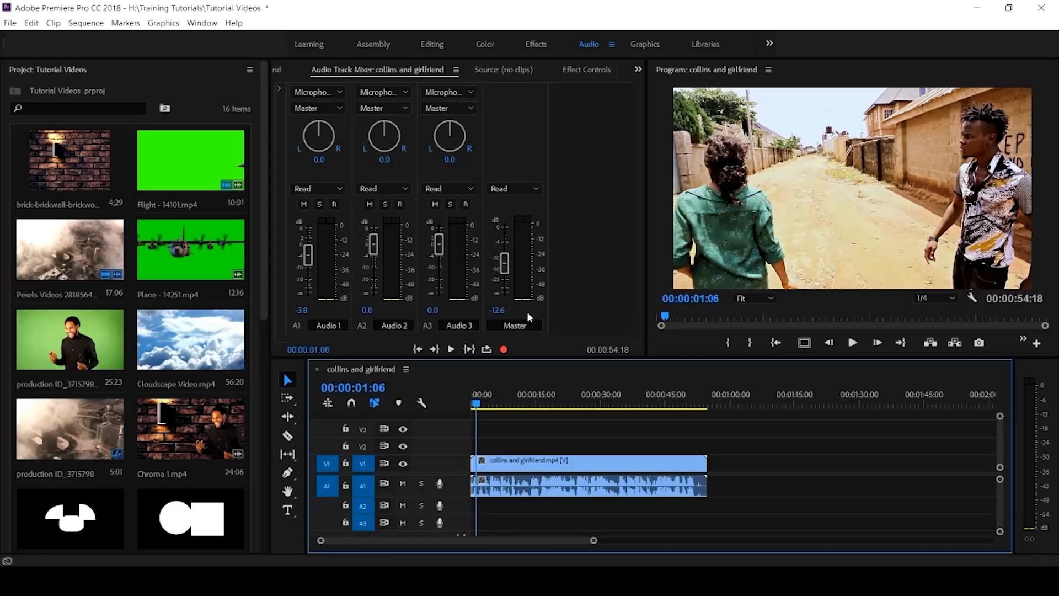
Step: Raise the Master volume from -12.6 dB to about -7.1 dB, preview from the start, and reveal the effects and sends slots
{"action": "mouse_move", "coordinate": [500, 270]}
{"action": "left_mouse_down"}
{"action": "mouse_move", "coordinate": [502, 242]}
{"action": "mouse_move", "coordinate": [507, 261]}
{"action": "left_mouse_up"}
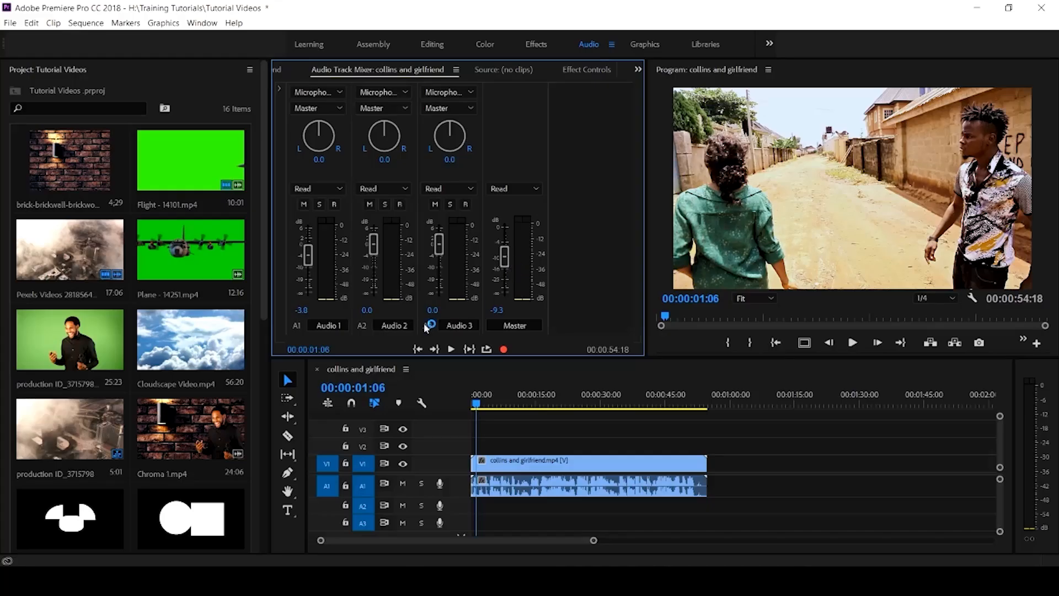
{"action": "left_click_drag", "start_coordinate": [491, 407], "coordinate": [473, 407]}
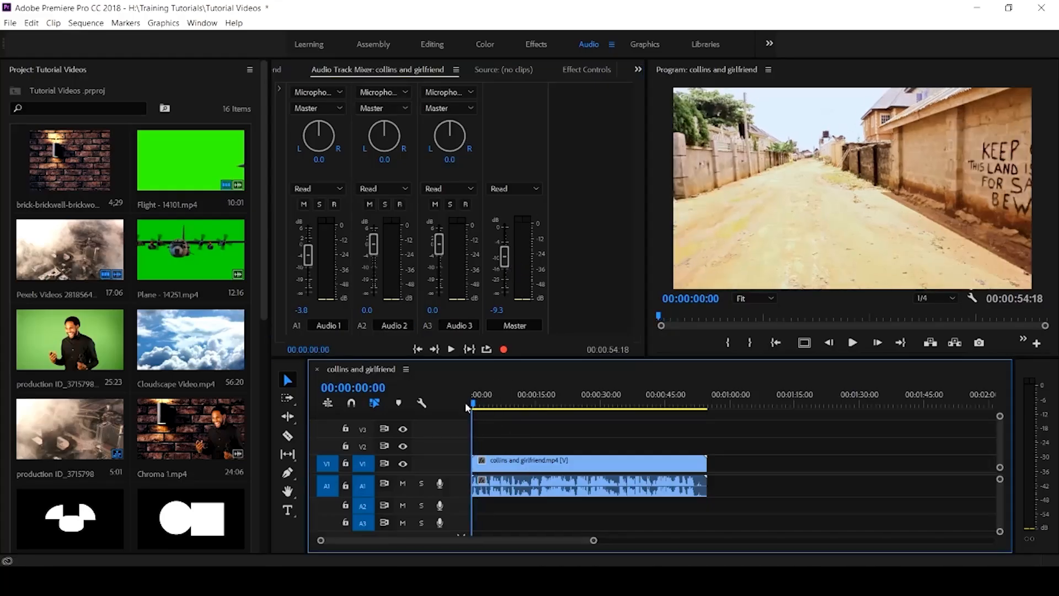
{"action": "key", "text": "space"}
{"action": "key", "text": "space"}
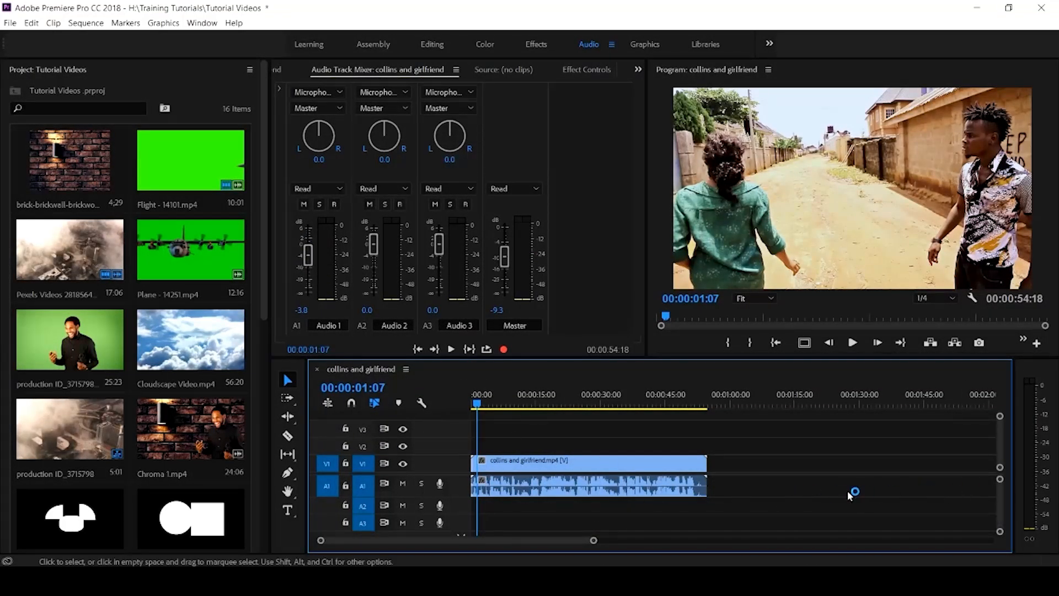
{"action": "mouse_move", "coordinate": [508, 268]}
{"action": "left_mouse_down"}
{"action": "mouse_move", "coordinate": [504, 245]}
{"action": "mouse_move", "coordinate": [504, 254]}
{"action": "left_mouse_up"}
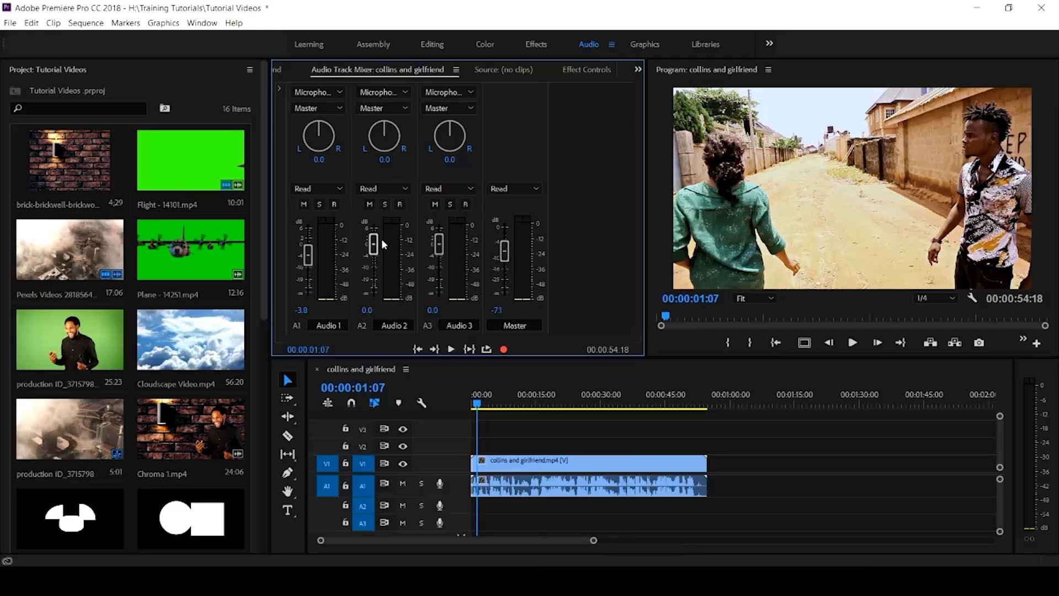
{"action": "left_click", "coordinate": [279, 91]}
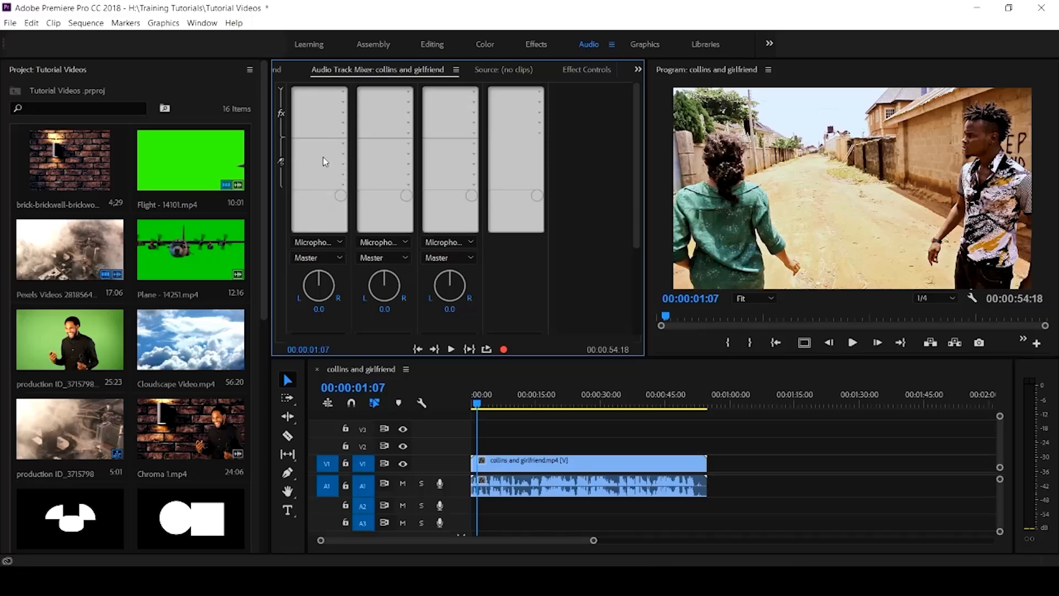
Step: Set Audio 1's send to None, insert Analog Delay on track 1, and play to hear it
{"action": "left_click", "coordinate": [343, 145]}
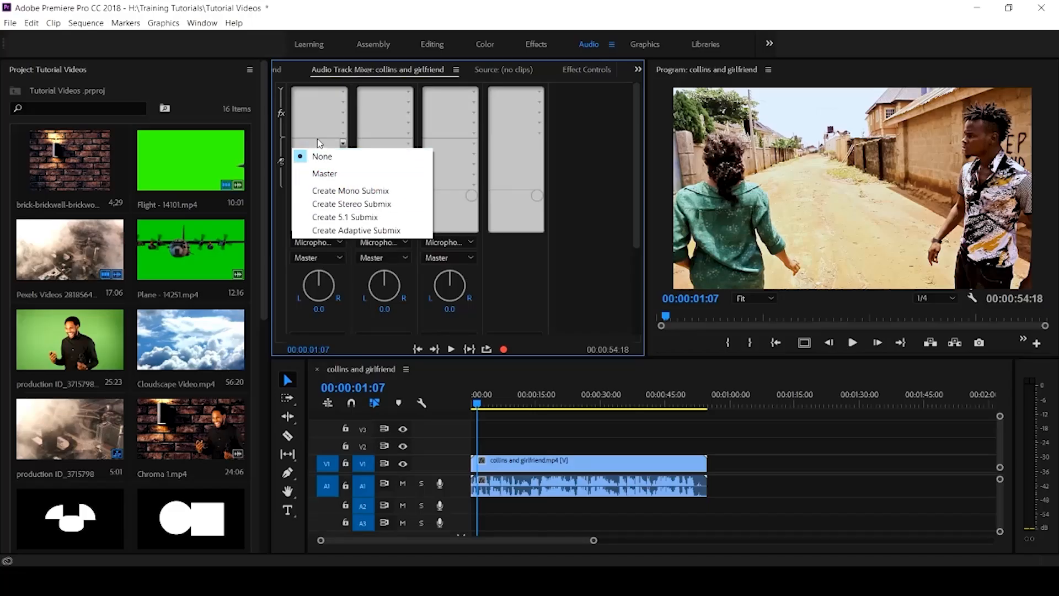
{"action": "left_click", "coordinate": [317, 157]}
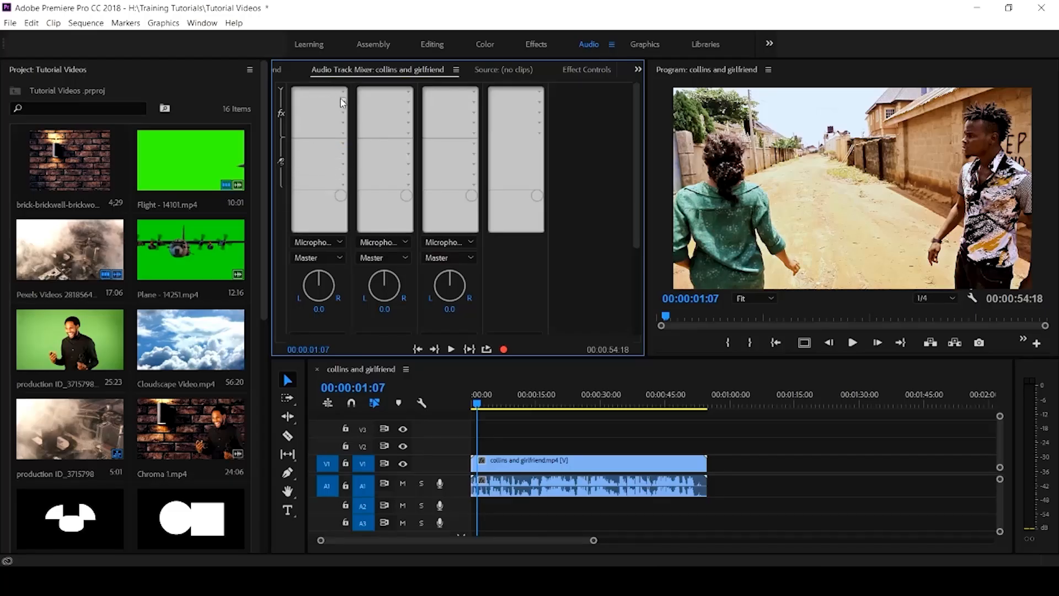
{"action": "left_click", "coordinate": [341, 130]}
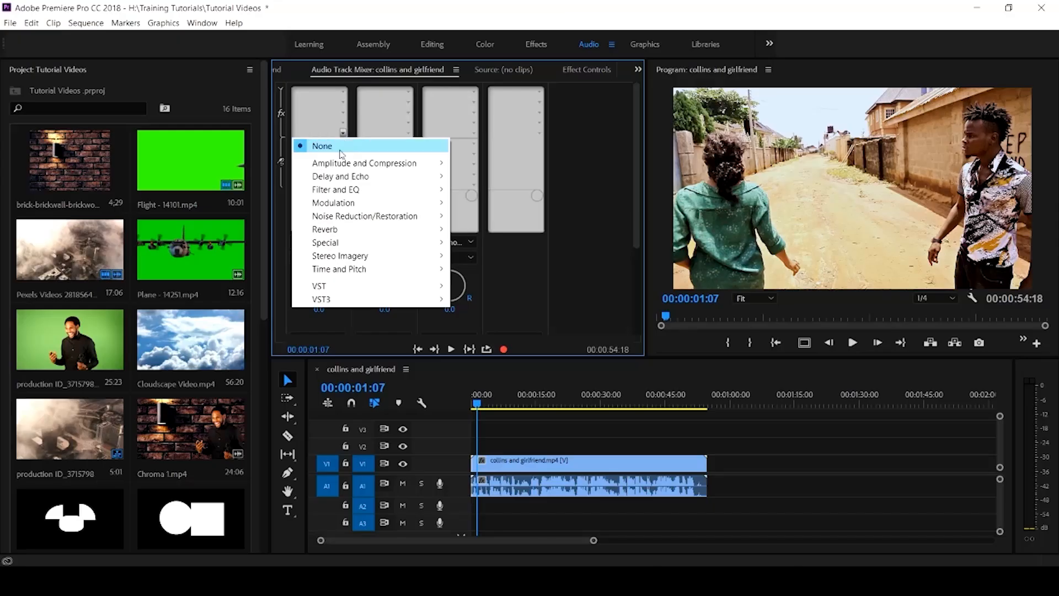
{"action": "mouse_move", "coordinate": [356, 178]}
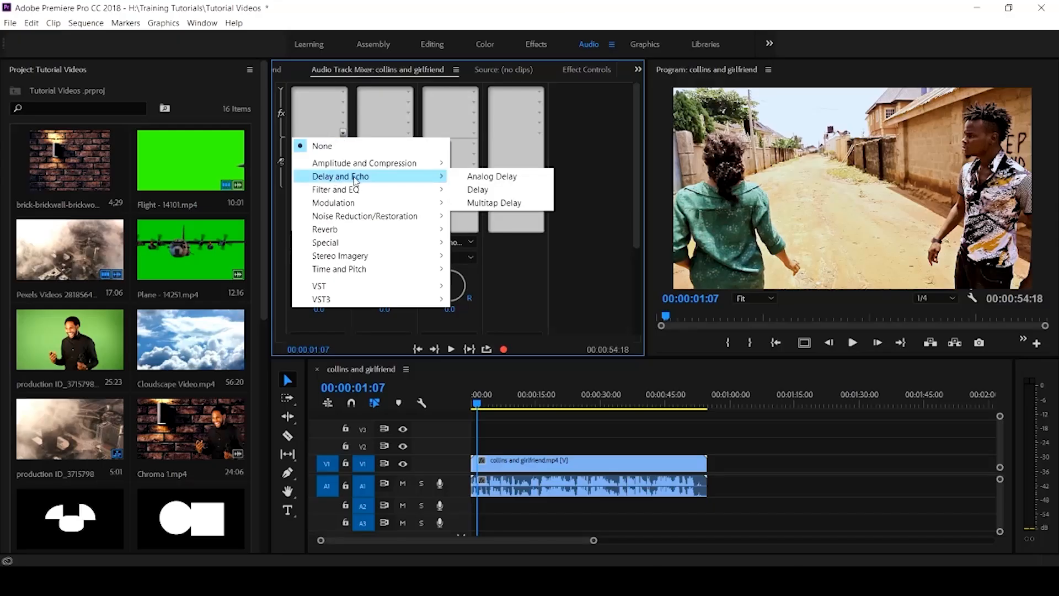
{"action": "left_click", "coordinate": [503, 177]}
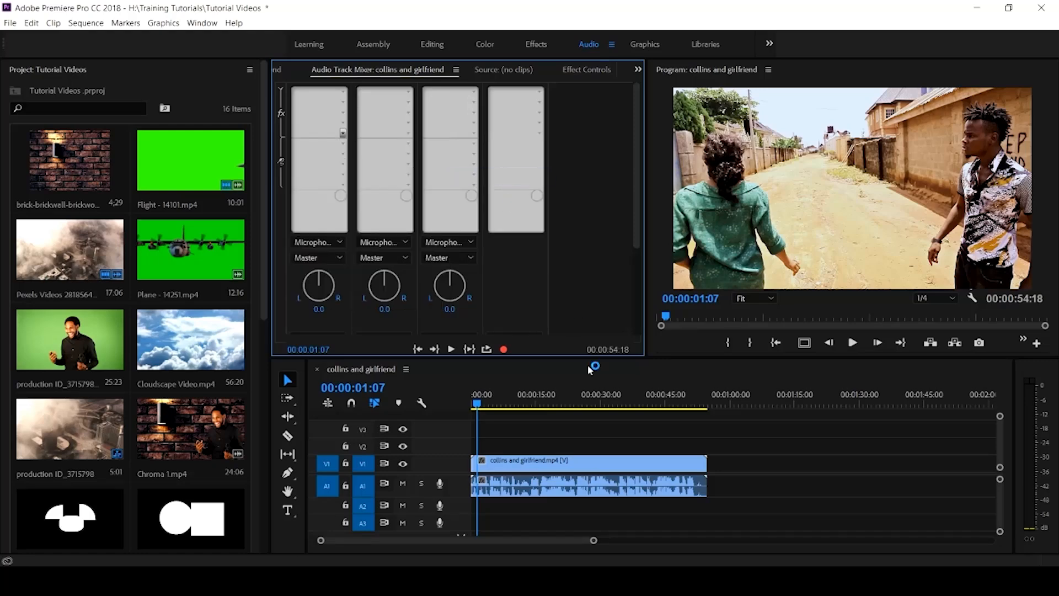
{"action": "key", "text": "space"}
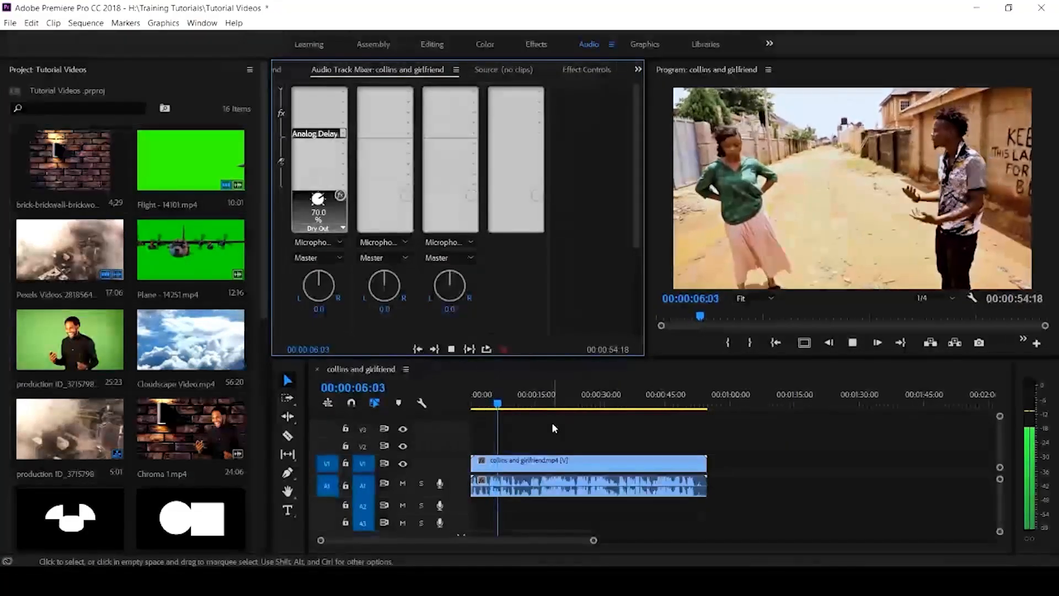
Step: Stop playback and look through the Analog Delay parameter list
{"action": "key", "text": "space"}
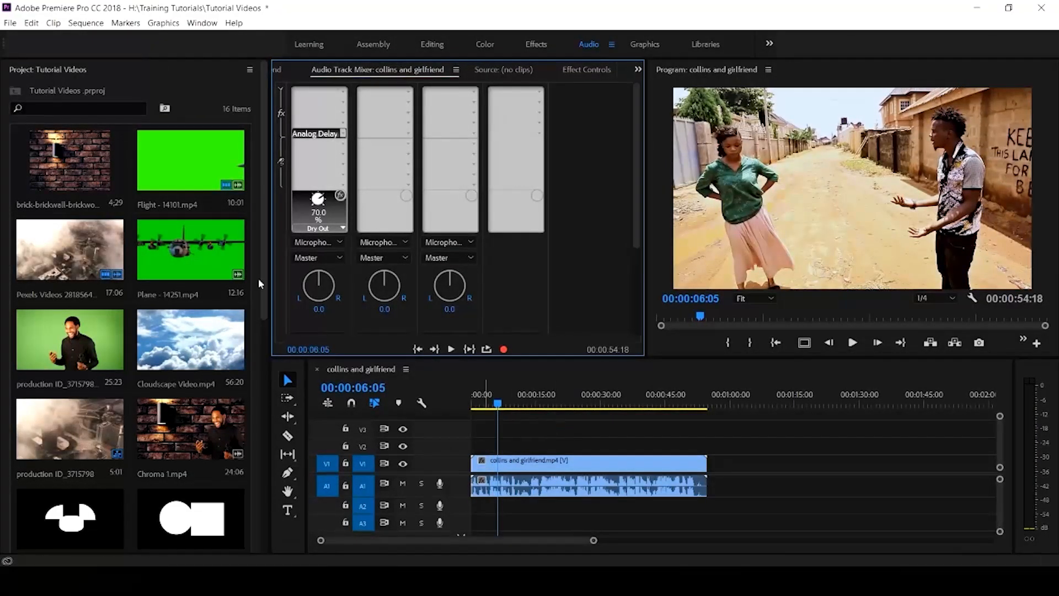
{"action": "left_click", "coordinate": [337, 227]}
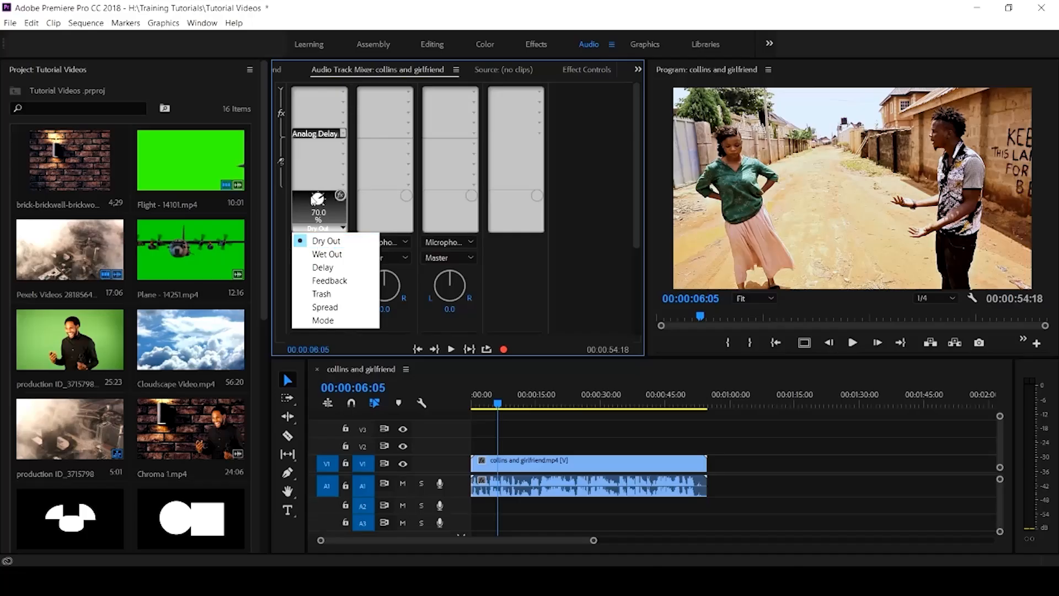
{"action": "left_click", "coordinate": [320, 170]}
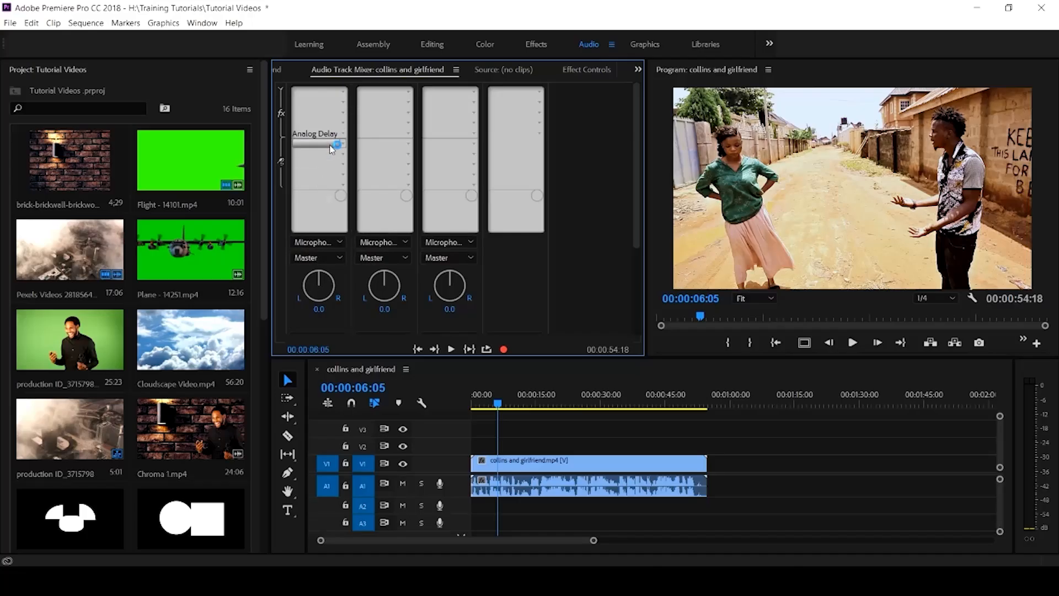
Step: Browse track 4's audio effect categories without choosing one, then return to the Editing workspace
{"action": "left_click", "coordinate": [539, 133]}
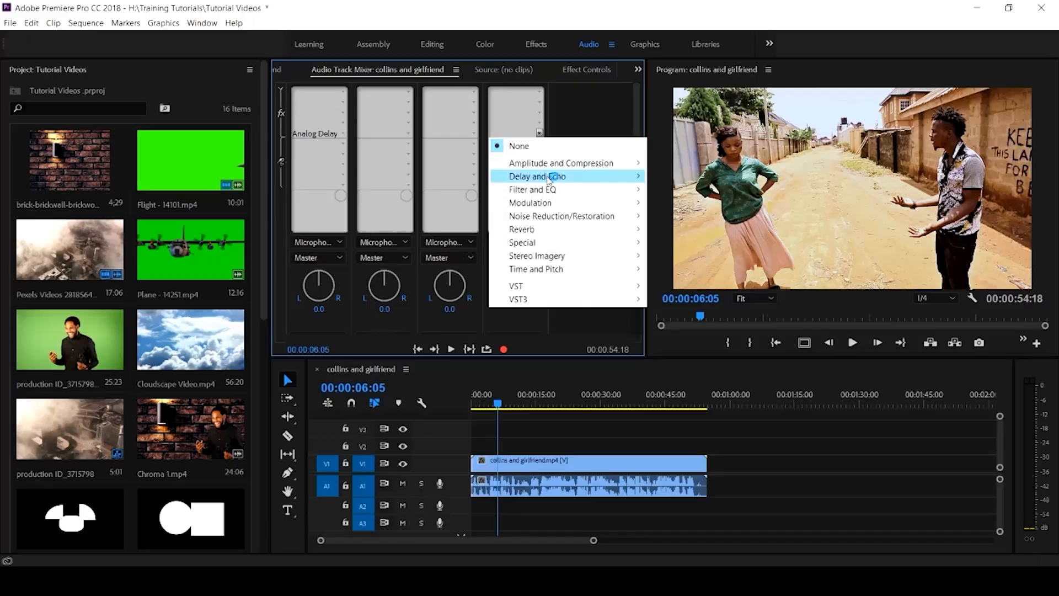
{"action": "mouse_move", "coordinate": [555, 209]}
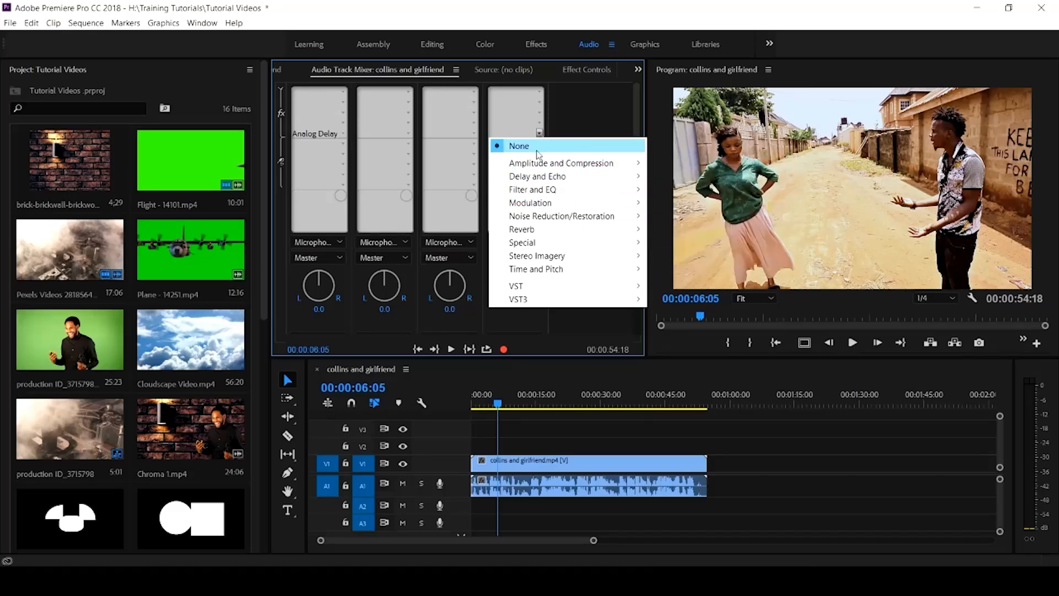
{"action": "mouse_move", "coordinate": [620, 182]}
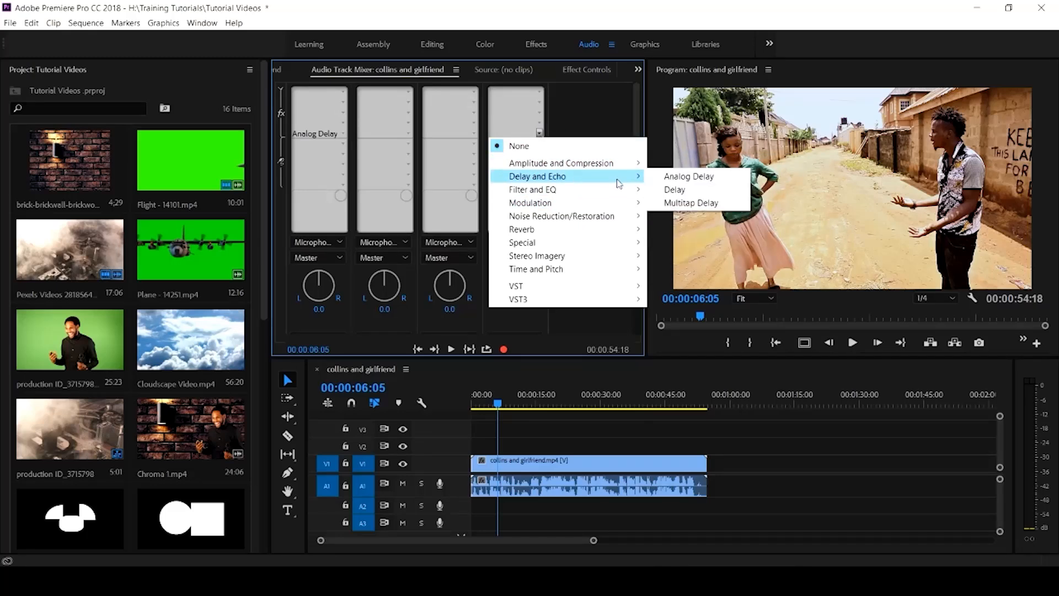
{"action": "mouse_move", "coordinate": [577, 243]}
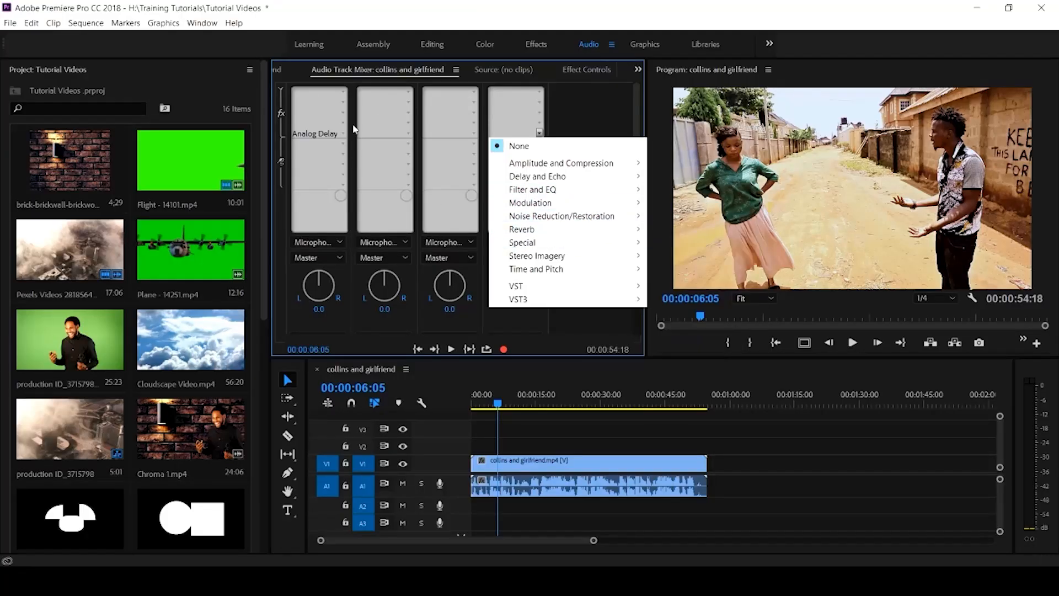
{"action": "left_click", "coordinate": [337, 127]}
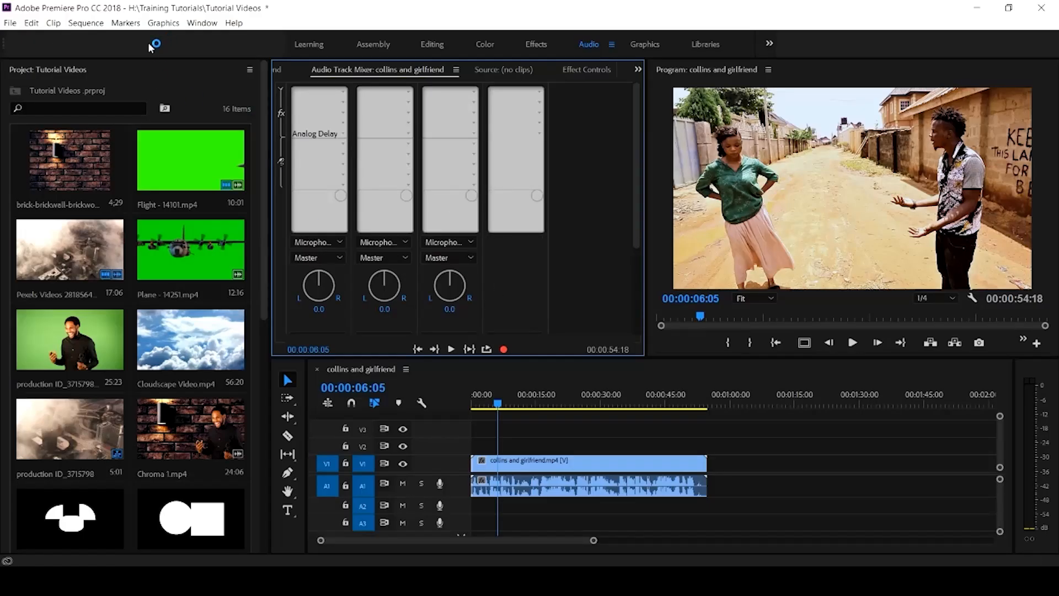
{"action": "left_click", "coordinate": [434, 43]}
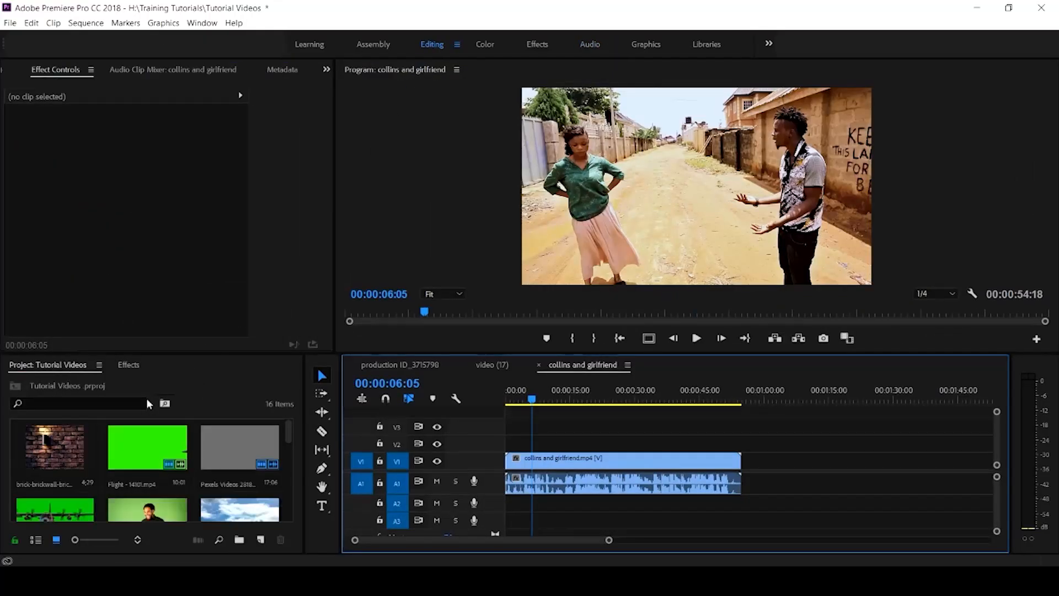
Step: Expand Audio Effects in the Effects panel, scroll through the list, and return to the Audio workspace
{"action": "left_click", "coordinate": [129, 365]}
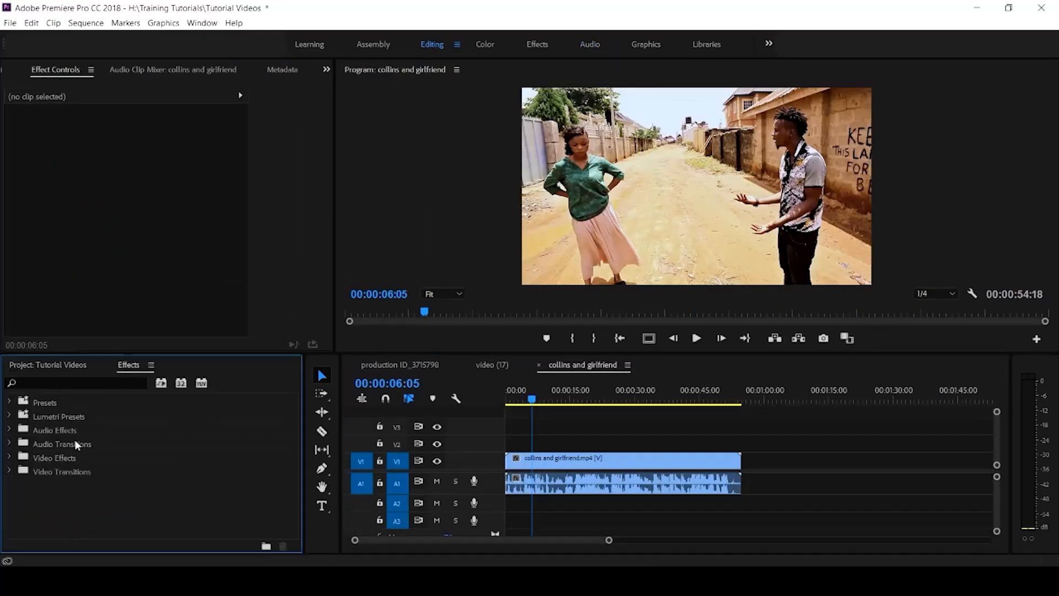
{"action": "left_click", "coordinate": [10, 429]}
{"action": "scroll", "coordinate": [60, 466], "scroll_direction": "down", "scroll_amount": 3}
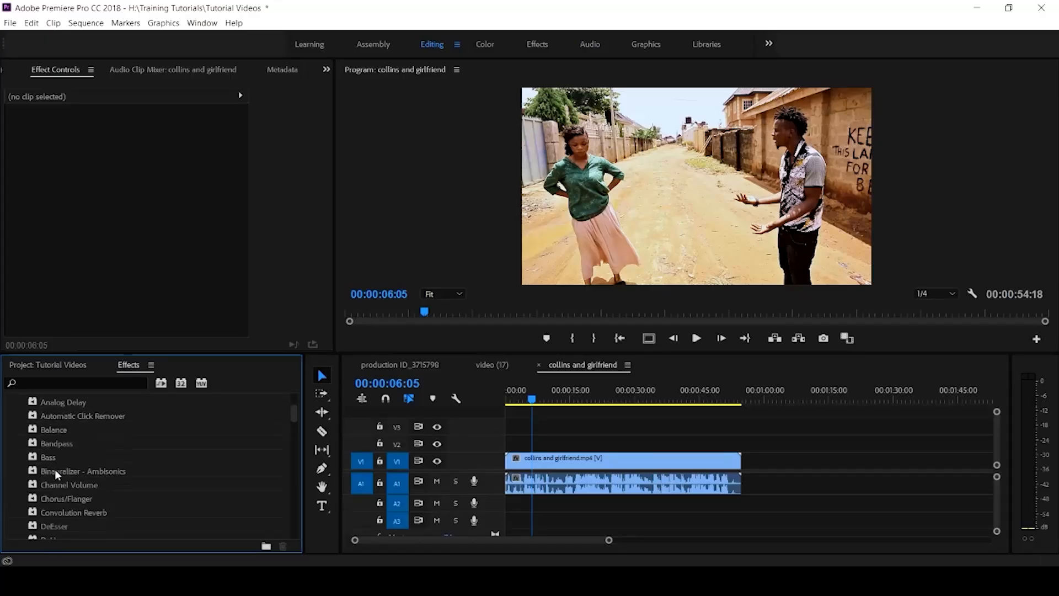
{"action": "scroll", "coordinate": [47, 512], "scroll_direction": "down", "scroll_amount": 4}
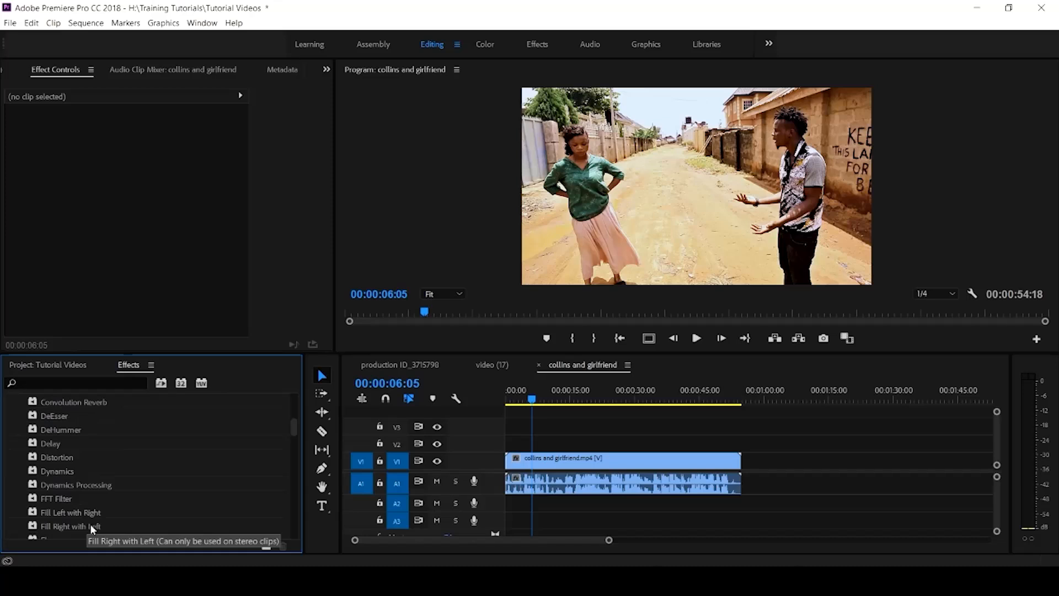
{"action": "scroll", "coordinate": [60, 443], "scroll_direction": "down", "scroll_amount": 7}
{"action": "scroll", "coordinate": [70, 442], "scroll_direction": "down", "scroll_amount": 5}
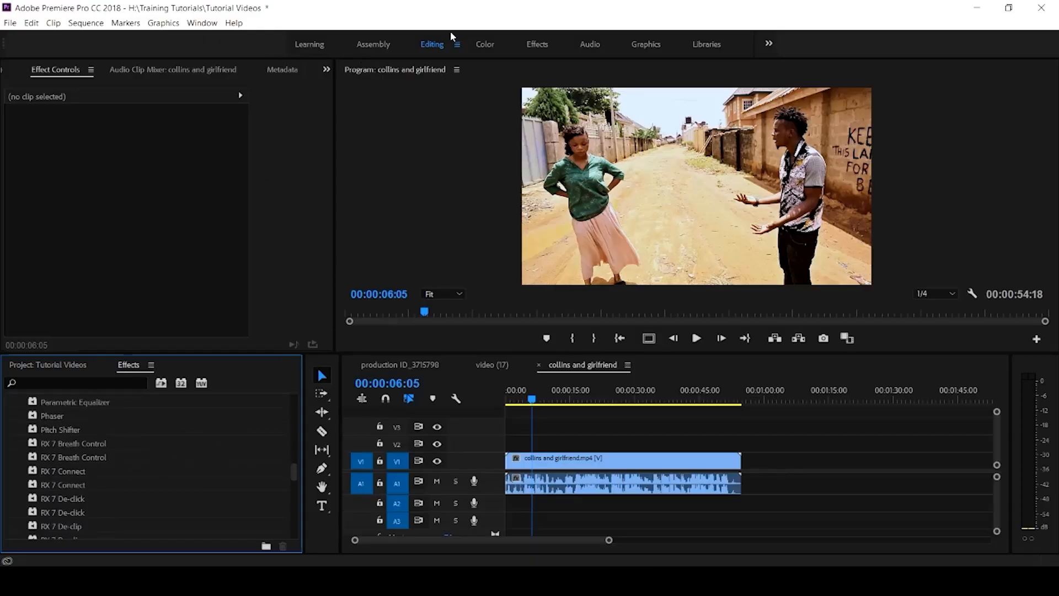
{"action": "left_click", "coordinate": [597, 48]}
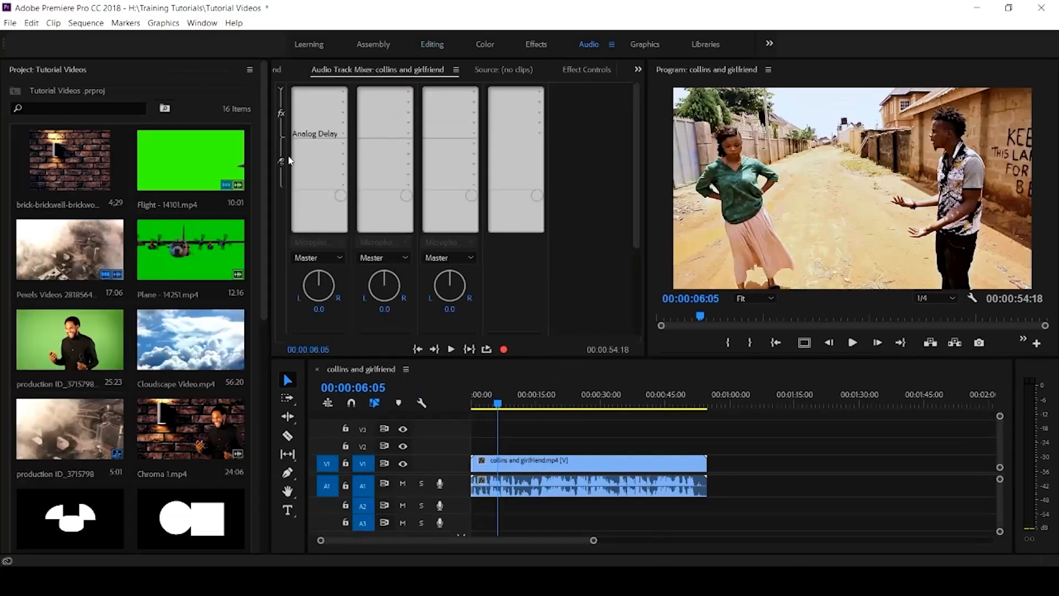
Step: Set Audio 1's Analog Delay slot to None and move the playhead to 00:00:38:14
{"action": "left_click", "coordinate": [521, 395]}
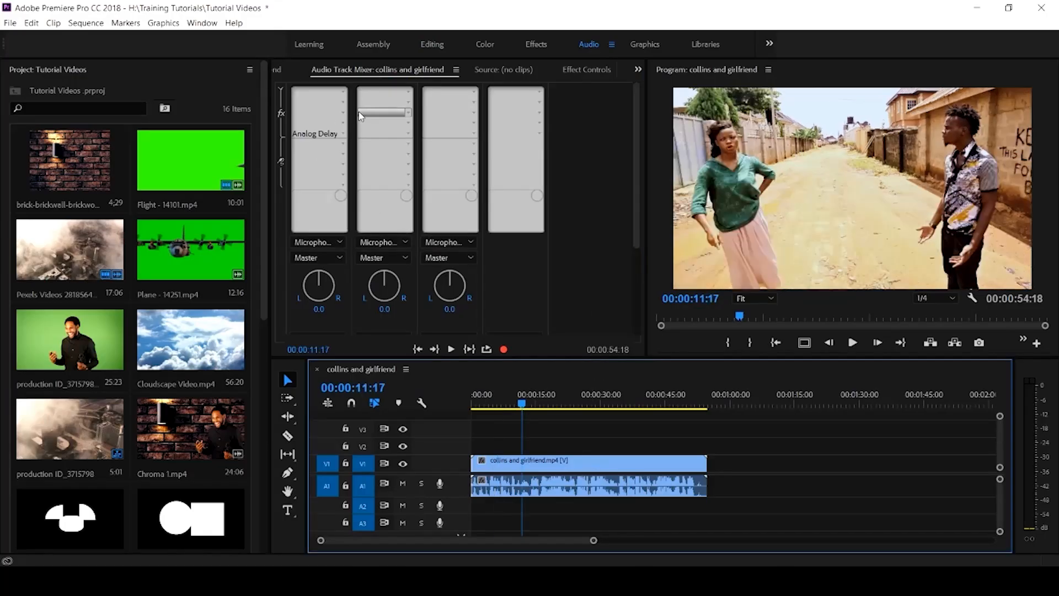
{"action": "left_click", "coordinate": [343, 135]}
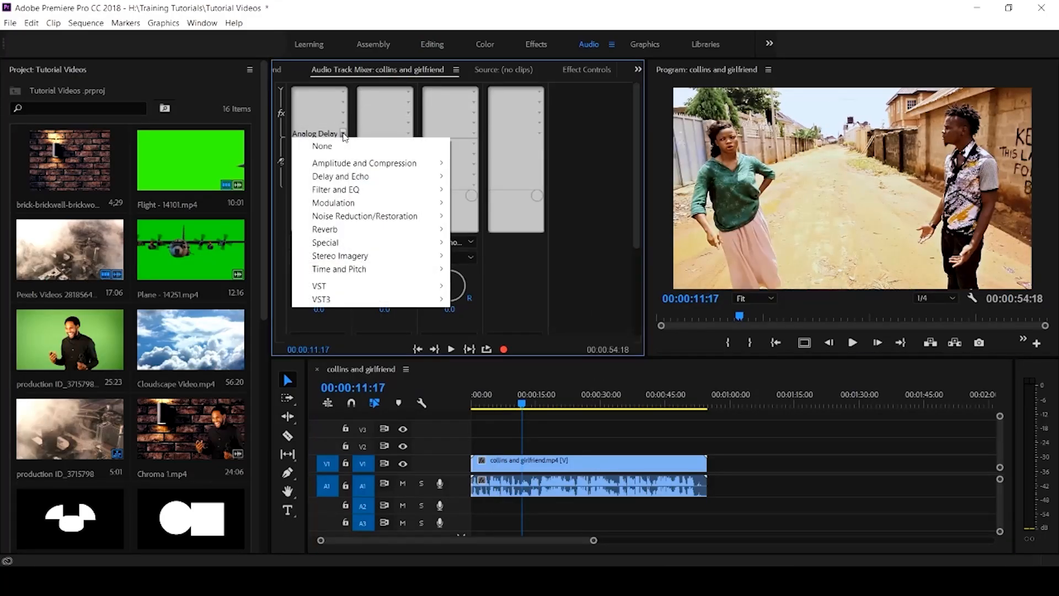
{"action": "left_click", "coordinate": [345, 134]}
{"action": "left_click", "coordinate": [346, 134]}
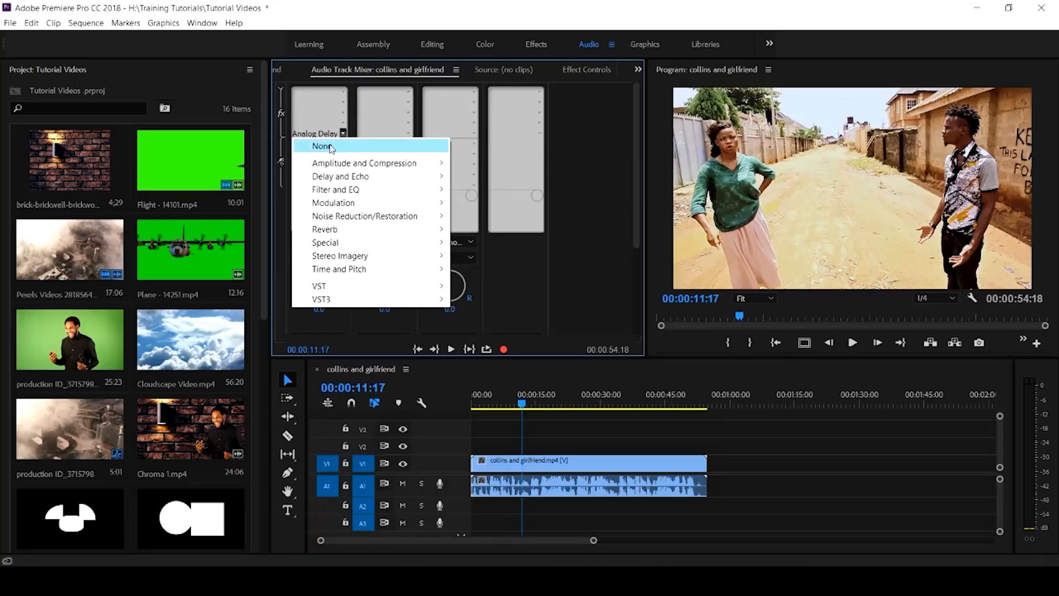
{"action": "left_click", "coordinate": [331, 147]}
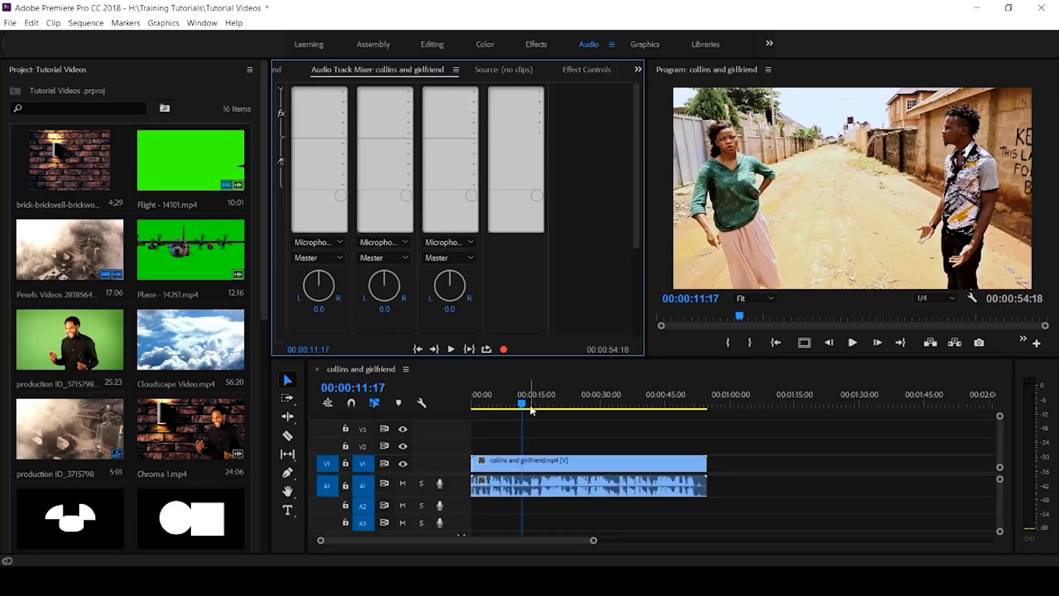
{"action": "left_click_drag", "start_coordinate": [522, 407], "coordinate": [638, 417]}
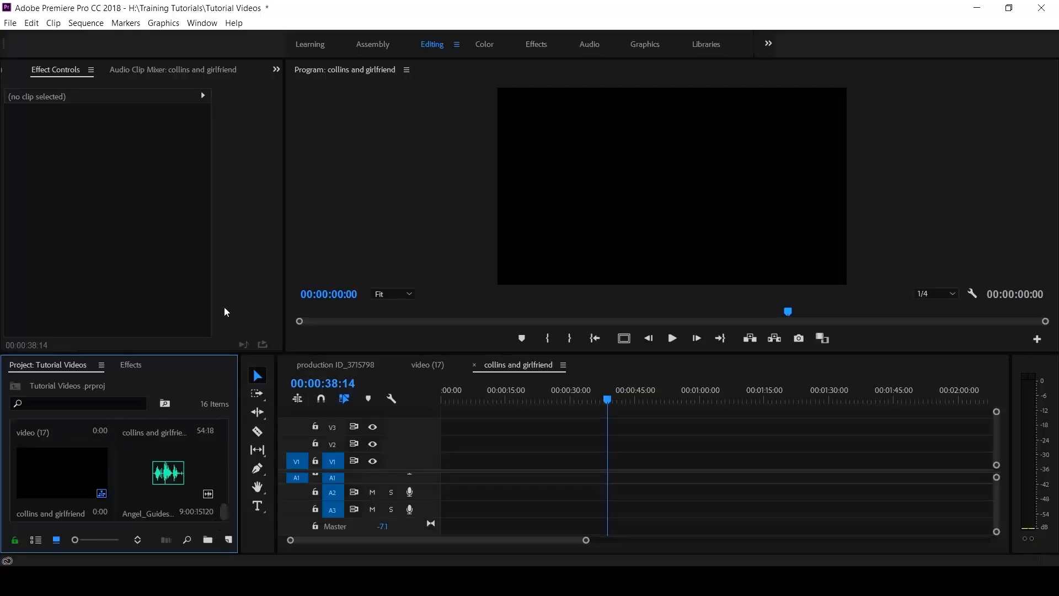
Step: Show the Essential Sound panel and drop collins and girlfriend.mp4 into the sequence on V1/A1
{"action": "left_click", "coordinate": [202, 25]}
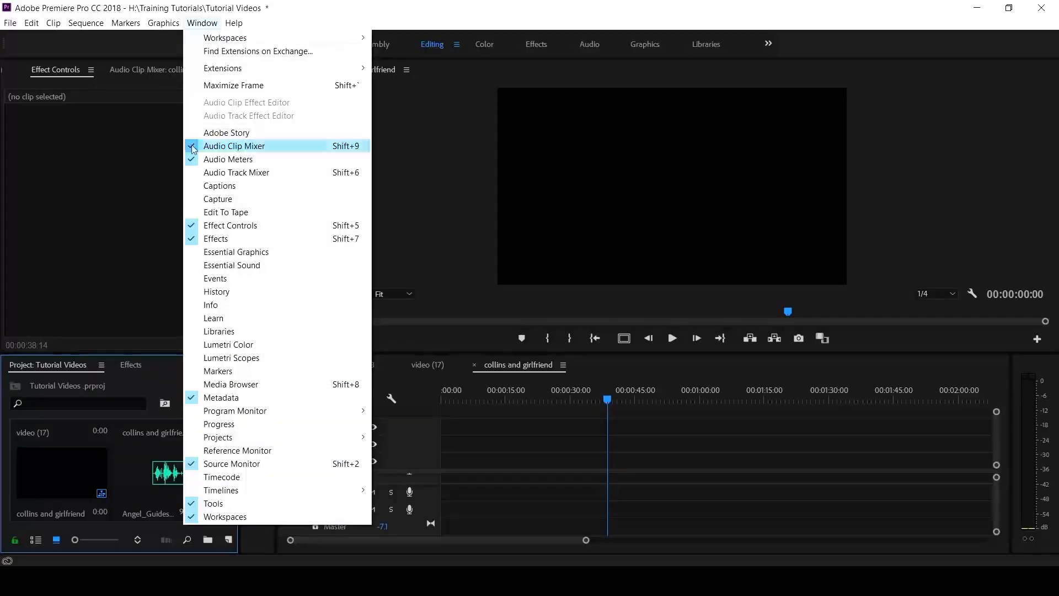
{"action": "left_click", "coordinate": [240, 271]}
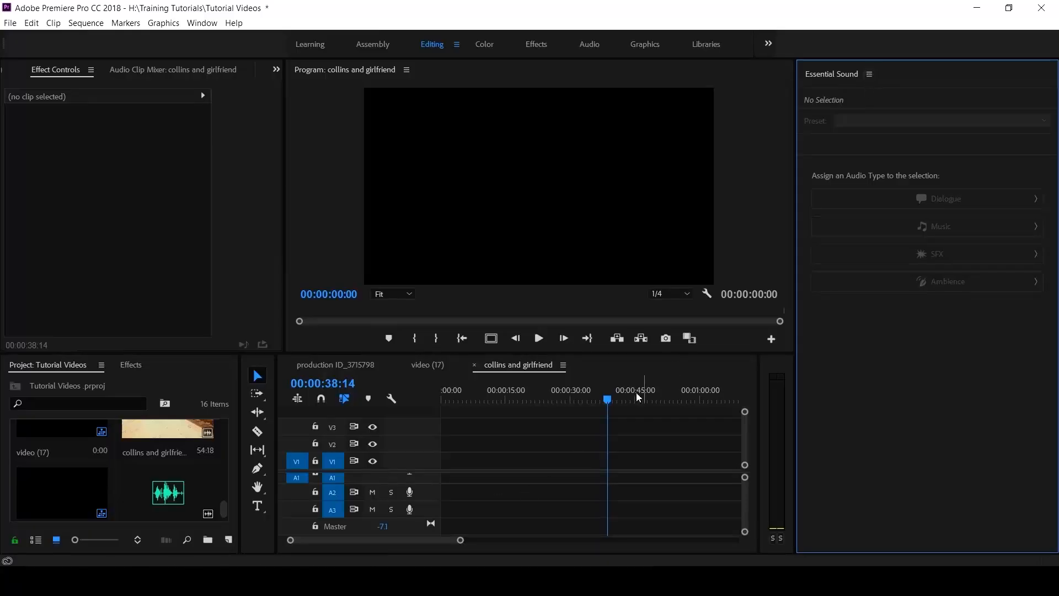
{"action": "scroll", "coordinate": [200, 455], "scroll_direction": "up", "scroll_amount": 2}
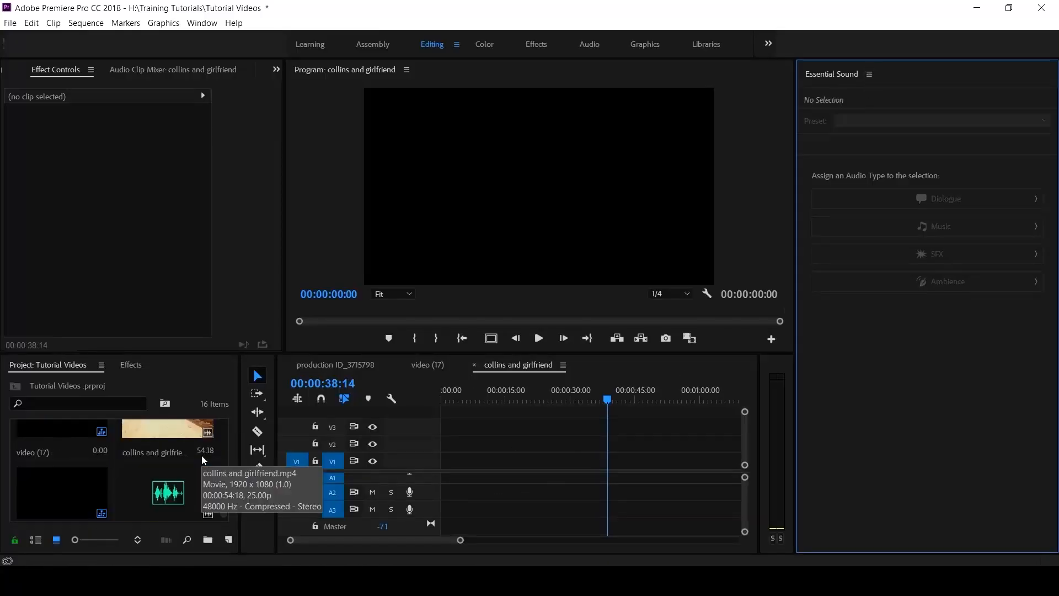
{"action": "left_click_drag", "start_coordinate": [191, 490], "coordinate": [415, 460]}
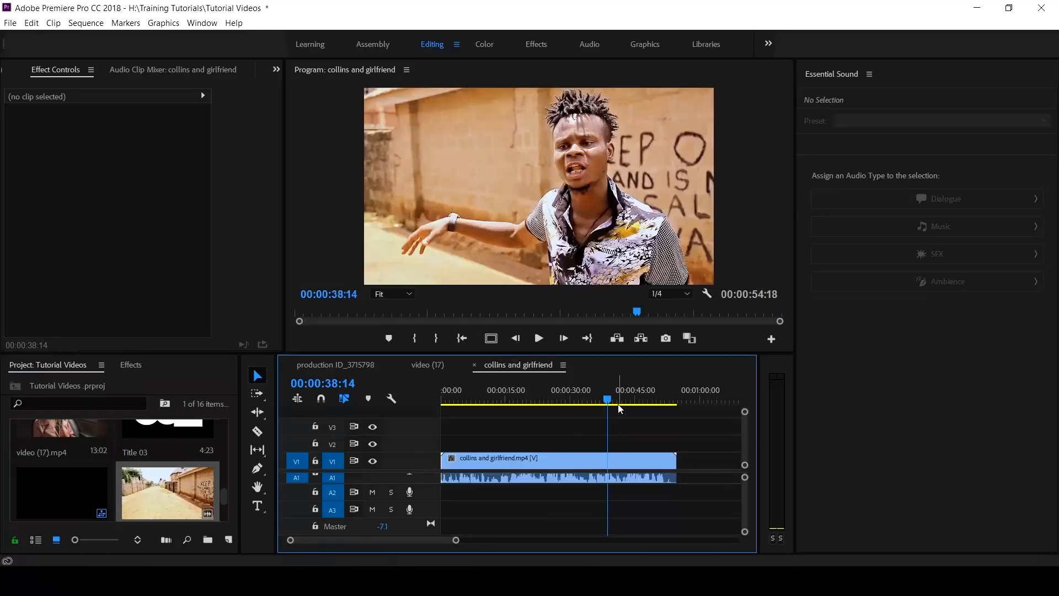
{"action": "left_click_drag", "start_coordinate": [608, 398], "coordinate": [497, 411]}
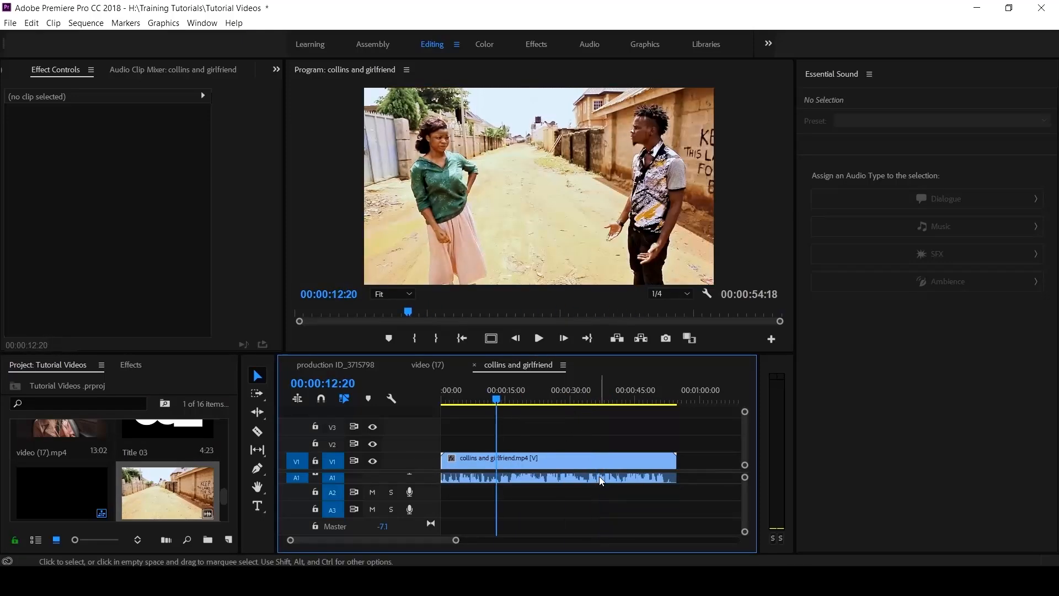
Step: Select the collins and girlfriend clip, tag its audio as Dialogue, and expand Loudness
{"action": "left_click", "coordinate": [599, 476]}
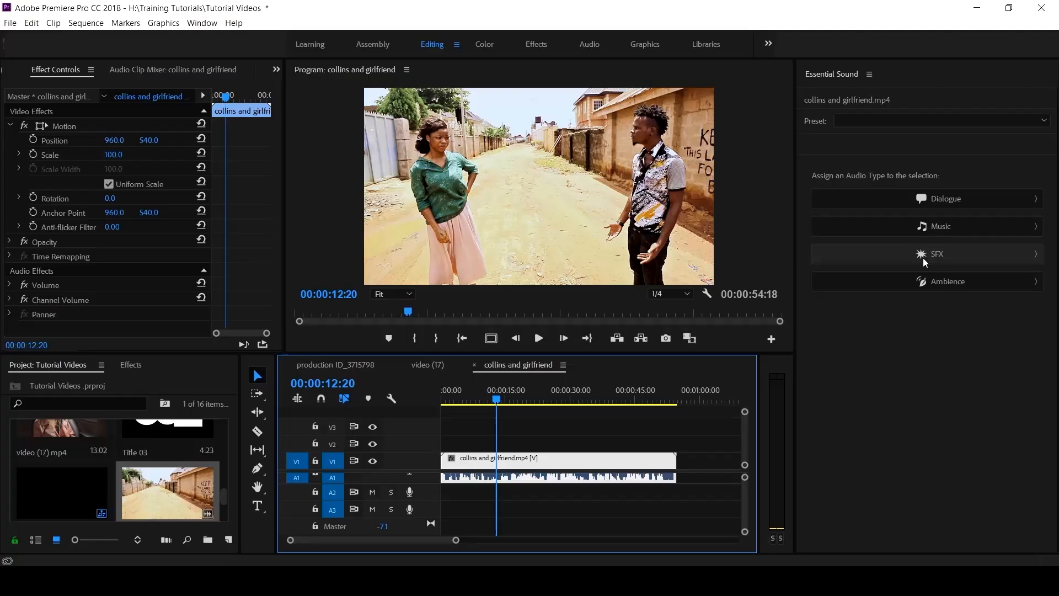
{"action": "left_click", "coordinate": [950, 198]}
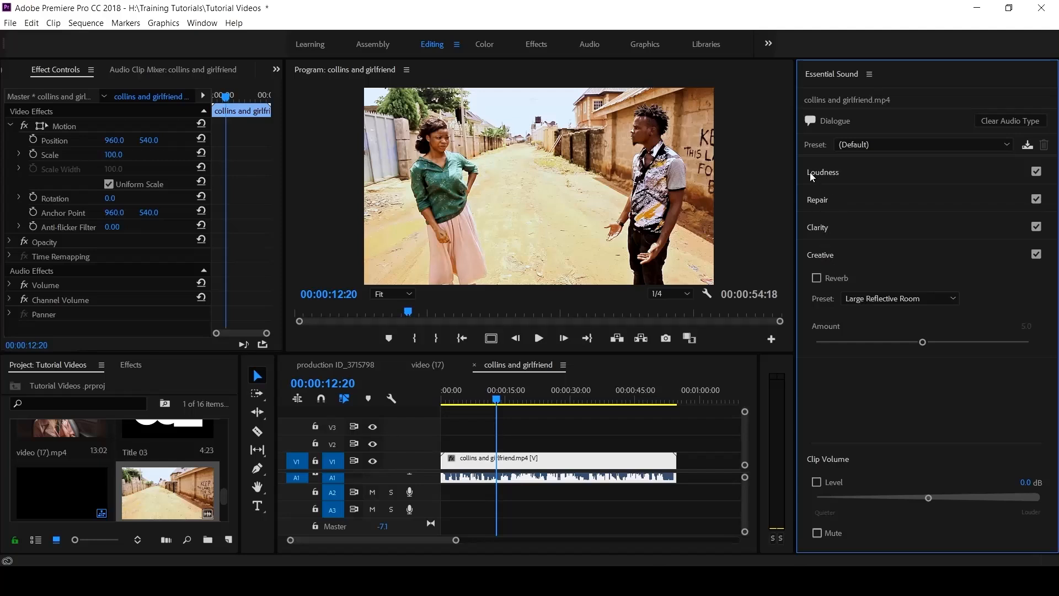
{"action": "left_click", "coordinate": [825, 175]}
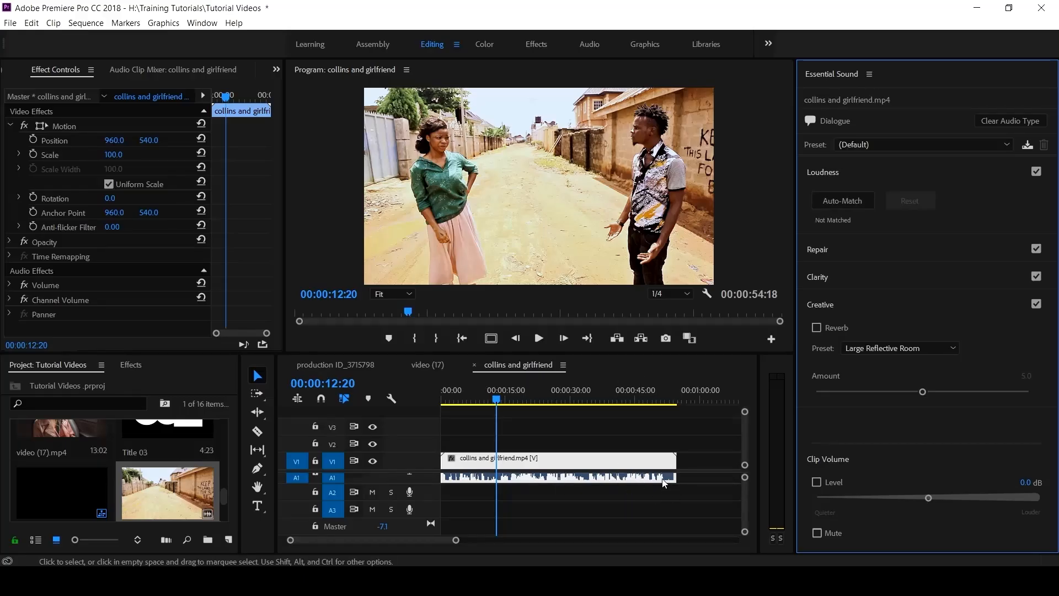
Step: Auto-Match dialogue loudness to -23 LUFS twice, previewing each time, and undo back to Default
{"action": "left_click", "coordinate": [850, 205]}
{"action": "left_click", "coordinate": [851, 205]}
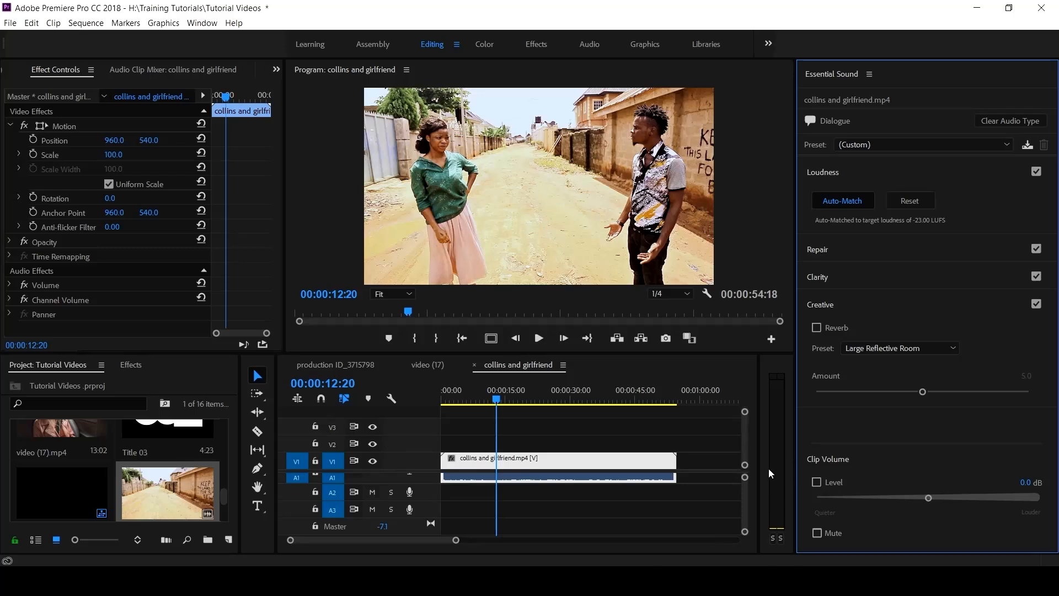
{"action": "key", "text": "space"}
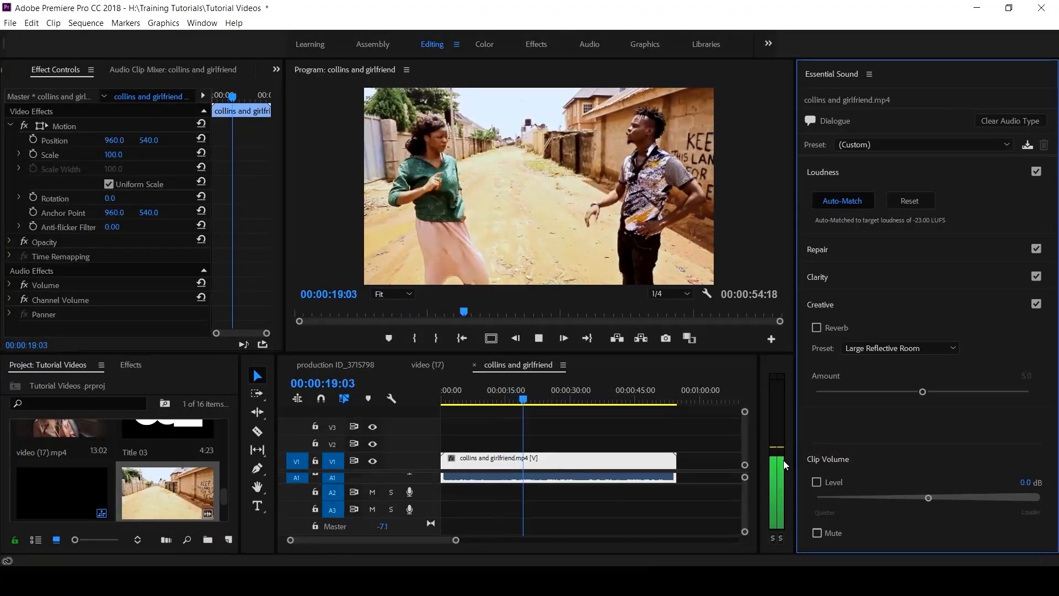
{"action": "key", "text": "space"}
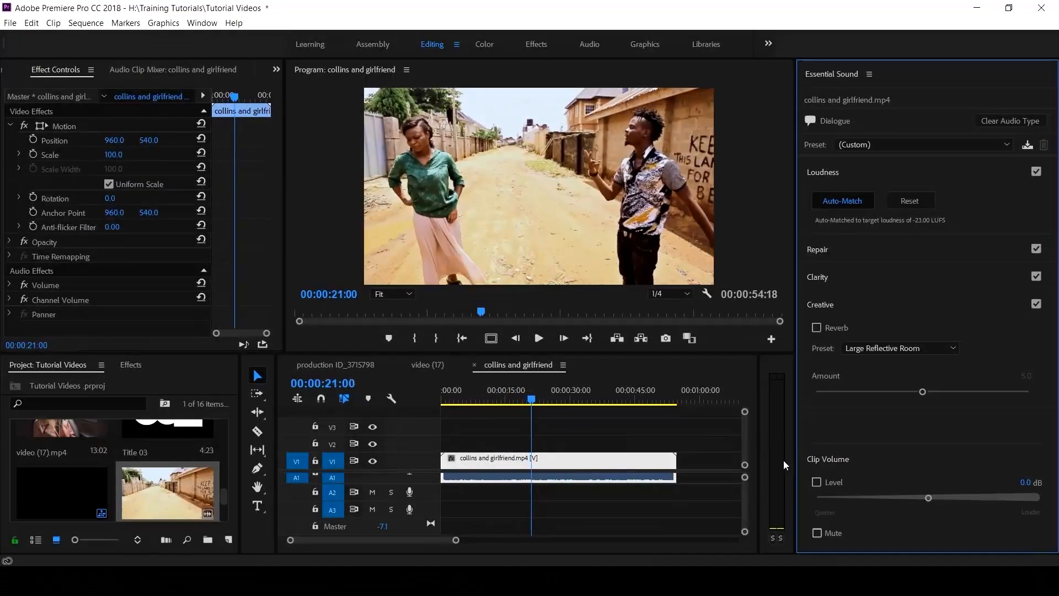
{"action": "key", "text": "ctrl+z"}
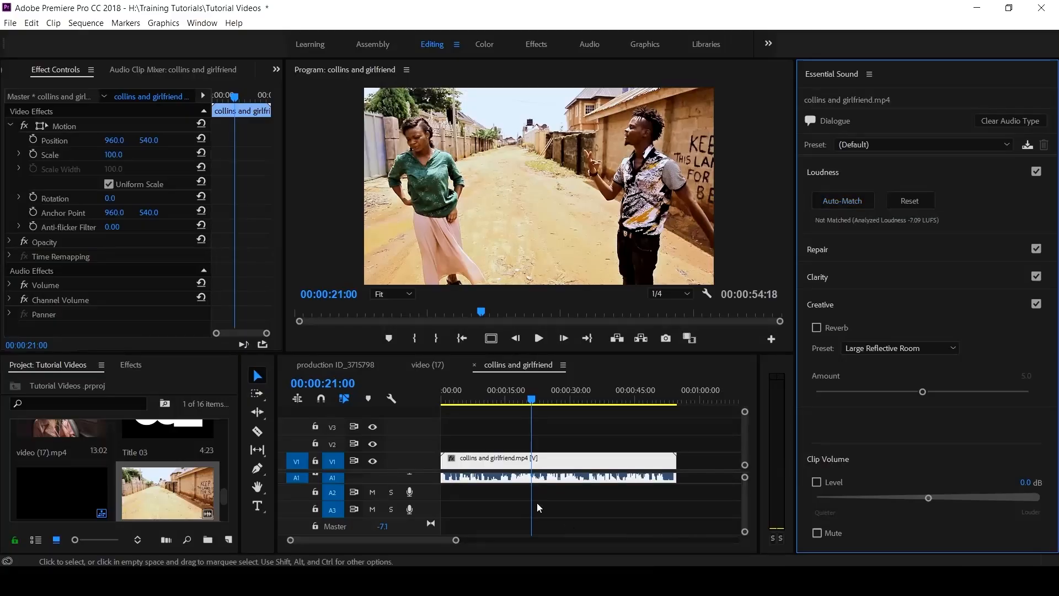
{"action": "key", "text": "space"}
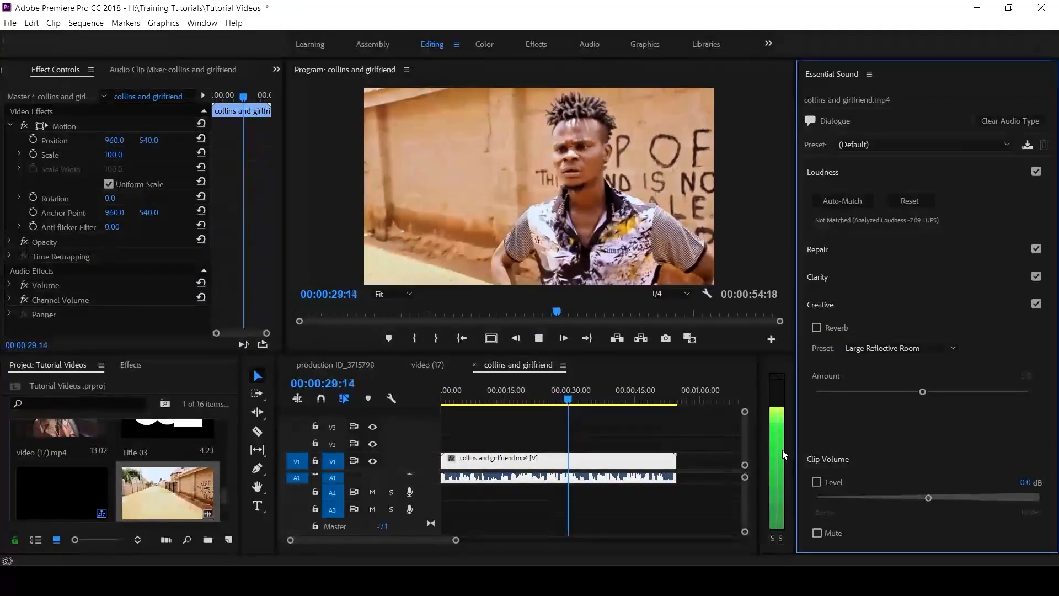
{"action": "key", "text": "space"}
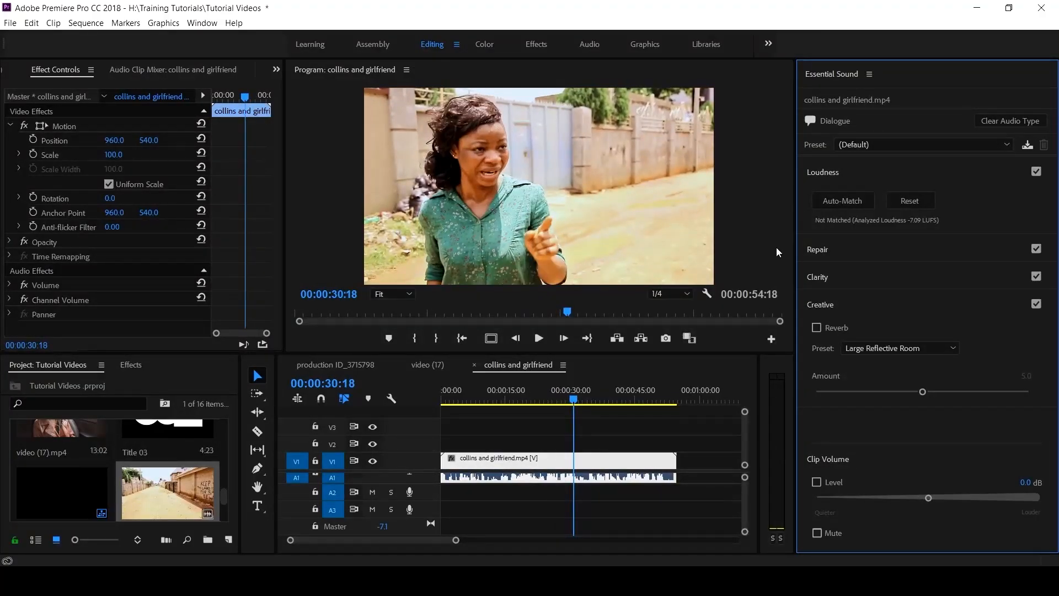
{"action": "left_click", "coordinate": [846, 201]}
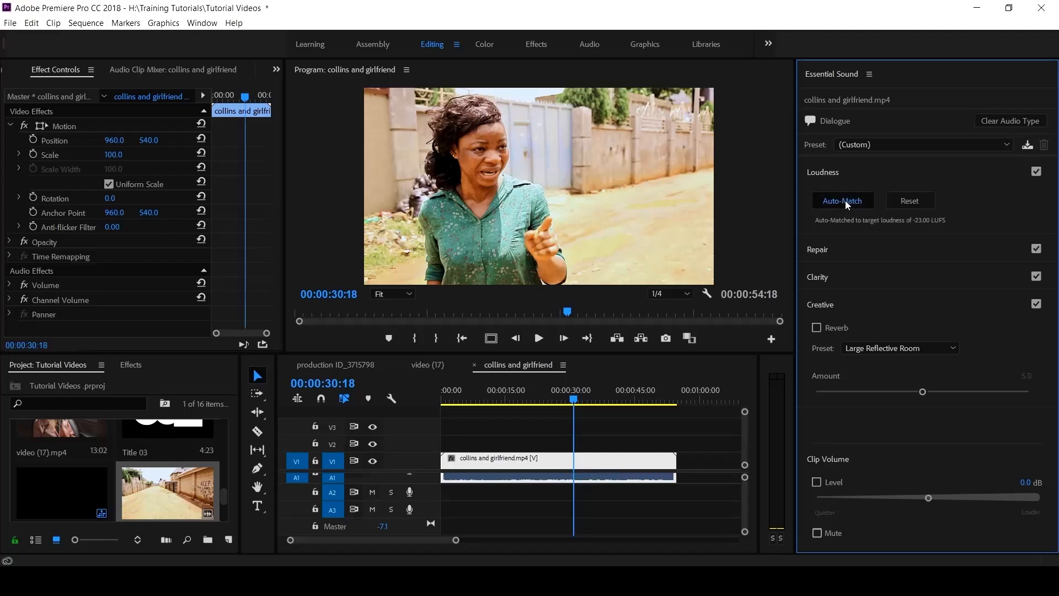
{"action": "key", "text": "space"}
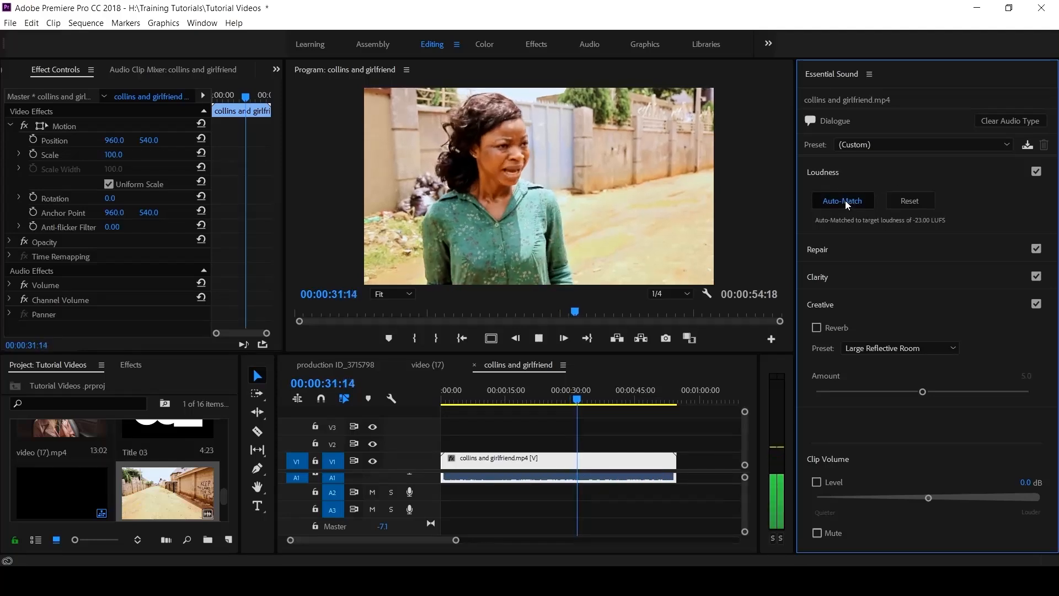
{"action": "key", "text": "space"}
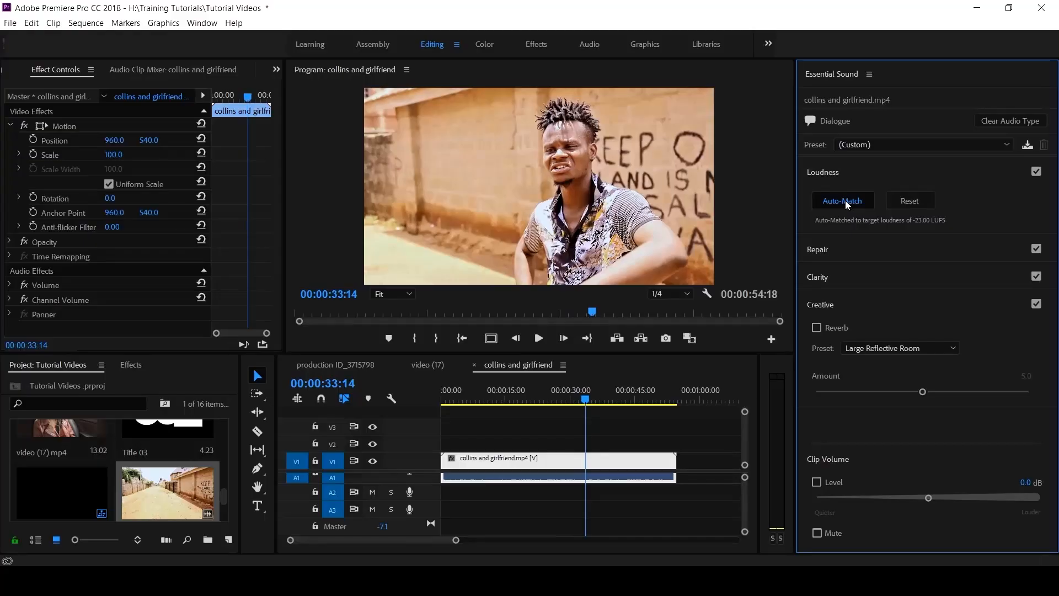
{"action": "key", "text": "ctrl+z"}
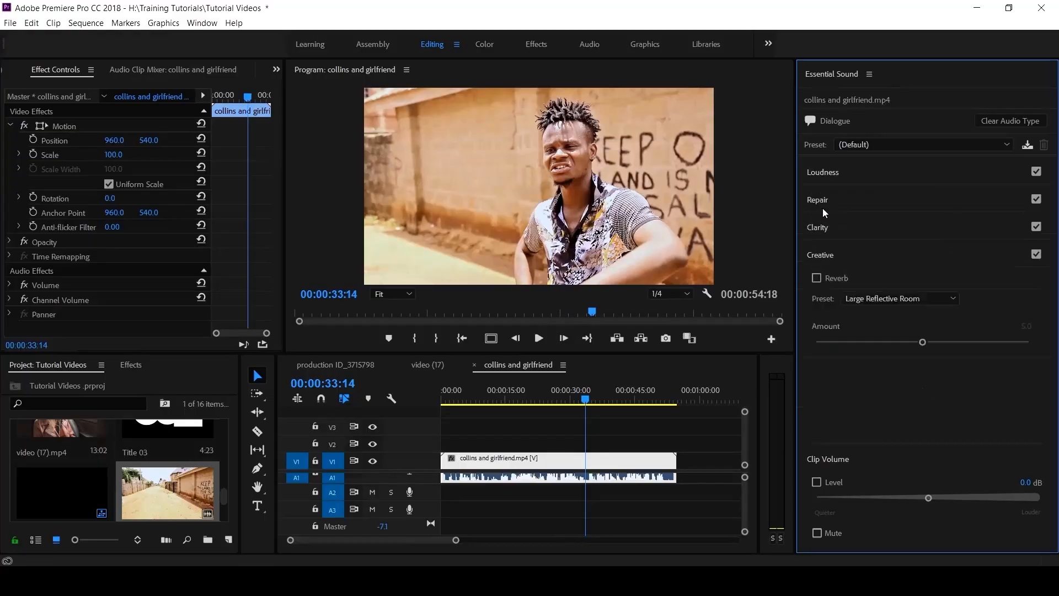
Step: Try Reduce Noise under Repair, then switch it back off
{"action": "left_click", "coordinate": [819, 200]}
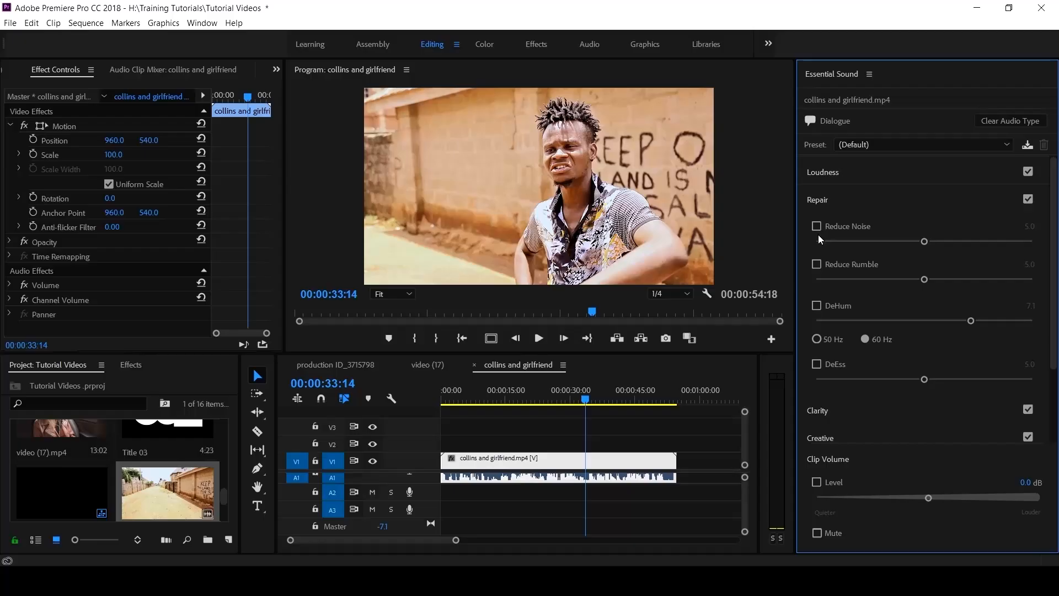
{"action": "left_click", "coordinate": [817, 226]}
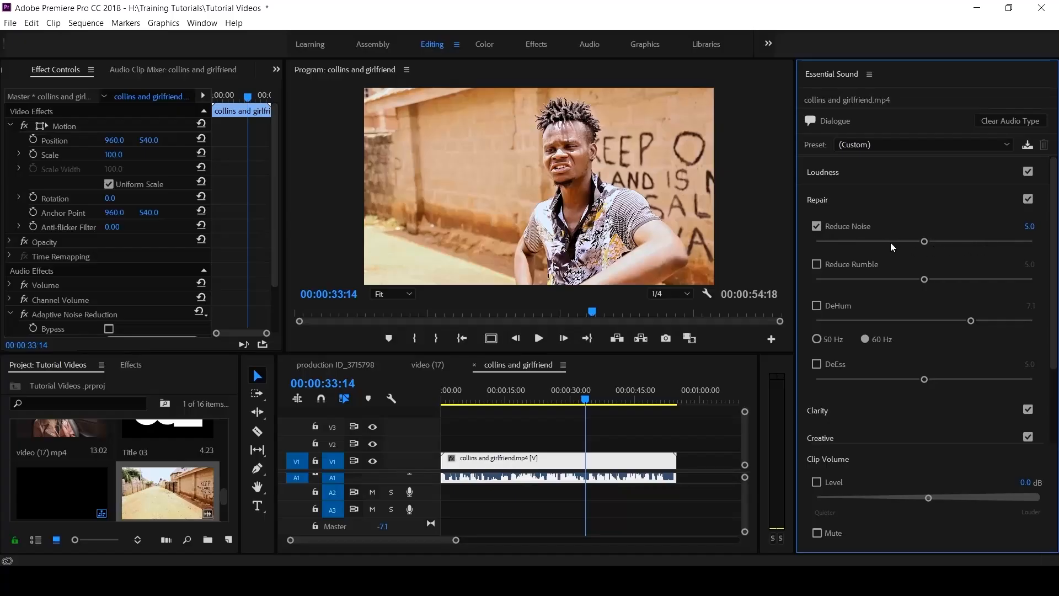
{"action": "left_click", "coordinate": [819, 228]}
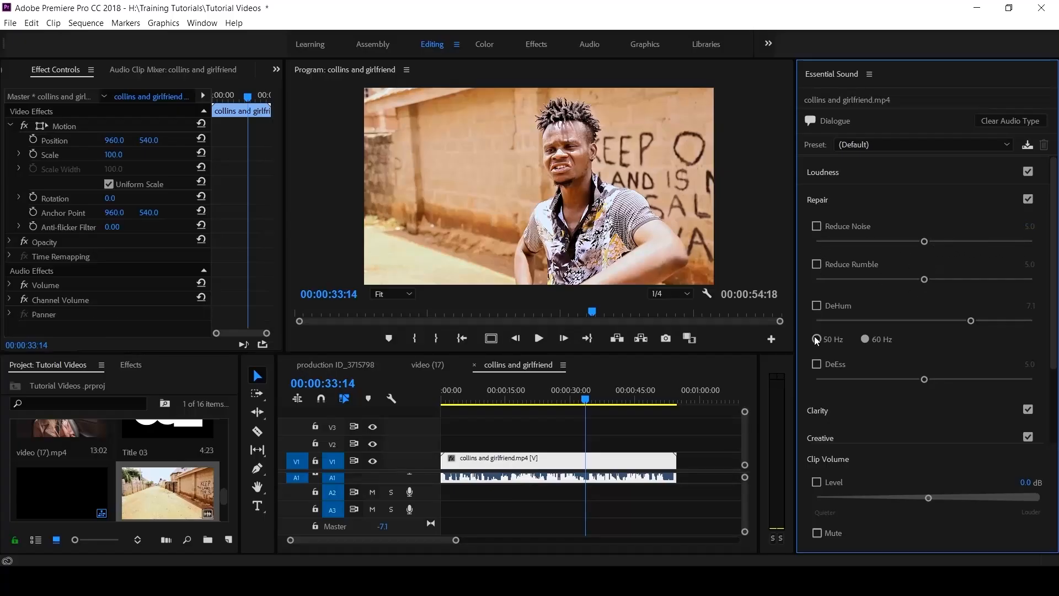
{"action": "left_click", "coordinate": [818, 206]}
Step: Turn on Clarity's Dynamics at 3.0 for the dialogue clip
{"action": "left_click", "coordinate": [815, 228]}
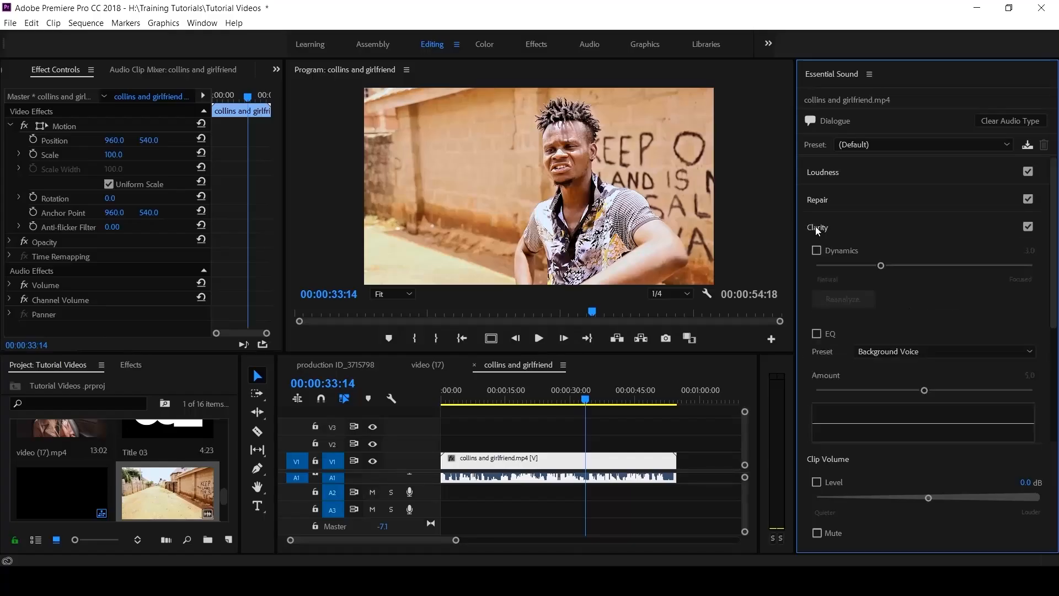
{"action": "left_click", "coordinate": [816, 251]}
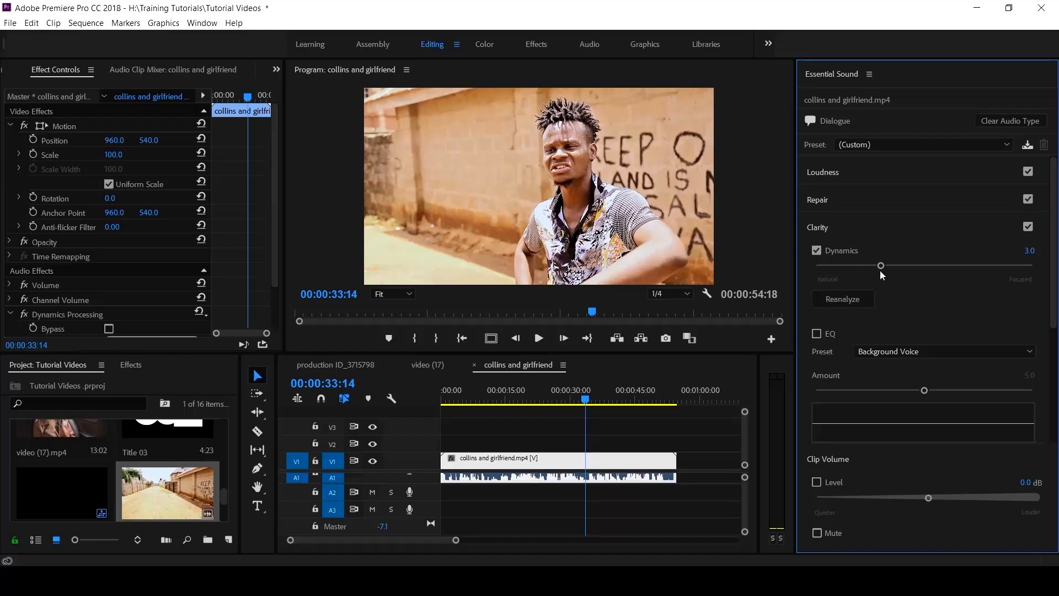
{"action": "left_click", "coordinate": [817, 227]}
Step: Enable Creative Reverb with the Large Reflective Room preset at amount 5.0, then collapse Creative
{"action": "left_click", "coordinate": [817, 278]}
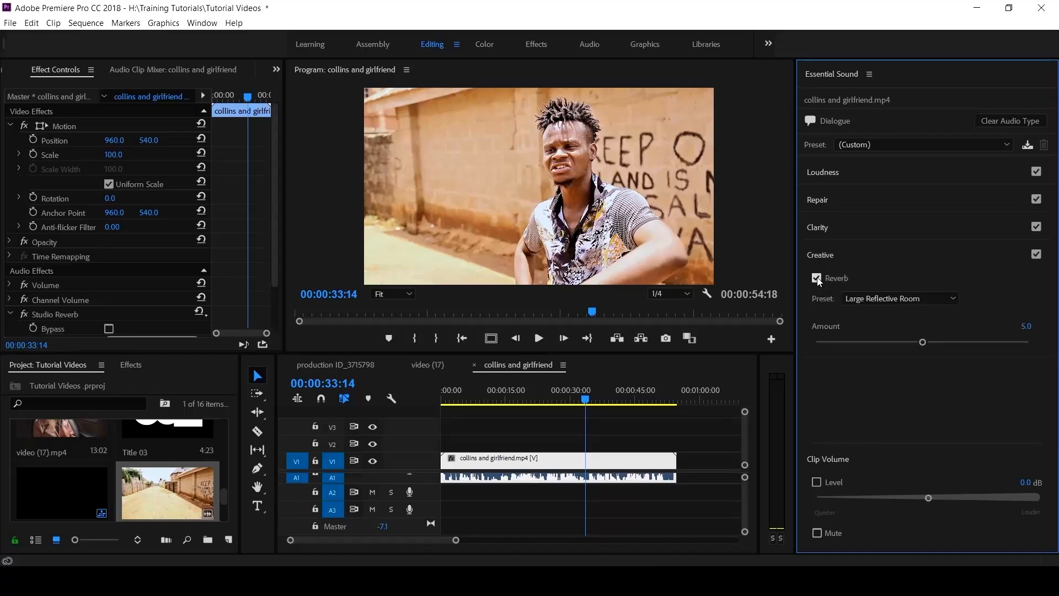
{"action": "left_click", "coordinate": [905, 298]}
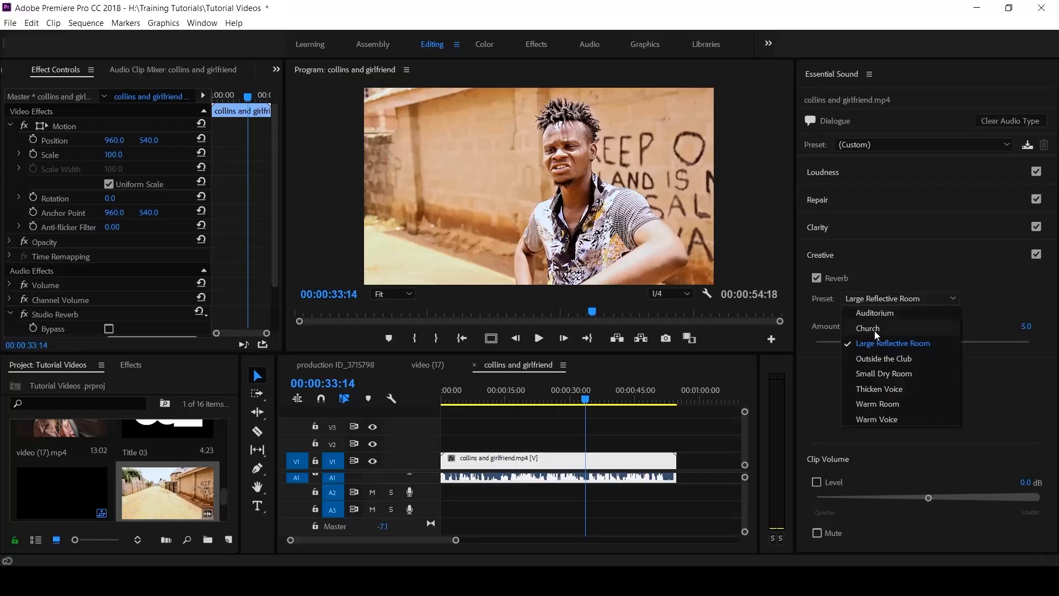
{"action": "left_click", "coordinate": [912, 344]}
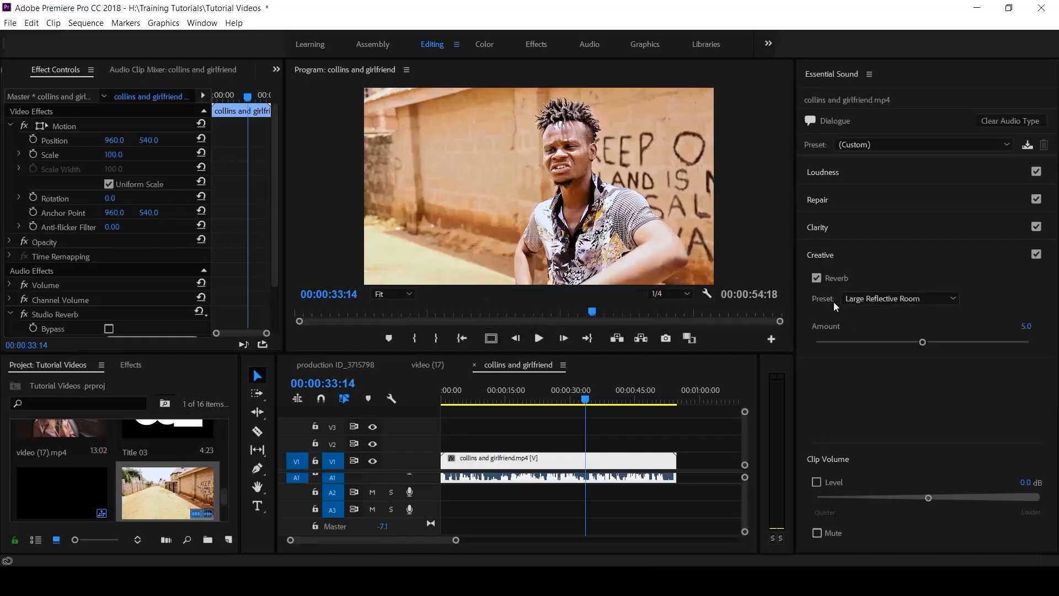
{"action": "left_click", "coordinate": [912, 299]}
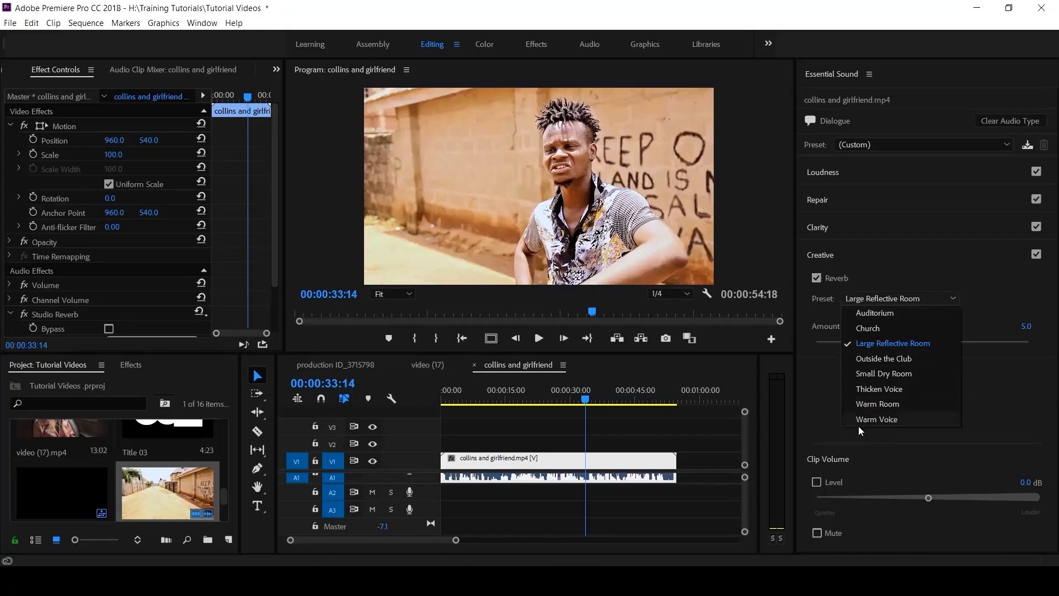
{"action": "left_click", "coordinate": [826, 256]}
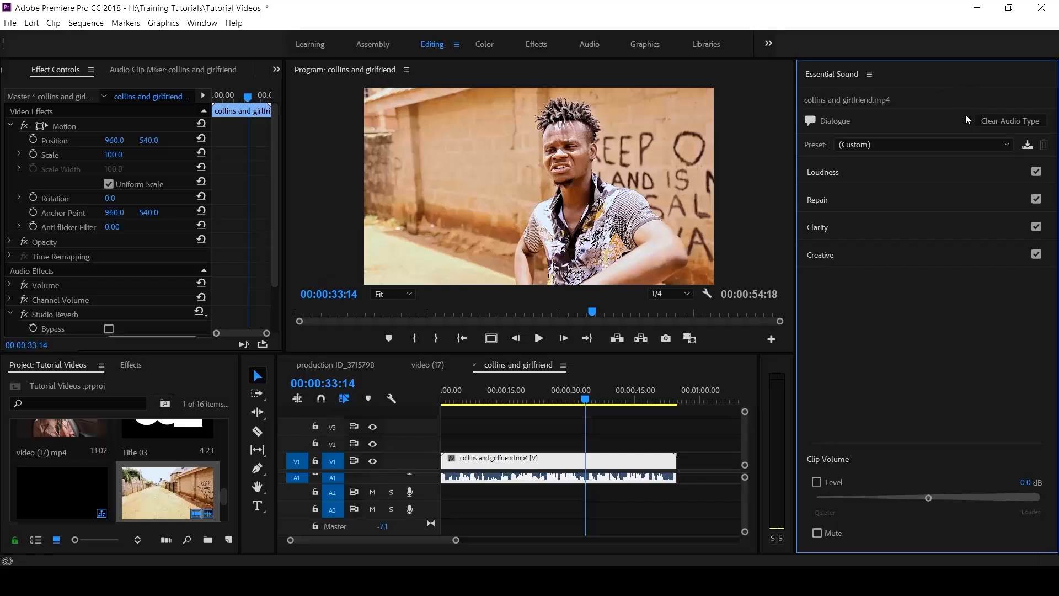
Step: Clear the Dialogue audio type, retag the clip as Music, and collapse the Duration settings
{"action": "left_click", "coordinate": [1013, 121]}
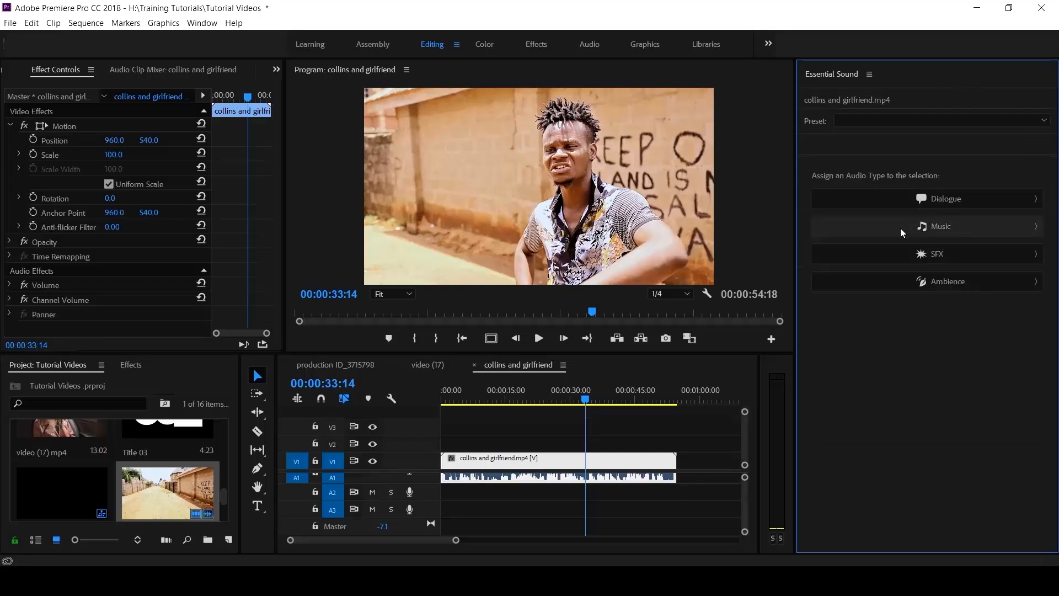
{"action": "left_click", "coordinate": [915, 229]}
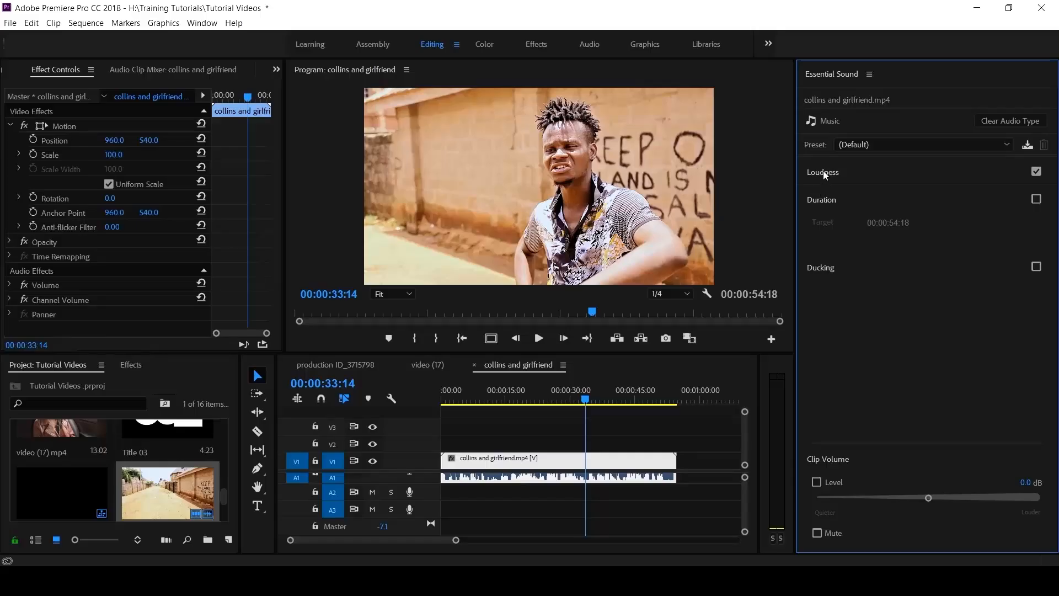
{"action": "left_click", "coordinate": [826, 200]}
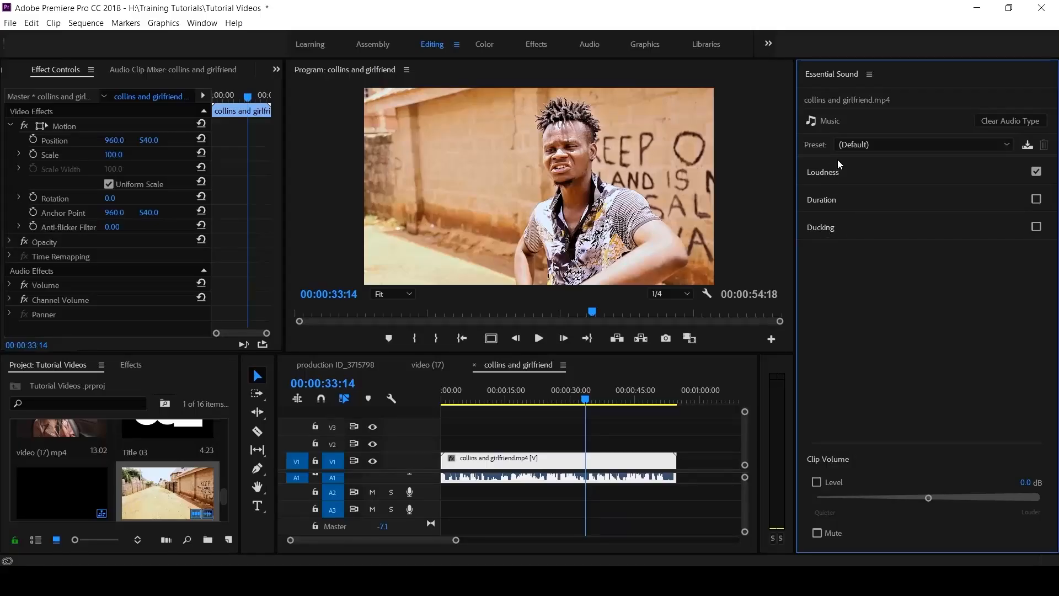
Step: Replace the Music audio type with SFX and browse the Creative reverb presets
{"action": "left_click", "coordinate": [984, 119]}
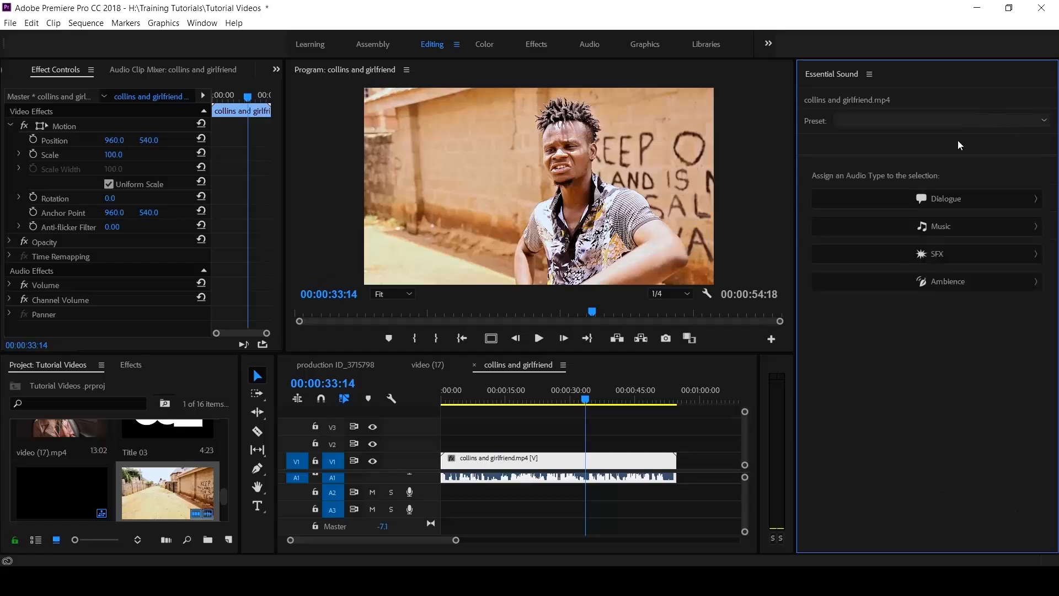
{"action": "left_click", "coordinate": [922, 258]}
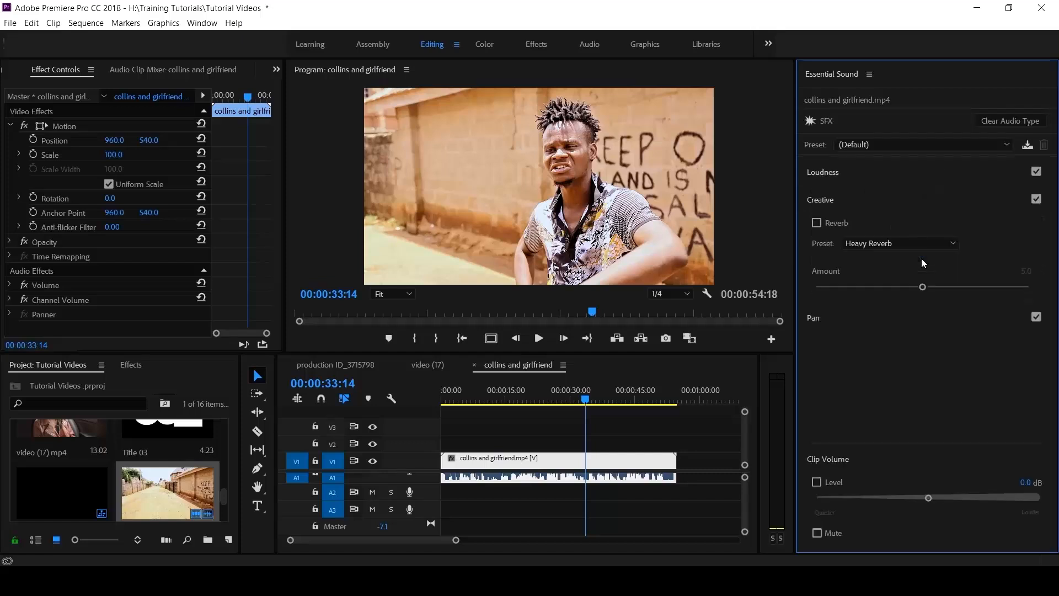
{"action": "left_click", "coordinate": [821, 200]}
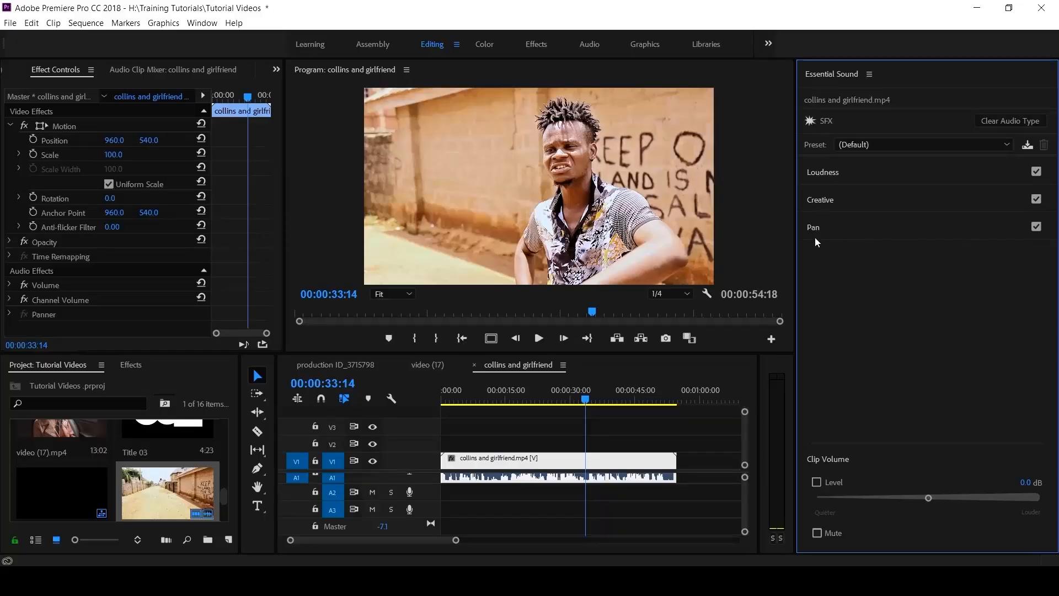
{"action": "left_click", "coordinate": [827, 174]}
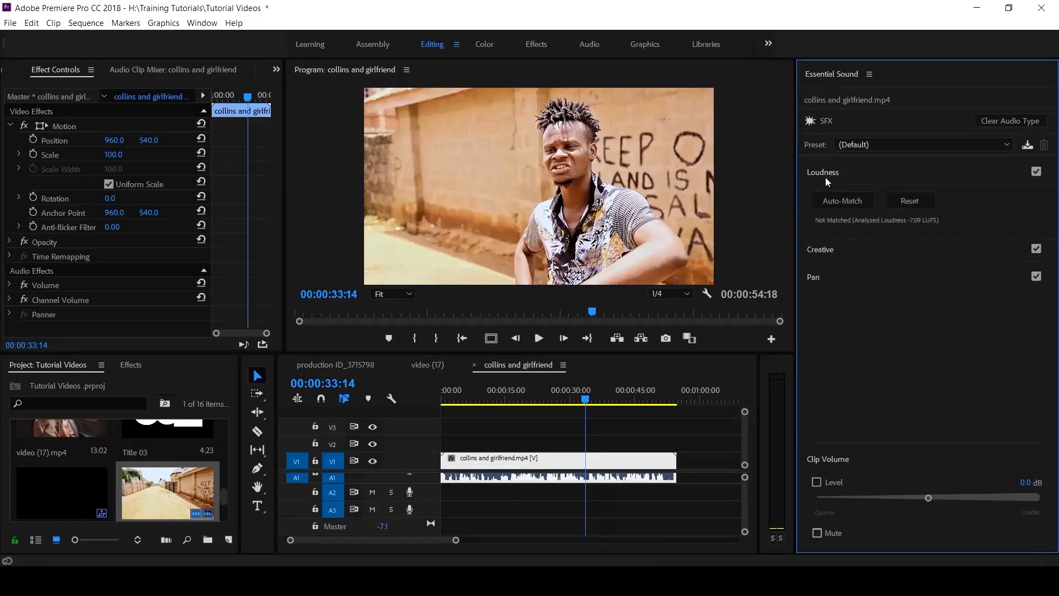
{"action": "left_click", "coordinate": [841, 178]}
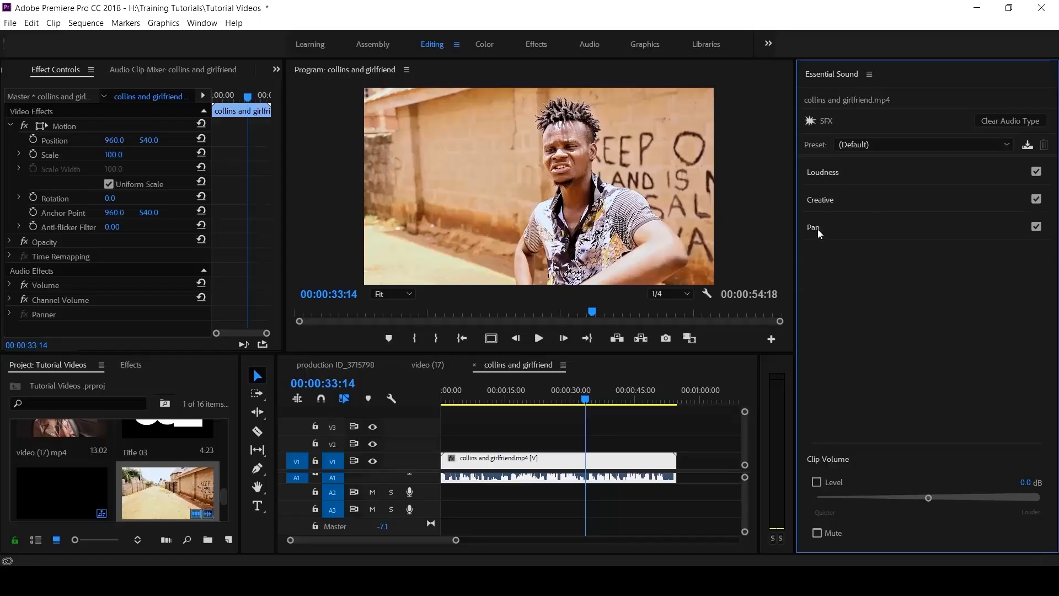
{"action": "left_click", "coordinate": [822, 208]}
{"action": "left_click", "coordinate": [870, 242]}
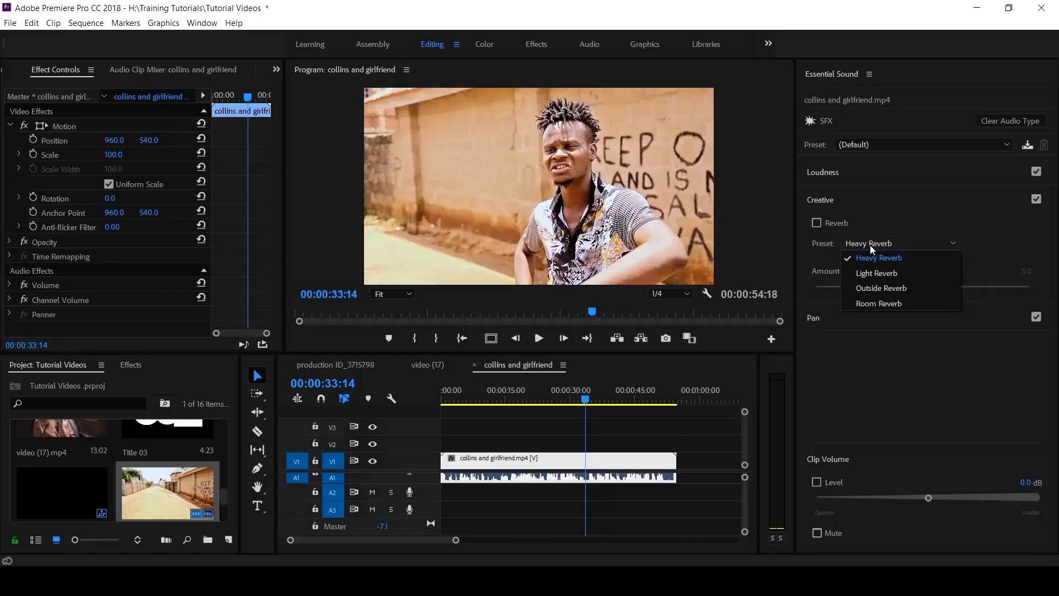
{"action": "left_click", "coordinate": [826, 199]}
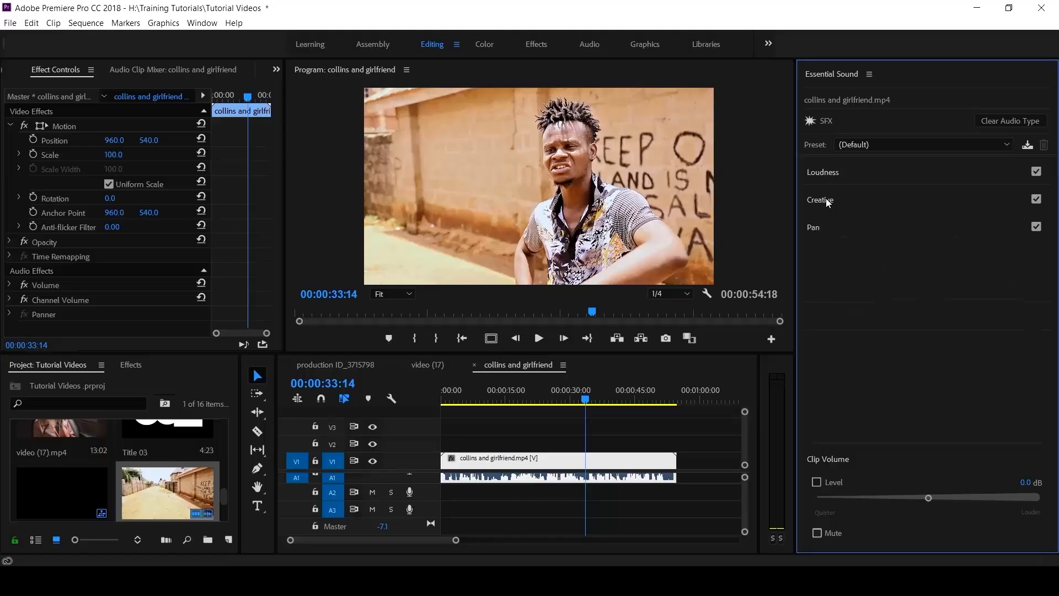
Step: Clear the SFX type and tag the collins and girlfriend audio as Ambience
{"action": "left_click", "coordinate": [980, 123]}
{"action": "left_click", "coordinate": [945, 283]}
{"action": "left_click", "coordinate": [820, 202]}
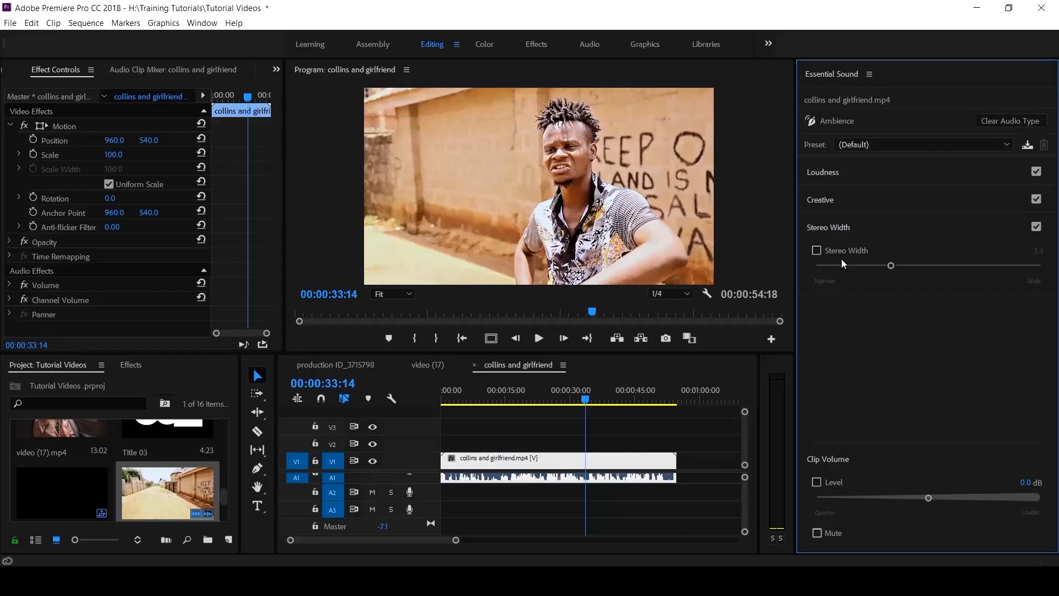
Step: Expand Creative and browse the Ambience reverb Preset list, then close it
{"action": "left_click", "coordinate": [820, 199]}
{"action": "left_click", "coordinate": [898, 243]}
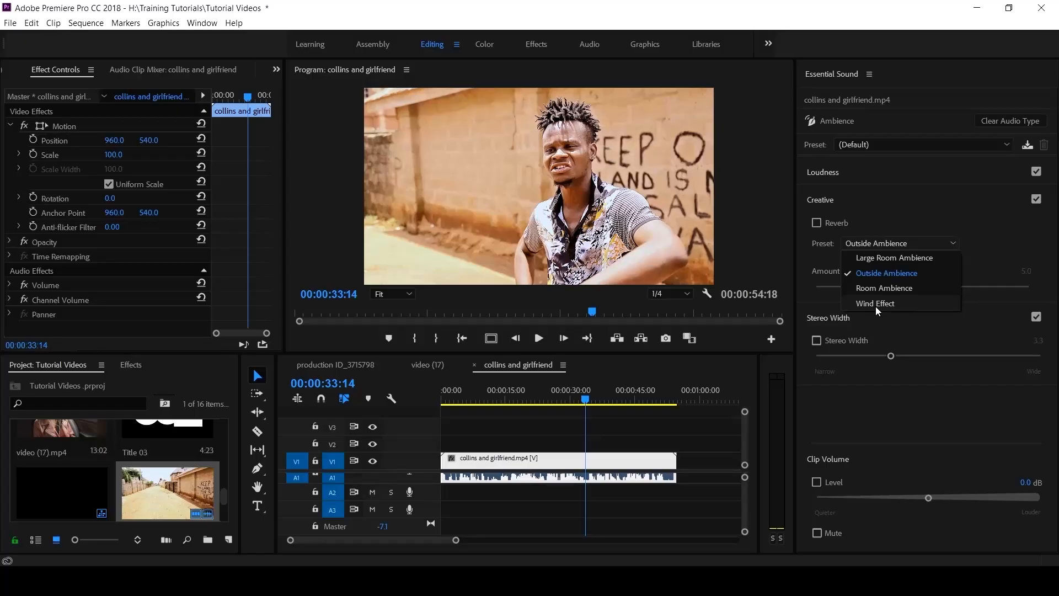
{"action": "left_click", "coordinate": [823, 203]}
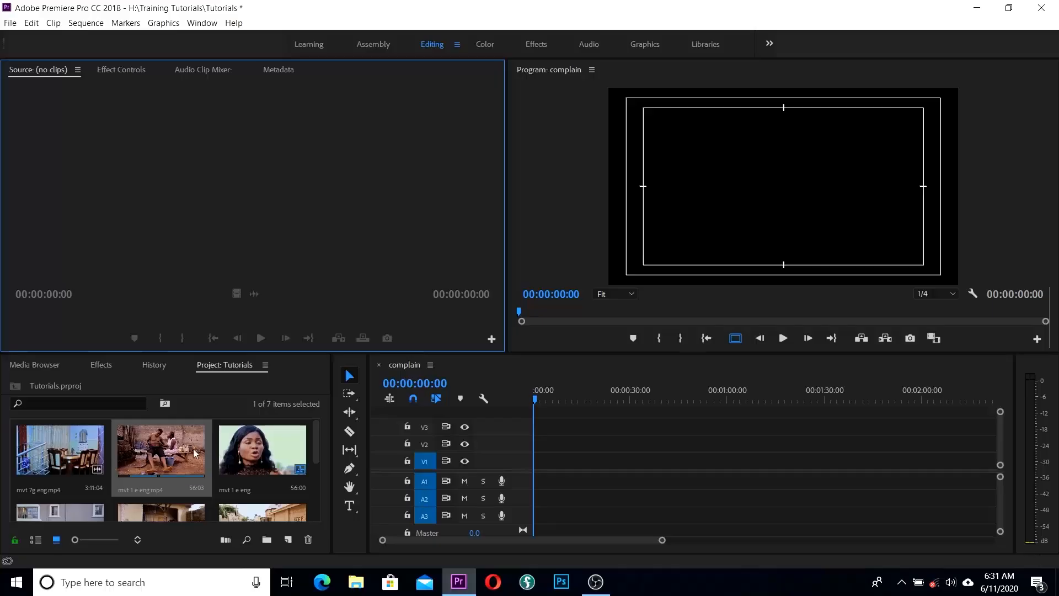
Step: Load mvt 7g eng.mp4 in the Source Monitor and mark a 00:00:50:21 range from 00:00:34:03
{"action": "double_click", "coordinate": [64, 457]}
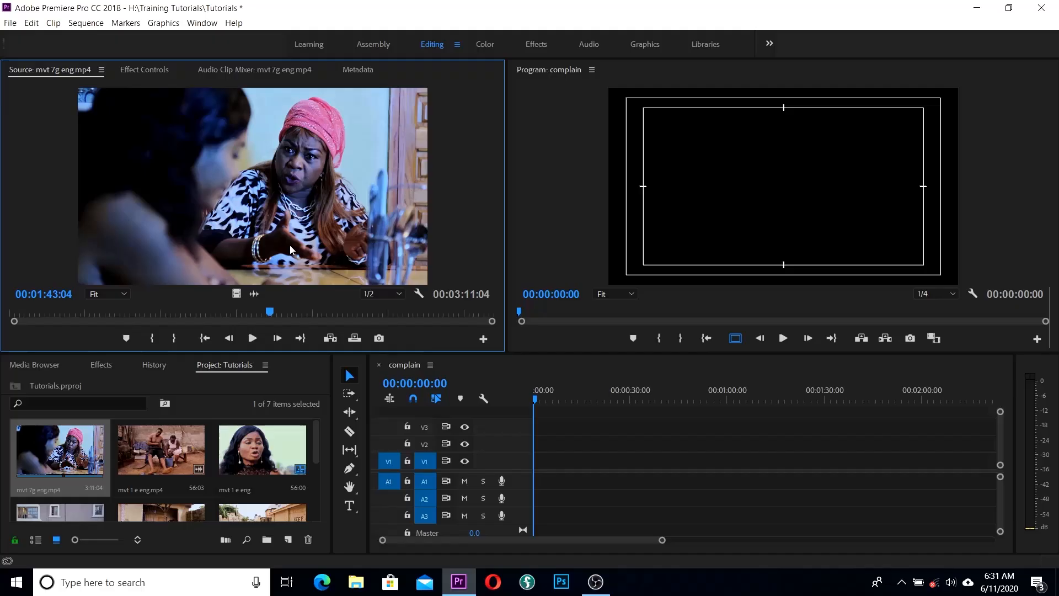
{"action": "left_click_drag", "start_coordinate": [270, 312], "coordinate": [96, 315]}
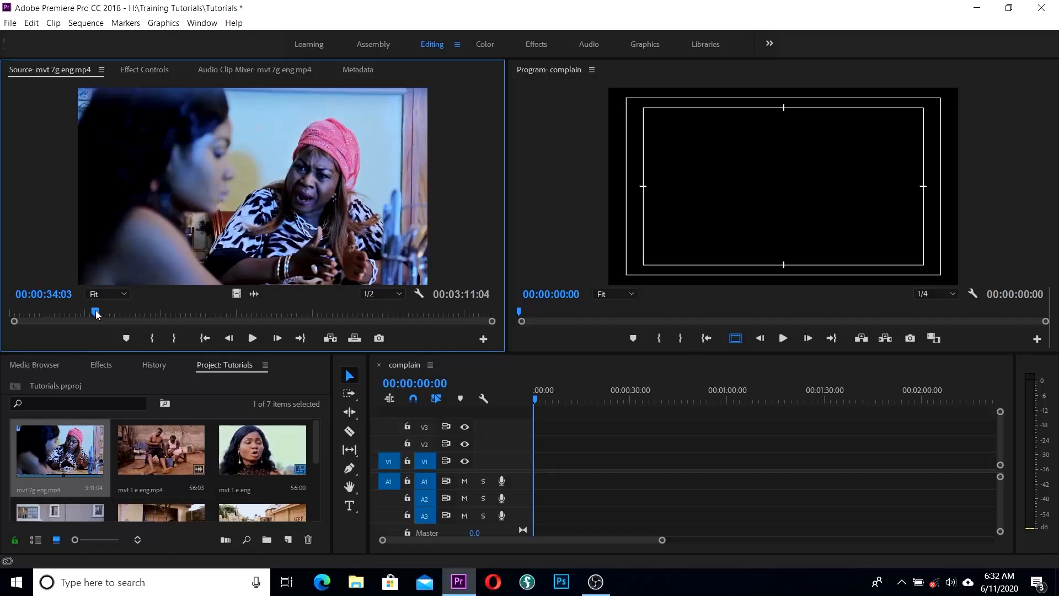
{"action": "left_click", "coordinate": [152, 337]}
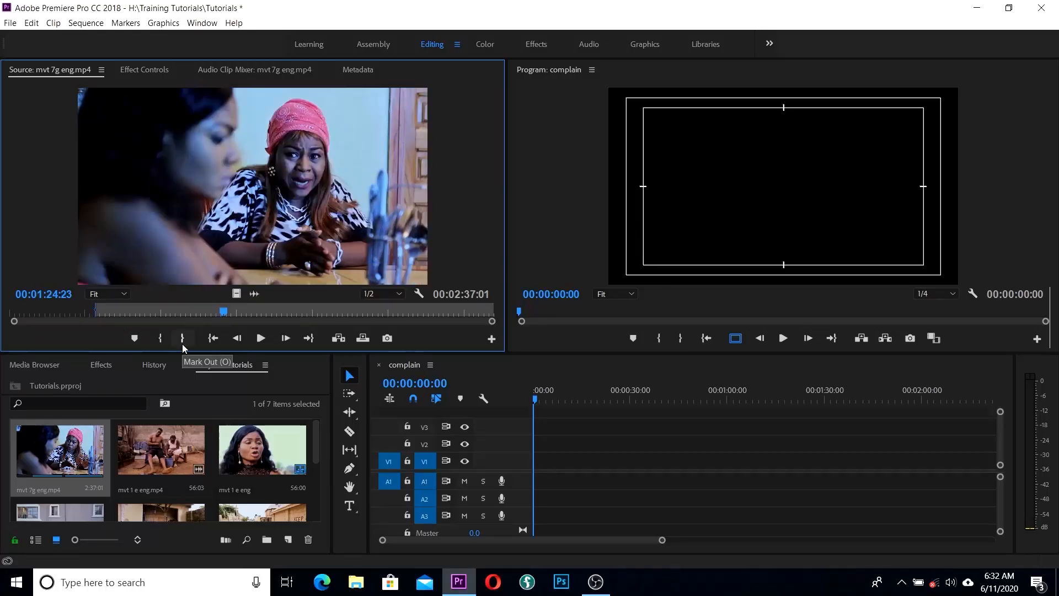
{"action": "left_click", "coordinate": [183, 341]}
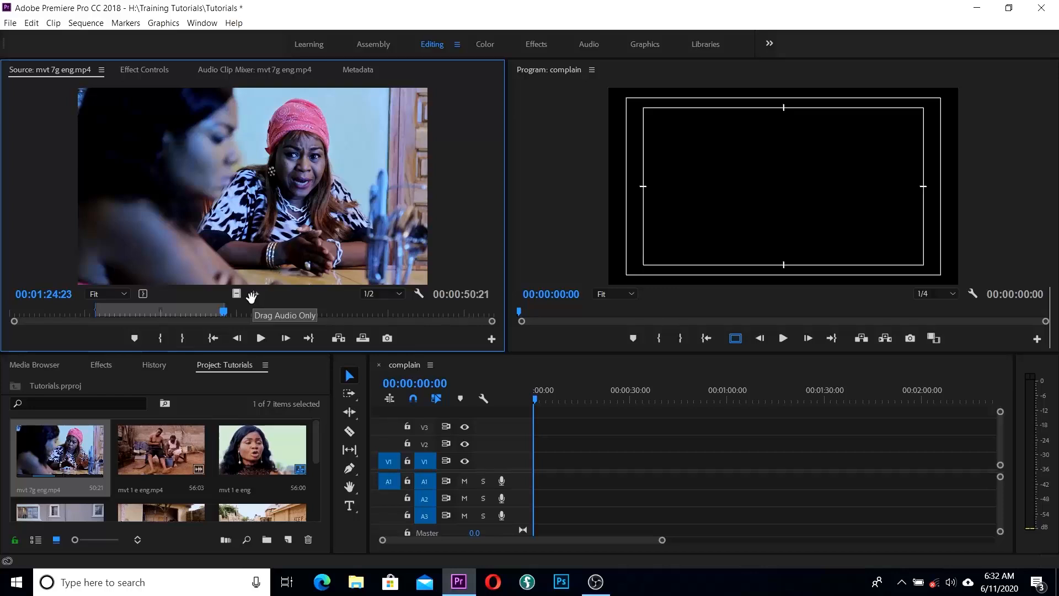
{"action": "left_click_drag", "start_coordinate": [252, 297], "coordinate": [536, 485]}
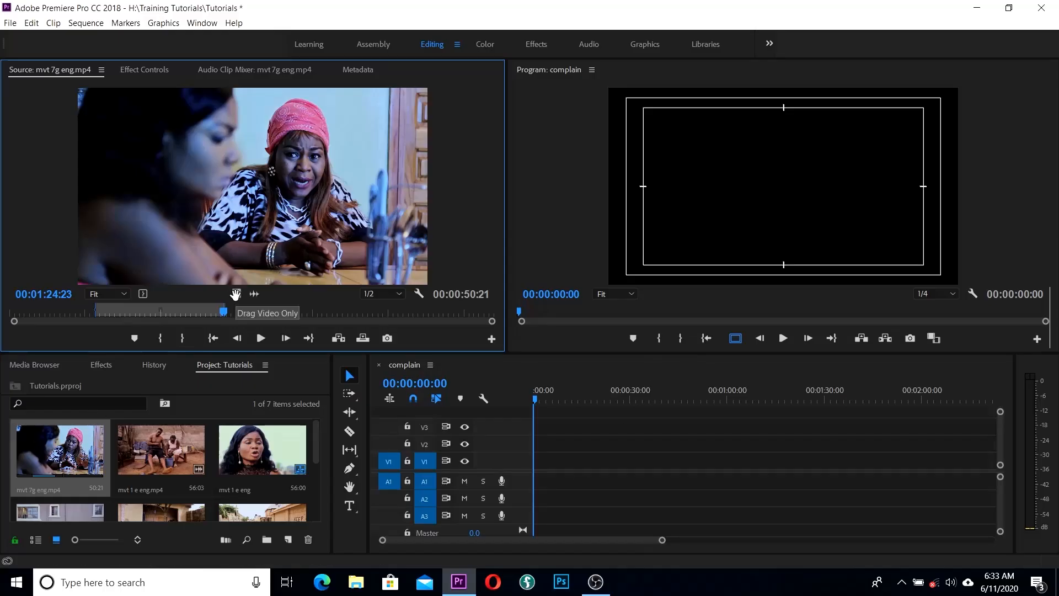
Step: Place the marked video only of mvt 7g eng.mp4 at the complain sequence start, then add mvt 1 e eng.mp4
{"action": "left_click_drag", "start_coordinate": [236, 294], "coordinate": [535, 477]}
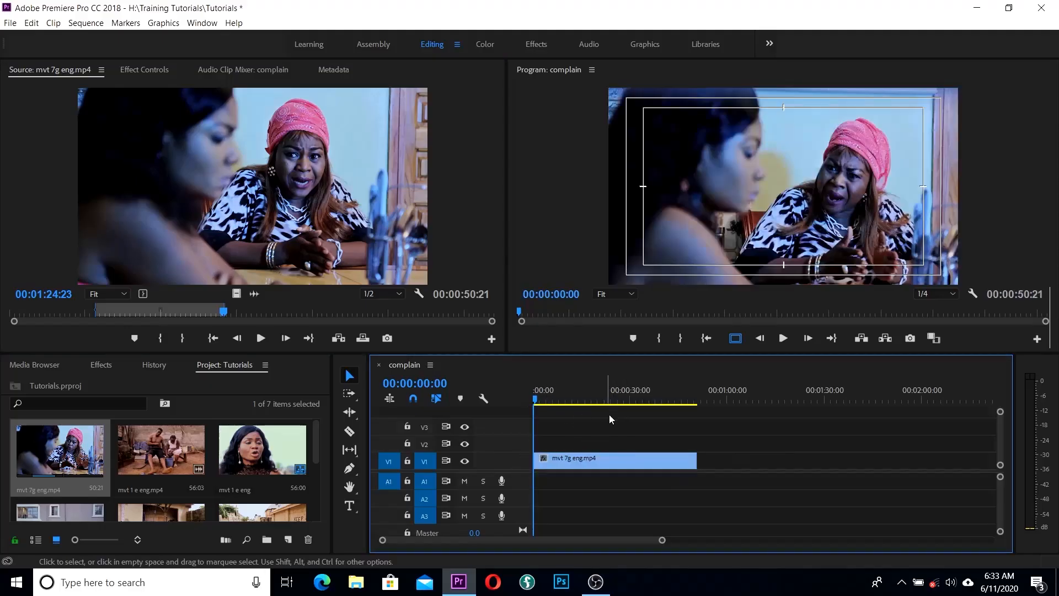
{"action": "left_click_drag", "start_coordinate": [535, 402], "coordinate": [675, 406]}
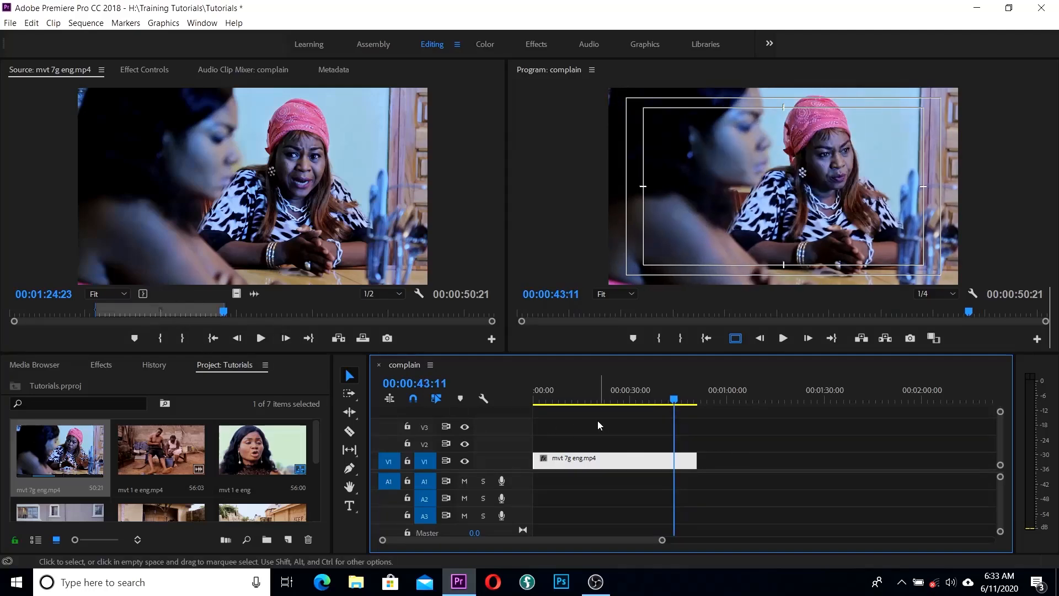
{"action": "key", "text": "Home"}
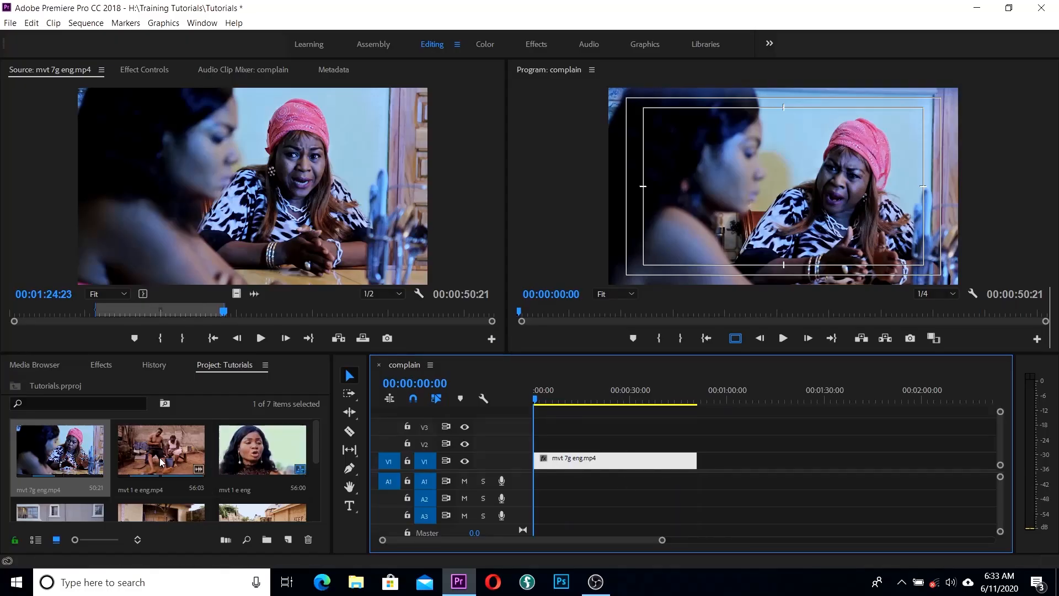
{"action": "left_click_drag", "start_coordinate": [156, 458], "coordinate": [717, 470]}
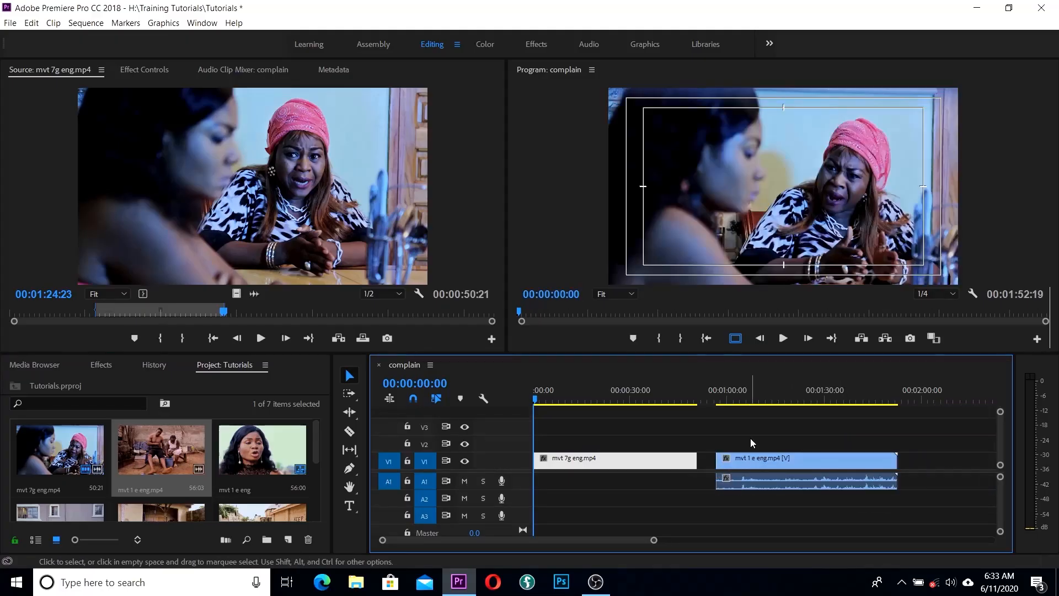
Step: Unlink and delete the audio of mvt 1 e eng.mp4, then save the project with Ctrl+S
{"action": "left_click", "coordinate": [747, 393]}
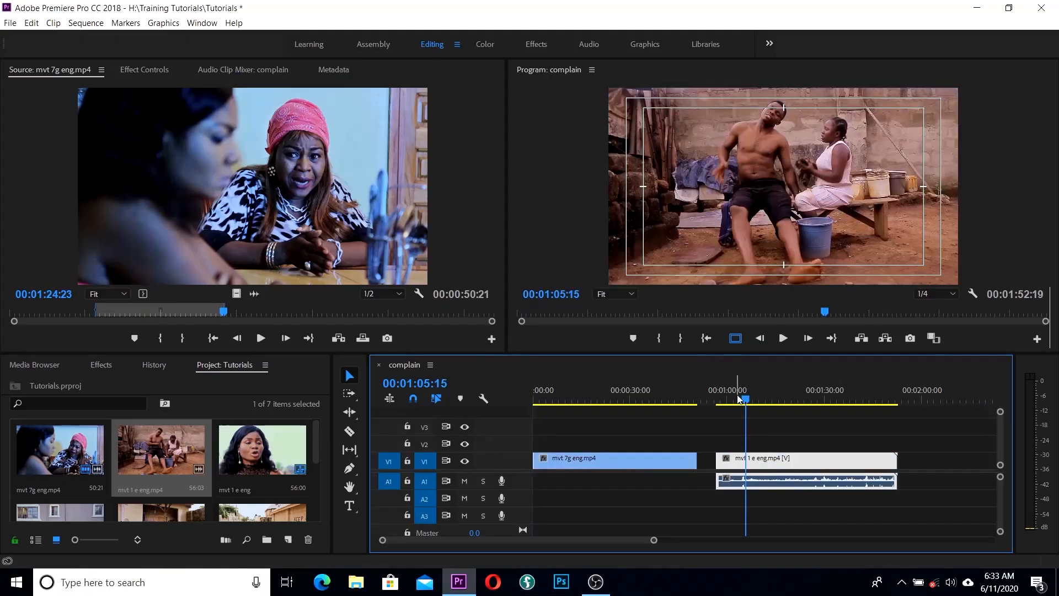
{"action": "right_click", "coordinate": [786, 464]}
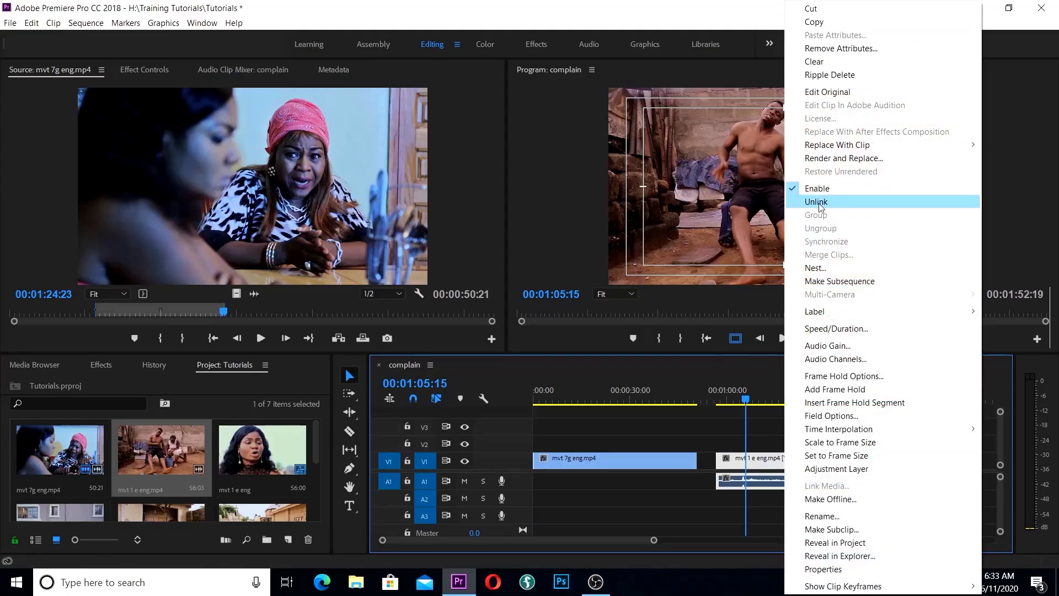
{"action": "left_click", "coordinate": [819, 204]}
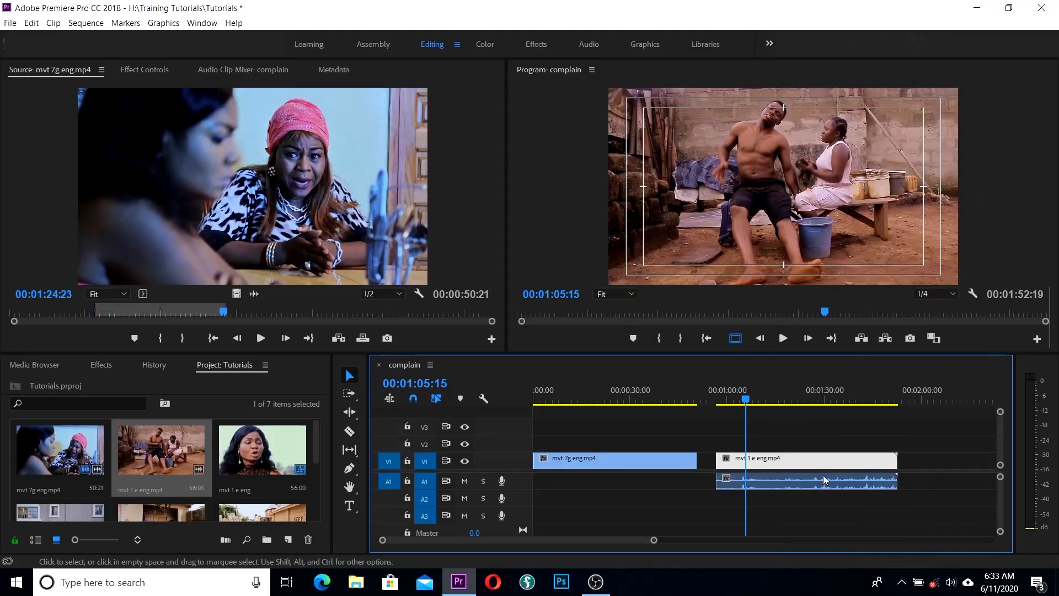
{"action": "left_click", "coordinate": [766, 483]}
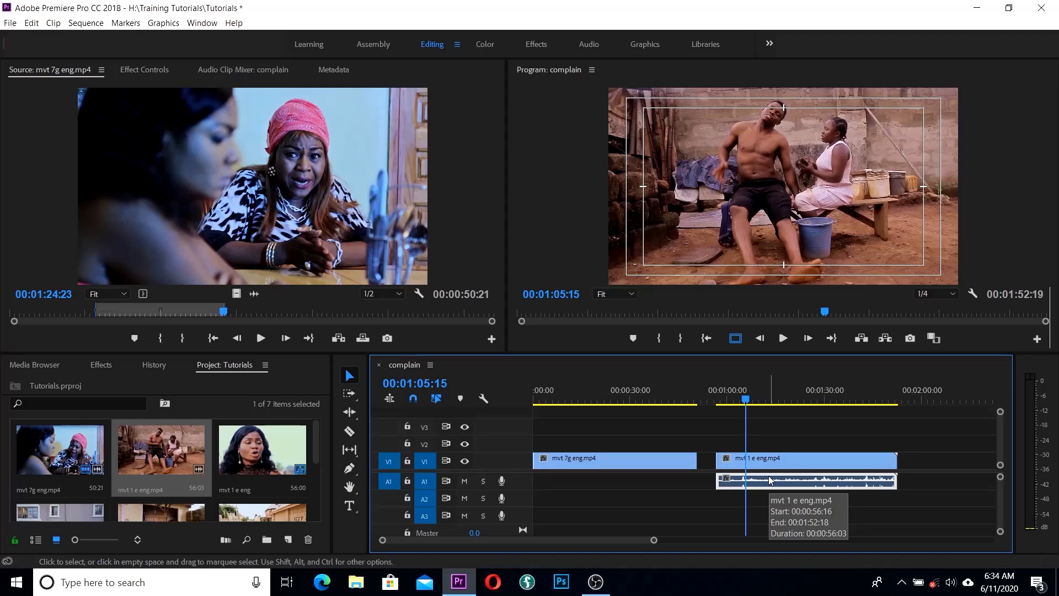
{"action": "key", "text": "Delete"}
{"action": "mouse_move", "coordinate": [754, 406]}
{"action": "left_mouse_down"}
{"action": "mouse_move", "coordinate": [800, 407]}
{"action": "mouse_move", "coordinate": [737, 410]}
{"action": "left_mouse_up"}
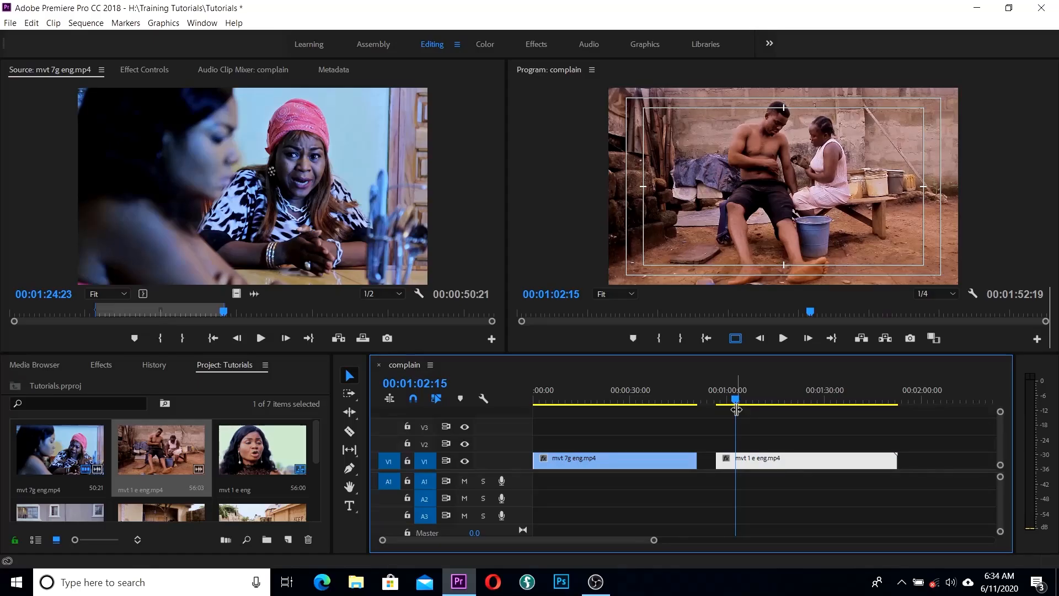
{"action": "key", "text": "ctrl+s"}
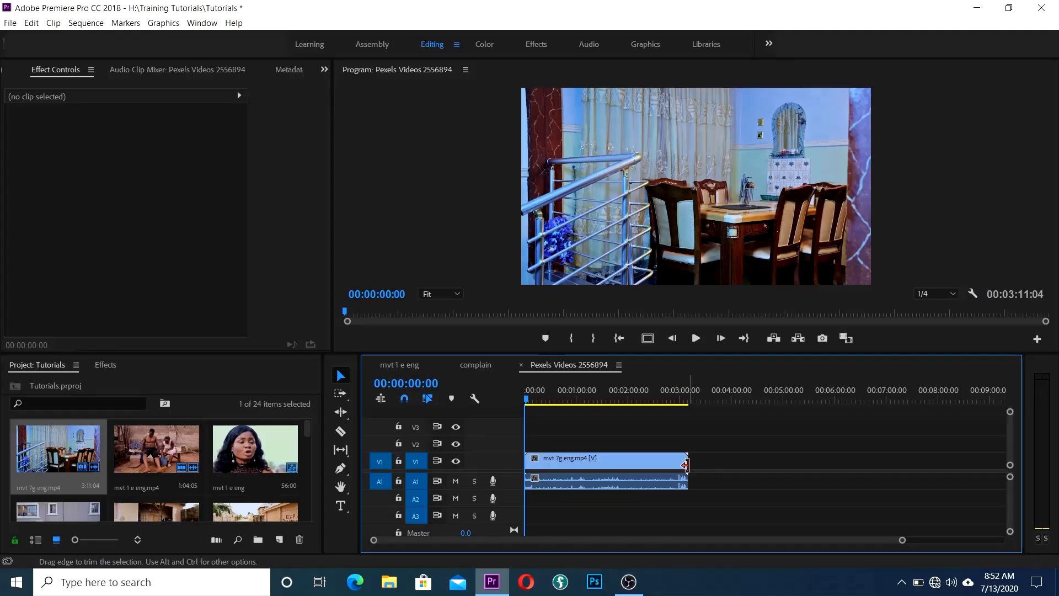
Step: Trim mvt 7g eng to 00:00:51:24, add mvt 1 e eng.mp4, and ripple-delete the gap
{"action": "left_click_drag", "start_coordinate": [634, 466], "coordinate": [567, 470]}
{"action": "left_click_drag", "start_coordinate": [156, 449], "coordinate": [583, 464]}
{"action": "right_click", "coordinate": [574, 468]}
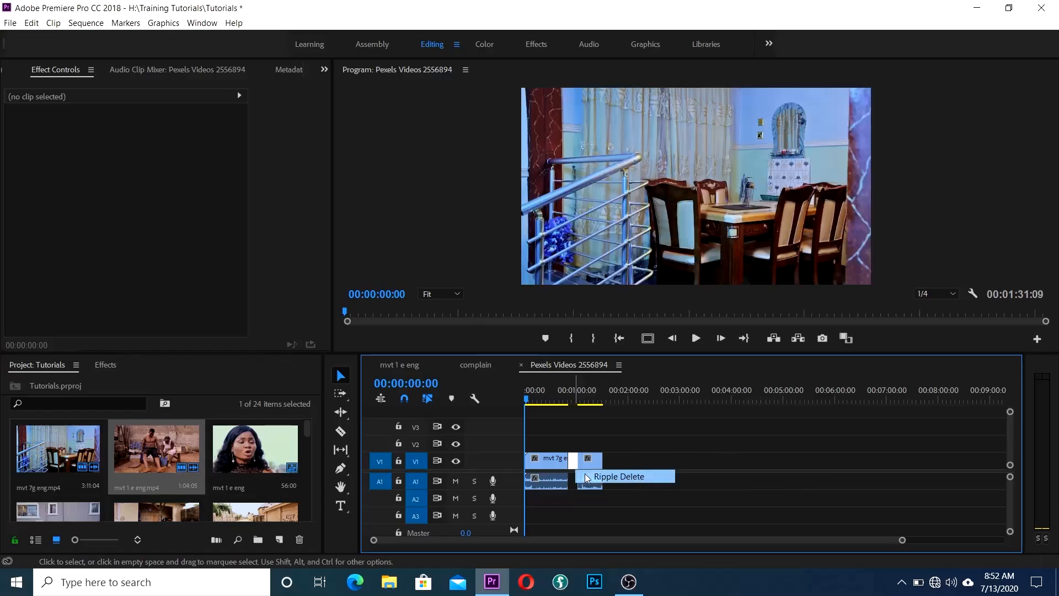
{"action": "left_click", "coordinate": [618, 477]}
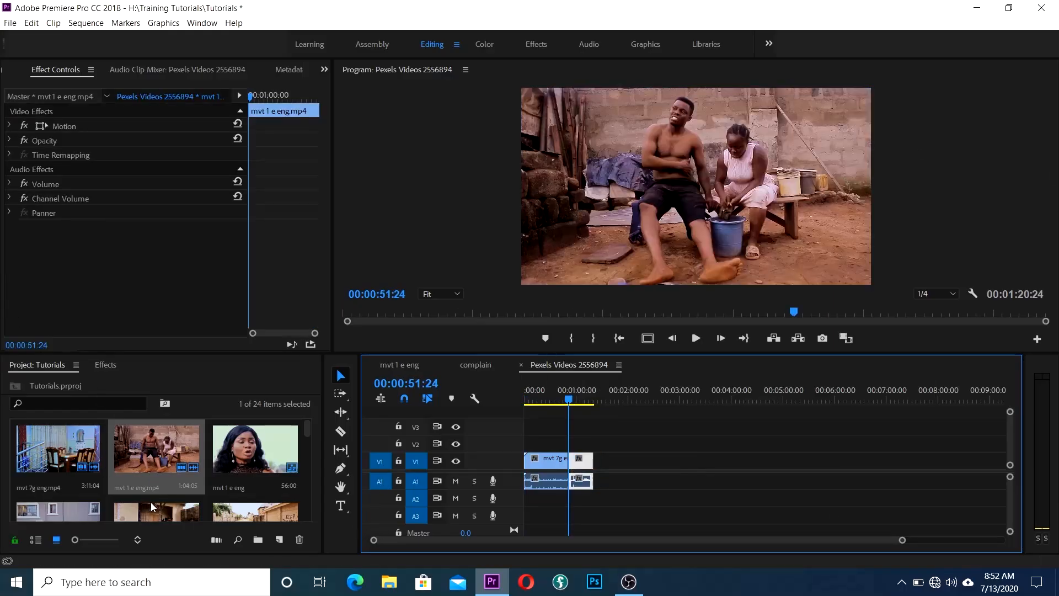
Step: Add the onye and sister clip and ripple-delete the gap before it
{"action": "scroll", "coordinate": [155, 498], "scroll_direction": "down", "scroll_amount": 1}
{"action": "left_click_drag", "start_coordinate": [157, 485], "coordinate": [644, 459]}
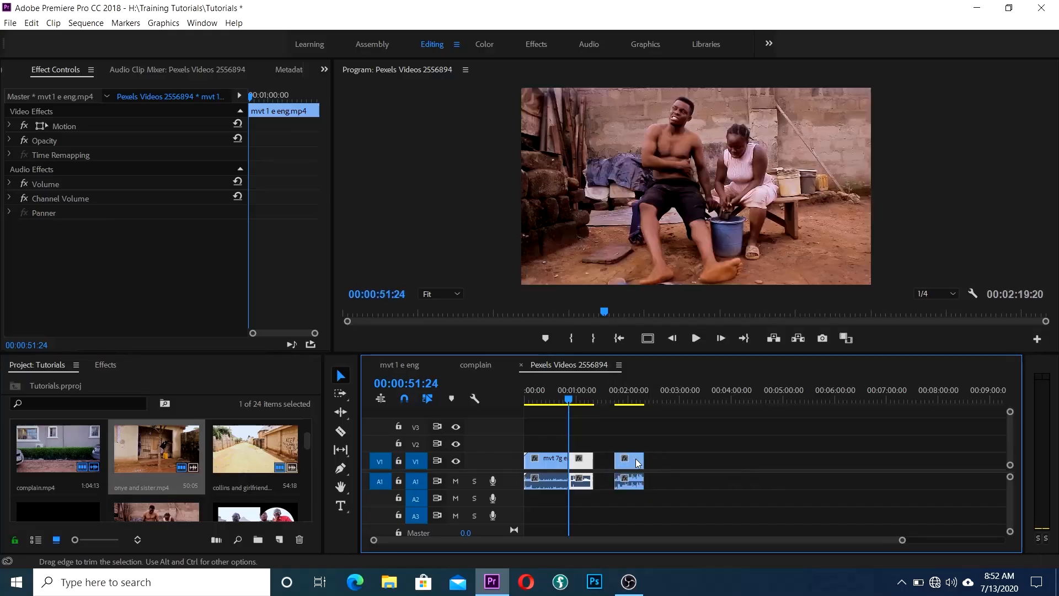
{"action": "right_click", "coordinate": [603, 463]}
{"action": "left_click", "coordinate": [623, 466]}
{"action": "left_click", "coordinate": [595, 397]}
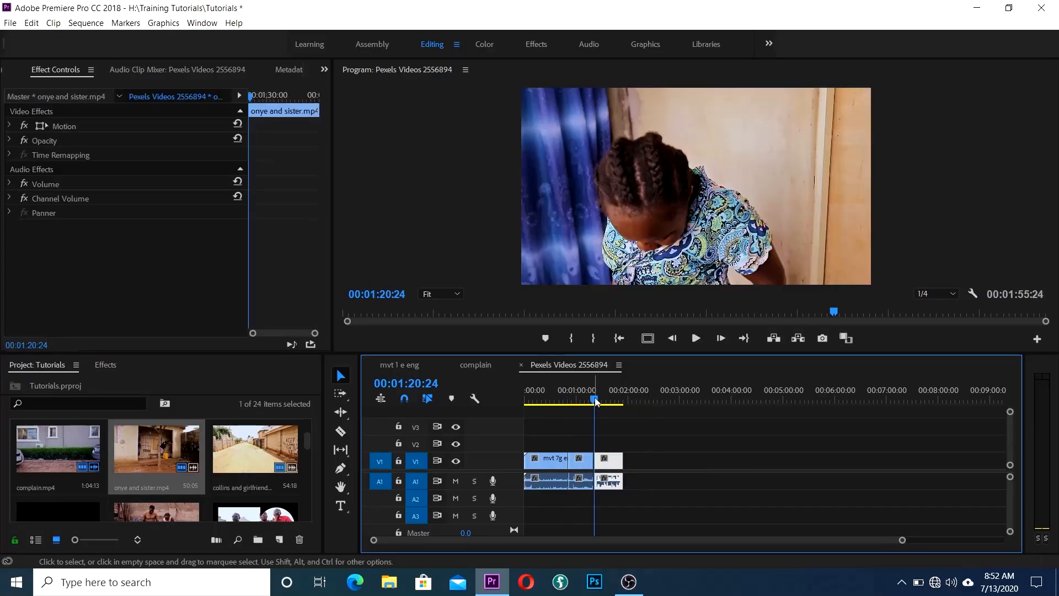
Step: Add the collins and girlfriend clip, delete its unlinked audio, and trim it shorter
{"action": "left_click_drag", "start_coordinate": [590, 396], "coordinate": [584, 424]}
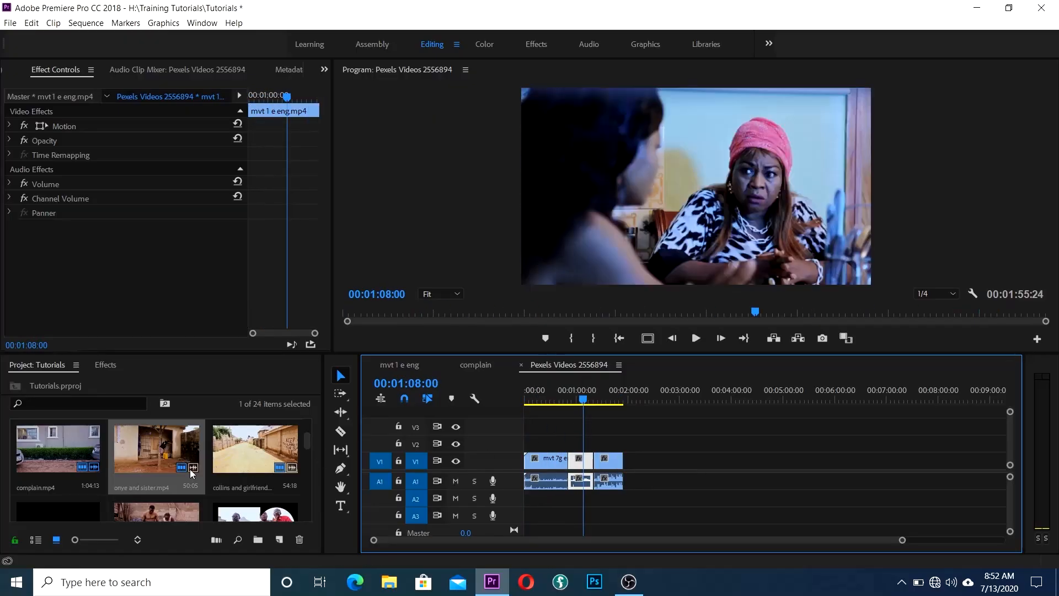
{"action": "left_click_drag", "start_coordinate": [252, 453], "coordinate": [650, 479]}
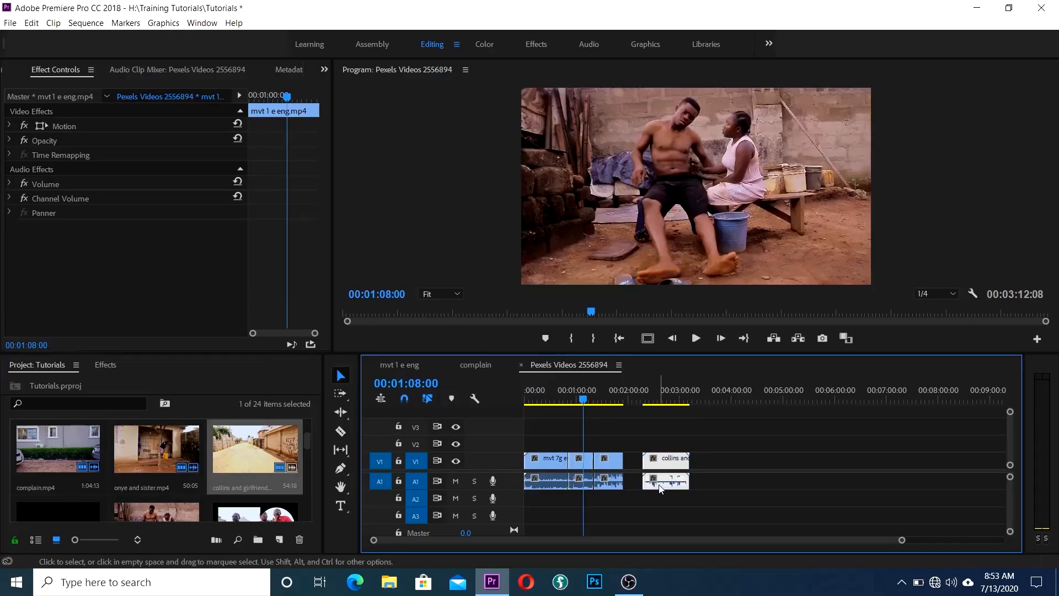
{"action": "left_click", "coordinate": [653, 478]}
{"action": "left_click", "coordinate": [678, 463]}
{"action": "right_click", "coordinate": [678, 459]}
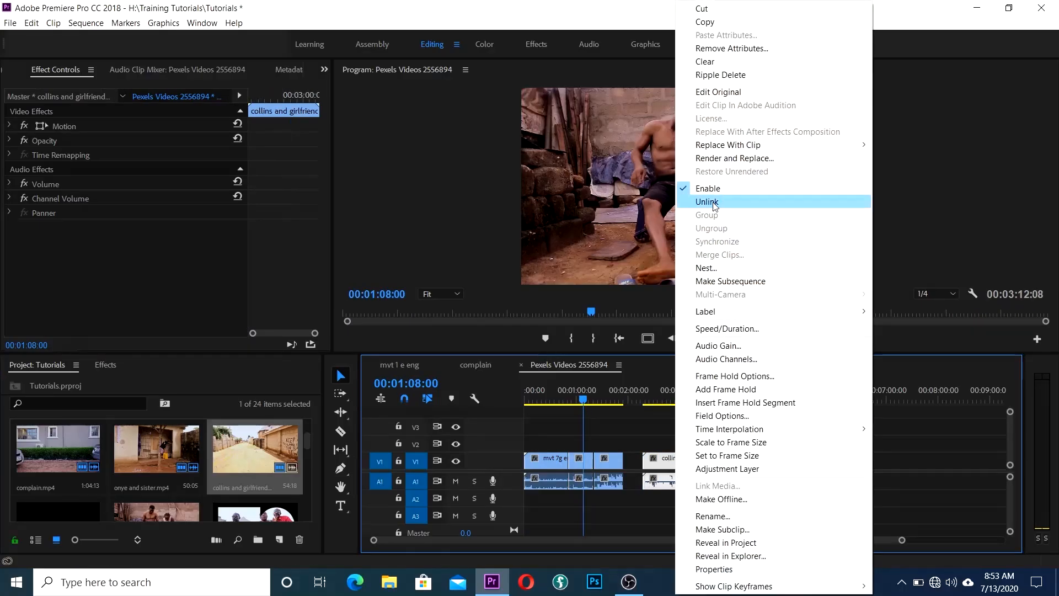
{"action": "left_click", "coordinate": [709, 202]}
{"action": "left_click", "coordinate": [670, 482]}
{"action": "key", "text": "Delete"}
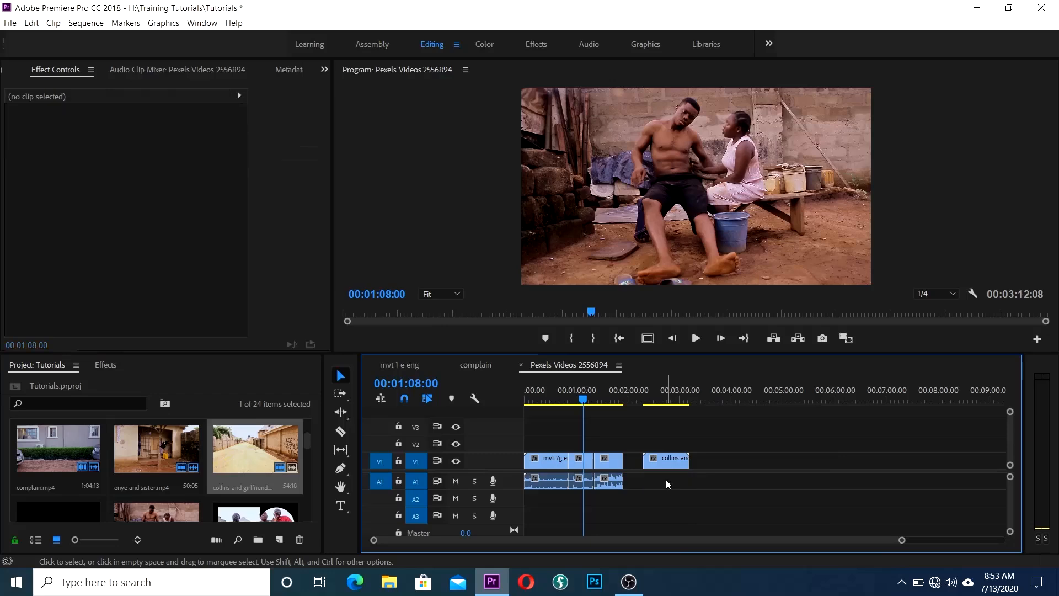
{"action": "left_click_drag", "start_coordinate": [649, 460], "coordinate": [623, 448]}
Step: Add complain.mp4, trim both its edges, return the playhead to 00:00:00:00, and select all clips
{"action": "scroll", "coordinate": [154, 497], "scroll_direction": "down", "scroll_amount": 3}
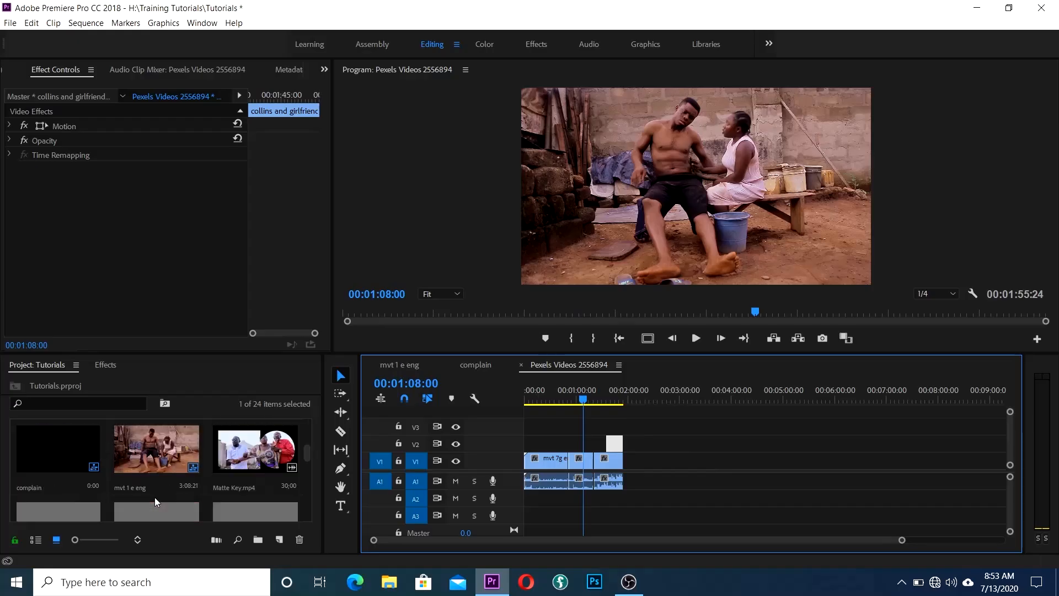
{"action": "scroll", "coordinate": [154, 497], "scroll_direction": "up", "scroll_amount": 3}
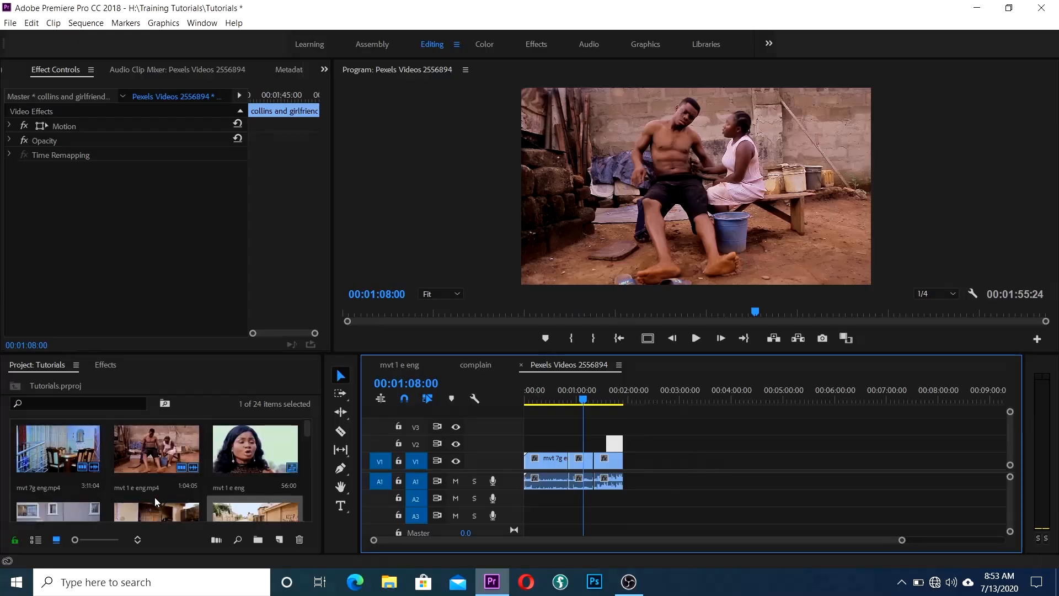
{"action": "scroll", "coordinate": [155, 497], "scroll_direction": "down", "scroll_amount": 3}
{"action": "left_click_drag", "start_coordinate": [58, 443], "coordinate": [646, 462]}
{"action": "left_click_drag", "start_coordinate": [685, 462], "coordinate": [648, 461]}
{"action": "left_click", "coordinate": [649, 438]}
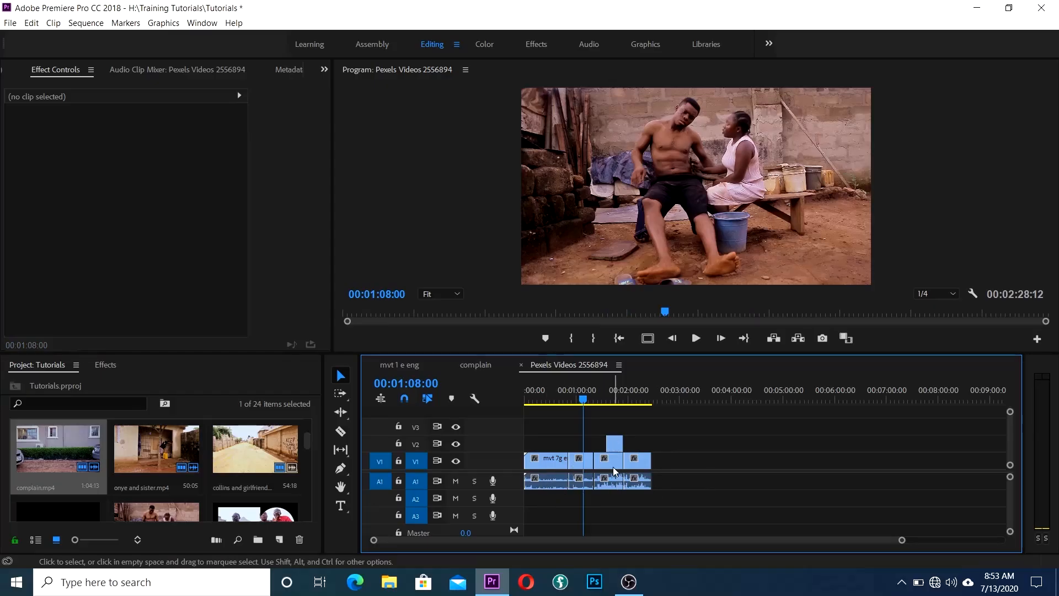
{"action": "left_click_drag", "start_coordinate": [584, 396], "coordinate": [512, 425]}
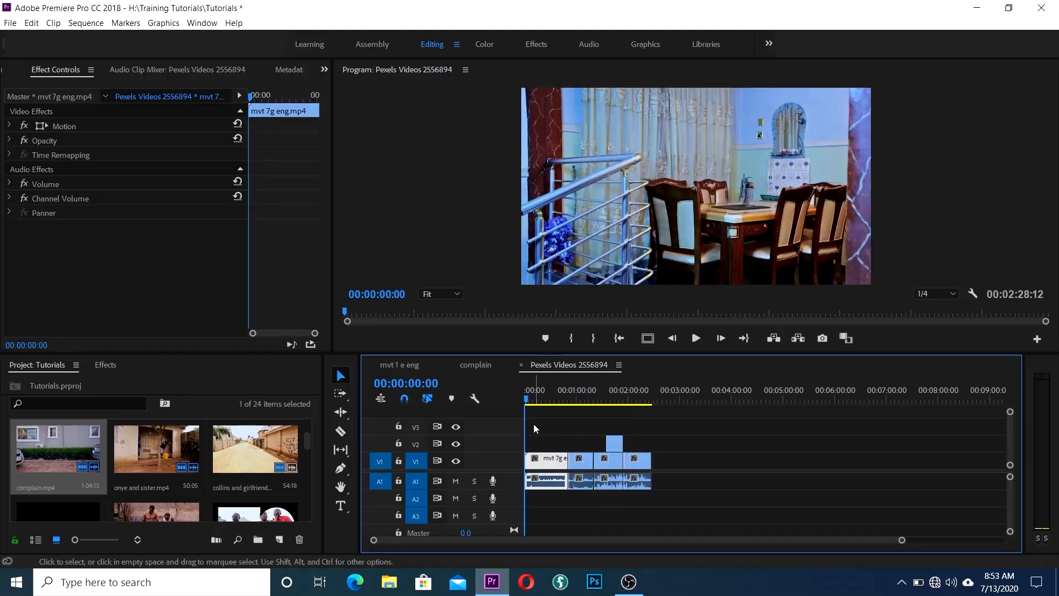
{"action": "left_click_drag", "start_coordinate": [532, 419], "coordinate": [676, 504]}
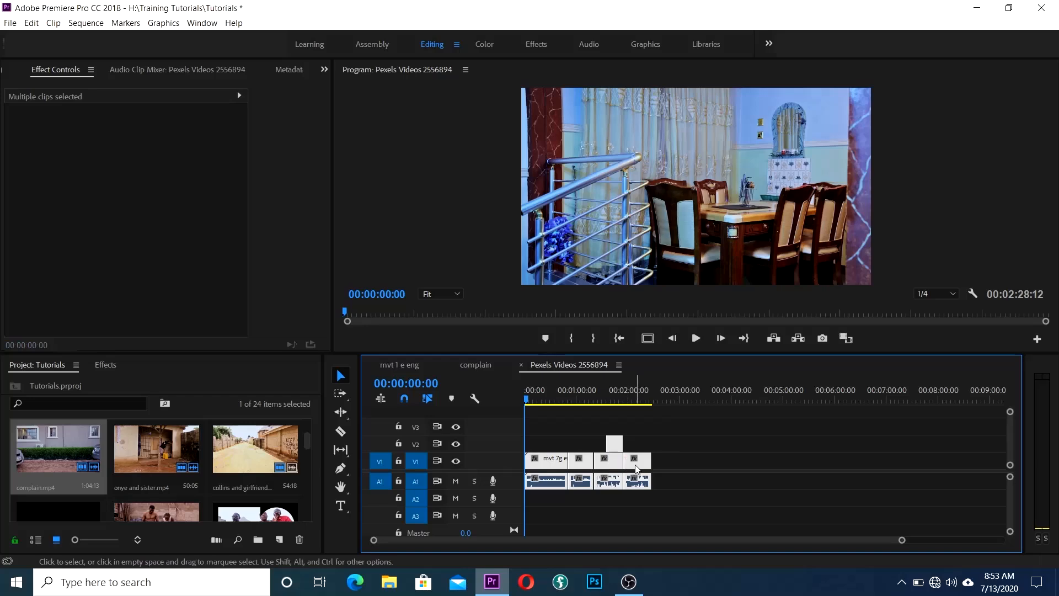
Step: Nest the selected clips as Nested Sequence 03 and scrub the playhead to preview it
{"action": "right_click", "coordinate": [636, 468]}
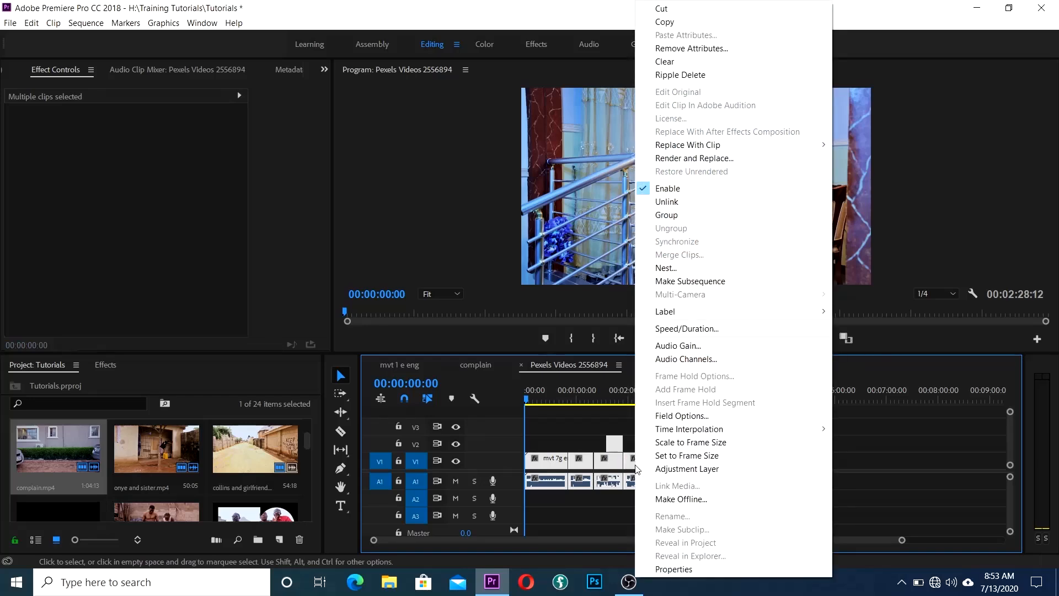
{"action": "left_click", "coordinate": [658, 269]}
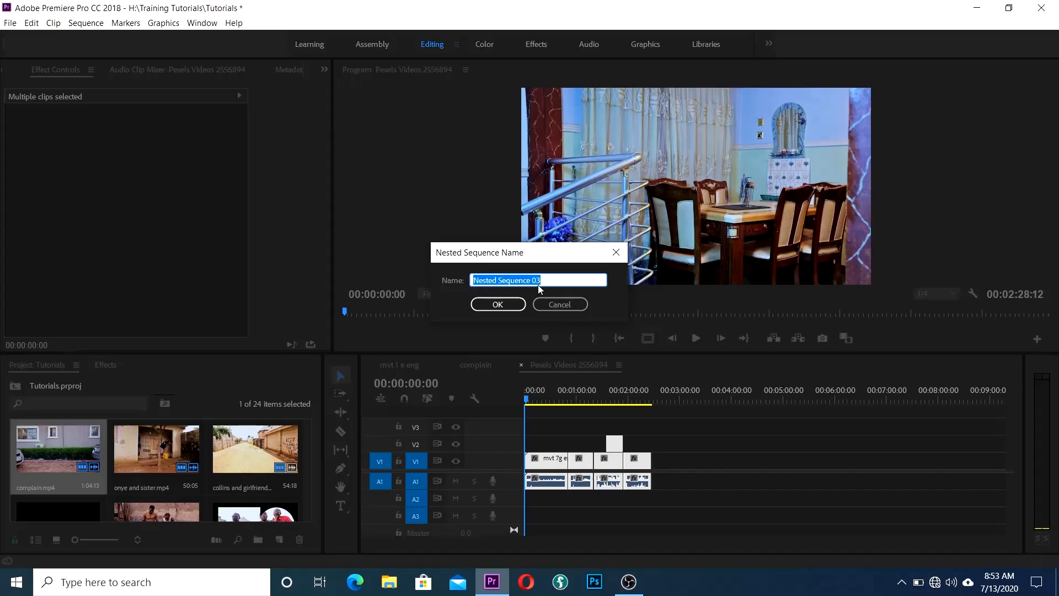
{"action": "left_click", "coordinate": [498, 304]}
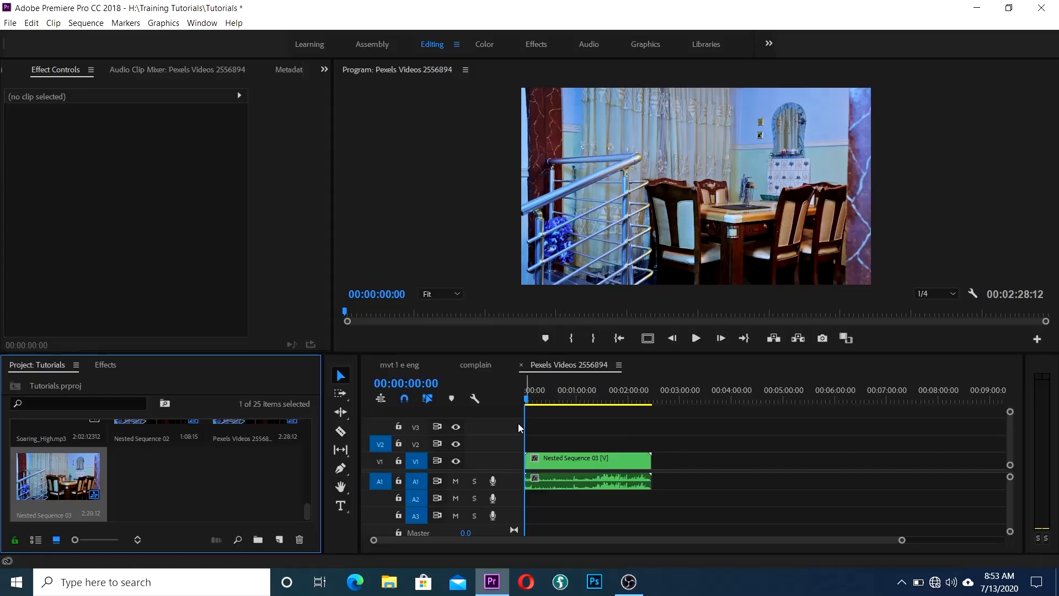
{"action": "mouse_move", "coordinate": [526, 399]}
{"action": "left_mouse_down"}
{"action": "mouse_move", "coordinate": [684, 406]}
{"action": "mouse_move", "coordinate": [509, 402]}
{"action": "mouse_move", "coordinate": [628, 409]}
{"action": "mouse_move", "coordinate": [526, 405]}
{"action": "left_mouse_up"}
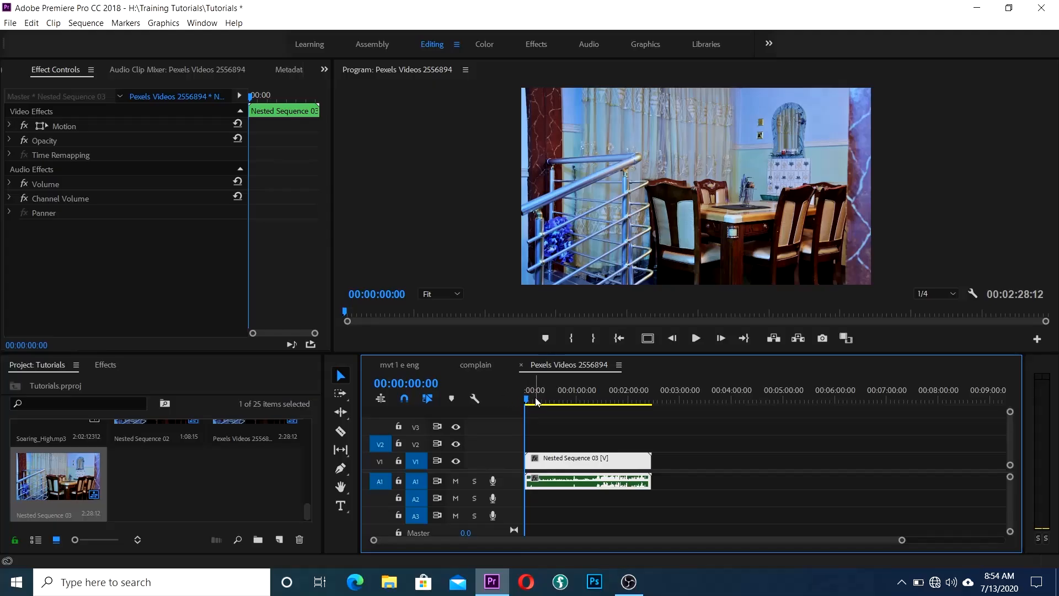
{"action": "mouse_move", "coordinate": [528, 403]}
{"action": "left_mouse_down"}
{"action": "mouse_move", "coordinate": [589, 416]}
{"action": "mouse_move", "coordinate": [545, 411]}
{"action": "left_mouse_up"}
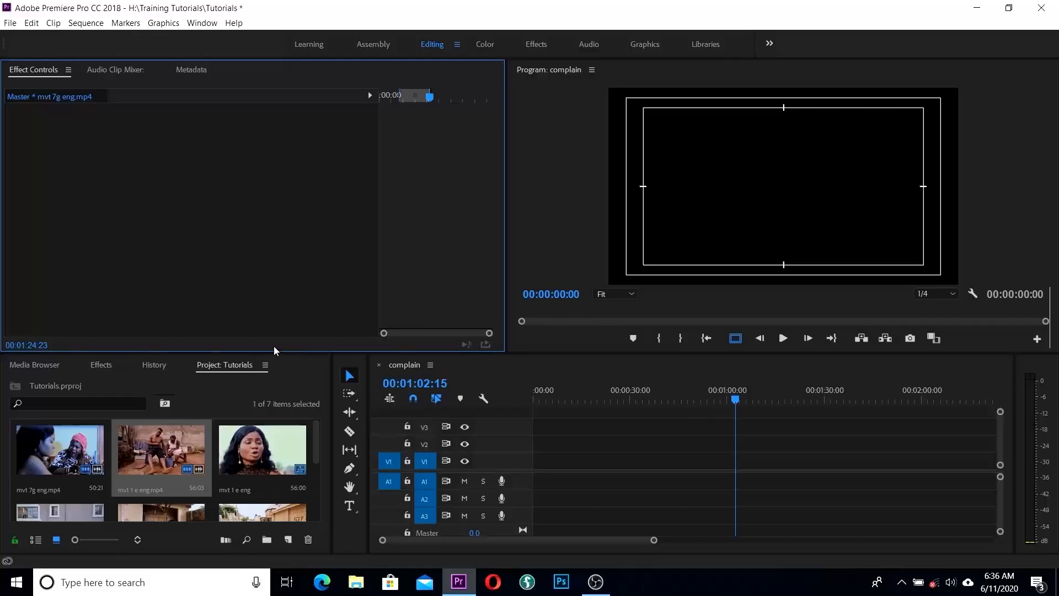
Step: Create a legacy title via File > New > Legacy Title, keeping default settings and the name Title 01
{"action": "left_click", "coordinate": [9, 23]}
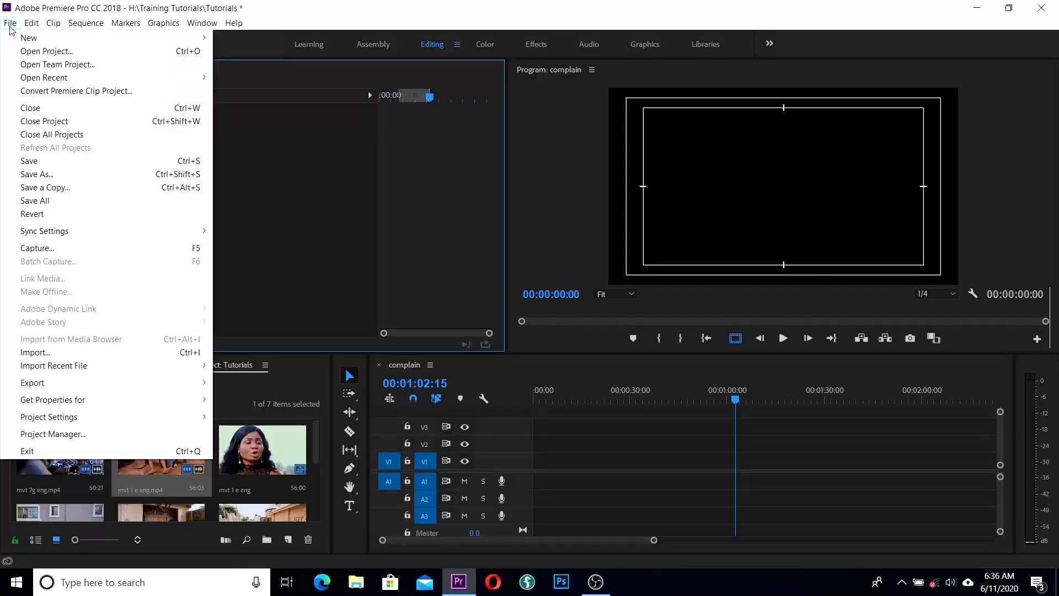
{"action": "mouse_move", "coordinate": [28, 41]}
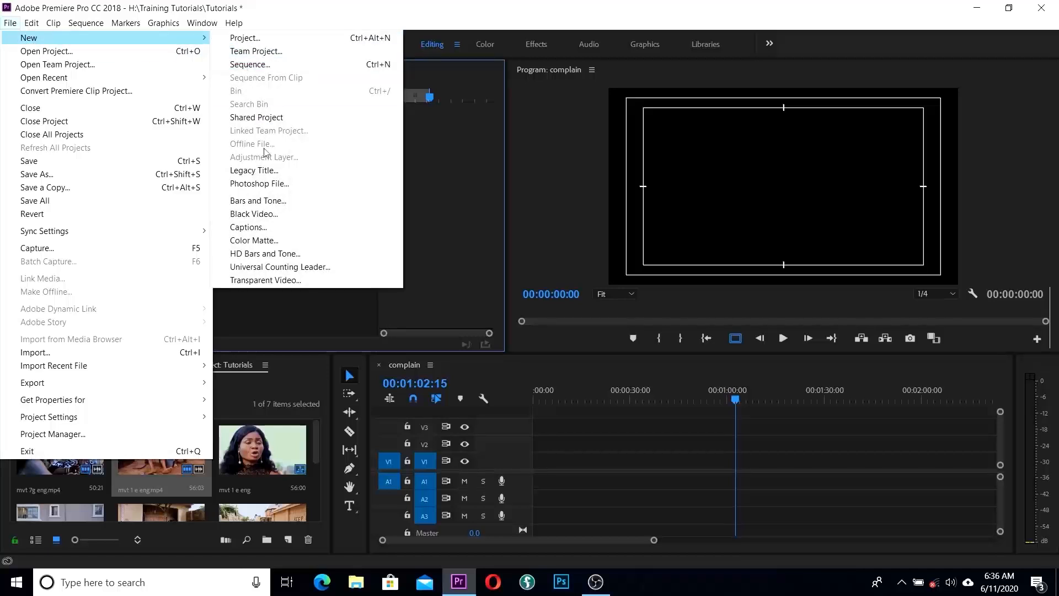
{"action": "left_click", "coordinate": [274, 174]}
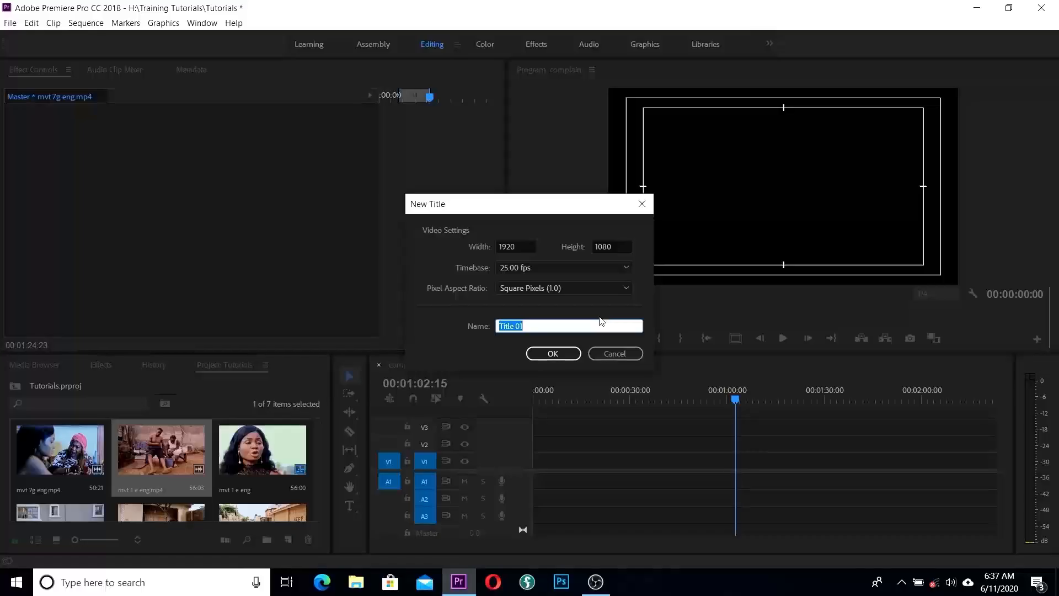
{"action": "left_click", "coordinate": [552, 354]}
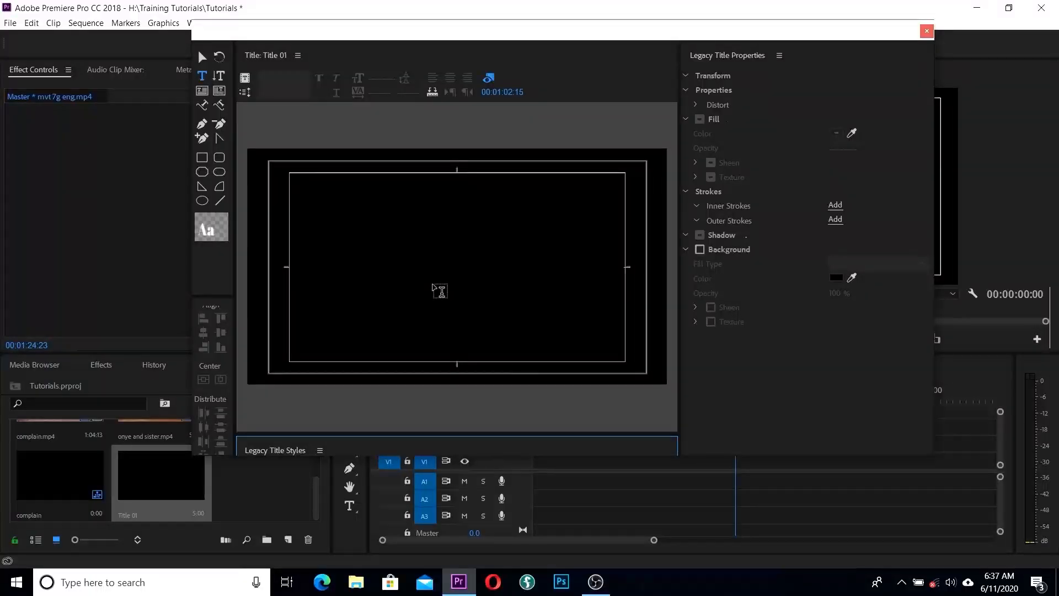
Step: Type 'Two Women' near the centre of the Title 01 frame and select the text box
{"action": "left_click", "coordinate": [489, 79]}
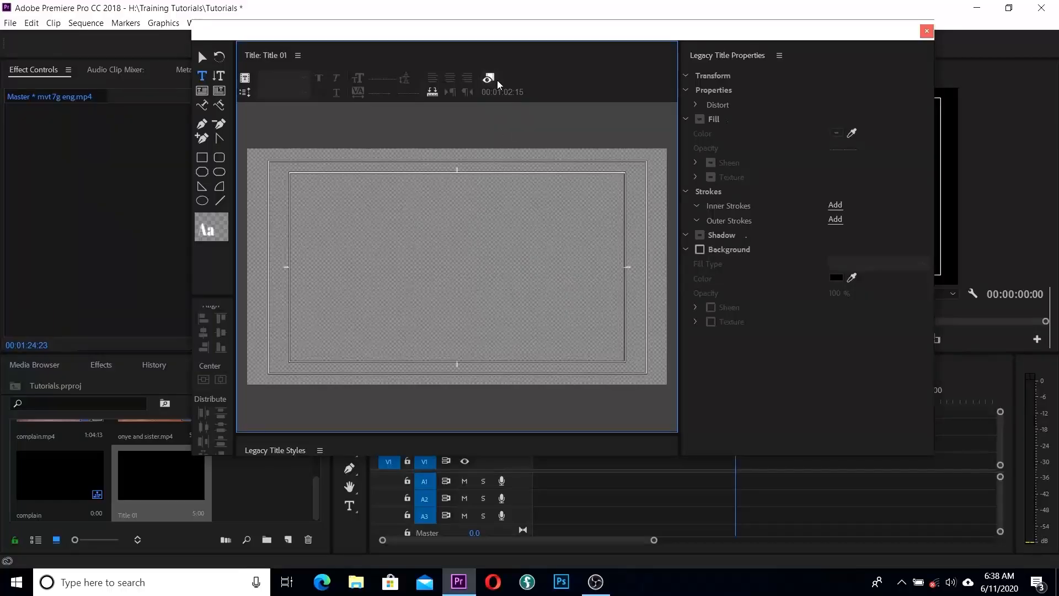
{"action": "left_click", "coordinate": [489, 78]}
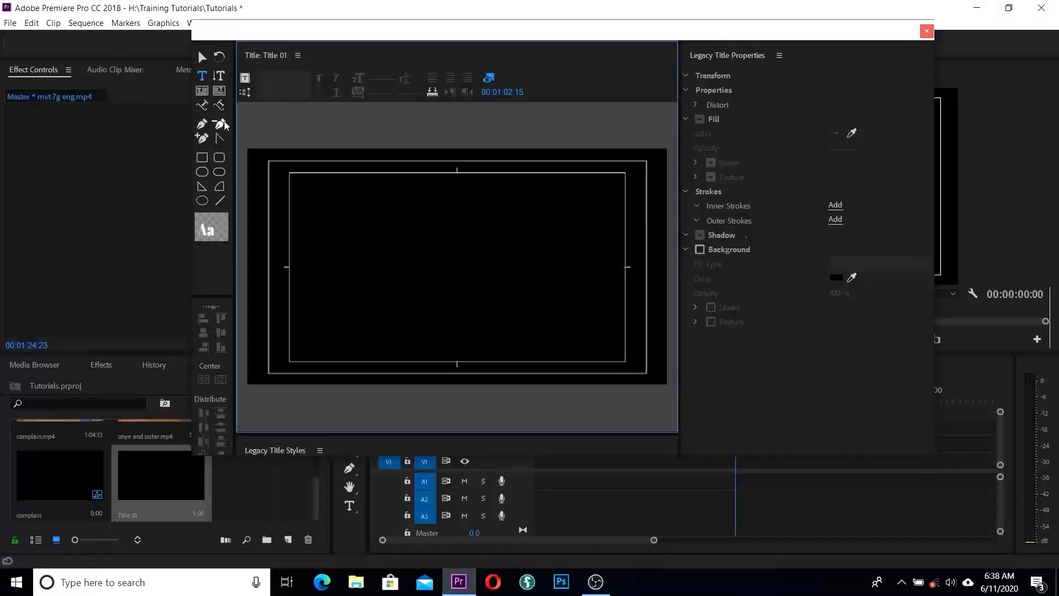
{"action": "left_click", "coordinate": [203, 90]}
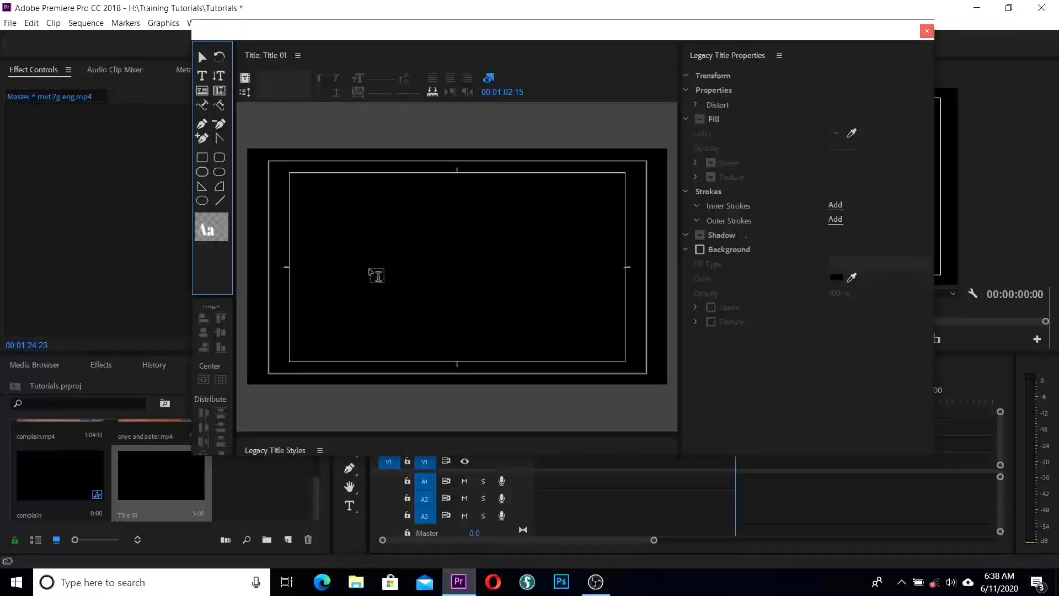
{"action": "left_click", "coordinate": [369, 270]}
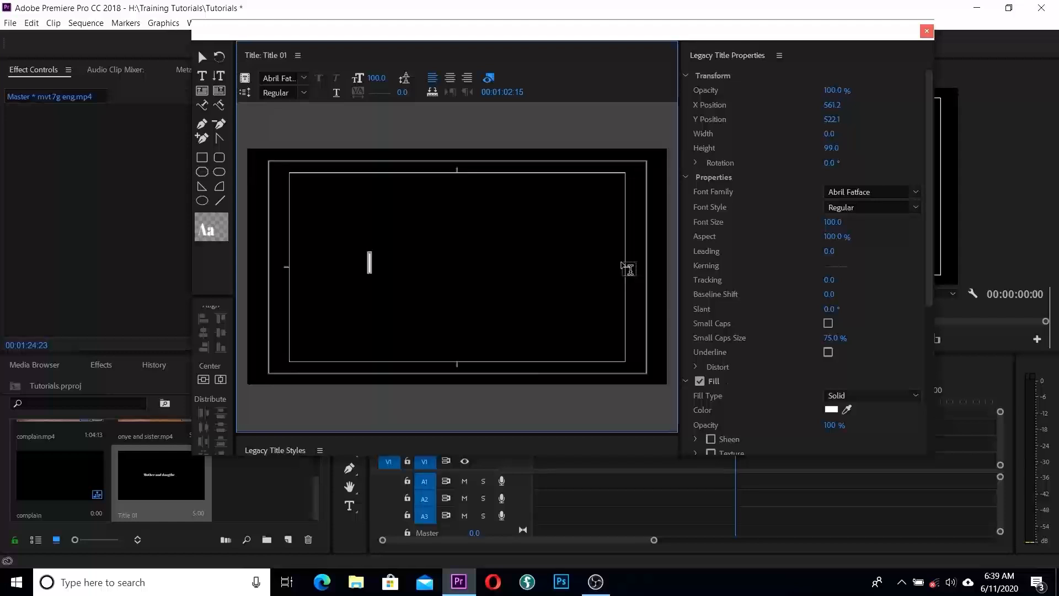
{"action": "type", "text": "T"}
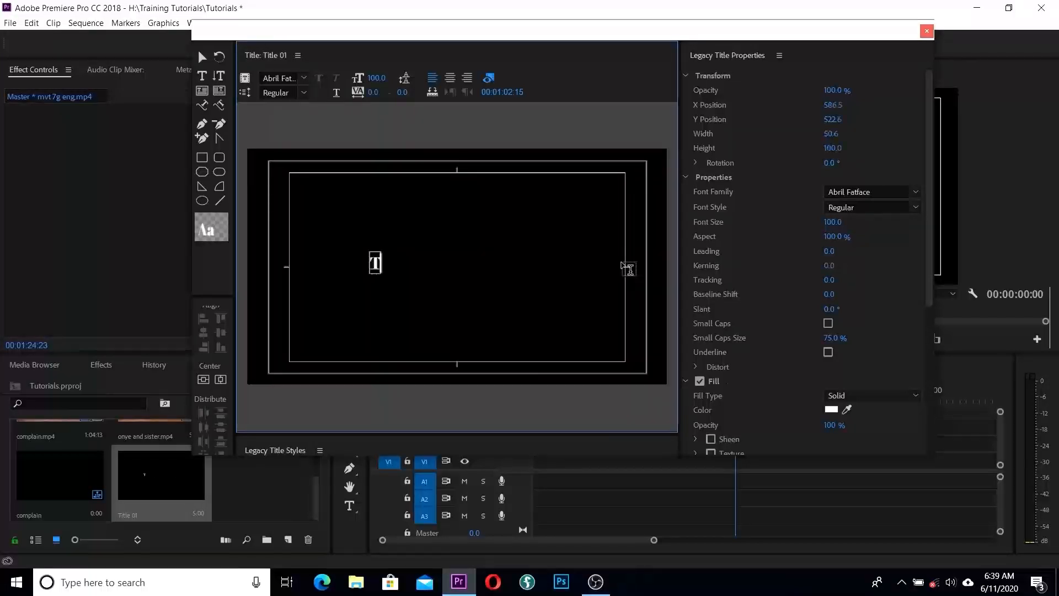
{"action": "type", "text": "wo W"}
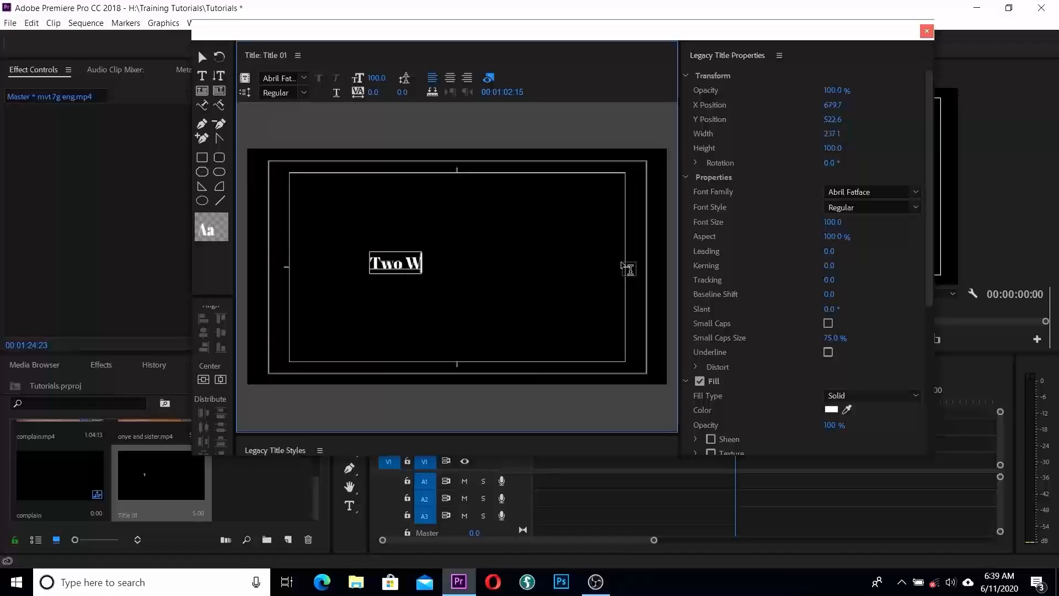
{"action": "type", "text": "omen"}
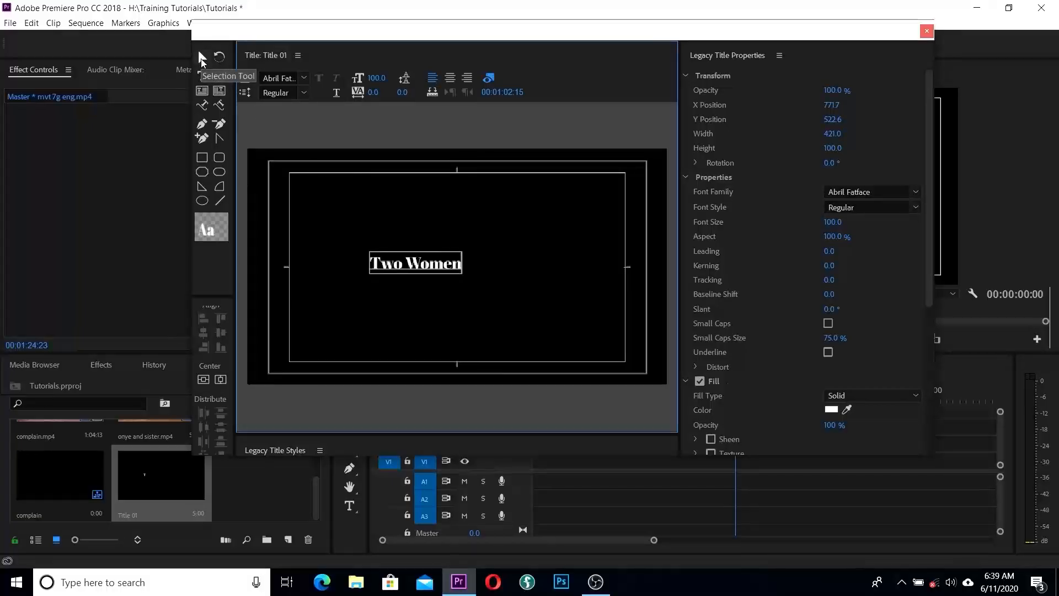
{"action": "left_click", "coordinate": [201, 58]}
{"action": "left_click", "coordinate": [436, 264]}
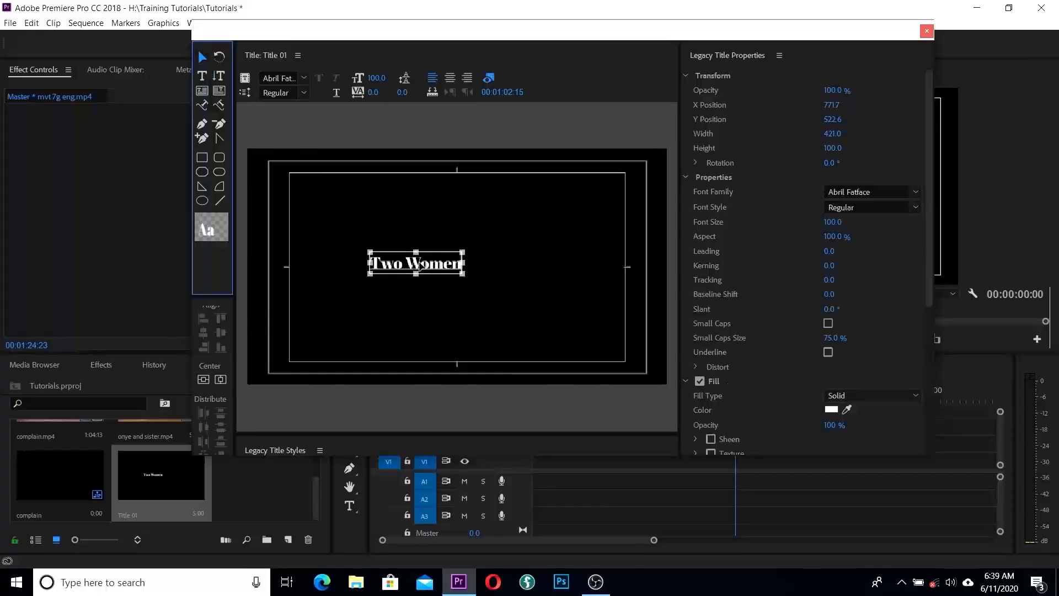
Step: Move the 'Two Women' text down, set it in Bebas Neue, and place it lower right
{"action": "left_click_drag", "start_coordinate": [475, 267], "coordinate": [597, 349]}
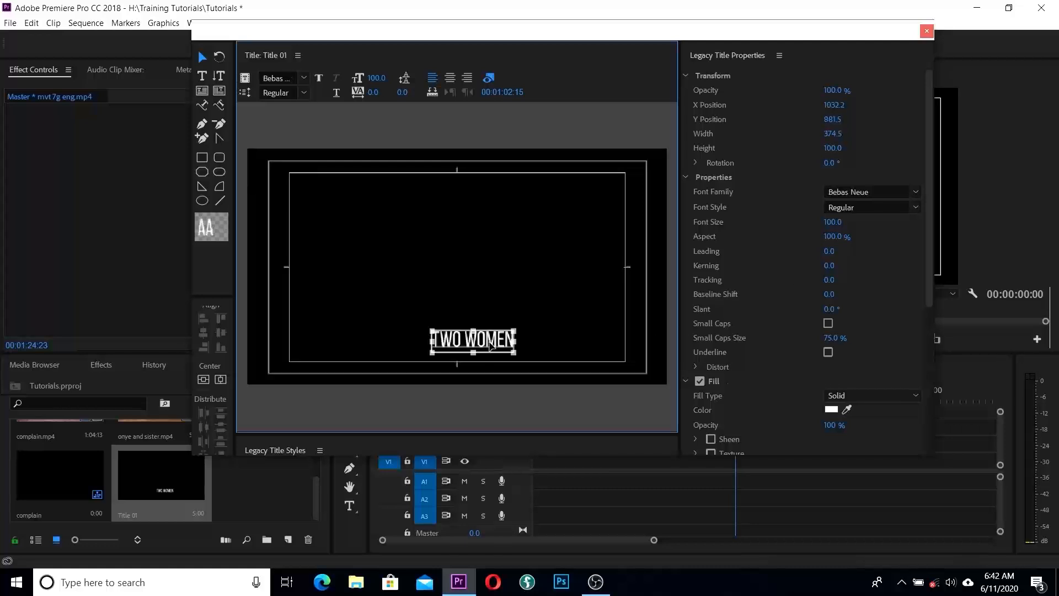
{"action": "left_click_drag", "start_coordinate": [490, 351], "coordinate": [602, 351]}
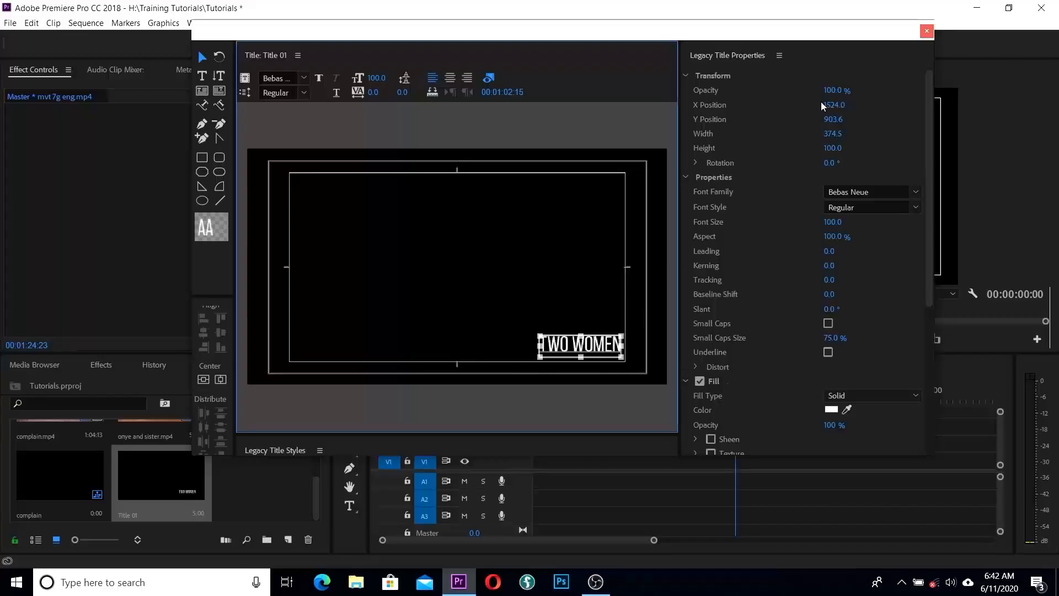
Step: Close the title editor and lay complain.mp4 onto V1 of the complain sequence
{"action": "left_click", "coordinate": [927, 31]}
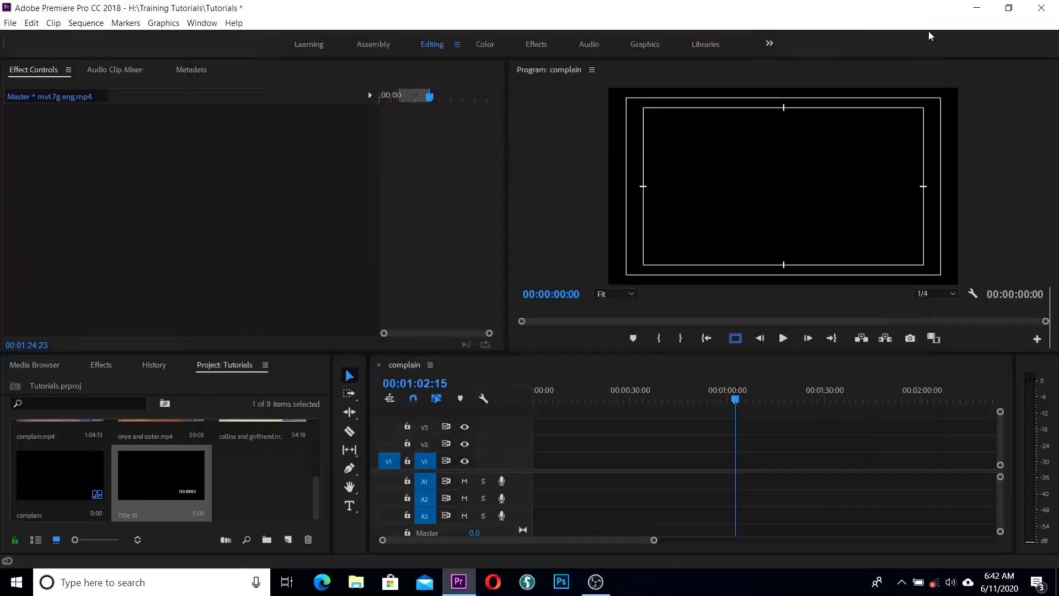
{"action": "scroll", "coordinate": [76, 486], "scroll_direction": "up", "scroll_amount": 5}
{"action": "scroll", "coordinate": [194, 471], "scroll_direction": "down", "scroll_amount": 2}
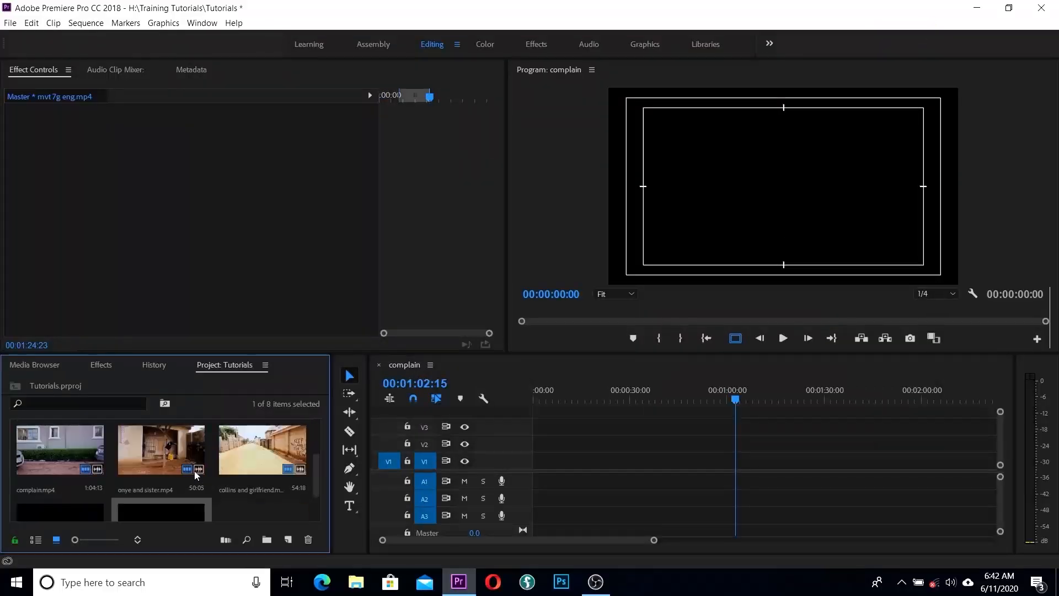
{"action": "left_click_drag", "start_coordinate": [68, 450], "coordinate": [505, 464]}
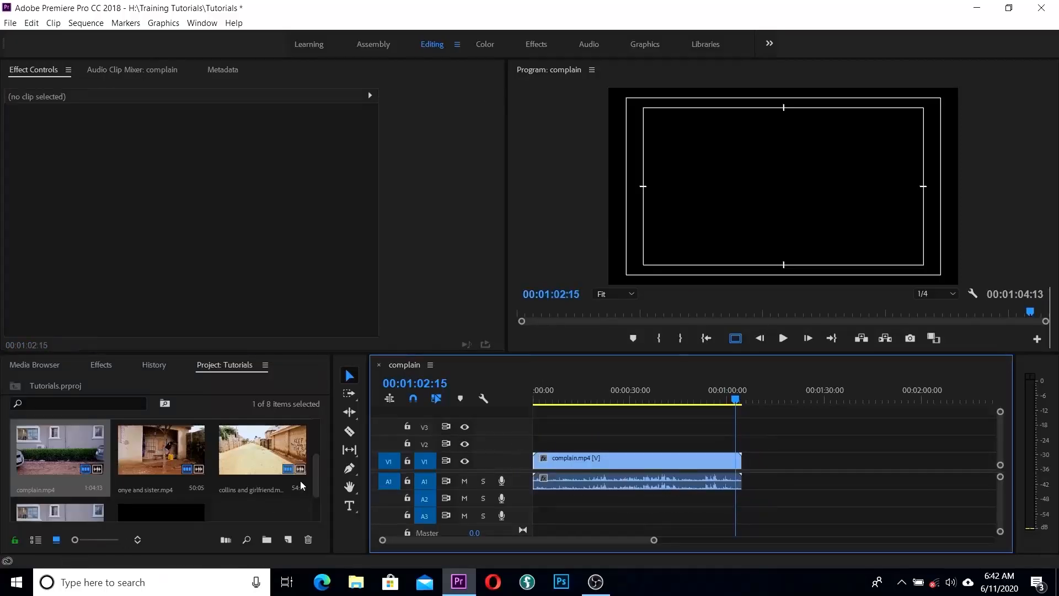
{"action": "left_click_drag", "start_coordinate": [319, 468], "coordinate": [316, 497]}
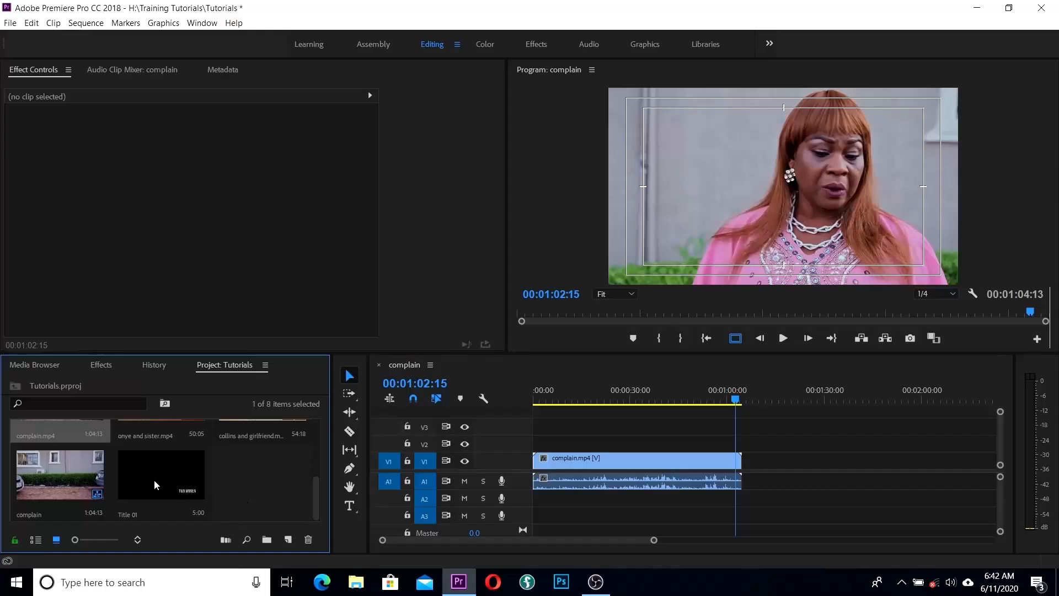
Step: Place Title 01 on V2 at the sequence start and preview TWO WOMEN over the footage
{"action": "left_click_drag", "start_coordinate": [140, 472], "coordinate": [534, 444]}
{"action": "left_click", "coordinate": [531, 405]}
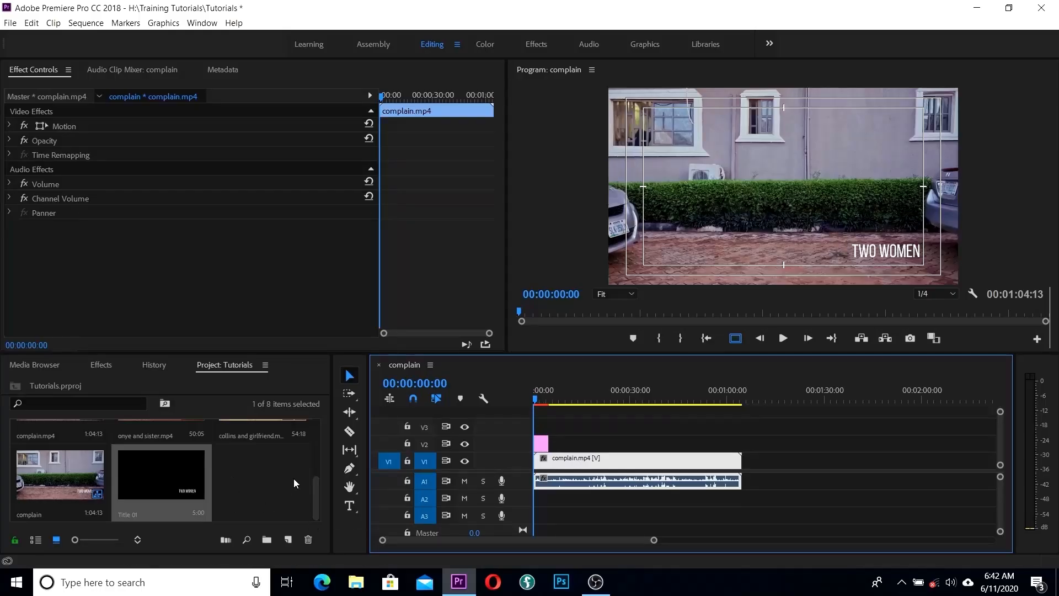
{"action": "left_click", "coordinate": [555, 403]}
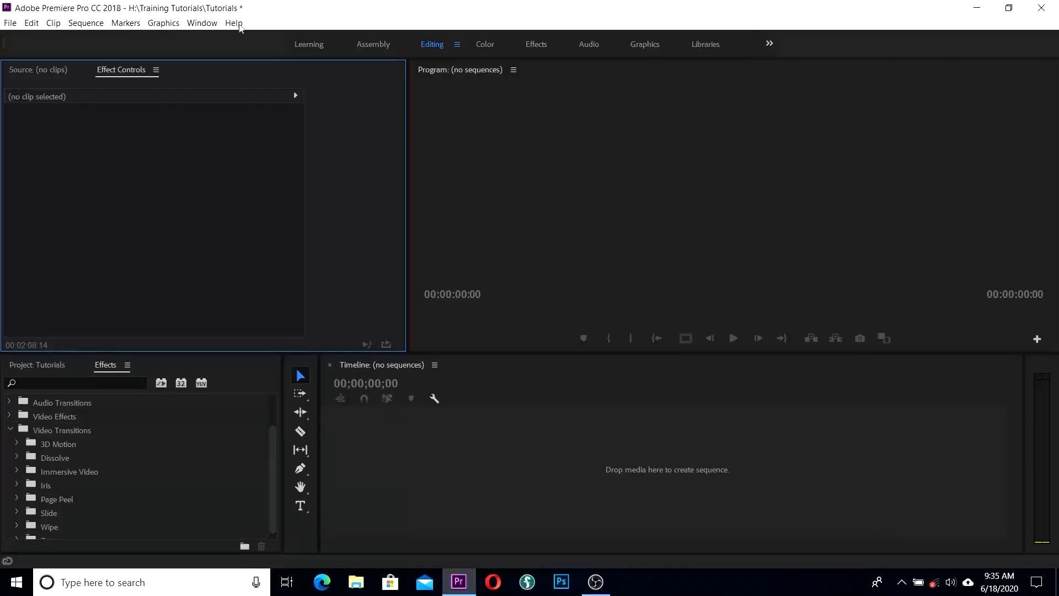
Step: Switch the top-left panel from Effect Controls to the empty Source monitor
{"action": "left_click", "coordinate": [25, 76]}
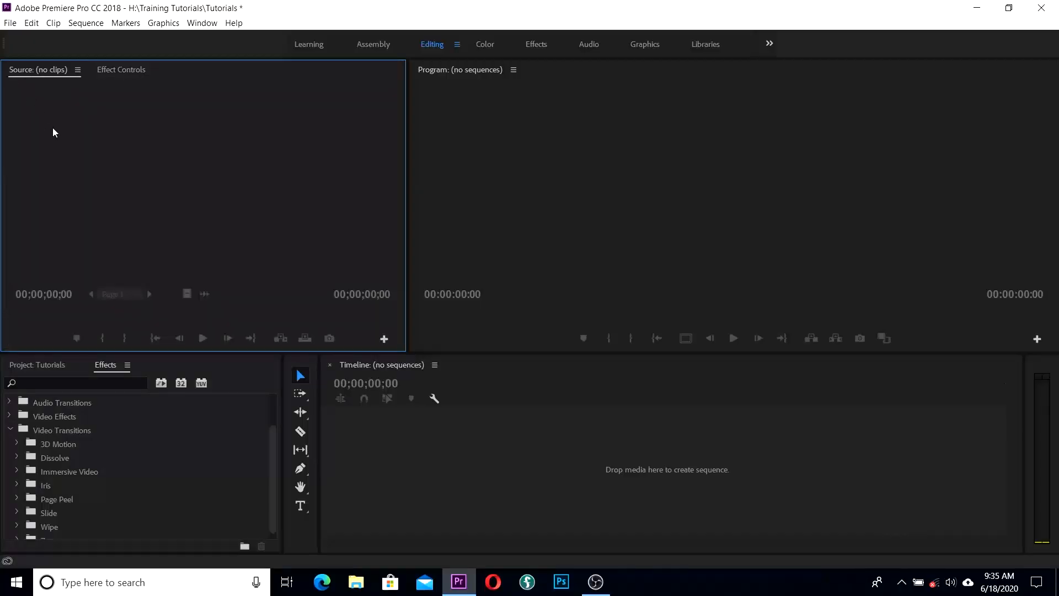
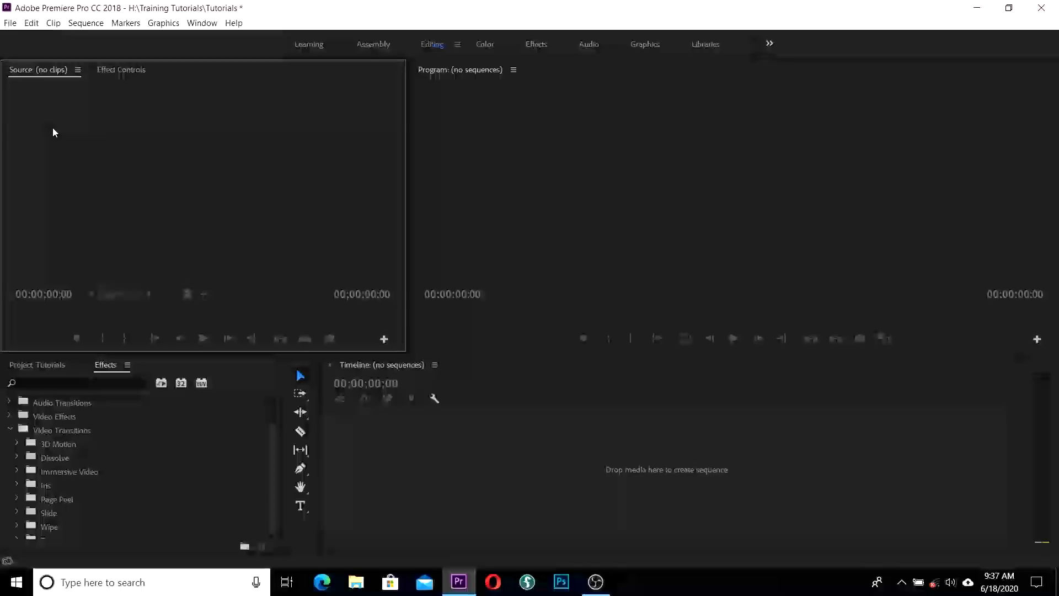
Step: Collapse Video Transitions and browse the Tutorials project bin's eight clips, including complain.mp4
{"action": "left_click", "coordinate": [11, 430]}
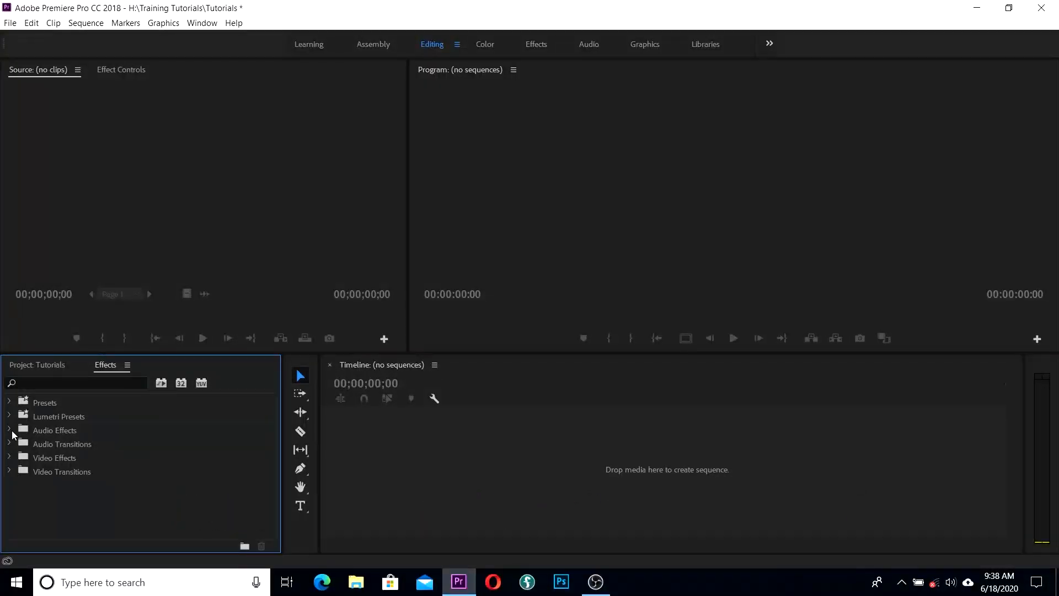
{"action": "left_click", "coordinate": [32, 365]}
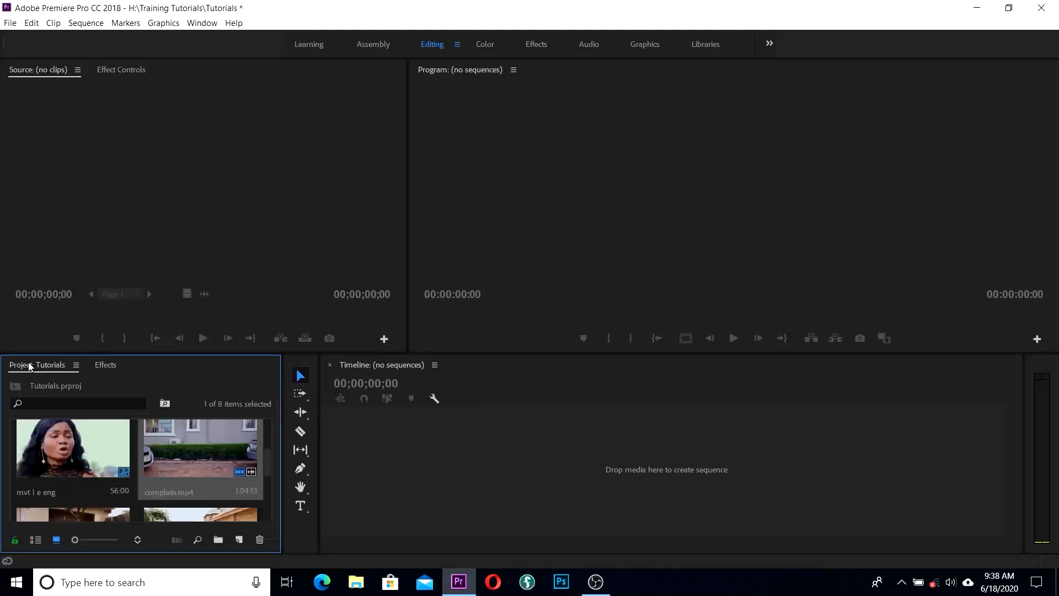
{"action": "scroll", "coordinate": [193, 454], "scroll_direction": "up", "scroll_amount": 3}
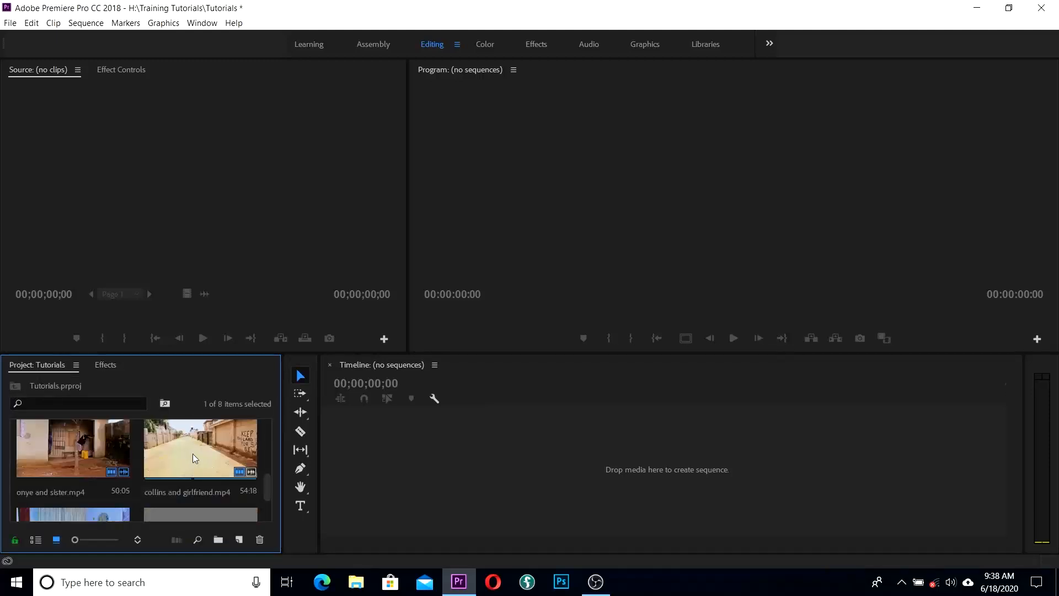
{"action": "scroll", "coordinate": [173, 462], "scroll_direction": "down", "scroll_amount": 2}
{"action": "scroll", "coordinate": [171, 462], "scroll_direction": "up", "scroll_amount": 1}
Step: Drag complain.mp4 onto the Timeline to build the complain sequence, preview it, and save the project
{"action": "left_click_drag", "start_coordinate": [171, 462], "coordinate": [446, 484]}
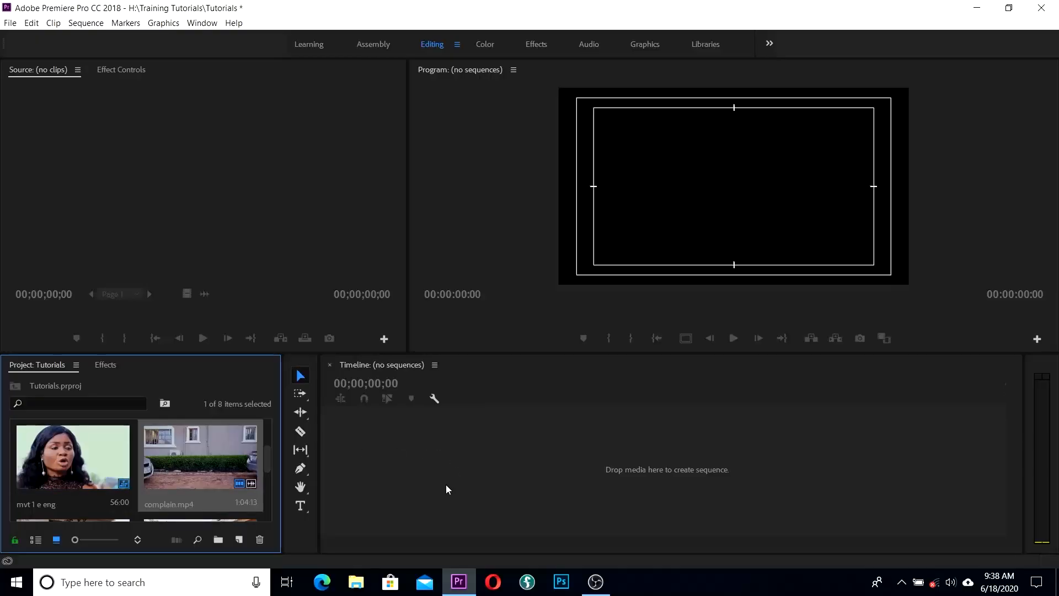
{"action": "left_click_drag", "start_coordinate": [487, 407], "coordinate": [535, 406]}
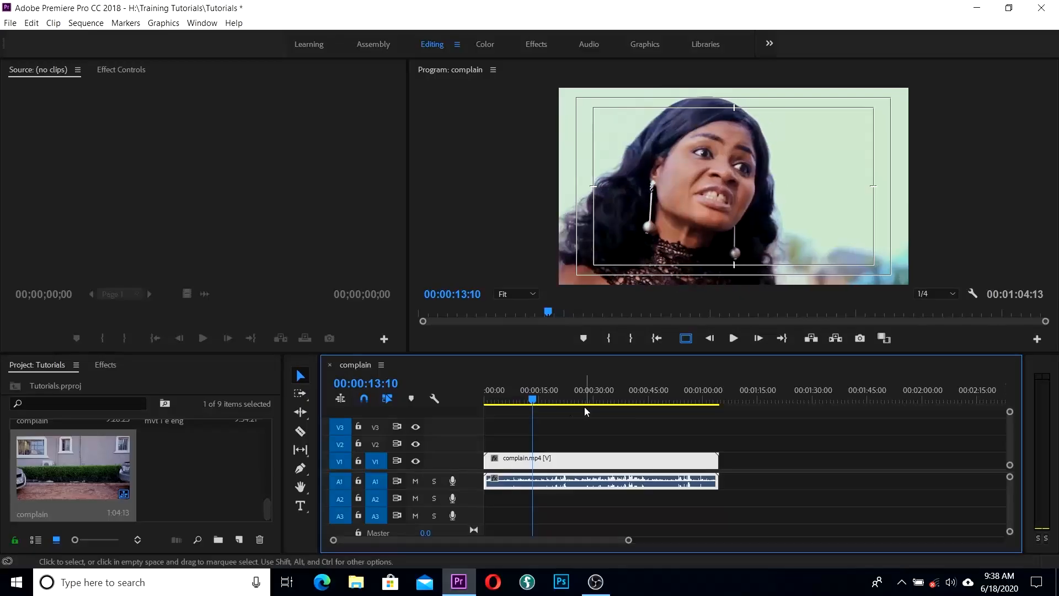
{"action": "key", "text": "ctrl+a"}
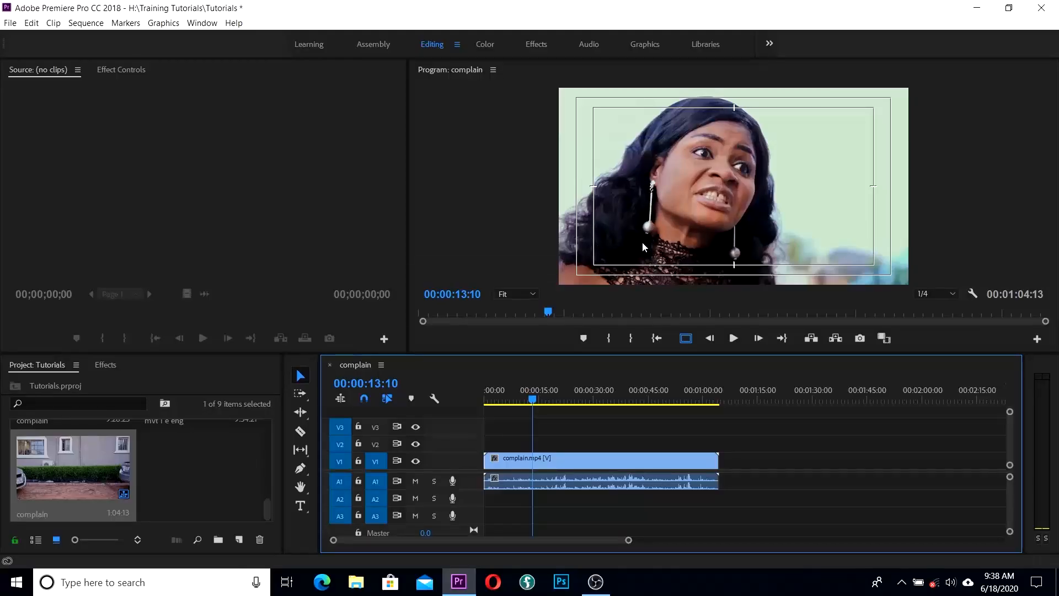
{"action": "key", "text": "ctrl+s"}
Step: Apply Lighting Effects from Video Effects > Adjust to complain.mp4, then swap it for ProcAmp
{"action": "left_click", "coordinate": [106, 365]}
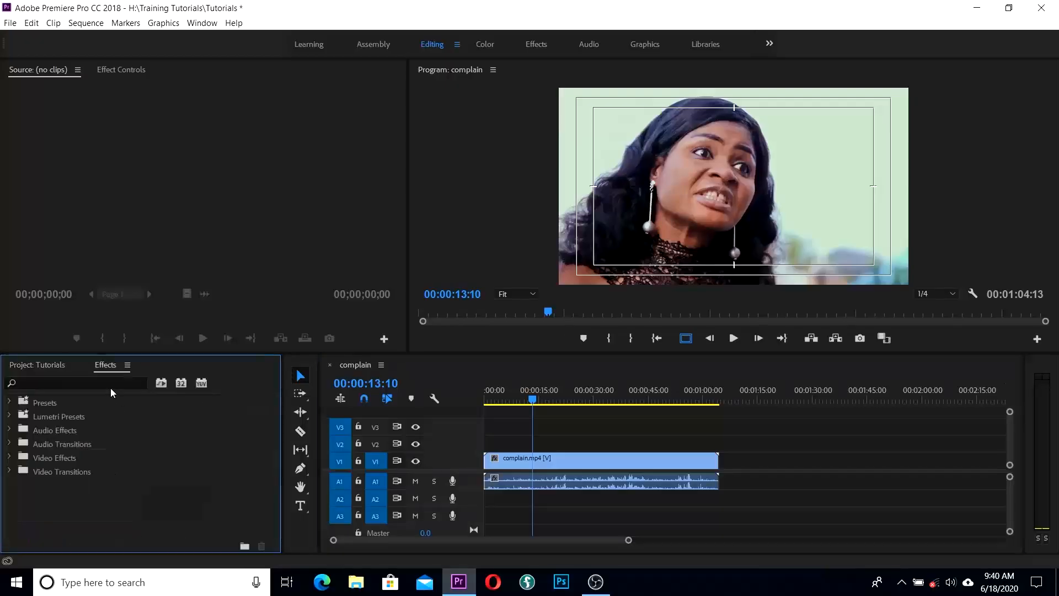
{"action": "left_click", "coordinate": [10, 458]}
{"action": "scroll", "coordinate": [94, 464], "scroll_direction": "down", "scroll_amount": 2}
{"action": "scroll", "coordinate": [93, 464], "scroll_direction": "up", "scroll_amount": 2}
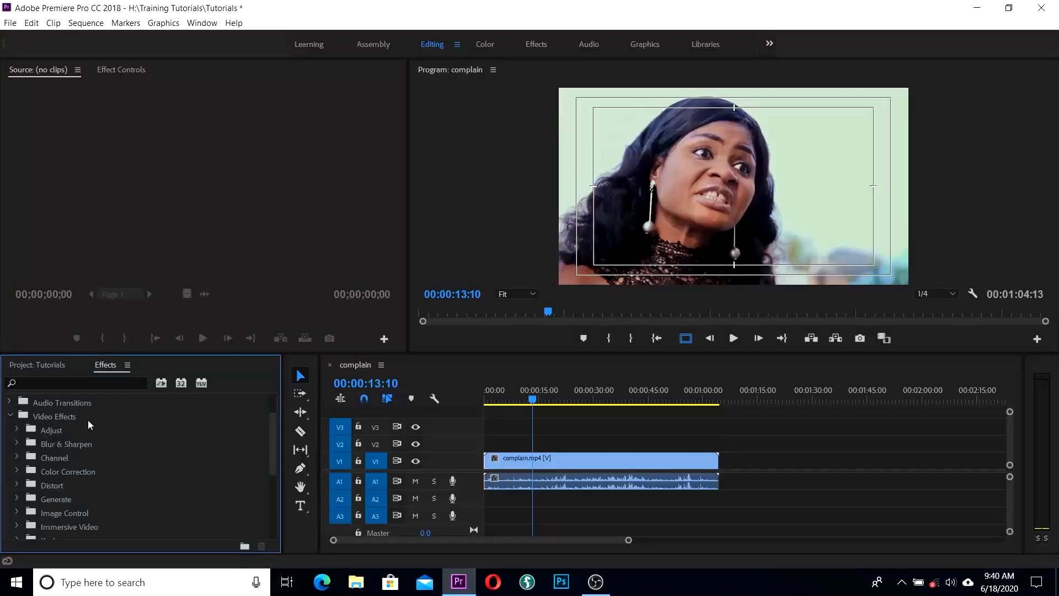
{"action": "scroll", "coordinate": [74, 435], "scroll_direction": "down", "scroll_amount": 6}
{"action": "scroll", "coordinate": [74, 434], "scroll_direction": "up", "scroll_amount": 5}
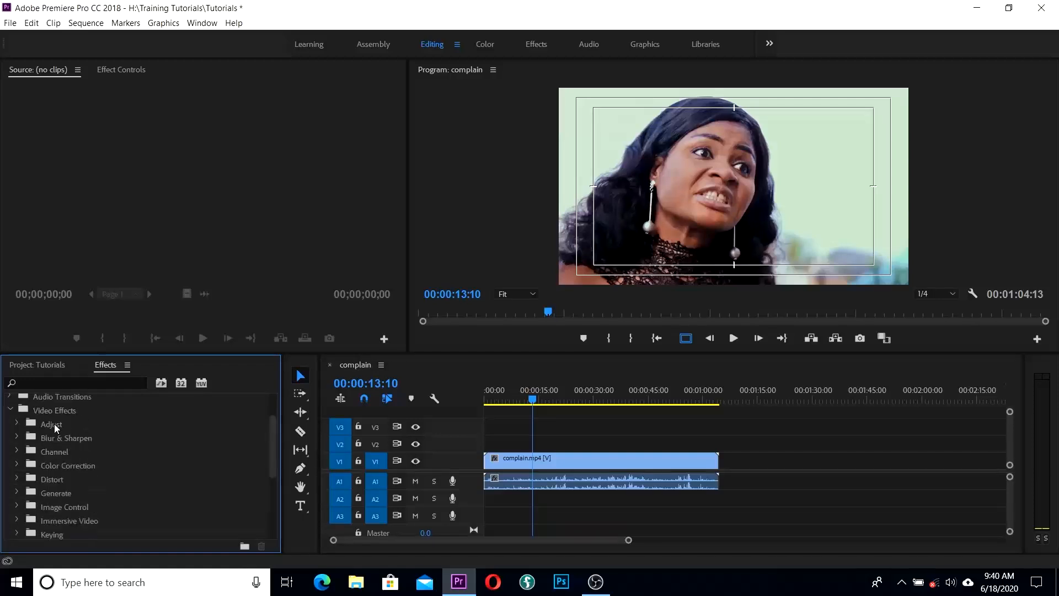
{"action": "left_click", "coordinate": [17, 424]}
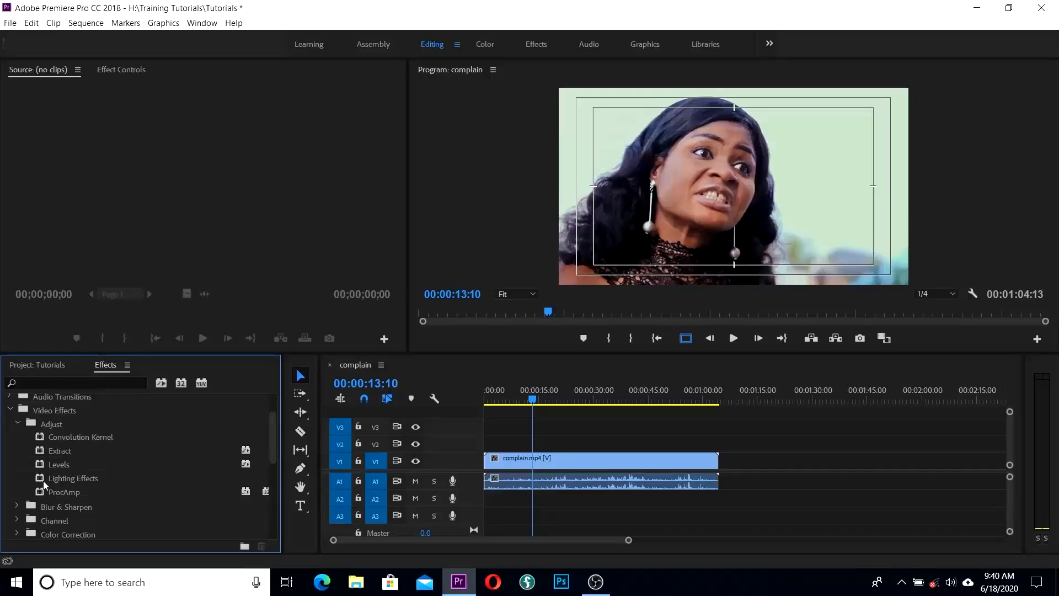
{"action": "left_click_drag", "start_coordinate": [44, 478], "coordinate": [585, 465]}
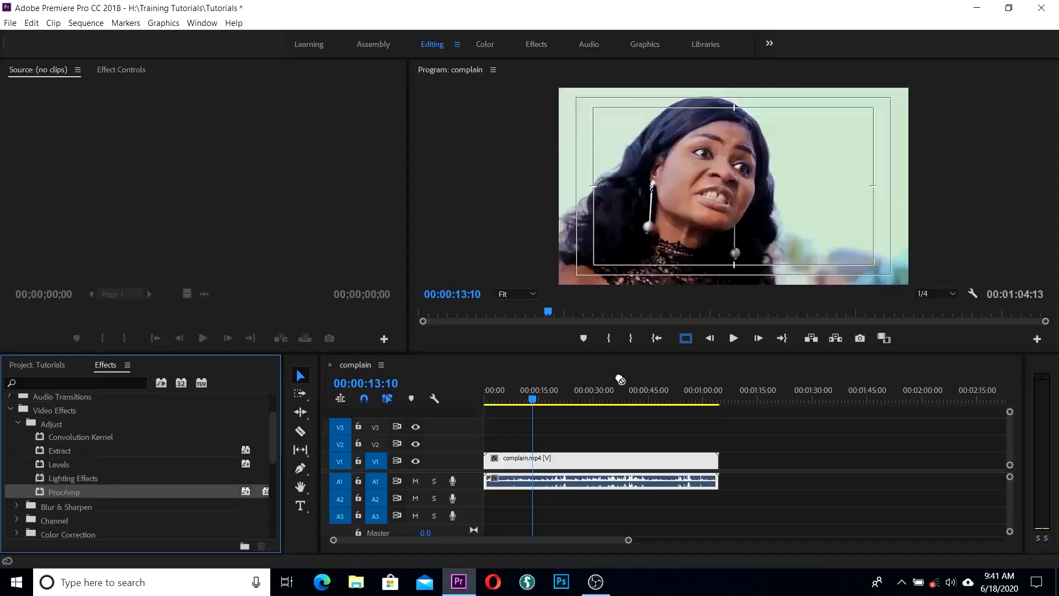
{"action": "left_click_drag", "start_coordinate": [620, 379], "coordinate": [544, 462]}
Step: In Effect Controls, set ProcAmp Brightness 2.0, Contrast 104.0 and Hue 20.0°, previewing a later frame
{"action": "left_click", "coordinate": [105, 70]}
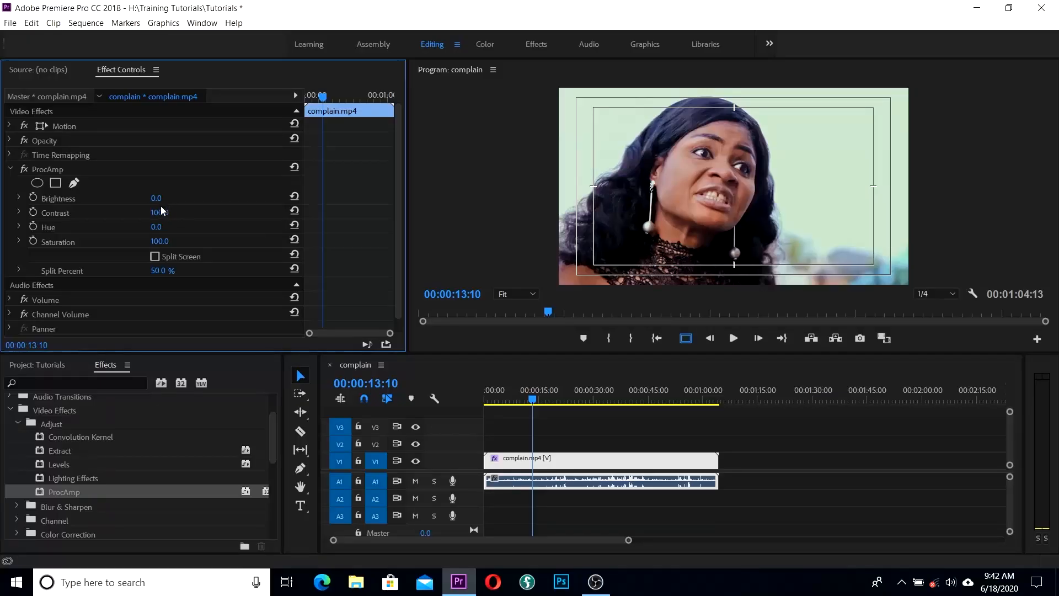
{"action": "left_click_drag", "start_coordinate": [156, 199], "coordinate": [179, 199]}
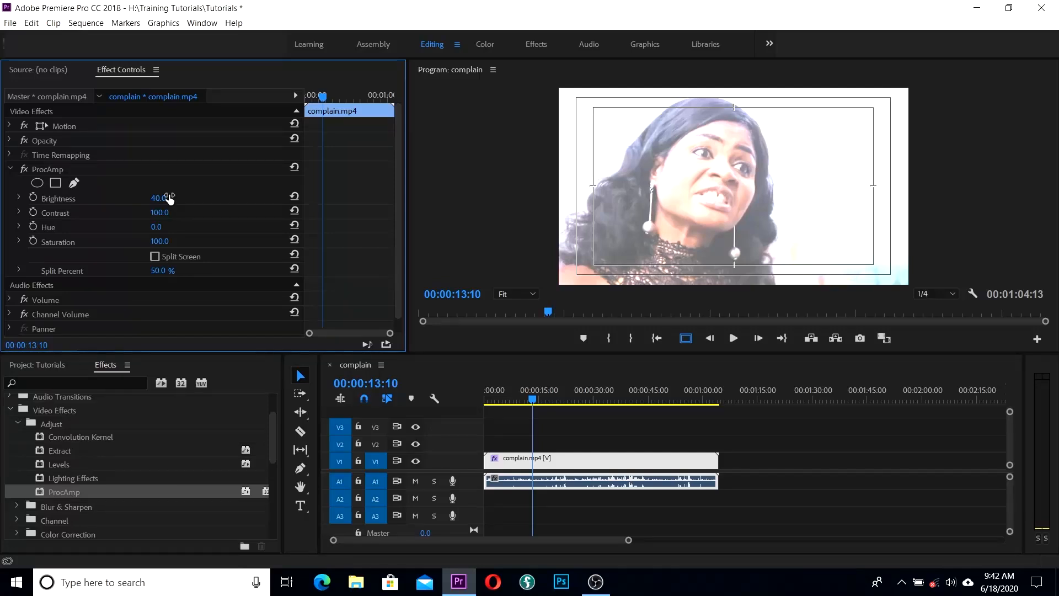
{"action": "mouse_move", "coordinate": [169, 199]}
{"action": "left_mouse_down"}
{"action": "mouse_move", "coordinate": [146, 199]}
{"action": "mouse_move", "coordinate": [155, 213]}
{"action": "mouse_move", "coordinate": [176, 213]}
{"action": "mouse_move", "coordinate": [146, 212]}
{"action": "mouse_move", "coordinate": [156, 213]}
{"action": "left_mouse_up"}
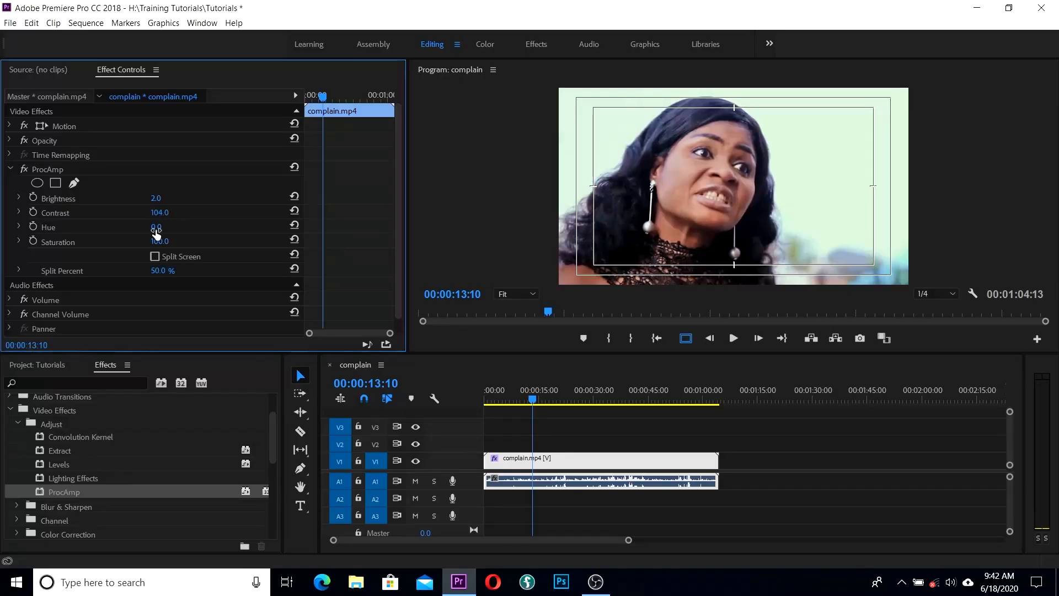
{"action": "left_click_drag", "start_coordinate": [156, 229], "coordinate": [156, 229]}
{"action": "left_click_drag", "start_coordinate": [157, 229], "coordinate": [168, 229]}
{"action": "left_click_drag", "start_coordinate": [530, 398], "coordinate": [569, 403]}
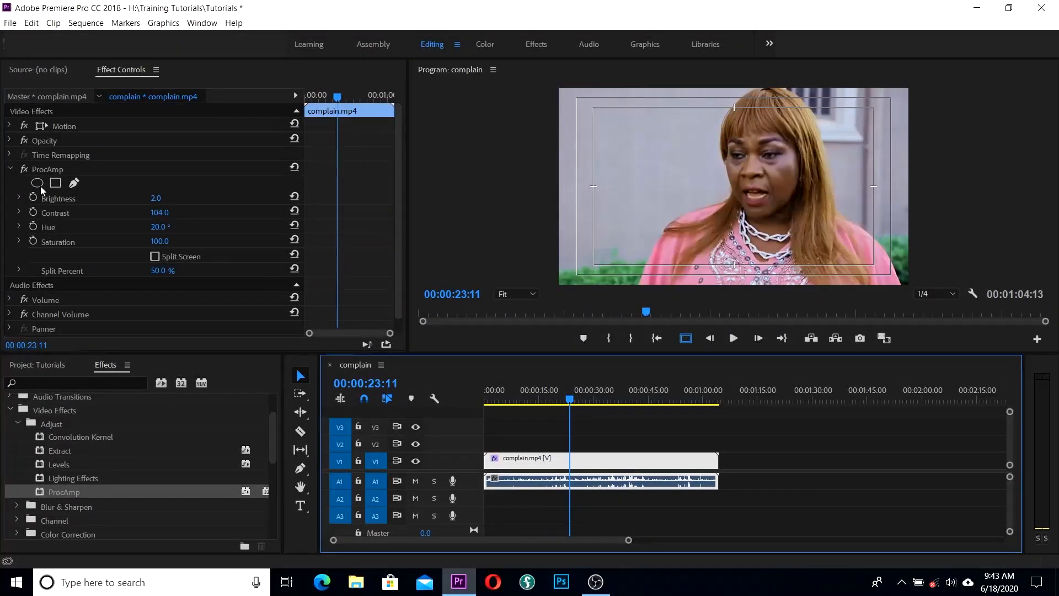
Step: Lower ProcAmp Hue to 7.0°, toggling the effect off and on to compare
{"action": "left_click", "coordinate": [26, 172]}
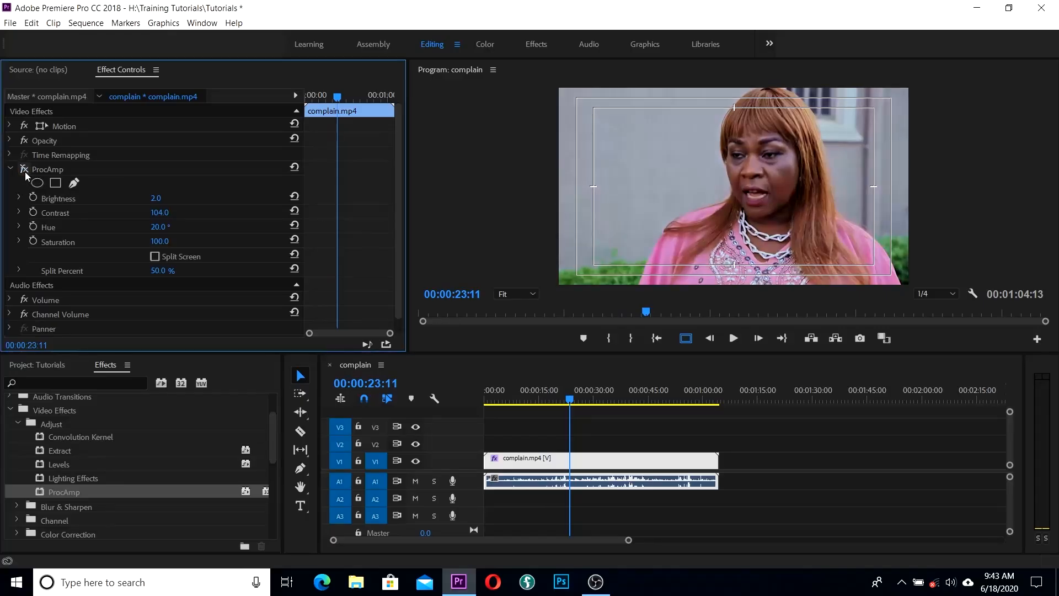
{"action": "left_click", "coordinate": [26, 173]}
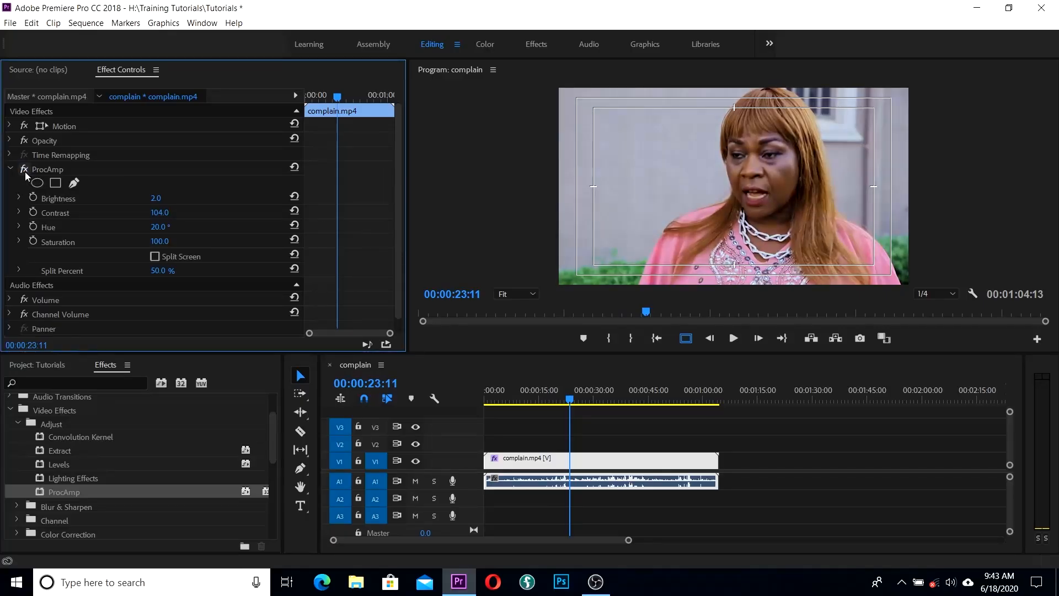
{"action": "left_click_drag", "start_coordinate": [158, 227], "coordinate": [152, 227]}
{"action": "left_click_drag", "start_coordinate": [570, 399], "coordinate": [533, 392]}
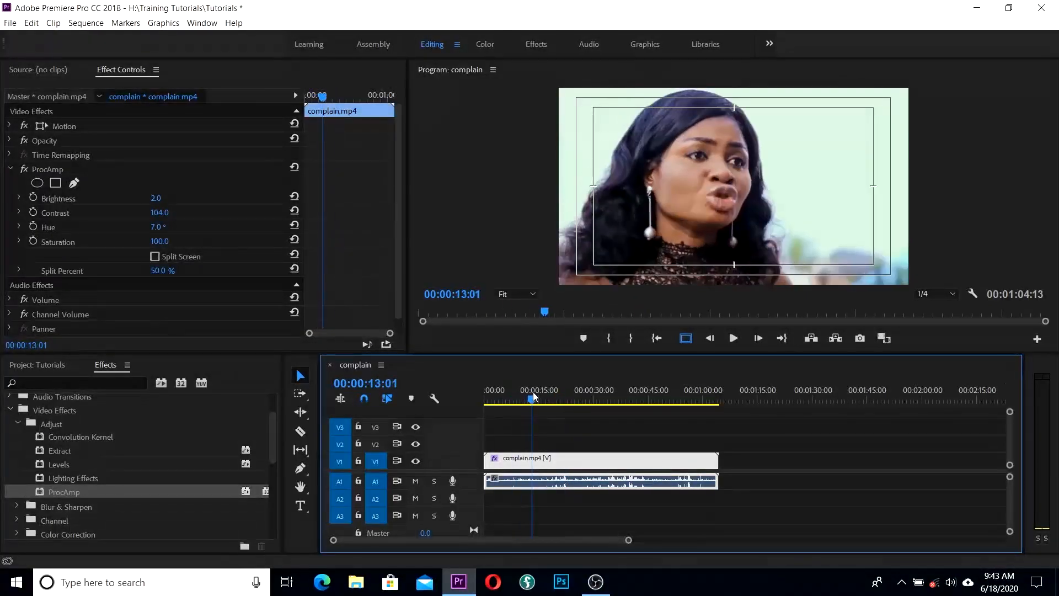
{"action": "left_click", "coordinate": [25, 172]}
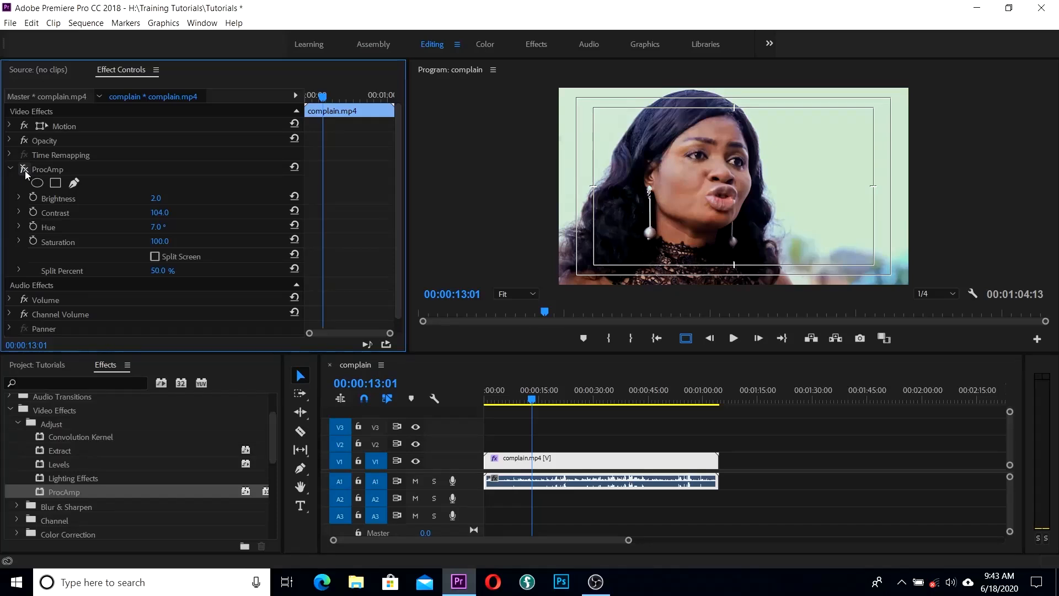
{"action": "left_click", "coordinate": [25, 172]}
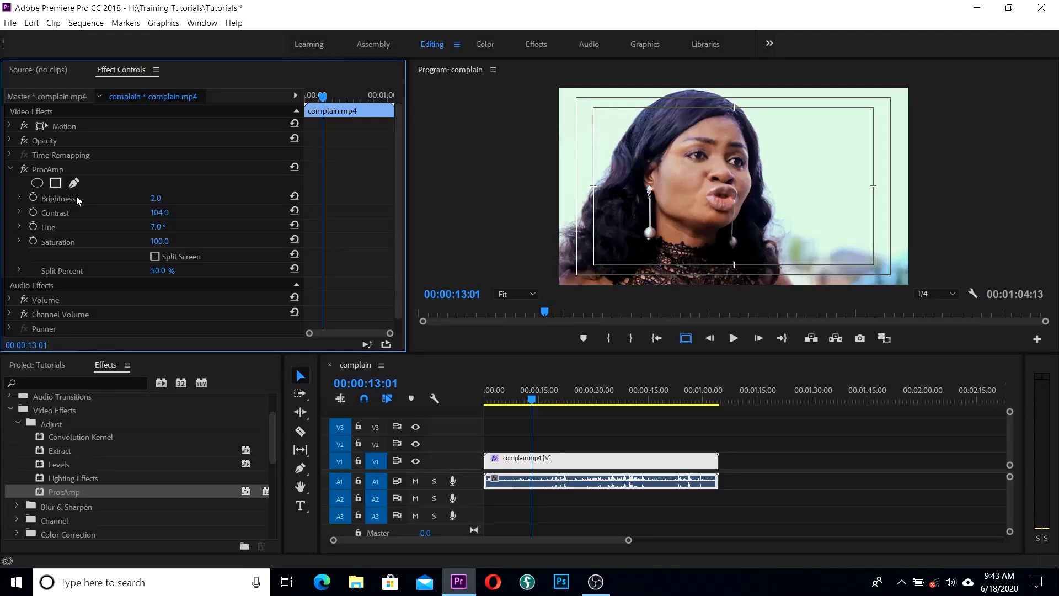
Step: Raise ProcAmp Saturation to 132.0 and compare with the effect off at 00:00:19:16
{"action": "left_click_drag", "start_coordinate": [160, 241], "coordinate": [178, 242]}
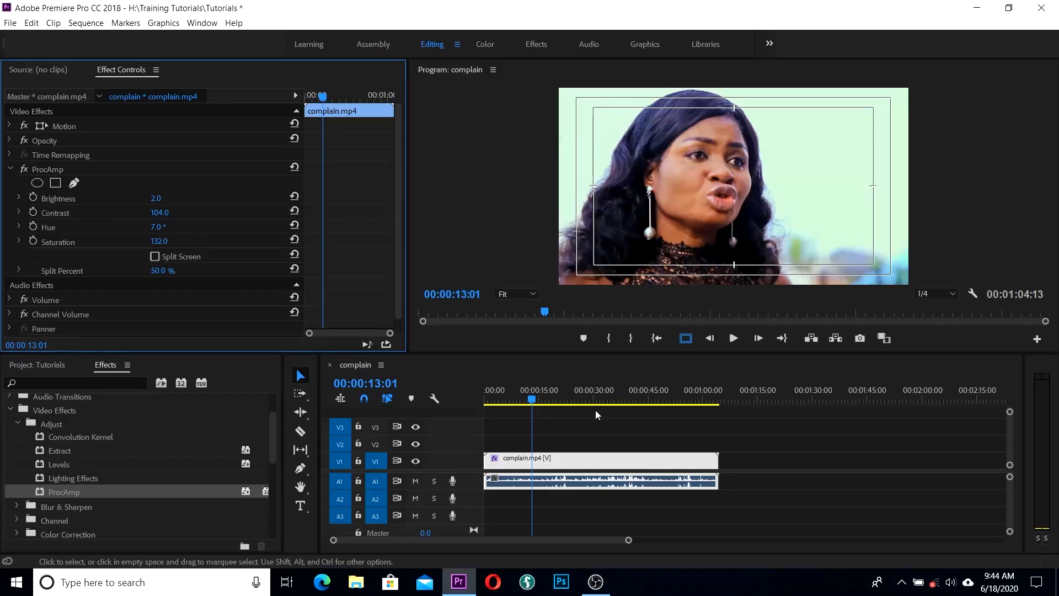
{"action": "left_click", "coordinate": [544, 402]}
{"action": "left_click_drag", "start_coordinate": [544, 405], "coordinate": [558, 407]}
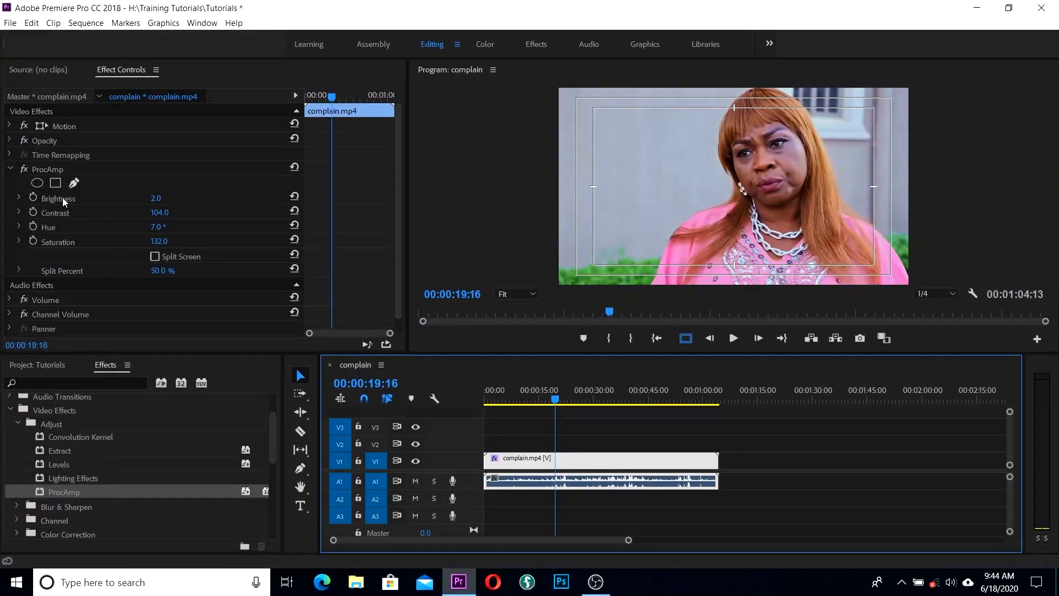
{"action": "left_click", "coordinate": [24, 171]}
{"action": "left_click", "coordinate": [25, 171]}
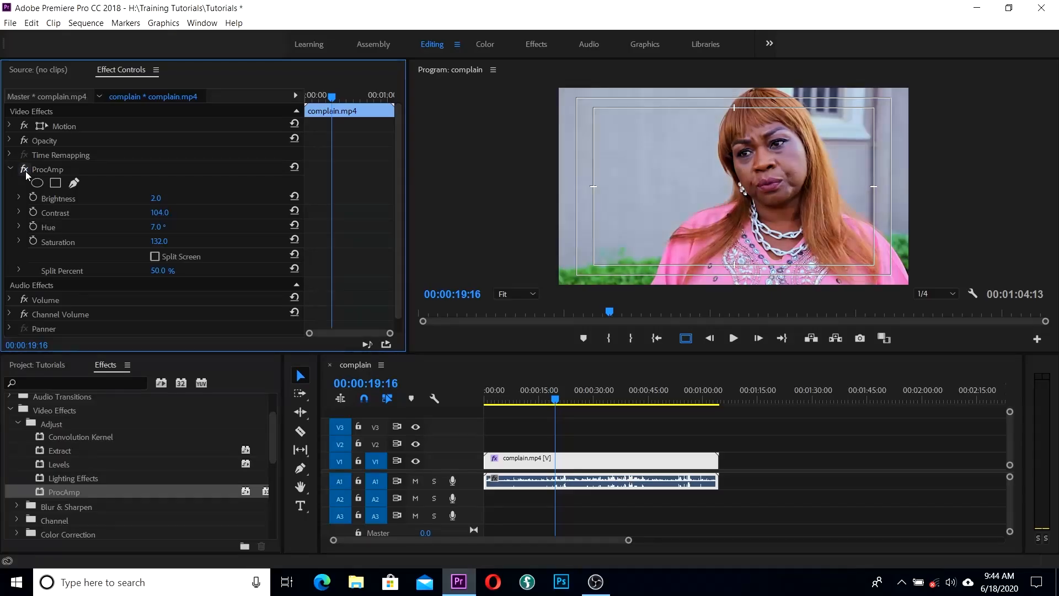
{"action": "left_click", "coordinate": [25, 172]}
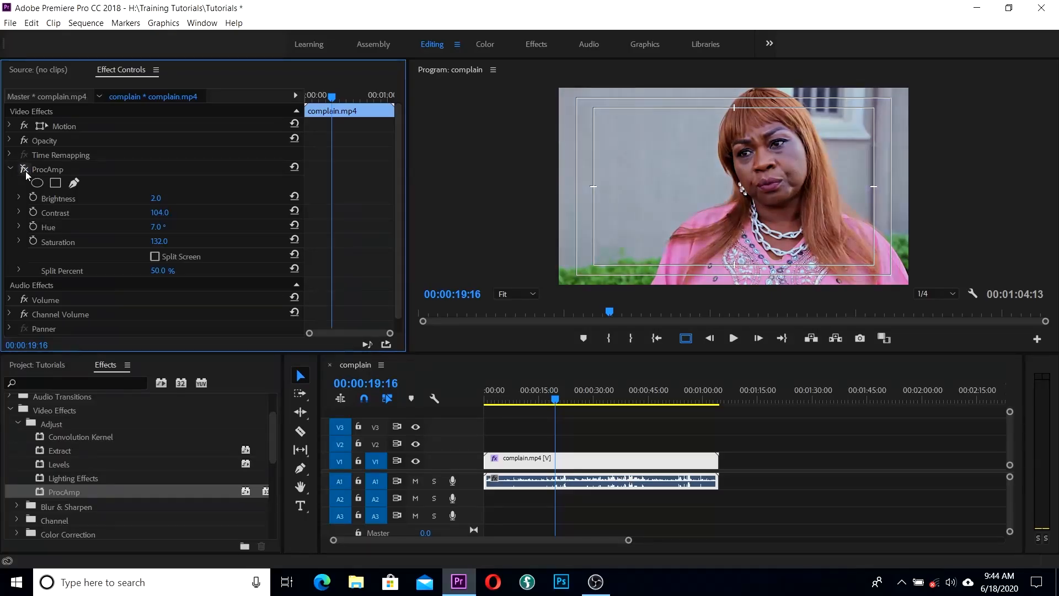
Step: Delete ProcAmp from complain.mp4 and collapse the Adjust effects folder
{"action": "left_click", "coordinate": [25, 172]}
{"action": "key", "text": "Delete"}
{"action": "left_click", "coordinate": [18, 424]}
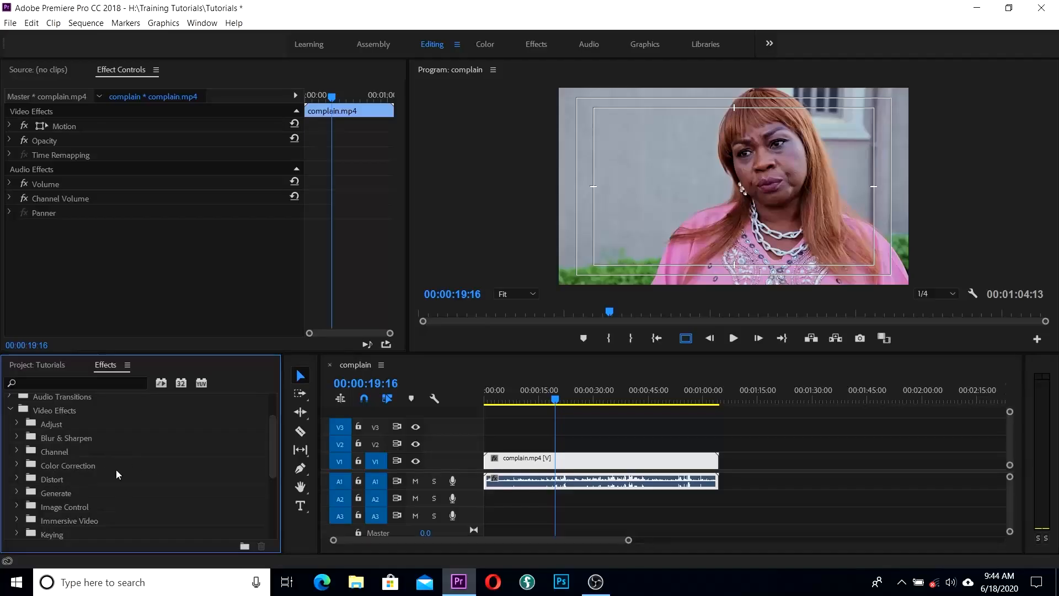
Step: Expand Video Effects > Color Correction and browse its effects
{"action": "left_click", "coordinate": [17, 465]}
{"action": "scroll", "coordinate": [153, 456], "scroll_direction": "down", "scroll_amount": 1}
{"action": "scroll", "coordinate": [153, 455], "scroll_direction": "down", "scroll_amount": 1}
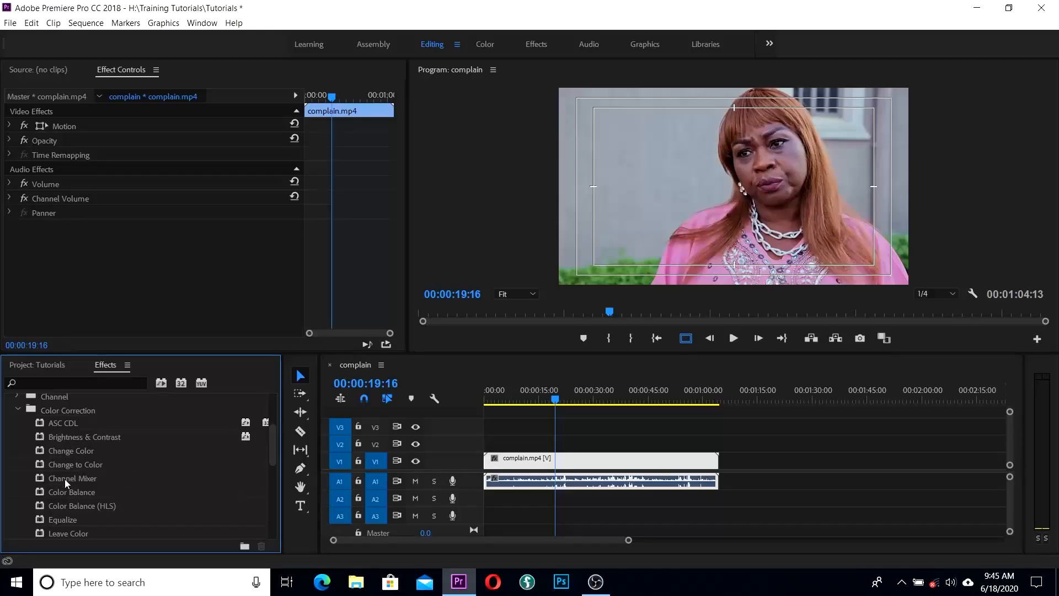
{"action": "scroll", "coordinate": [105, 481], "scroll_direction": "down", "scroll_amount": 1}
{"action": "scroll", "coordinate": [105, 482], "scroll_direction": "up", "scroll_amount": 1}
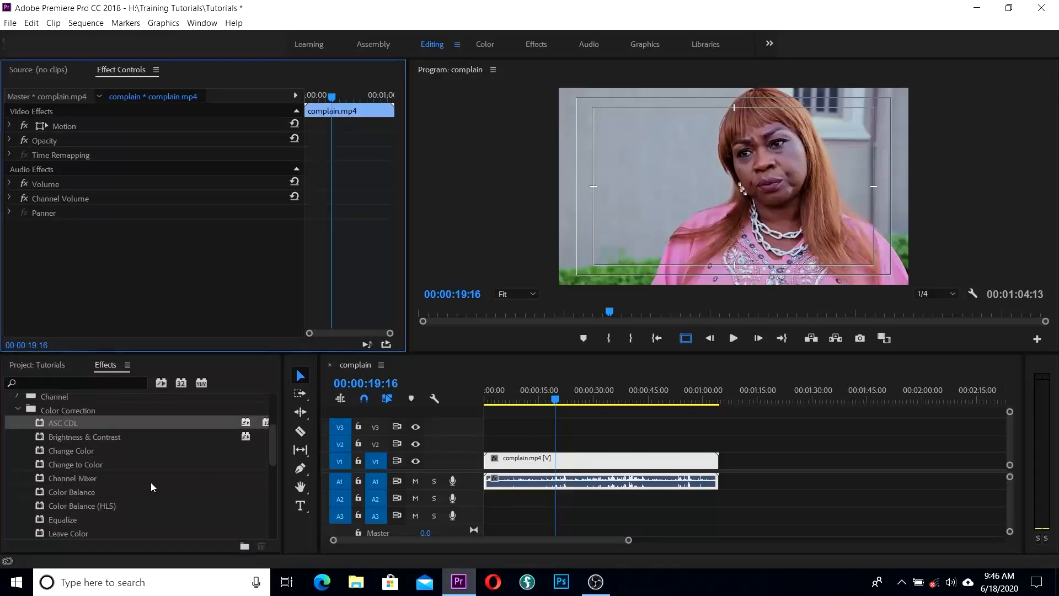
{"action": "scroll", "coordinate": [151, 487], "scroll_direction": "down", "scroll_amount": 1}
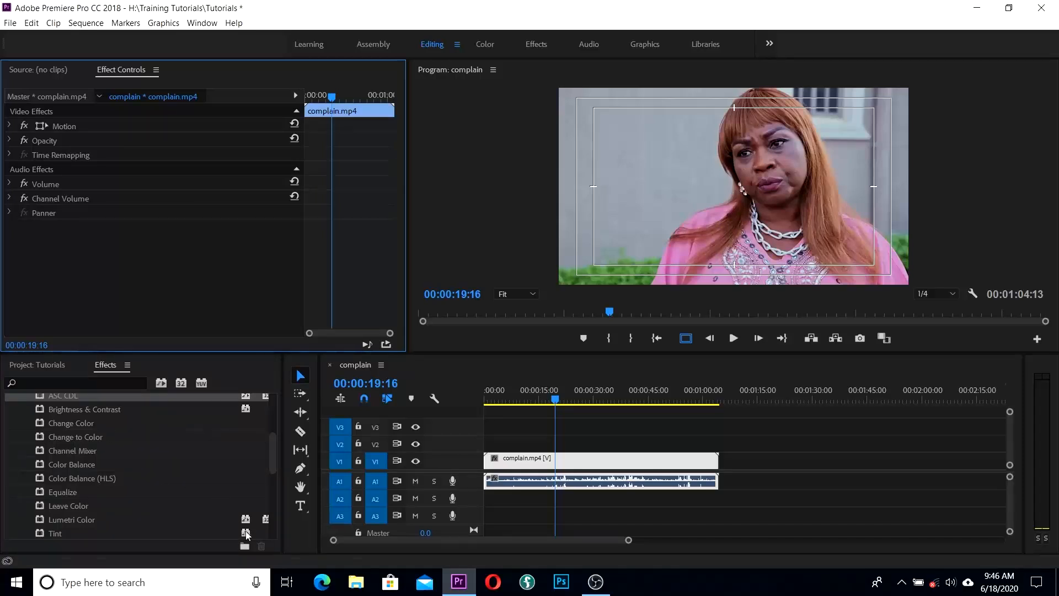
Step: Apply Color Balance (HLS) to complain.mp4 and set its Hue to 8°
{"action": "left_click_drag", "start_coordinate": [58, 479], "coordinate": [561, 463]}
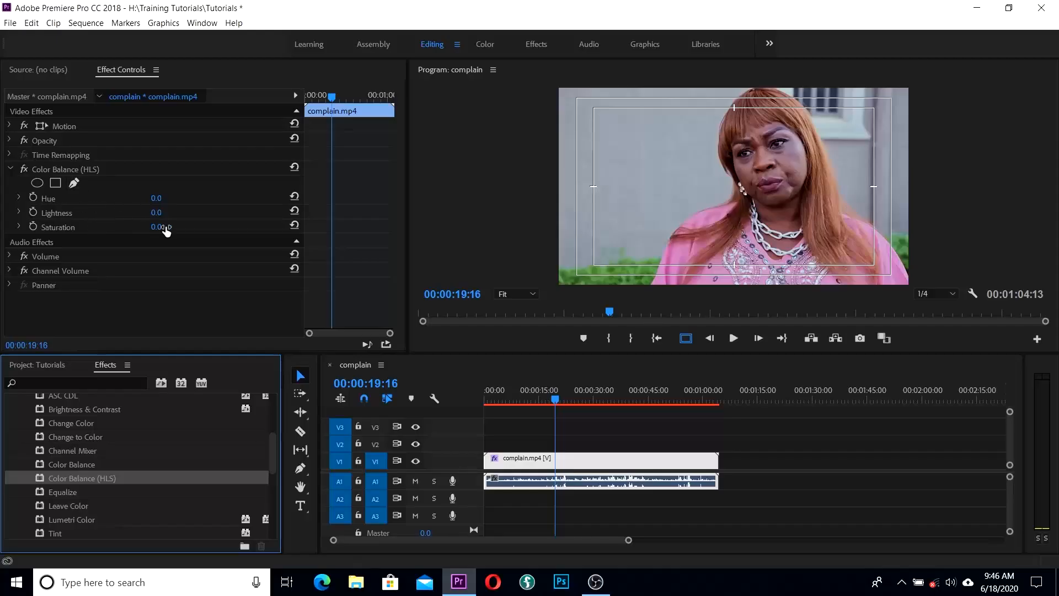
{"action": "left_click", "coordinate": [156, 199]}
{"action": "type", "text": "10"}
{"action": "key", "text": "Return"}
{"action": "left_click", "coordinate": [157, 198]}
{"action": "type", "text": "8"}
{"action": "key", "text": "Return"}
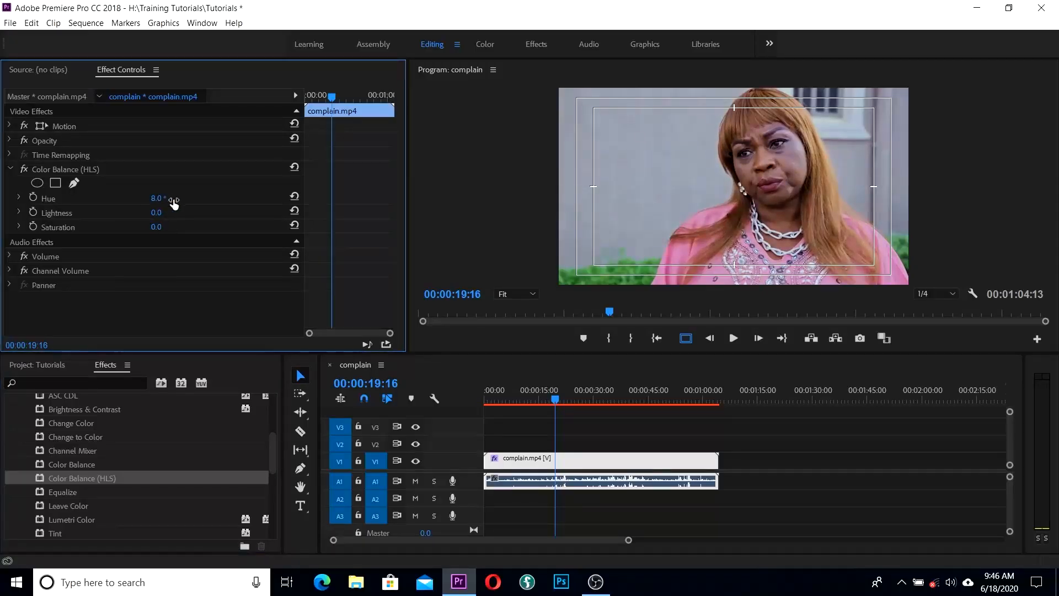
Step: Set Color Balance (HLS) Lightness to -2, comparing on and off, then switch it off and select it
{"action": "left_click", "coordinate": [25, 171]}
{"action": "left_click", "coordinate": [25, 171]}
{"action": "left_click", "coordinate": [25, 172]}
{"action": "left_click", "coordinate": [25, 172]}
{"action": "mouse_move", "coordinate": [156, 215]}
{"action": "left_mouse_down"}
{"action": "mouse_move", "coordinate": [154, 228]}
{"action": "mouse_move", "coordinate": [165, 226]}
{"action": "left_mouse_up"}
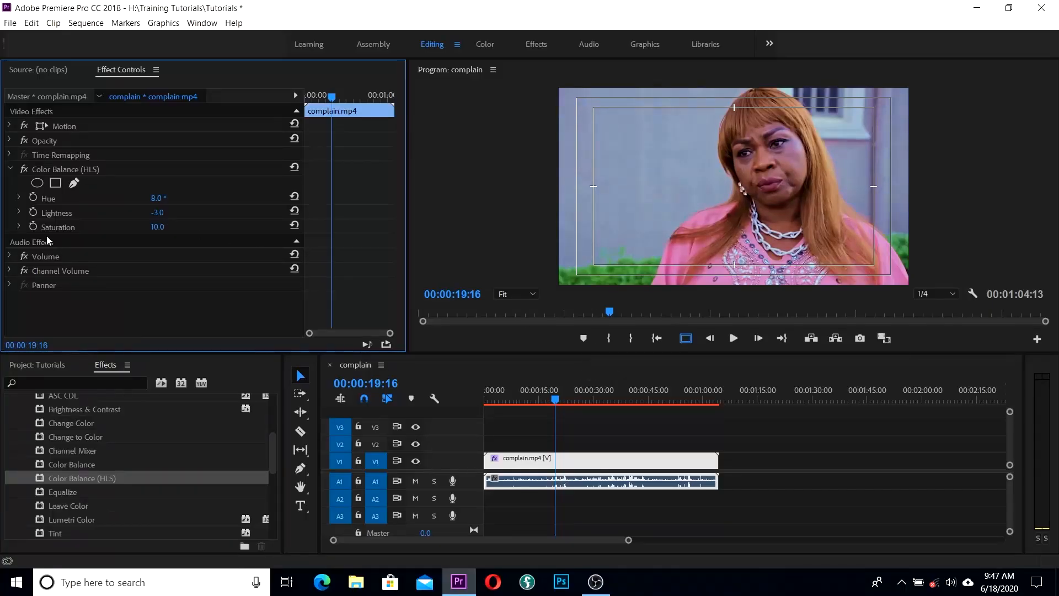
{"action": "left_click", "coordinate": [25, 170]}
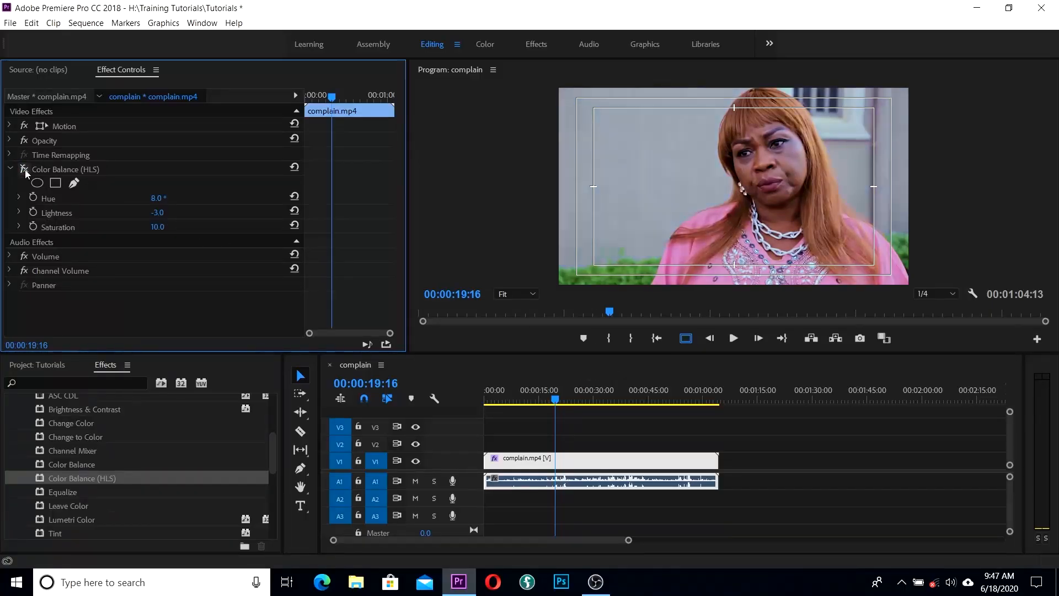
{"action": "left_click", "coordinate": [25, 170]}
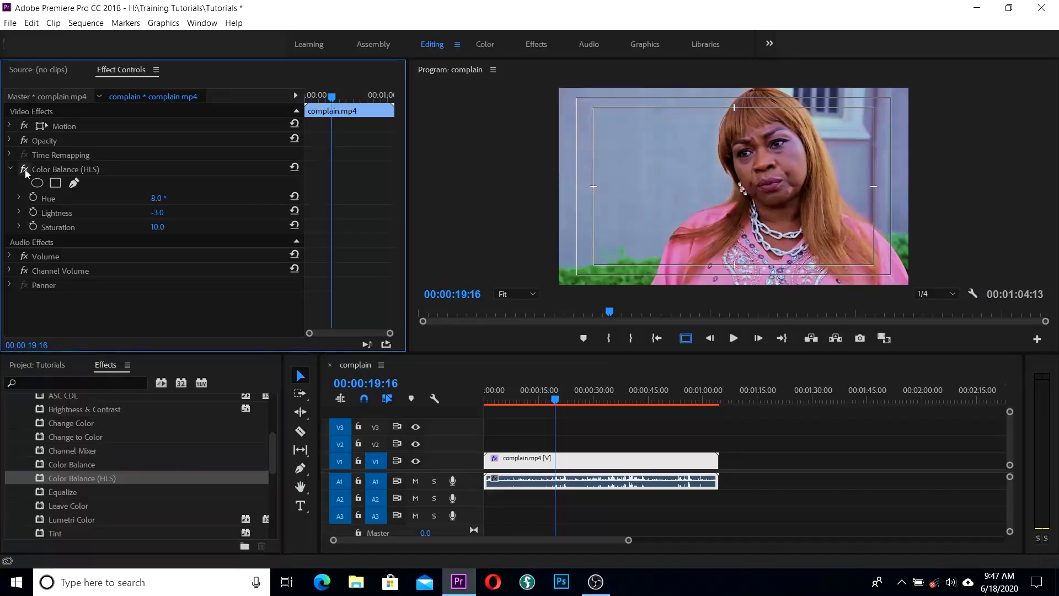
{"action": "left_click_drag", "start_coordinate": [156, 213], "coordinate": [159, 213]}
{"action": "left_click", "coordinate": [24, 170]}
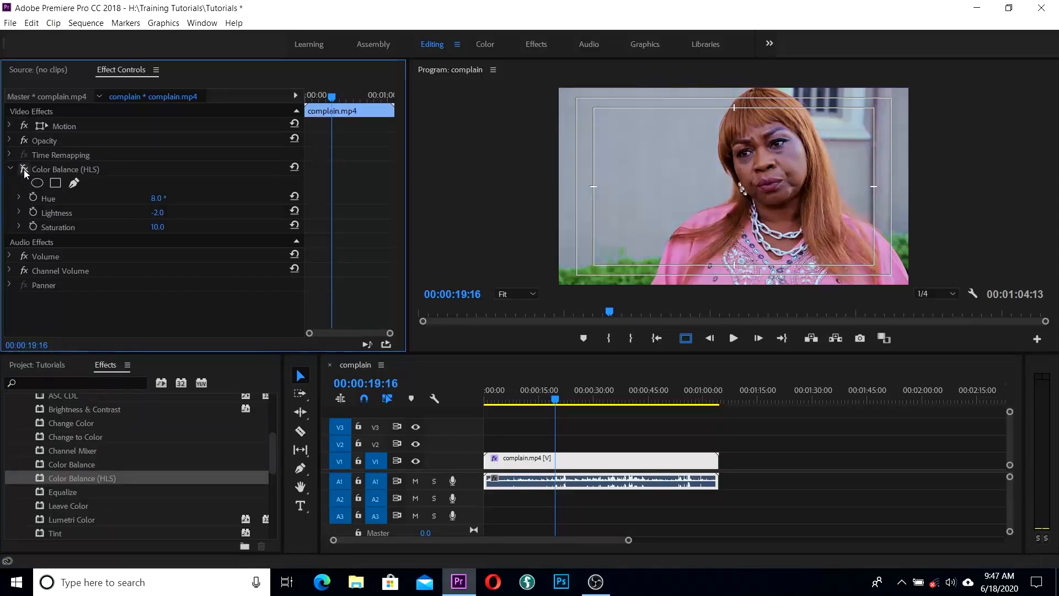
{"action": "left_click", "coordinate": [69, 168]}
Step: Replace Color Balance (HLS) with Color Balance at Shadow Red -8 and Shadow Green -6, comparing on and off
{"action": "key", "text": "Delete"}
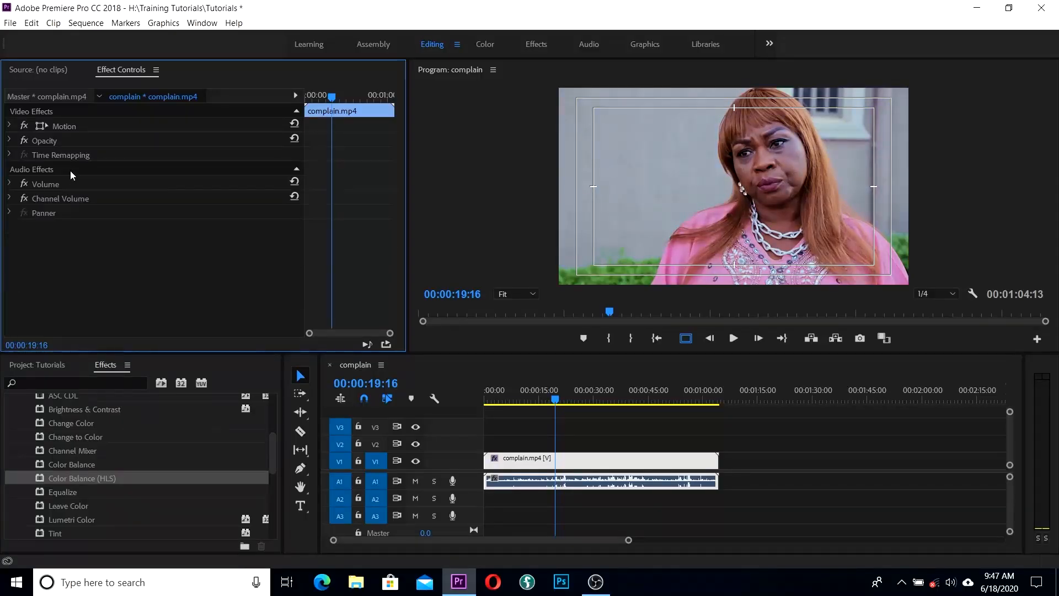
{"action": "left_click_drag", "start_coordinate": [72, 464], "coordinate": [586, 457]}
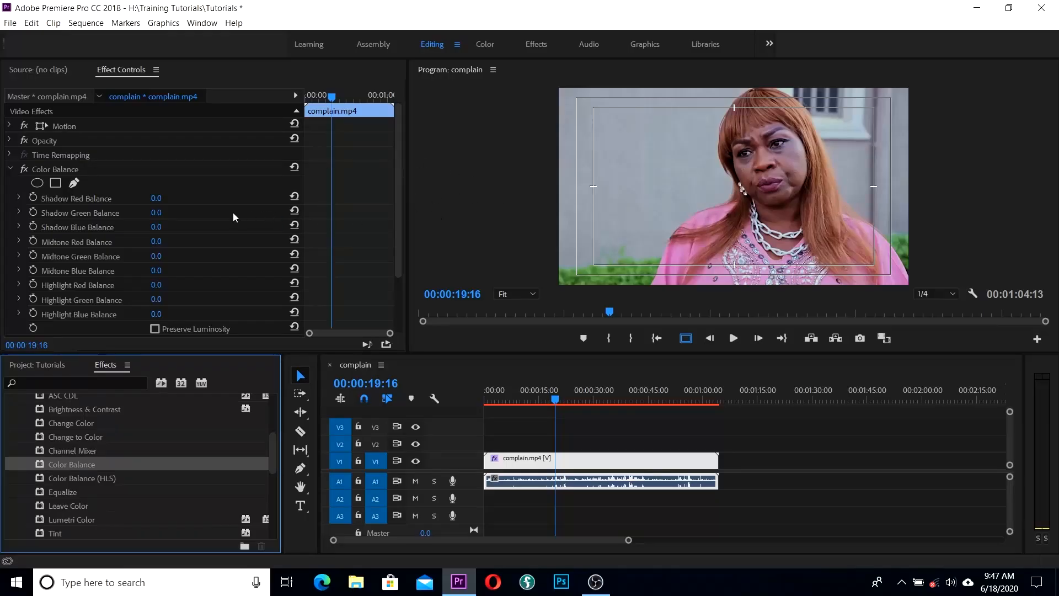
{"action": "left_click_drag", "start_coordinate": [157, 199], "coordinate": [153, 199]}
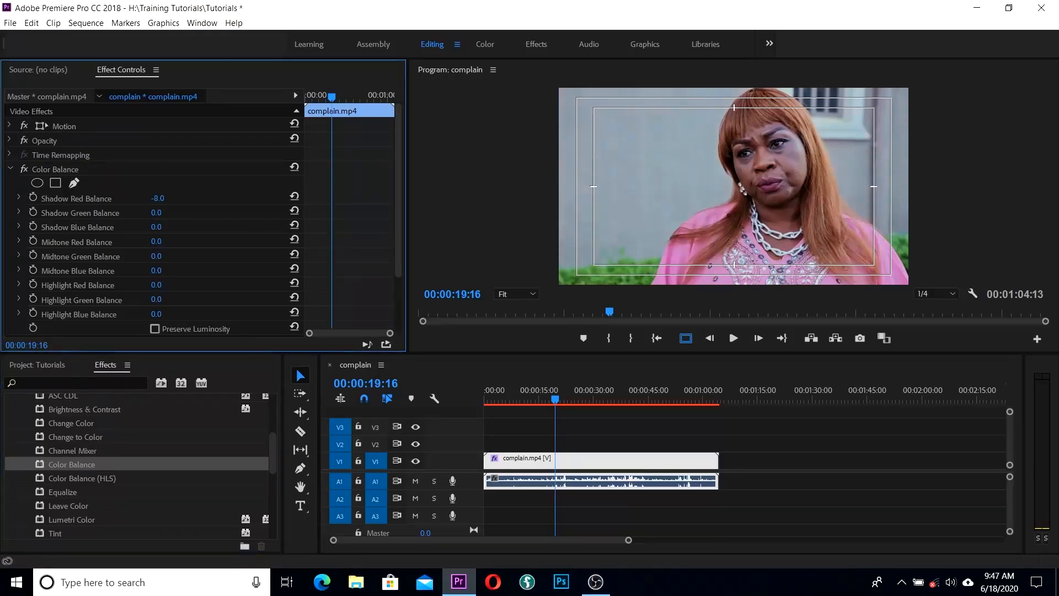
{"action": "left_click_drag", "start_coordinate": [554, 401], "coordinate": [529, 404]}
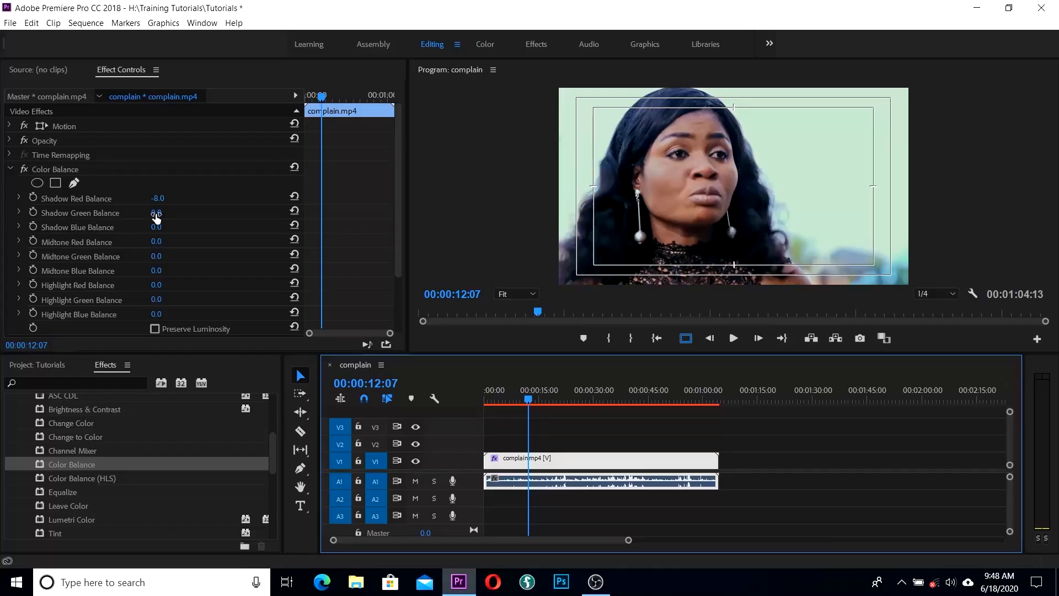
{"action": "left_click_drag", "start_coordinate": [156, 218], "coordinate": [152, 217]}
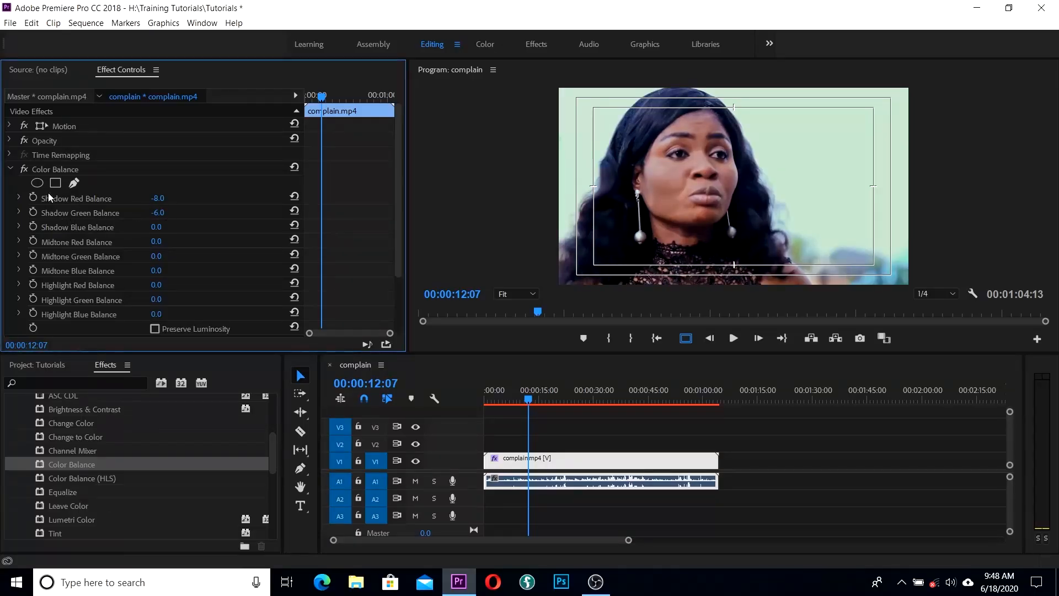
{"action": "left_click", "coordinate": [25, 169]}
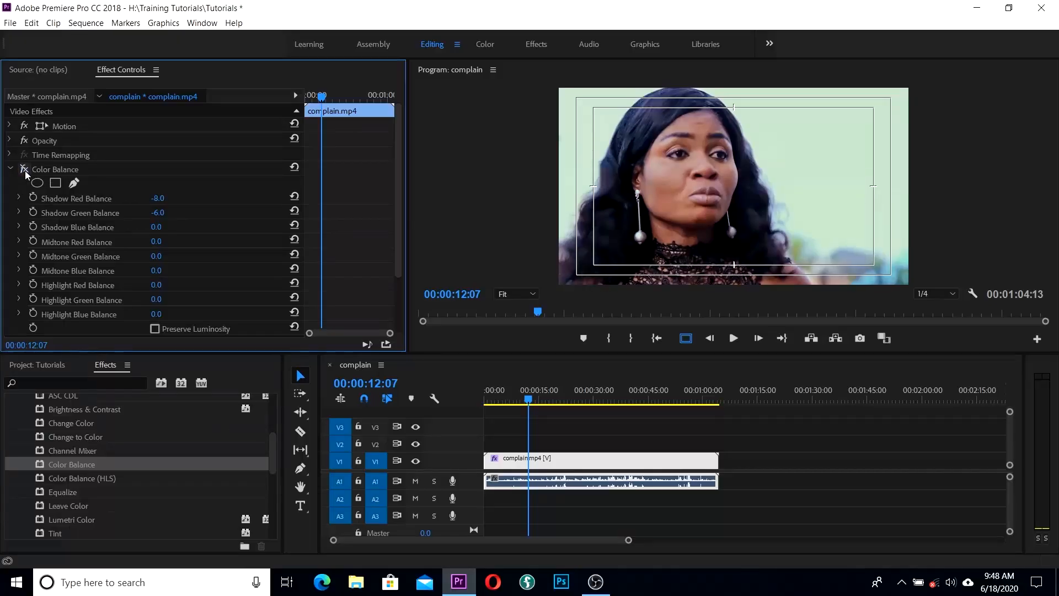
{"action": "left_click", "coordinate": [25, 169]}
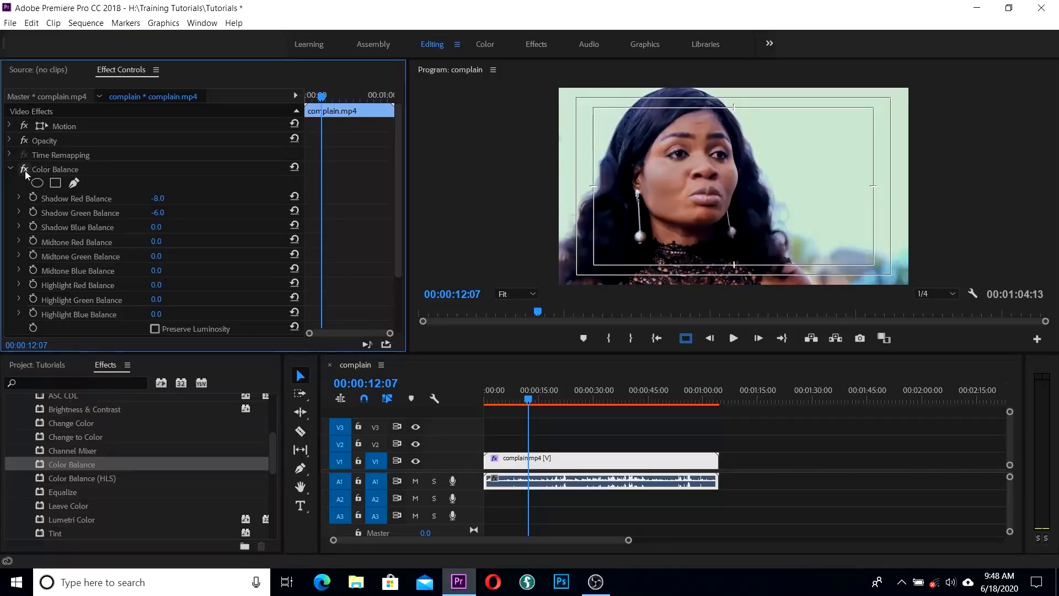
{"action": "left_click", "coordinate": [25, 170]}
{"action": "left_click", "coordinate": [25, 169]}
Step: Save the project and adjust Color Balance Midtone Red and Midtone Blue, with Midtone Blue at 52.0
{"action": "key", "text": "ctrl+s"}
{"action": "mouse_move", "coordinate": [157, 242]}
{"action": "left_mouse_down"}
{"action": "mouse_move", "coordinate": [167, 242]}
{"action": "mouse_move", "coordinate": [149, 242]}
{"action": "left_mouse_up"}
{"action": "left_click_drag", "start_coordinate": [155, 271], "coordinate": [170, 271]}
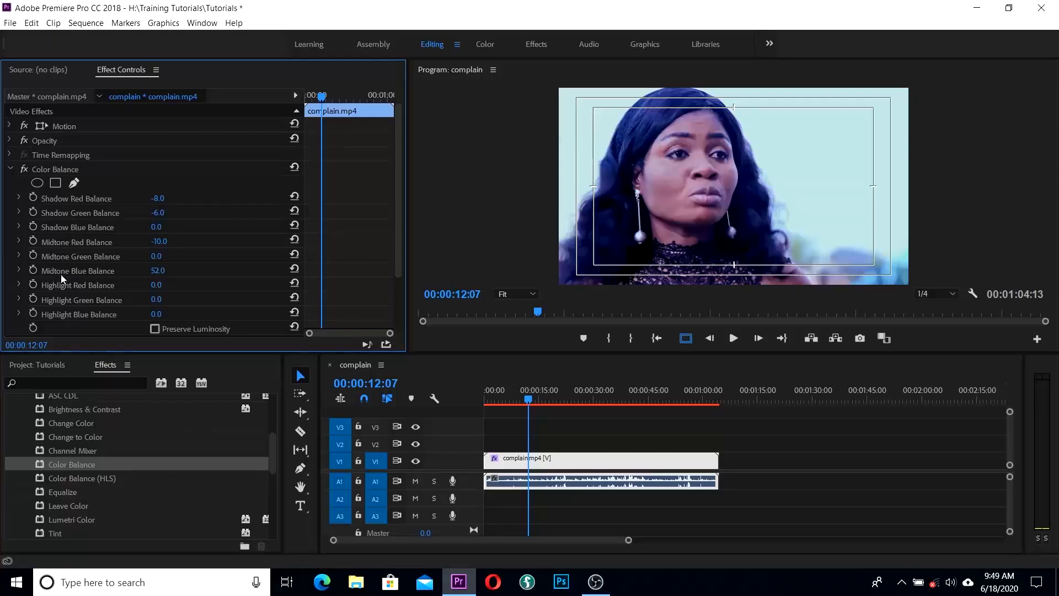
Step: Delete Color Balance, leaving complain.mp4 with only Motion, Opacity and Time Remapping
{"action": "left_click", "coordinate": [80, 169]}
{"action": "key", "text": "Delete"}
{"action": "scroll", "coordinate": [164, 472], "scroll_direction": "down", "scroll_amount": 1}
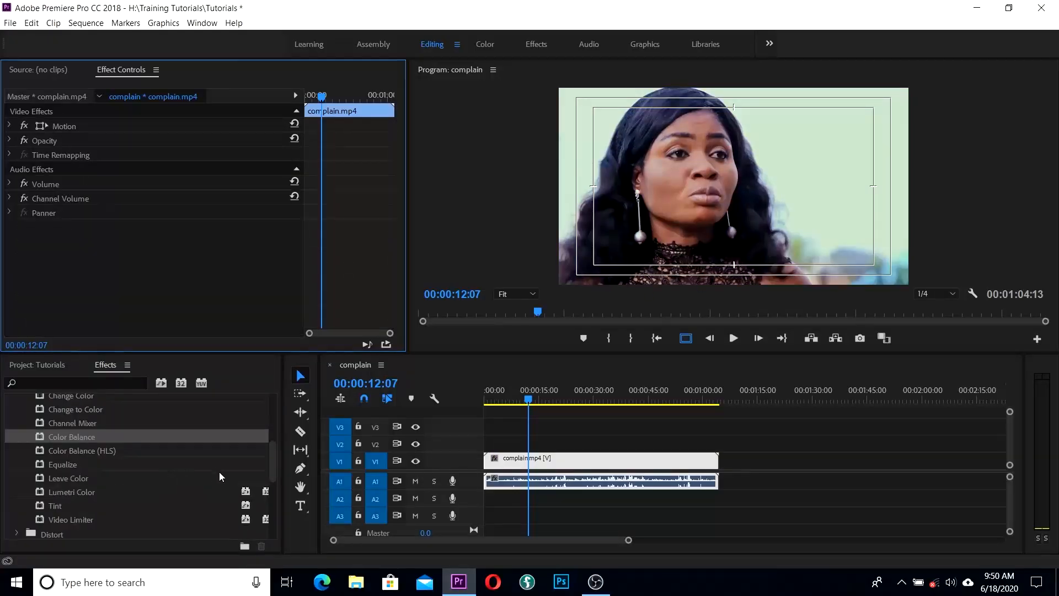
{"action": "scroll", "coordinate": [162, 456], "scroll_direction": "up", "scroll_amount": 1}
Step: Apply Brightness & Contrast to the V1 clip with Brightness -3 and Contrast 17, comparing before and after
{"action": "left_click", "coordinate": [277, 448]}
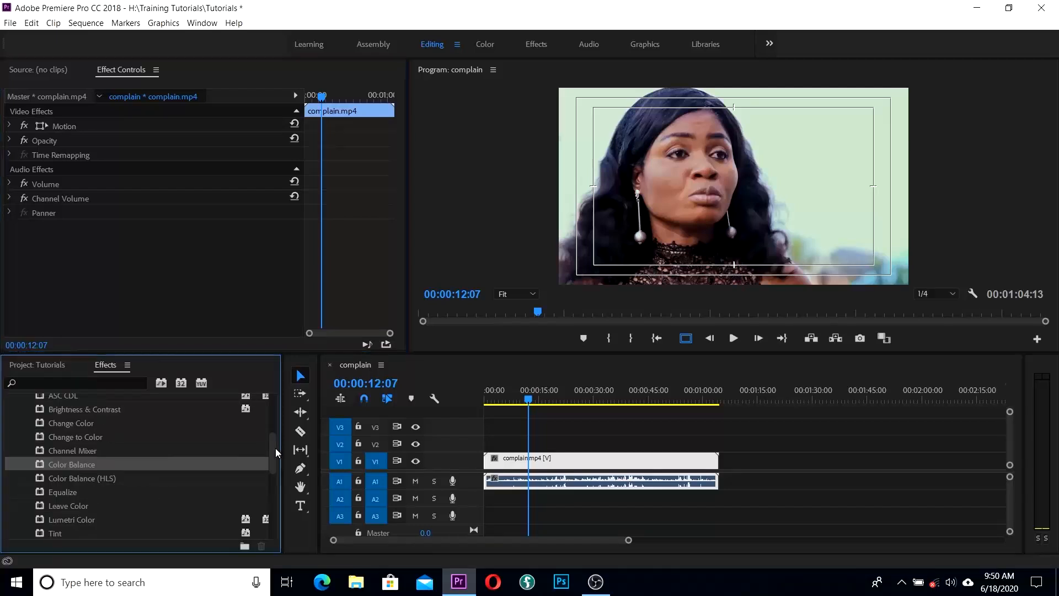
{"action": "scroll", "coordinate": [273, 436], "scroll_direction": "up", "scroll_amount": 2}
{"action": "left_click_drag", "start_coordinate": [221, 449], "coordinate": [574, 456]}
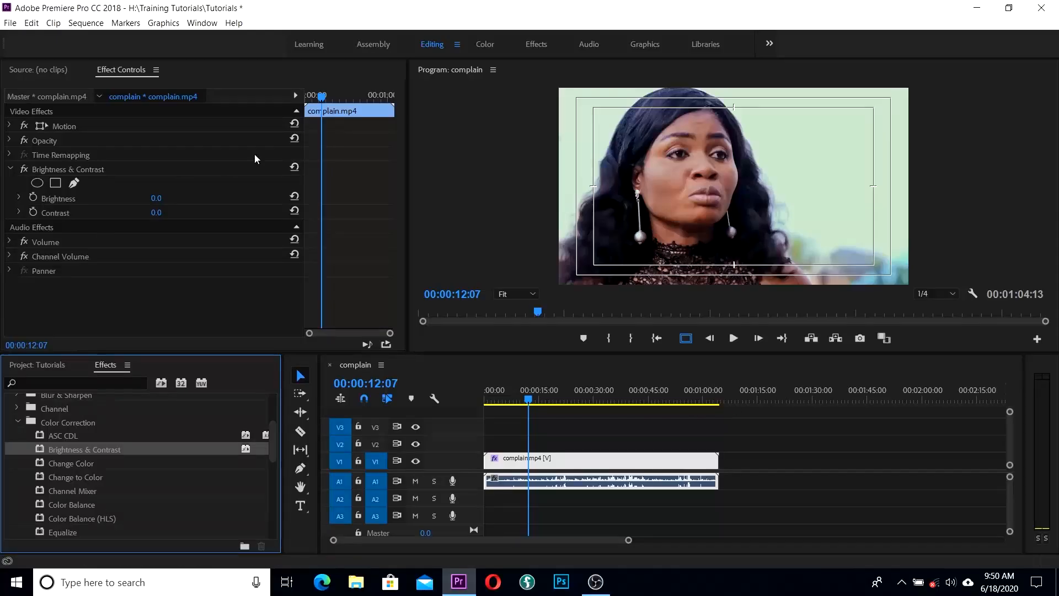
{"action": "left_click_drag", "start_coordinate": [159, 219], "coordinate": [169, 211]}
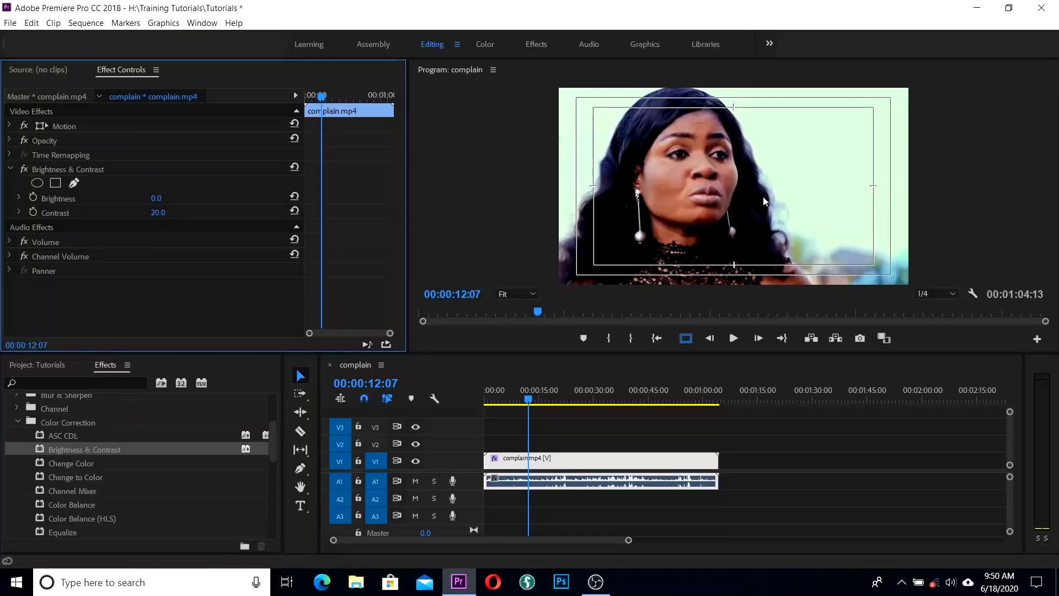
{"action": "left_click", "coordinate": [24, 169]}
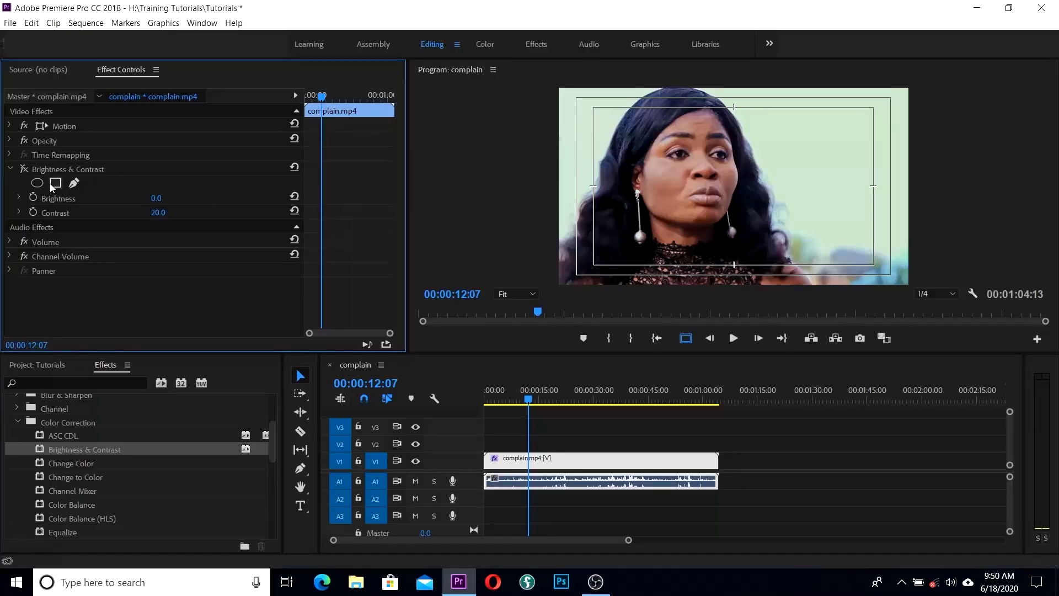
{"action": "left_click", "coordinate": [25, 170]}
{"action": "left_click_drag", "start_coordinate": [158, 213], "coordinate": [148, 199]}
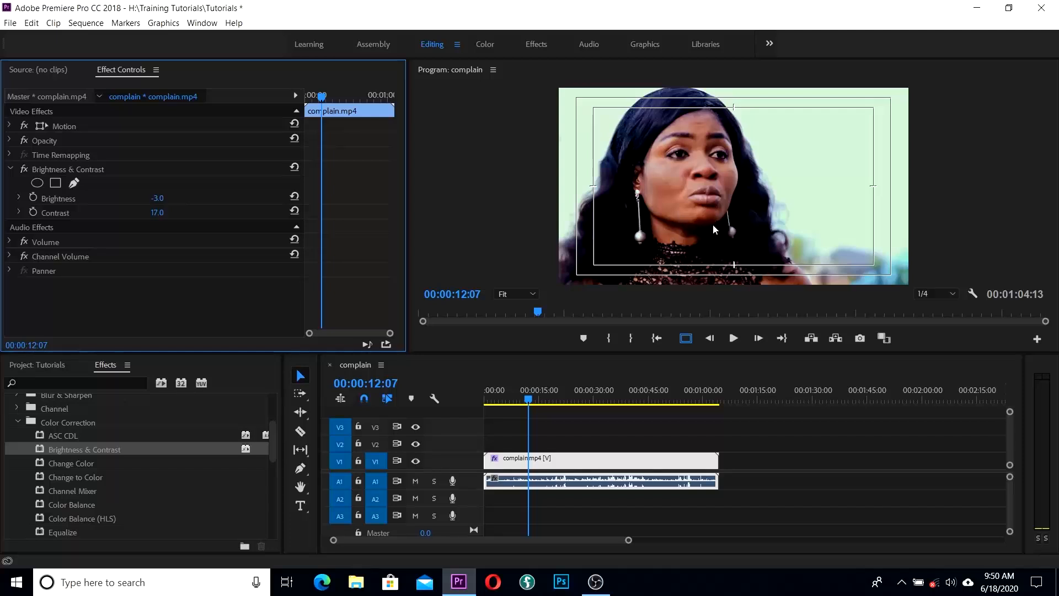
{"action": "left_click", "coordinate": [23, 169]}
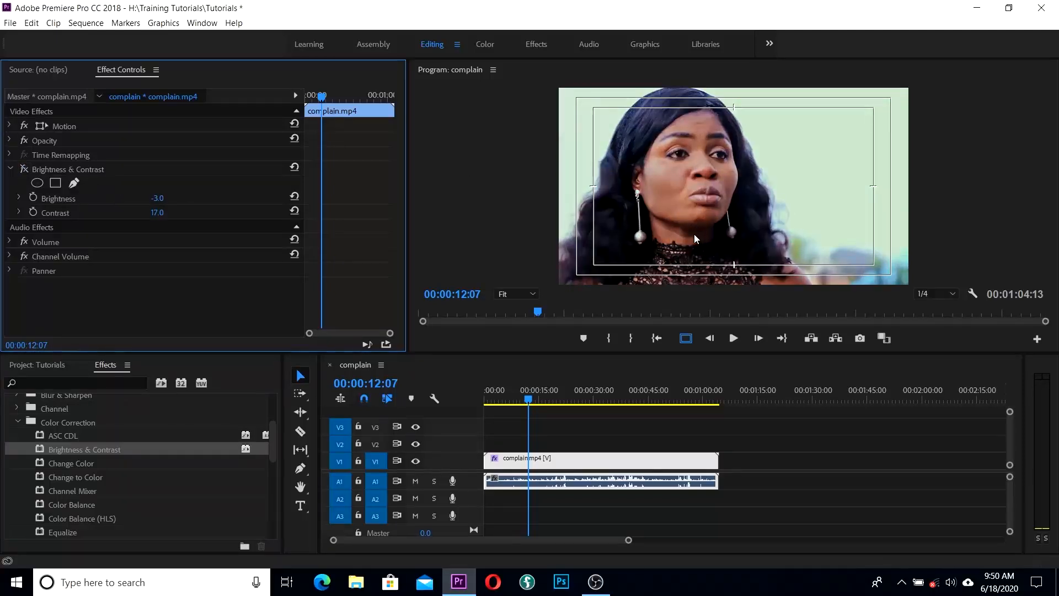
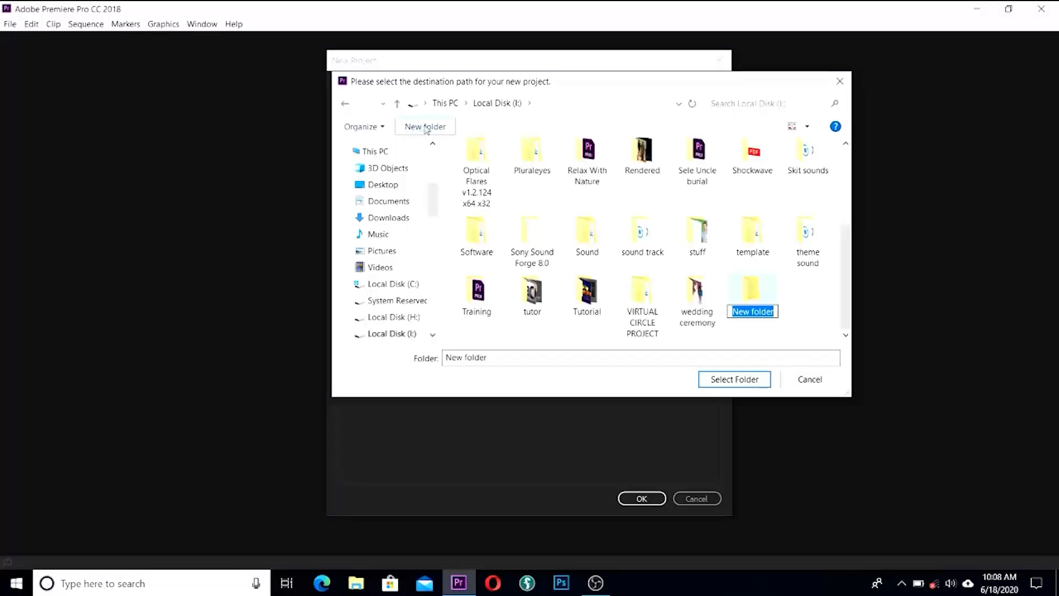
Step: Rename the new folder to Editing and select it so Location reads I:\Editing
{"action": "left_click", "coordinate": [774, 311]}
{"action": "left_click_drag", "start_coordinate": [774, 311], "coordinate": [716, 311]}
{"action": "type", "text": "Editing"}
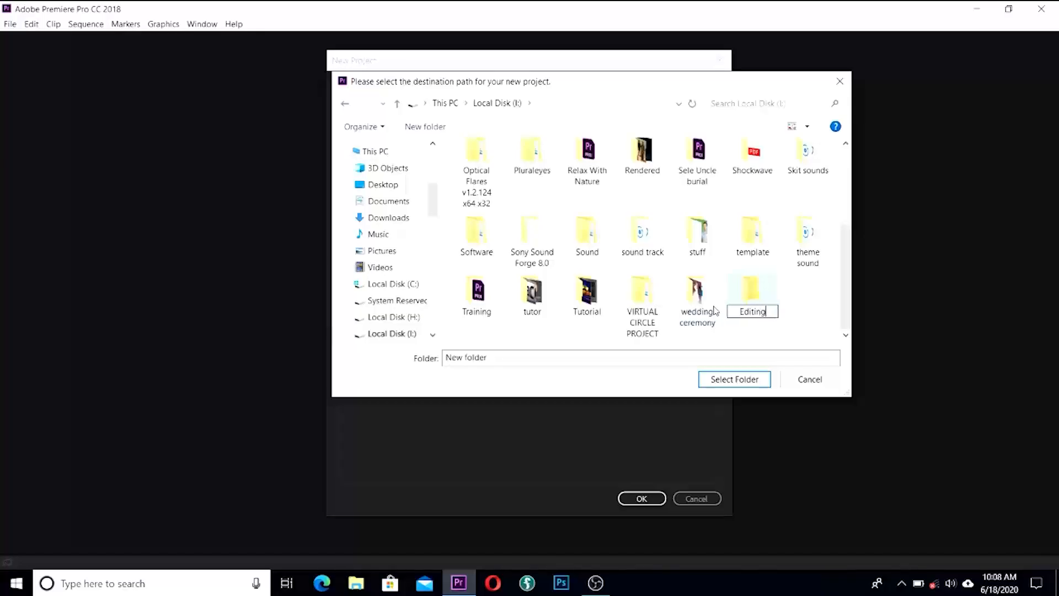
{"action": "key", "text": "Return"}
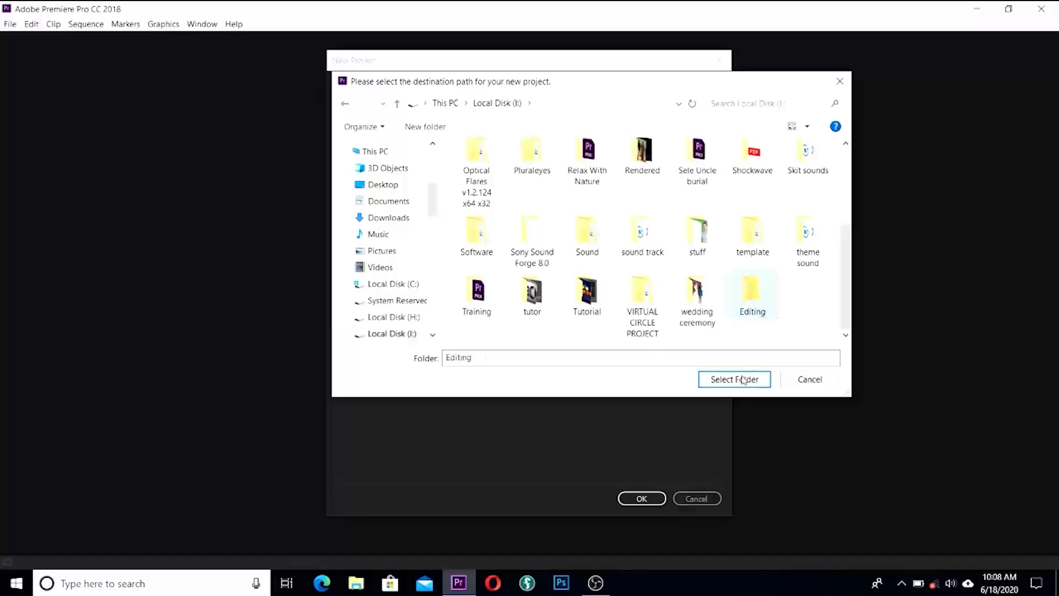
{"action": "left_click", "coordinate": [740, 380]}
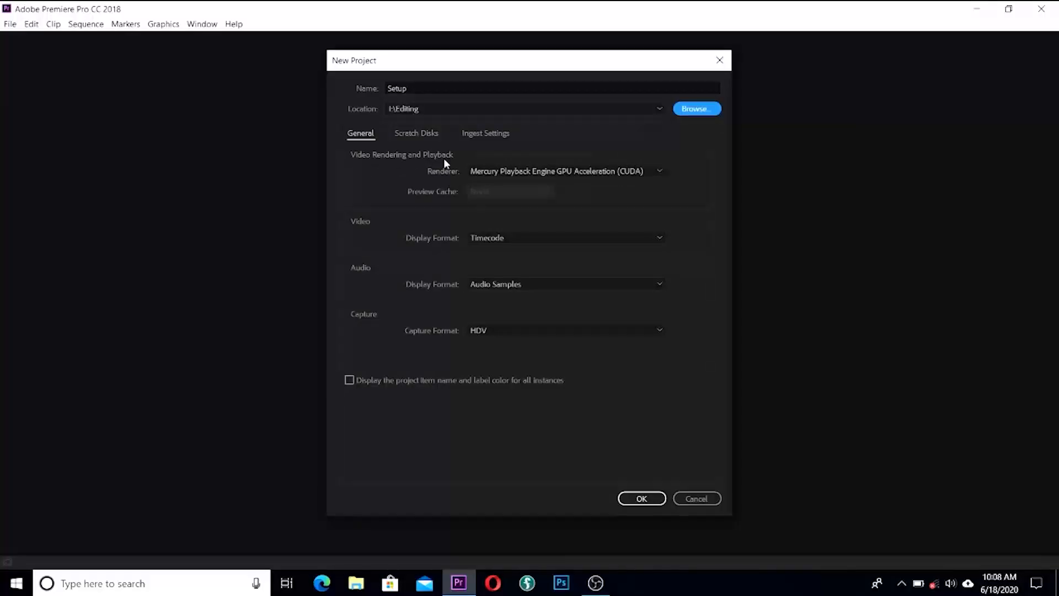
Step: Keep the Mercury Playback Engine GPU Acceleration (CUDA) renderer and view the Scratch Disks settings
{"action": "left_click", "coordinate": [658, 173]}
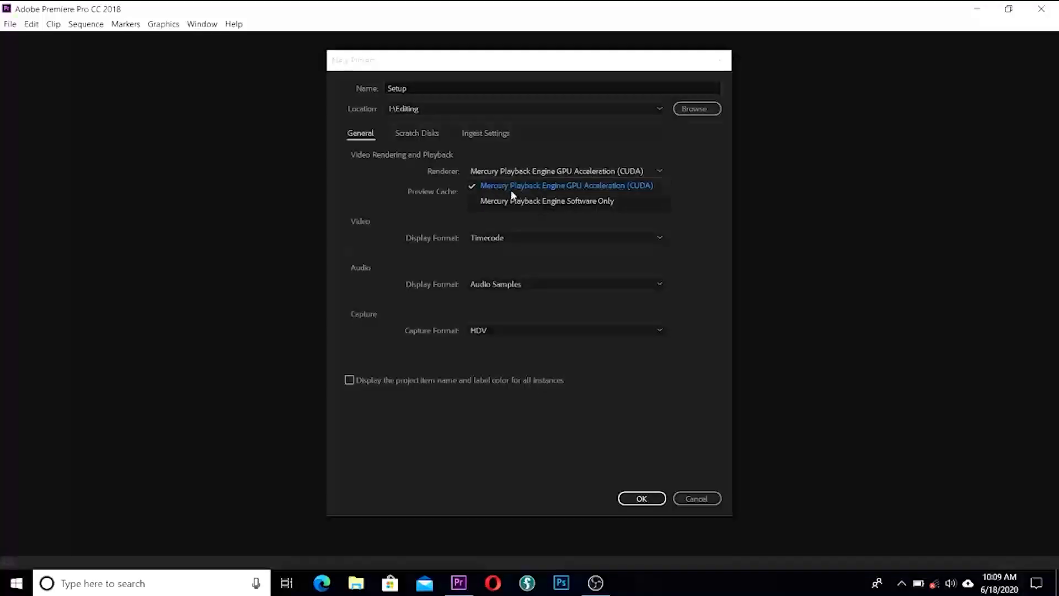
{"action": "left_click", "coordinate": [547, 187]}
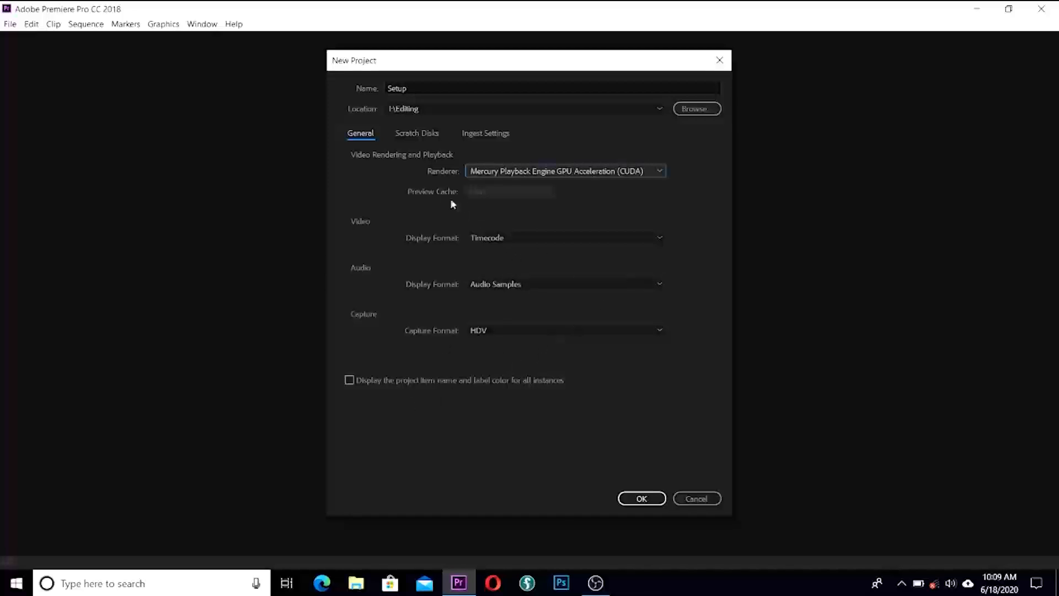
{"action": "left_click", "coordinate": [419, 134]}
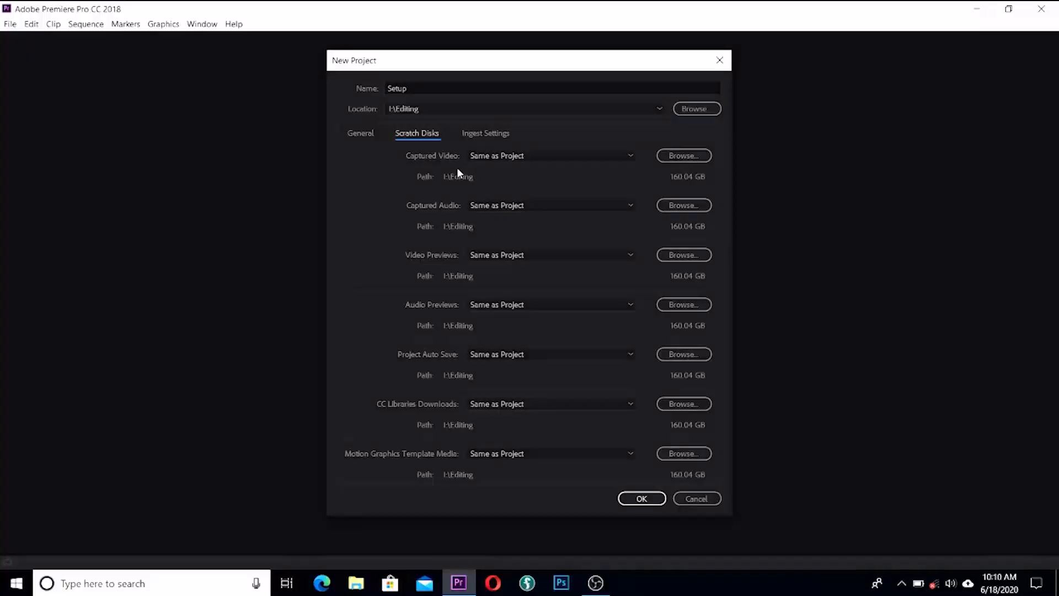
Step: Confirm the New Project dialog to create the Setup project in I:\Editing
{"action": "left_click", "coordinate": [642, 500]}
{"action": "left_click", "coordinate": [642, 500]}
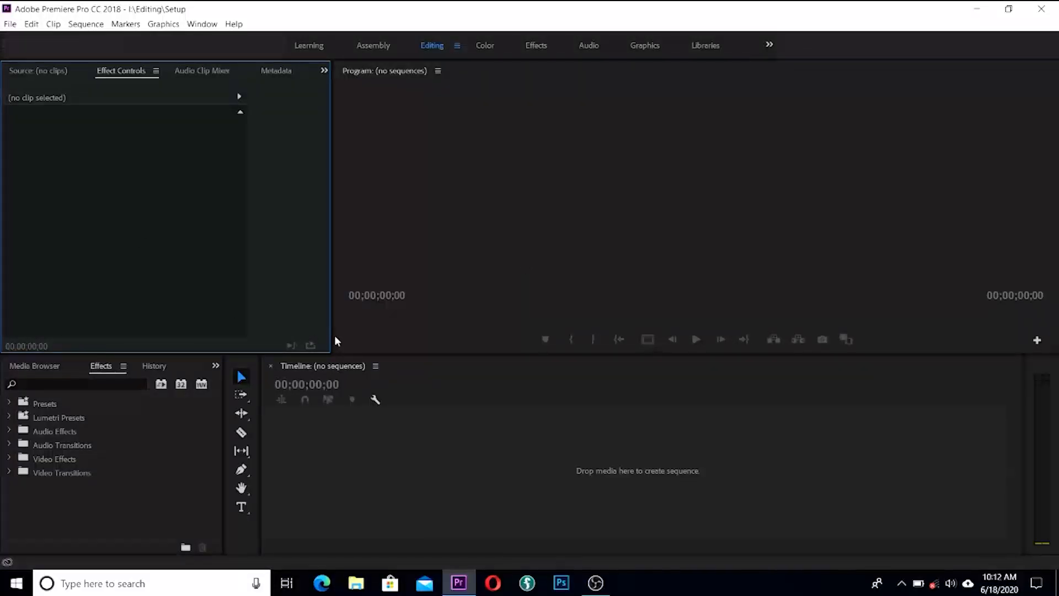
Step: Open the Import dialog with Ctrl+I and browse to Local Disk (I:) > Edited Film Gina
{"action": "key", "text": "ctrl+i"}
{"action": "mouse_move", "coordinate": [109, 170]}
{"action": "left_mouse_down"}
{"action": "mouse_move", "coordinate": [108, 195]}
{"action": "mouse_move", "coordinate": [108, 183]}
{"action": "left_mouse_up"}
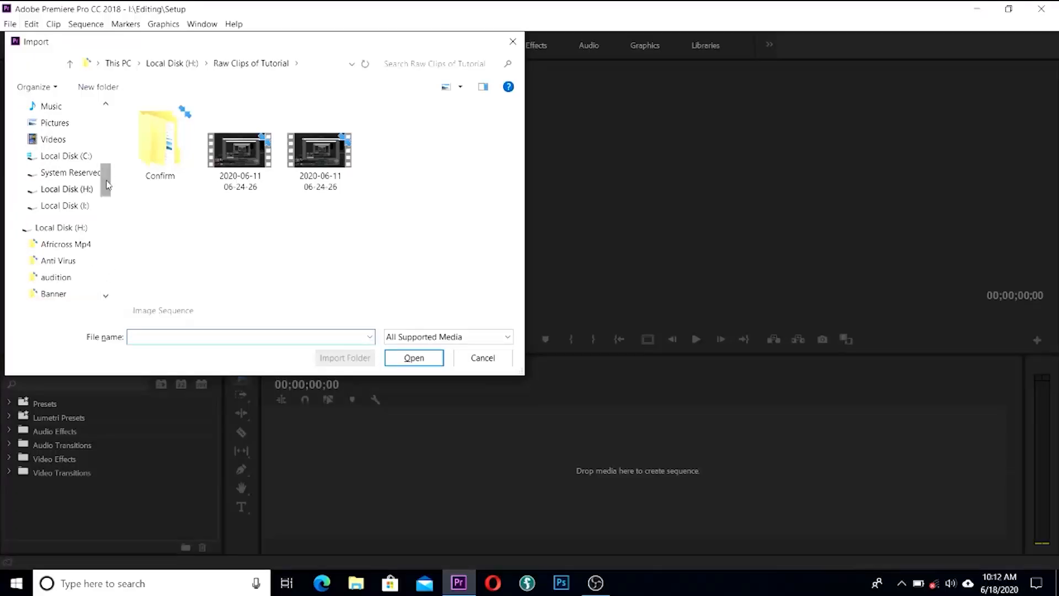
{"action": "left_click", "coordinate": [61, 228]}
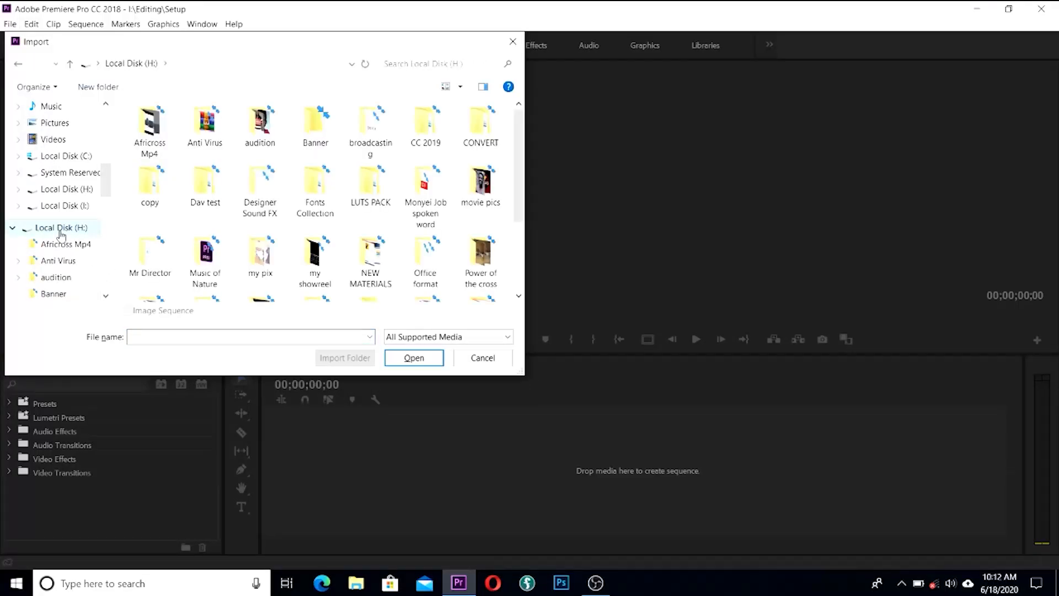
{"action": "left_click", "coordinate": [78, 207]}
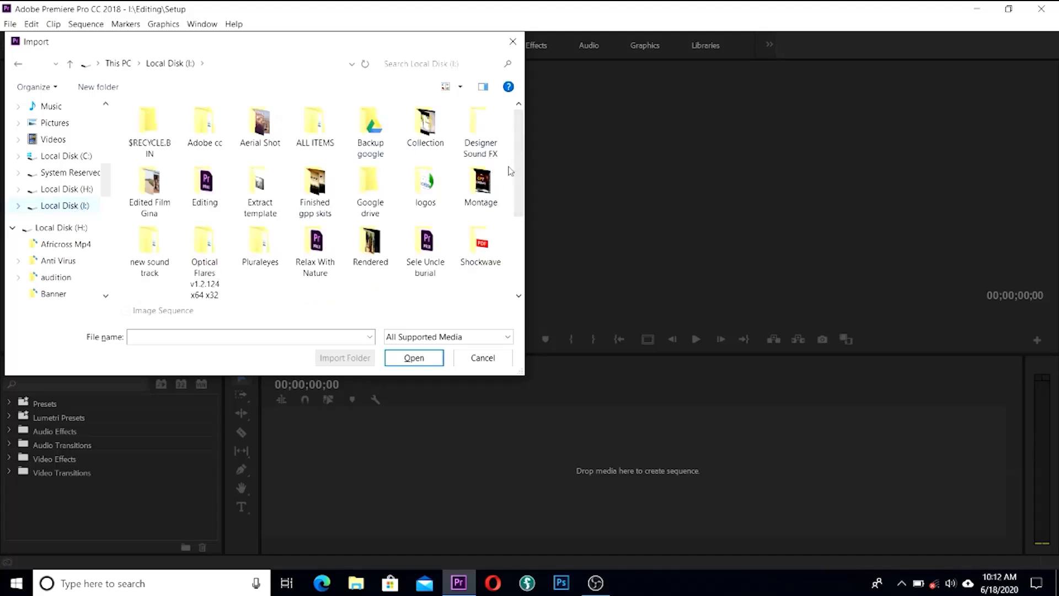
{"action": "left_click", "coordinate": [175, 199]}
{"action": "double_click", "coordinate": [175, 203]}
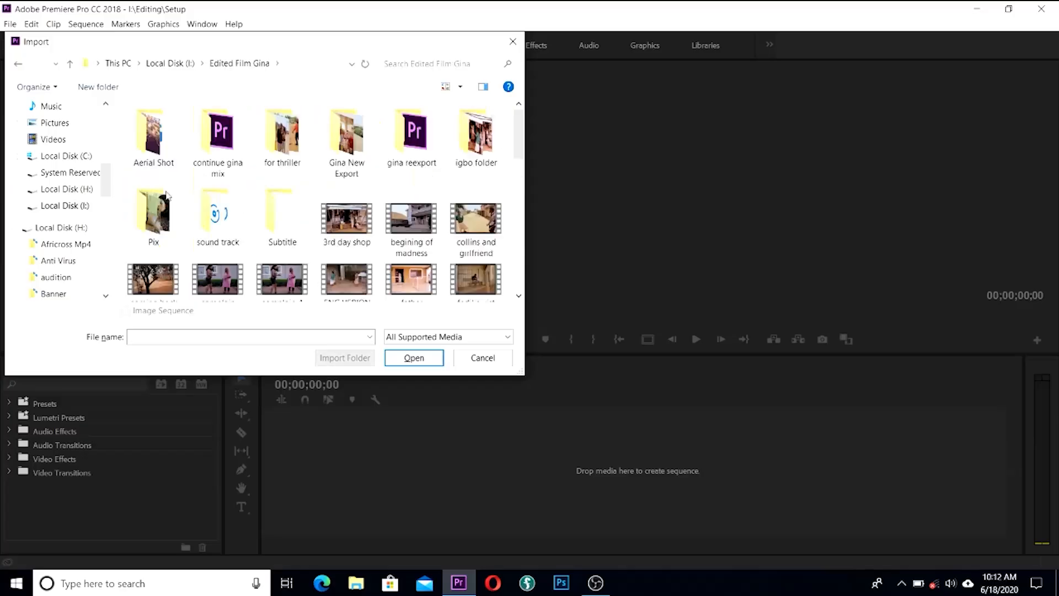
{"action": "scroll", "coordinate": [519, 160], "scroll_direction": "down", "scroll_amount": 5}
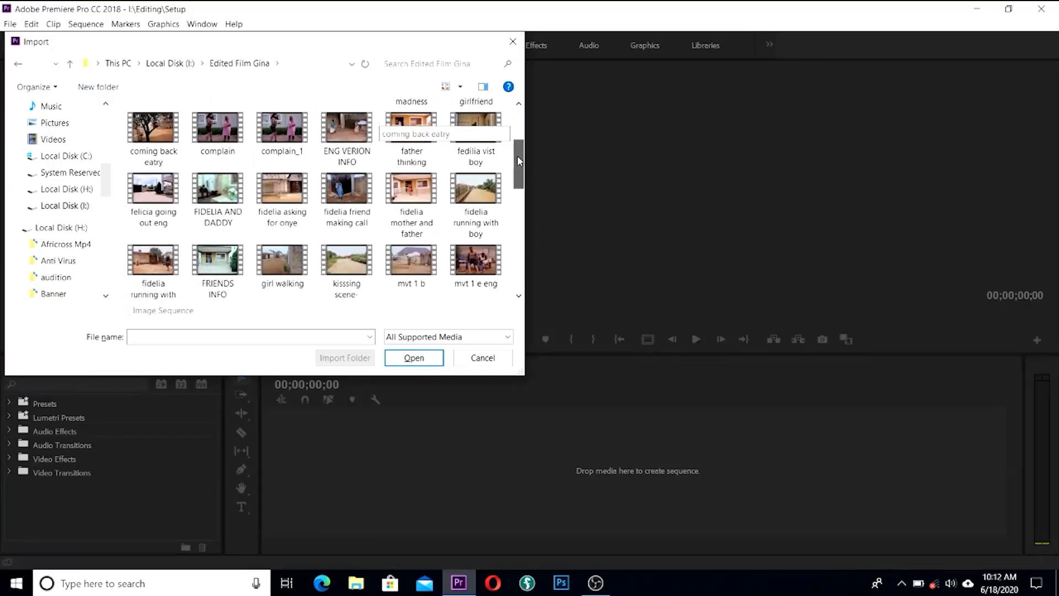
{"action": "left_click_drag", "start_coordinate": [519, 160], "coordinate": [517, 248]}
Step: Import mvt 20, mvt13 eng, mvt22b, next day onye shop, onye and collins, onye and sister, onye selling and open gate 2 eng
{"action": "left_click", "coordinate": [292, 184]}
{"action": "left_click", "coordinate": [347, 172], "text": "ctrl"}
{"action": "left_click", "coordinate": [413, 171], "text": "ctrl"}
{"action": "left_click", "coordinate": [483, 174], "text": "ctrl"}
{"action": "left_click", "coordinate": [157, 240], "text": "ctrl"}
{"action": "left_click", "coordinate": [207, 240], "text": "ctrl"}
{"action": "left_click", "coordinate": [302, 243], "text": "ctrl"}
{"action": "left_click", "coordinate": [347, 243], "text": "ctrl"}
{"action": "left_click", "coordinate": [410, 361]}
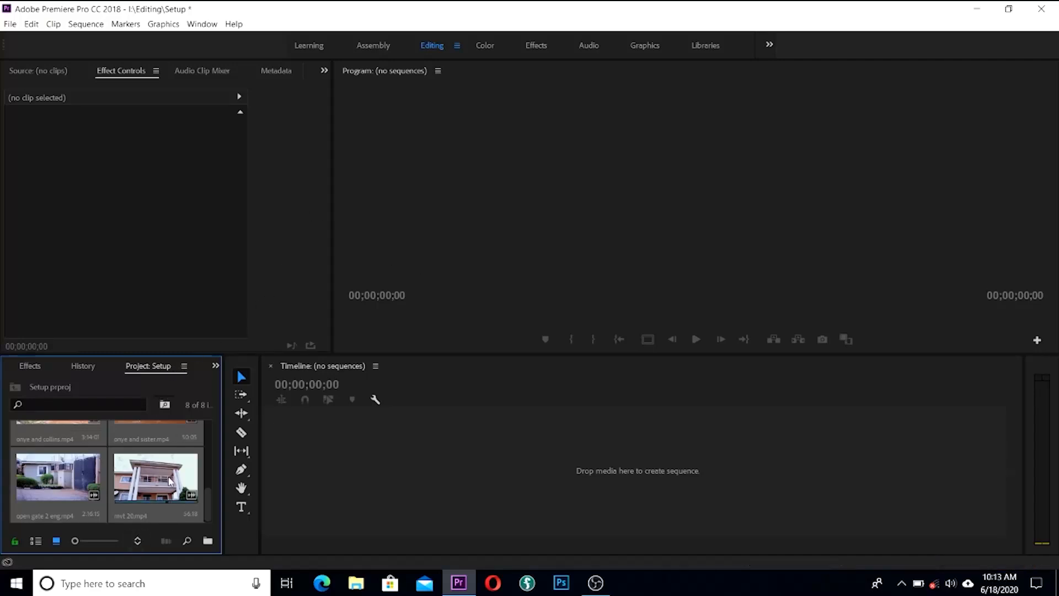
Step: Create a sequence named mvt22b from the mvt22b.mp4 clip using New Sequence From Clip
{"action": "left_click_drag", "start_coordinate": [204, 502], "coordinate": [210, 449]}
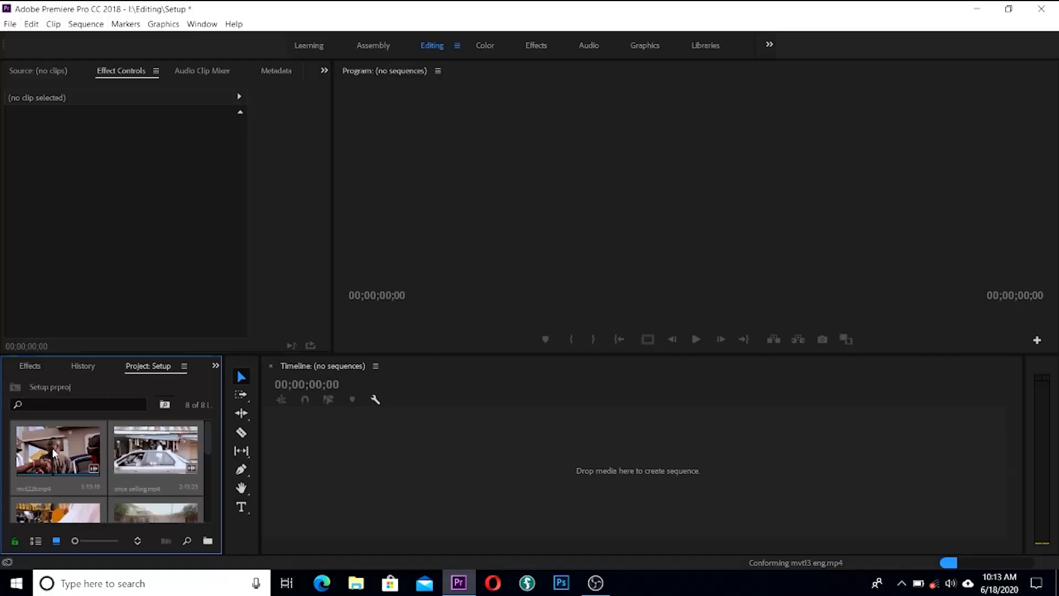
{"action": "right_click", "coordinate": [54, 452]}
{"action": "right_click", "coordinate": [54, 452]}
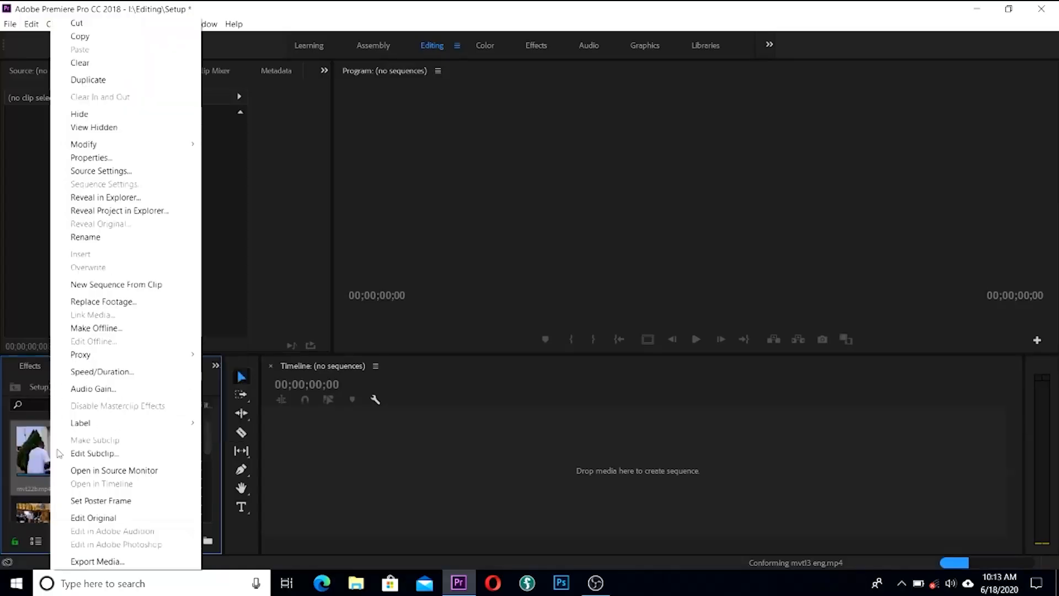
{"action": "left_click", "coordinate": [87, 286]}
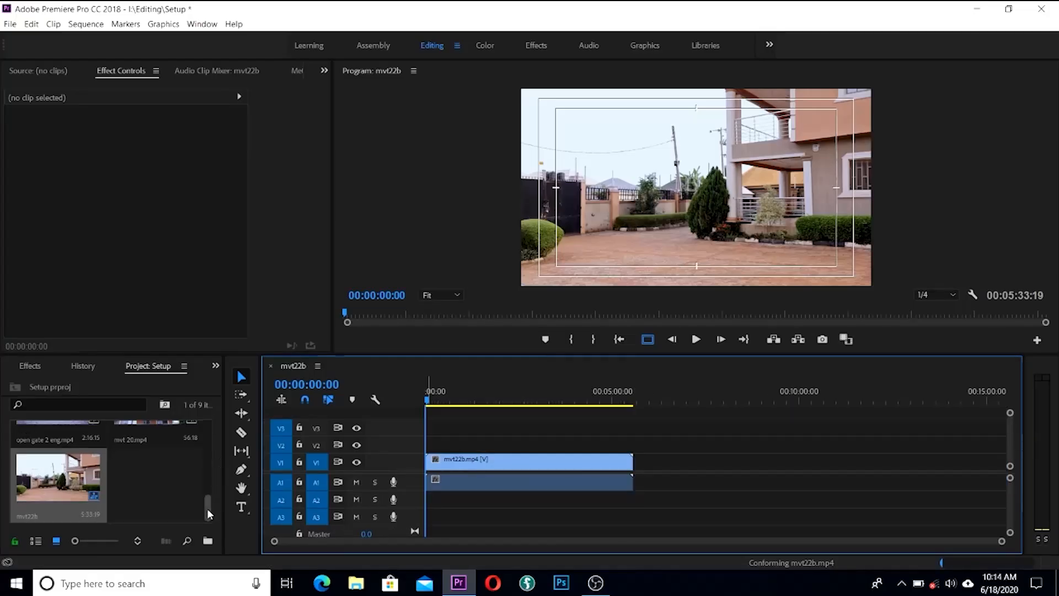
Step: Append onye selling, next day onye shop and onye and collins to V1 after mvt22b, zoomed to fit
{"action": "left_click_drag", "start_coordinate": [207, 508], "coordinate": [213, 431]}
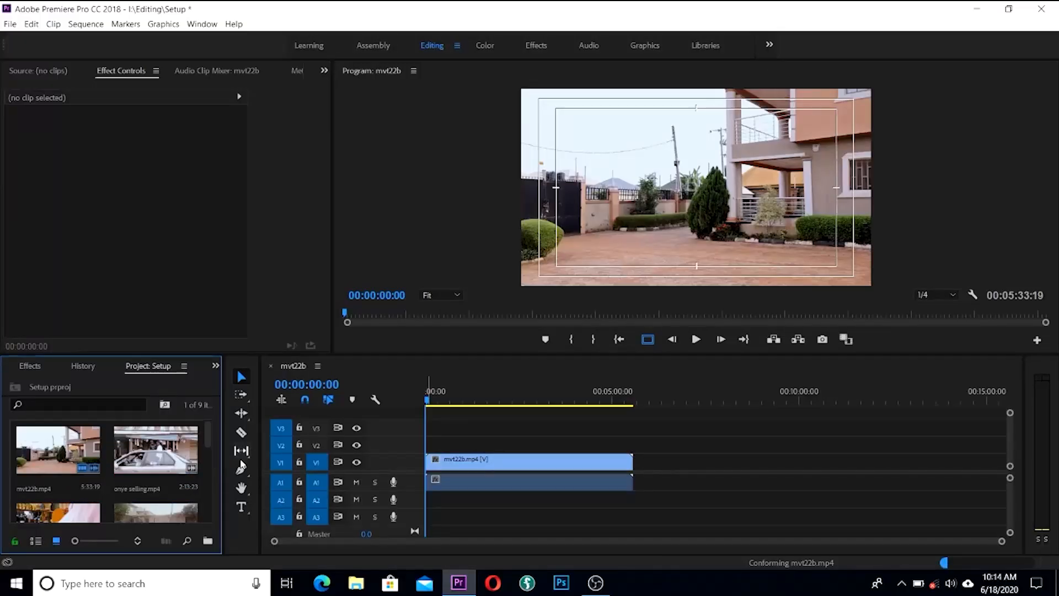
{"action": "left_click_drag", "start_coordinate": [144, 454], "coordinate": [633, 480]}
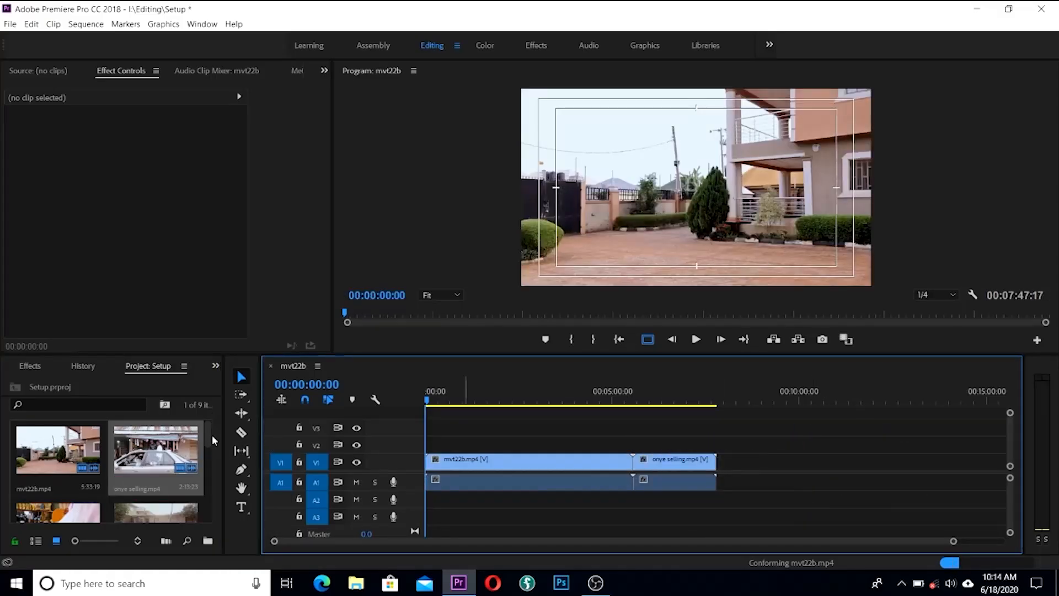
{"action": "left_click_drag", "start_coordinate": [208, 436], "coordinate": [196, 455]}
{"action": "left_click_drag", "start_coordinate": [72, 469], "coordinate": [719, 468]}
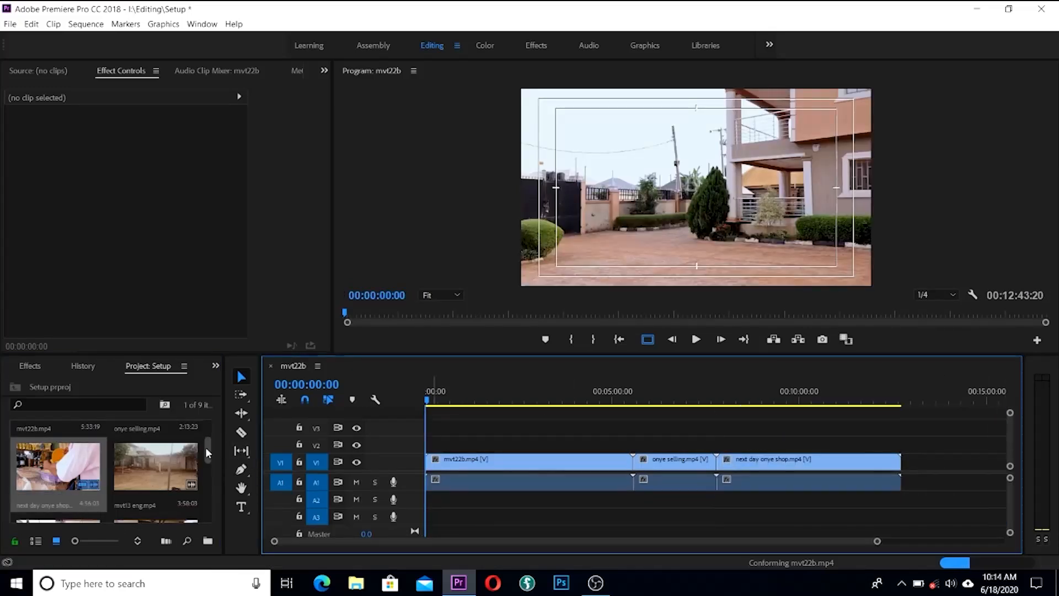
{"action": "left_click_drag", "start_coordinate": [207, 448], "coordinate": [206, 457]}
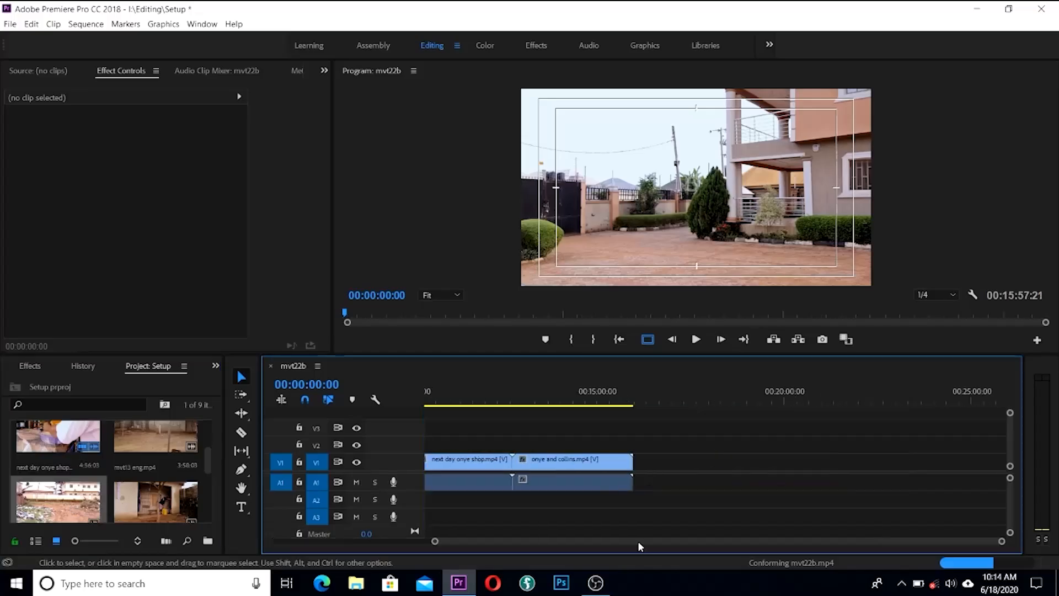
{"action": "left_click_drag", "start_coordinate": [119, 508], "coordinate": [661, 462]}
{"action": "left_click_drag", "start_coordinate": [541, 542], "coordinate": [214, 542]}
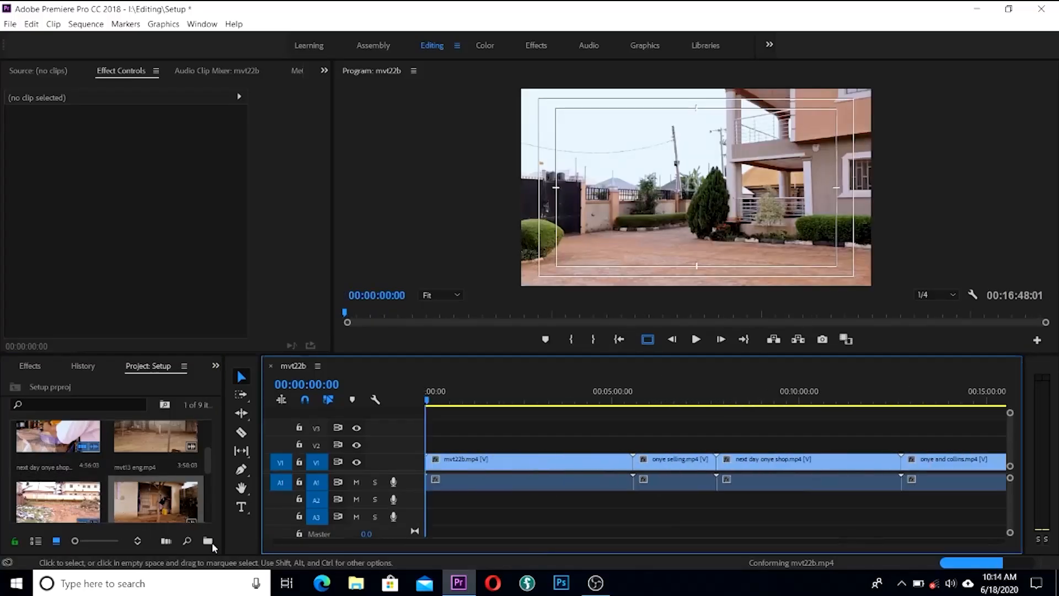
{"action": "key", "text": "minus"}
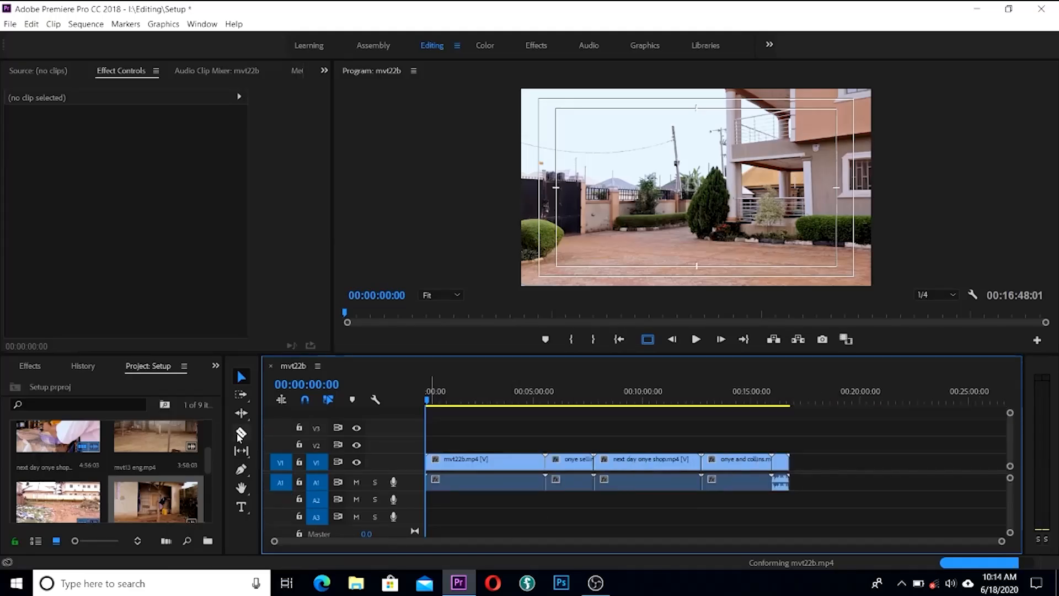
{"action": "left_click", "coordinate": [241, 433]}
Step: Razor-cut mvt22b at 00:01:33:06, delete the opening piece and ripple-delete the gap
{"action": "left_click_drag", "start_coordinate": [428, 401], "coordinate": [459, 420]}
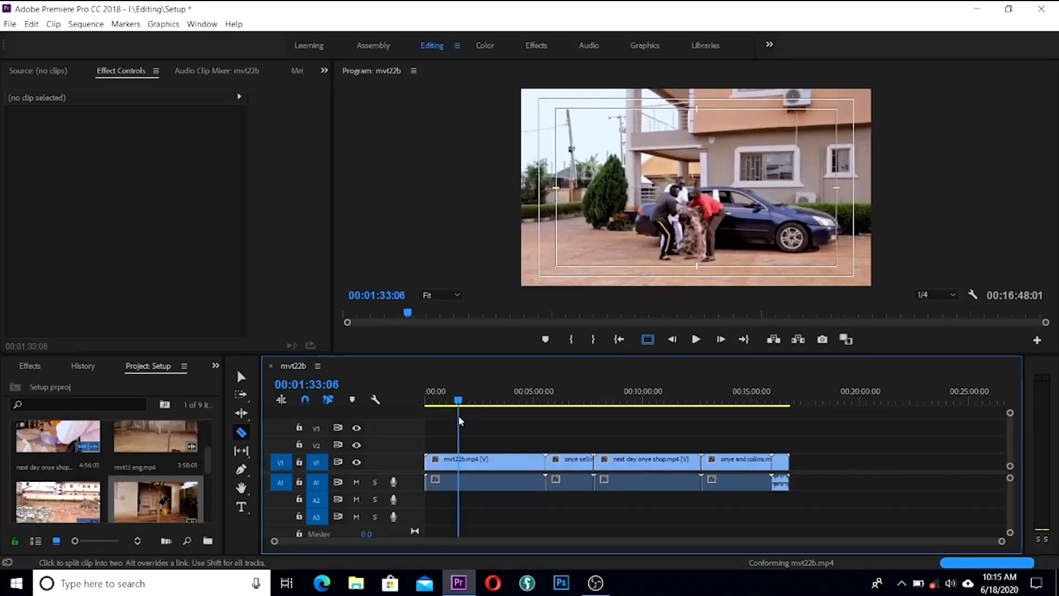
{"action": "left_click", "coordinate": [460, 468]}
{"action": "key", "text": "v"}
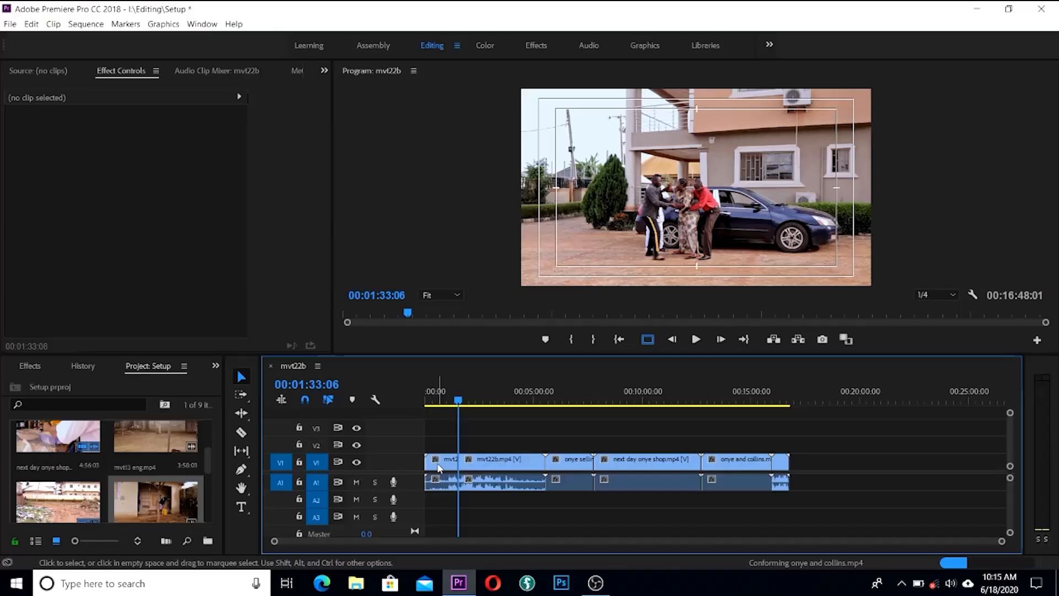
{"action": "left_click", "coordinate": [439, 467]}
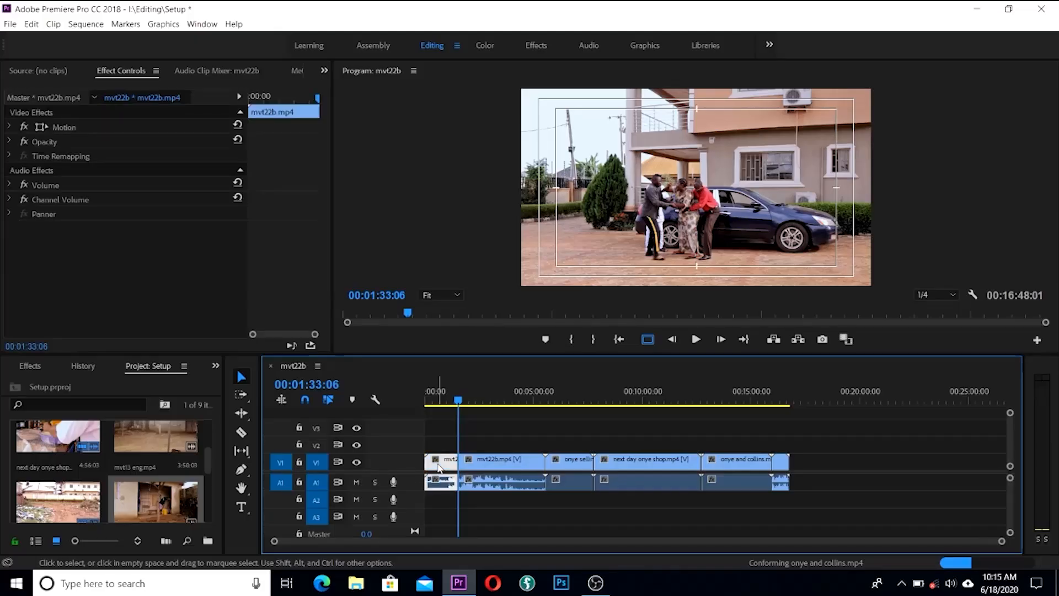
{"action": "key", "text": "Delete"}
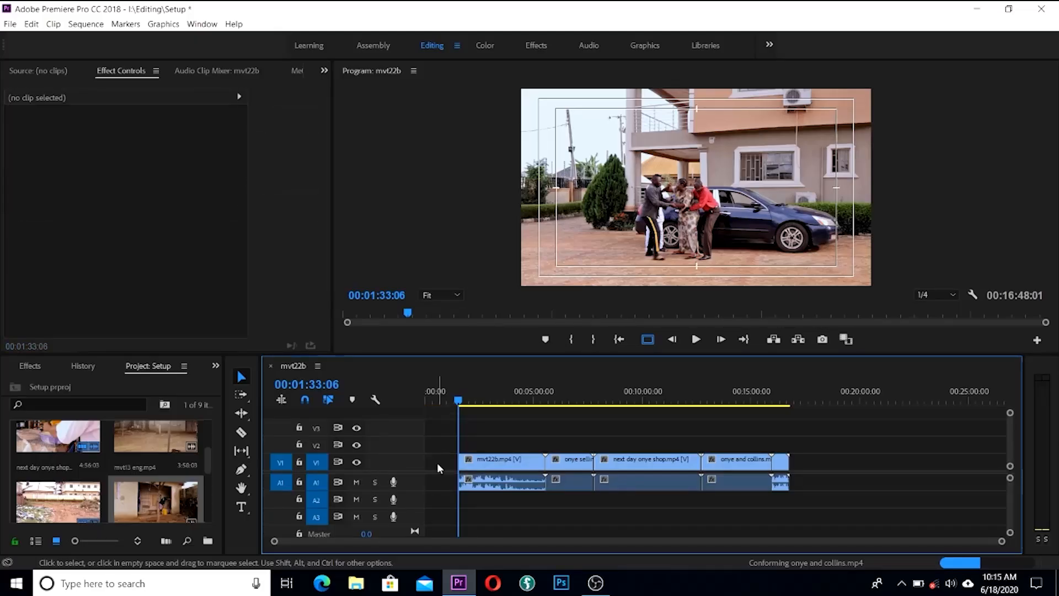
{"action": "right_click", "coordinate": [439, 468]}
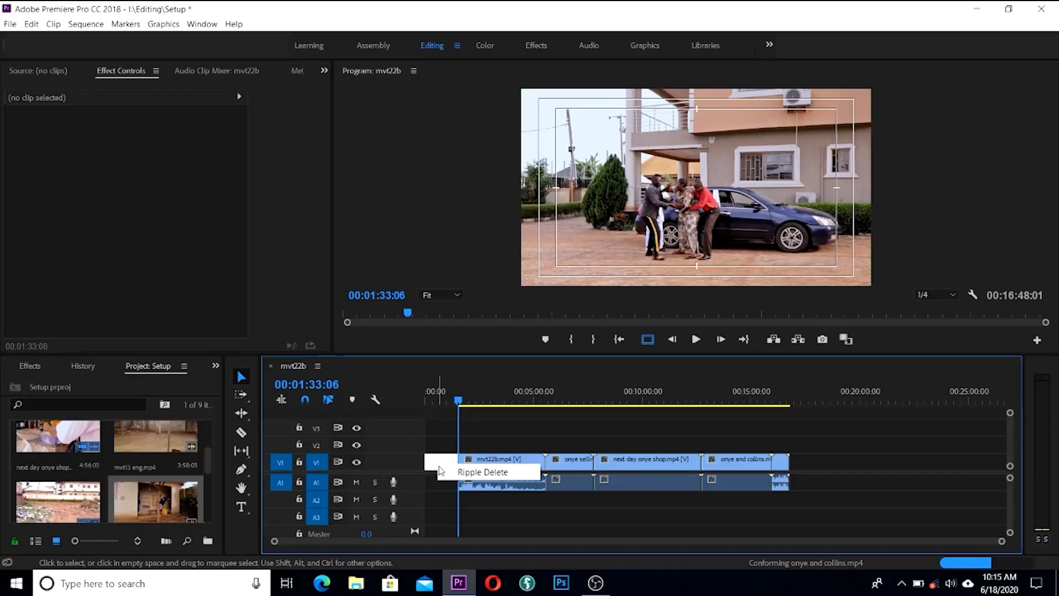
{"action": "left_click", "coordinate": [480, 472]}
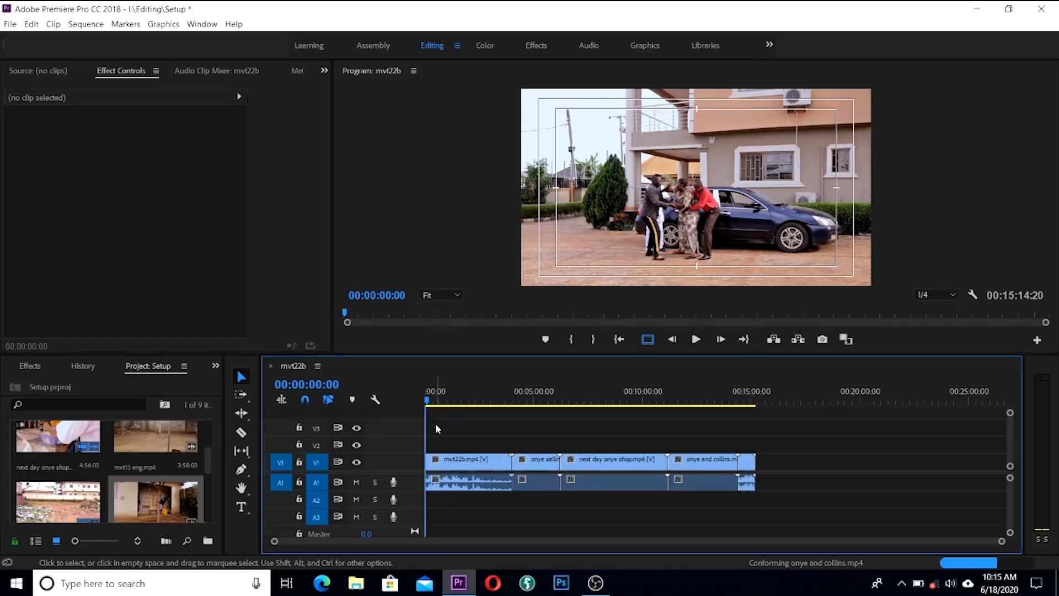
{"action": "left_click_drag", "start_coordinate": [428, 403], "coordinate": [488, 406]}
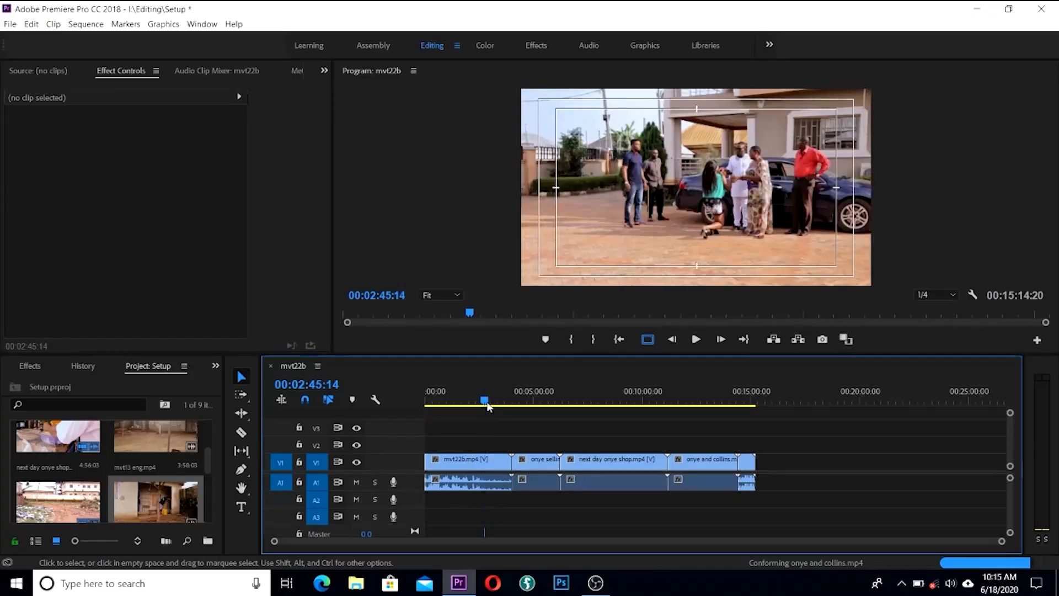
Step: Split mvt22b at the playhead, delete the short cut-off piece and ripple-delete the gap
{"action": "key", "text": "c"}
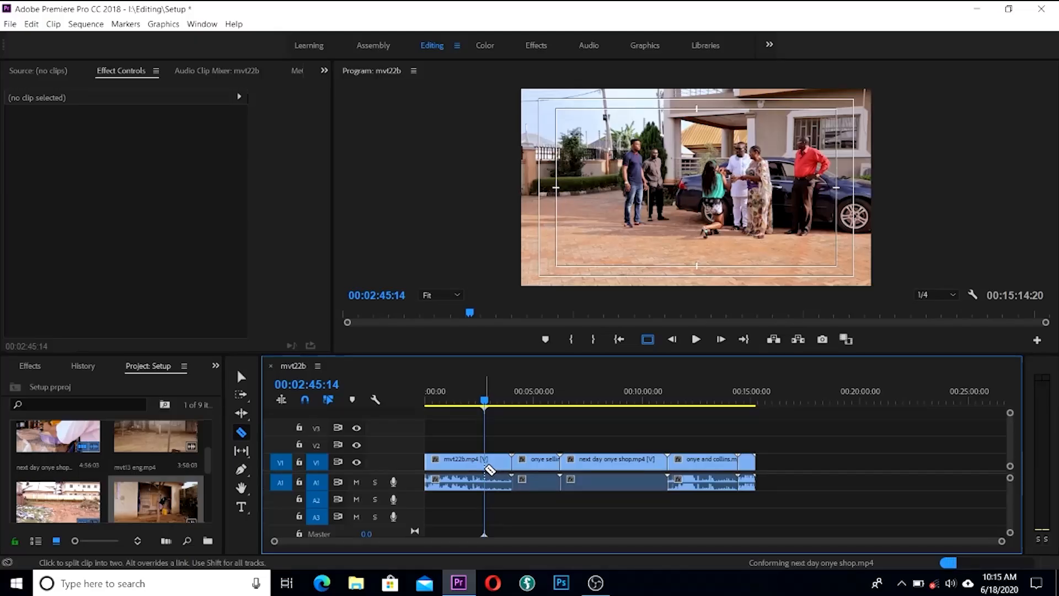
{"action": "left_click", "coordinate": [488, 467]}
{"action": "key", "text": "v"}
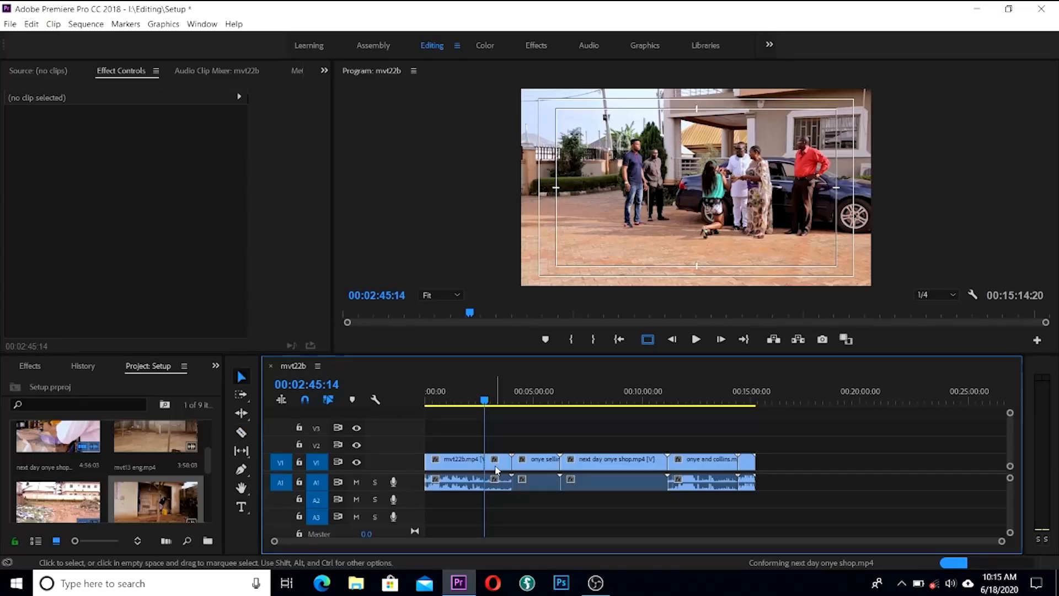
{"action": "left_click", "coordinate": [496, 470]}
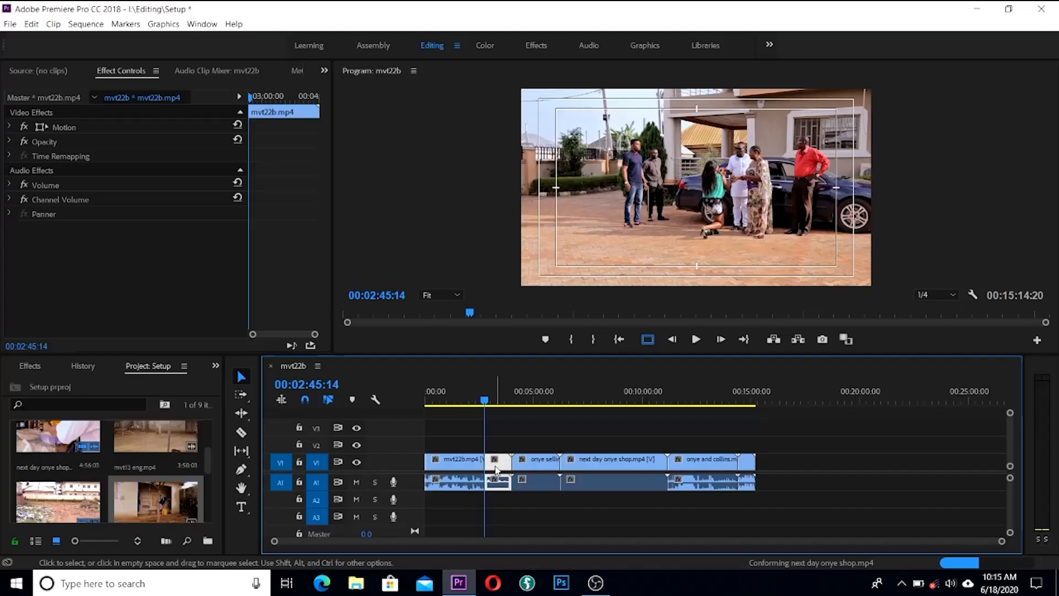
{"action": "key", "text": "Delete"}
{"action": "right_click", "coordinate": [496, 470]}
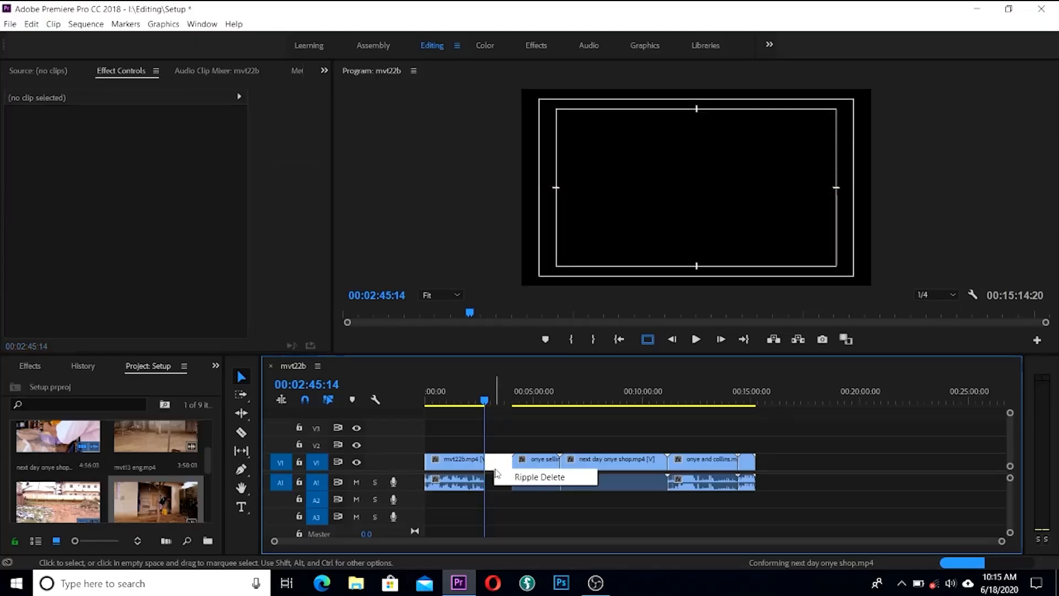
{"action": "left_click", "coordinate": [505, 480]}
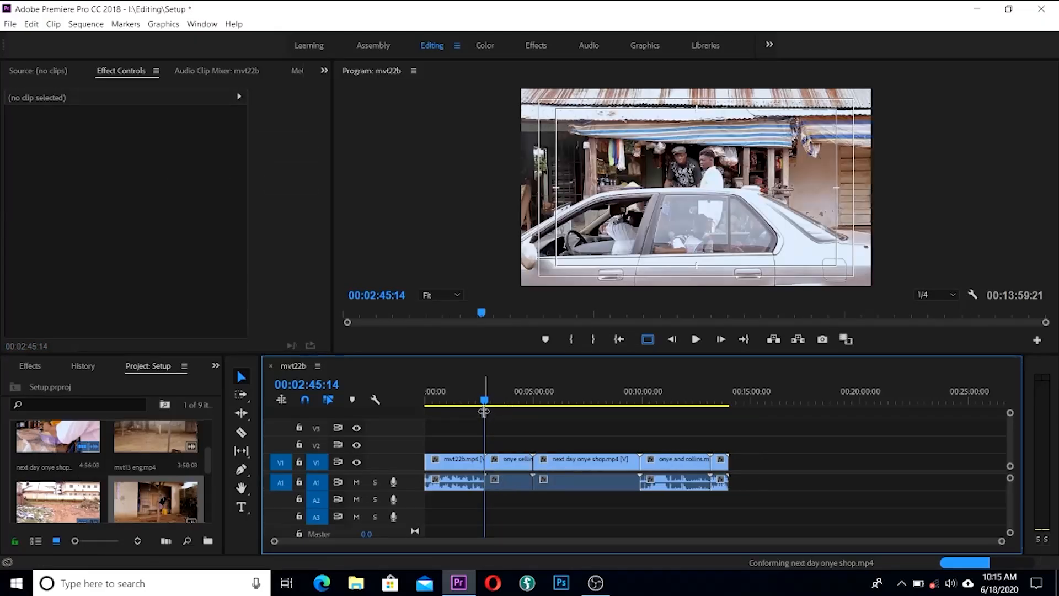
Step: Split onye selling at 00:03:21:18 and delete the short piece before the cut
{"action": "left_click_drag", "start_coordinate": [486, 402], "coordinate": [508, 405]}
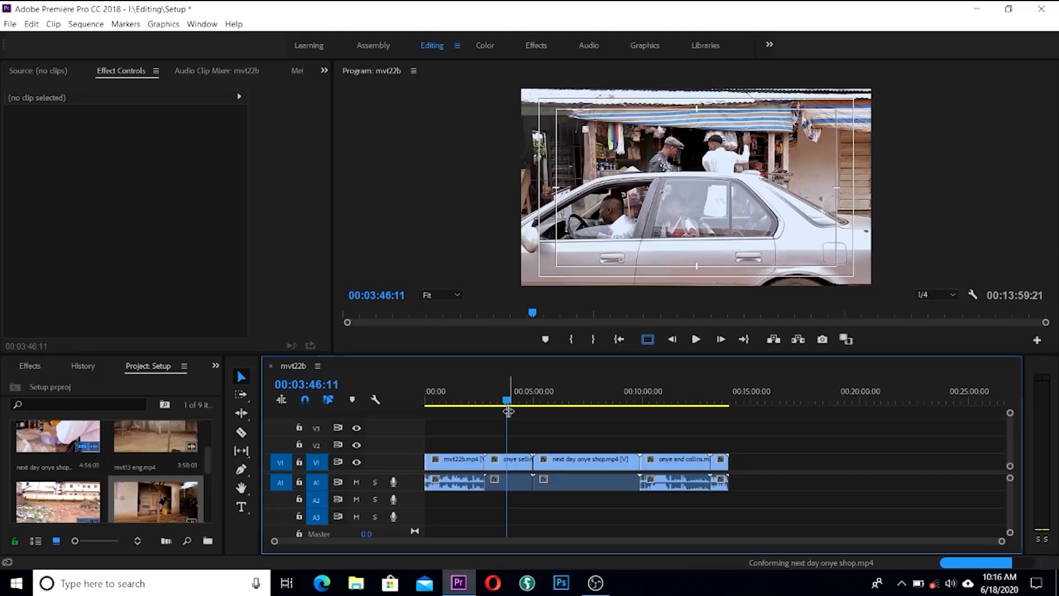
{"action": "key", "text": "c"}
{"action": "left_click_drag", "start_coordinate": [509, 405], "coordinate": [498, 405]}
{"action": "left_click", "coordinate": [499, 461]}
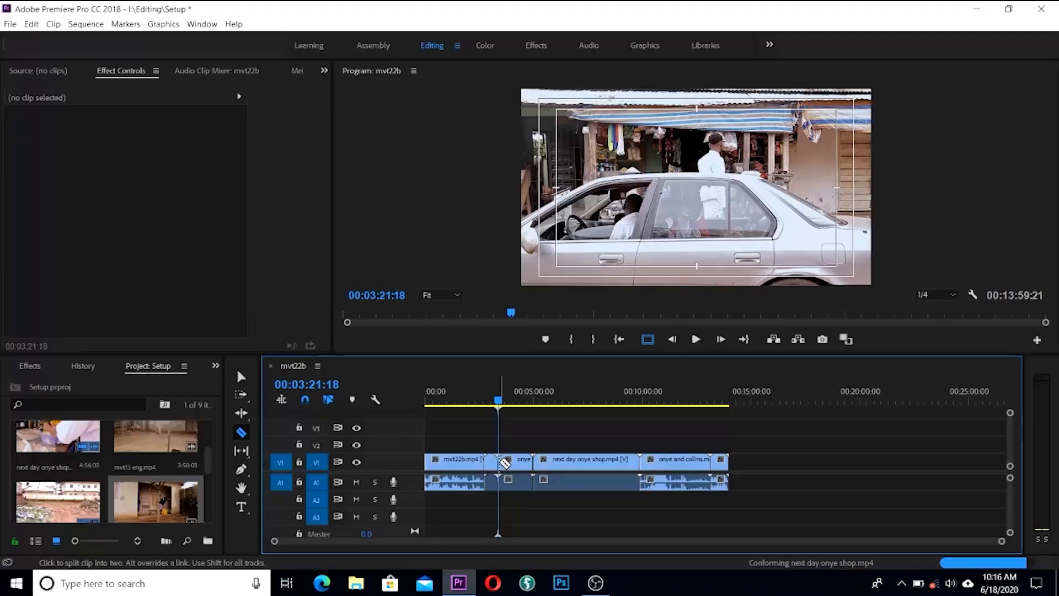
{"action": "key", "text": "v"}
{"action": "left_click", "coordinate": [492, 463]}
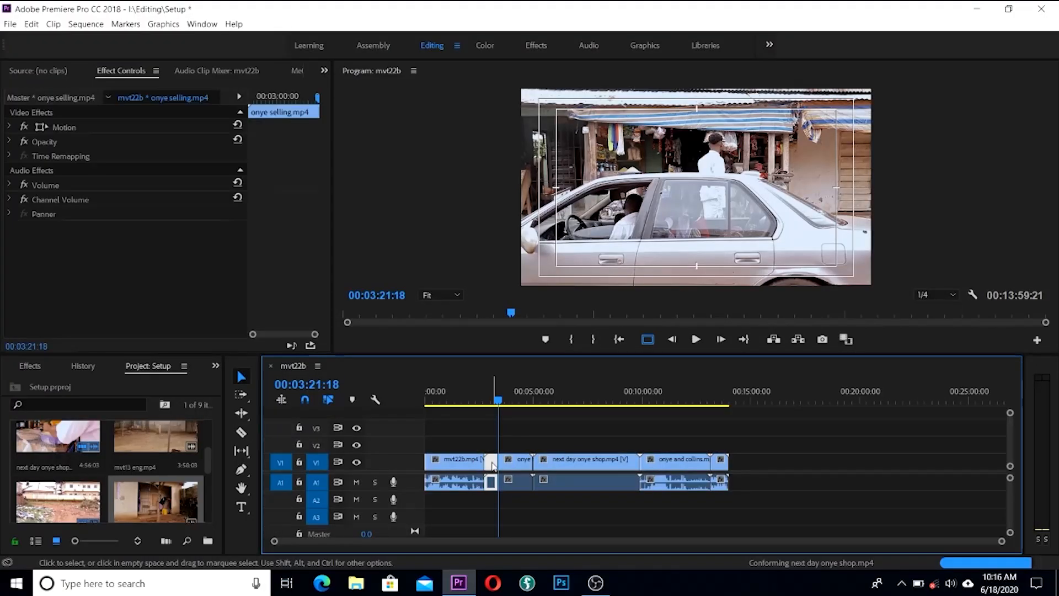
{"action": "key", "text": "Delete"}
Step: Split at 00:04:15:00, delete the short piece after the cut and ripple-delete the gap
{"action": "left_click_drag", "start_coordinate": [503, 405], "coordinate": [519, 409]}
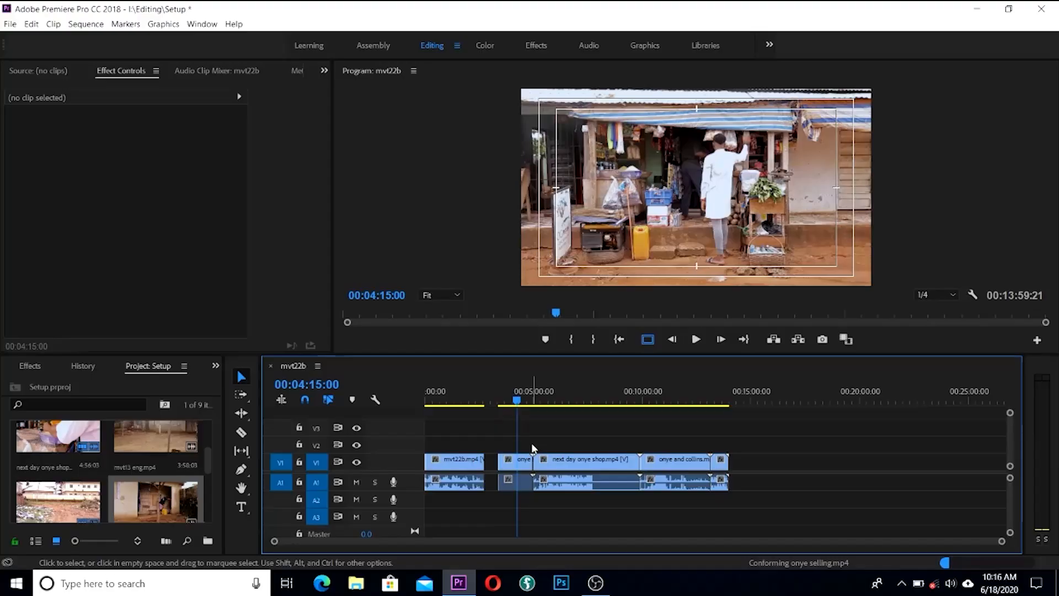
{"action": "key", "text": "c"}
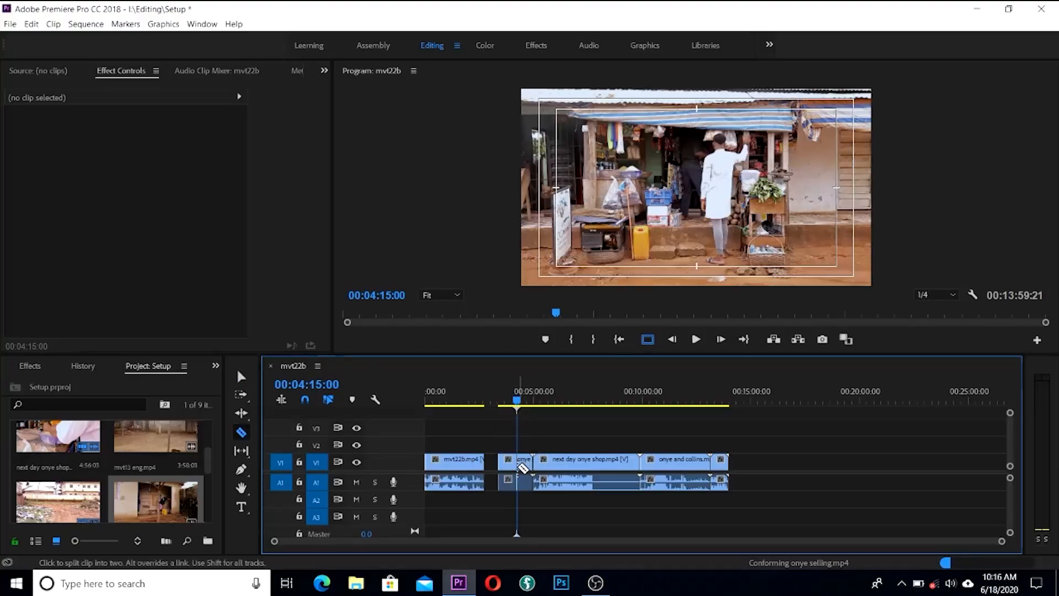
{"action": "left_click", "coordinate": [521, 467]}
{"action": "key", "text": "v"}
{"action": "left_click", "coordinate": [524, 468]}
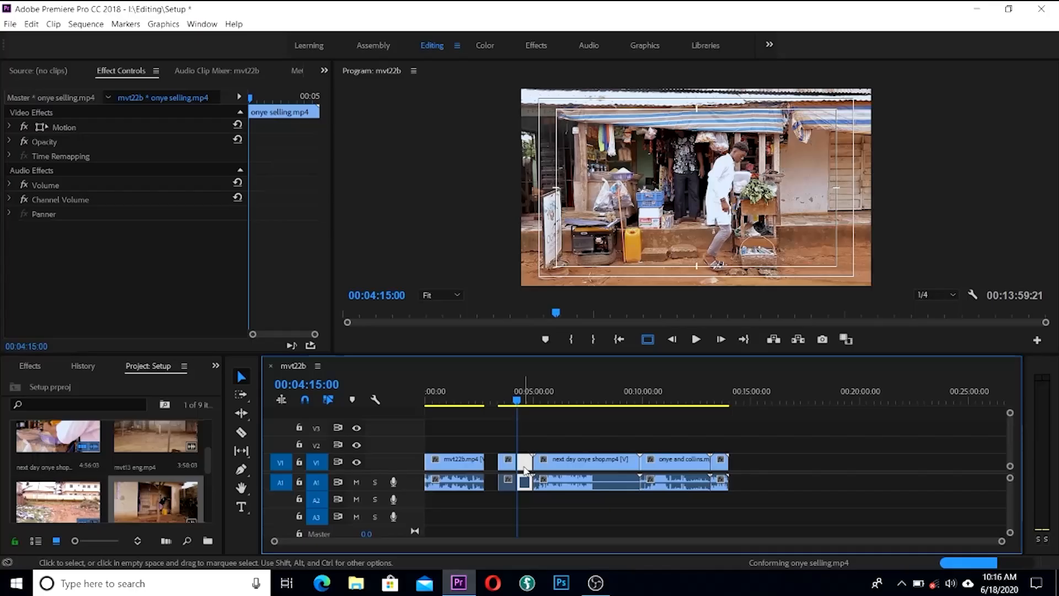
{"action": "key", "text": "Delete"}
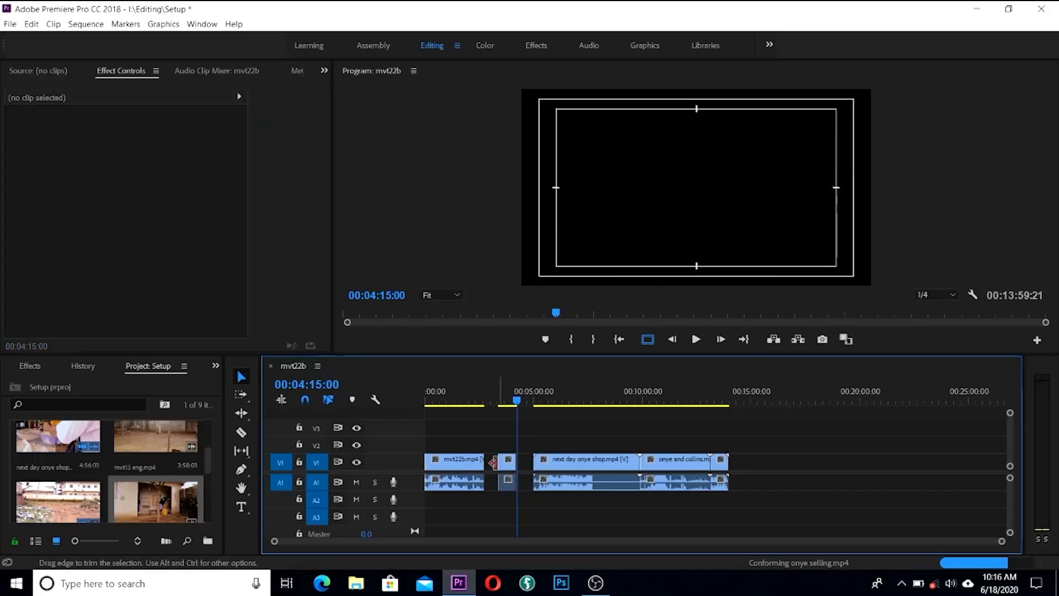
{"action": "right_click", "coordinate": [488, 467]}
{"action": "left_click", "coordinate": [499, 475]}
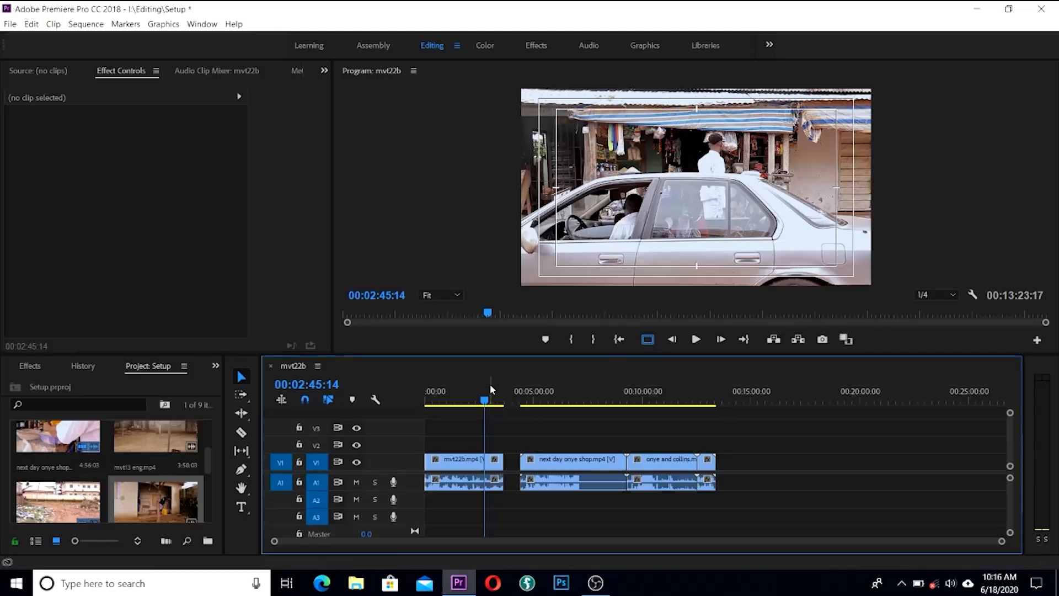
Step: Split next day onye shop near 00:04:11 and delete the short piece before the playhead
{"action": "left_click_drag", "start_coordinate": [484, 398], "coordinate": [538, 404]}
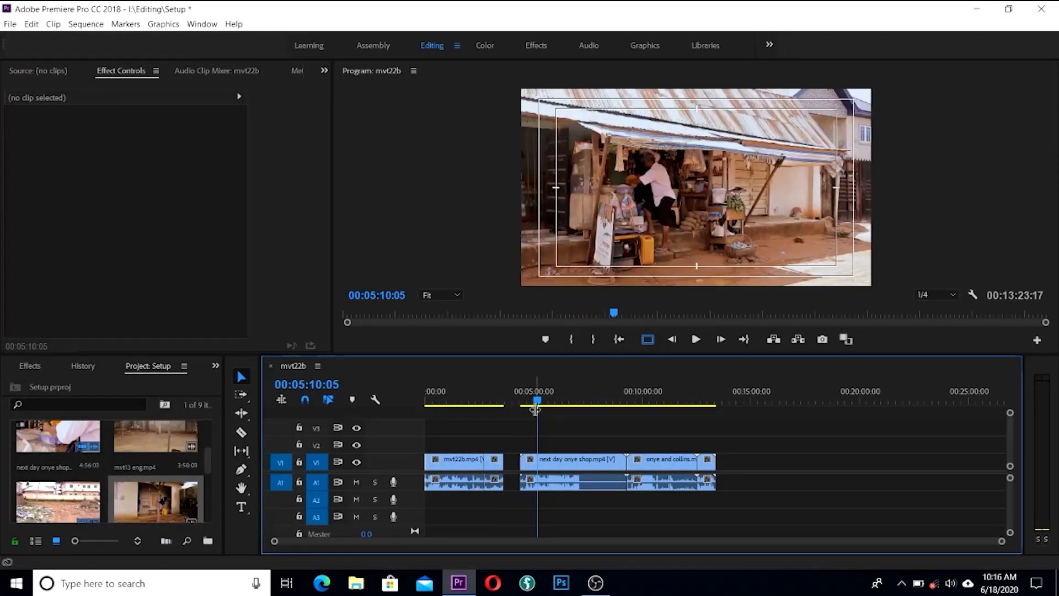
{"action": "key", "text": "c"}
{"action": "left_click", "coordinate": [538, 468]}
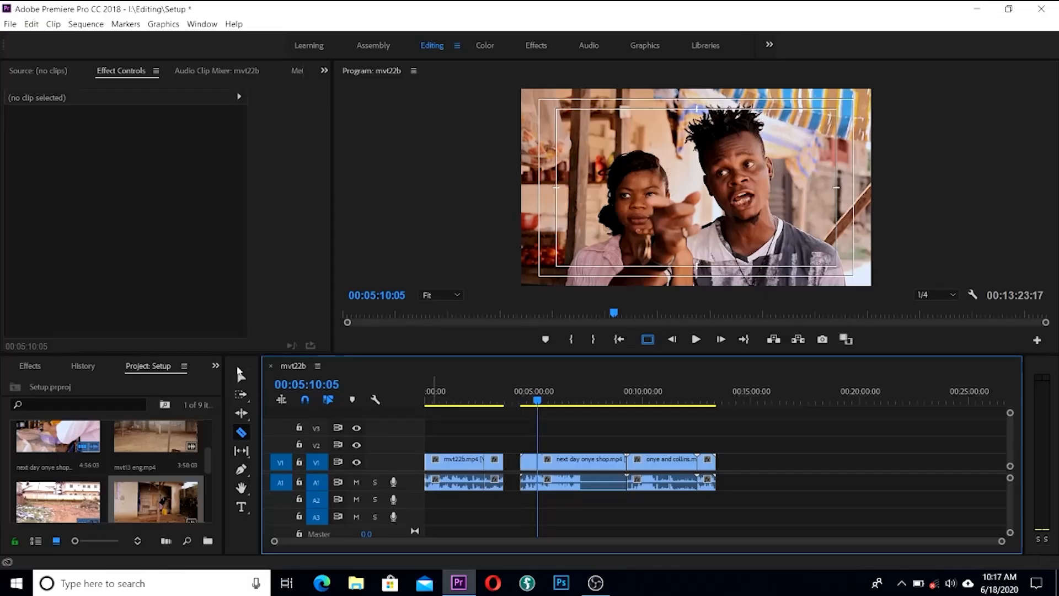
{"action": "left_click", "coordinate": [241, 377]}
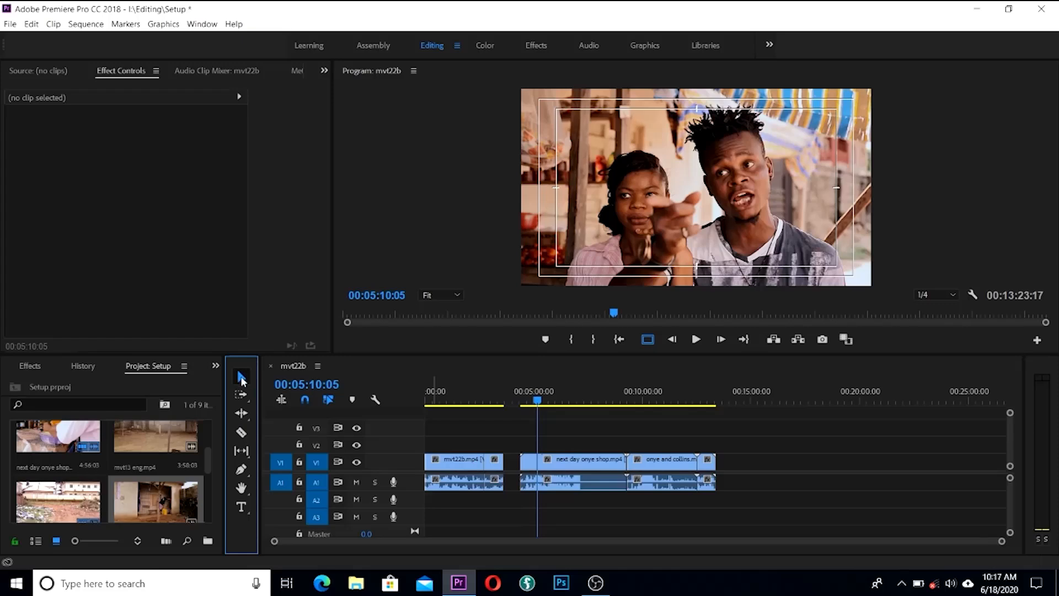
{"action": "left_click", "coordinate": [528, 469]}
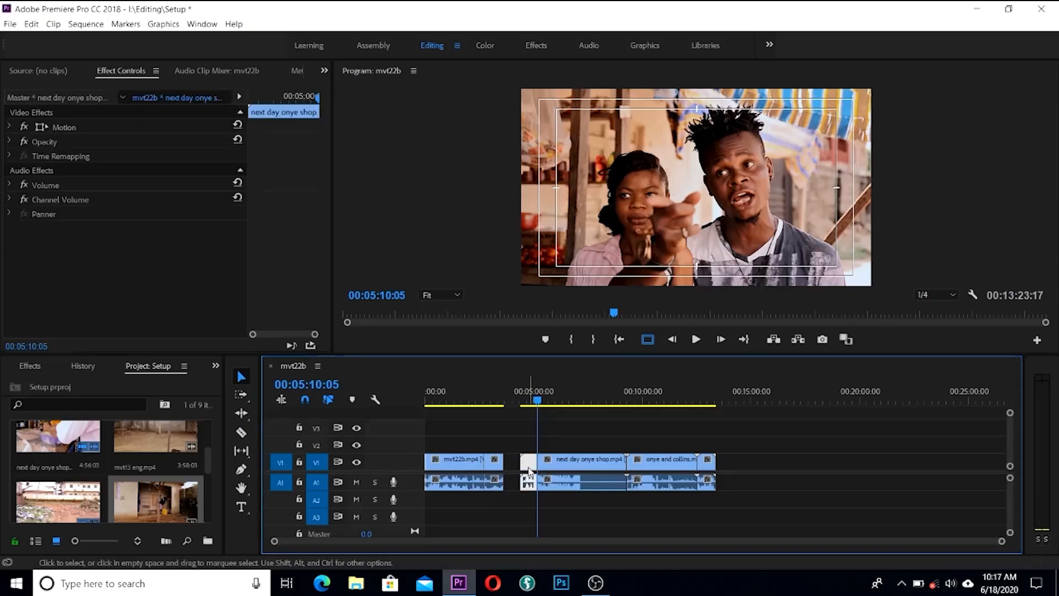
{"action": "key", "text": "Delete"}
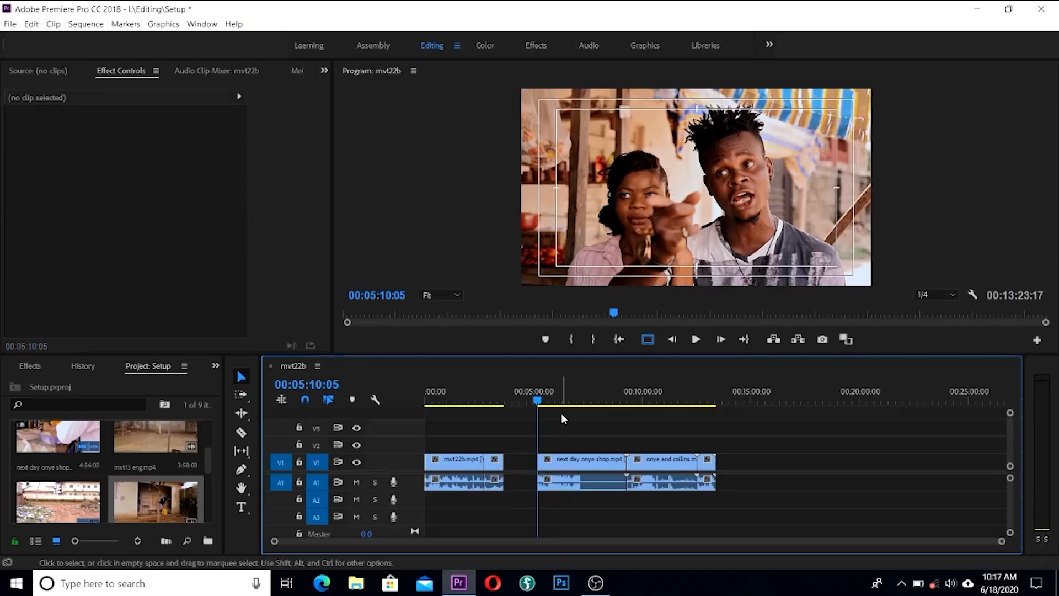
Step: Split next day onye shop at 00:07:00:14, delete the middle piece and ripple-delete the gap
{"action": "left_click_drag", "start_coordinate": [537, 401], "coordinate": [576, 407]}
{"action": "key", "text": "c"}
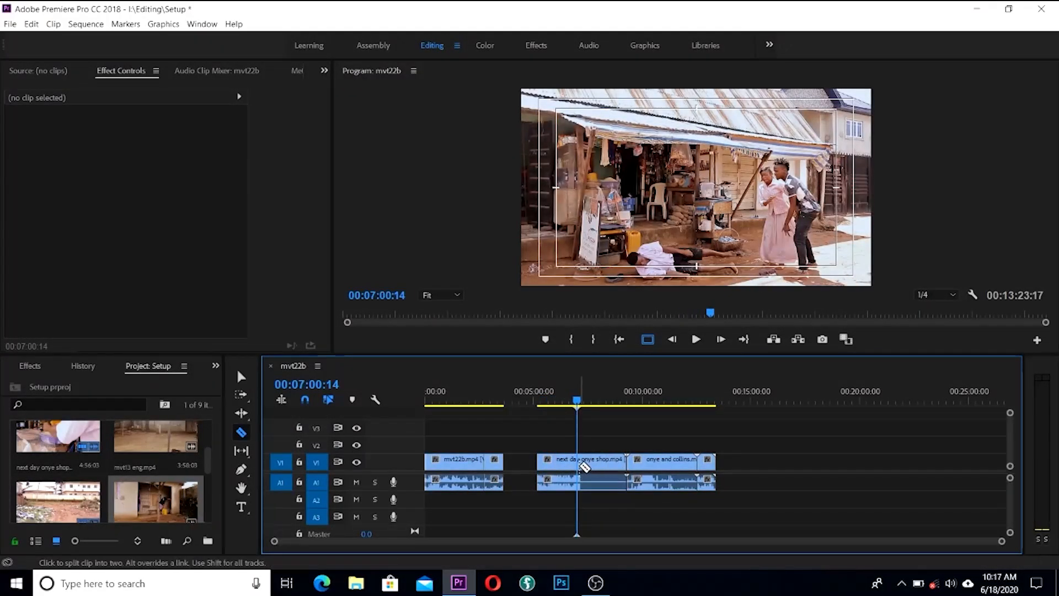
{"action": "left_click", "coordinate": [580, 463]}
{"action": "key", "text": "v"}
{"action": "left_click", "coordinate": [605, 463]}
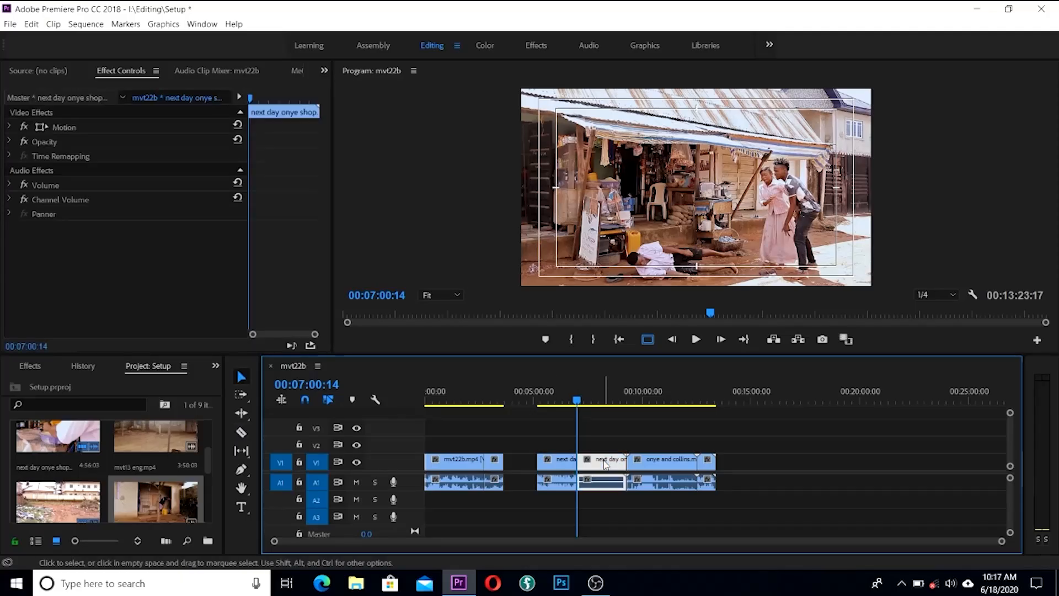
{"action": "key", "text": "Delete"}
{"action": "right_click", "coordinate": [519, 463]}
{"action": "left_click", "coordinate": [554, 467]}
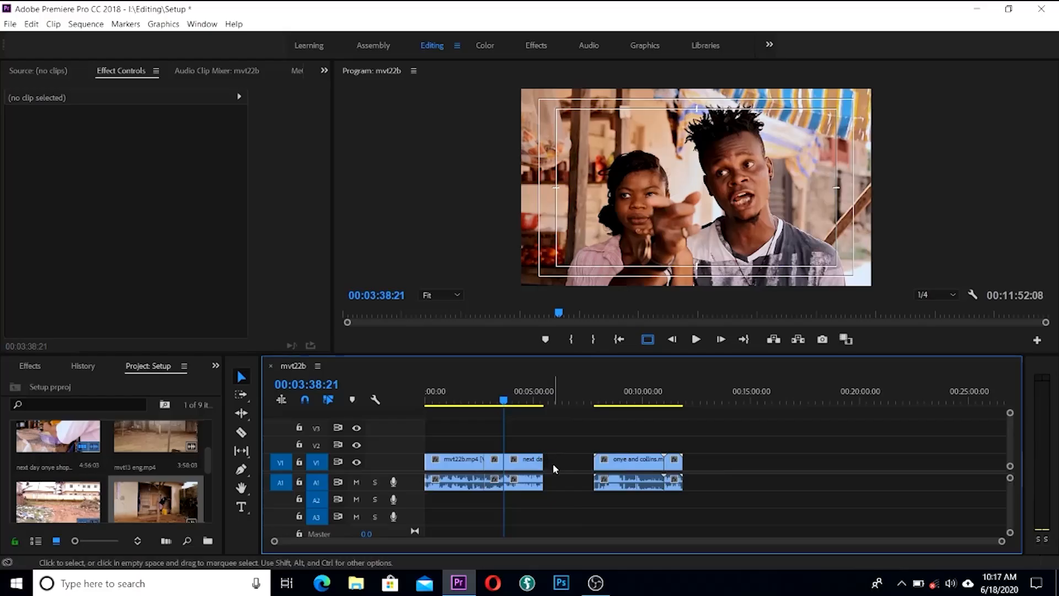
{"action": "right_click", "coordinate": [553, 468]}
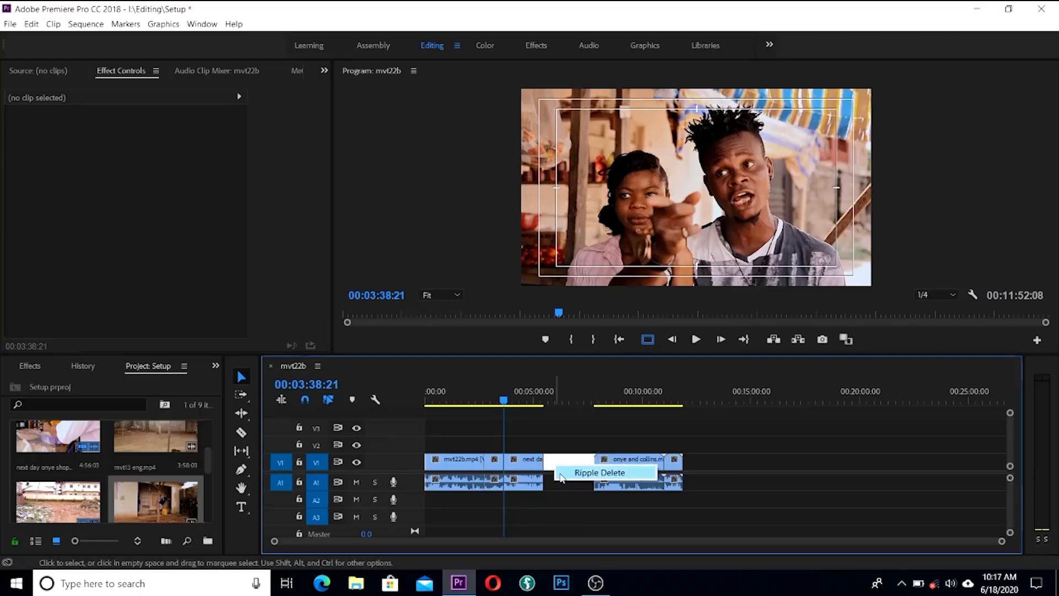
{"action": "left_click", "coordinate": [560, 475]}
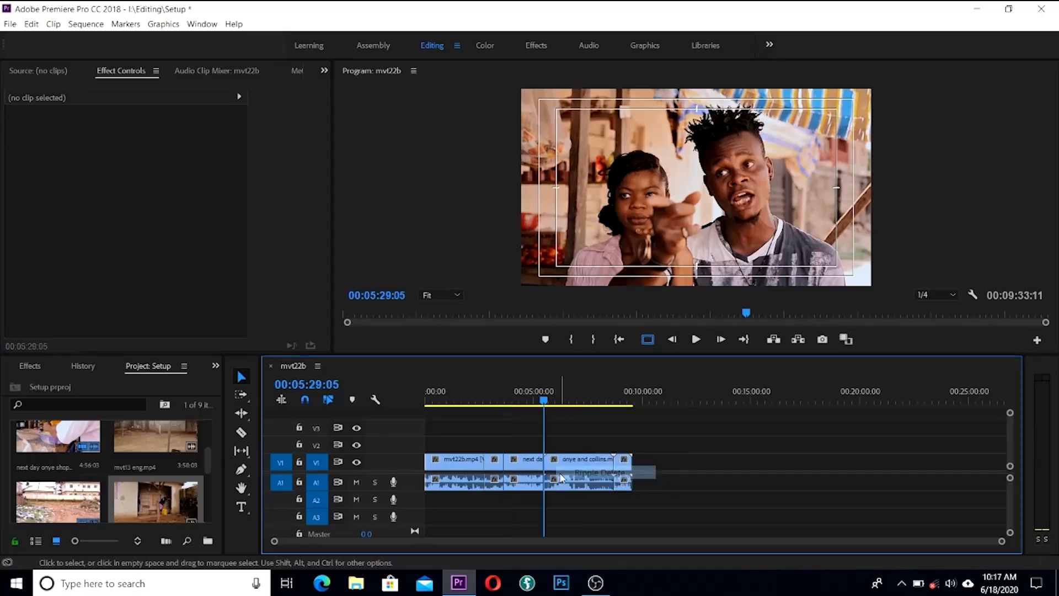
{"action": "left_click", "coordinate": [545, 403]}
Step: Split onye and collins at 00:06:16:20 and delete the short piece
{"action": "left_click_drag", "start_coordinate": [545, 403], "coordinate": [548, 405]}
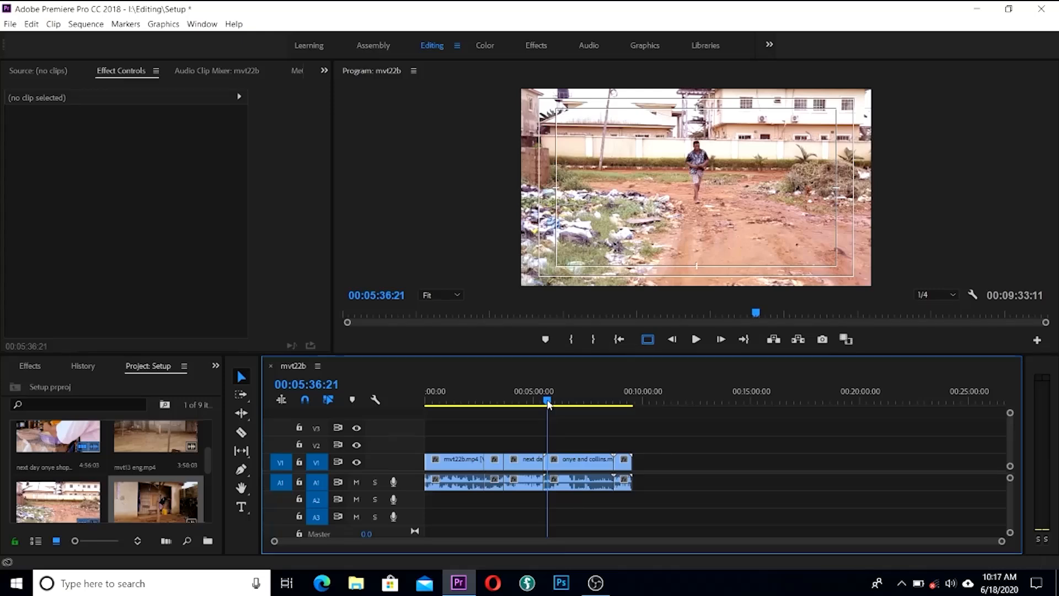
{"action": "left_click_drag", "start_coordinate": [548, 405], "coordinate": [560, 406]}
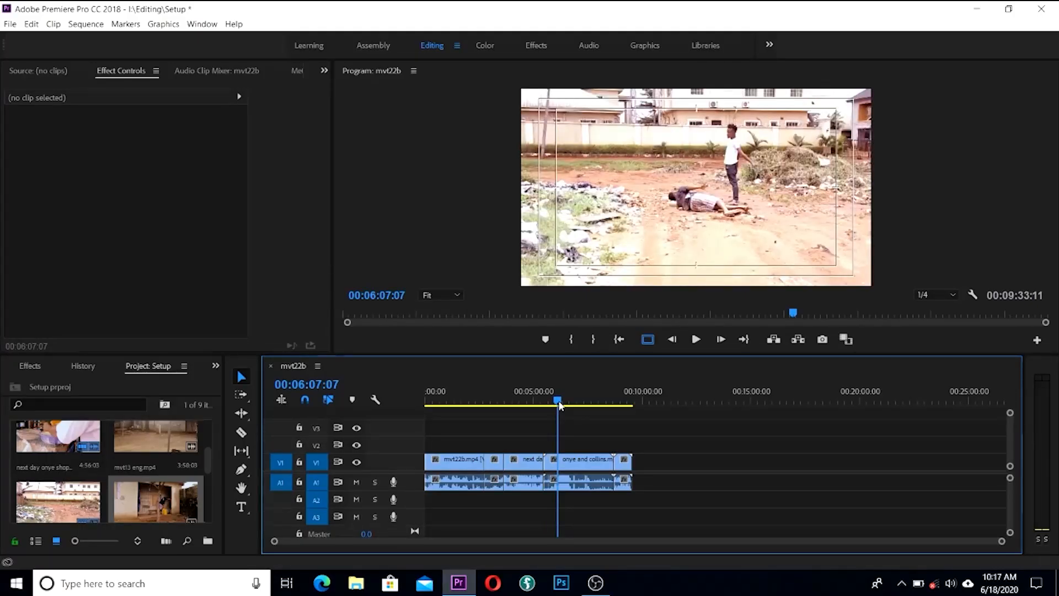
{"action": "key", "text": "c"}
{"action": "left_click", "coordinate": [561, 402]}
{"action": "left_click", "coordinate": [564, 463]}
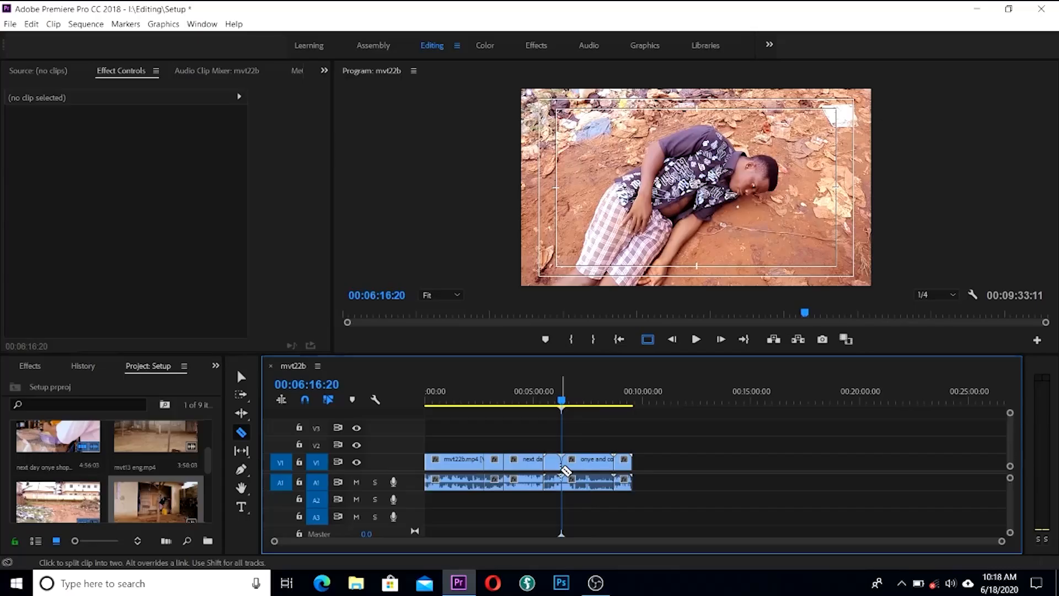
{"action": "key", "text": "v"}
{"action": "left_click", "coordinate": [552, 468]}
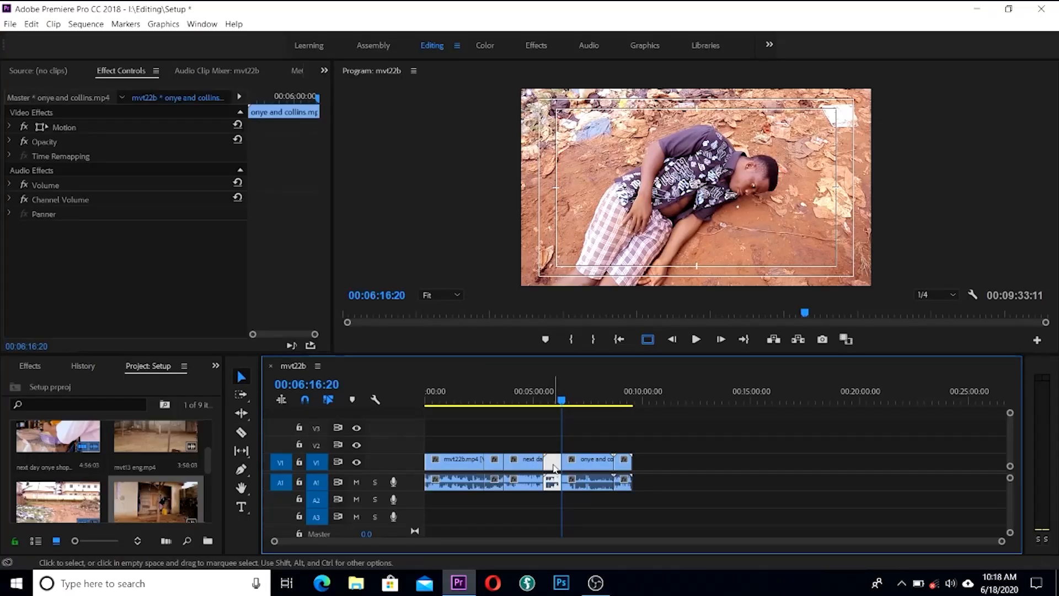
{"action": "key", "text": "Delete"}
Step: Split onye and collins at 00:07:29:03, delete the middle piece and ripple-delete both gaps
{"action": "left_click_drag", "start_coordinate": [562, 406], "coordinate": [588, 407]}
{"action": "key", "text": "c"}
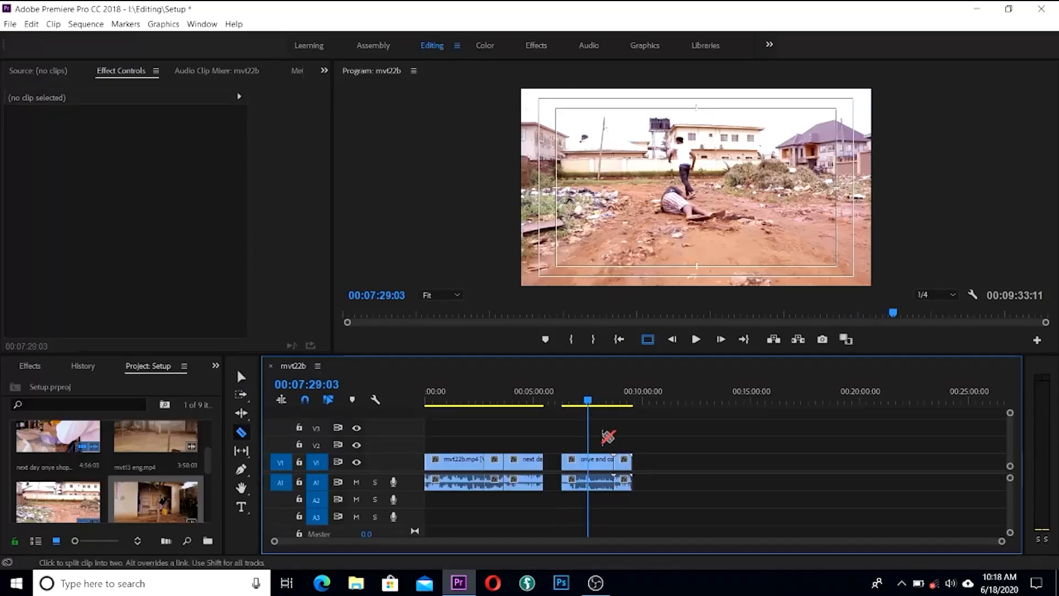
{"action": "left_click", "coordinate": [591, 463]}
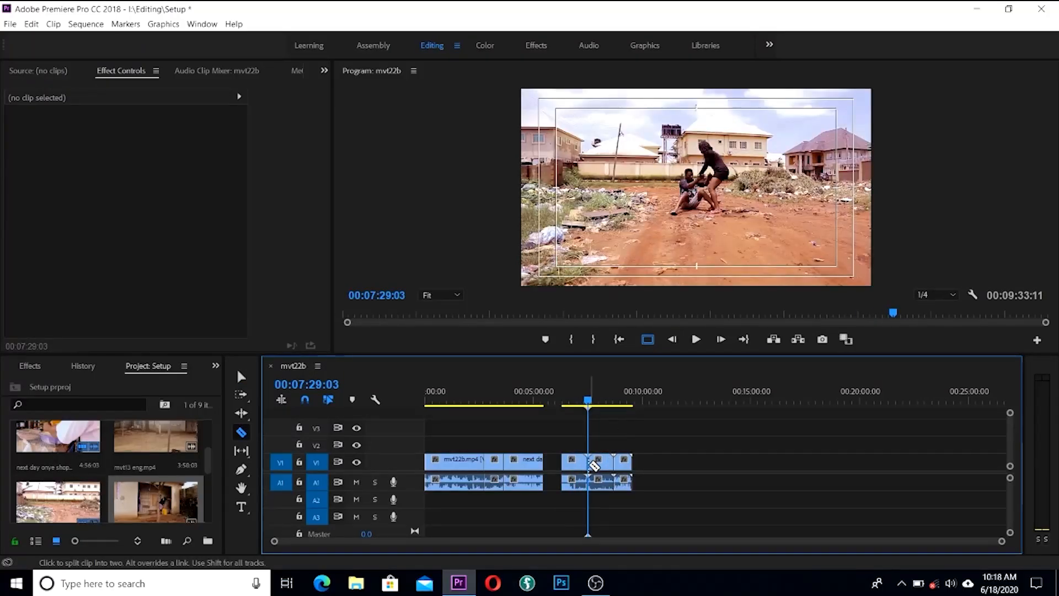
{"action": "key", "text": "v"}
{"action": "left_click", "coordinate": [598, 464]}
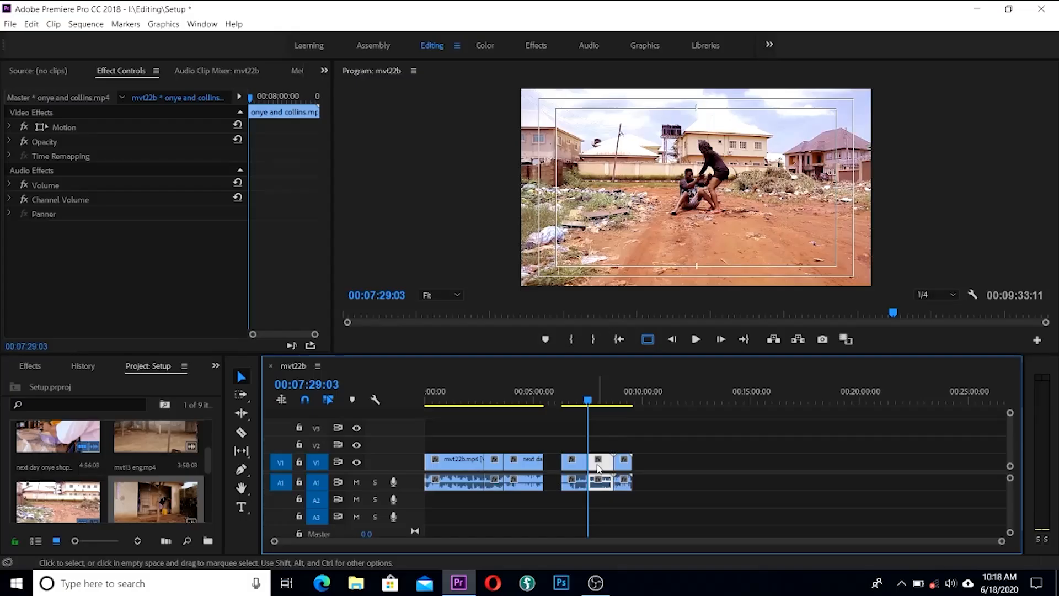
{"action": "key", "text": "Delete"}
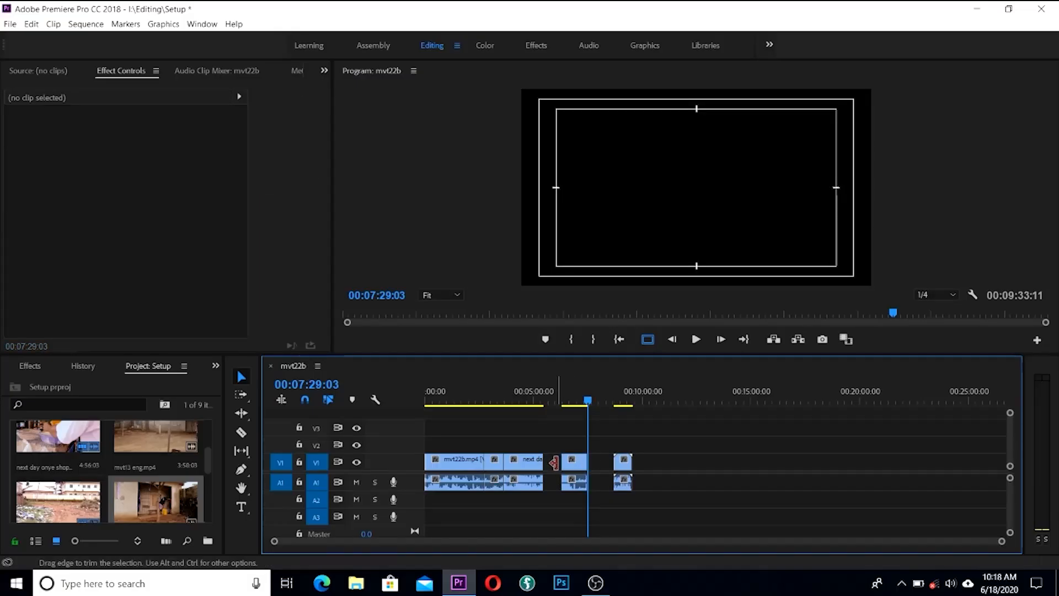
{"action": "right_click", "coordinate": [554, 463]}
{"action": "left_click", "coordinate": [580, 471]}
{"action": "right_click", "coordinate": [582, 468]}
{"action": "left_click", "coordinate": [586, 471]}
{"action": "left_click", "coordinate": [570, 405]}
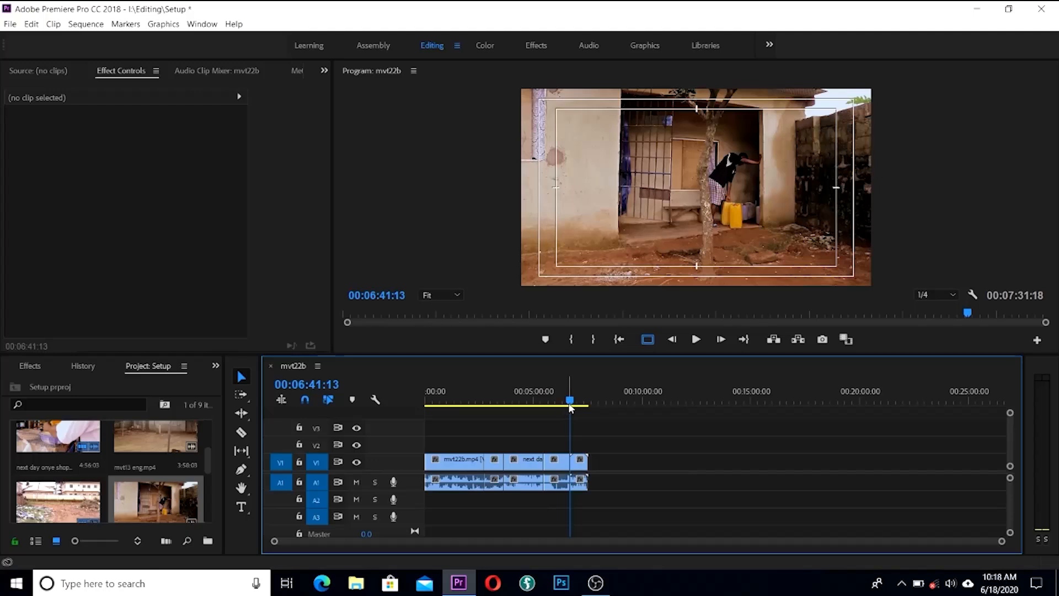
Step: Delete the leftover pieces past 00:07:17:17 and ripple-delete the gap so the sequence ends there
{"action": "left_click_drag", "start_coordinate": [570, 407], "coordinate": [574, 404]}
{"action": "key", "text": "c"}
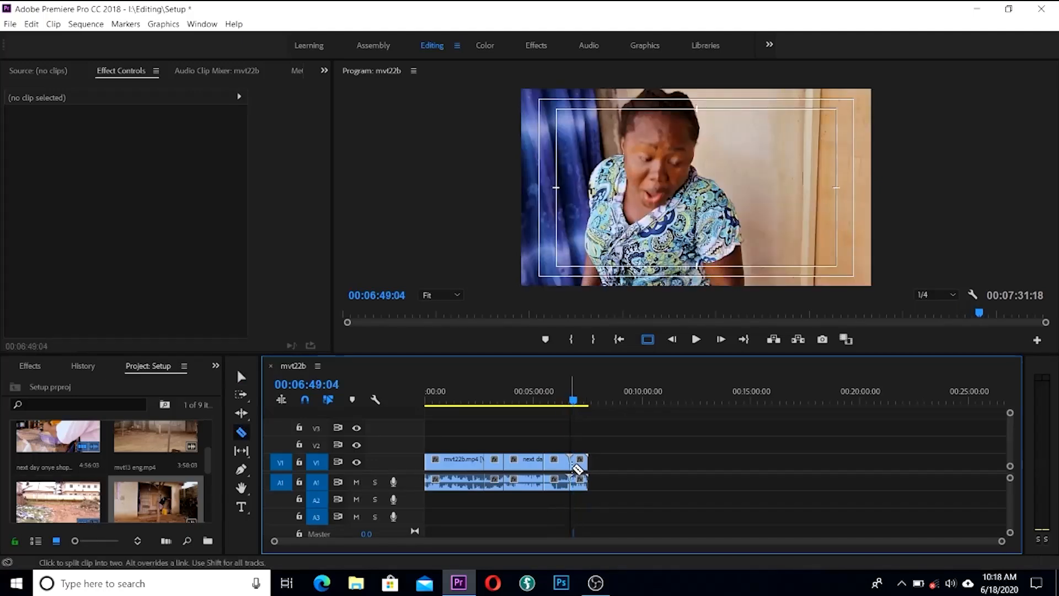
{"action": "left_click", "coordinate": [575, 405]}
{"action": "left_click_drag", "start_coordinate": [575, 405], "coordinate": [583, 405]}
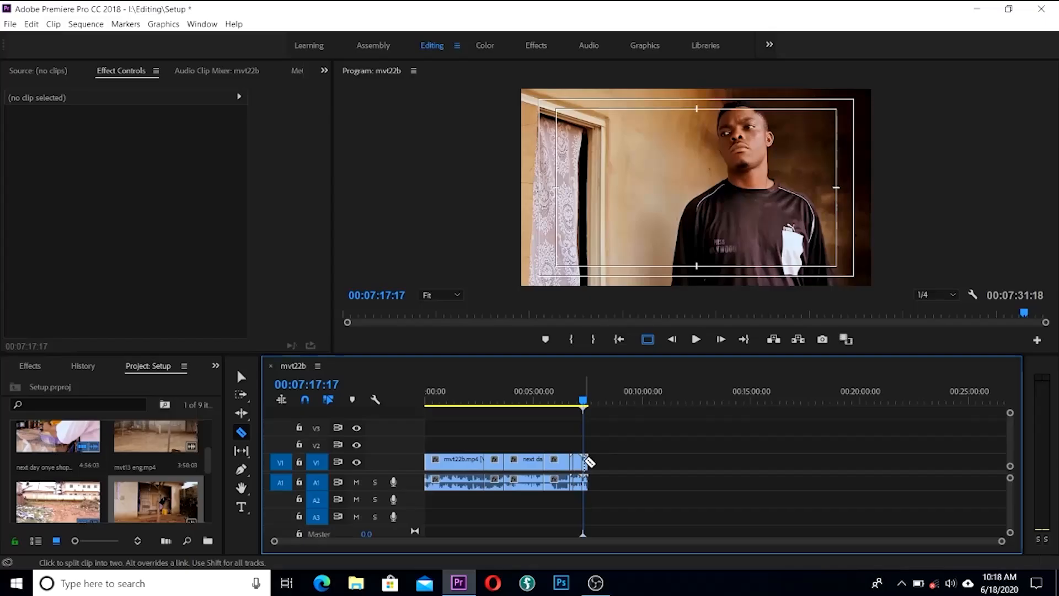
{"action": "key", "text": "v"}
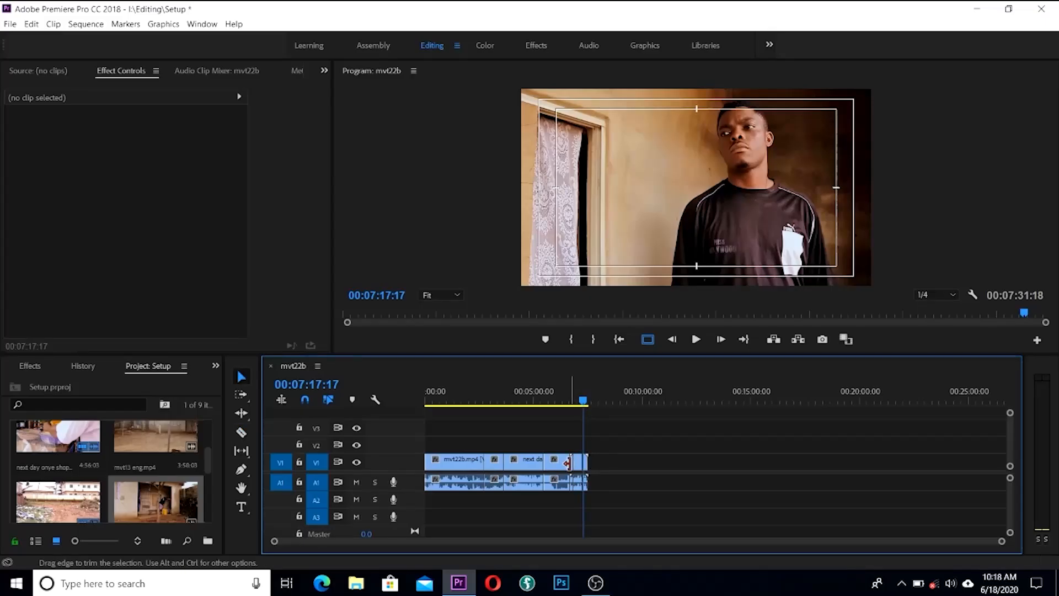
{"action": "left_click", "coordinate": [571, 465]}
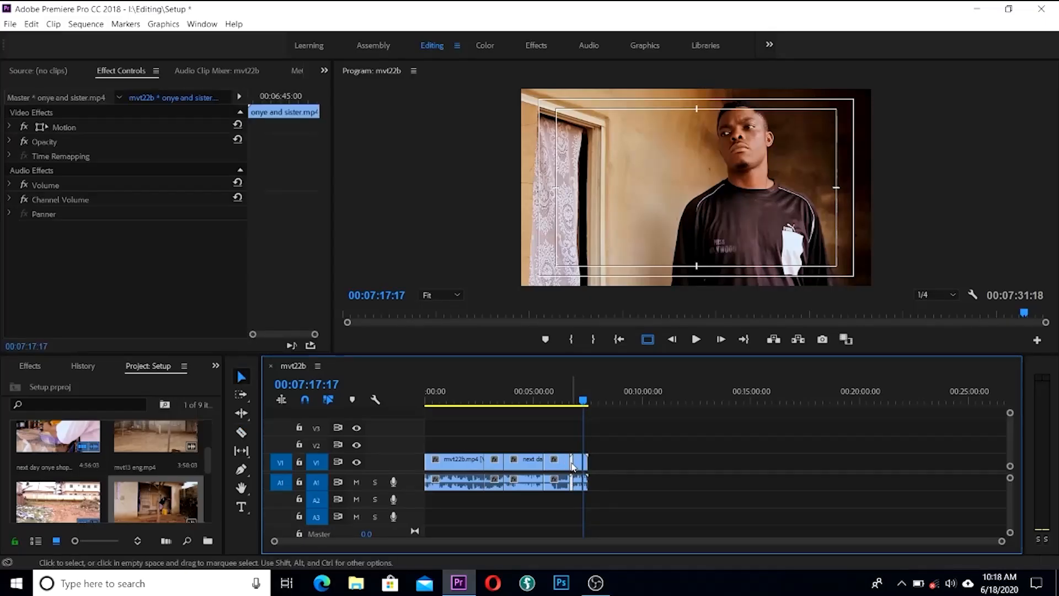
{"action": "key", "text": "Delete"}
{"action": "left_click", "coordinate": [585, 467]}
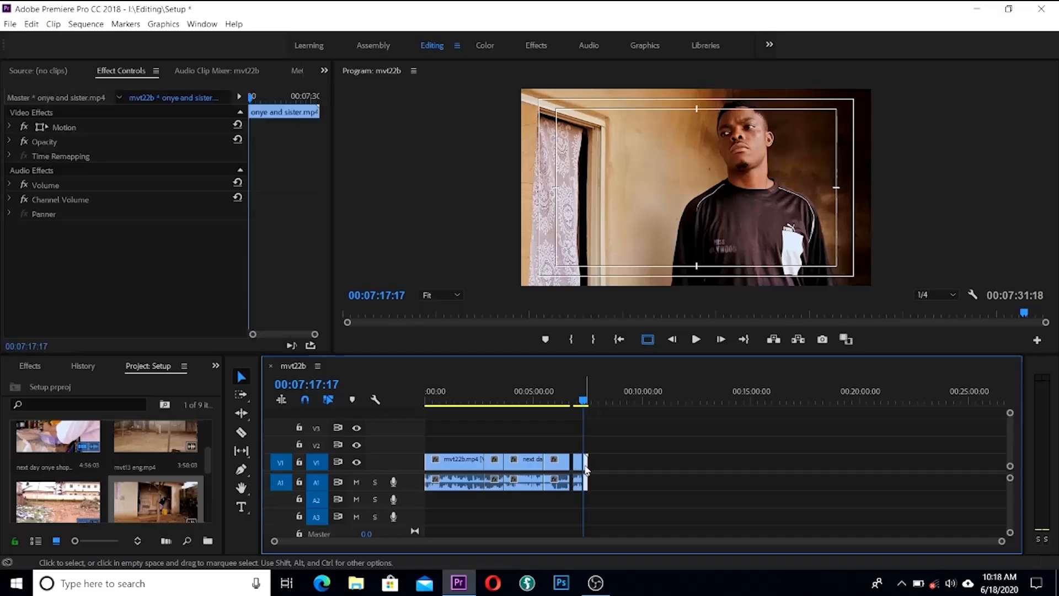
{"action": "key", "text": "Delete"}
{"action": "right_click", "coordinate": [578, 467]}
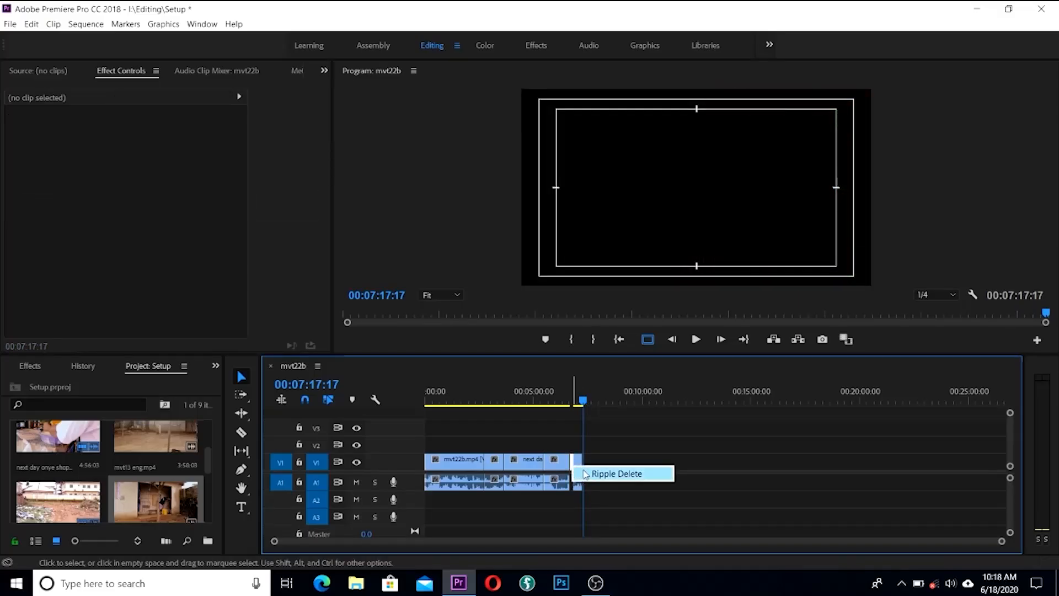
{"action": "left_click", "coordinate": [607, 474]}
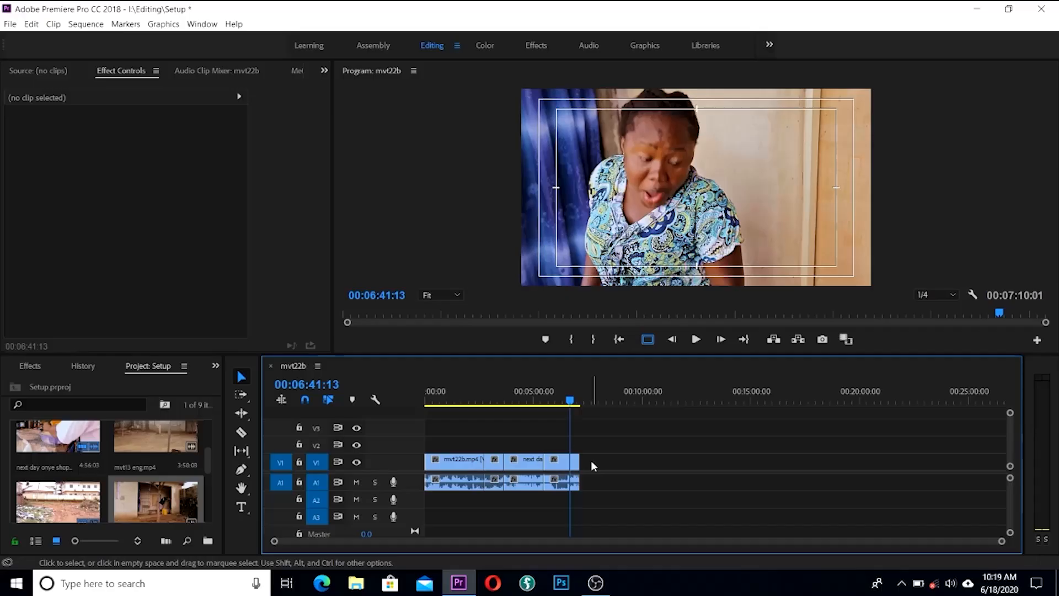
{"action": "left_click_drag", "start_coordinate": [572, 405], "coordinate": [497, 425]}
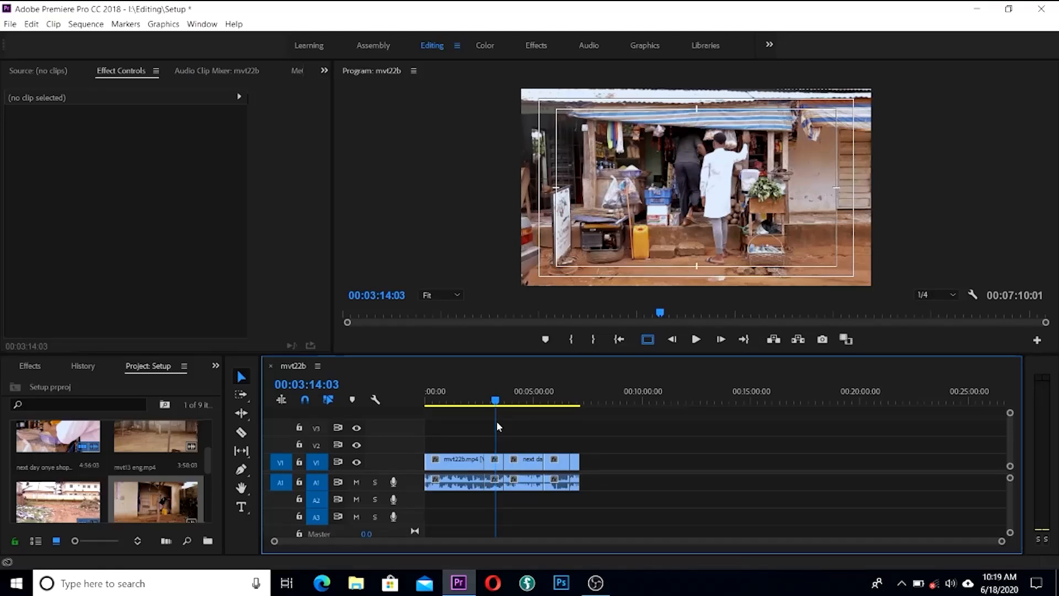
{"action": "left_click_drag", "start_coordinate": [497, 421], "coordinate": [539, 412]}
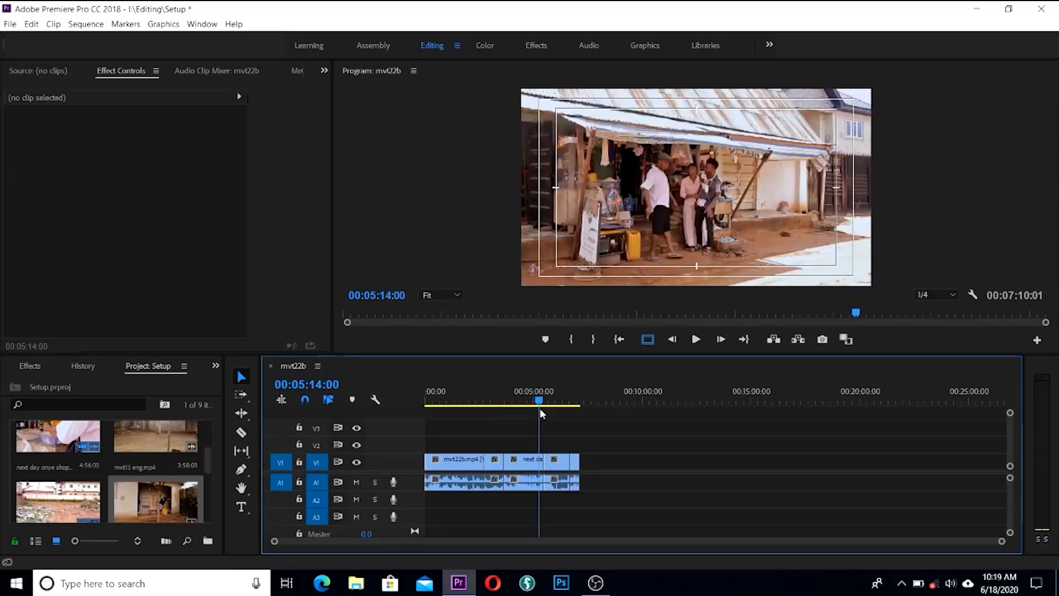
{"action": "left_click_drag", "start_coordinate": [540, 411], "coordinate": [426, 403]}
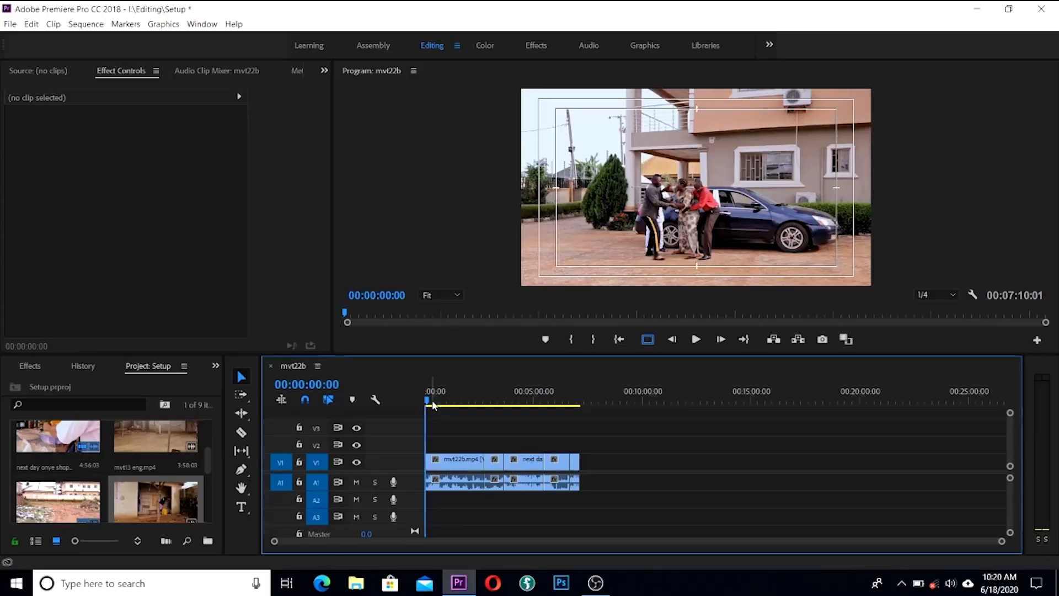
{"action": "left_click", "coordinate": [436, 402]}
{"action": "left_click_drag", "start_coordinate": [440, 404], "coordinate": [469, 400]}
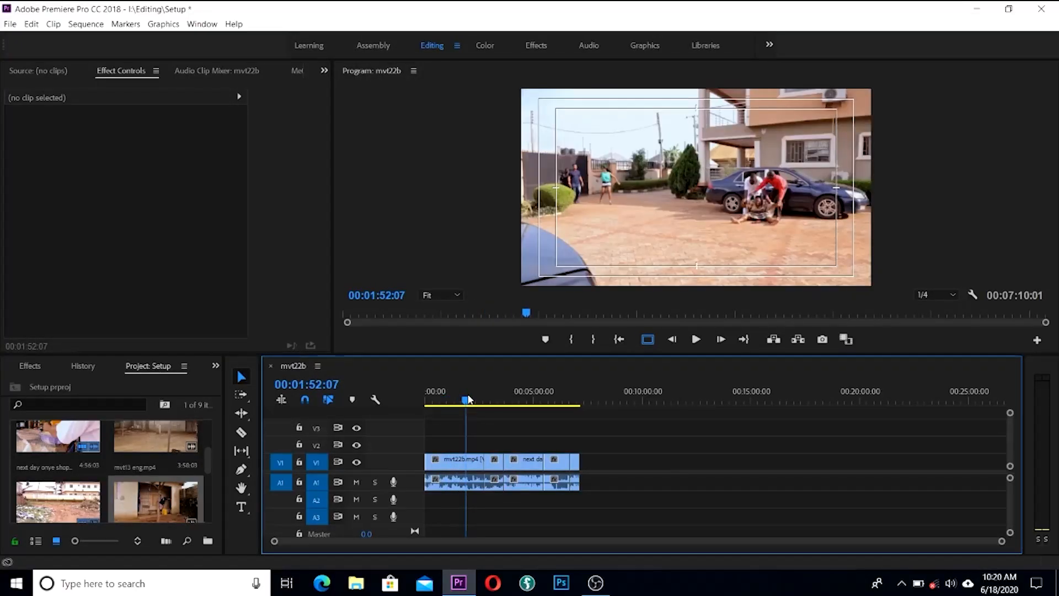
{"action": "left_click_drag", "start_coordinate": [469, 400], "coordinate": [542, 401]}
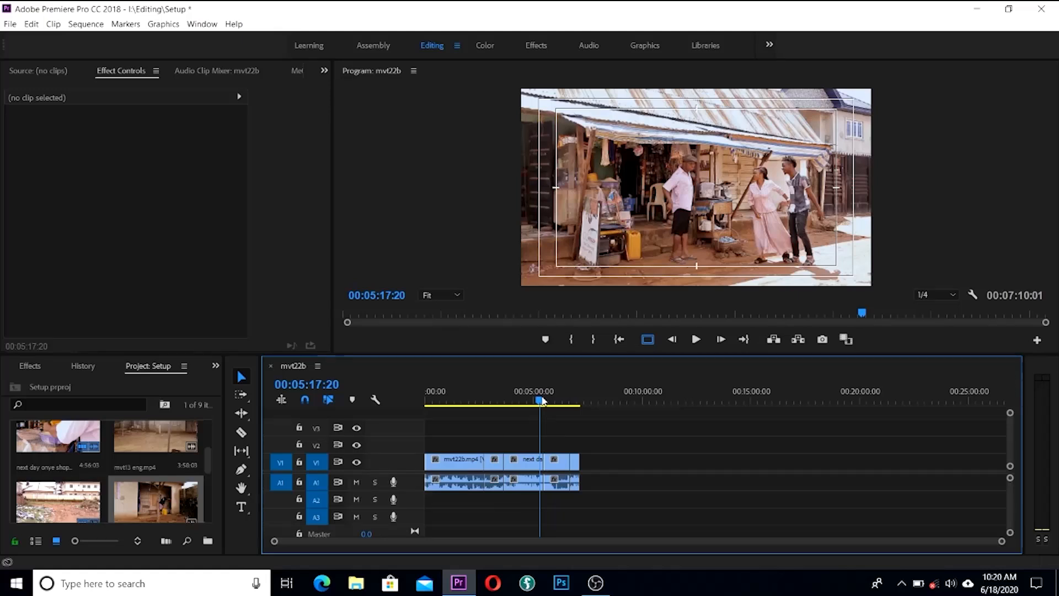
{"action": "left_click_drag", "start_coordinate": [542, 400], "coordinate": [541, 401]}
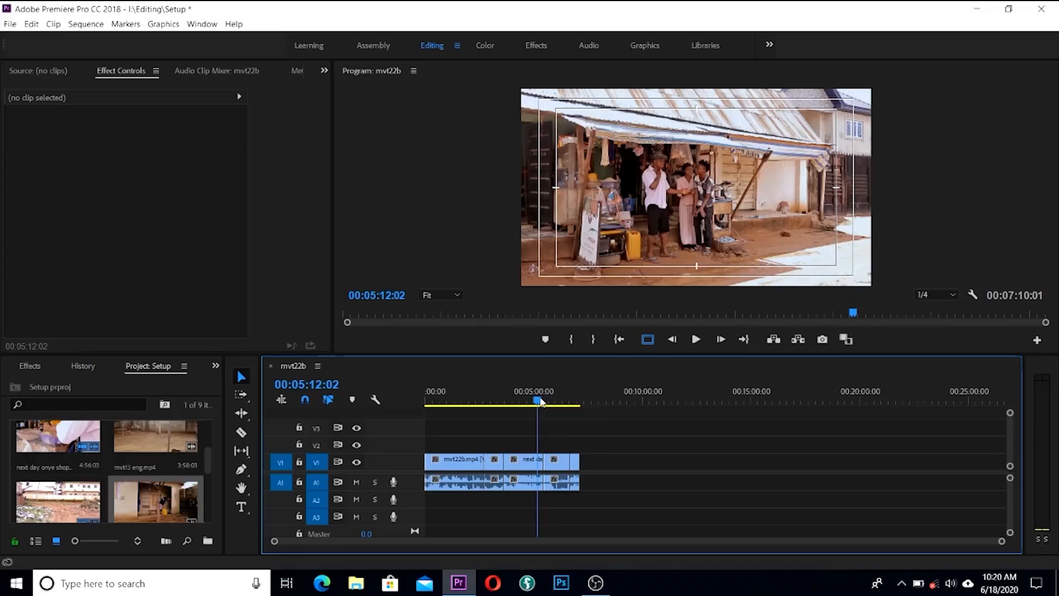
{"action": "left_click_drag", "start_coordinate": [541, 401], "coordinate": [468, 431]}
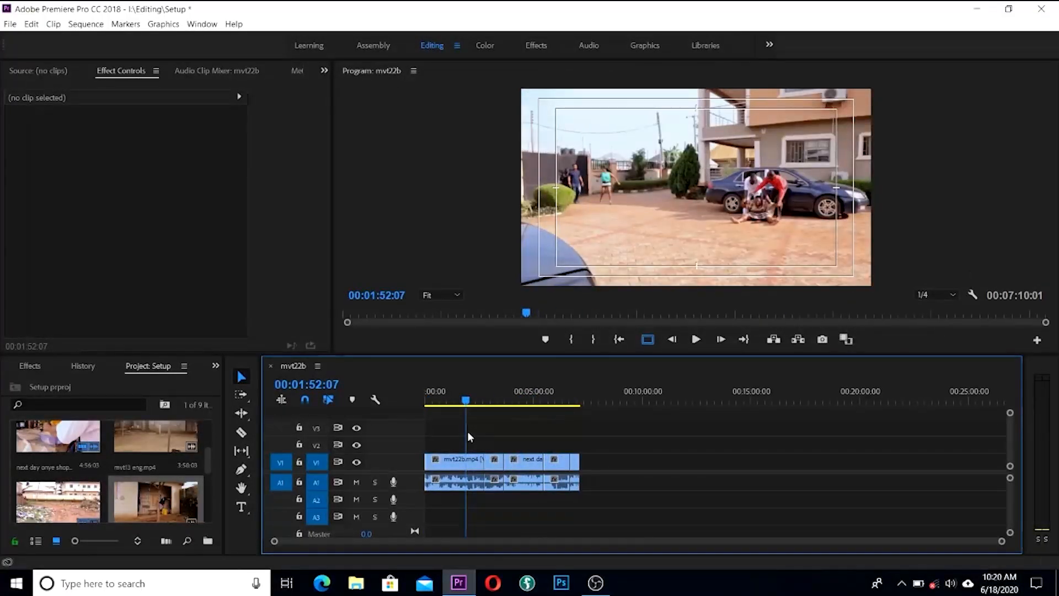
{"action": "mouse_move", "coordinate": [468, 431]}
{"action": "left_mouse_down"}
{"action": "mouse_move", "coordinate": [441, 428]}
{"action": "mouse_move", "coordinate": [514, 432]}
{"action": "mouse_move", "coordinate": [415, 432]}
{"action": "mouse_move", "coordinate": [481, 438]}
{"action": "left_mouse_up"}
{"action": "left_click_drag", "start_coordinate": [480, 401], "coordinate": [454, 411]}
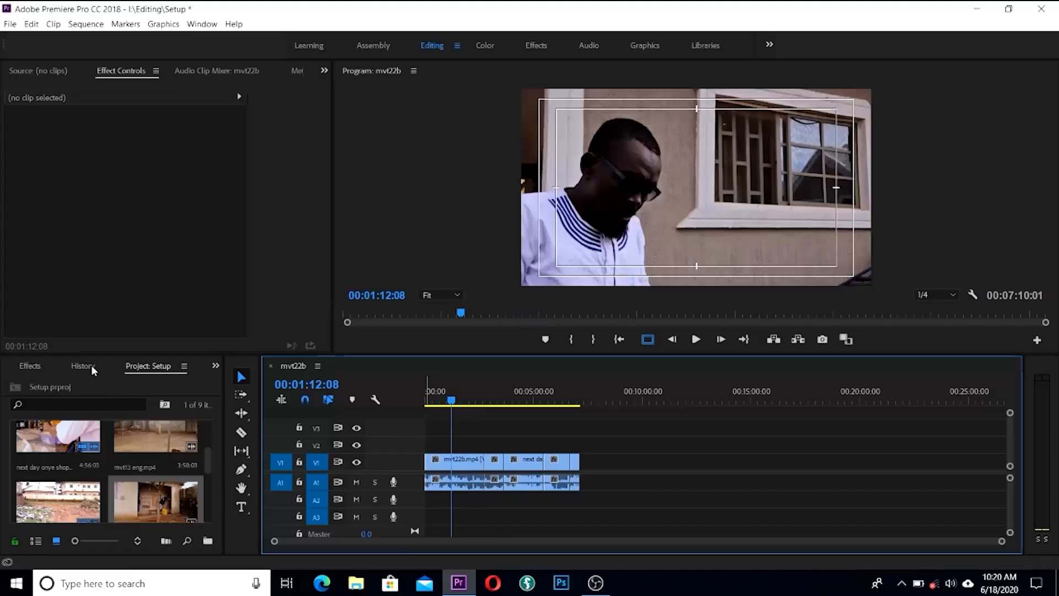
Step: Apply Color Balance (HLS) from Video Effects > Color Correction to the first mvt22b clip
{"action": "left_click", "coordinate": [30, 365]}
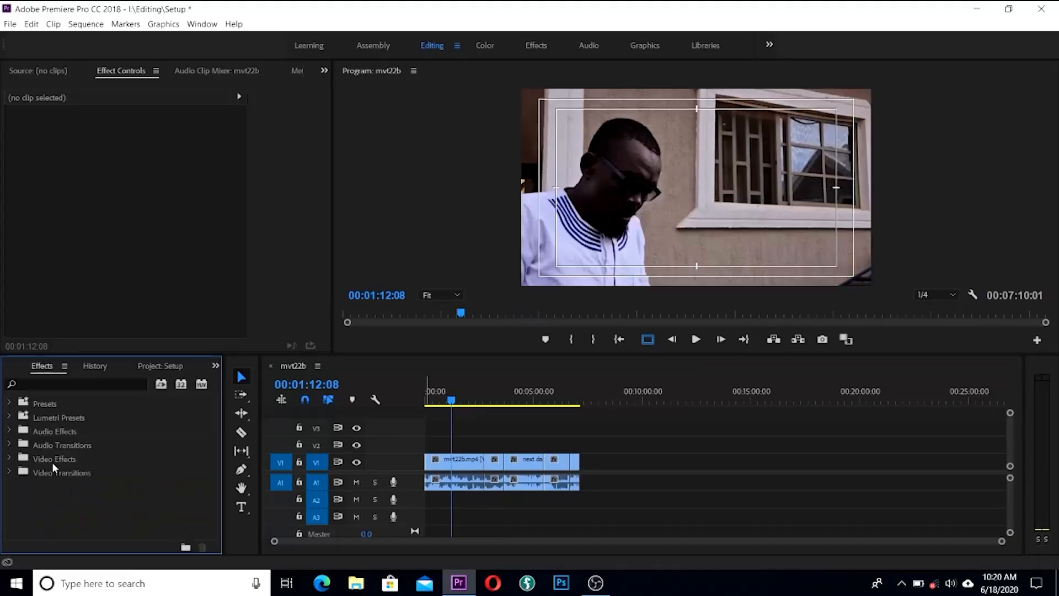
{"action": "left_click", "coordinate": [10, 458]}
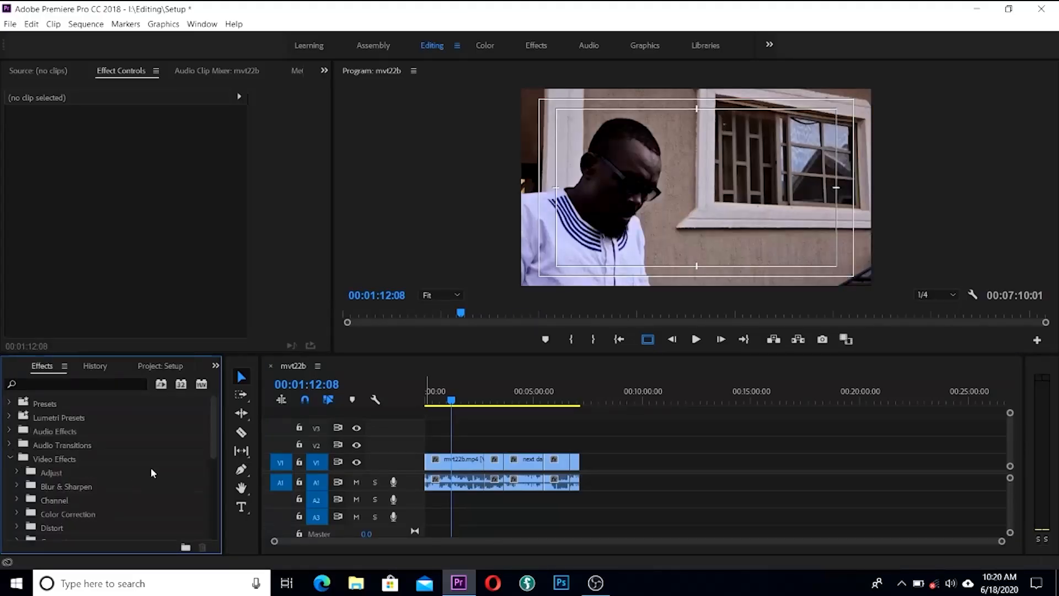
{"action": "left_click", "coordinate": [16, 514]}
{"action": "scroll", "coordinate": [110, 494], "scroll_direction": "down", "scroll_amount": 2}
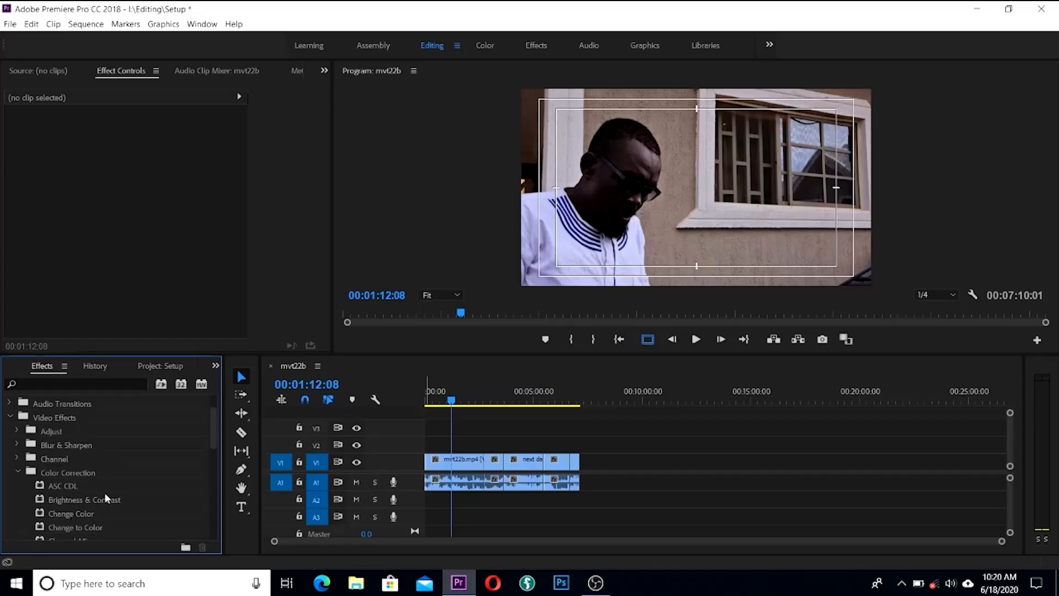
{"action": "scroll", "coordinate": [140, 482], "scroll_direction": "down", "scroll_amount": 4}
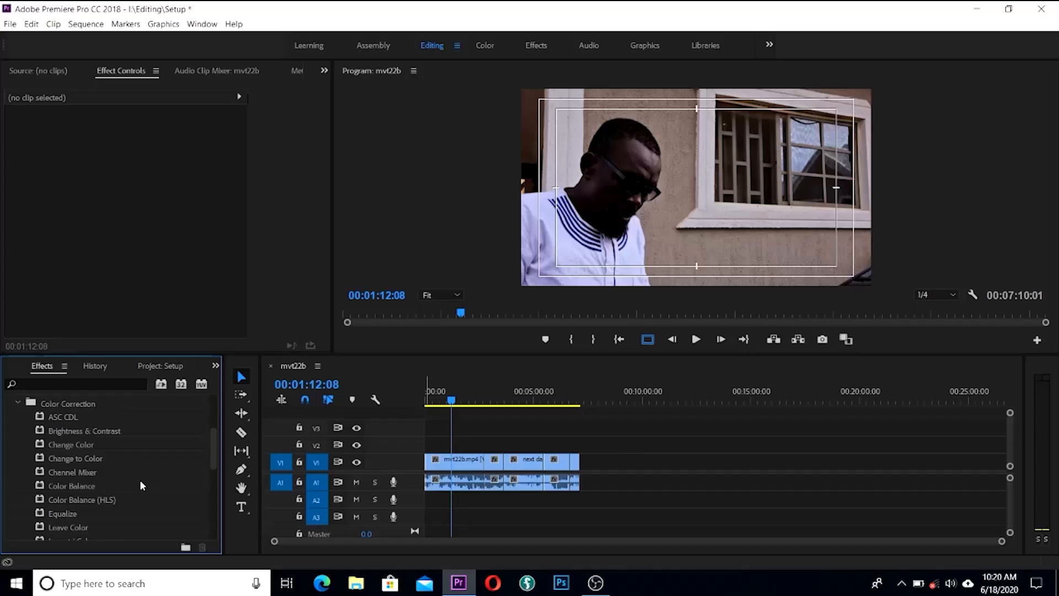
{"action": "left_click_drag", "start_coordinate": [59, 499], "coordinate": [455, 461]}
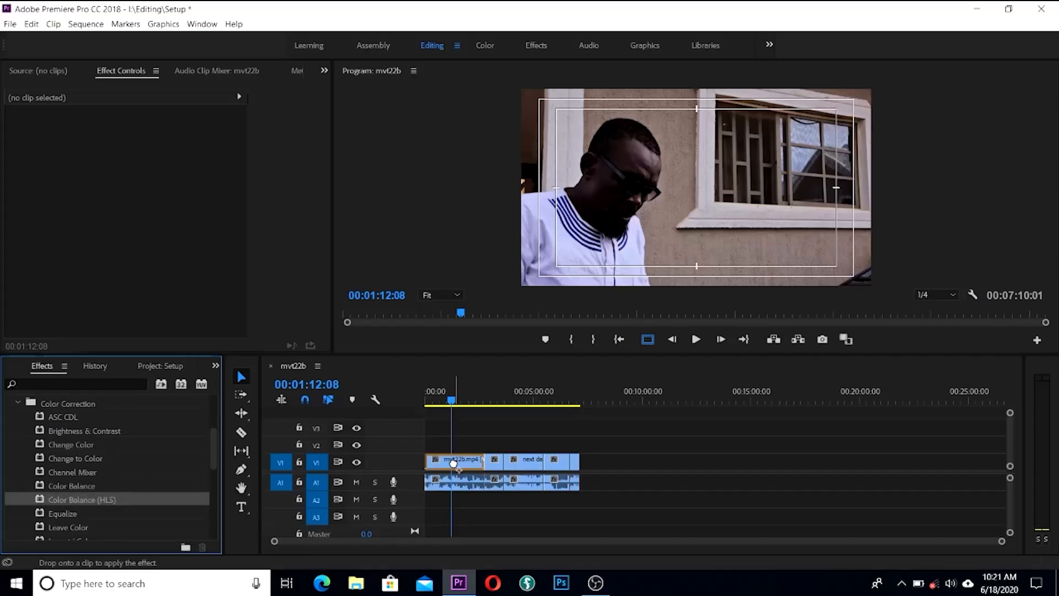
{"action": "left_click", "coordinate": [455, 461]}
Step: Raise Color Balance (HLS) Saturation to 11.0 and toggle the effect to compare before and after
{"action": "left_click", "coordinate": [457, 400]}
{"action": "left_click_drag", "start_coordinate": [456, 401], "coordinate": [458, 402]}
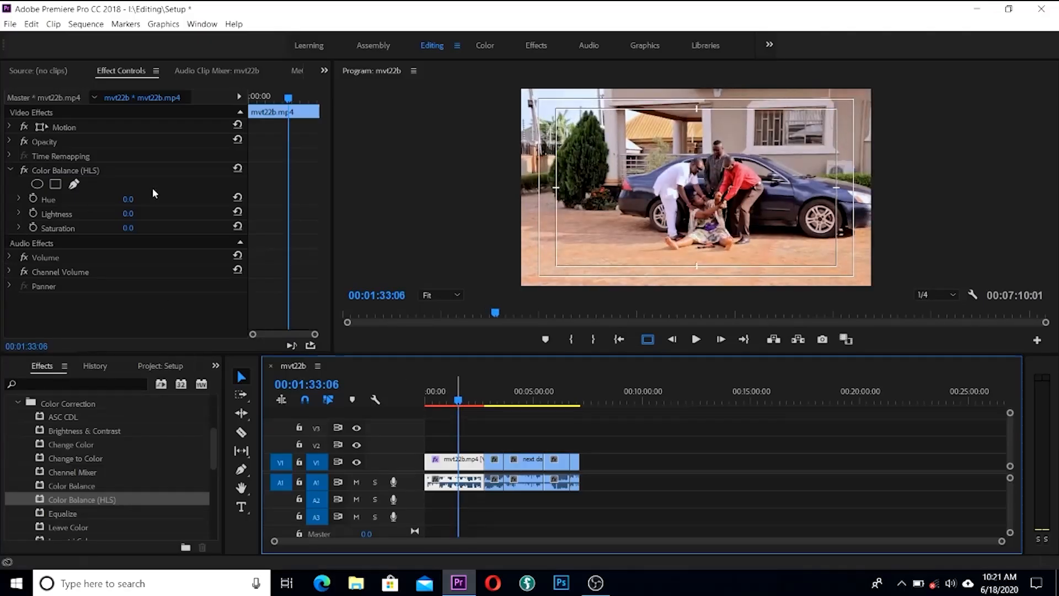
{"action": "left_click", "coordinate": [128, 229]}
{"action": "left_click_drag", "start_coordinate": [129, 228], "coordinate": [142, 228]}
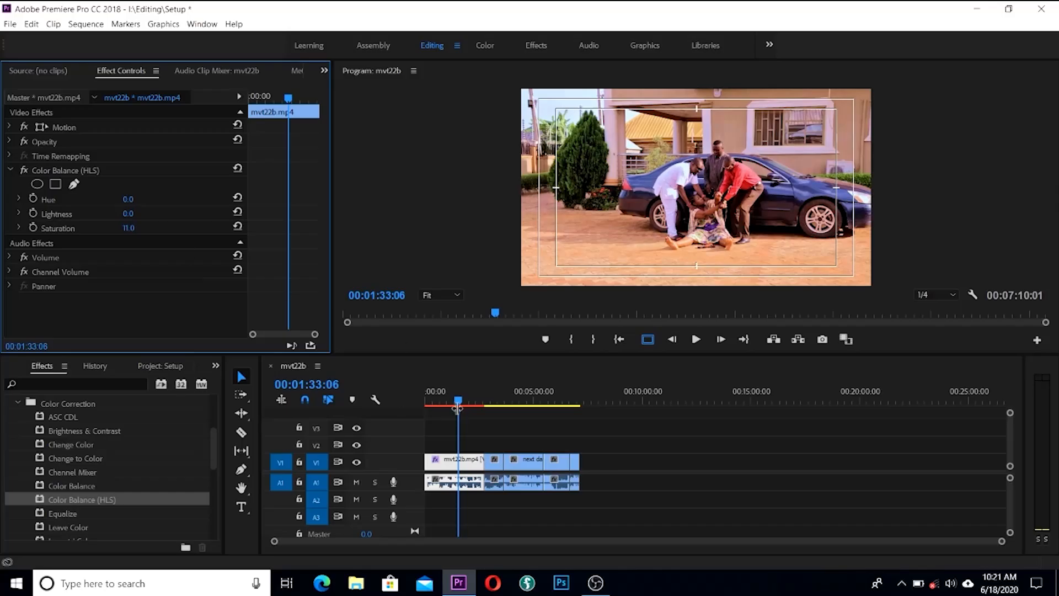
{"action": "mouse_move", "coordinate": [458, 402]}
{"action": "left_mouse_down"}
{"action": "mouse_move", "coordinate": [432, 403]}
{"action": "mouse_move", "coordinate": [451, 407]}
{"action": "mouse_move", "coordinate": [443, 401]}
{"action": "left_mouse_up"}
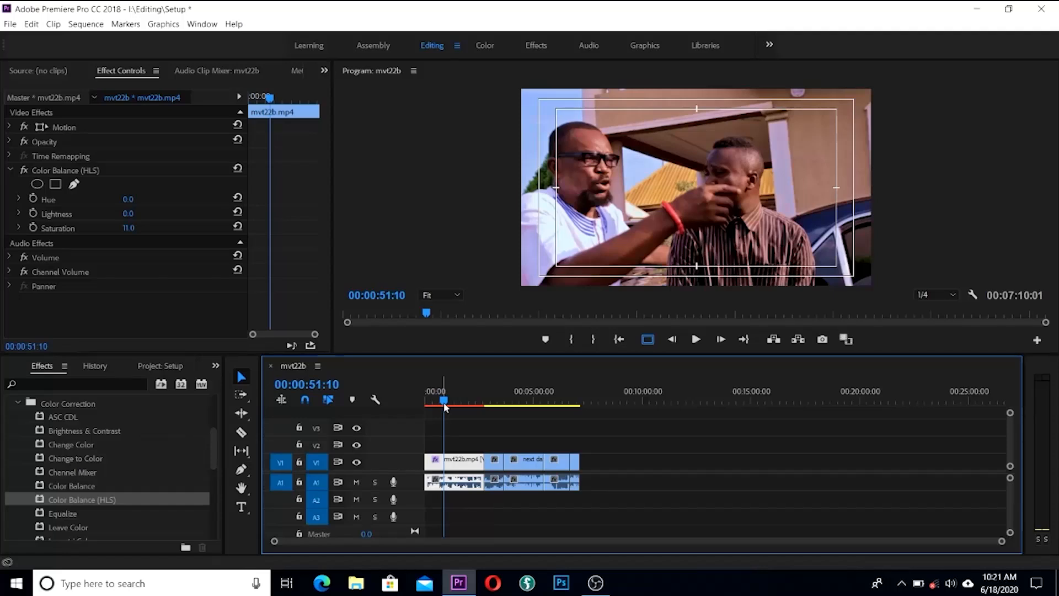
{"action": "left_click", "coordinate": [24, 174]}
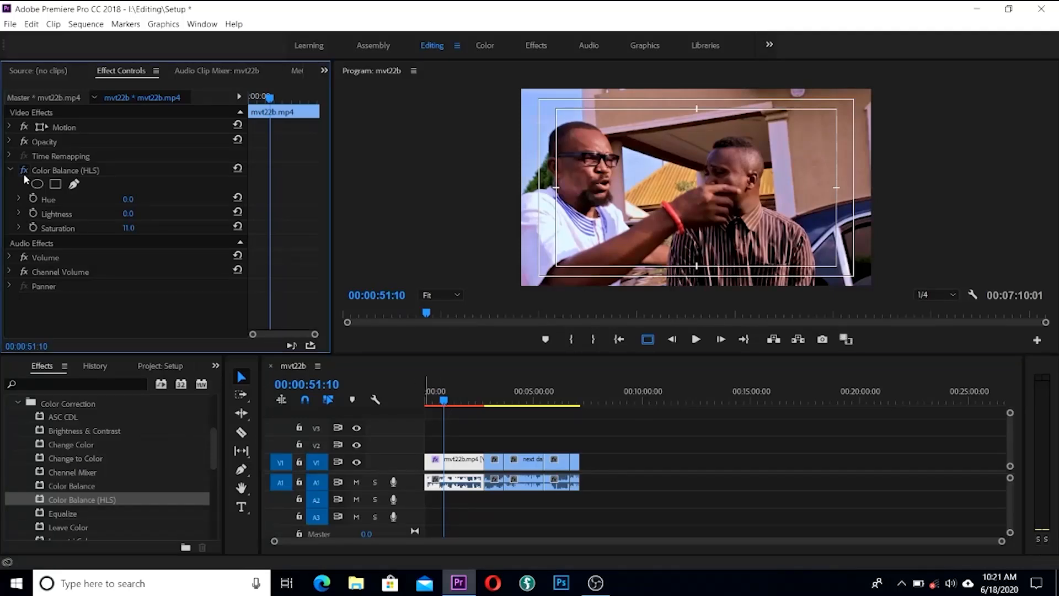
{"action": "left_click", "coordinate": [23, 173]}
{"action": "scroll", "coordinate": [122, 482], "scroll_direction": "down", "scroll_amount": 2}
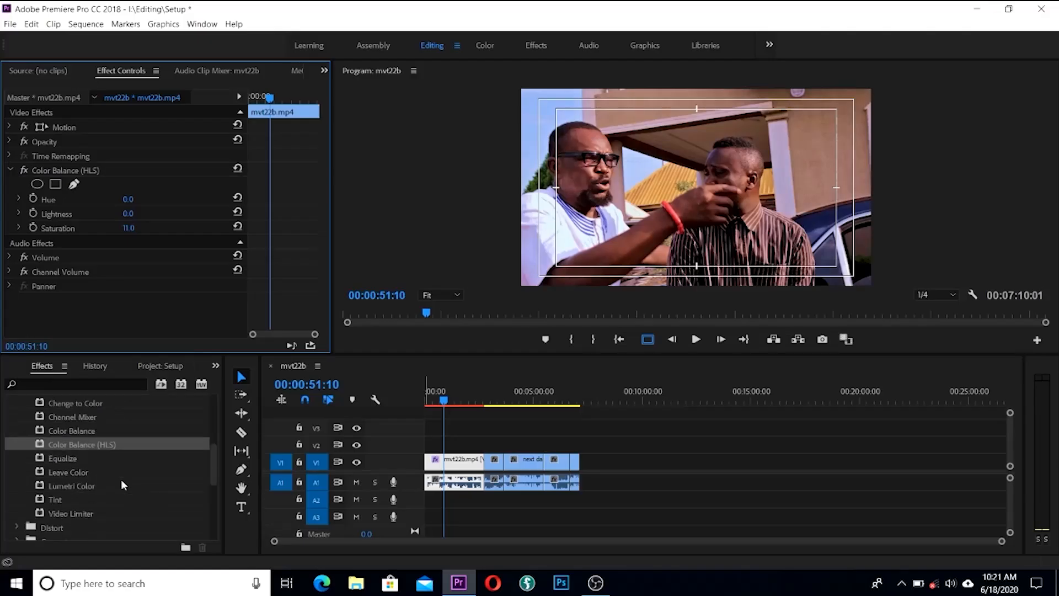
{"action": "scroll", "coordinate": [121, 479], "scroll_direction": "up", "scroll_amount": 1}
Step: Lower Color Balance Midtone Red Balance to -13.0 and compare the effect off and on
{"action": "left_click_drag", "start_coordinate": [57, 457], "coordinate": [454, 466]}
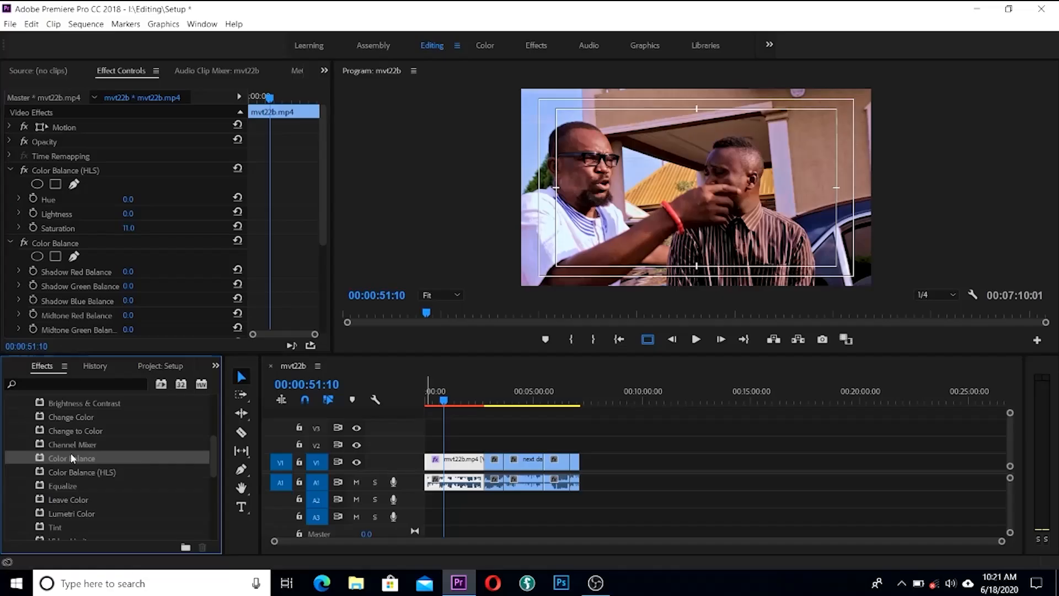
{"action": "scroll", "coordinate": [121, 462], "scroll_direction": "down", "scroll_amount": 1}
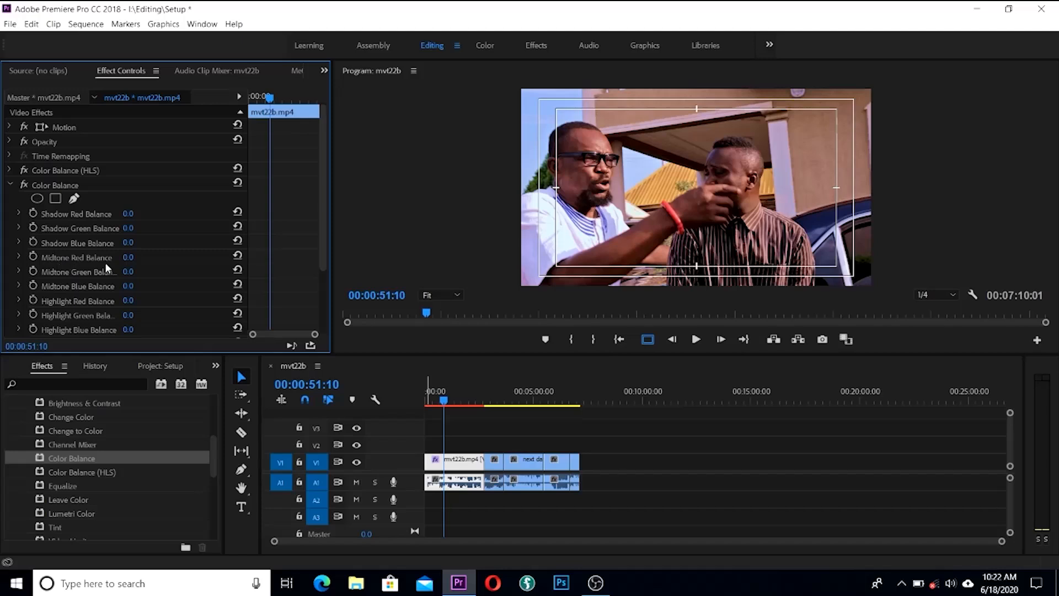
{"action": "left_click_drag", "start_coordinate": [128, 258], "coordinate": [120, 257]}
{"action": "left_click", "coordinate": [23, 186]}
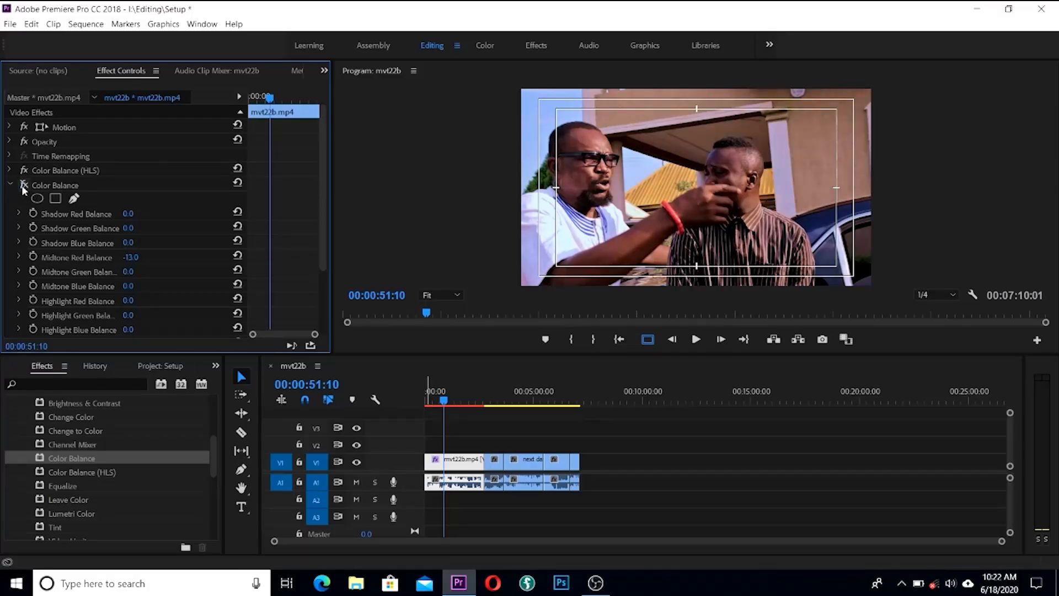
{"action": "left_click", "coordinate": [23, 186]}
Step: Lower Highlight Red Balance to -6.0 and compare the clip with Color Balance off and on
{"action": "left_click_drag", "start_coordinate": [128, 308], "coordinate": [123, 308]}
{"action": "left_click_drag", "start_coordinate": [130, 300], "coordinate": [125, 300]}
{"action": "left_click", "coordinate": [24, 186]}
{"action": "left_click", "coordinate": [24, 186]}
{"action": "left_click", "coordinate": [23, 186]}
Step: Compare Color Balance and Color Balance (HLS) off and on around 00:01:04, leaving both enabled at 00:03:04:15
{"action": "left_click", "coordinate": [448, 402]}
{"action": "left_click_drag", "start_coordinate": [449, 402], "coordinate": [460, 404]}
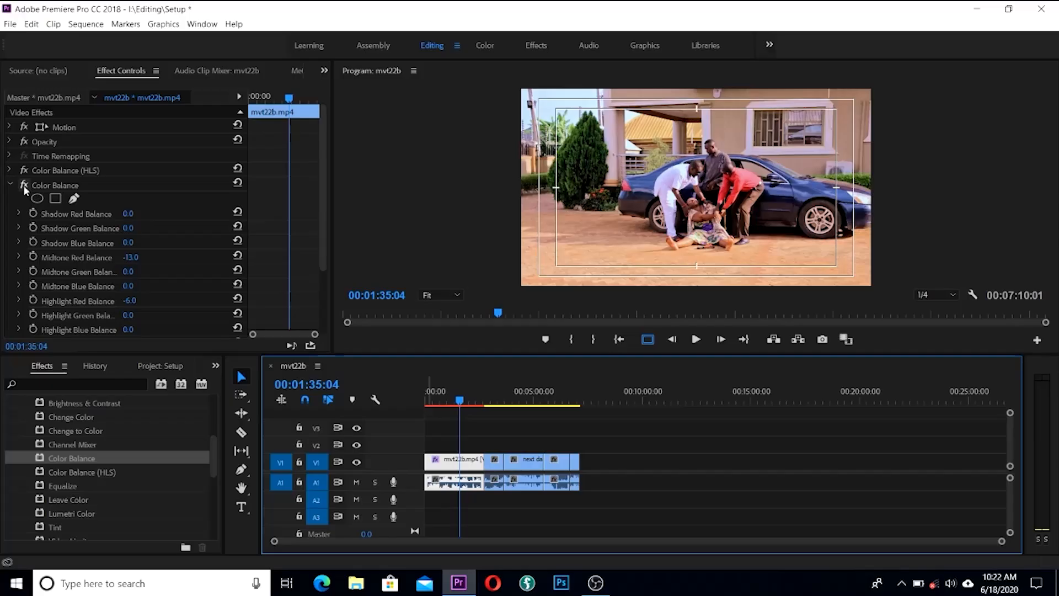
{"action": "left_click", "coordinate": [23, 170]}
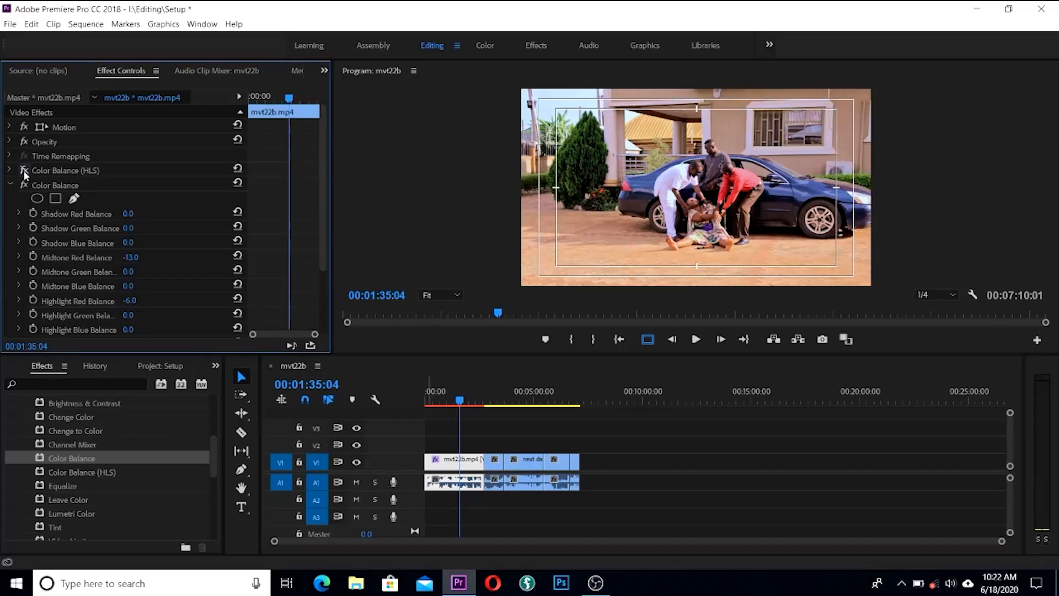
{"action": "left_click", "coordinate": [24, 185]}
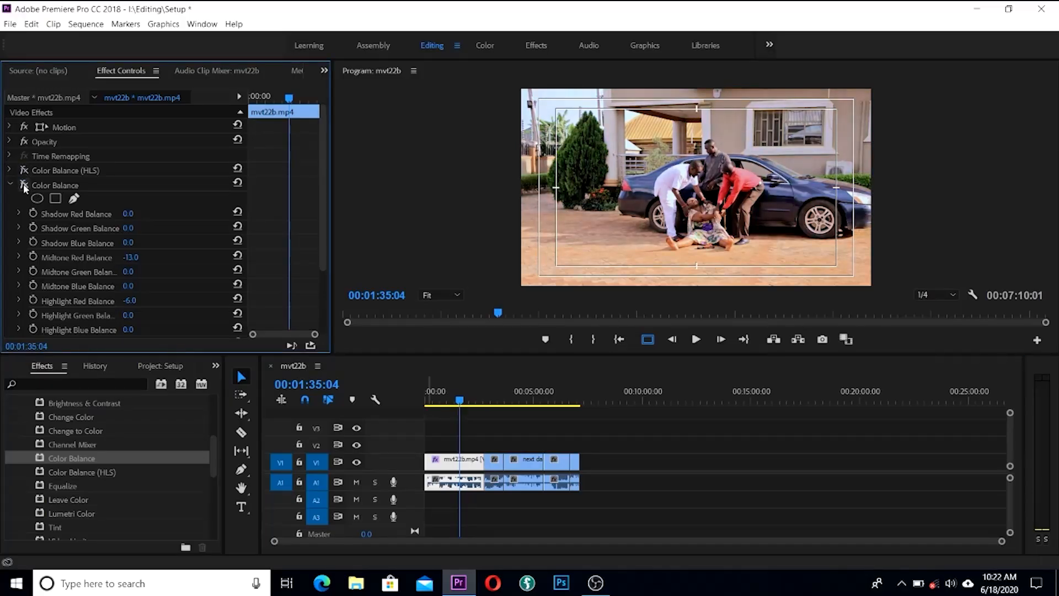
{"action": "left_click", "coordinate": [26, 186]}
{"action": "left_click", "coordinate": [25, 171]}
{"action": "left_click", "coordinate": [25, 185]}
{"action": "left_click", "coordinate": [25, 170]}
{"action": "left_click", "coordinate": [490, 405]}
{"action": "left_click", "coordinate": [491, 405]}
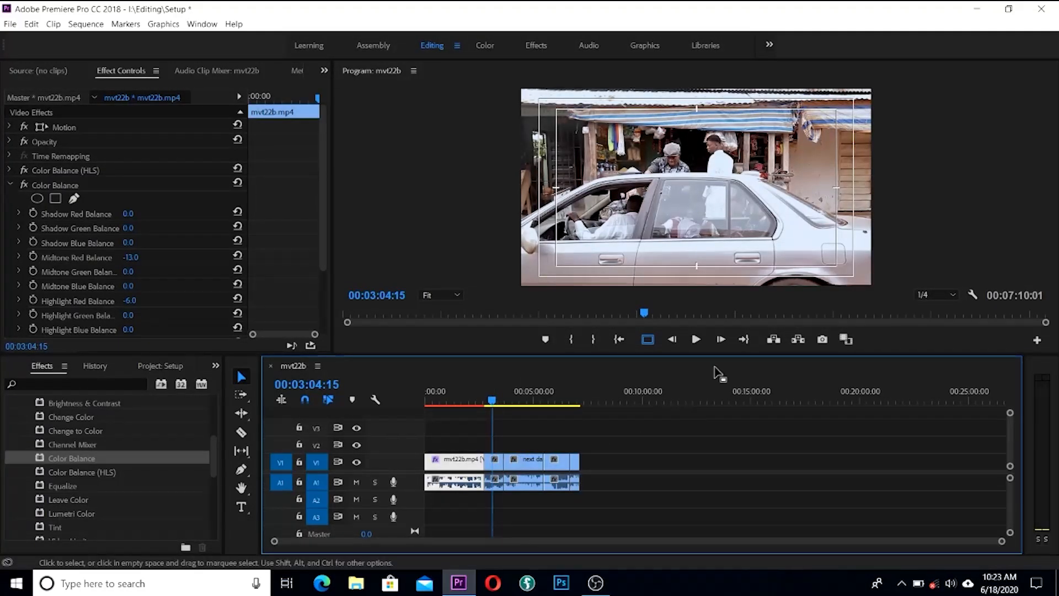
{"action": "left_click", "coordinate": [11, 184]}
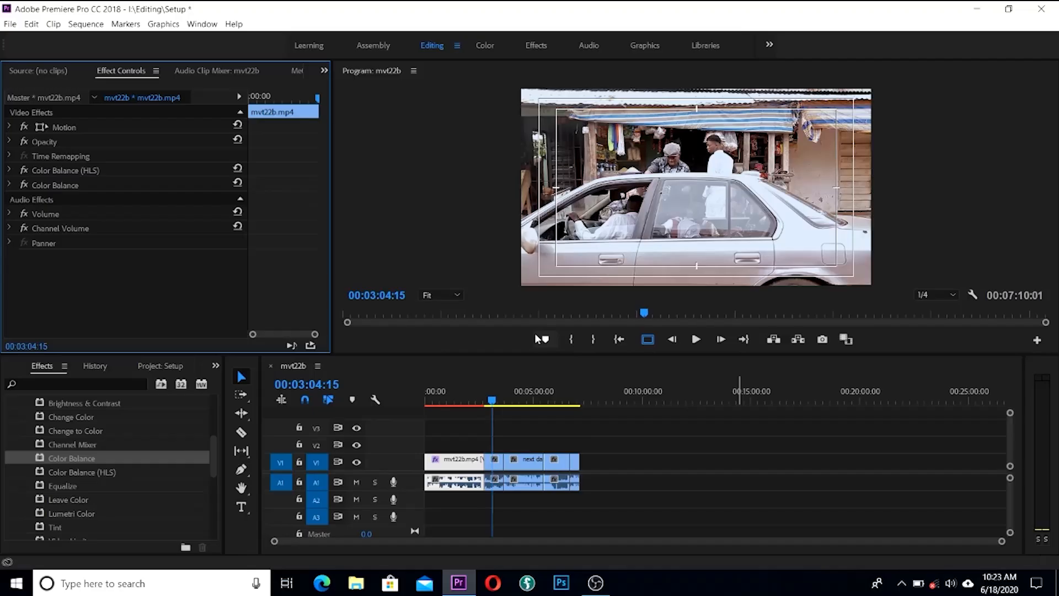
Step: Copy both color balance effects and paste them onto the onye selling.mp4 clip near 00:03:08
{"action": "left_click", "coordinate": [66, 184]}
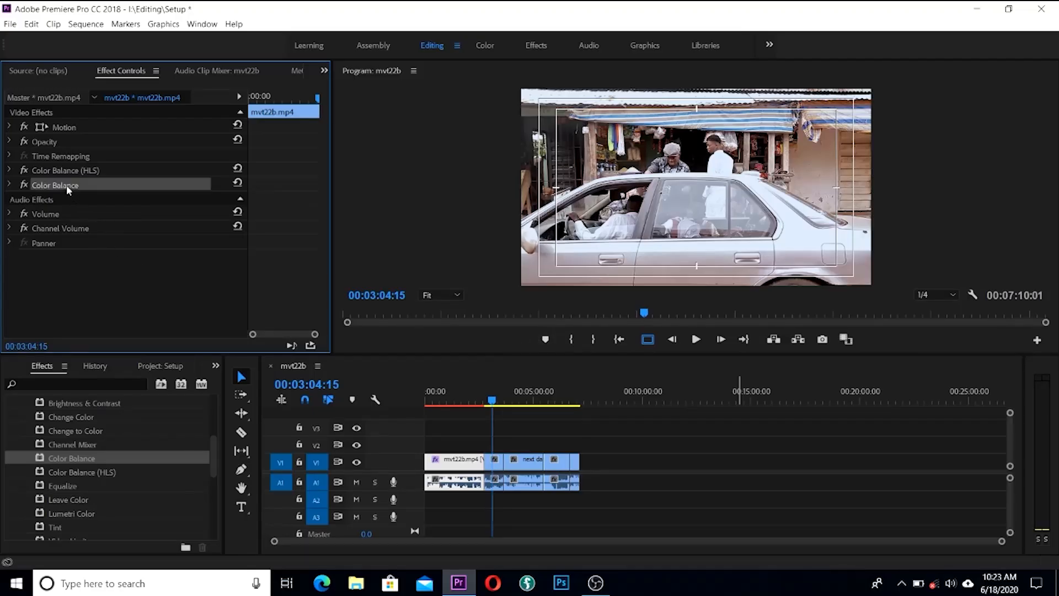
{"action": "left_click", "coordinate": [68, 171], "text": "ctrl"}
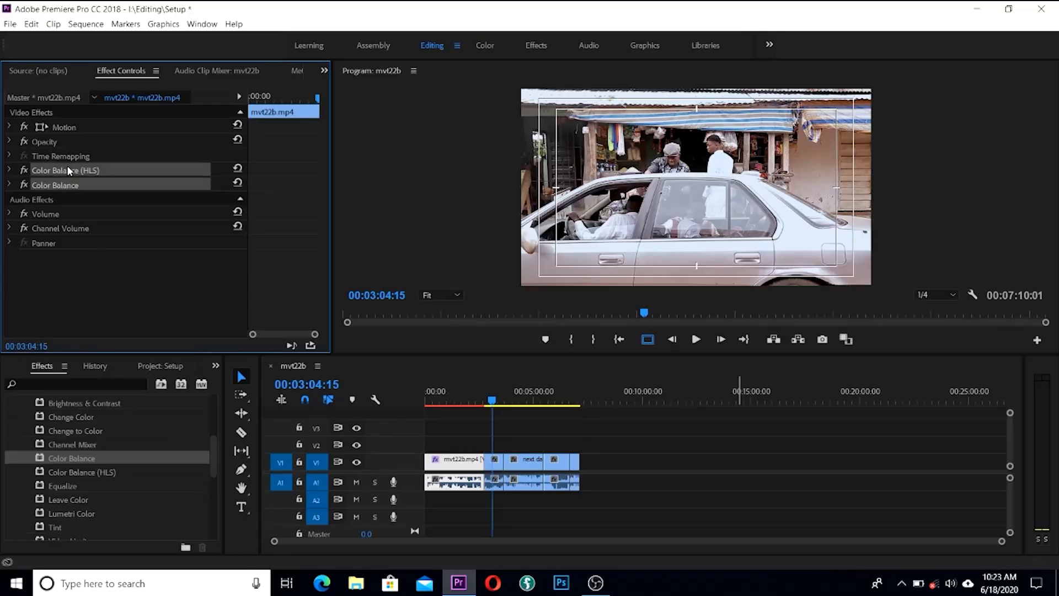
{"action": "left_click", "coordinate": [74, 171]}
{"action": "left_click", "coordinate": [72, 185], "text": "ctrl"}
{"action": "left_click", "coordinate": [493, 399]}
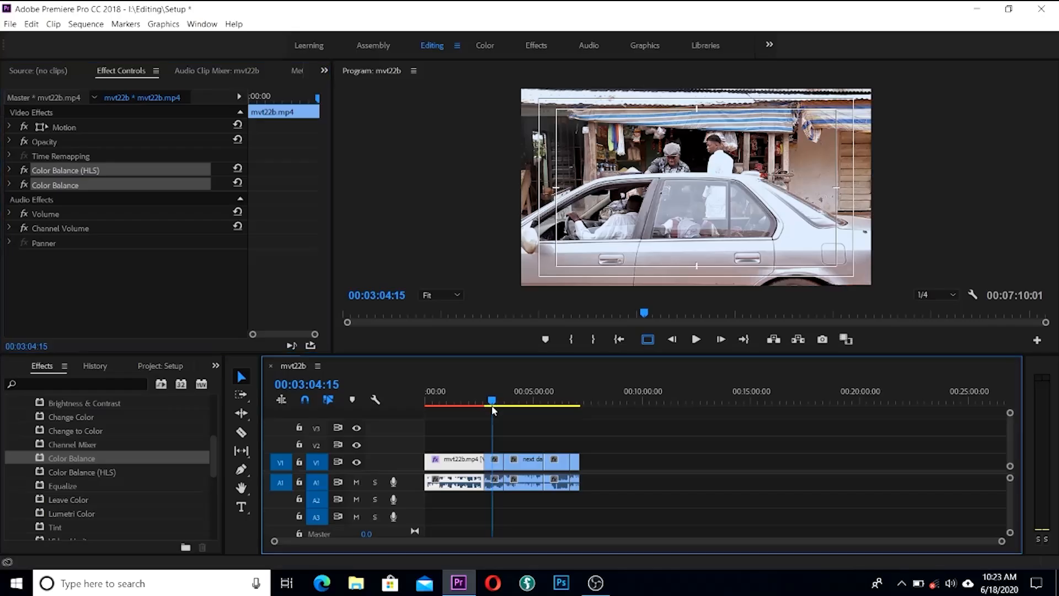
{"action": "left_click", "coordinate": [494, 461]}
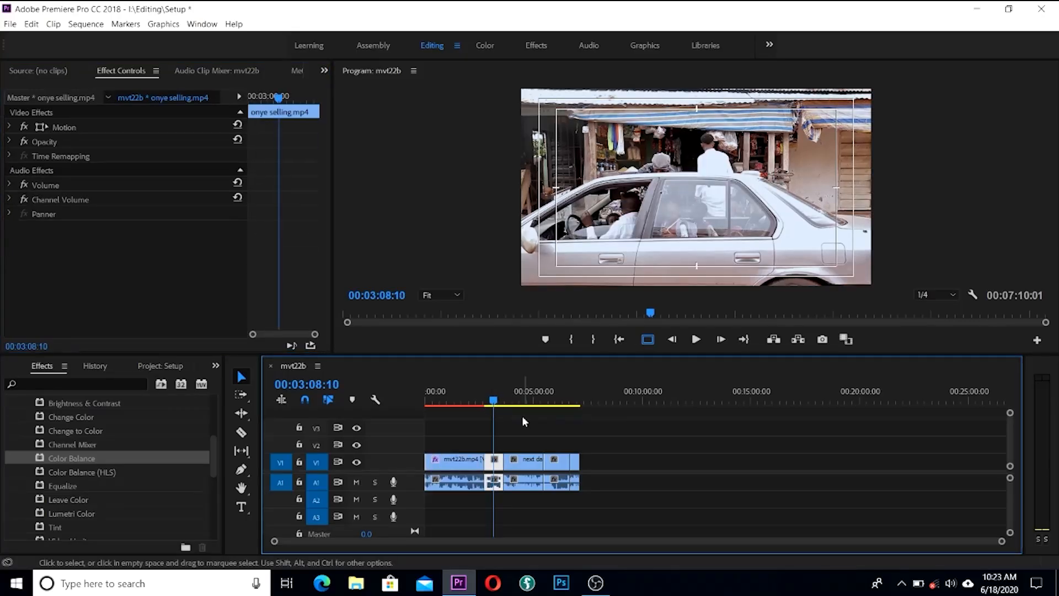
{"action": "key", "text": "ctrl+v"}
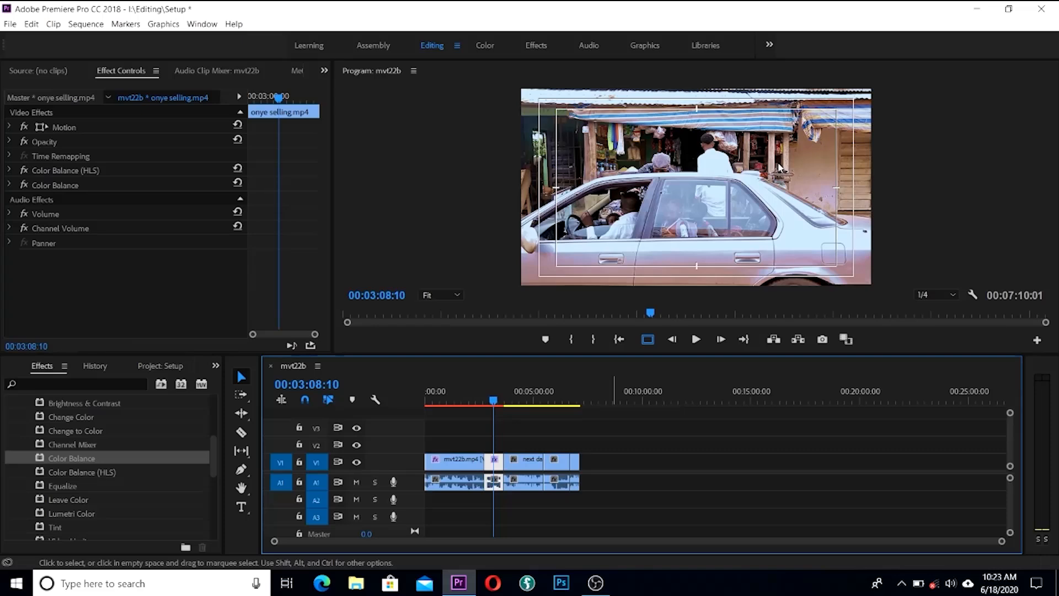
{"action": "mouse_move", "coordinate": [493, 403]}
{"action": "left_mouse_down"}
{"action": "mouse_move", "coordinate": [479, 404]}
{"action": "mouse_move", "coordinate": [491, 403]}
{"action": "left_mouse_up"}
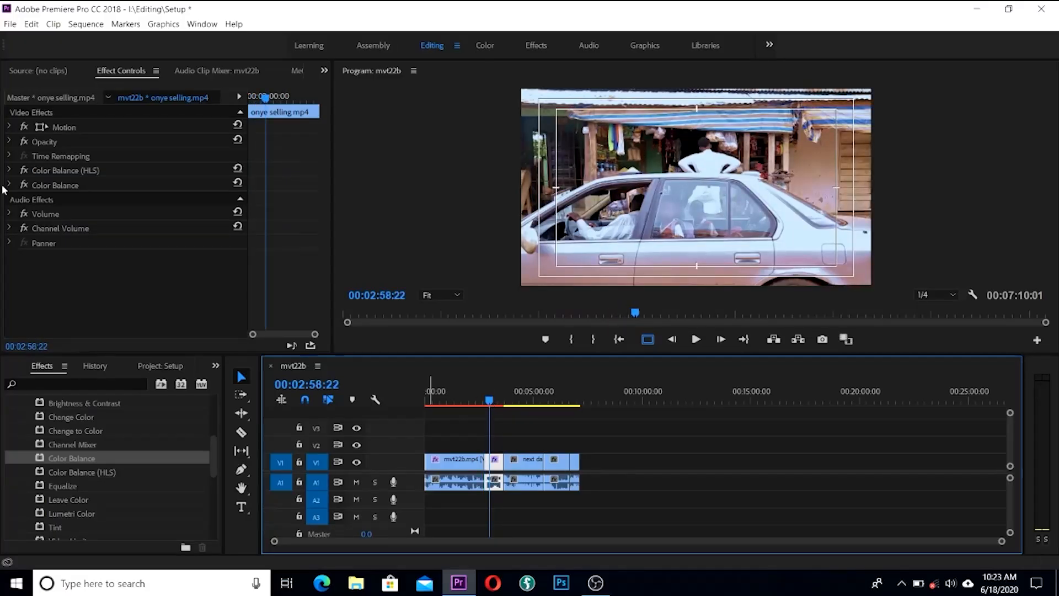
Step: Compare the onye selling.mp4 clip with its color effects off and on, then jump to 00:04:18:20
{"action": "left_click", "coordinate": [24, 172]}
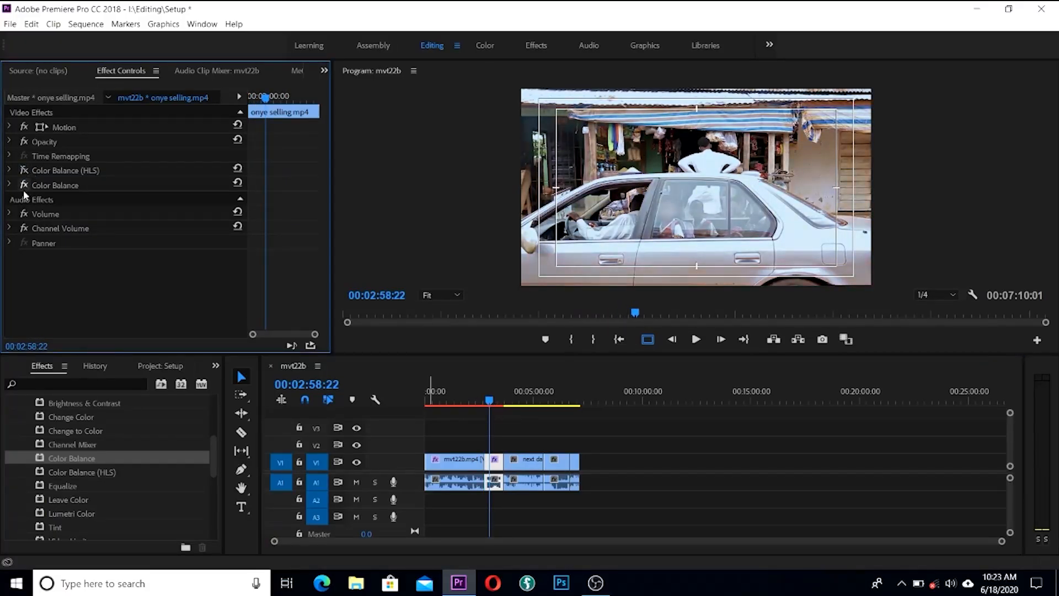
{"action": "left_click", "coordinate": [24, 186]}
{"action": "left_click", "coordinate": [23, 185]}
{"action": "left_click", "coordinate": [23, 170]}
{"action": "left_click", "coordinate": [518, 406]}
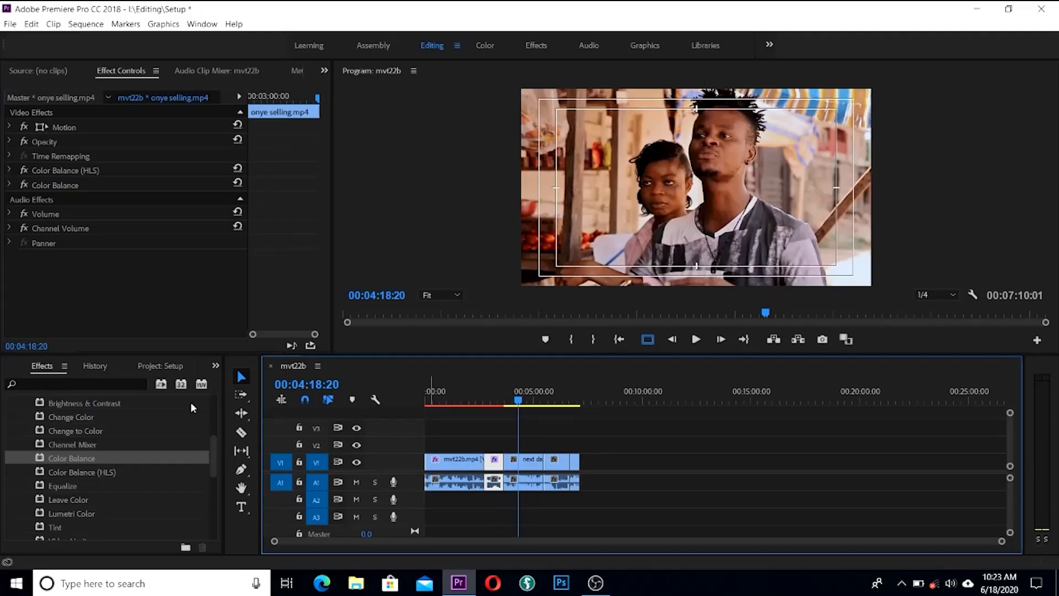
Step: Add an Adjustment Layer from the Project panel's New Item menu, keeping 1920×1080 at 25 fps
{"action": "left_click_drag", "start_coordinate": [214, 461], "coordinate": [218, 398]}
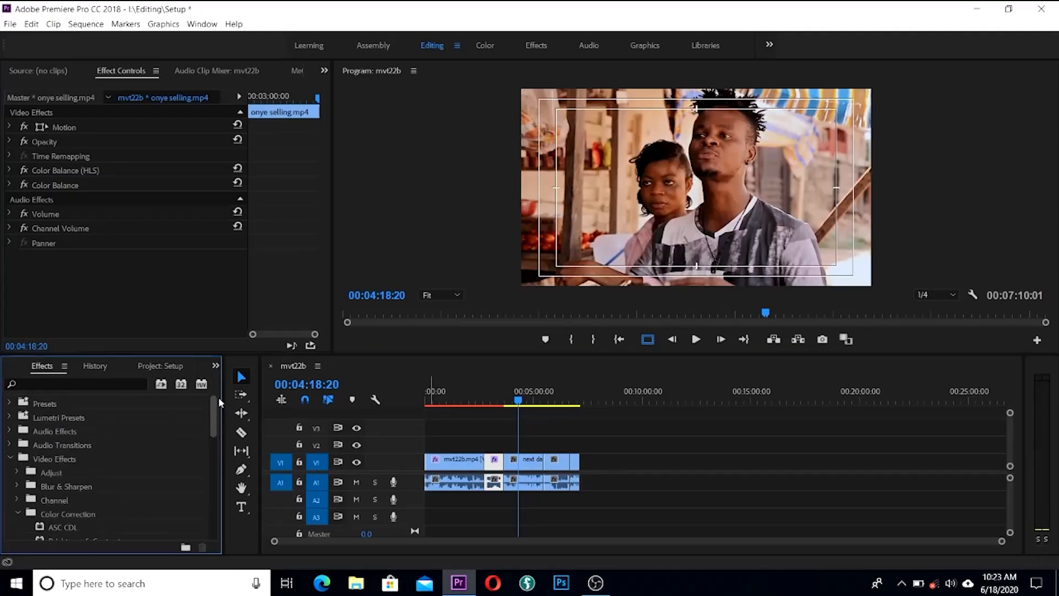
{"action": "left_click", "coordinate": [130, 367]}
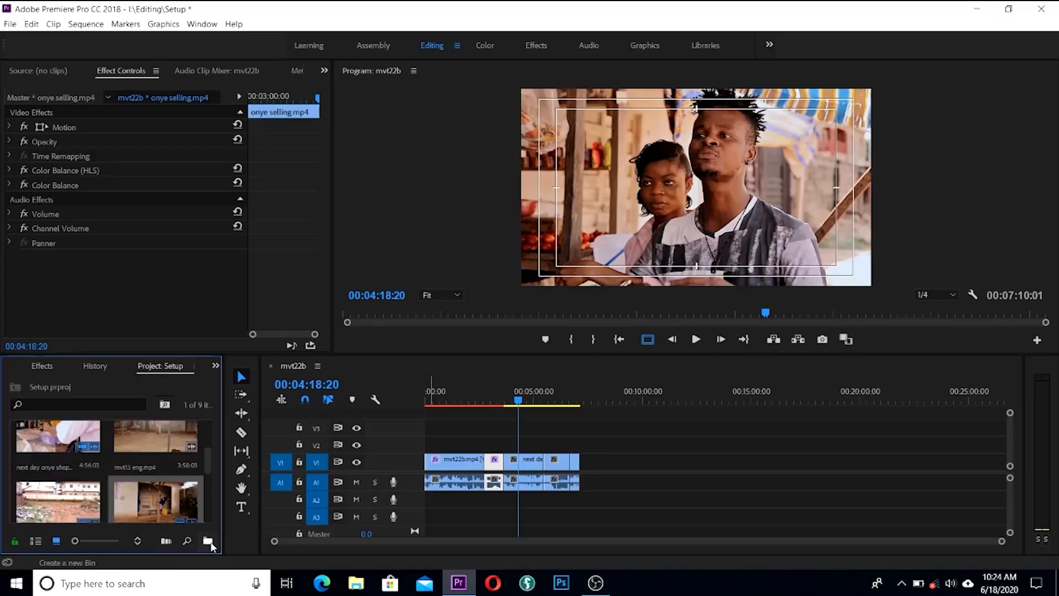
{"action": "left_click_drag", "start_coordinate": [223, 544], "coordinate": [270, 545]}
{"action": "left_click", "coordinate": [228, 542]}
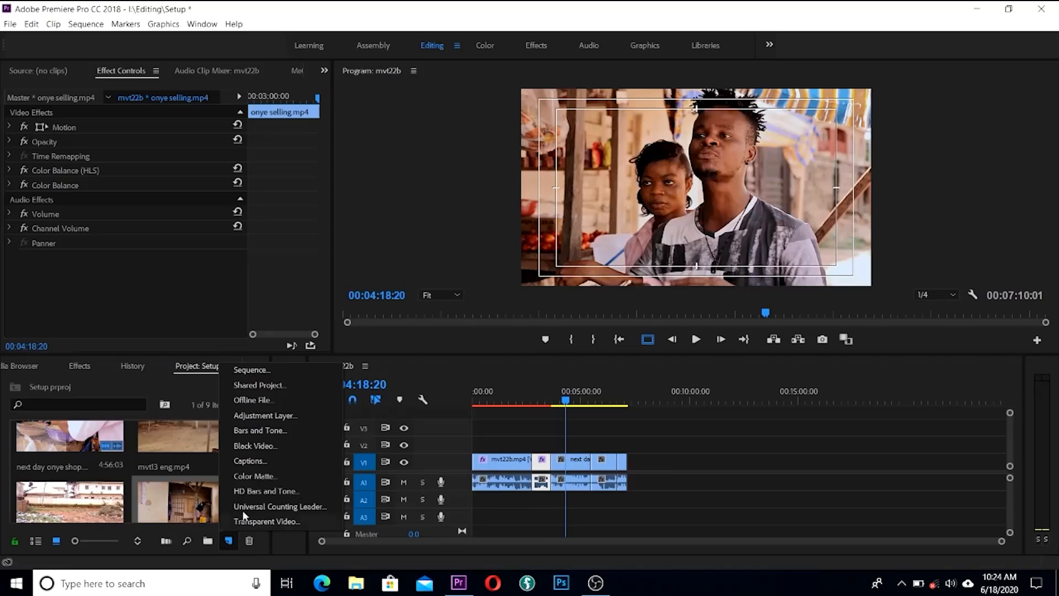
{"action": "left_click", "coordinate": [264, 416]}
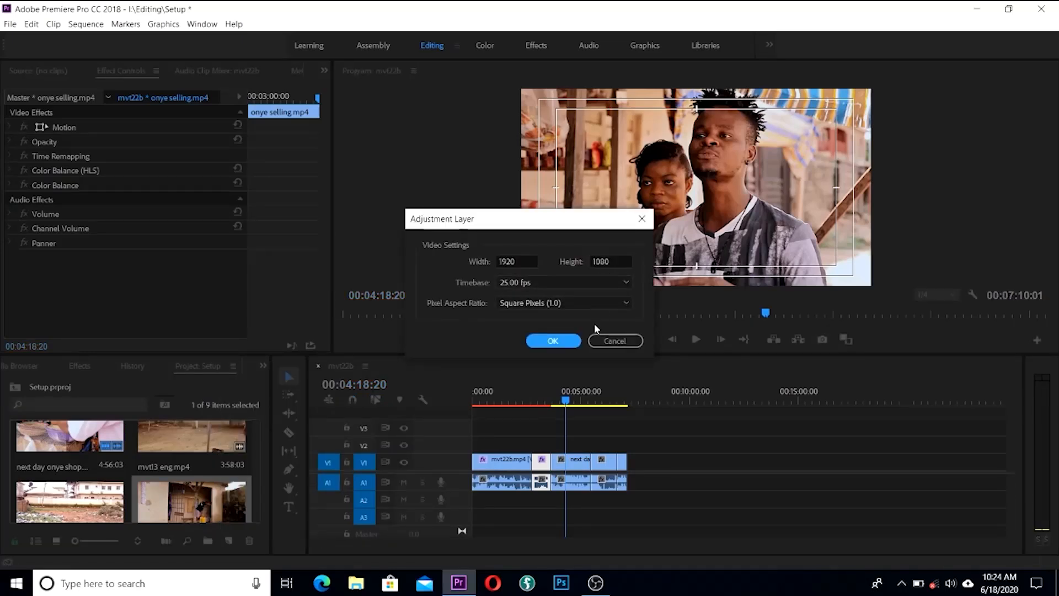
{"action": "left_click", "coordinate": [567, 342]}
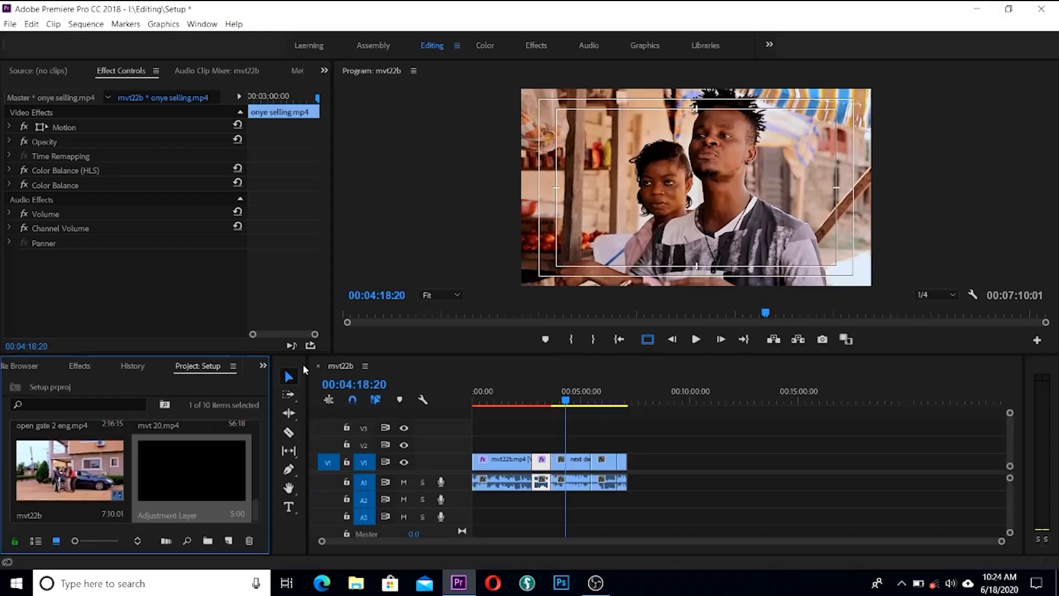
Step: Place the Adjustment Layer on V2 and trim its start to about 00:03:38
{"action": "left_click_drag", "start_coordinate": [180, 497], "coordinate": [624, 443]}
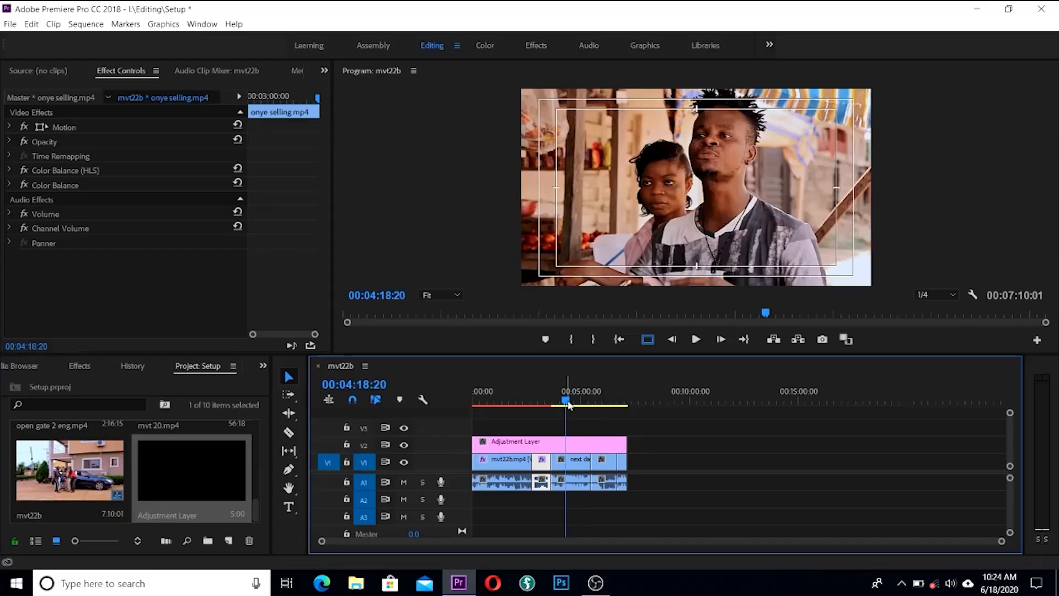
{"action": "mouse_move", "coordinate": [565, 401]}
{"action": "left_mouse_down"}
{"action": "mouse_move", "coordinate": [546, 403]}
{"action": "mouse_move", "coordinate": [571, 403]}
{"action": "left_mouse_up"}
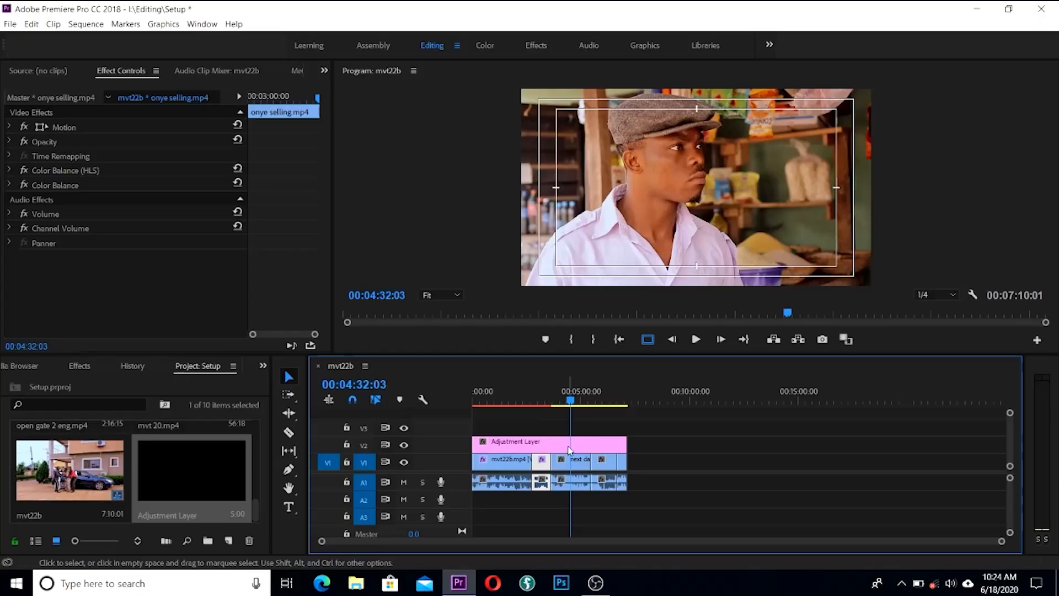
{"action": "left_click_drag", "start_coordinate": [569, 400], "coordinate": [475, 408]}
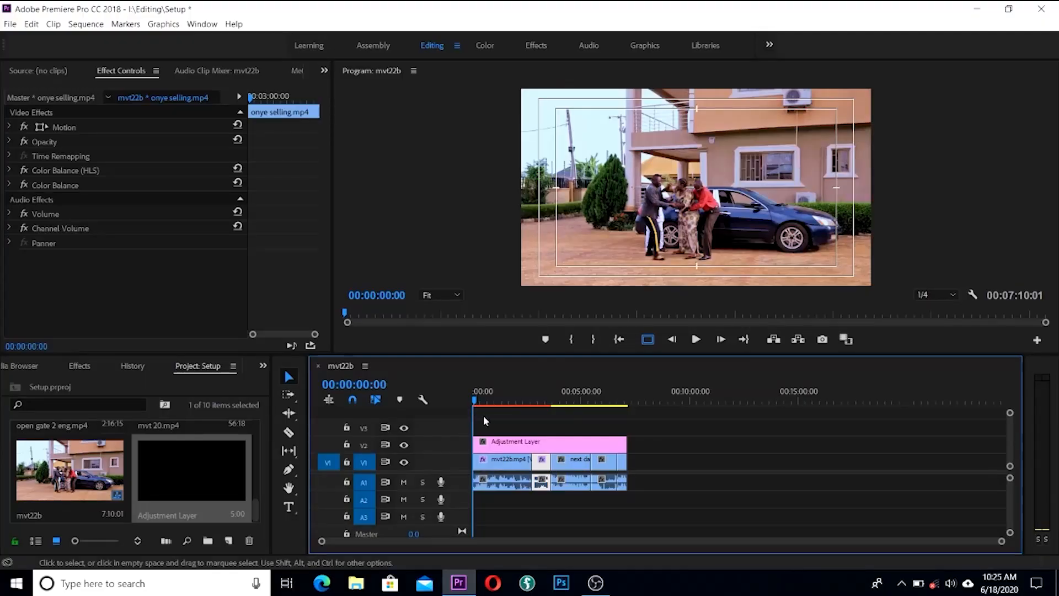
{"action": "left_click", "coordinate": [55, 183]}
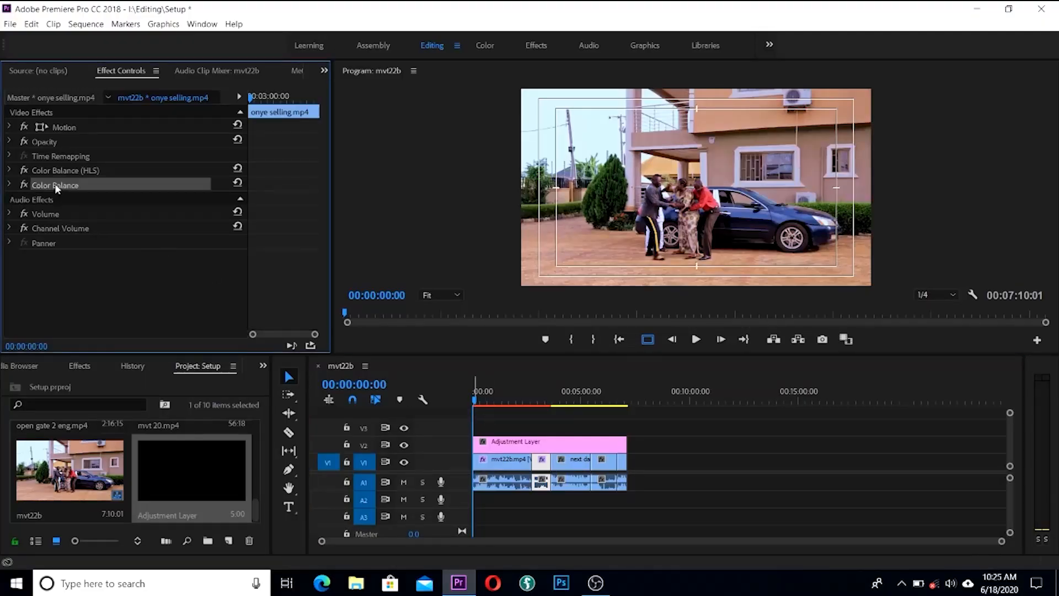
{"action": "left_click_drag", "start_coordinate": [474, 443], "coordinate": [558, 446]}
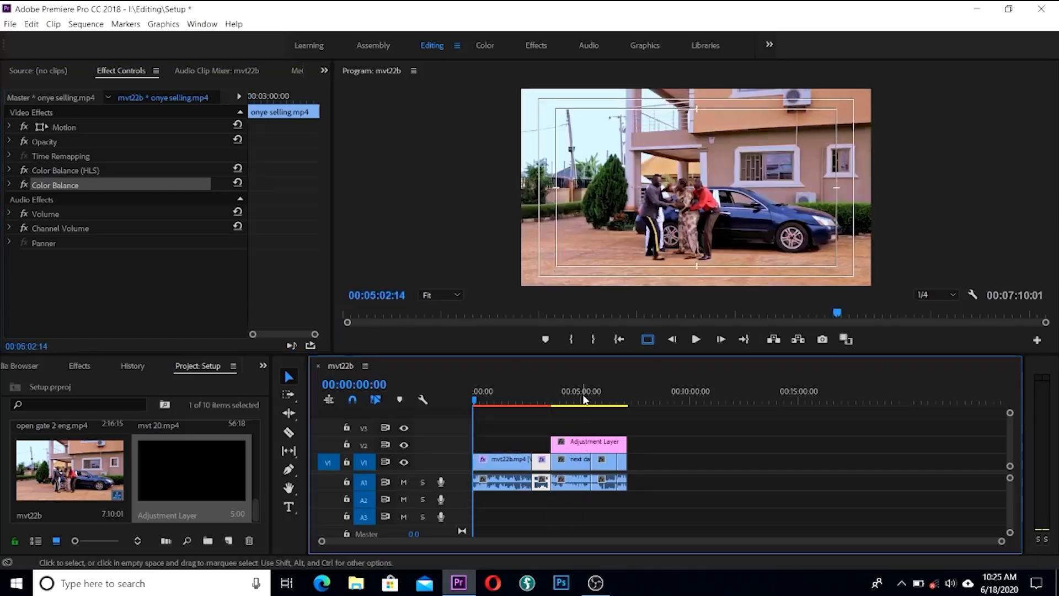
{"action": "left_click", "coordinate": [582, 398]}
Step: Paste both color balance effects onto the adjustment layer and preview the clips beneath
{"action": "left_click", "coordinate": [591, 445]}
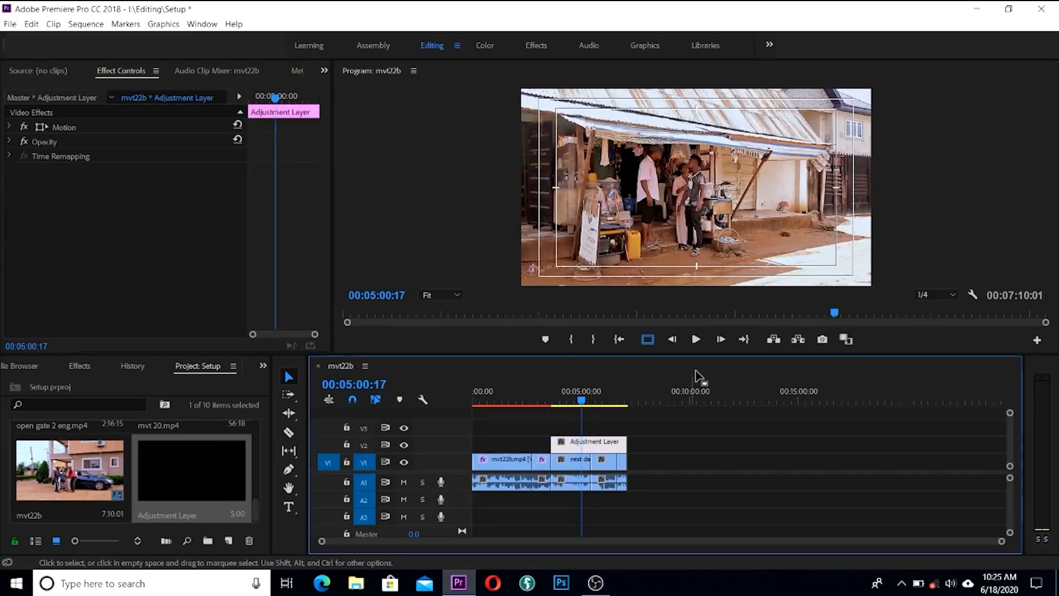
{"action": "key", "text": "ctrl+v"}
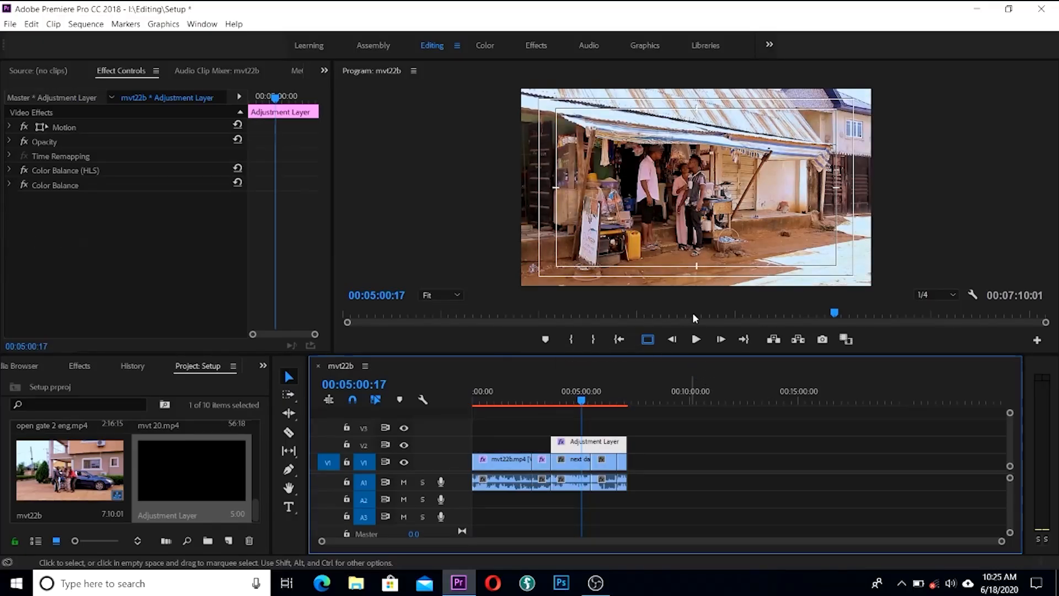
{"action": "left_click_drag", "start_coordinate": [578, 399], "coordinate": [593, 400]}
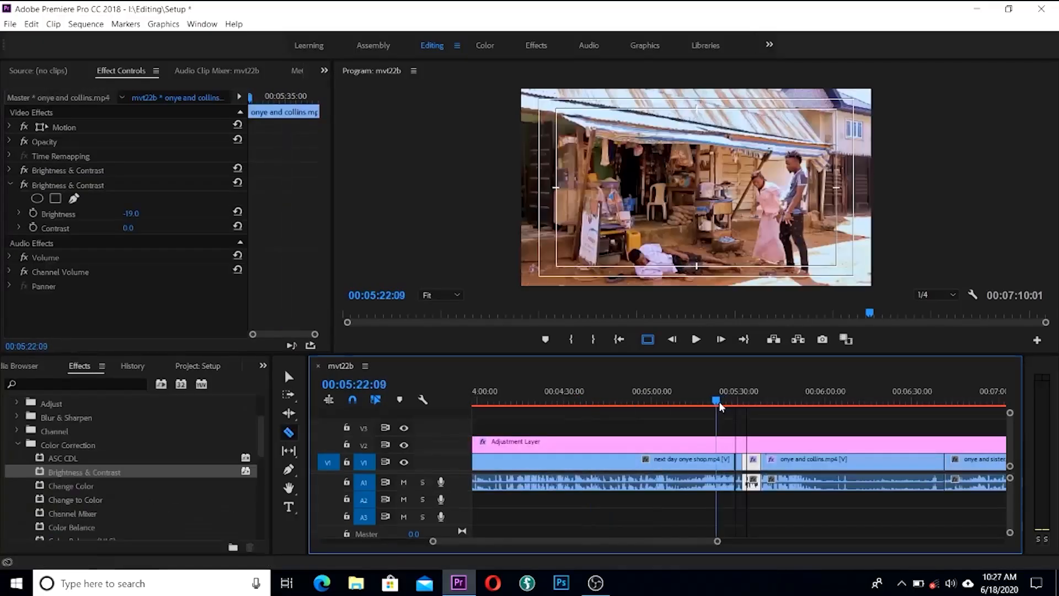
{"action": "left_click_drag", "start_coordinate": [717, 402], "coordinate": [891, 419]}
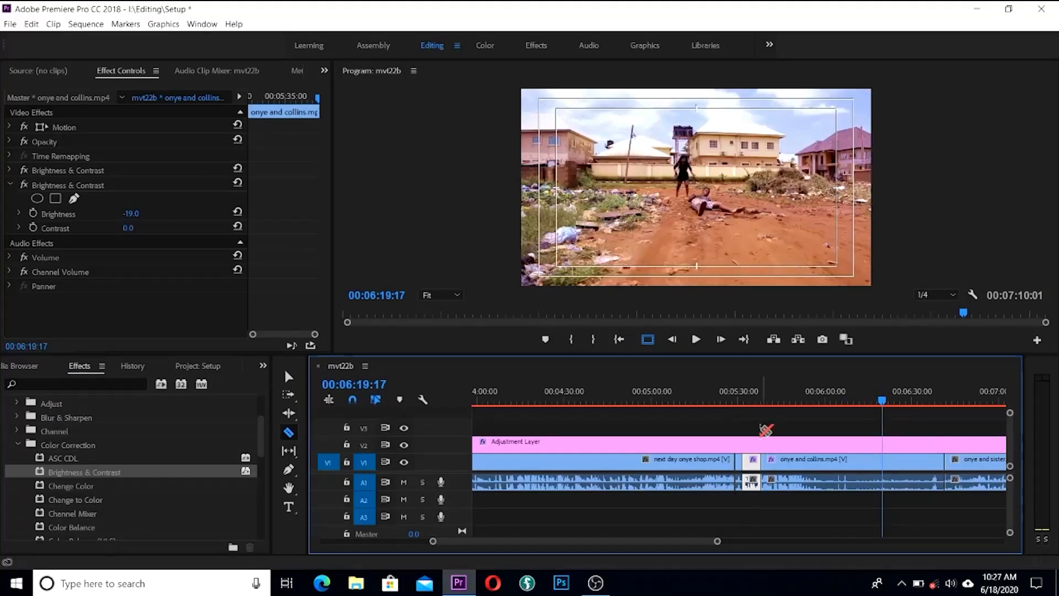
Step: Zoom the timeline to fit the sequence, move the playhead to the start, and pick the Selection tool
{"action": "key", "text": "backslash"}
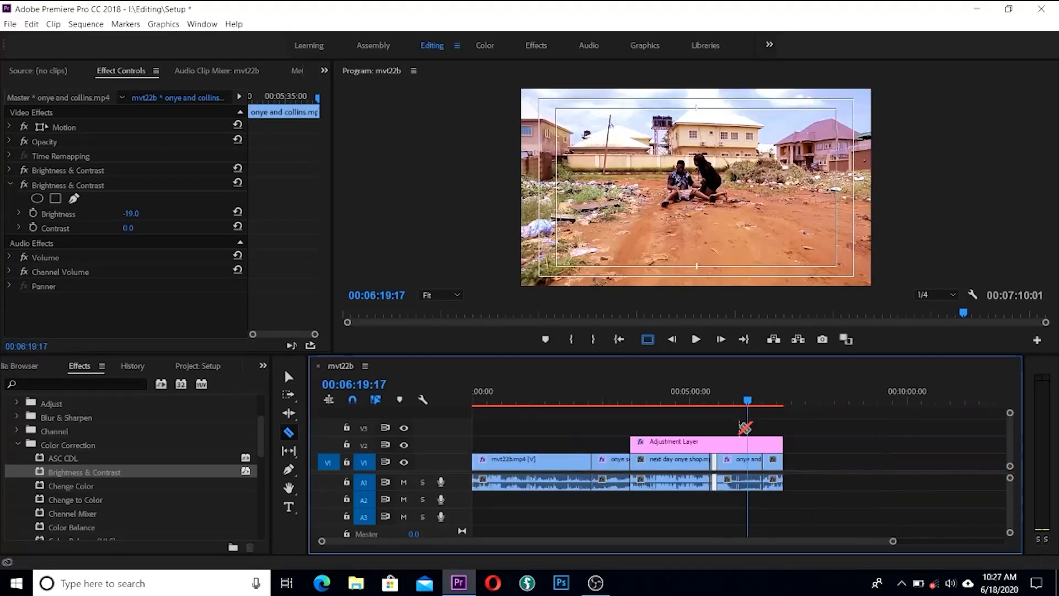
{"action": "key", "text": "Home"}
{"action": "key", "text": "v"}
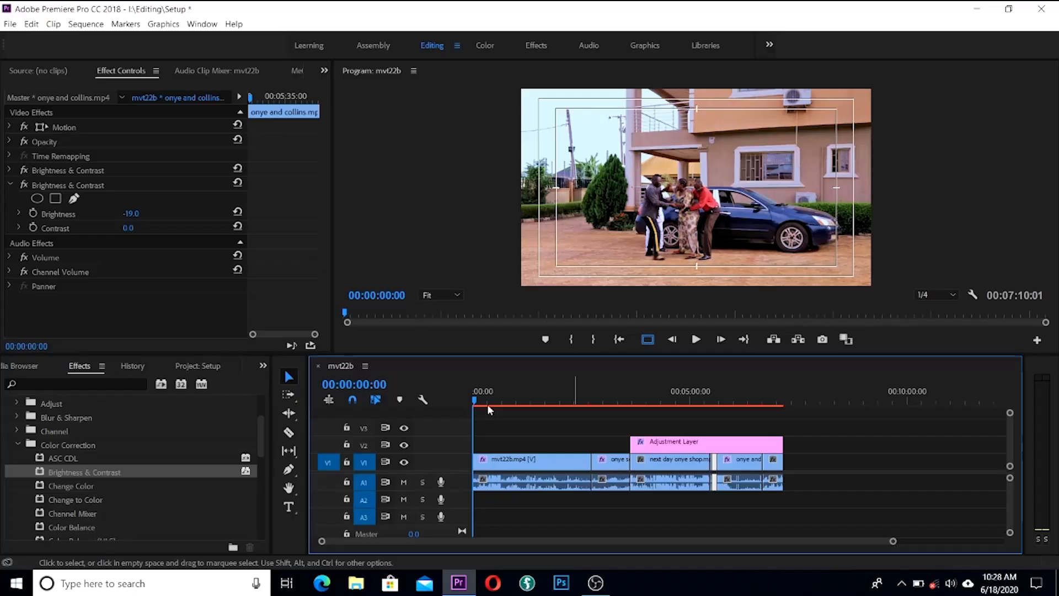
{"action": "left_click", "coordinate": [953, 298]}
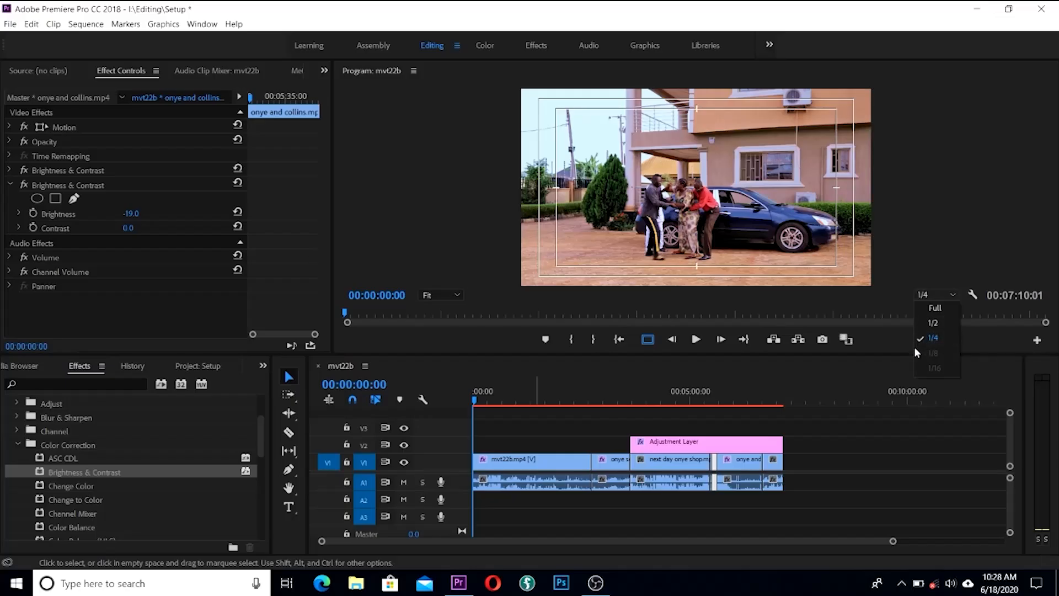
{"action": "left_click", "coordinate": [707, 424]}
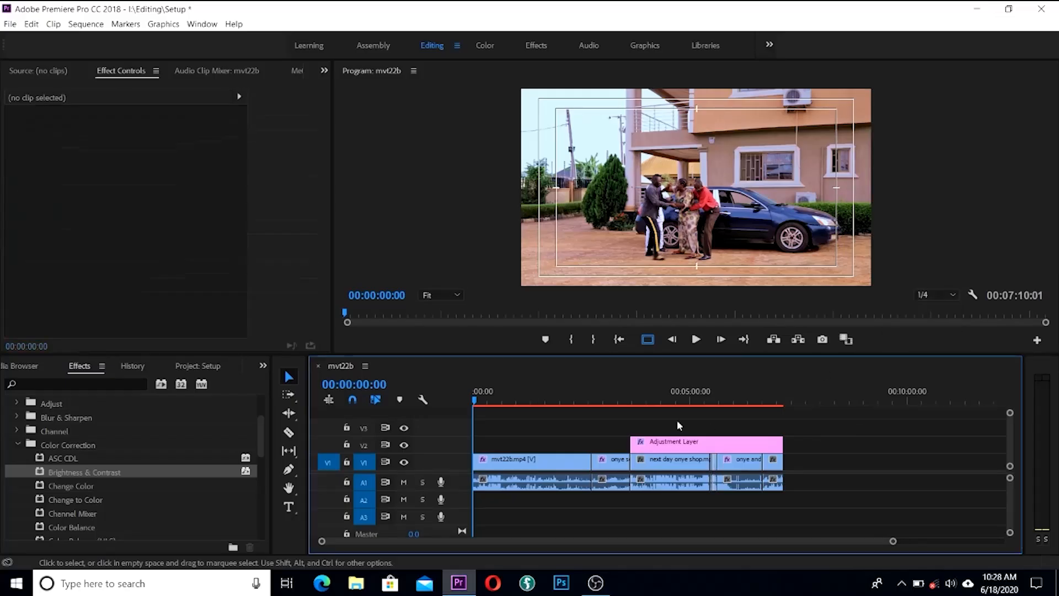
{"action": "key", "text": "space"}
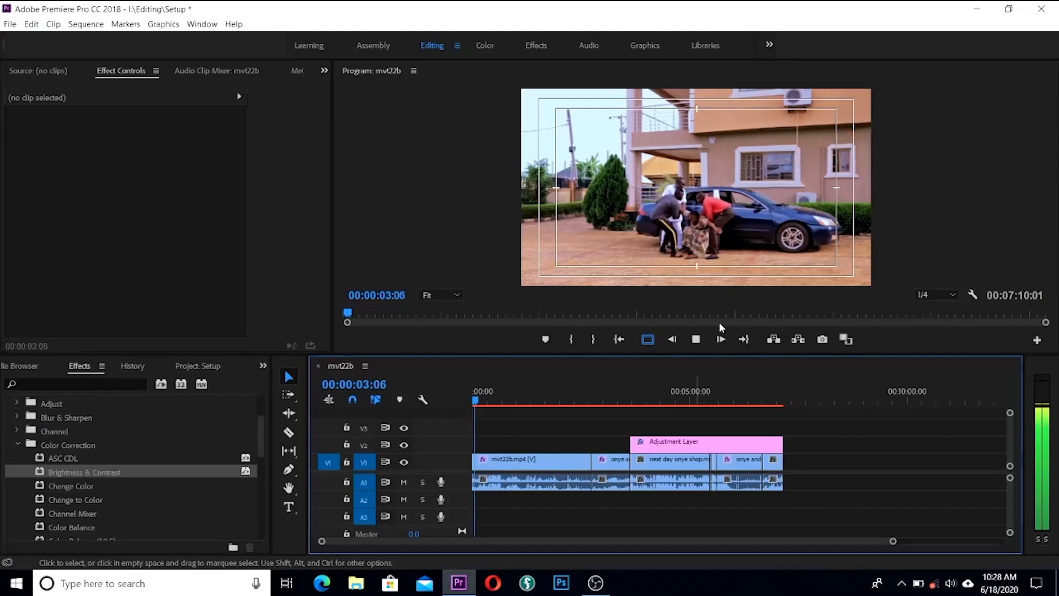
{"action": "key", "text": "space"}
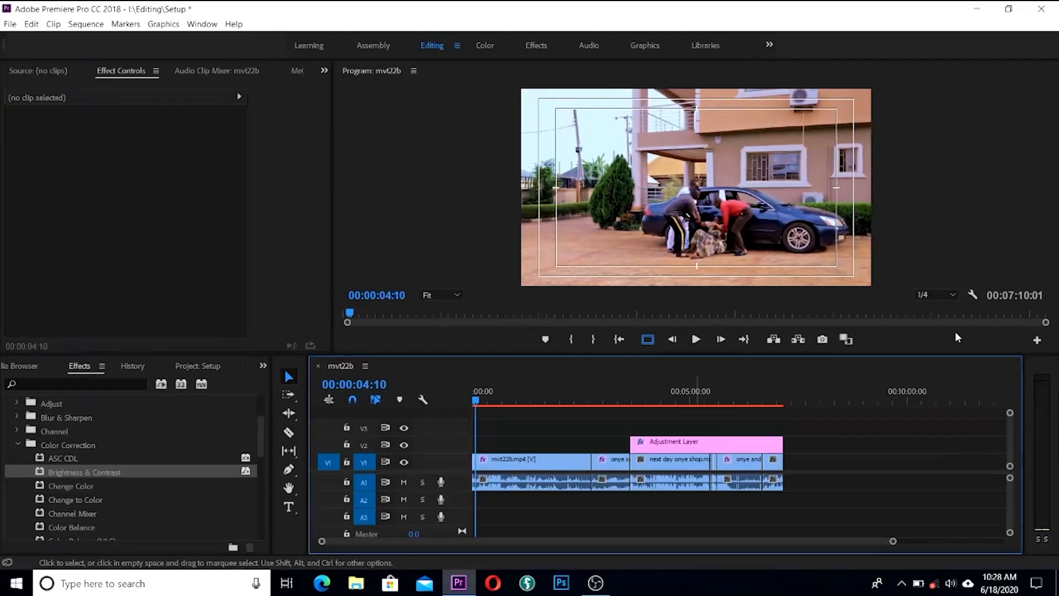
{"action": "left_click", "coordinate": [953, 295]}
{"action": "left_click", "coordinate": [936, 309]}
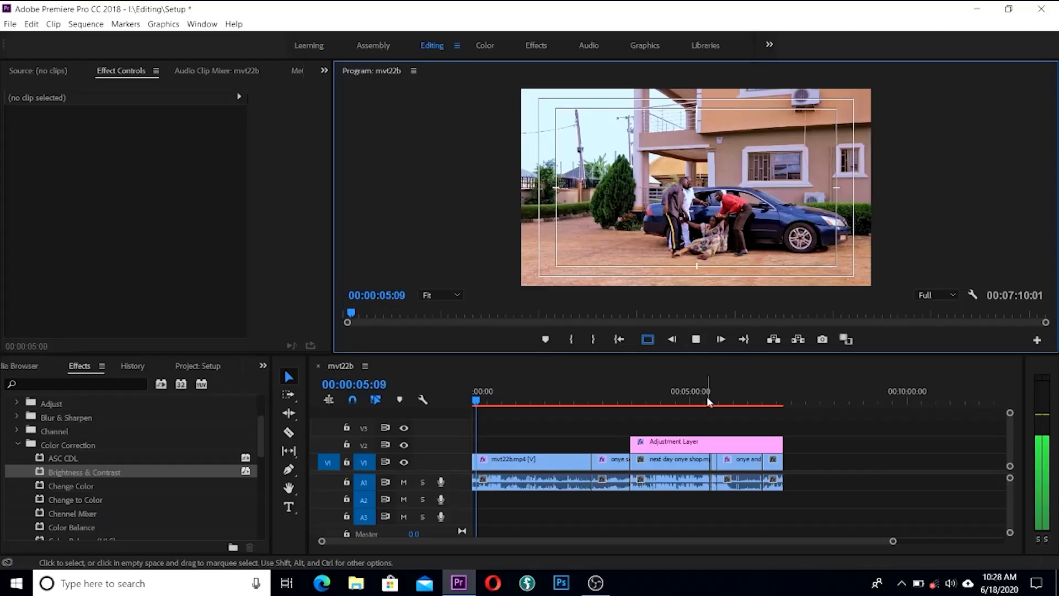
{"action": "key", "text": "space"}
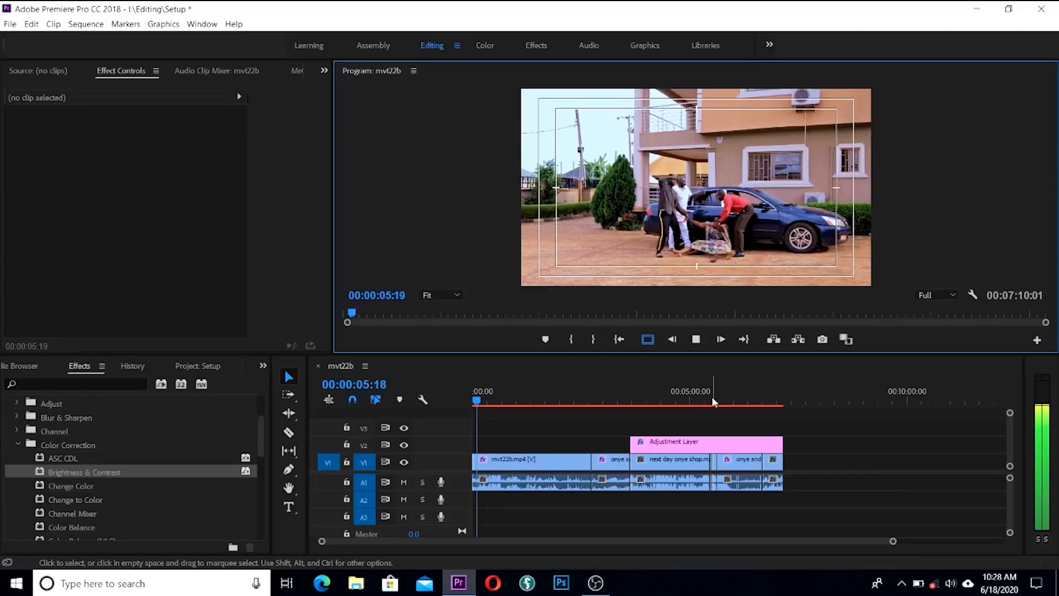
{"action": "left_click", "coordinate": [953, 296]}
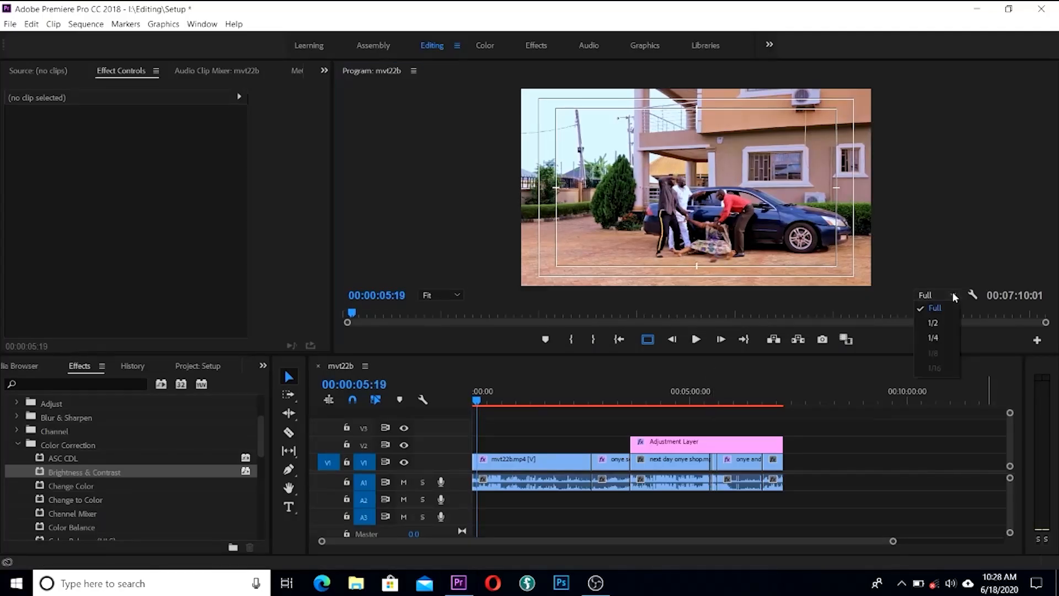
{"action": "left_click", "coordinate": [939, 341]}
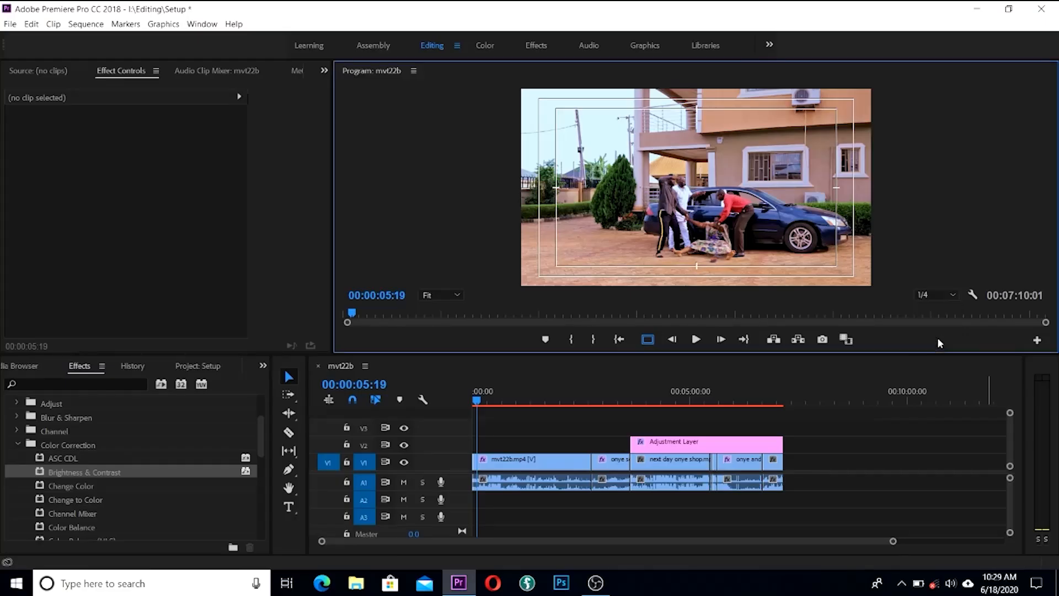
{"action": "key", "text": "space"}
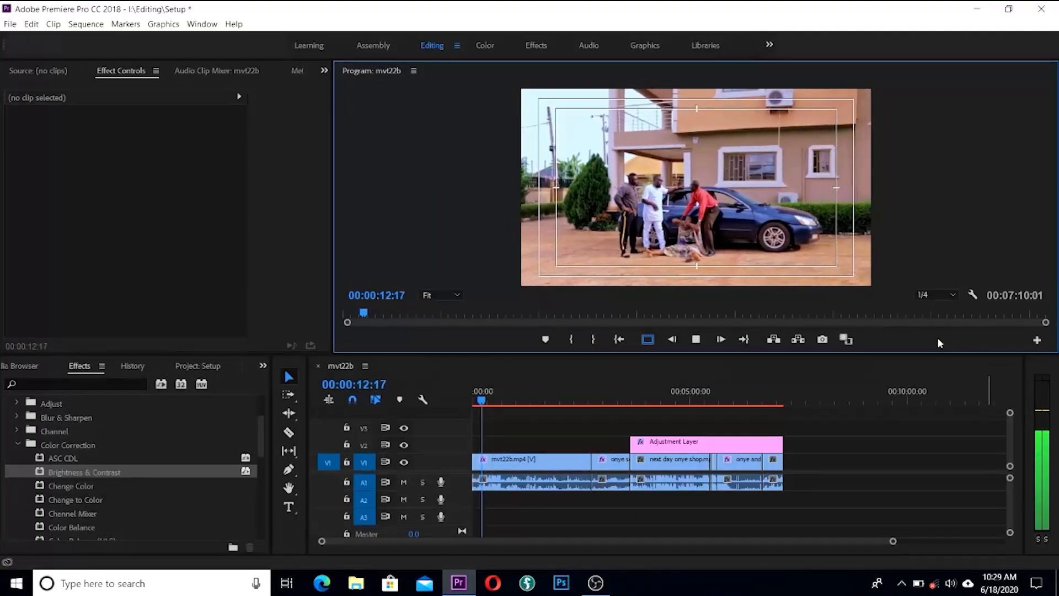
{"action": "key", "text": "space"}
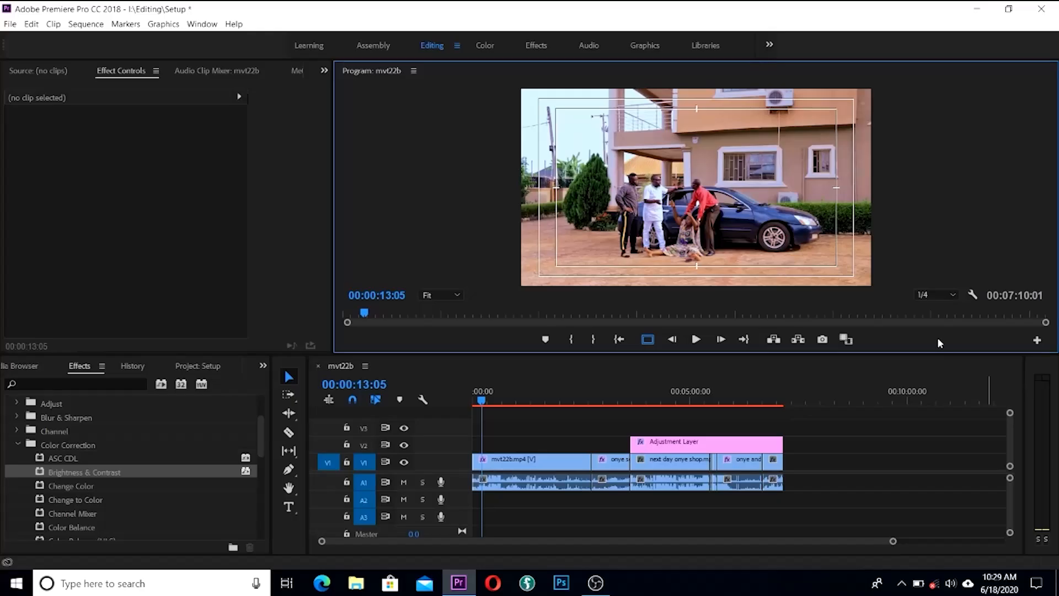
{"action": "left_click", "coordinate": [479, 399]}
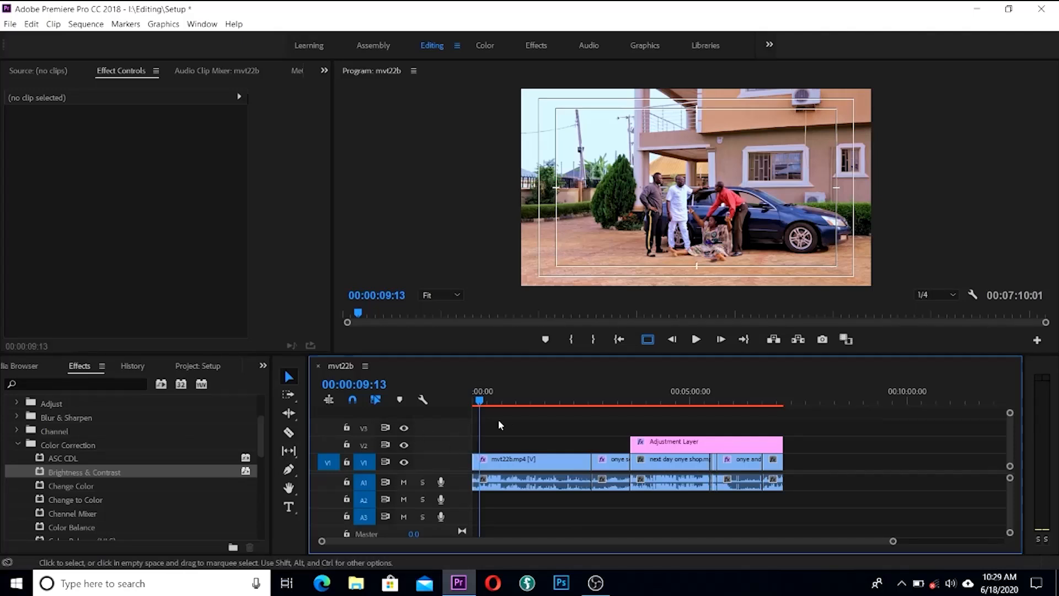
{"action": "left_click_drag", "start_coordinate": [481, 404], "coordinate": [523, 439]}
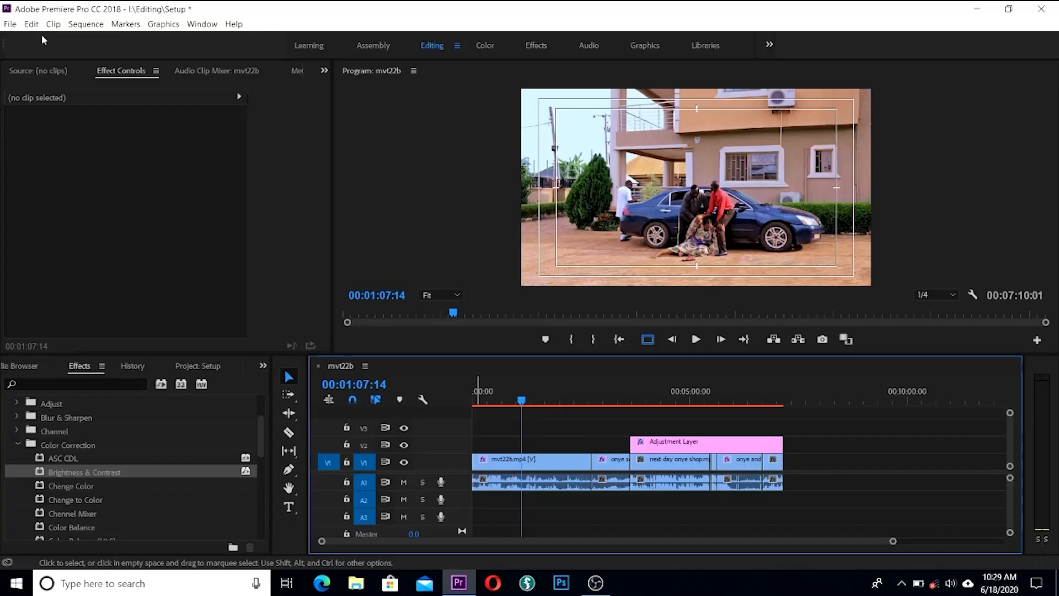
{"action": "left_click_drag", "start_coordinate": [263, 446], "coordinate": [266, 414]}
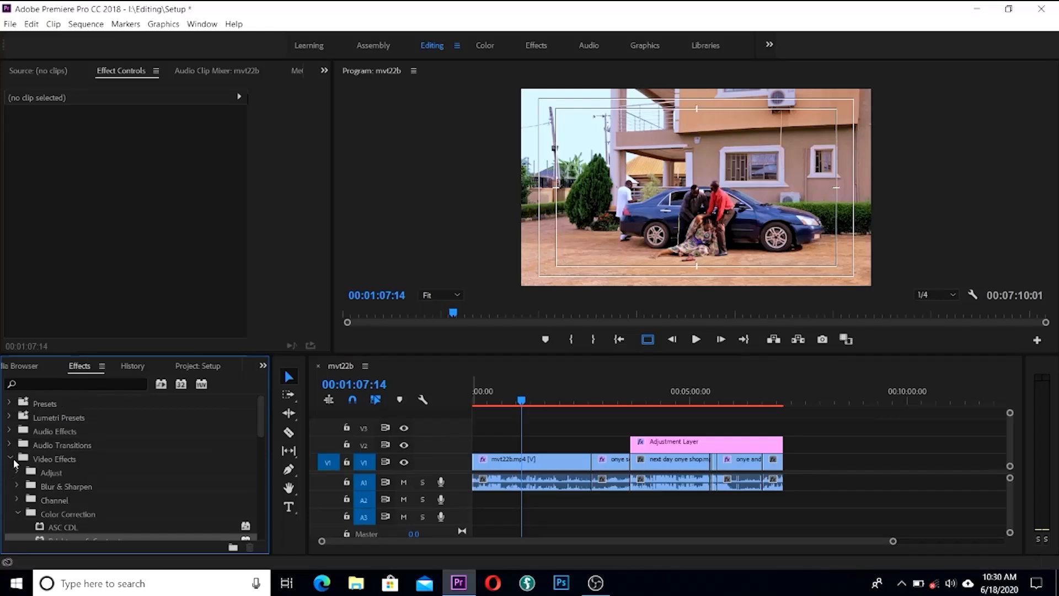
Step: Apply Cross Dissolve from Video Transitions > Dissolve to the V1 cut between the clips
{"action": "left_click", "coordinate": [11, 459]}
{"action": "left_click", "coordinate": [10, 473]}
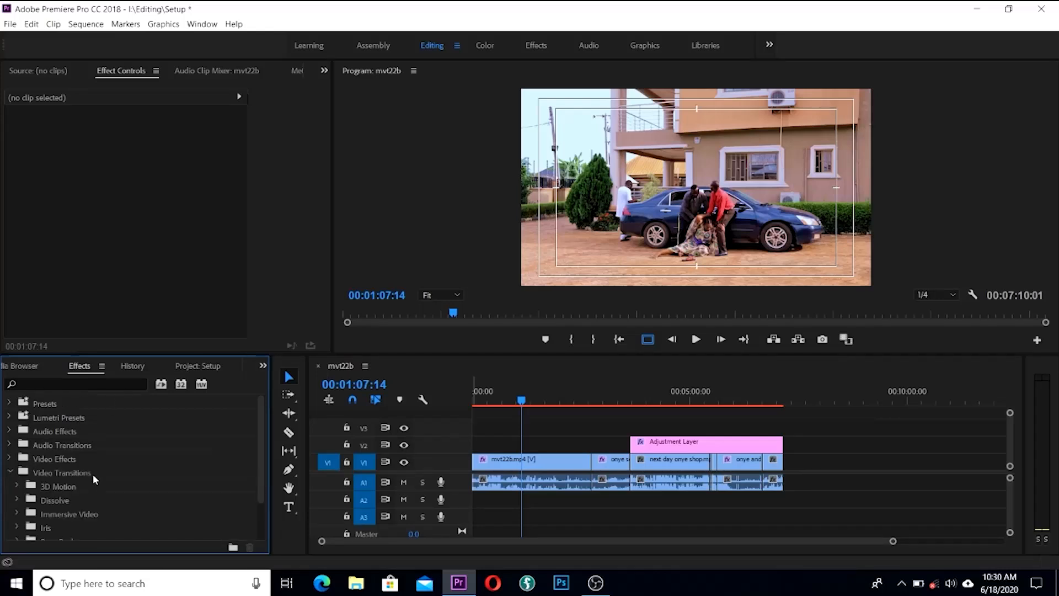
{"action": "scroll", "coordinate": [91, 477], "scroll_direction": "down", "scroll_amount": 1}
{"action": "left_click", "coordinate": [19, 472]}
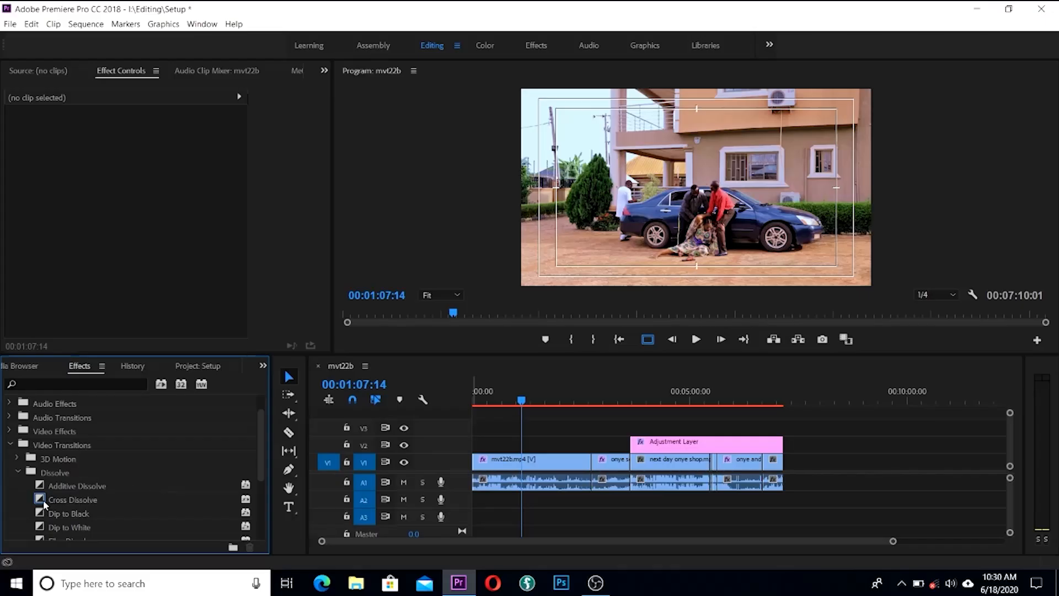
{"action": "left_click_drag", "start_coordinate": [43, 503], "coordinate": [593, 468]}
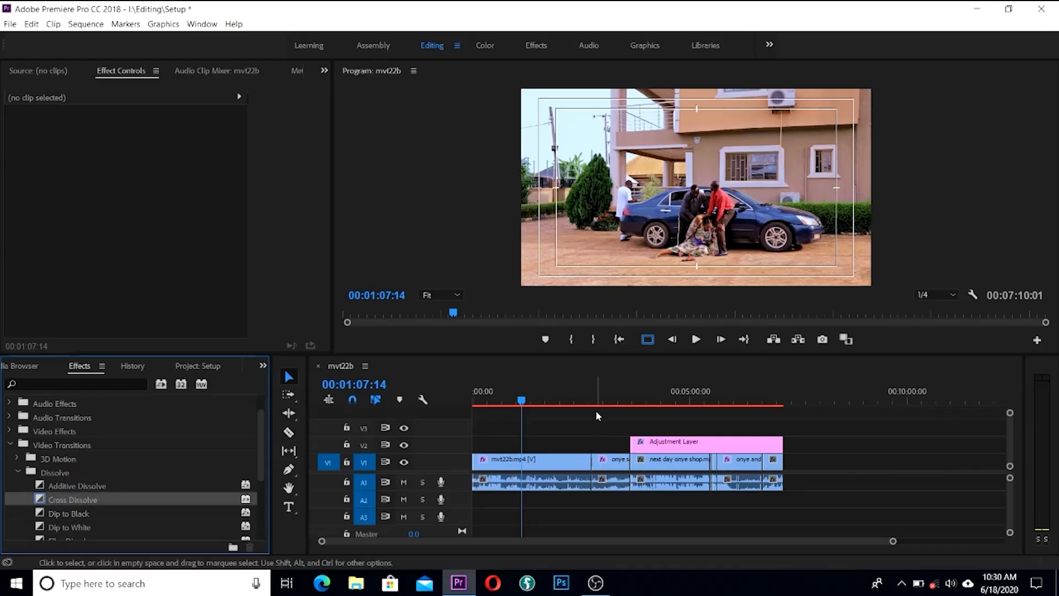
Step: Play back the new Cross Dissolve, then return the playhead to the sequence start
{"action": "left_click", "coordinate": [589, 399]}
{"action": "key", "text": "space"}
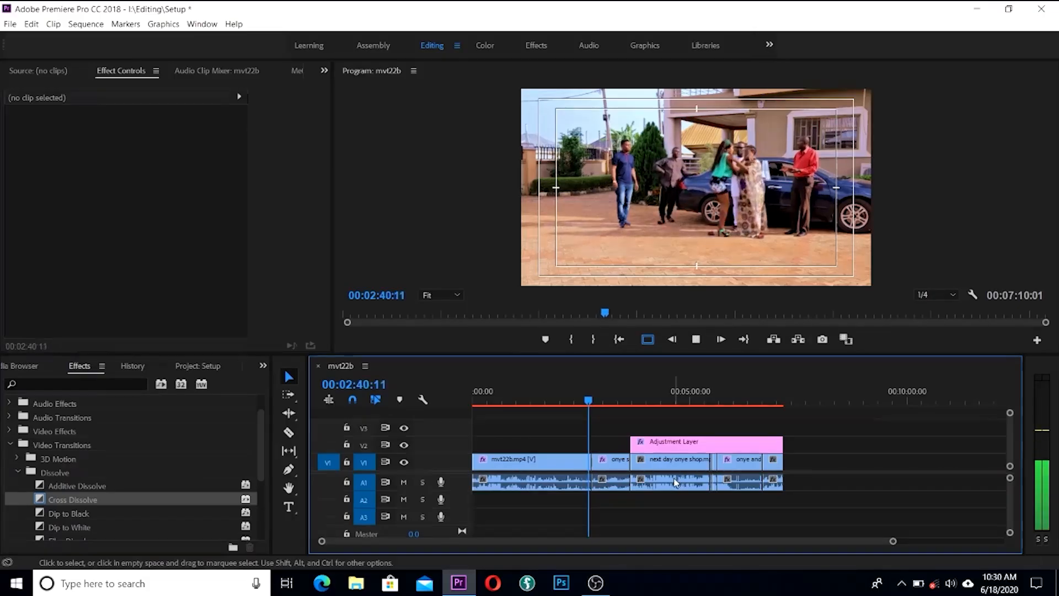
{"action": "key", "text": "="}
{"action": "key", "text": "="}
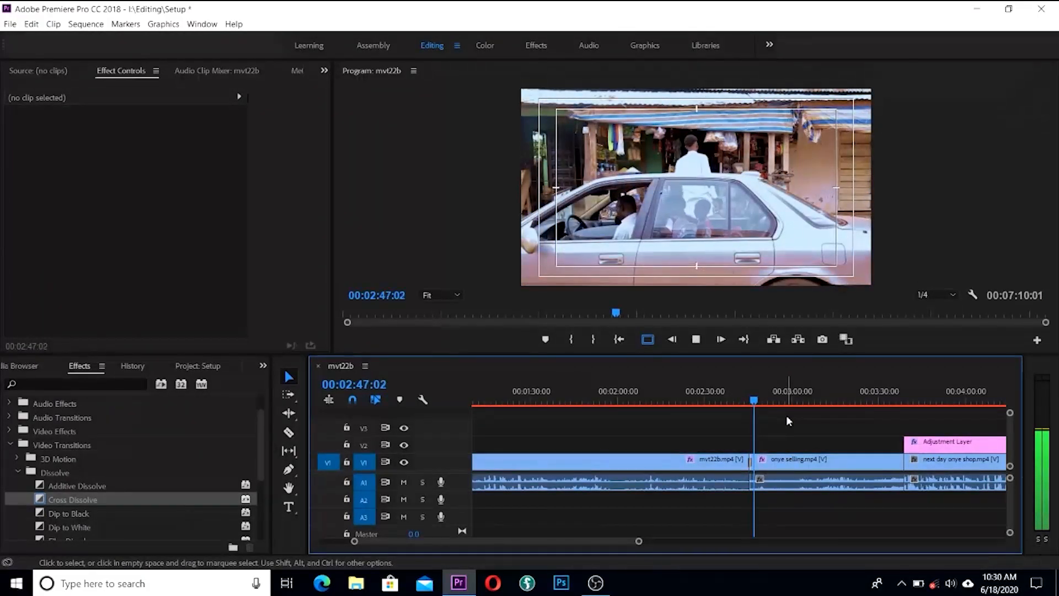
{"action": "key", "text": "space"}
{"action": "scroll", "coordinate": [834, 416], "scroll_direction": "down", "scroll_amount": 5}
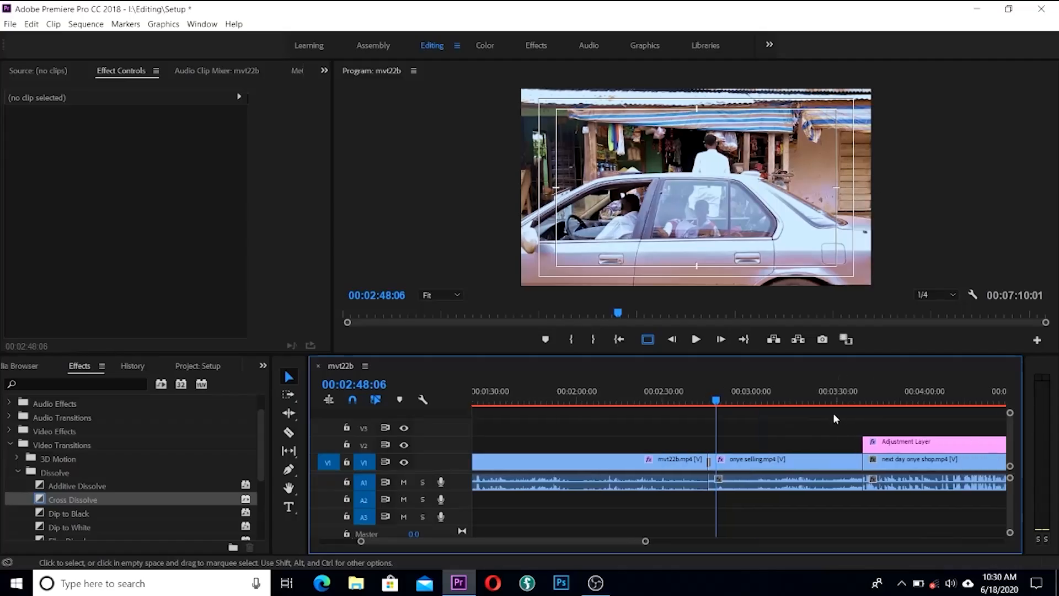
{"action": "scroll", "coordinate": [832, 423], "scroll_direction": "down", "scroll_amount": 2}
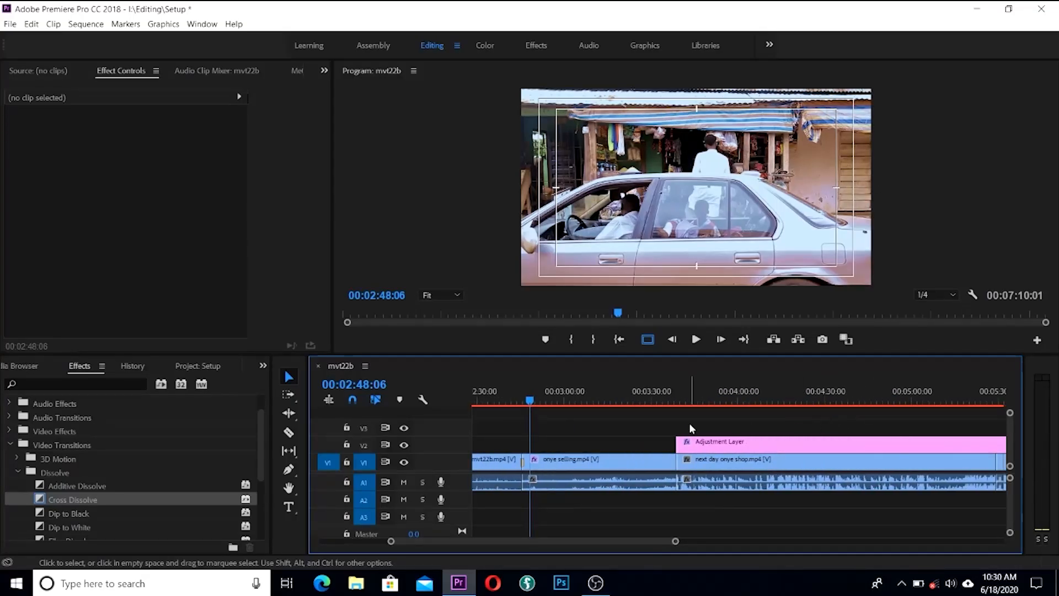
{"action": "scroll", "coordinate": [690, 424], "scroll_direction": "down", "scroll_amount": 5}
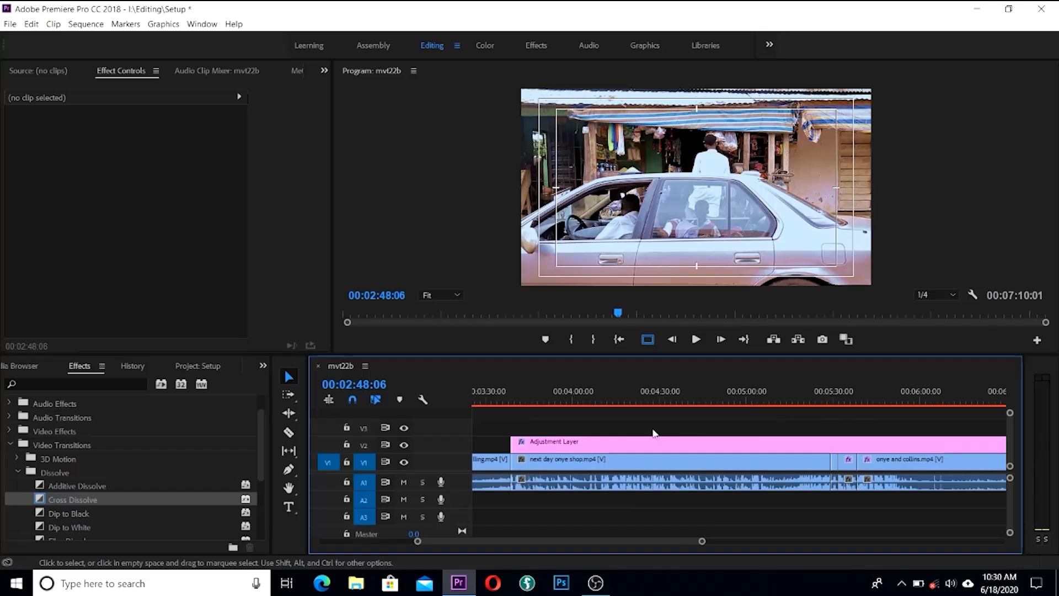
{"action": "left_click_drag", "start_coordinate": [472, 542], "coordinate": [245, 544]}
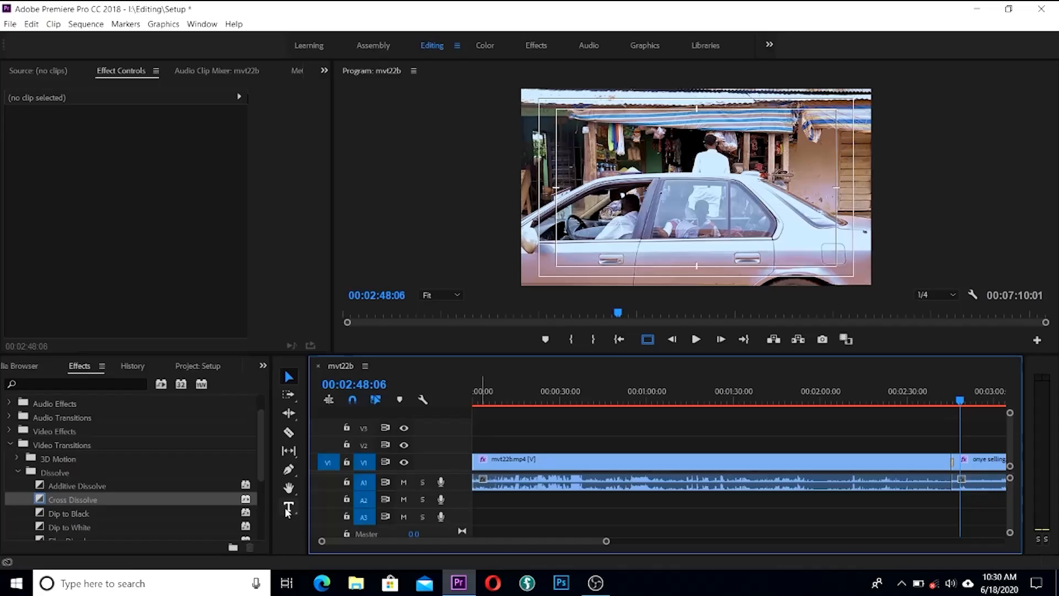
{"action": "left_click_drag", "start_coordinate": [506, 398], "coordinate": [406, 409]}
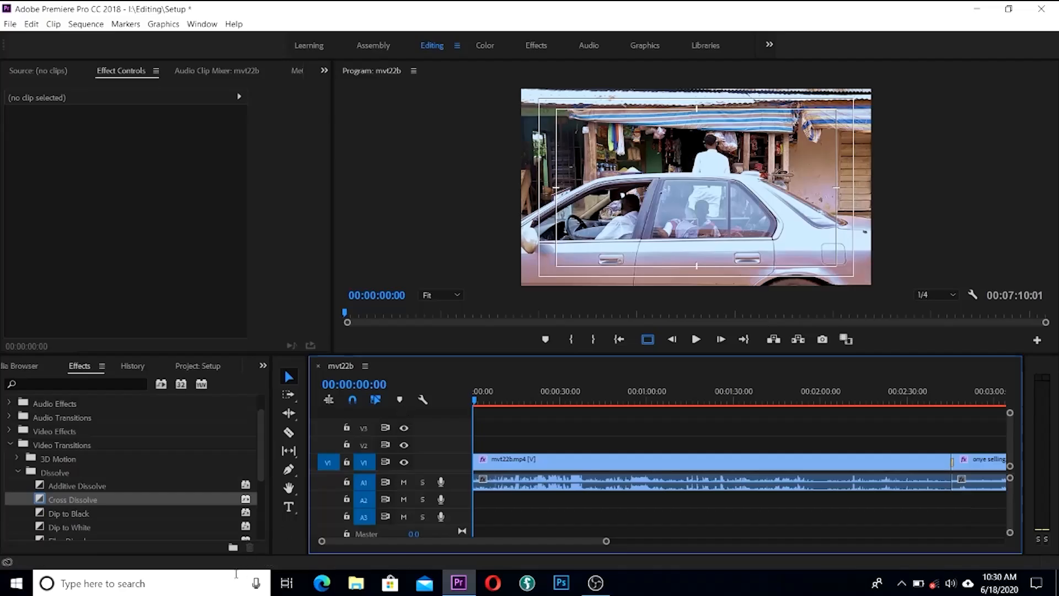
{"action": "left_click", "coordinate": [288, 508]}
Step: Type a white 'Movie' title on the Program monitor over the opening shot and scale it up
{"action": "left_click", "coordinate": [666, 176]}
{"action": "left_click", "coordinate": [637, 46]}
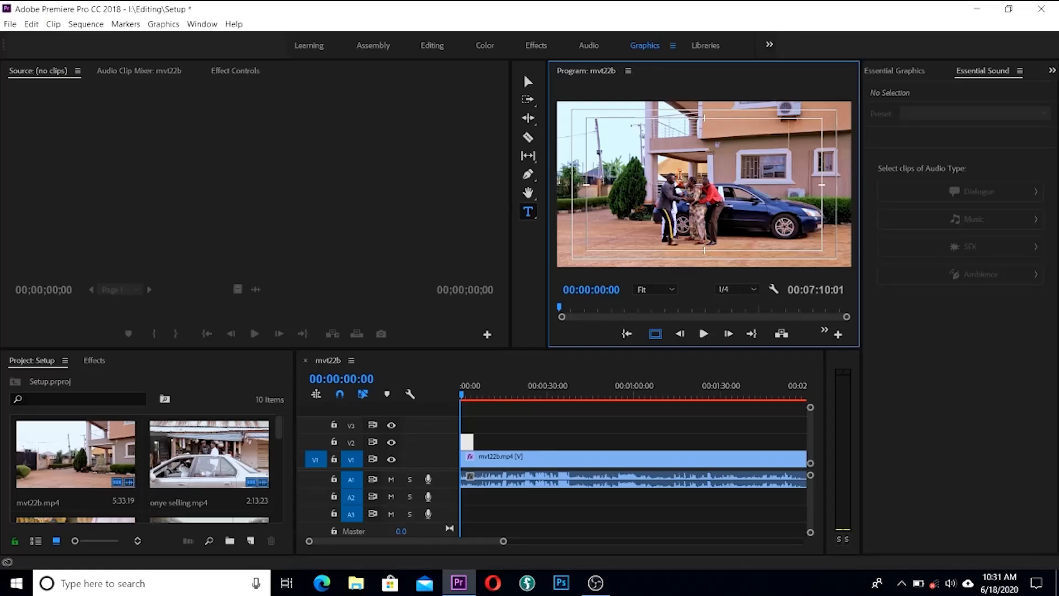
{"action": "type", "text": "ovie"}
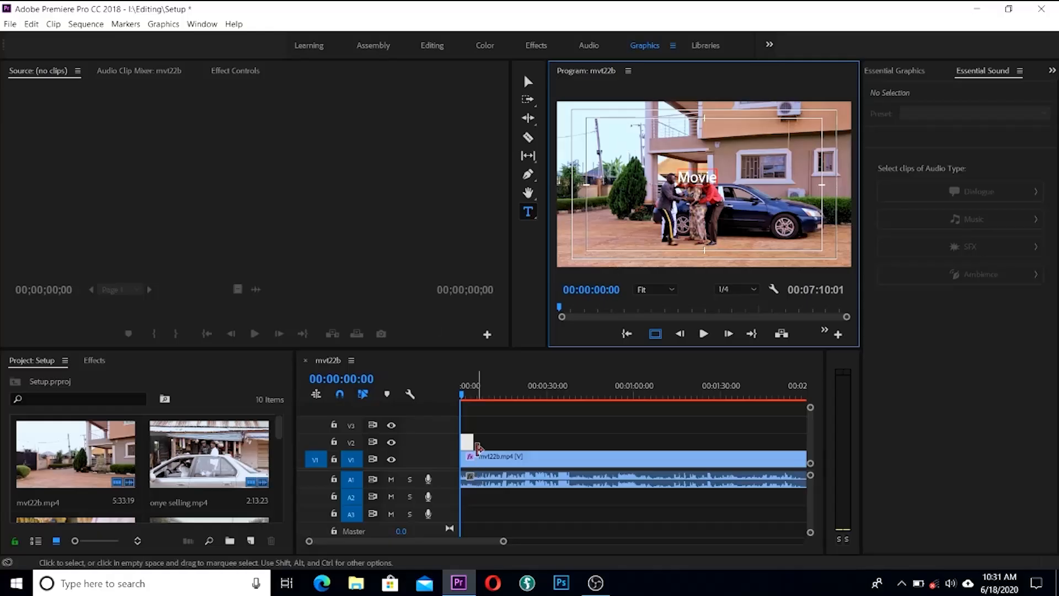
{"action": "left_click_drag", "start_coordinate": [462, 394], "coordinate": [463, 395]}
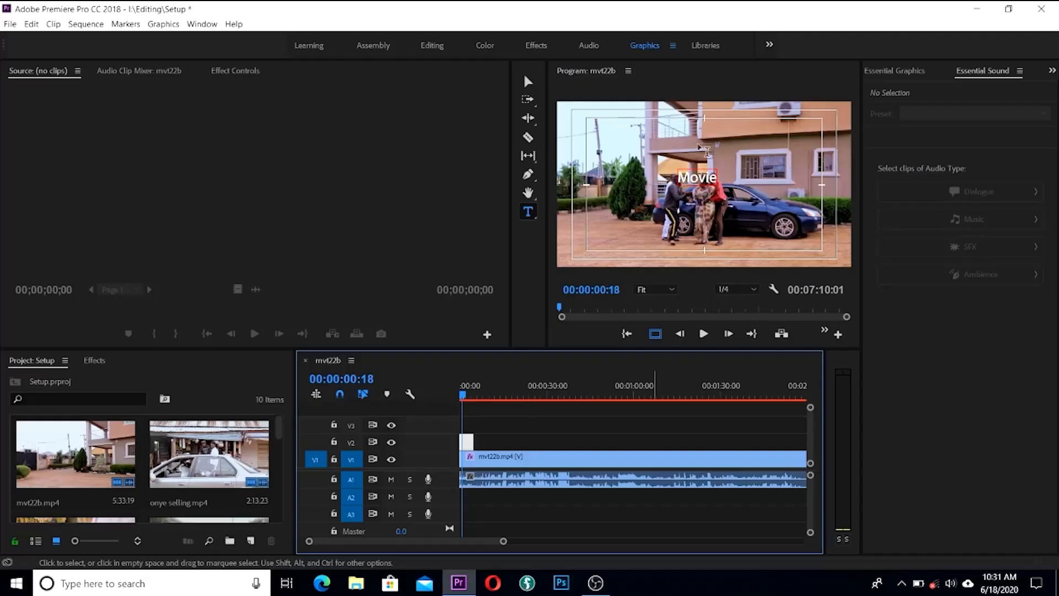
{"action": "left_click", "coordinate": [528, 82]}
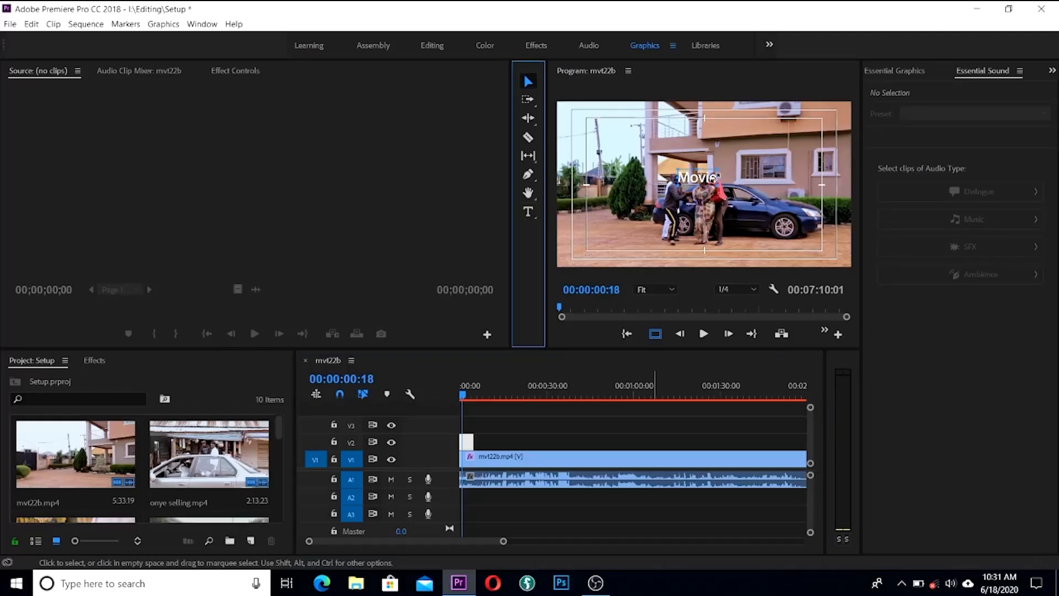
{"action": "left_click_drag", "start_coordinate": [726, 177], "coordinate": [683, 181]}
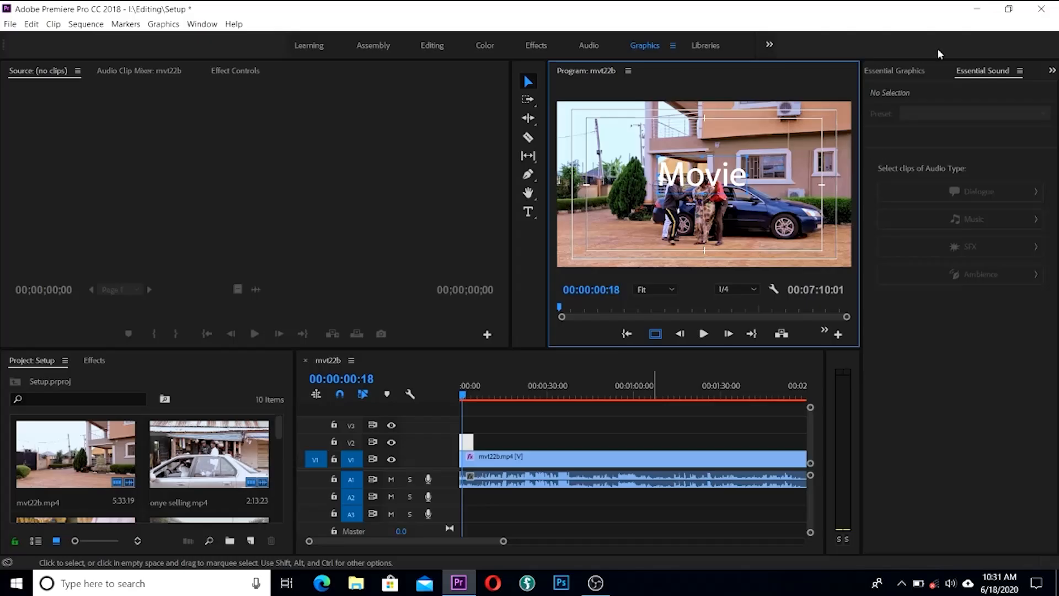
Step: Centre the Movie title horizontally and vertically and set its scale to 245 in Essential Graphics
{"action": "left_click", "coordinate": [899, 70]}
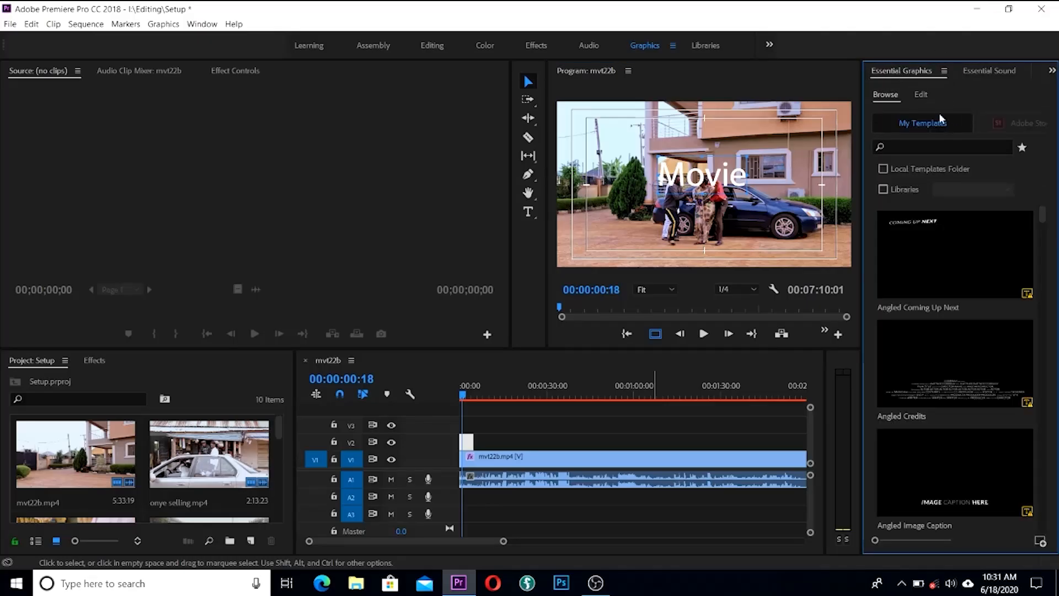
{"action": "left_click", "coordinate": [922, 95]}
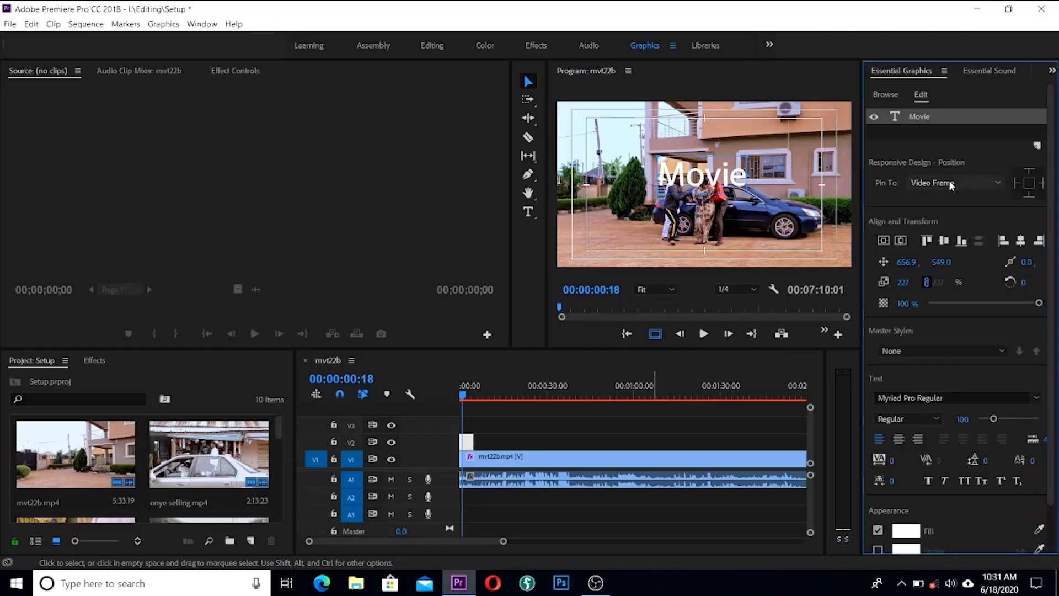
{"action": "left_click", "coordinate": [901, 243]}
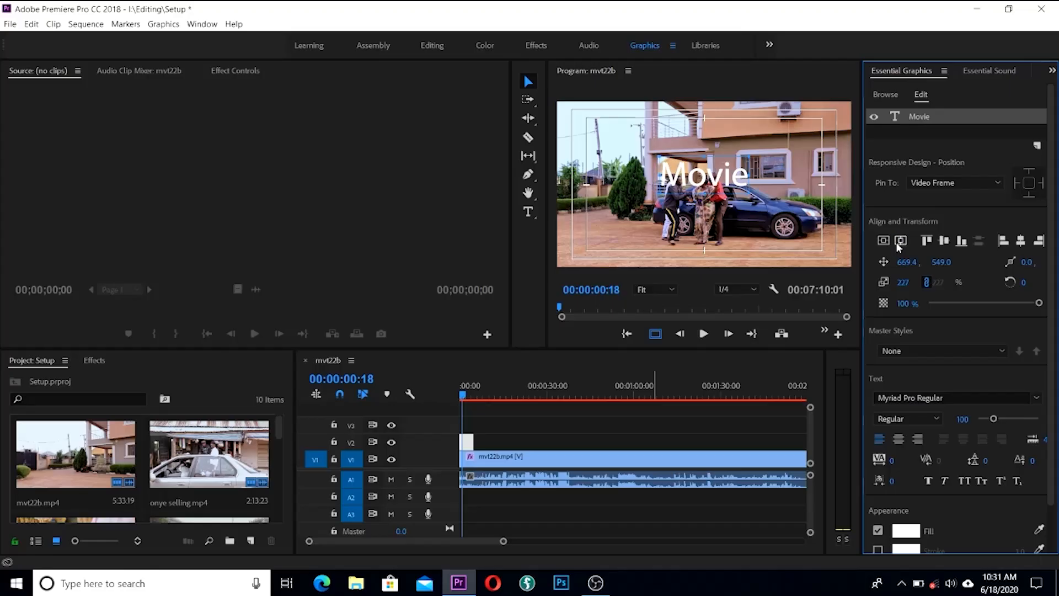
{"action": "left_click", "coordinate": [889, 242]}
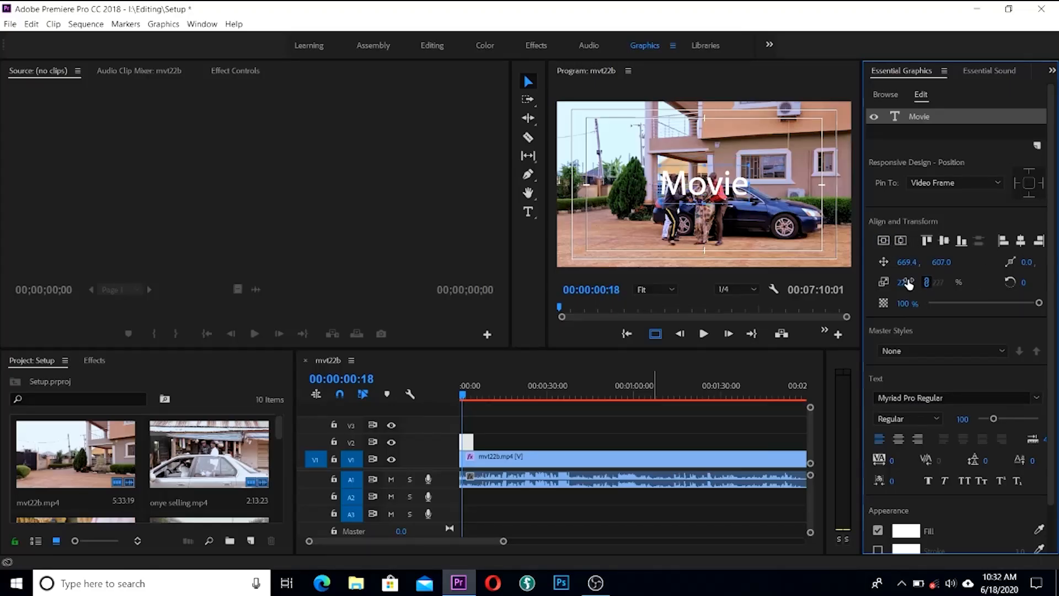
{"action": "left_click_drag", "start_coordinate": [903, 282], "coordinate": [946, 278]}
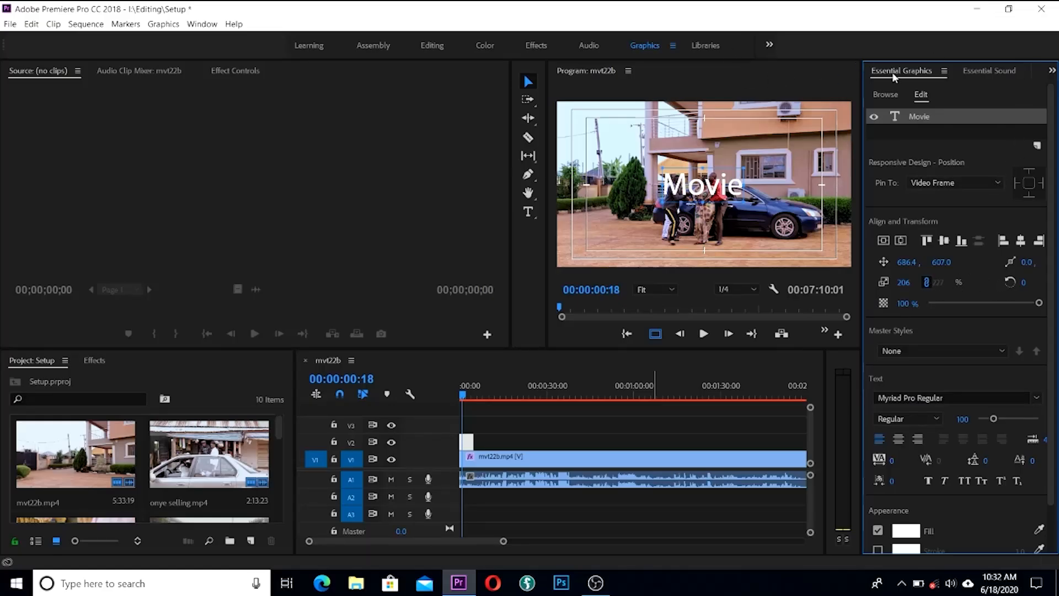
Step: Close the Essential Graphics and Essential Sound panels and return to the Editing workspace
{"action": "left_click", "coordinate": [944, 72]}
{"action": "left_click", "coordinate": [825, 73]}
{"action": "left_click", "coordinate": [936, 73]}
{"action": "left_click", "coordinate": [882, 74]}
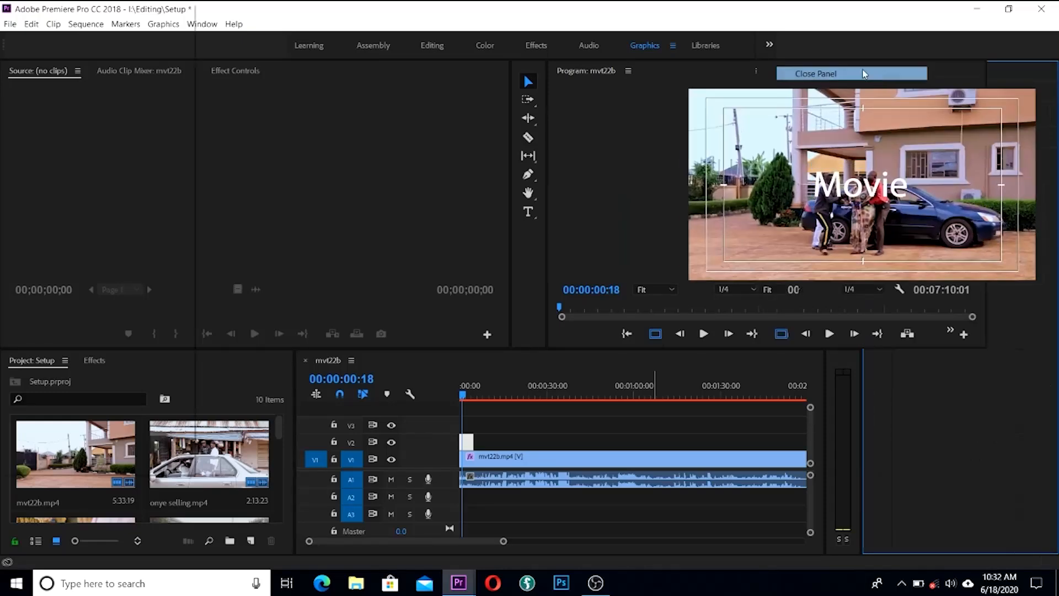
{"action": "left_click", "coordinate": [434, 48]}
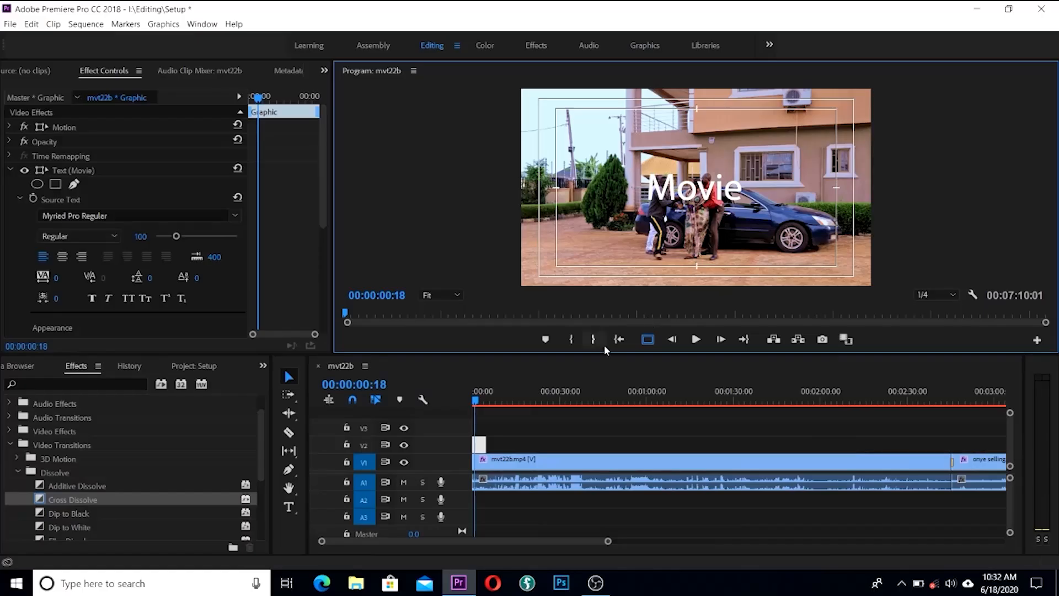
{"action": "mouse_move", "coordinate": [475, 402]}
{"action": "left_mouse_down"}
{"action": "mouse_move", "coordinate": [511, 407]}
{"action": "mouse_move", "coordinate": [493, 410]}
{"action": "left_mouse_up"}
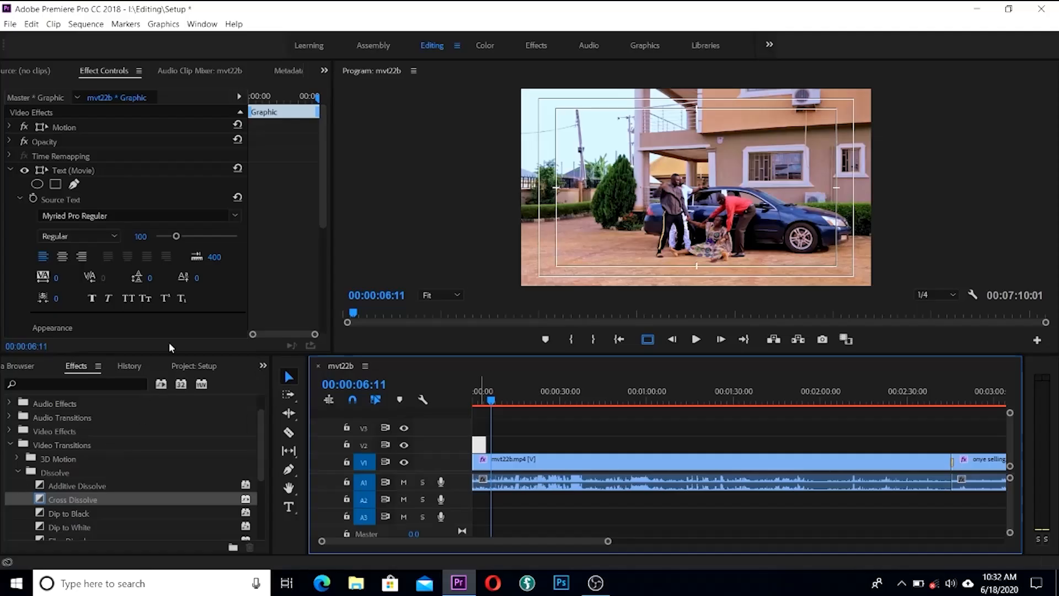
Step: Create a 1920×1080, 25 fps legacy title named Title 01 via File > New > Legacy Title
{"action": "left_click", "coordinate": [8, 24]}
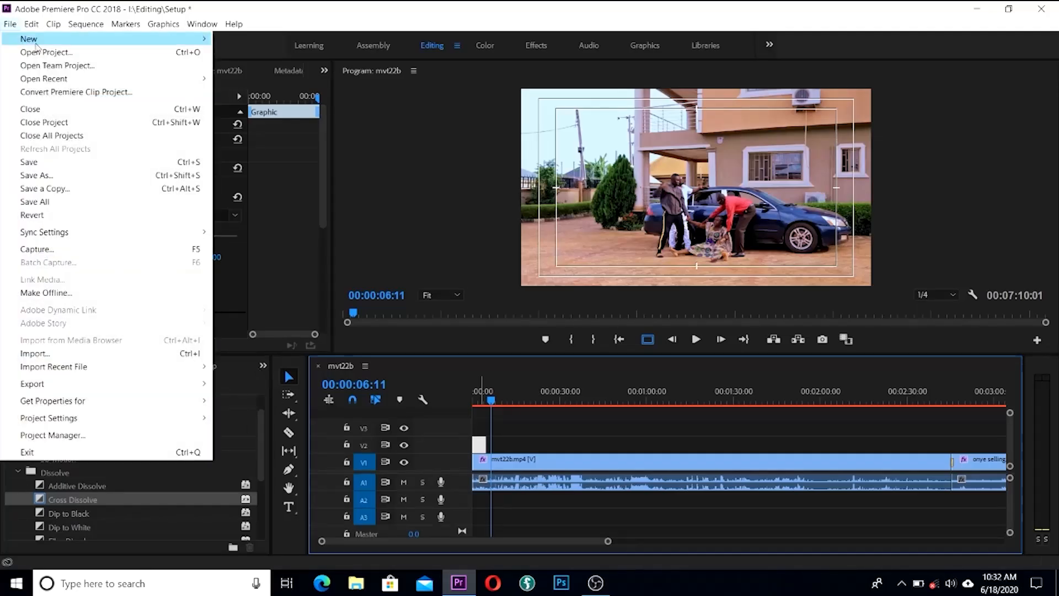
{"action": "mouse_move", "coordinate": [67, 41]}
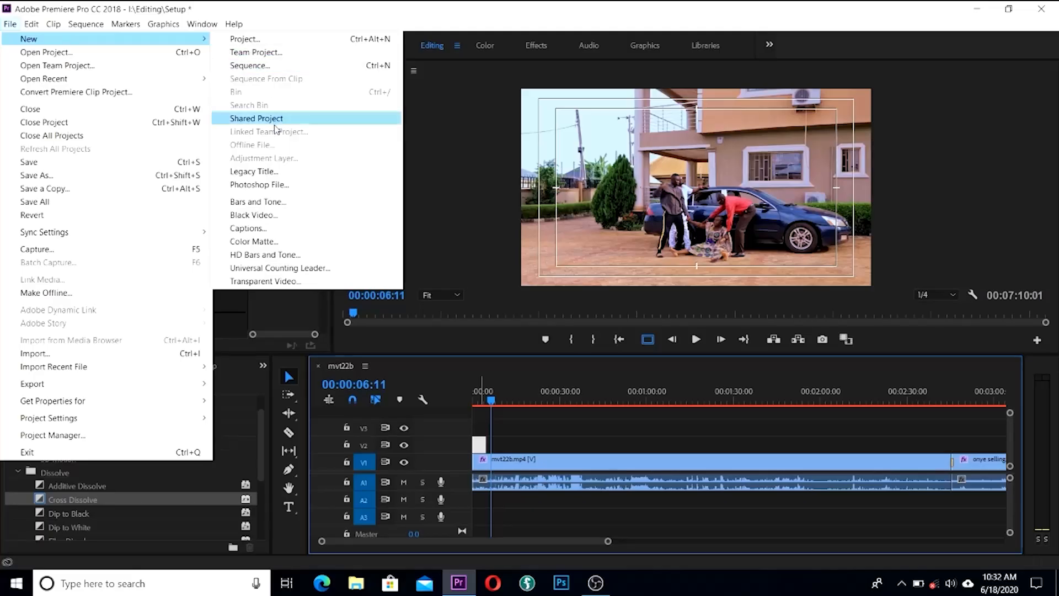
{"action": "left_click", "coordinate": [276, 172]}
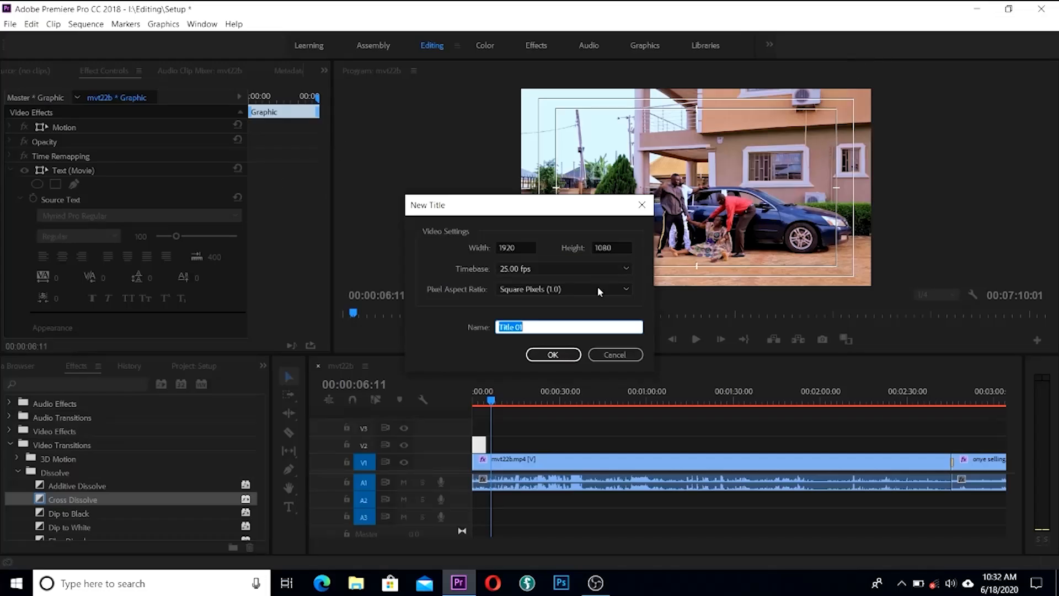
{"action": "left_click", "coordinate": [554, 355]}
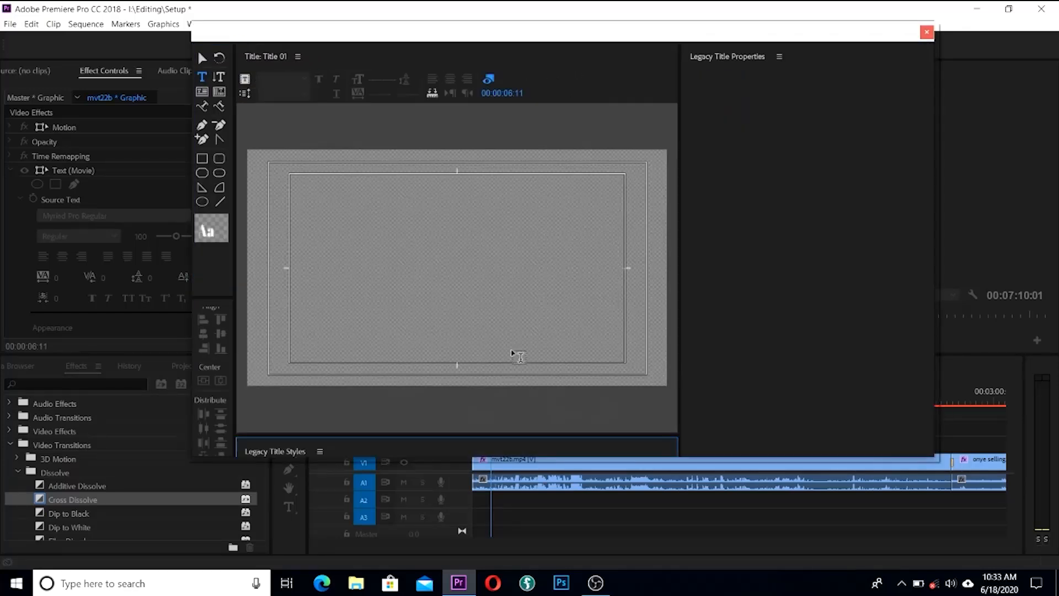
Step: Type 'Edit' in Abril Fatface on the title canvas and stretch it wider
{"action": "left_click", "coordinate": [428, 262]}
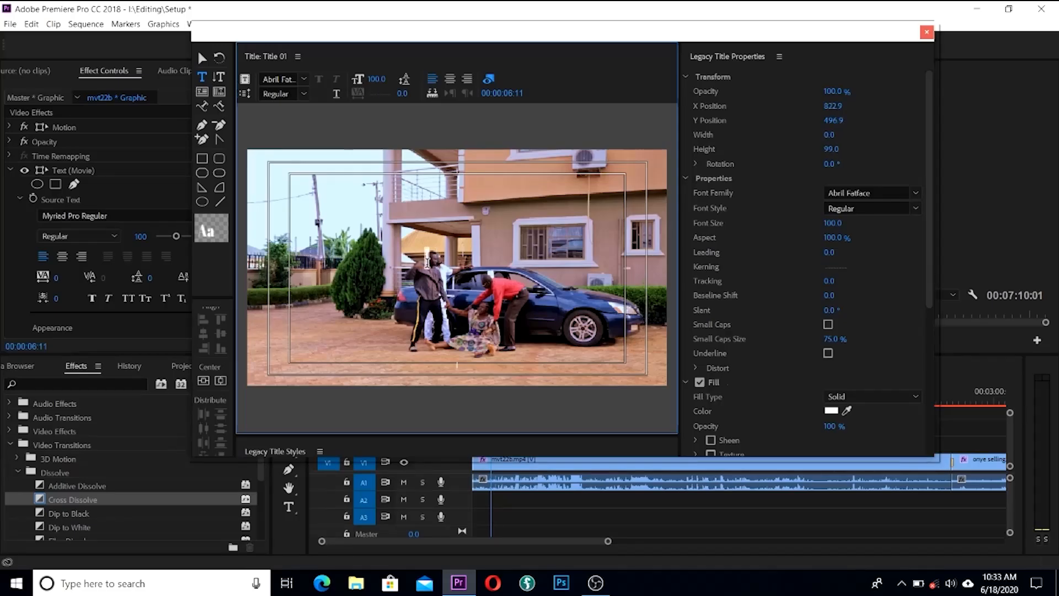
{"action": "type", "text": "E"}
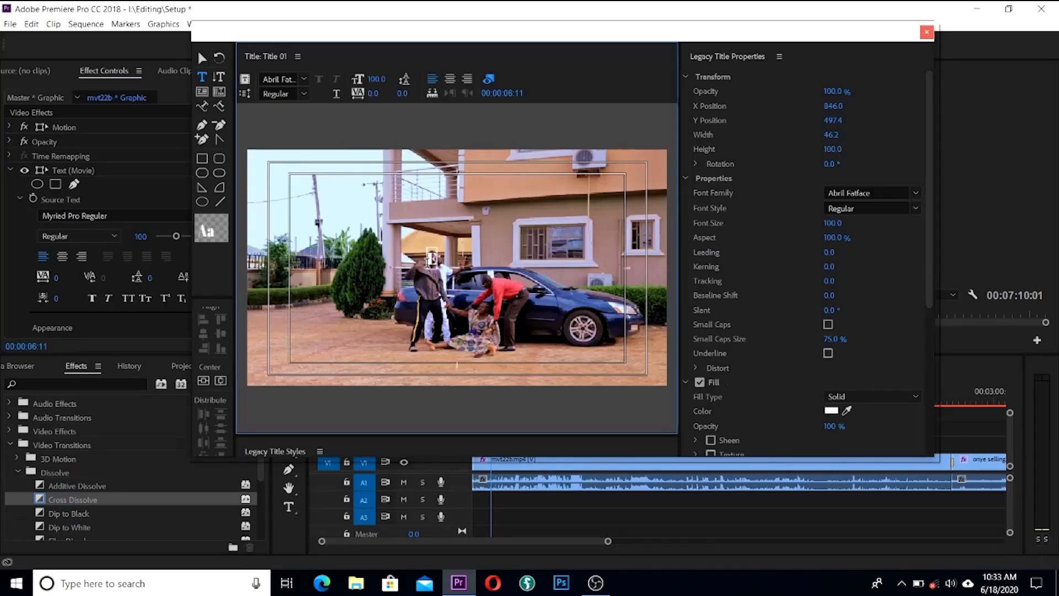
{"action": "type", "text": "dit"}
{"action": "left_click", "coordinate": [200, 57]}
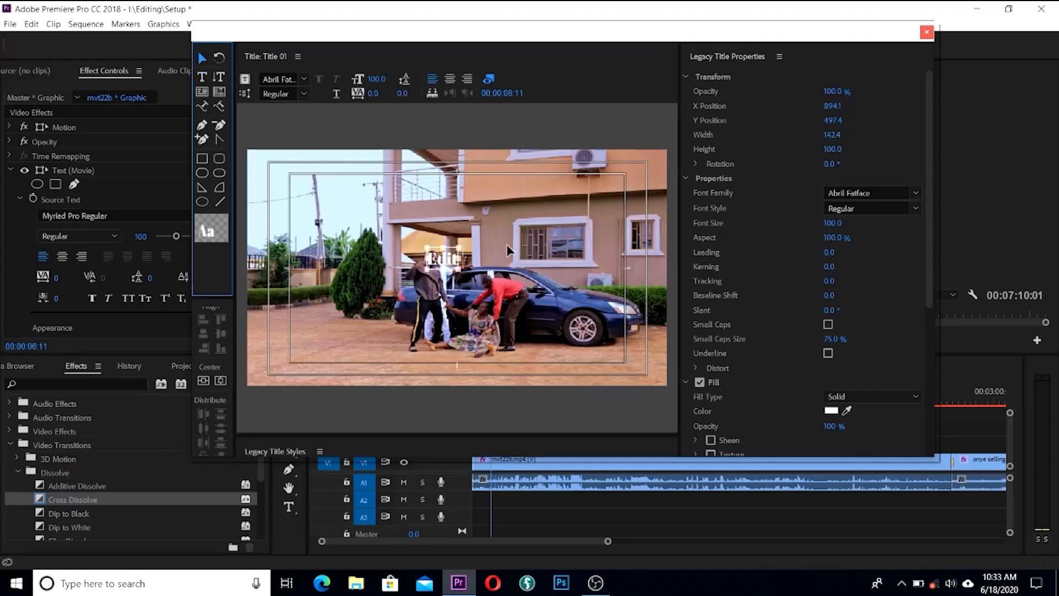
{"action": "mouse_move", "coordinate": [461, 256]}
{"action": "left_mouse_down"}
{"action": "mouse_move", "coordinate": [518, 257]}
{"action": "mouse_move", "coordinate": [468, 289]}
{"action": "mouse_move", "coordinate": [465, 268]}
{"action": "left_mouse_up"}
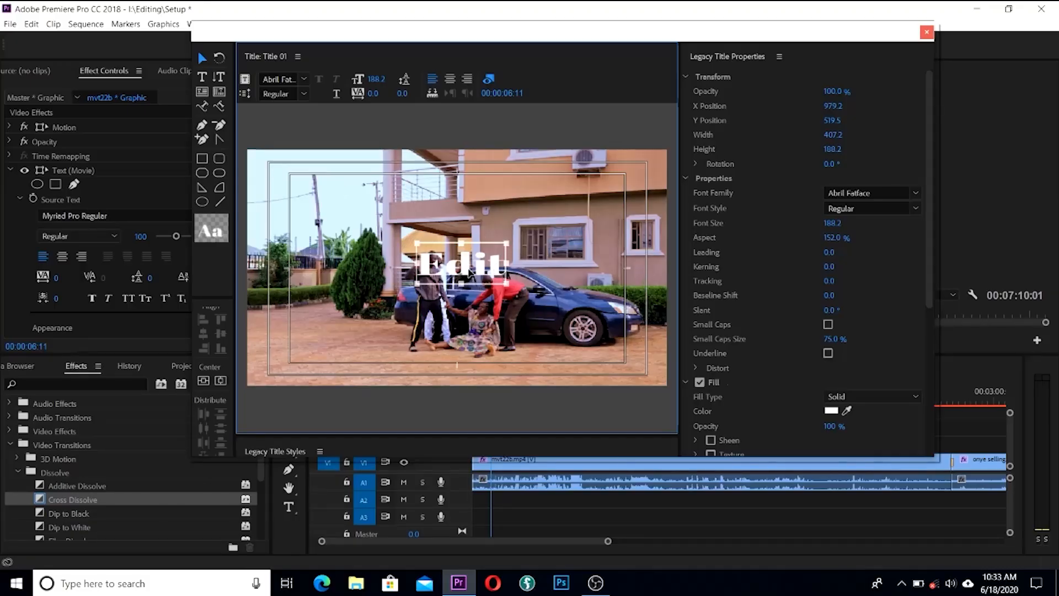
Step: Centre 'Edit' horizontally and vertically, close the titler, and place Title 01 on V2 after Movie
{"action": "right_click", "coordinate": [469, 269]}
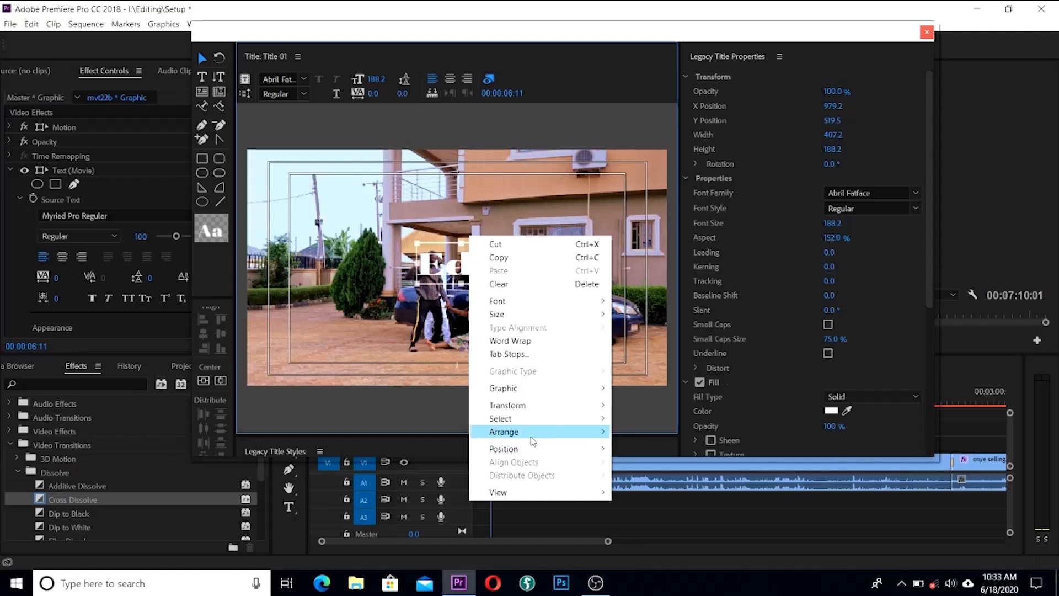
{"action": "mouse_move", "coordinate": [536, 438]}
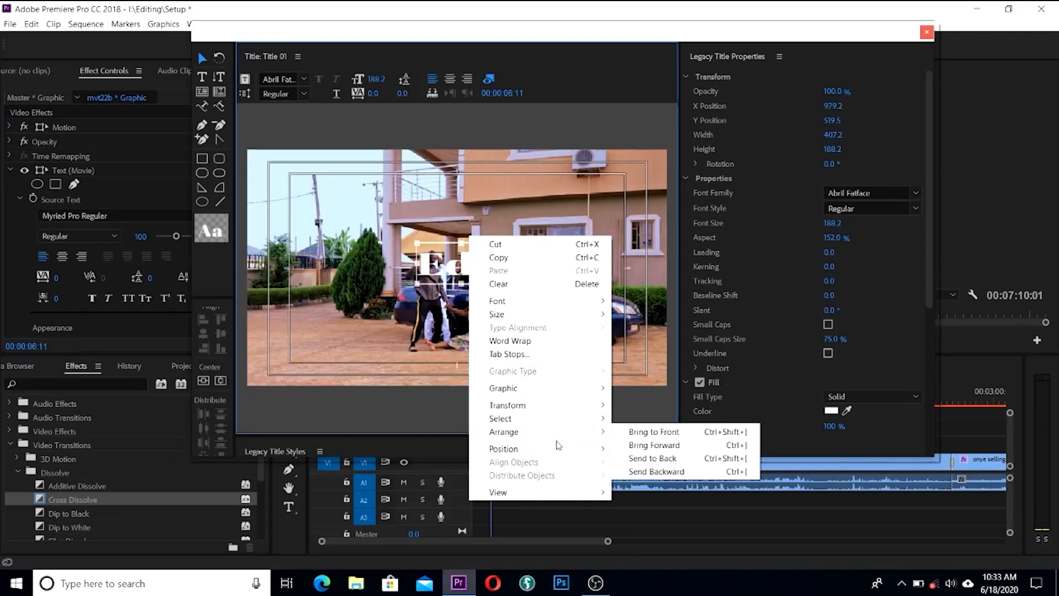
{"action": "left_click", "coordinate": [638, 449]}
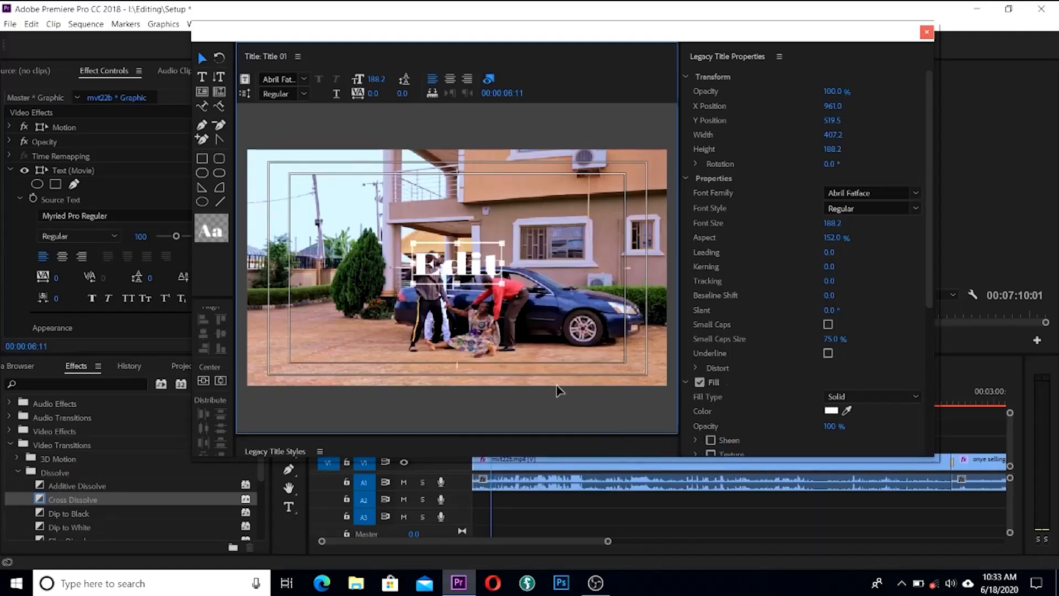
{"action": "right_click", "coordinate": [469, 276]}
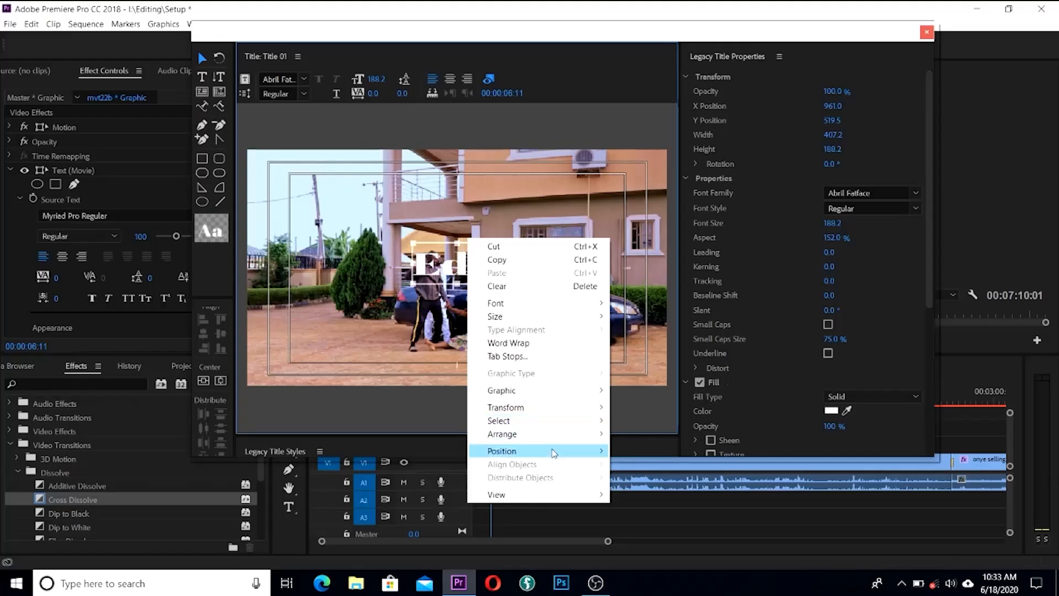
{"action": "mouse_move", "coordinate": [553, 451]}
{"action": "left_click", "coordinate": [651, 464]}
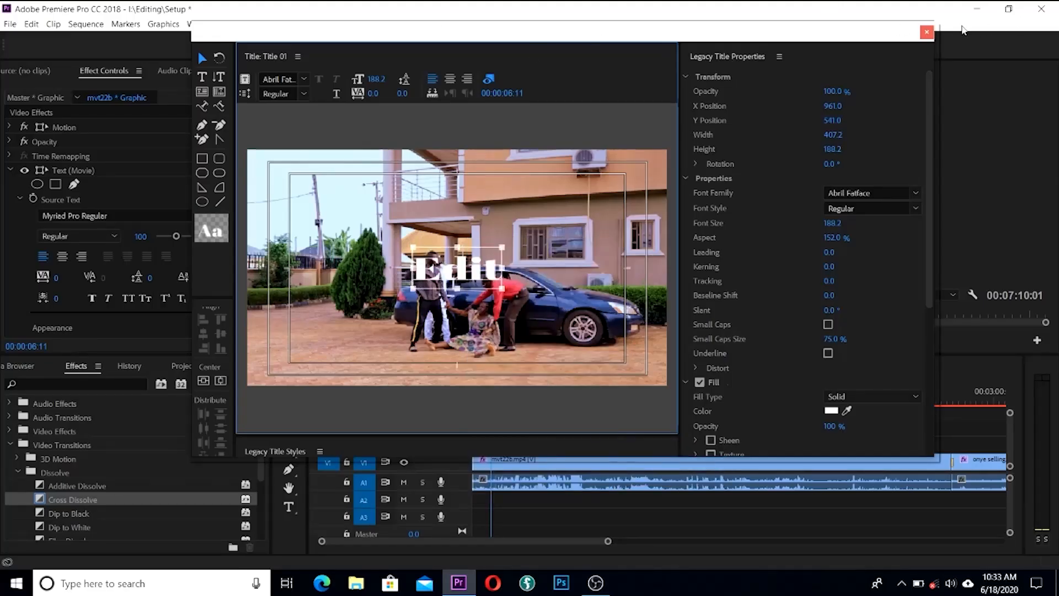
{"action": "left_click", "coordinate": [927, 32]}
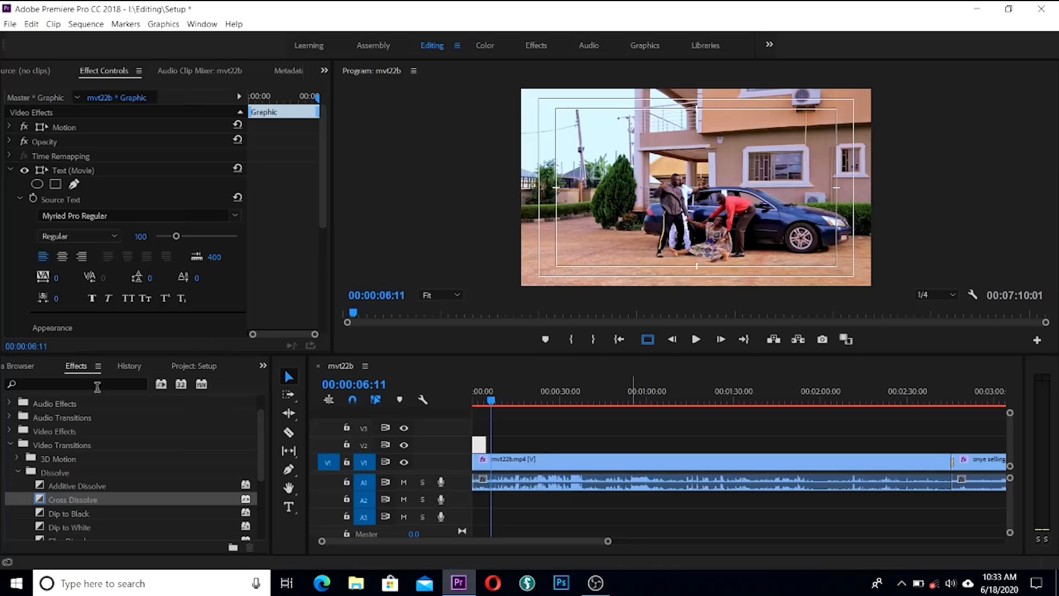
{"action": "left_click", "coordinate": [169, 366]}
{"action": "left_click_drag", "start_coordinate": [71, 485], "coordinate": [492, 446]}
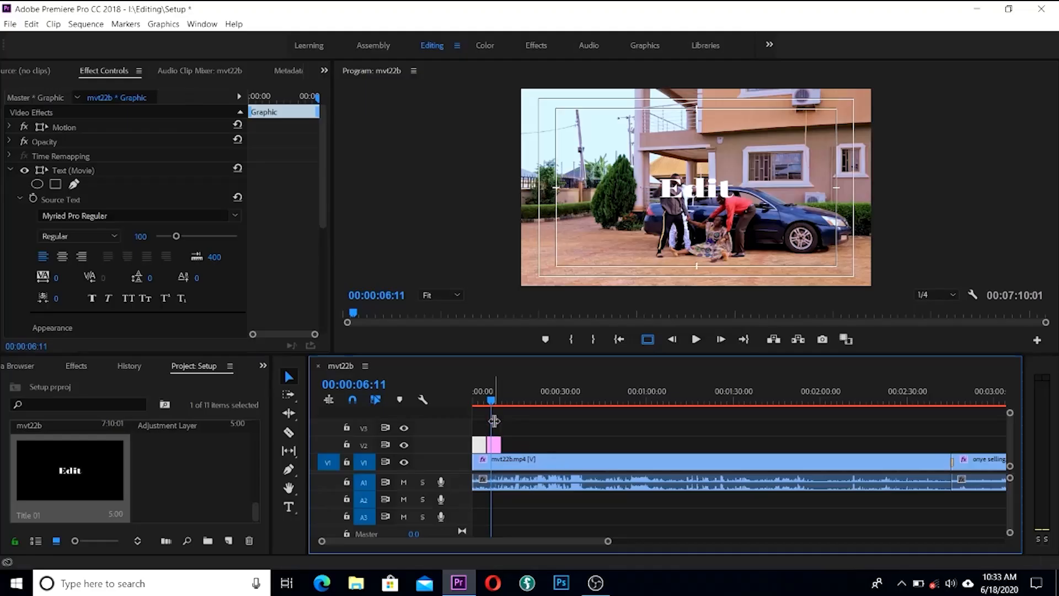
Step: Place Title 01 ('Edit') on track V2 right after the Movie title
{"action": "mouse_move", "coordinate": [491, 409]}
{"action": "left_mouse_down"}
{"action": "mouse_move", "coordinate": [480, 404]}
{"action": "mouse_move", "coordinate": [495, 400]}
{"action": "left_mouse_up"}
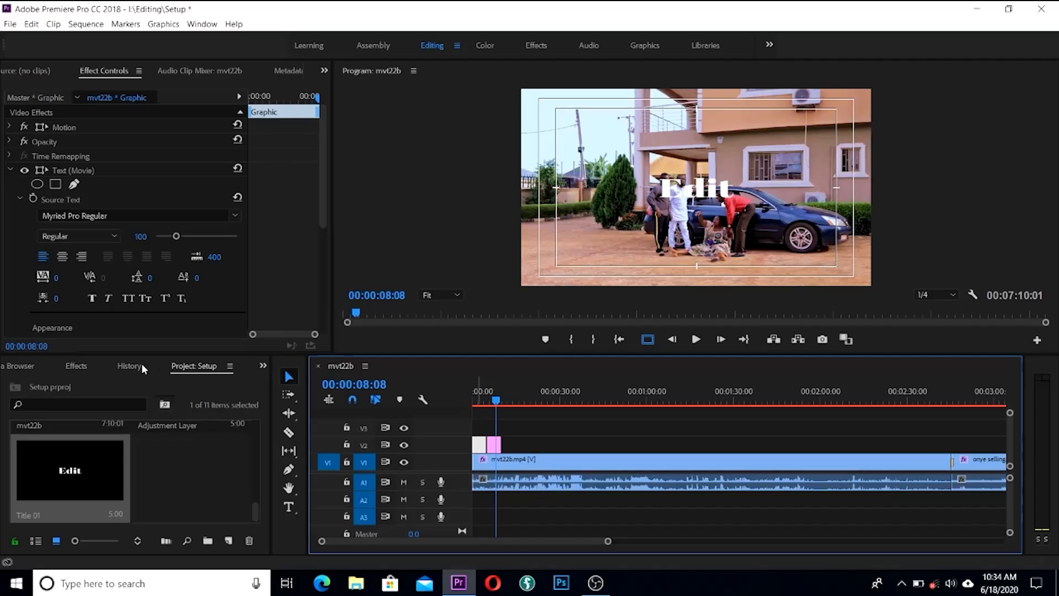
{"action": "left_click", "coordinate": [79, 366]}
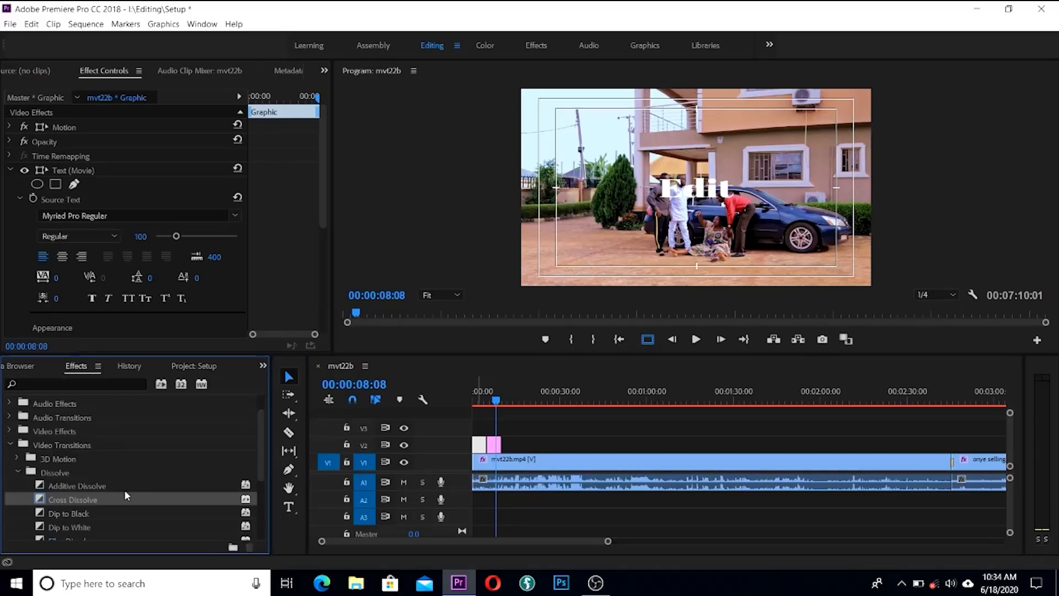
{"action": "scroll", "coordinate": [130, 484], "scroll_direction": "down", "scroll_amount": 2}
{"action": "left_click_drag", "start_coordinate": [47, 472], "coordinate": [486, 444]}
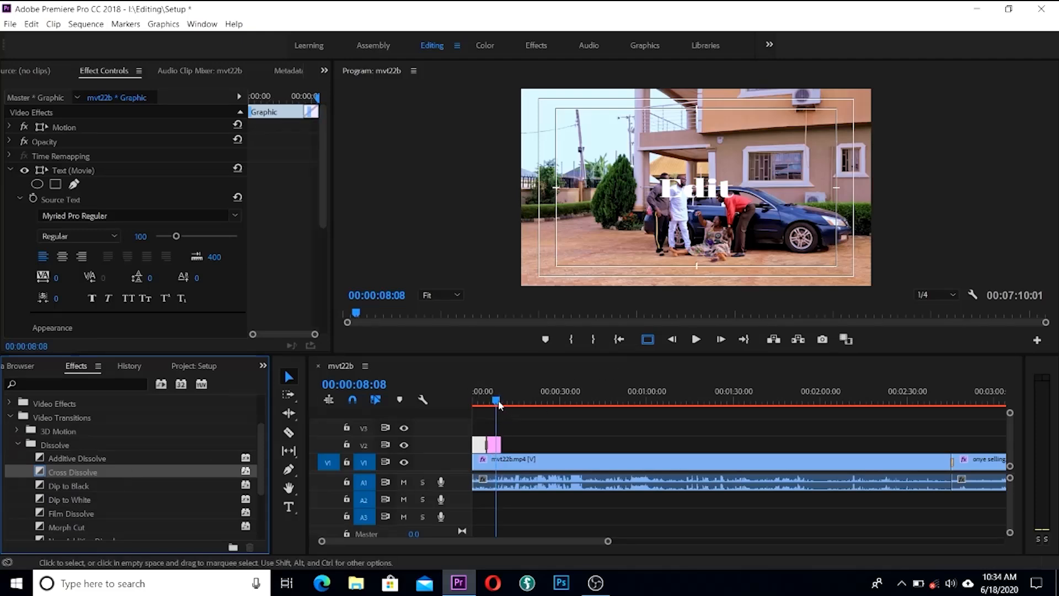
Step: Play back from just before the title change to check the switch from 'Movie' to 'Edit'
{"action": "left_click_drag", "start_coordinate": [500, 403], "coordinate": [486, 405]}
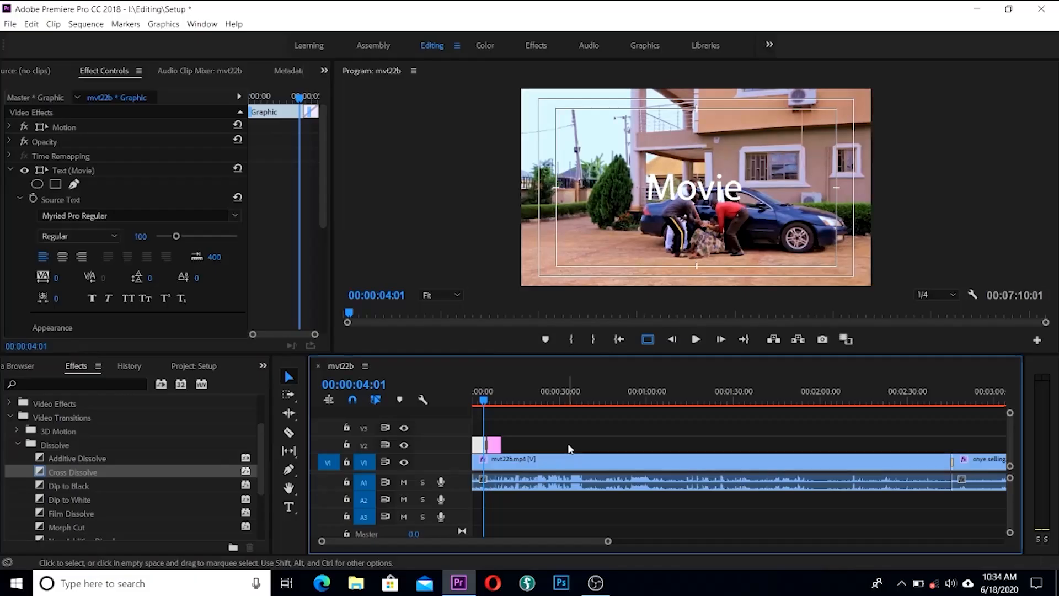
{"action": "key", "text": "space"}
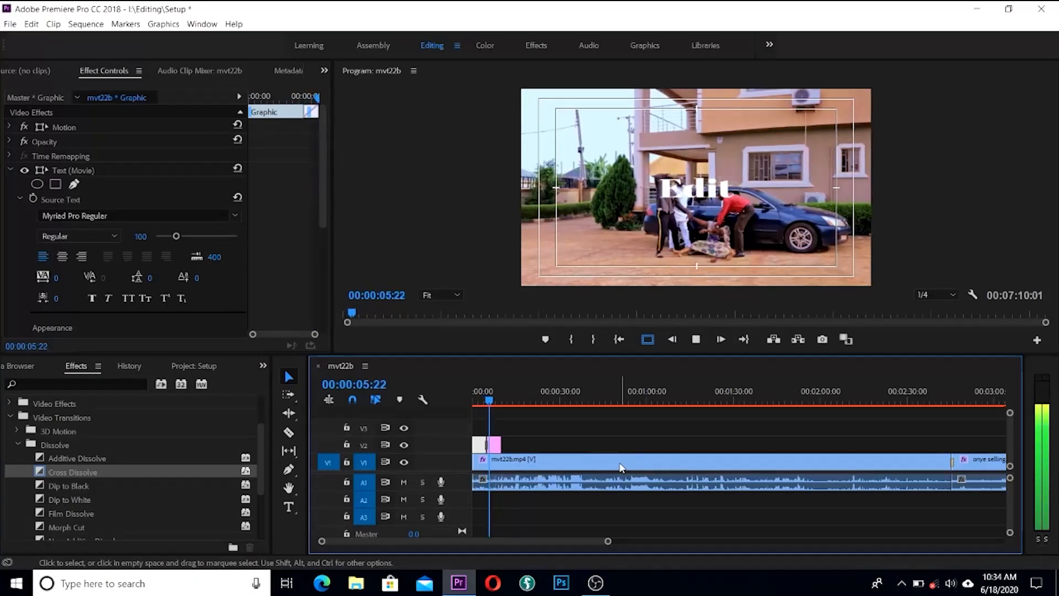
{"action": "key", "text": "space"}
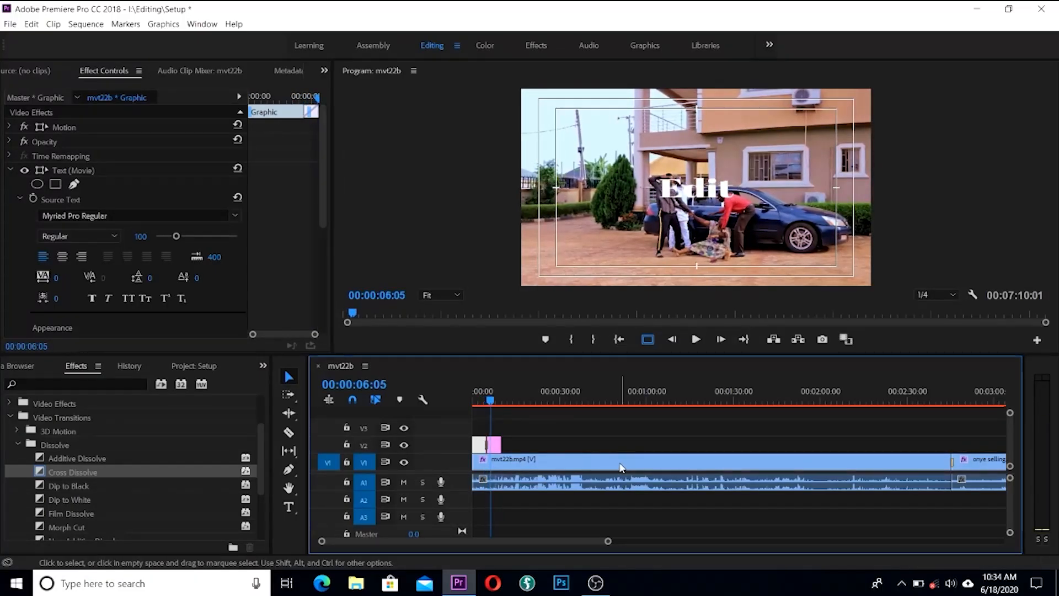
{"action": "key", "text": "space"}
{"action": "key", "text": "space"}
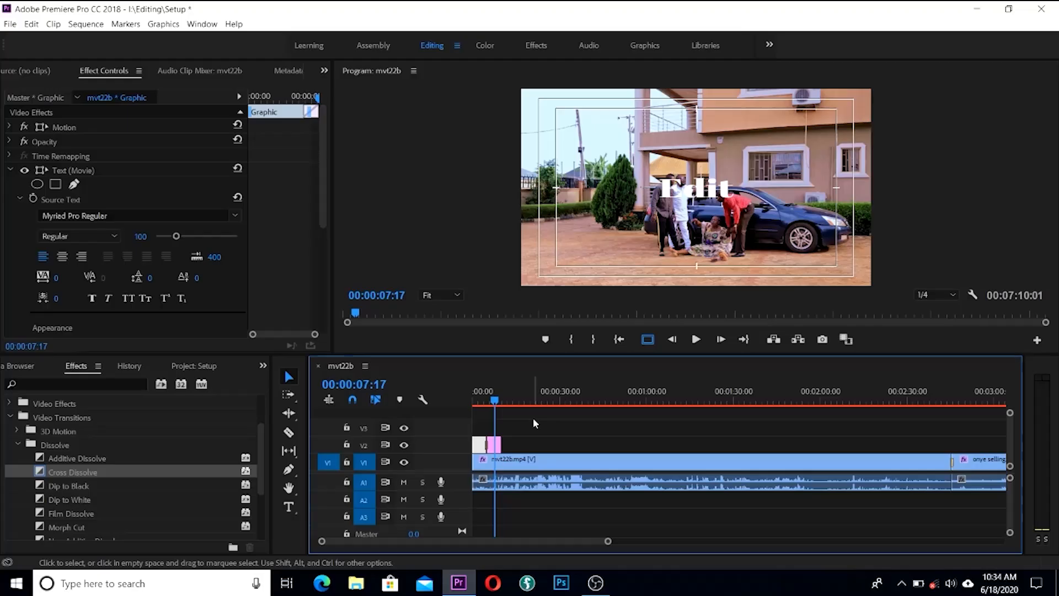
{"action": "left_click", "coordinate": [680, 433]}
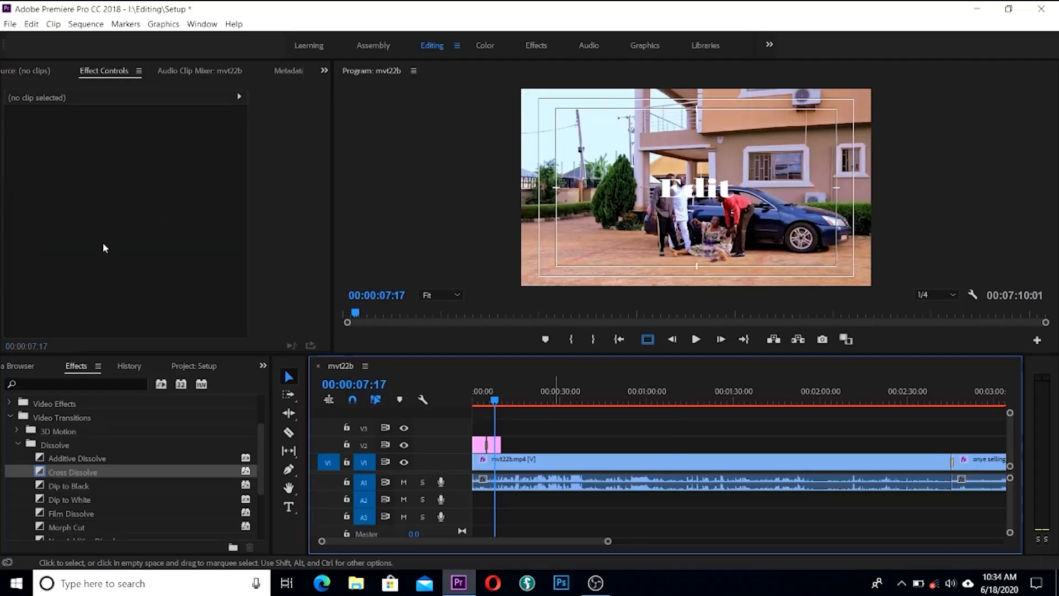
Step: Open File > Export > Media to show Export Settings for mvt22b as H.264
{"action": "left_click", "coordinate": [12, 27]}
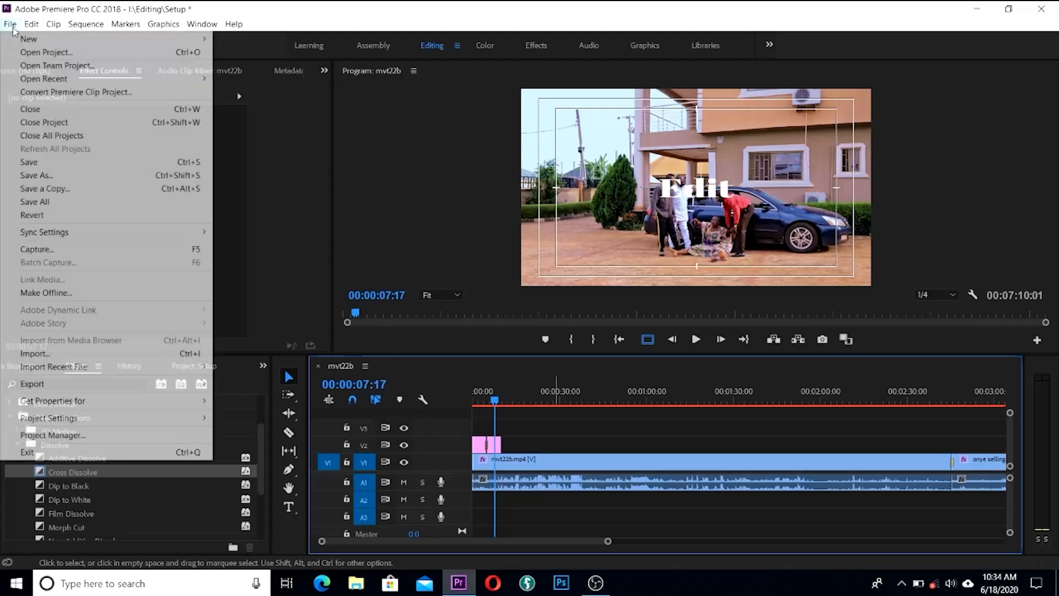
{"action": "mouse_move", "coordinate": [93, 386]}
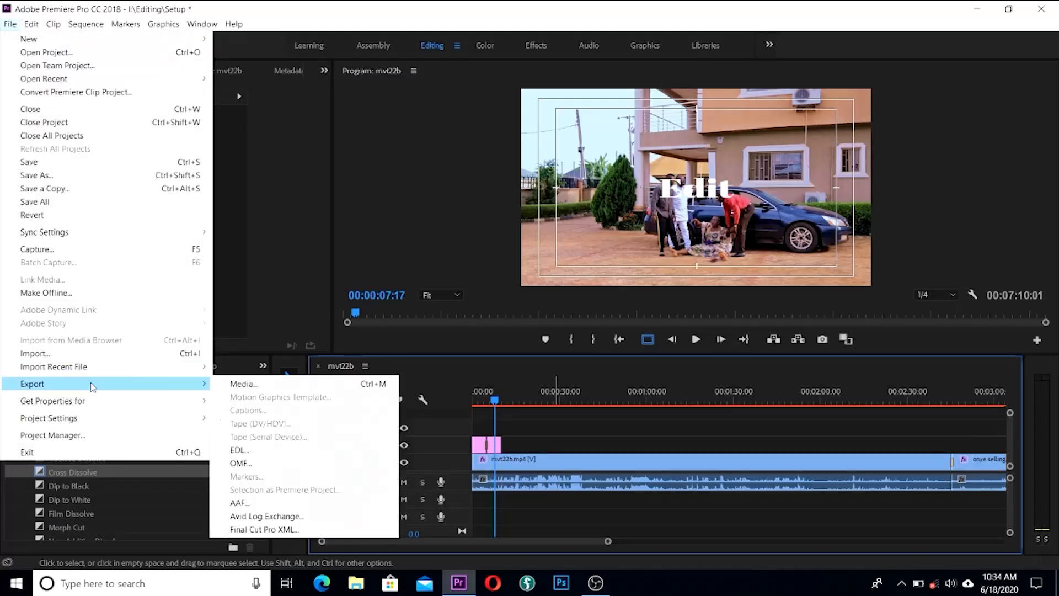
{"action": "left_click", "coordinate": [250, 385]}
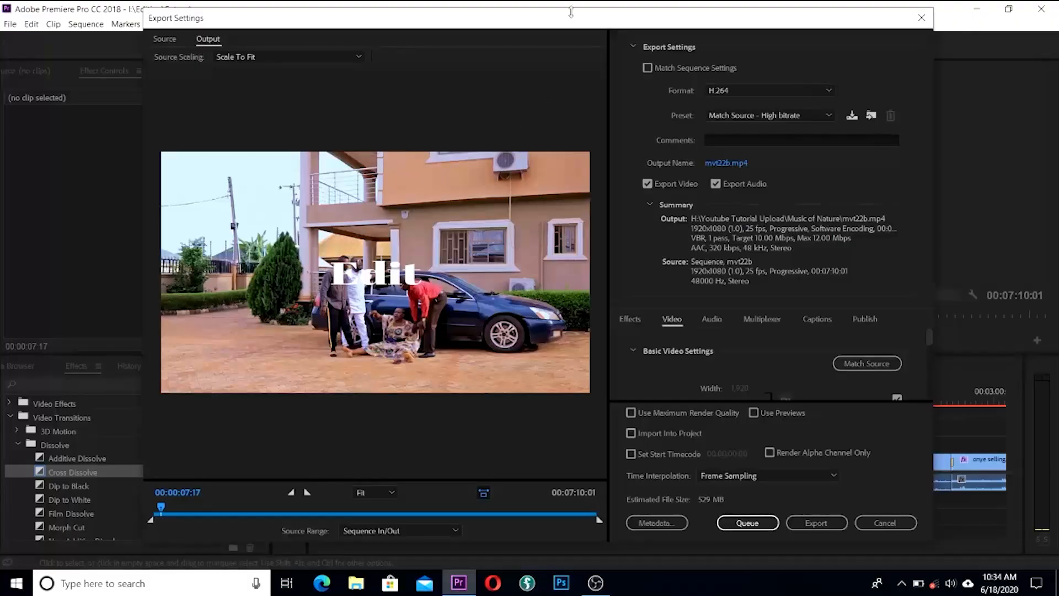
Step: Set the export preset to YouTube 720p HD for a 1280x720, 25 fps output (~836 MB)
{"action": "left_click_drag", "start_coordinate": [582, 18], "coordinate": [476, 11]}
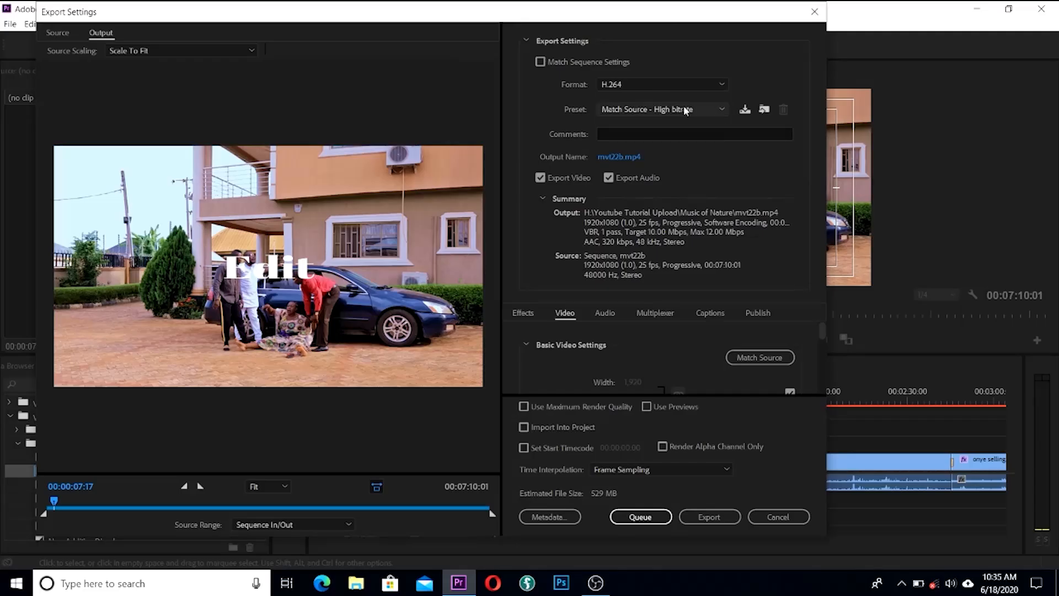
{"action": "left_click", "coordinate": [721, 109]}
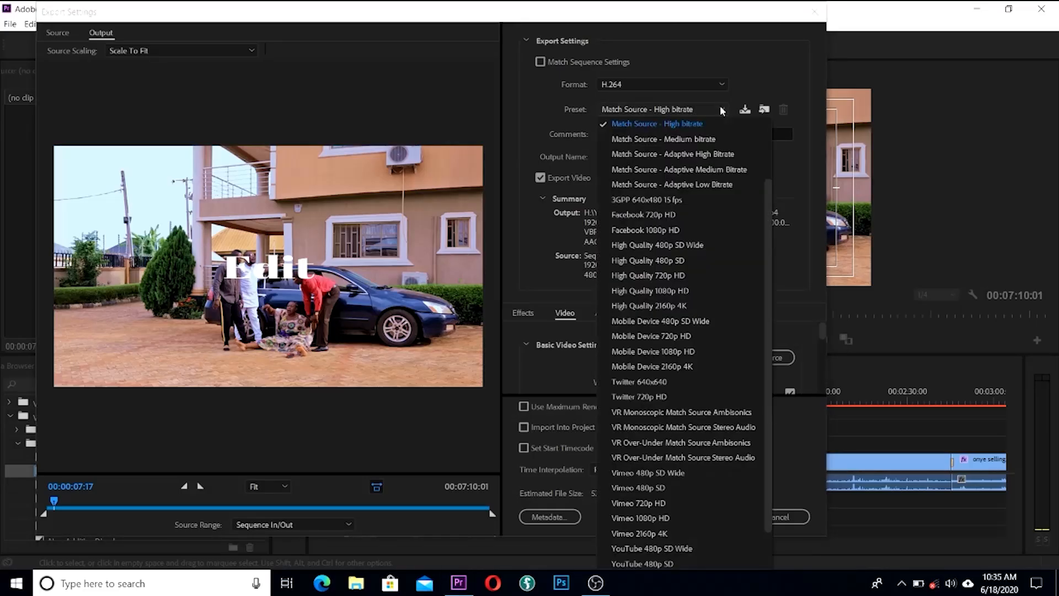
{"action": "scroll", "coordinate": [769, 253], "scroll_direction": "down", "scroll_amount": 1}
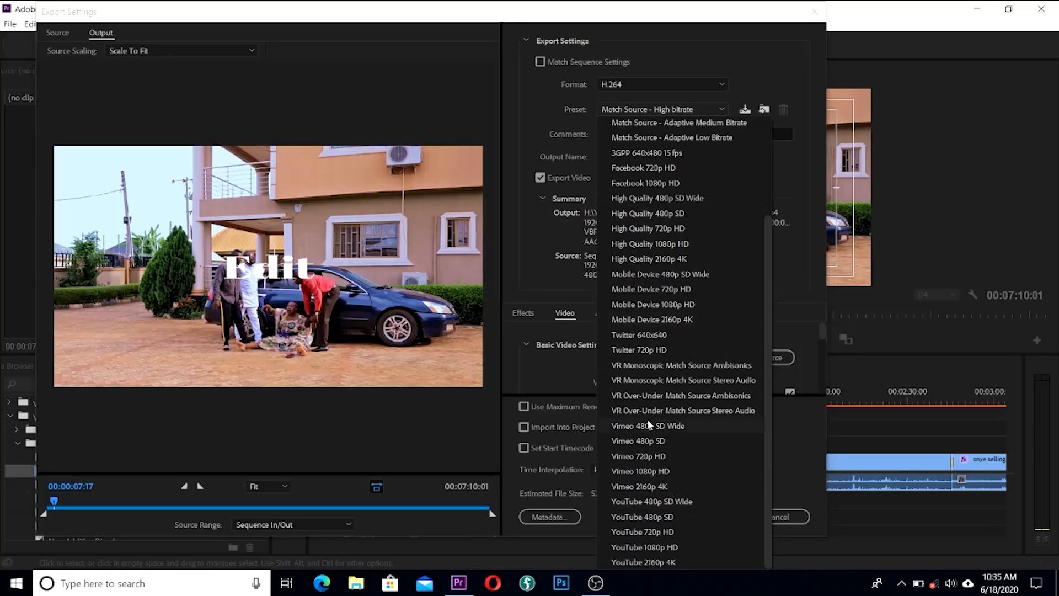
{"action": "left_click_drag", "start_coordinate": [766, 371], "coordinate": [755, 254]}
{"action": "scroll", "coordinate": [755, 255], "scroll_direction": "down", "scroll_amount": 3}
{"action": "left_click_drag", "start_coordinate": [771, 271], "coordinate": [762, 126]}
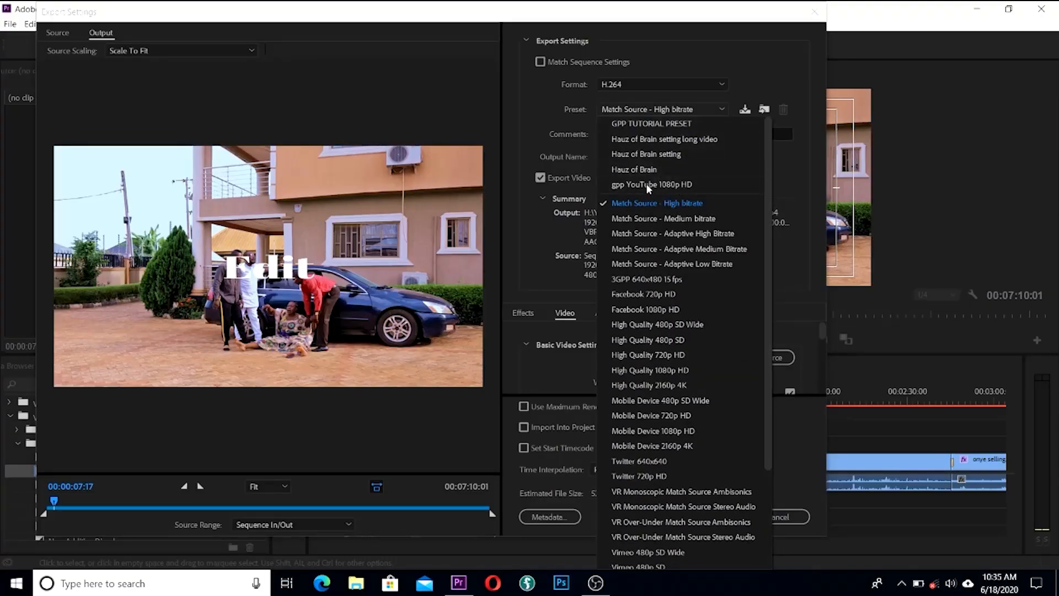
{"action": "left_click_drag", "start_coordinate": [771, 298], "coordinate": [758, 449]}
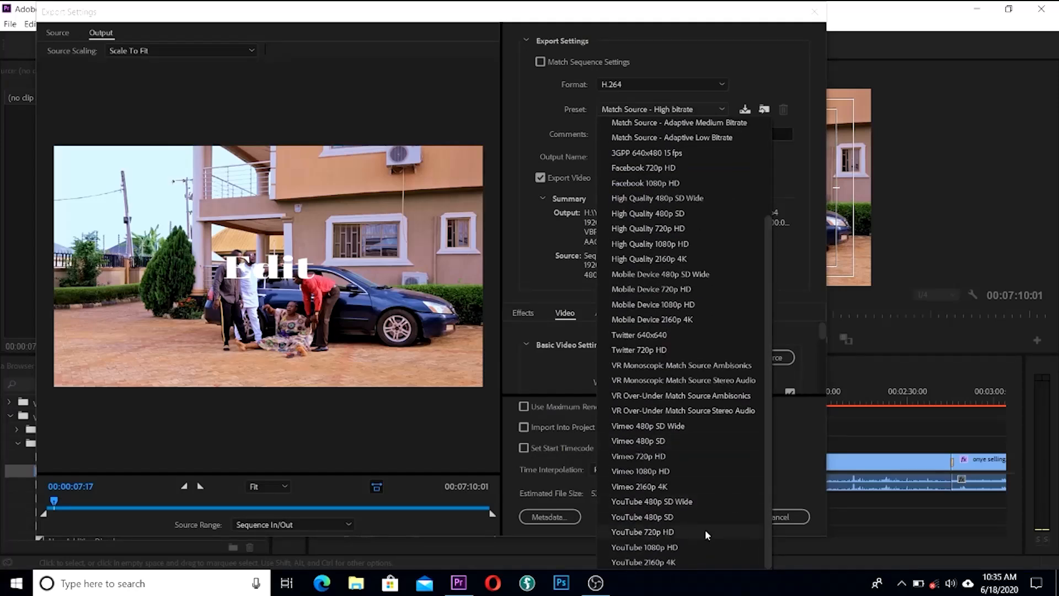
{"action": "left_click", "coordinate": [671, 531]}
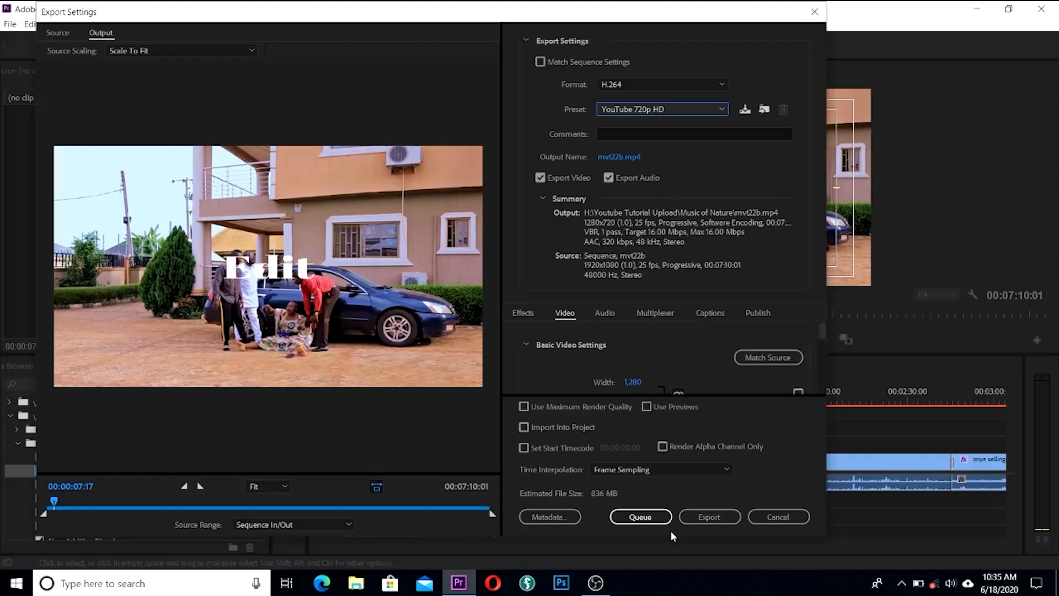
{"action": "scroll", "coordinate": [821, 333], "scroll_direction": "down", "scroll_amount": 1}
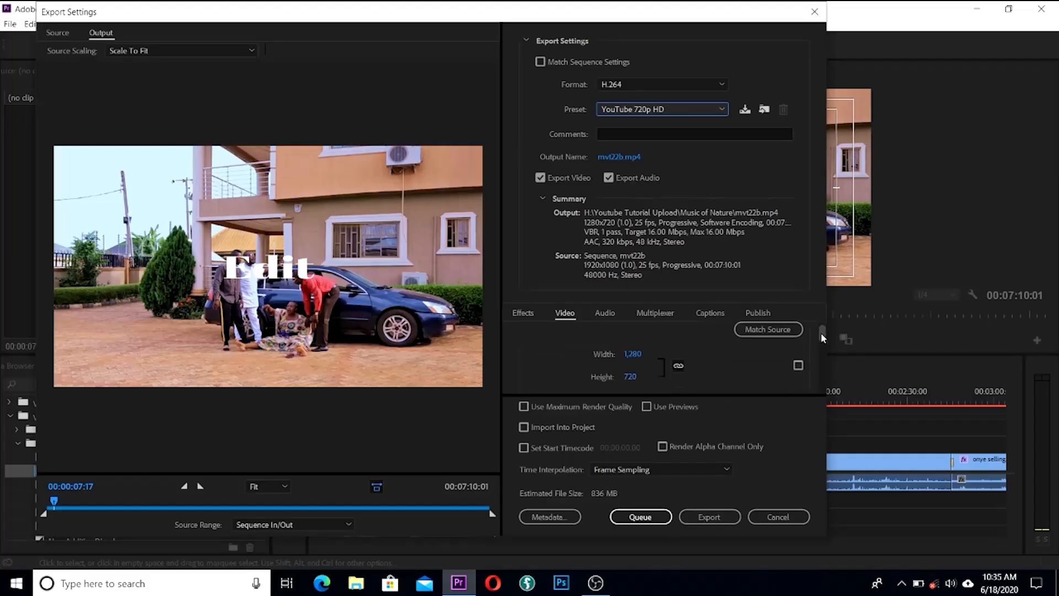
{"action": "left_click_drag", "start_coordinate": [821, 333], "coordinate": [809, 375]}
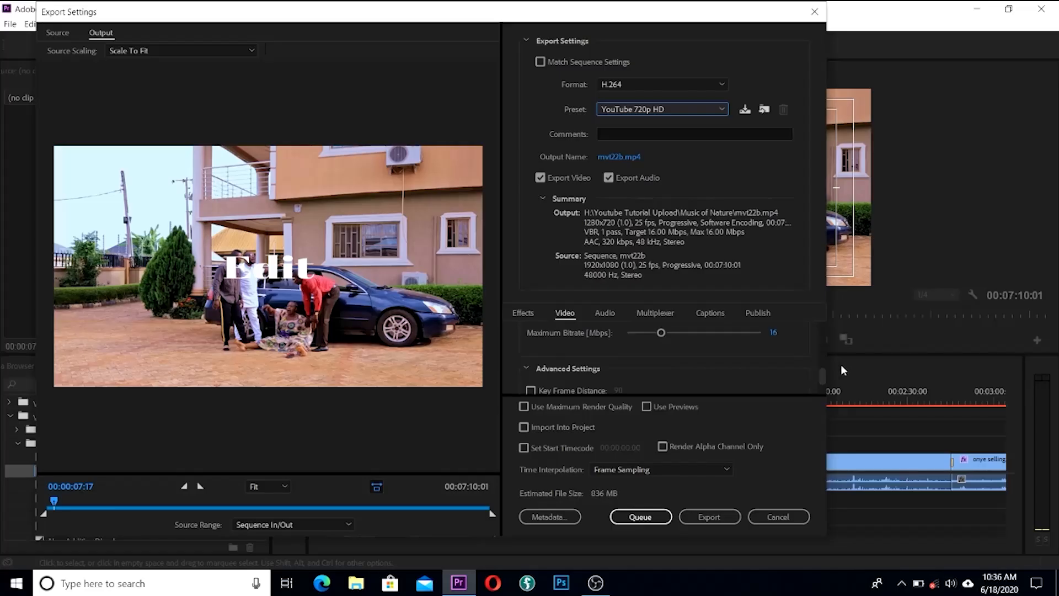
{"action": "left_click_drag", "start_coordinate": [823, 376], "coordinate": [819, 390]}
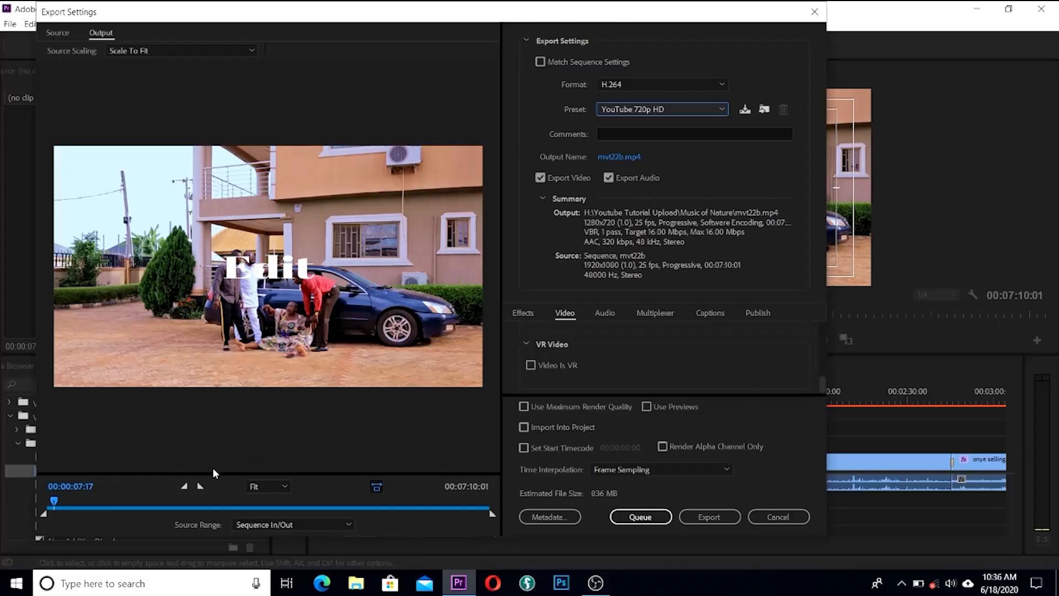
{"action": "left_click_drag", "start_coordinate": [54, 502], "coordinate": [307, 513]}
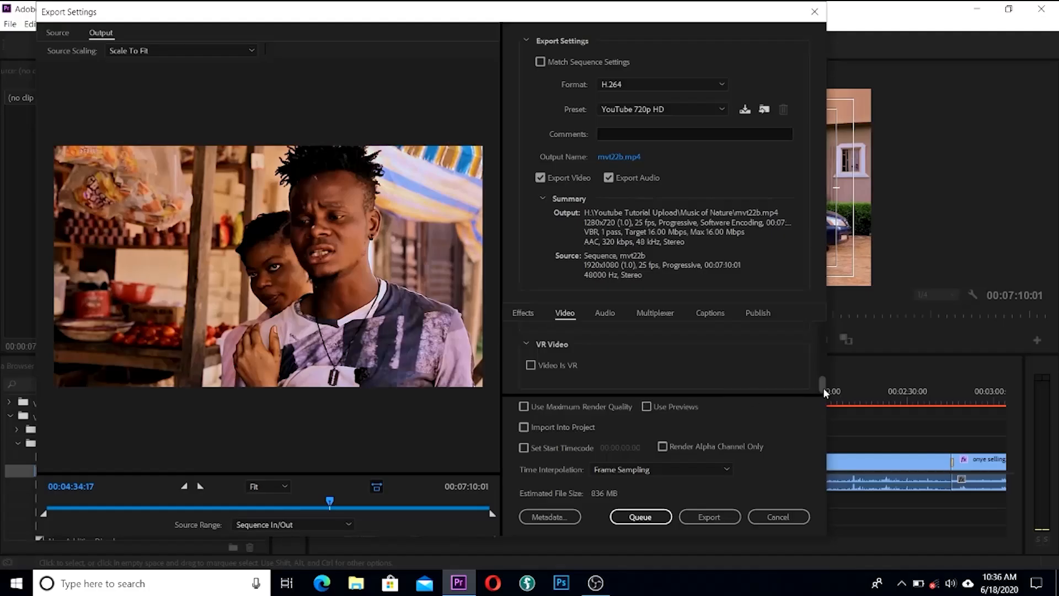
{"action": "mouse_move", "coordinate": [825, 382]}
{"action": "left_mouse_down"}
{"action": "mouse_move", "coordinate": [824, 330]}
{"action": "mouse_move", "coordinate": [814, 374]}
{"action": "left_mouse_up"}
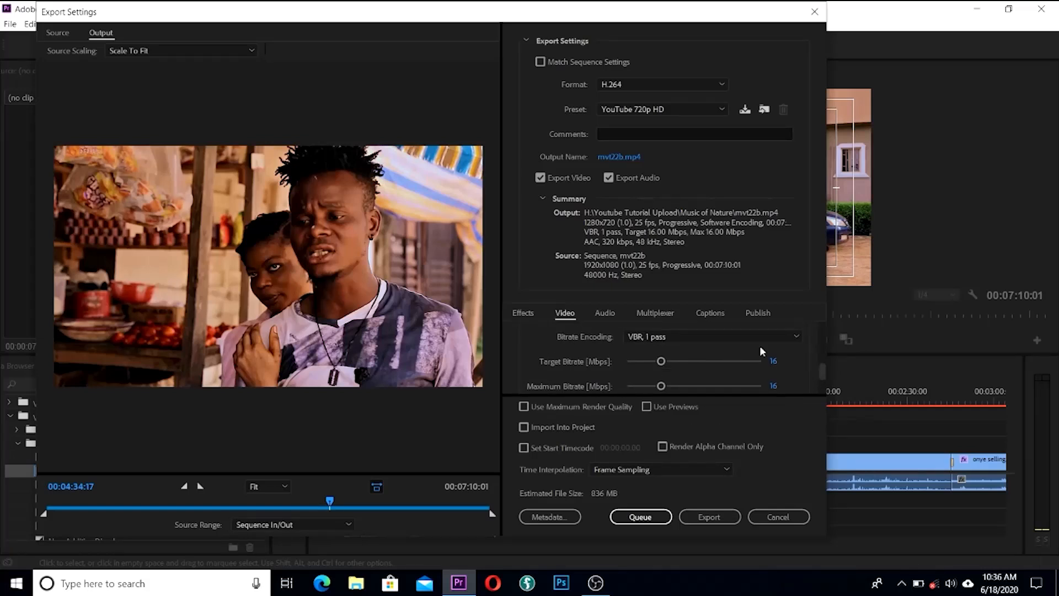
{"action": "left_click", "coordinate": [800, 337]}
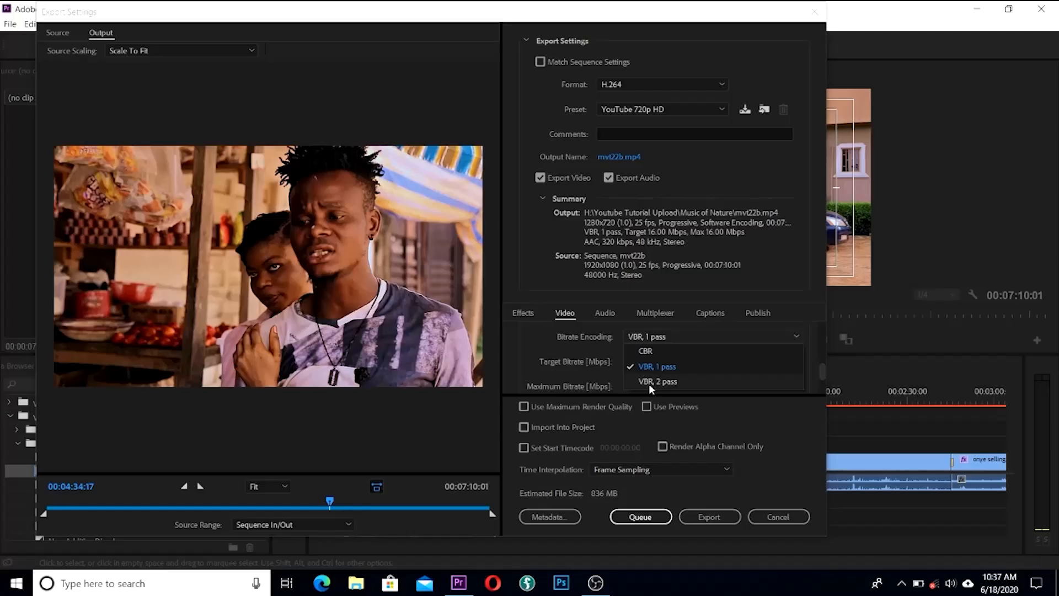
{"action": "left_click", "coordinate": [666, 366]}
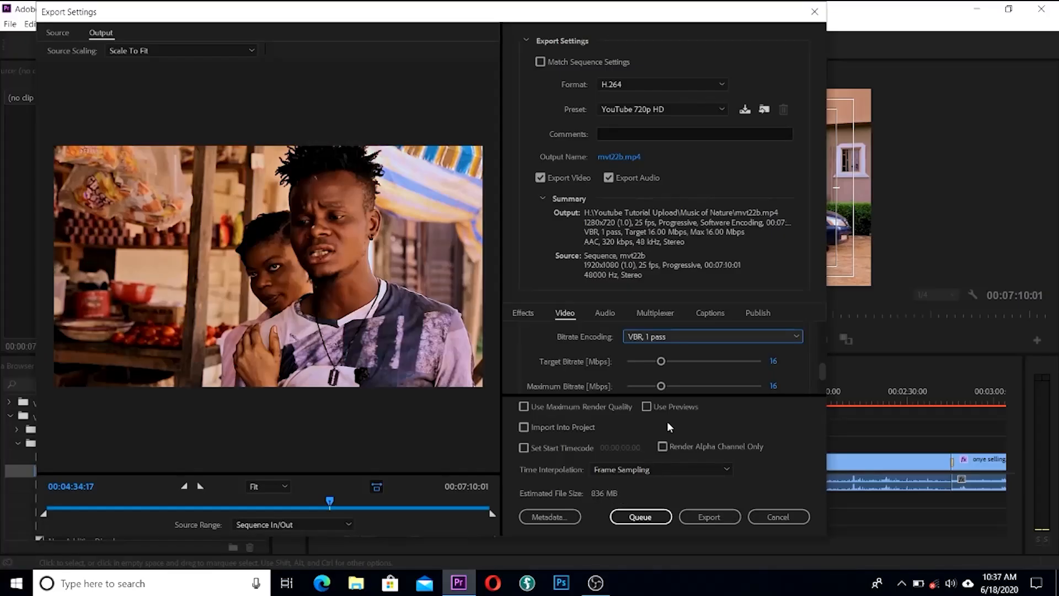
Step: Set Target and Maximum Bitrate to 4 Mbps, dropping the estimated size to 221 MB
{"action": "left_click", "coordinate": [774, 362]}
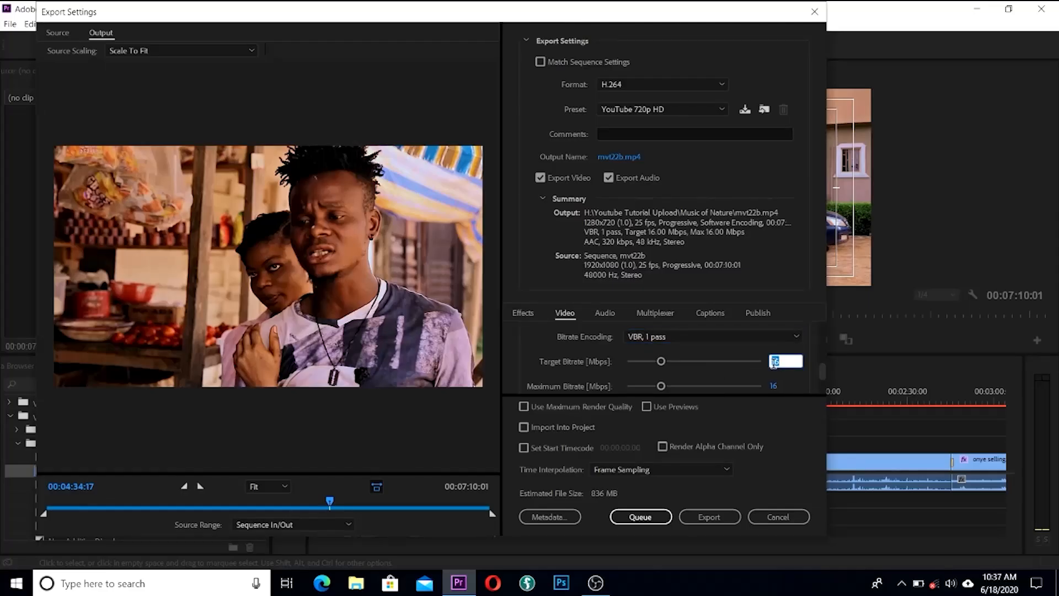
{"action": "type", "text": "8"}
{"action": "key", "text": "Return"}
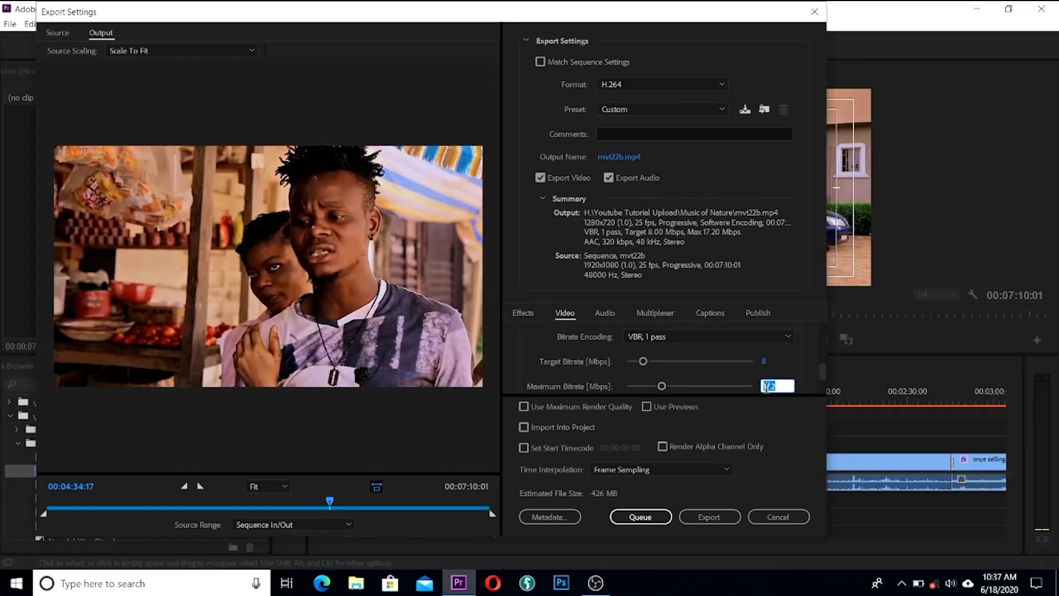
{"action": "type", "text": "8"}
{"action": "key", "text": "Return"}
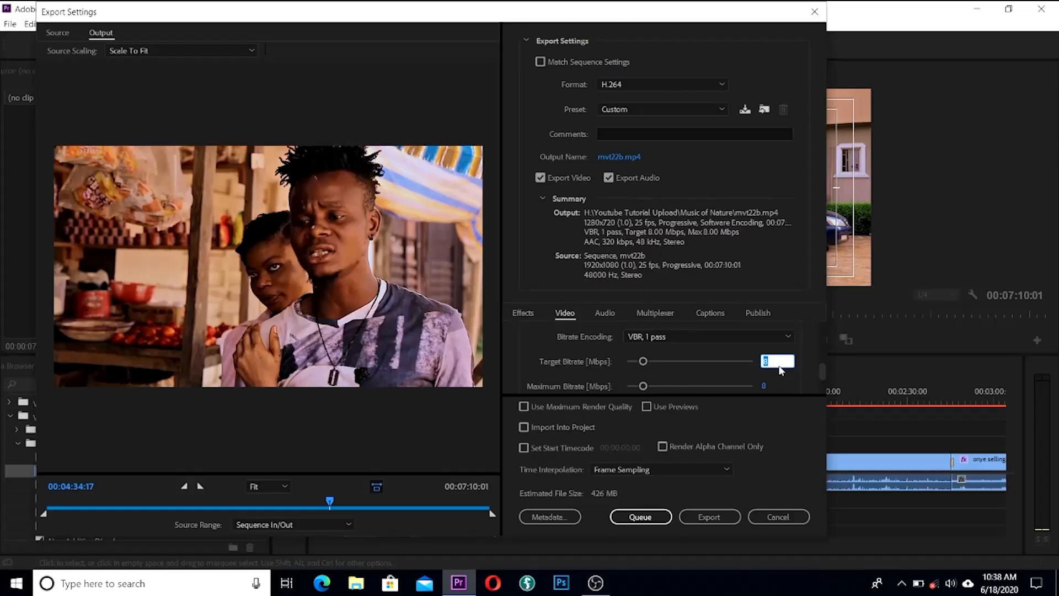
{"action": "type", "text": "4"}
{"action": "left_click", "coordinate": [765, 385]}
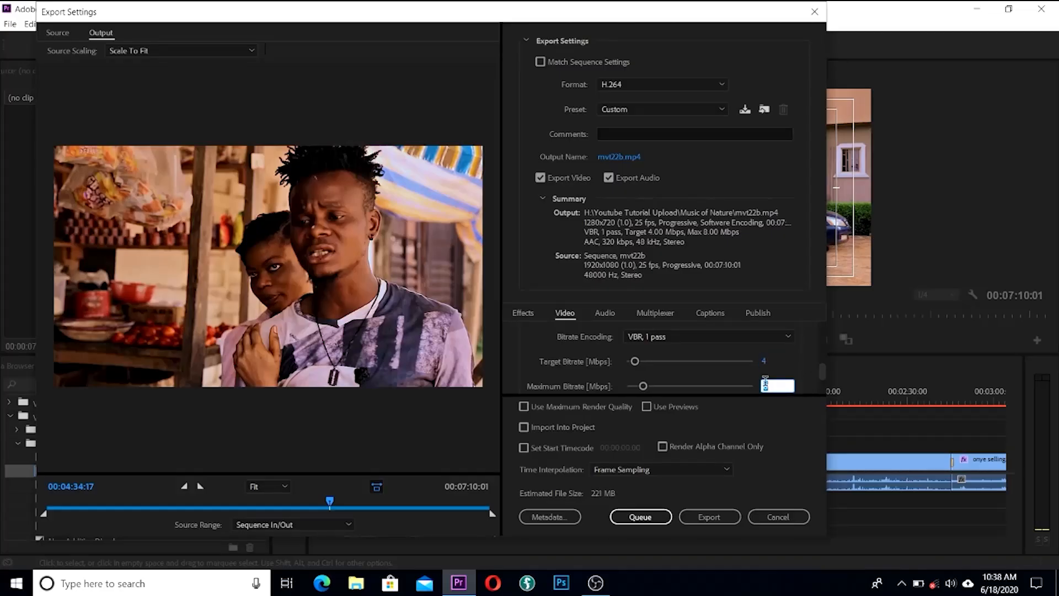
{"action": "type", "text": "4"}
{"action": "key", "text": "Return"}
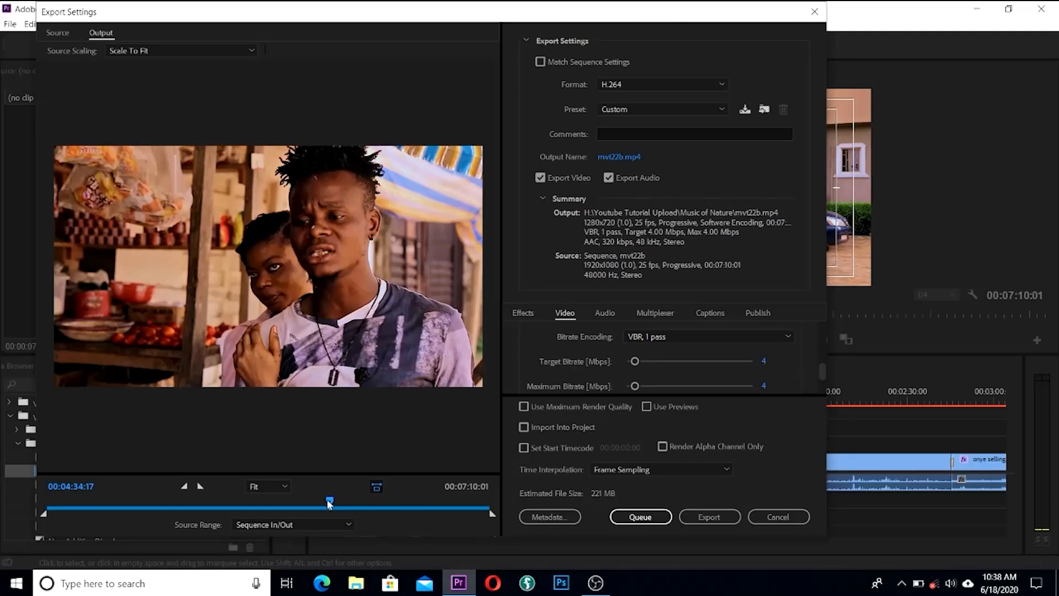
{"action": "left_click_drag", "start_coordinate": [330, 501], "coordinate": [297, 485]}
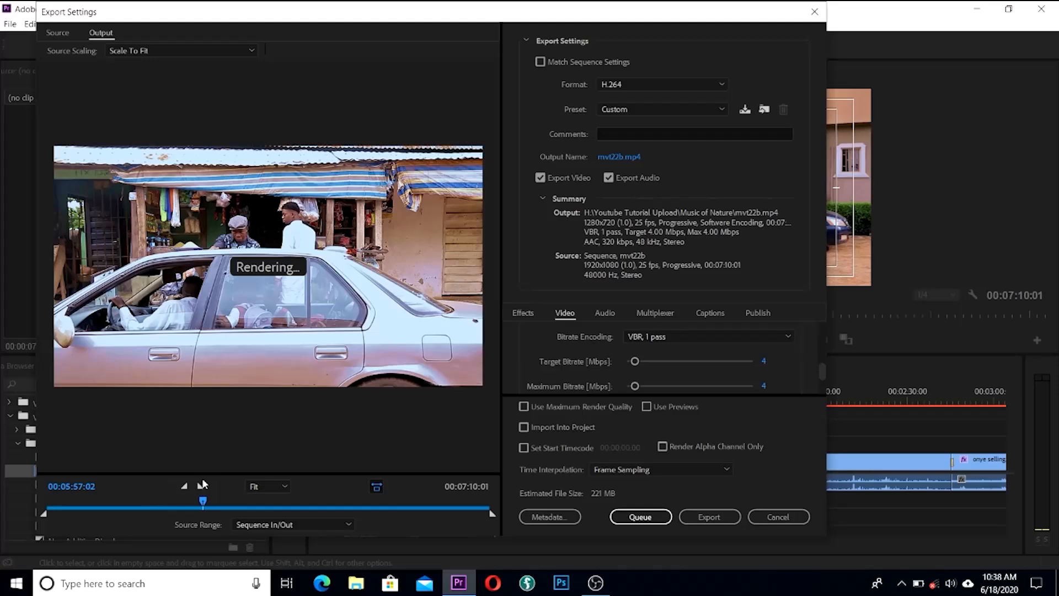
Step: Switch Bitrate Encoding to CBR and start encoding mvt22b at 4 Mbps
{"action": "left_click_drag", "start_coordinate": [208, 483], "coordinate": [203, 484]}
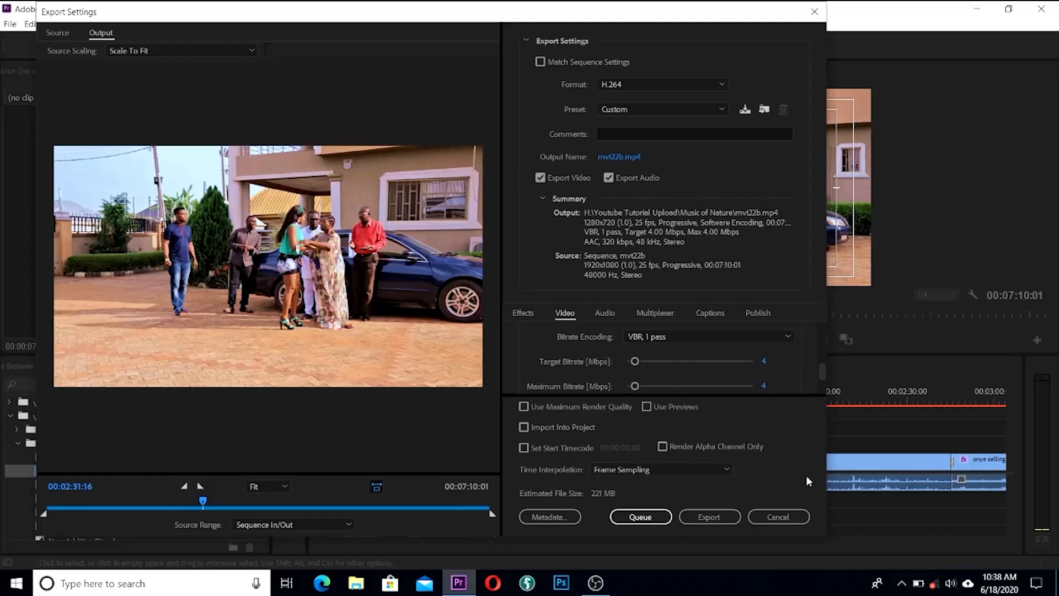
{"action": "left_click", "coordinate": [710, 519]}
{"action": "left_click", "coordinate": [709, 517]}
{"action": "left_click", "coordinate": [788, 332]}
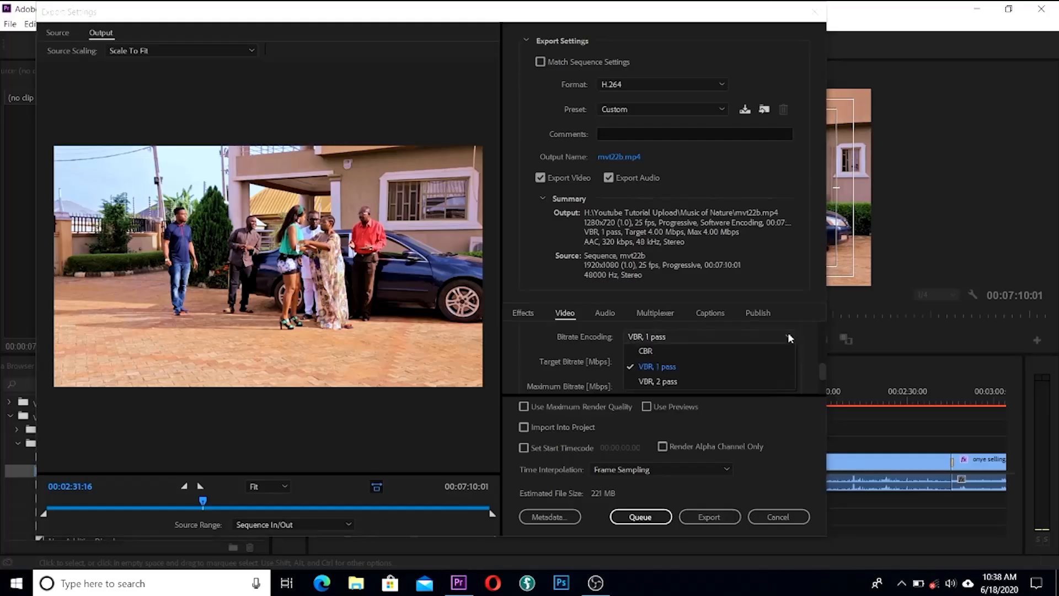
{"action": "left_click", "coordinate": [647, 350]}
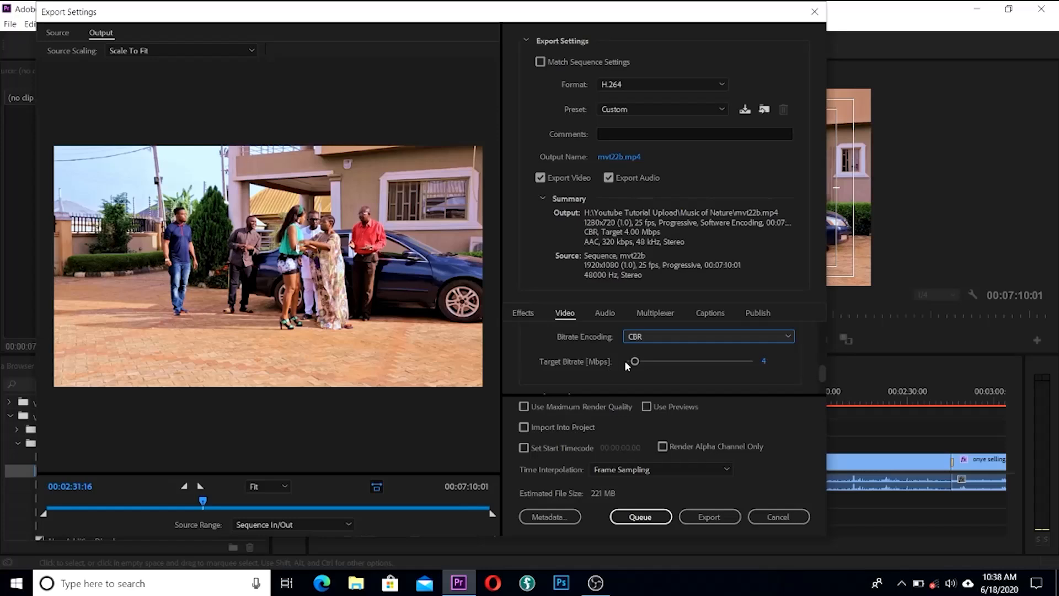
{"action": "left_click", "coordinate": [788, 336]}
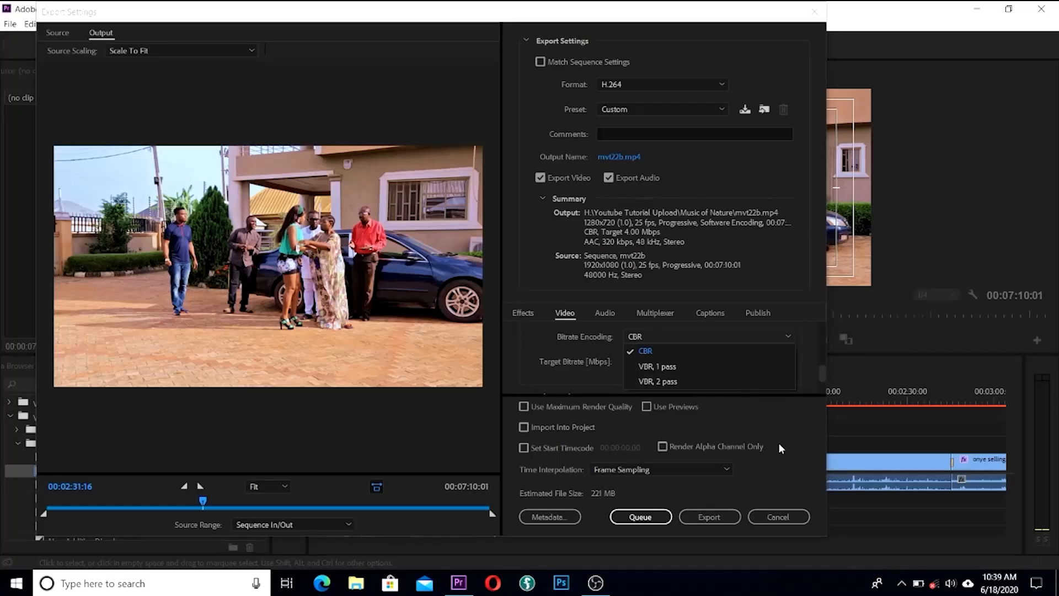
{"action": "left_click", "coordinate": [719, 520]}
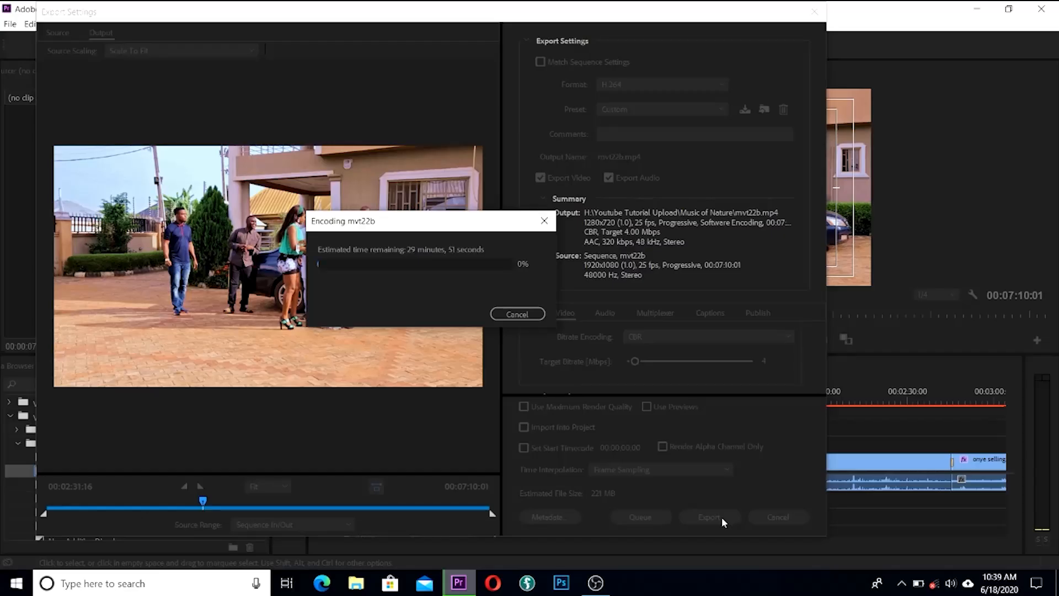
Step: Cancel the running encode of mvt22b and launch the export to mvt22b.mp4 again
{"action": "left_click", "coordinate": [526, 313]}
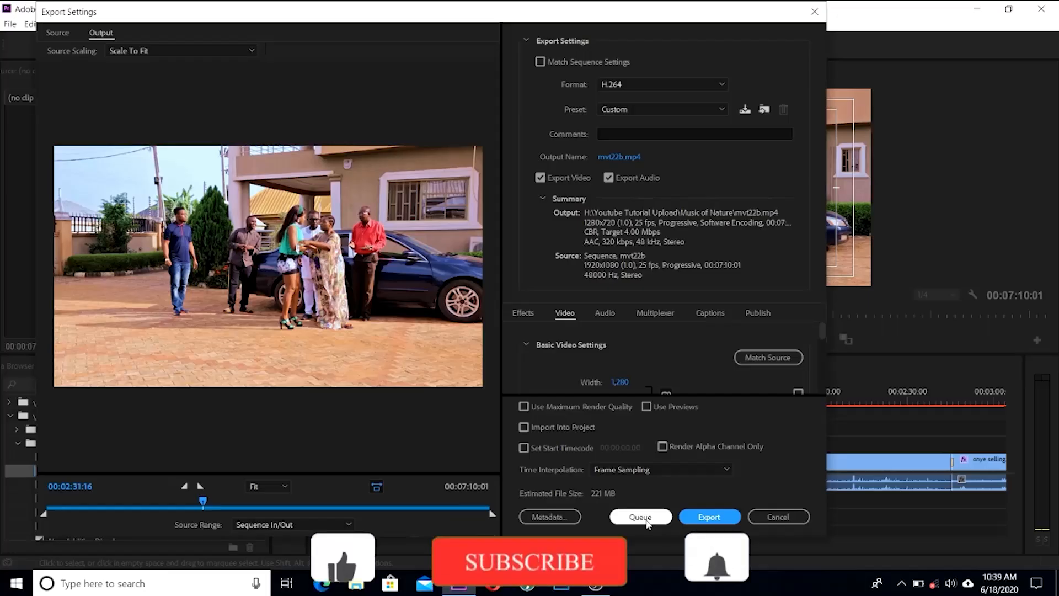
{"action": "left_click", "coordinate": [710, 517]}
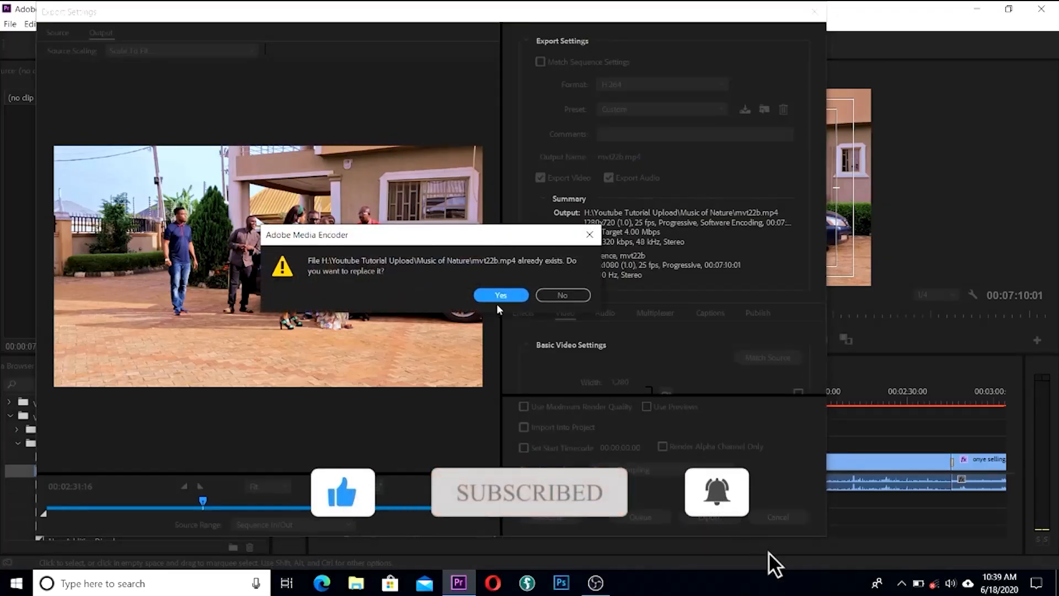